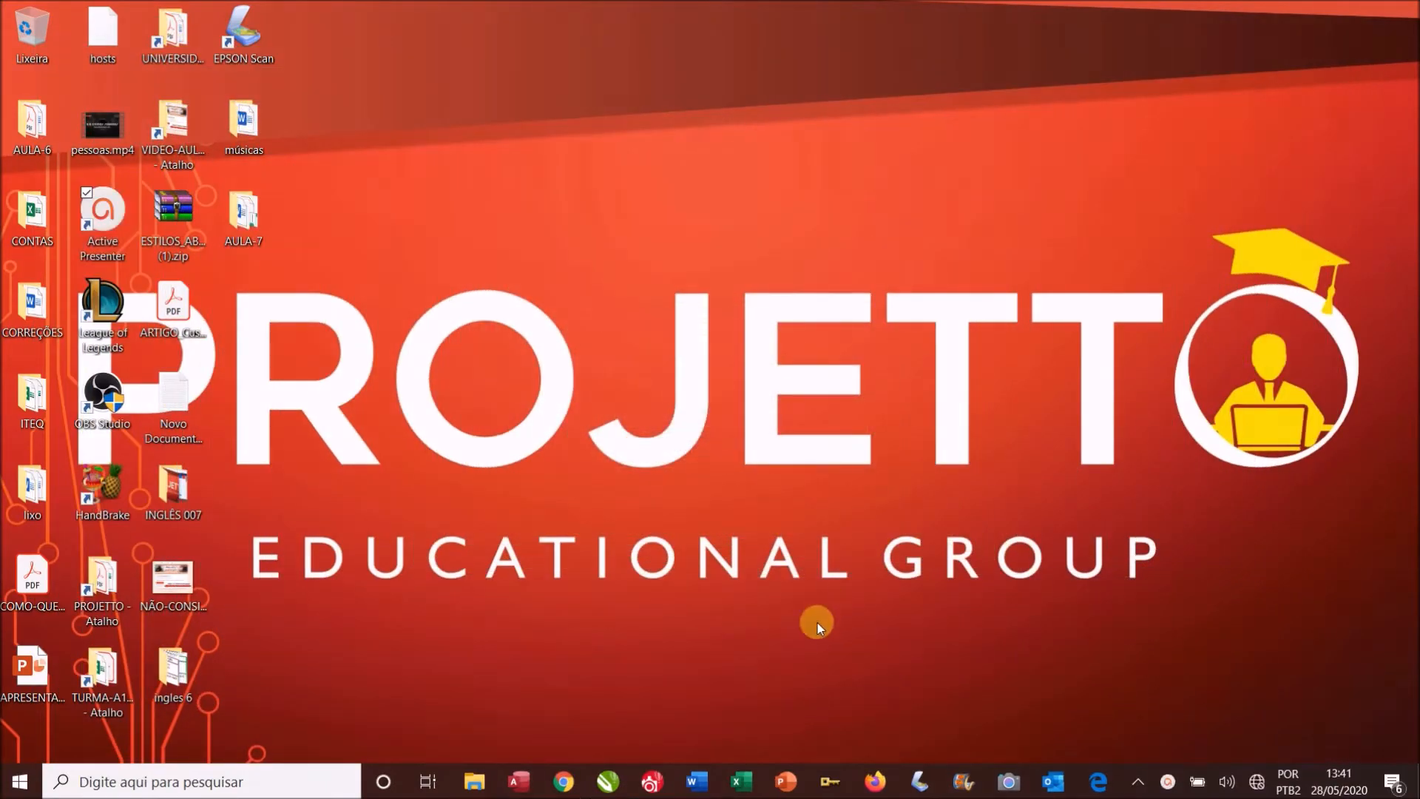
# Start Excel with a blank workbook and rename its first sheet MOVIMENTO in capital letters
pyautogui.click(738, 783)
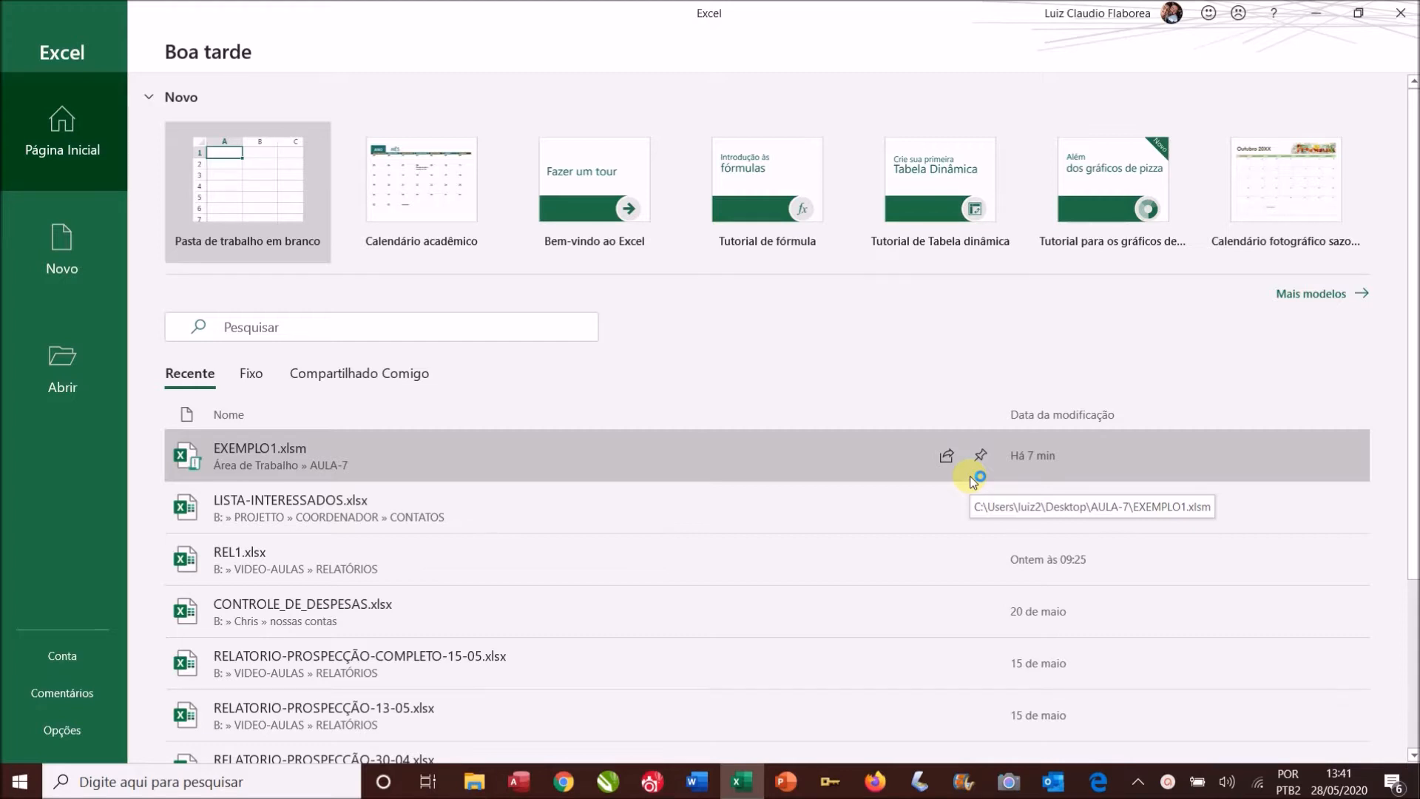
pyautogui.click(226, 197)
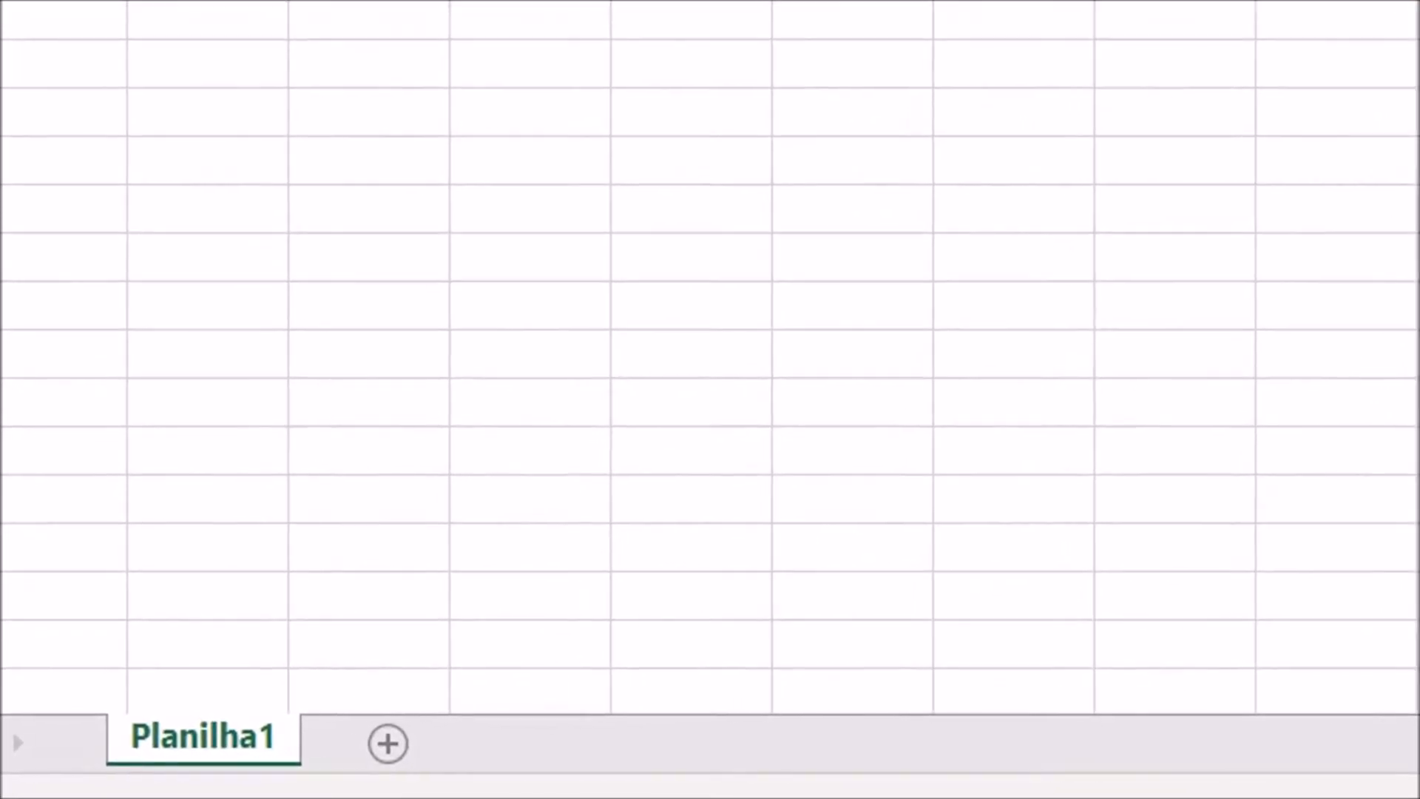
pyautogui.rightClick(238, 743)
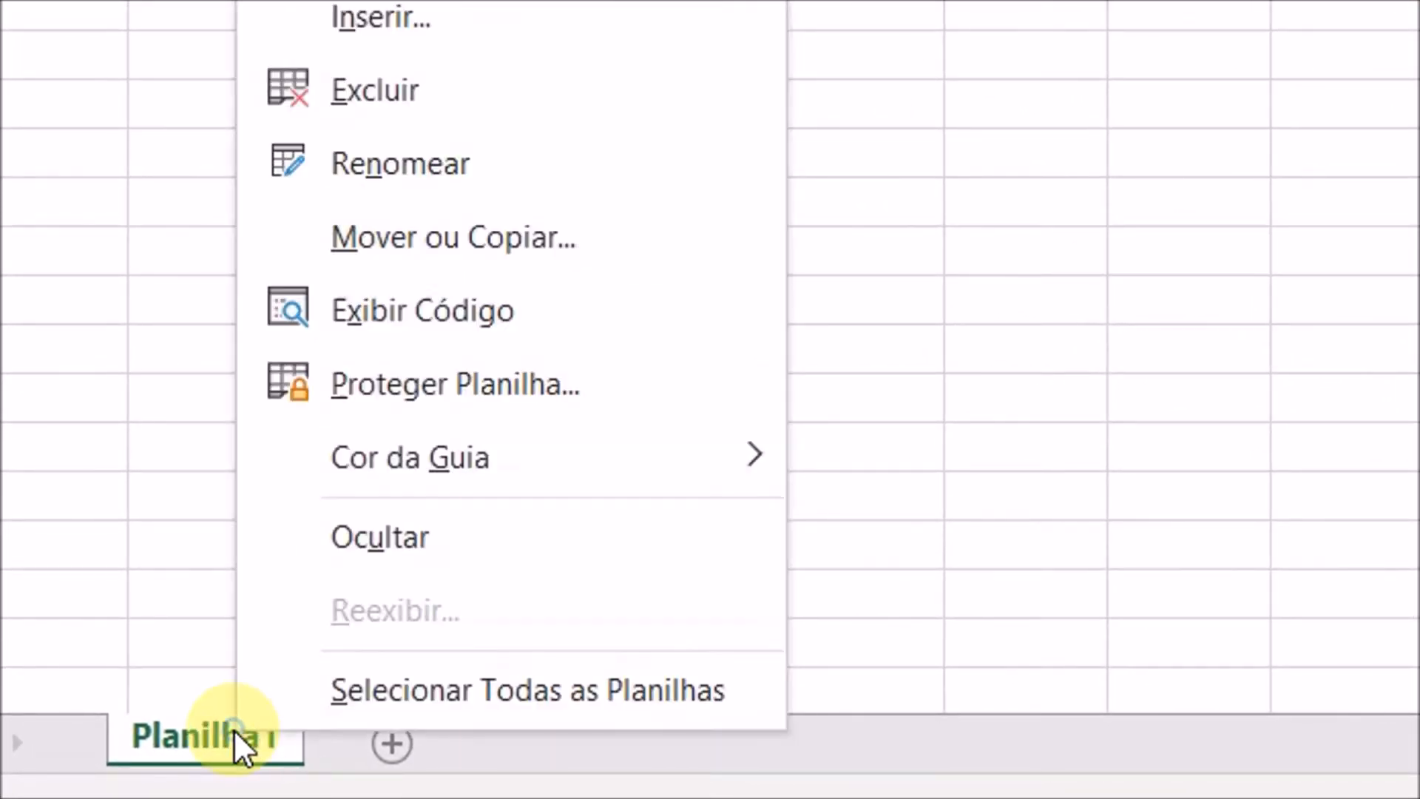
pyautogui.click(429, 167)
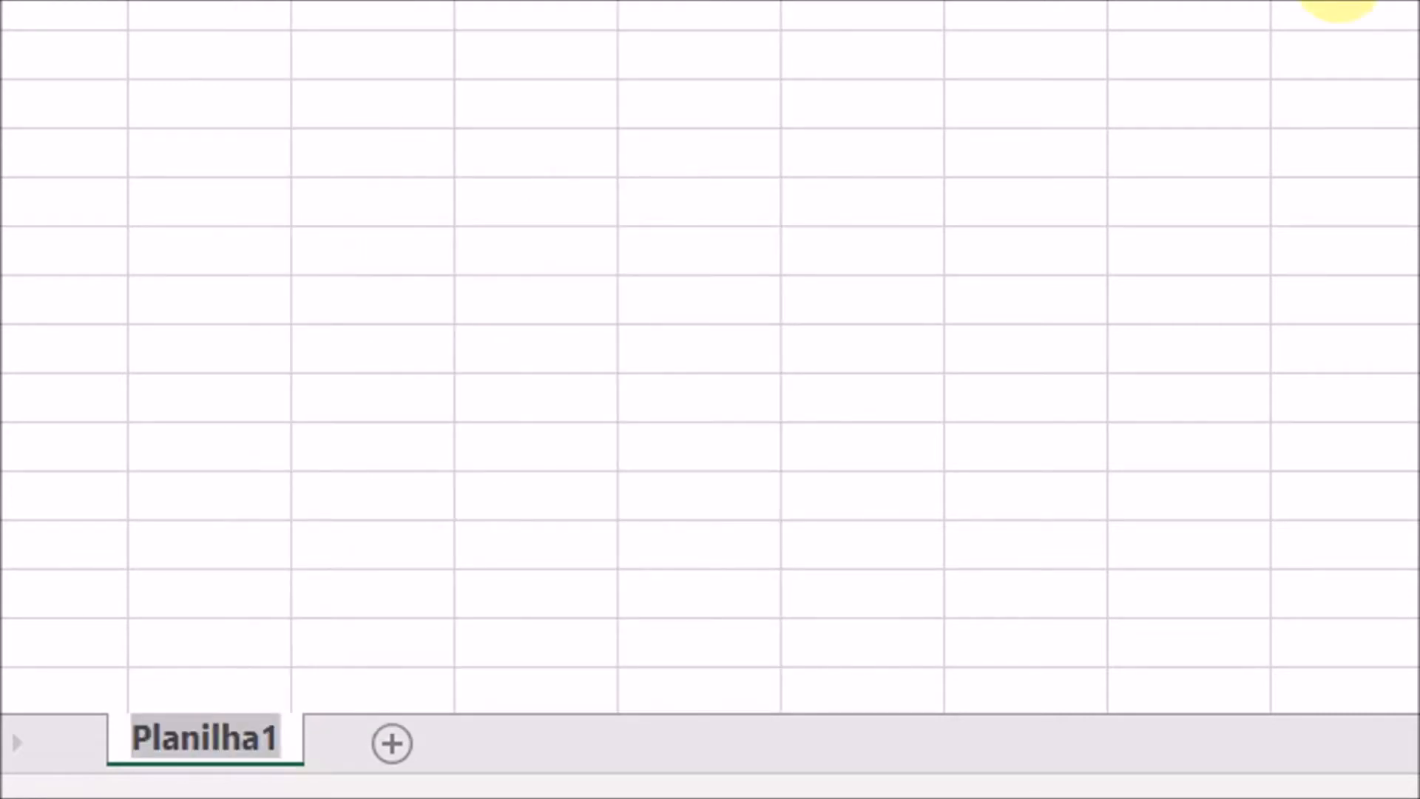
pyautogui.write('movimento')
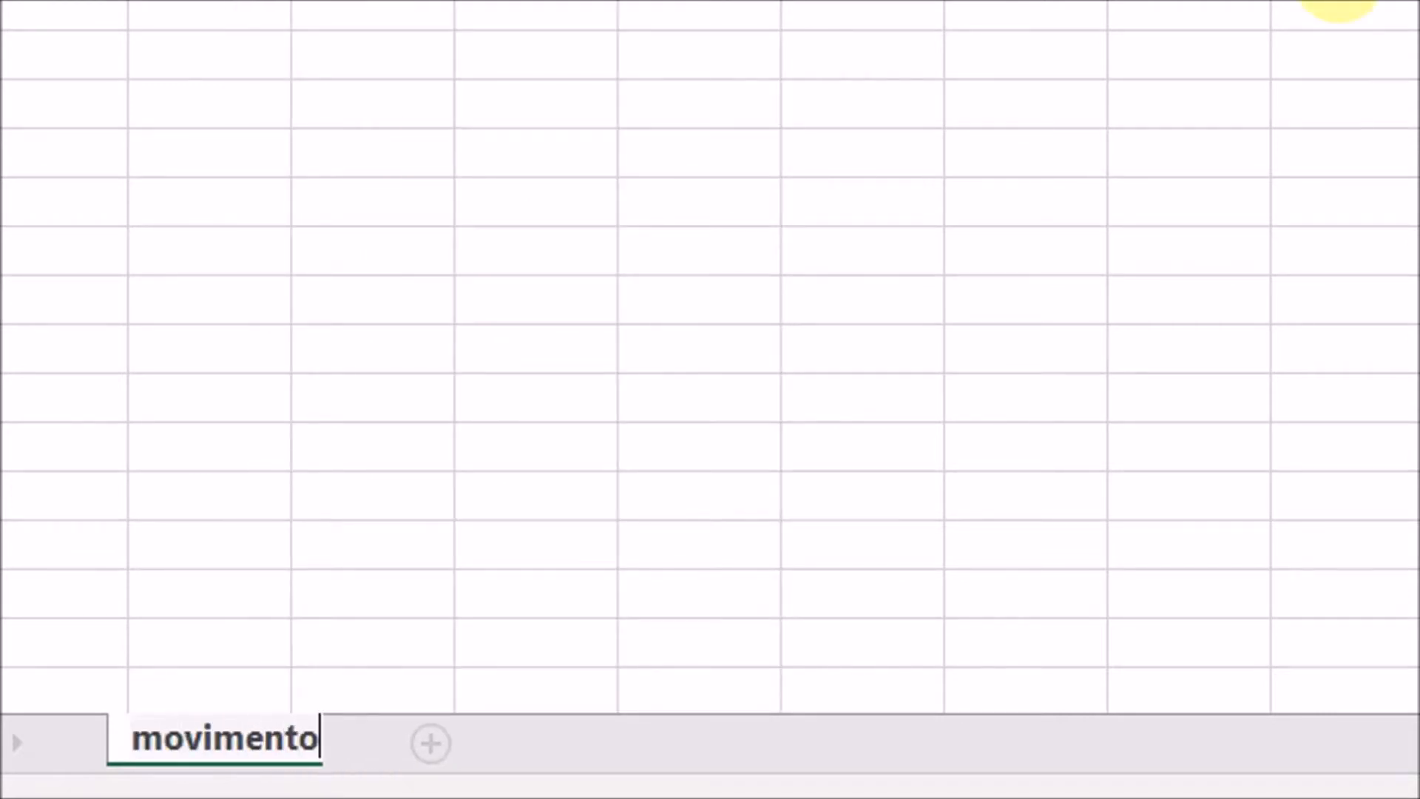
pyautogui.press('BackSpace')
pyautogui.press('BackSpace')
pyautogui.press('BackSpace')
pyautogui.press('BackSpace')
pyautogui.press('BackSpace')
pyautogui.press('BackSpace')
pyautogui.press('BackSpace')
pyautogui.press('BackSpace')
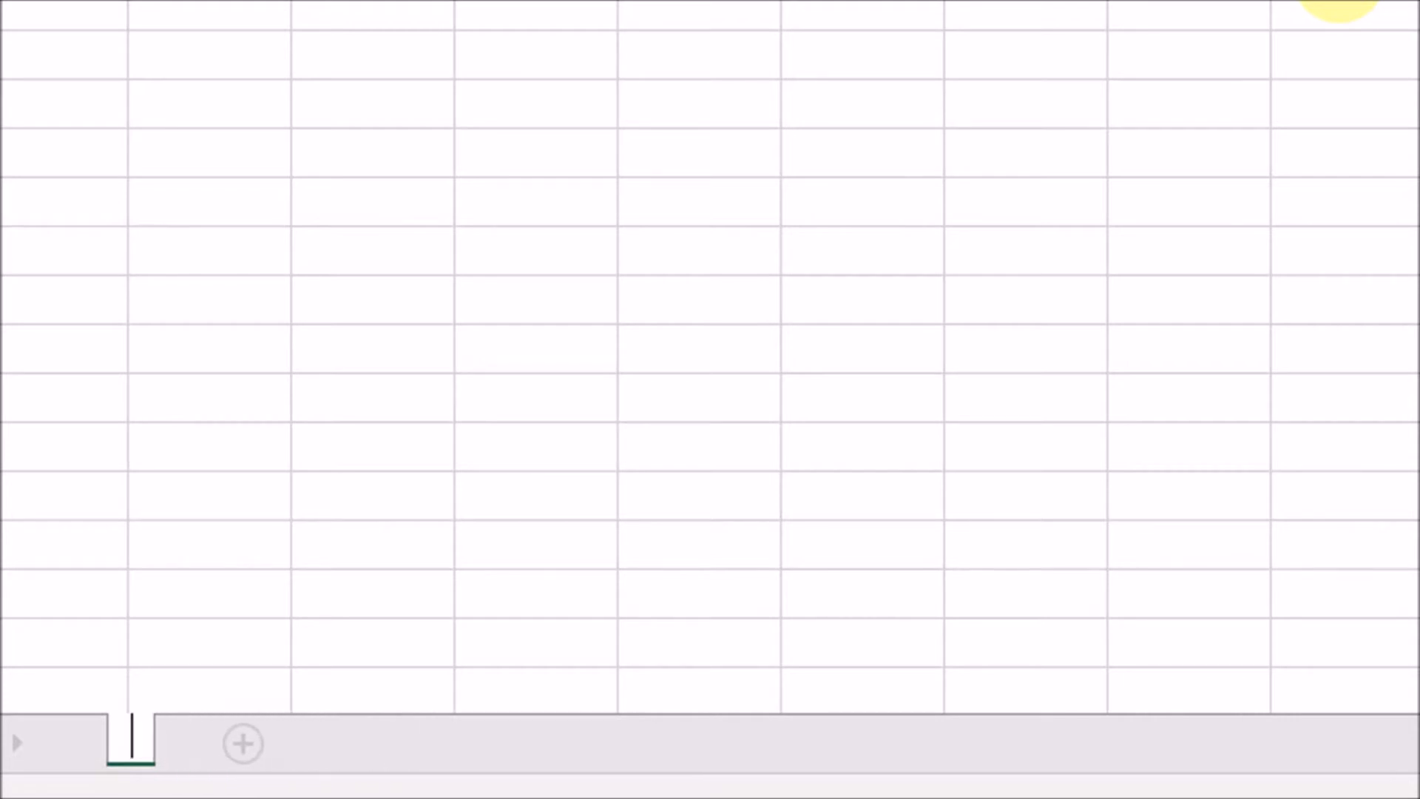
pyautogui.write('MOVIMENTO')
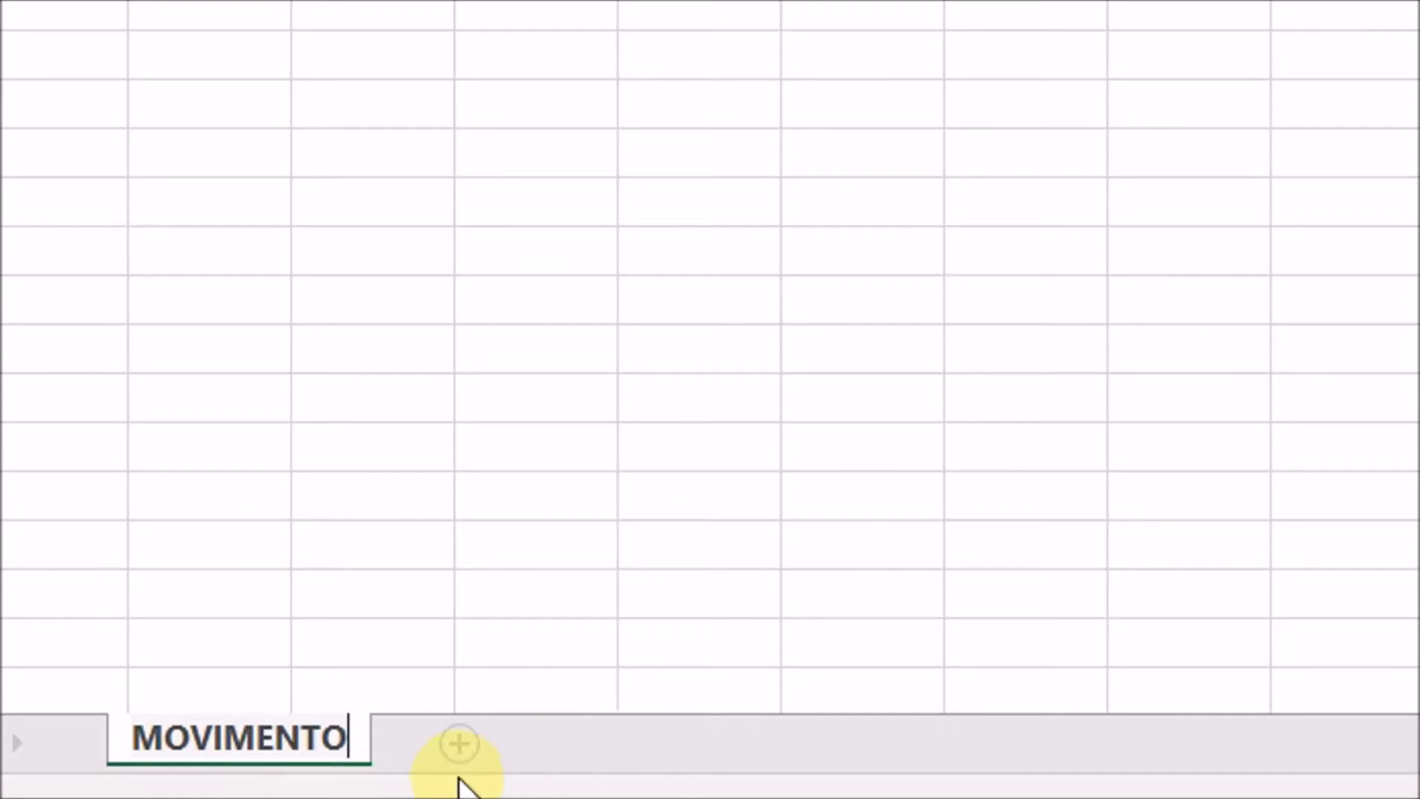
# Add a second sheet to the workbook and name it ENTRADAS
pyautogui.click(461, 752)
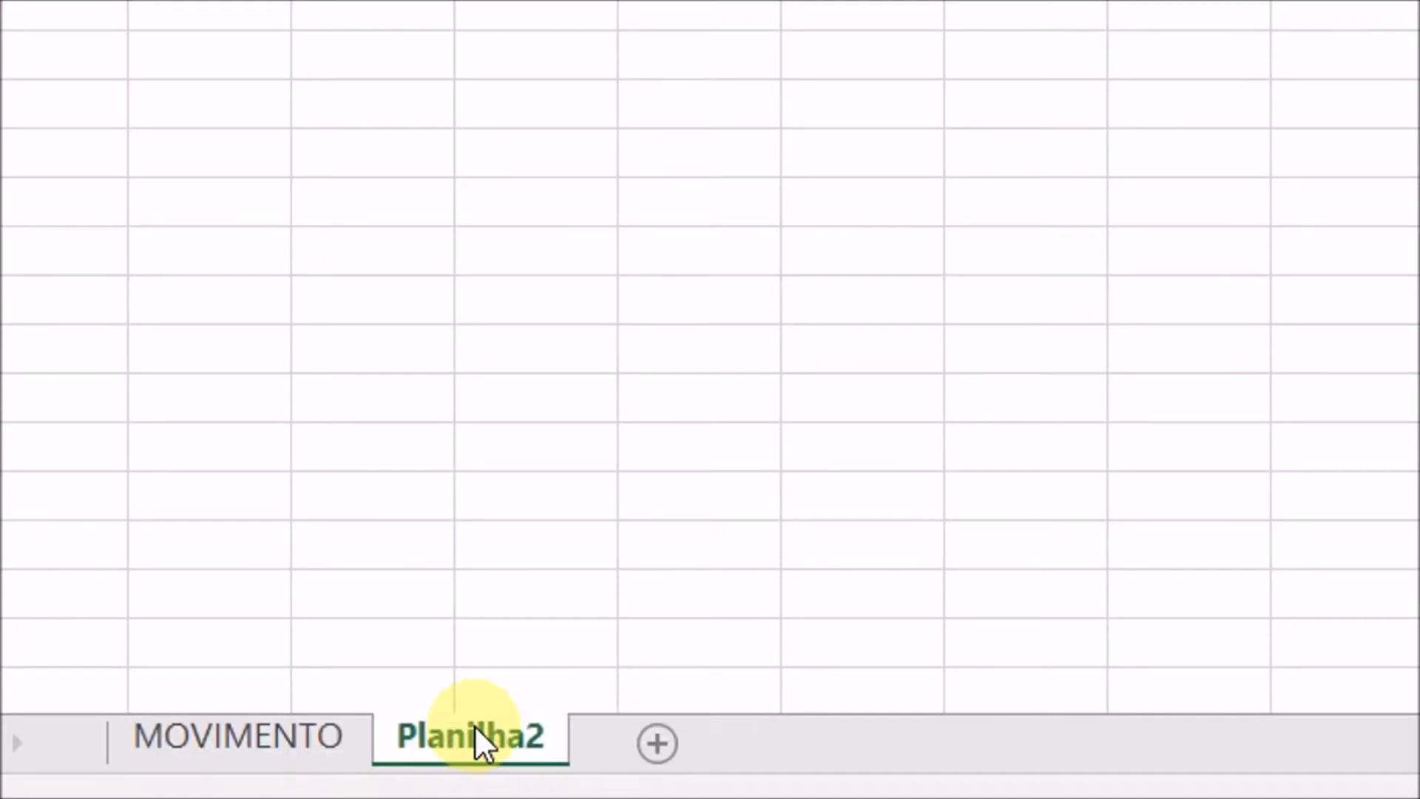
pyautogui.rightClick(476, 733)
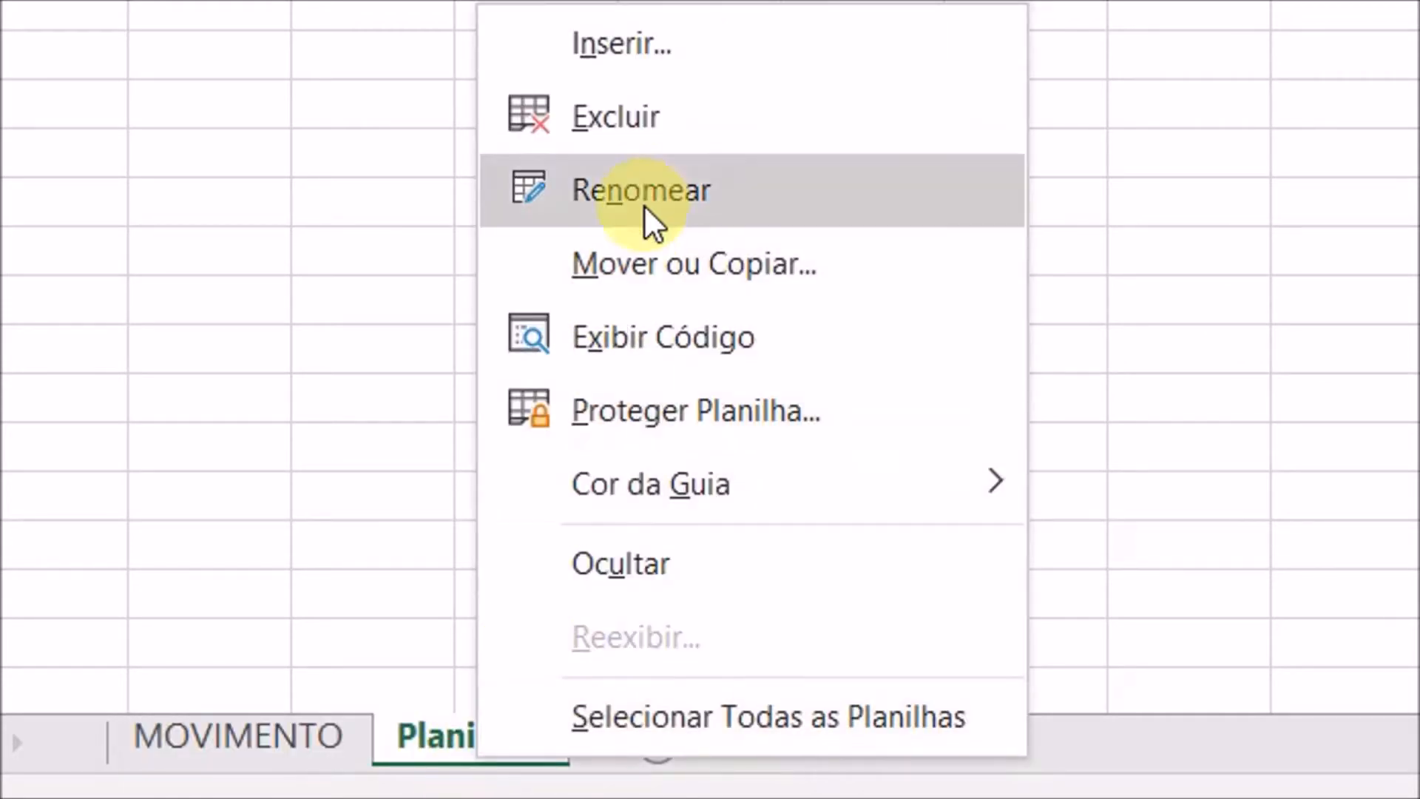
pyautogui.click(643, 185)
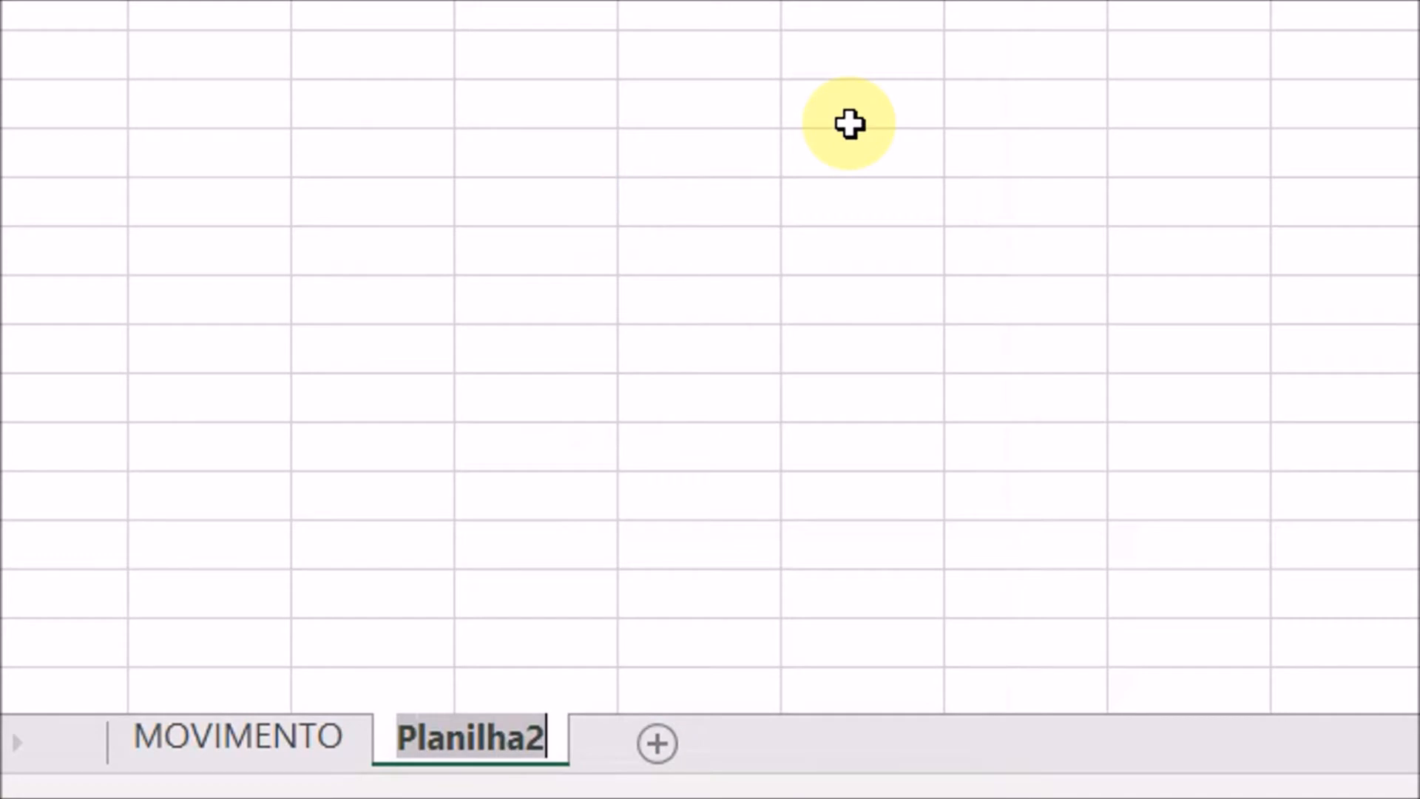
pyautogui.write('ENTADAS')
pyautogui.press('BackSpace')
pyautogui.press('BackSpace')
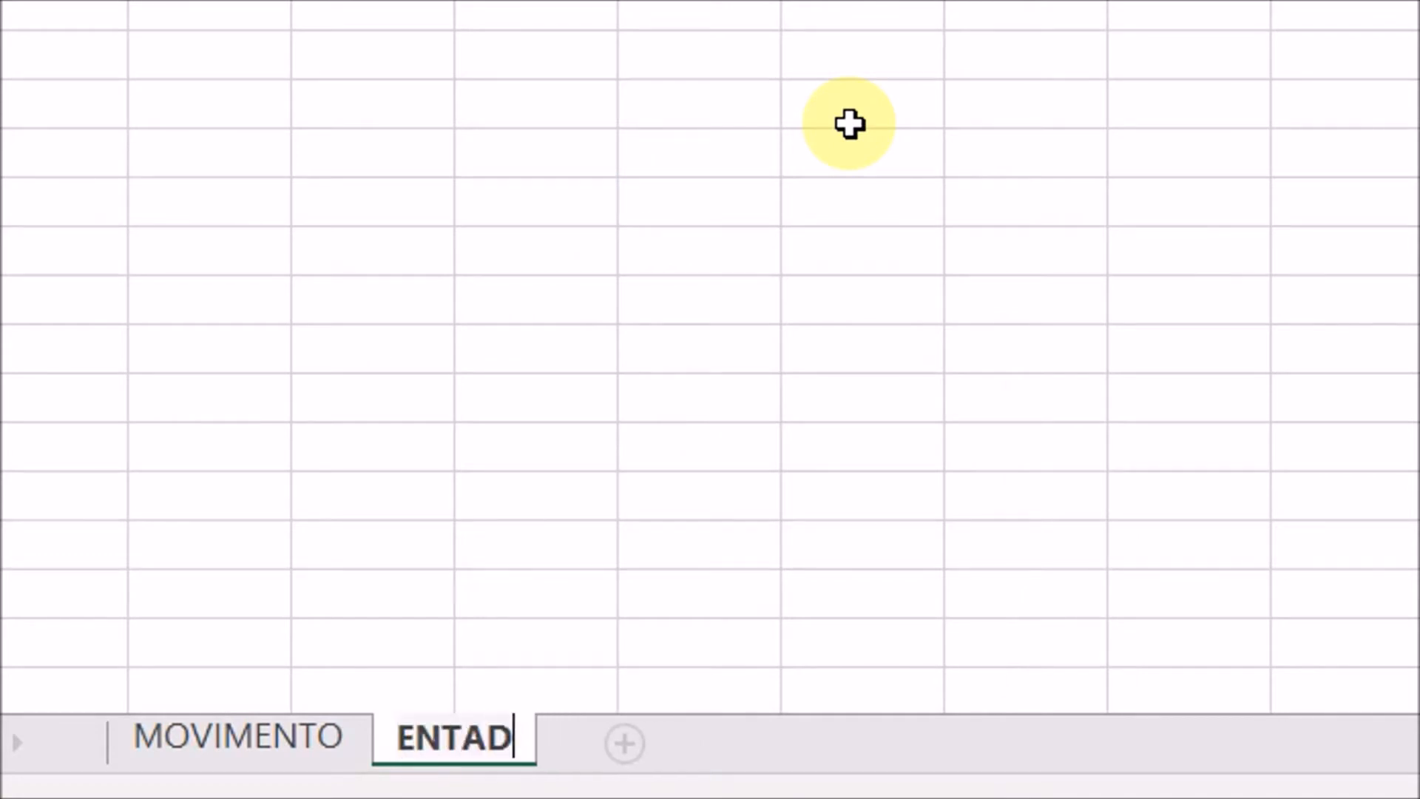
pyautogui.press('BackSpace')
pyautogui.press('BackSpace')
pyautogui.write('RADAS')
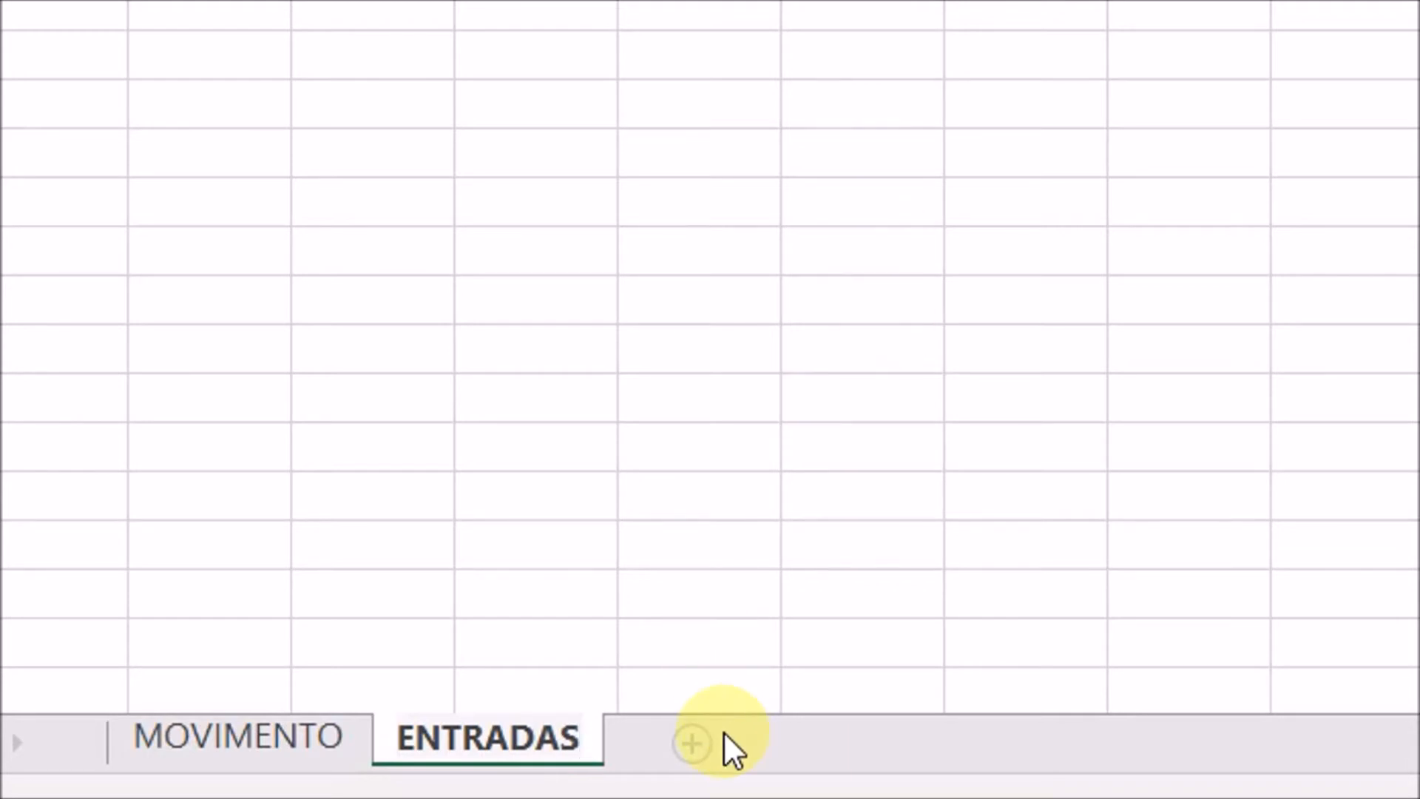
# Add a third sheet after ENTRADAS and name it SAÍDAS
pyautogui.click(694, 745)
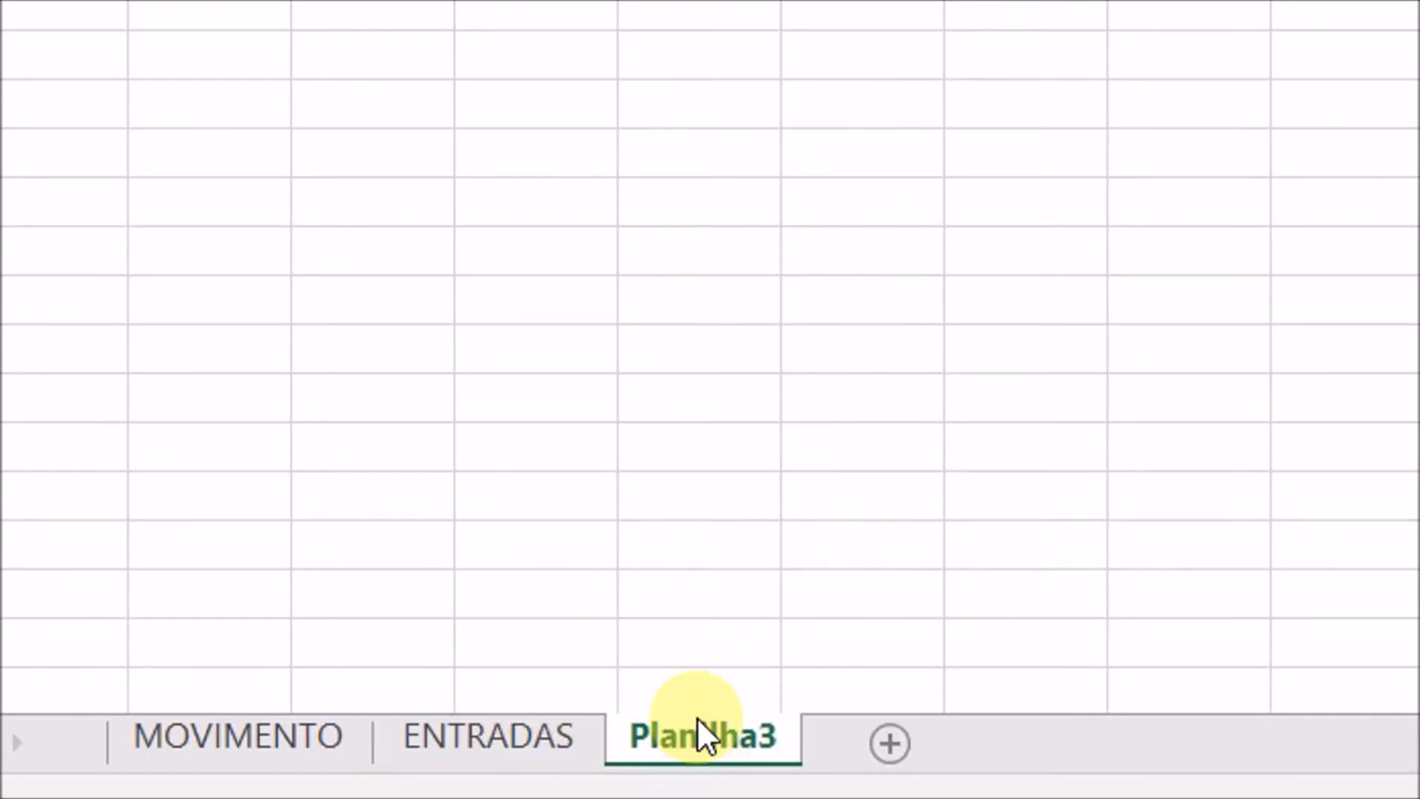
pyautogui.rightClick(699, 734)
pyautogui.click(917, 157)
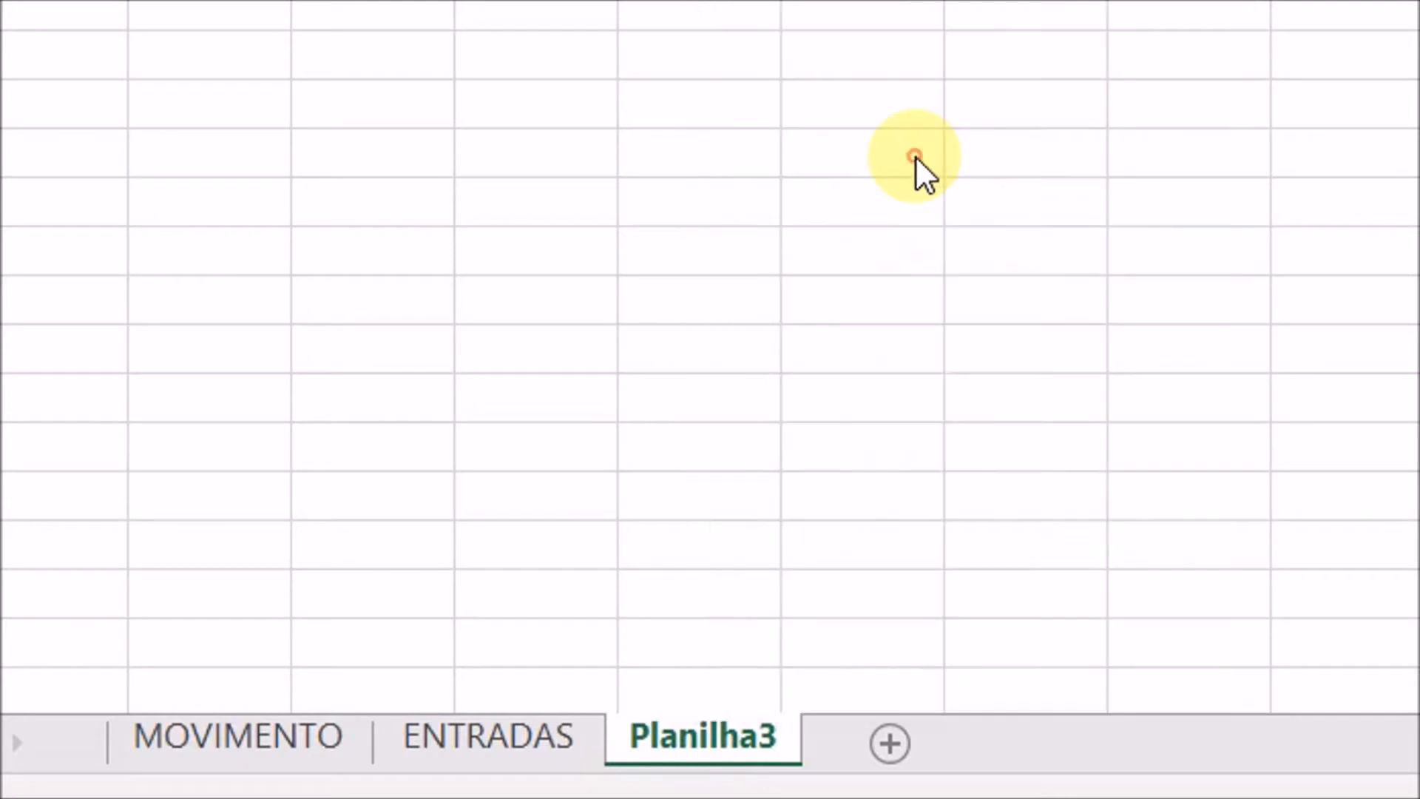
pyautogui.write('SA')
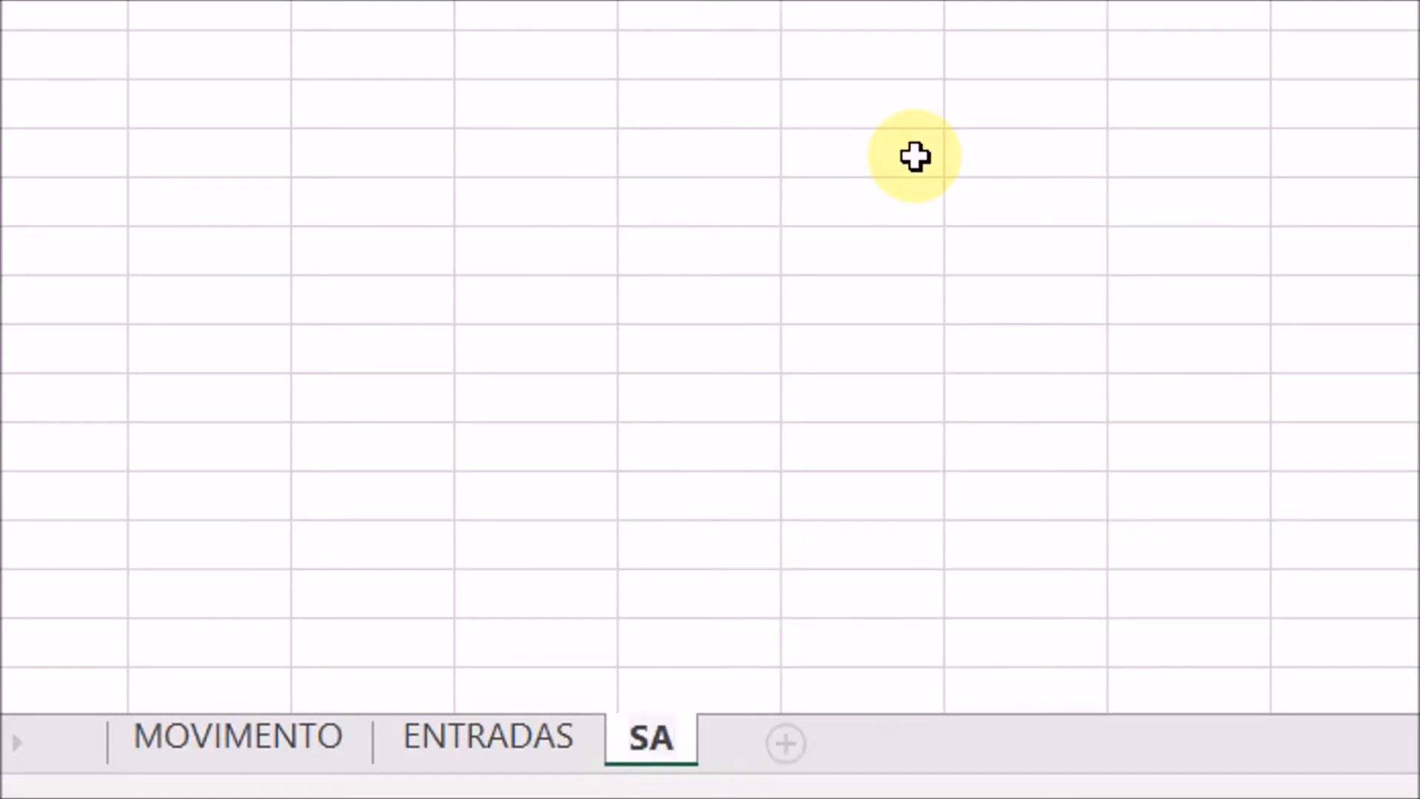
pyautogui.write('ÍDAS')
pyautogui.click(916, 157)
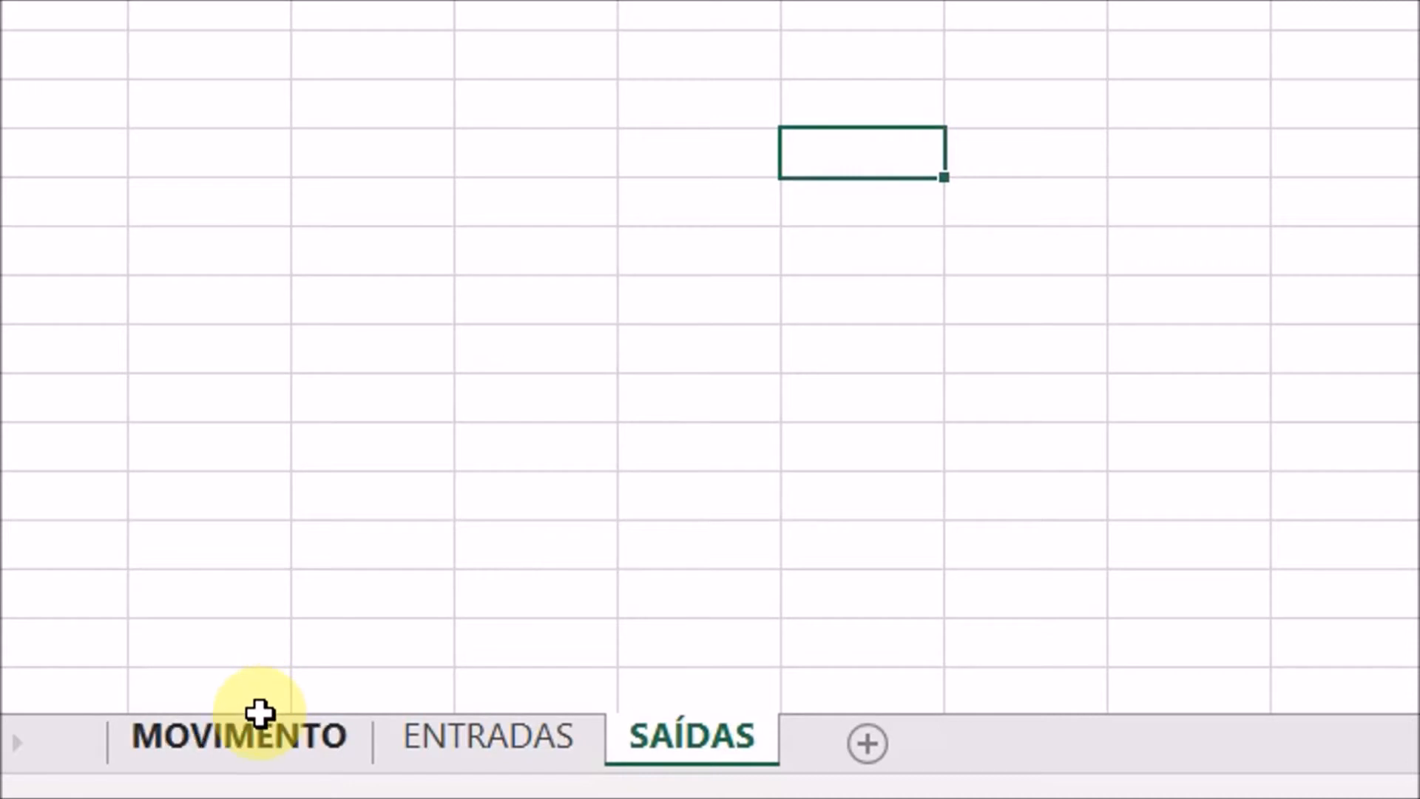
# On the MOVIMENTO sheet, enter the labels "DATA:" in cell B4 and "Tipo:" in B5
pyautogui.click(263, 712)
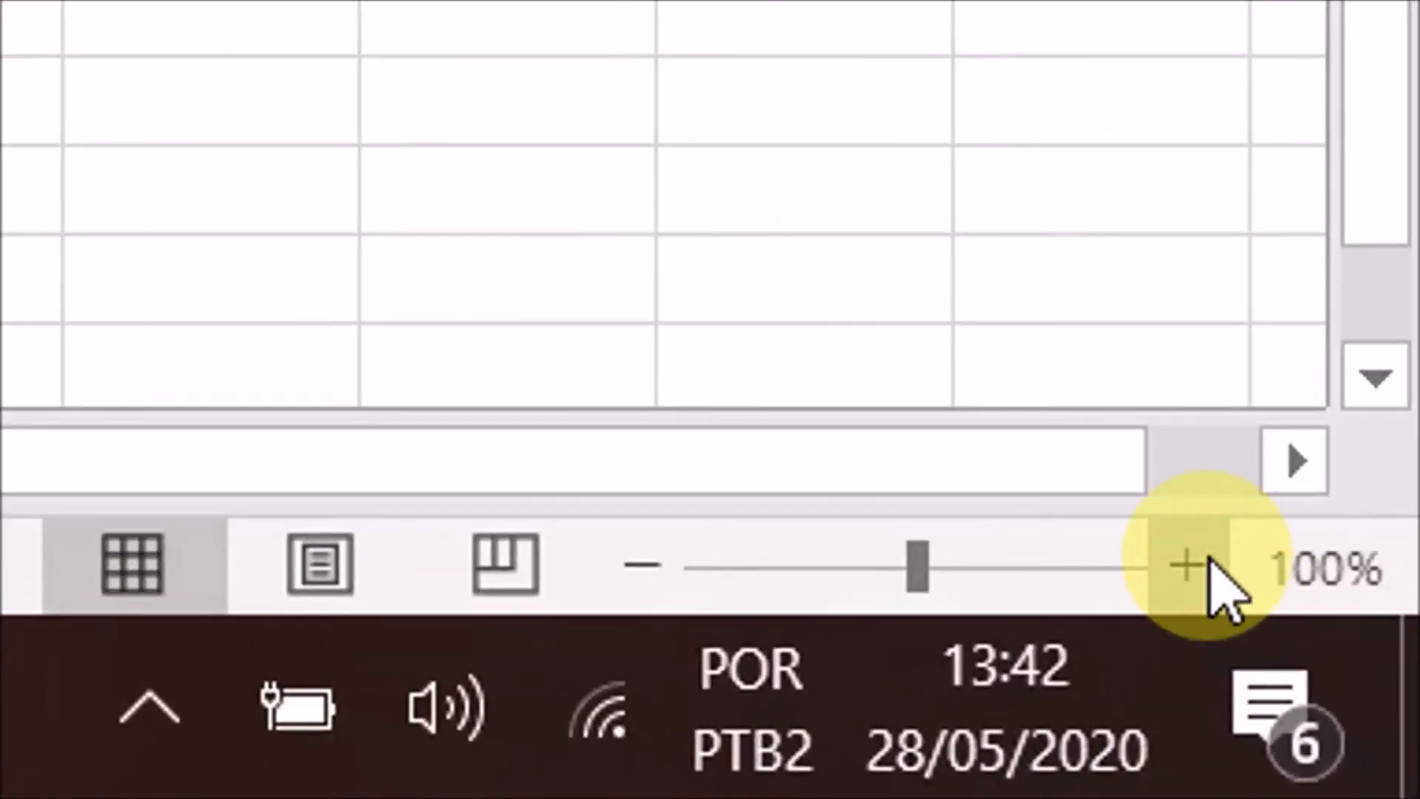
pyautogui.click(1207, 565)
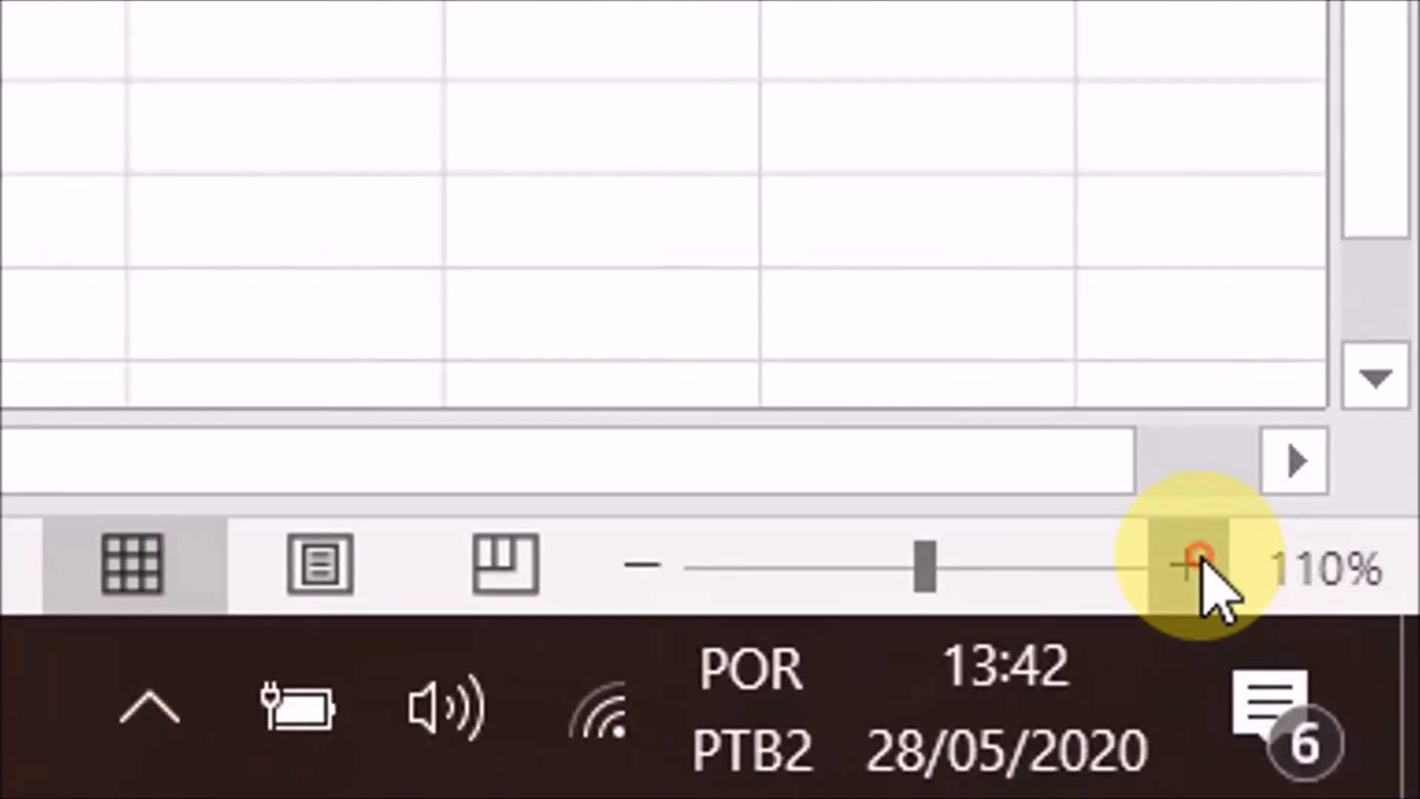
pyautogui.click(1204, 564)
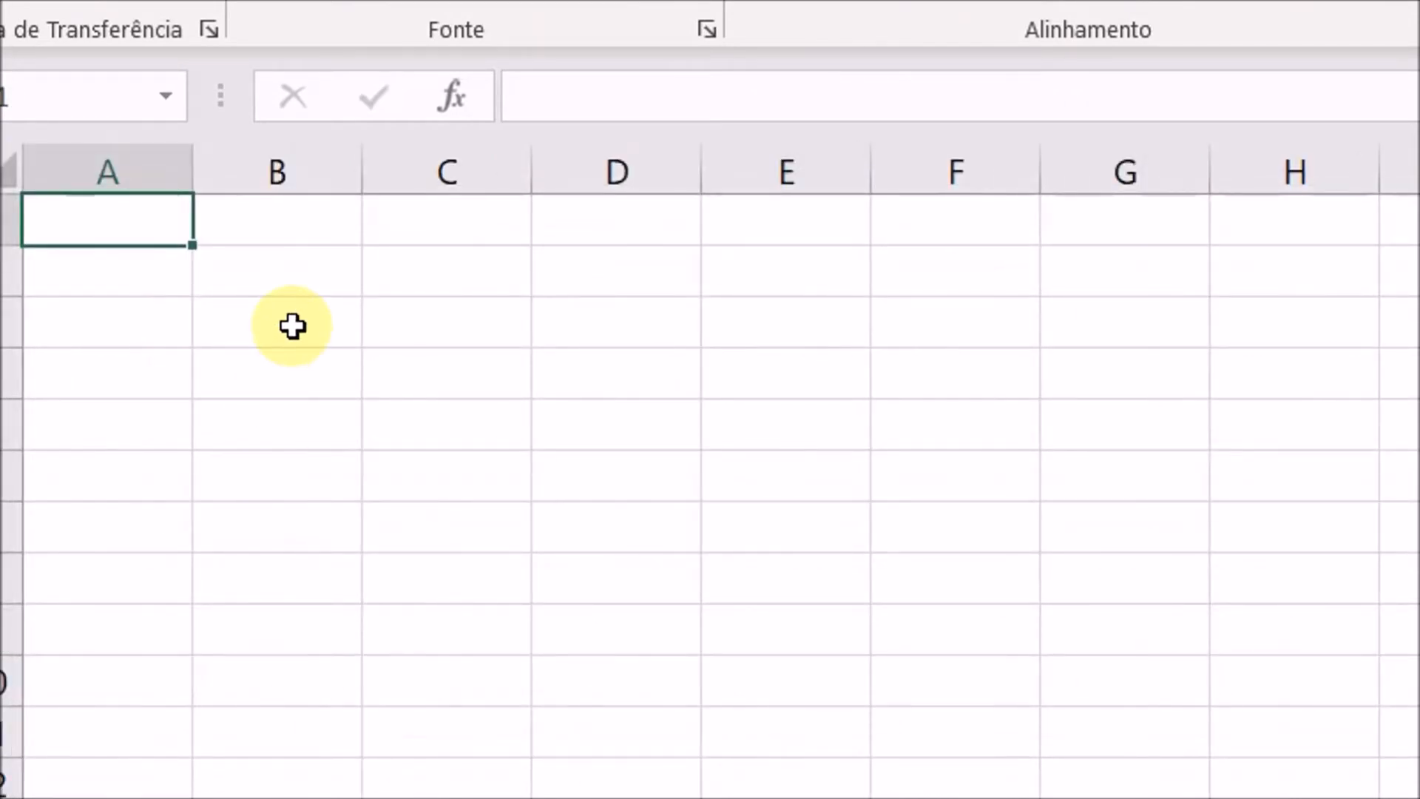
pyautogui.click(297, 377)
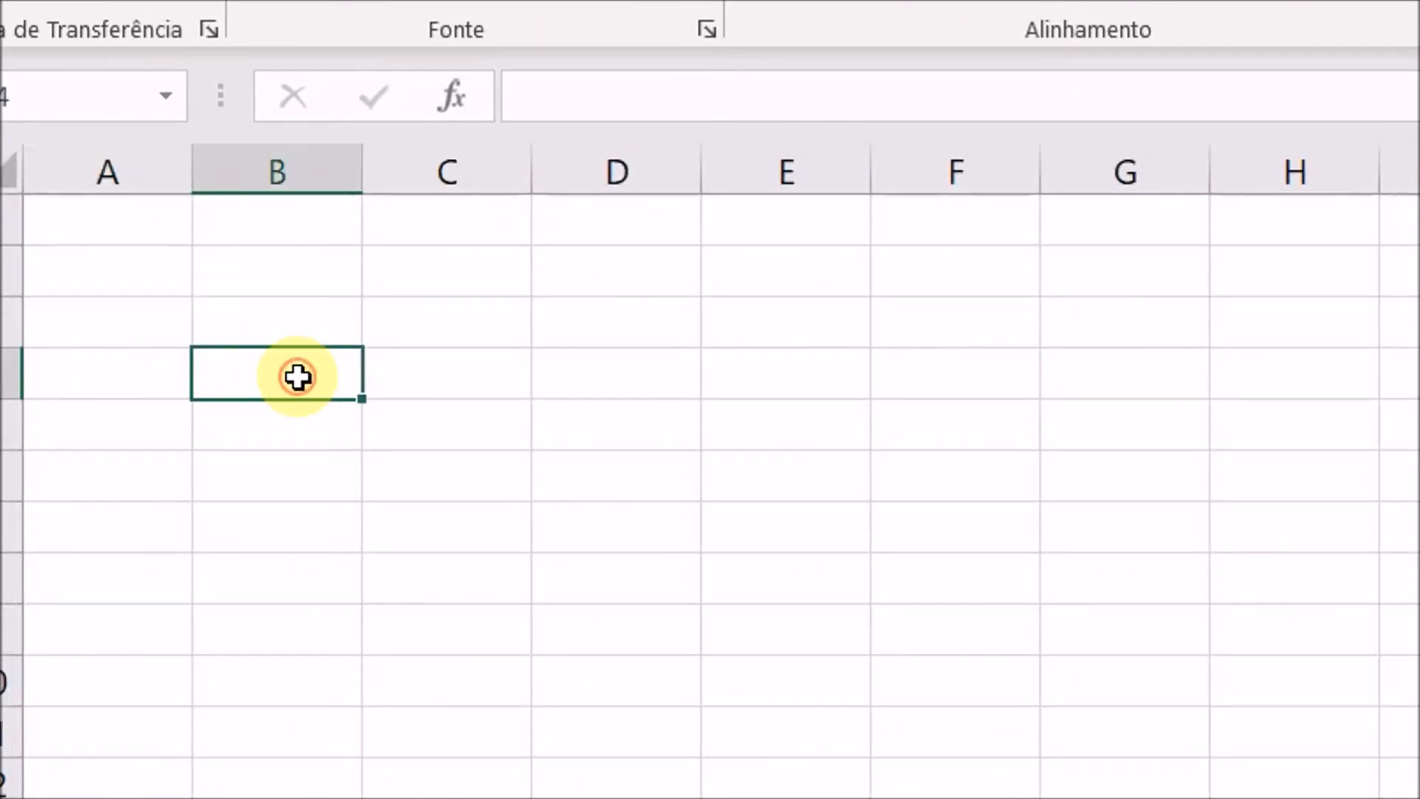
pyautogui.write('DATA:')
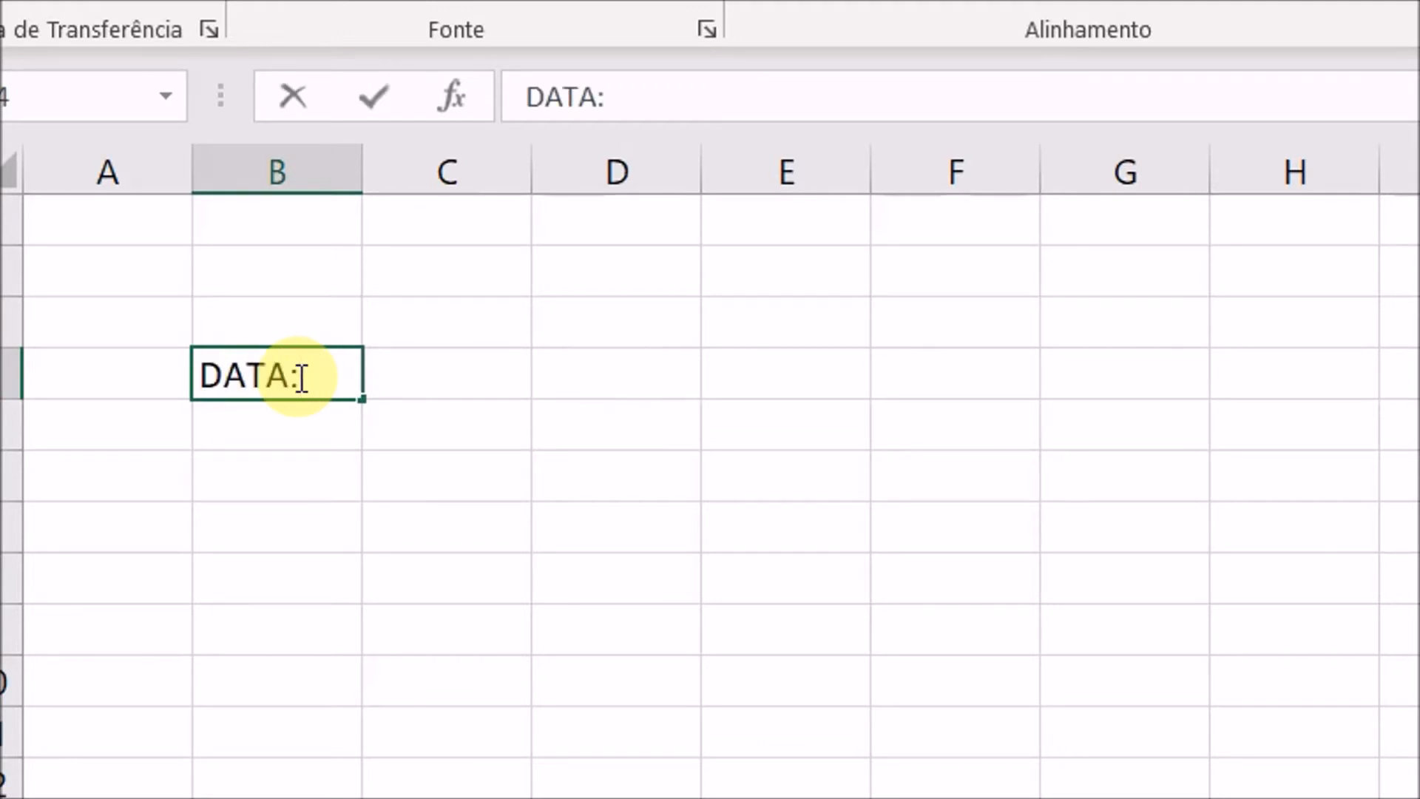
pyautogui.press('Return')
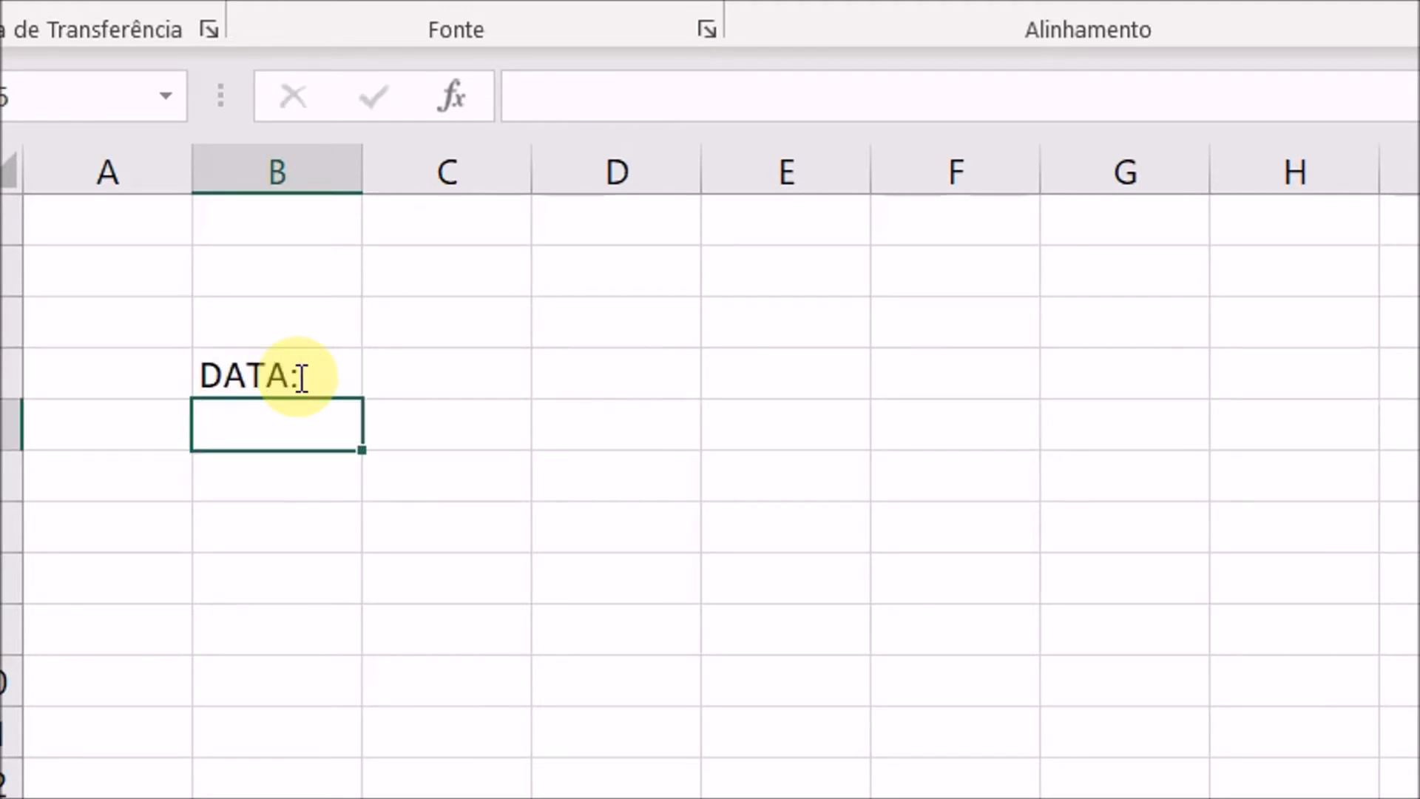
pyautogui.write('Tipo:')
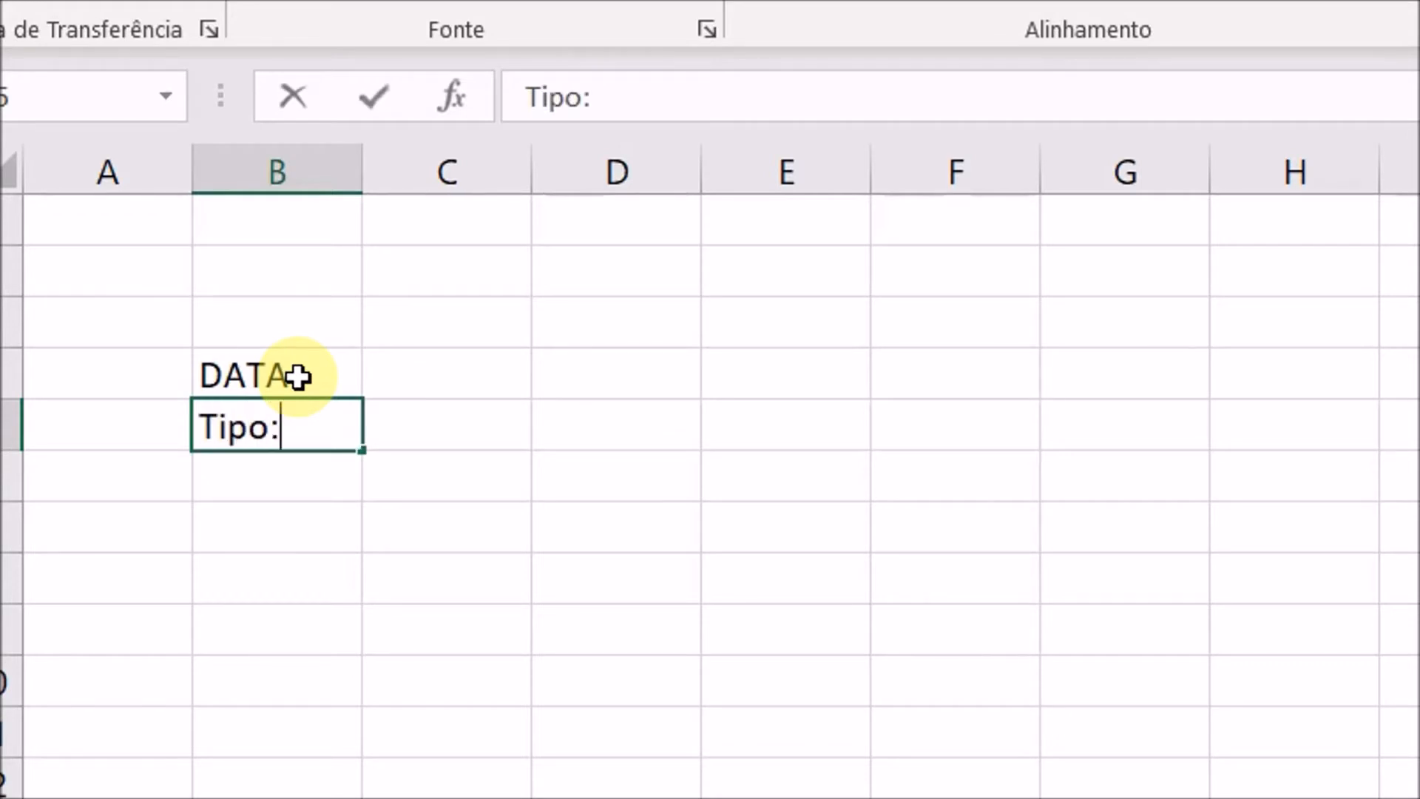
pyautogui.press('Return')
# Enter the label "Razão:" in cell B6, below "Tipo:"
pyautogui.write('Tazão:')
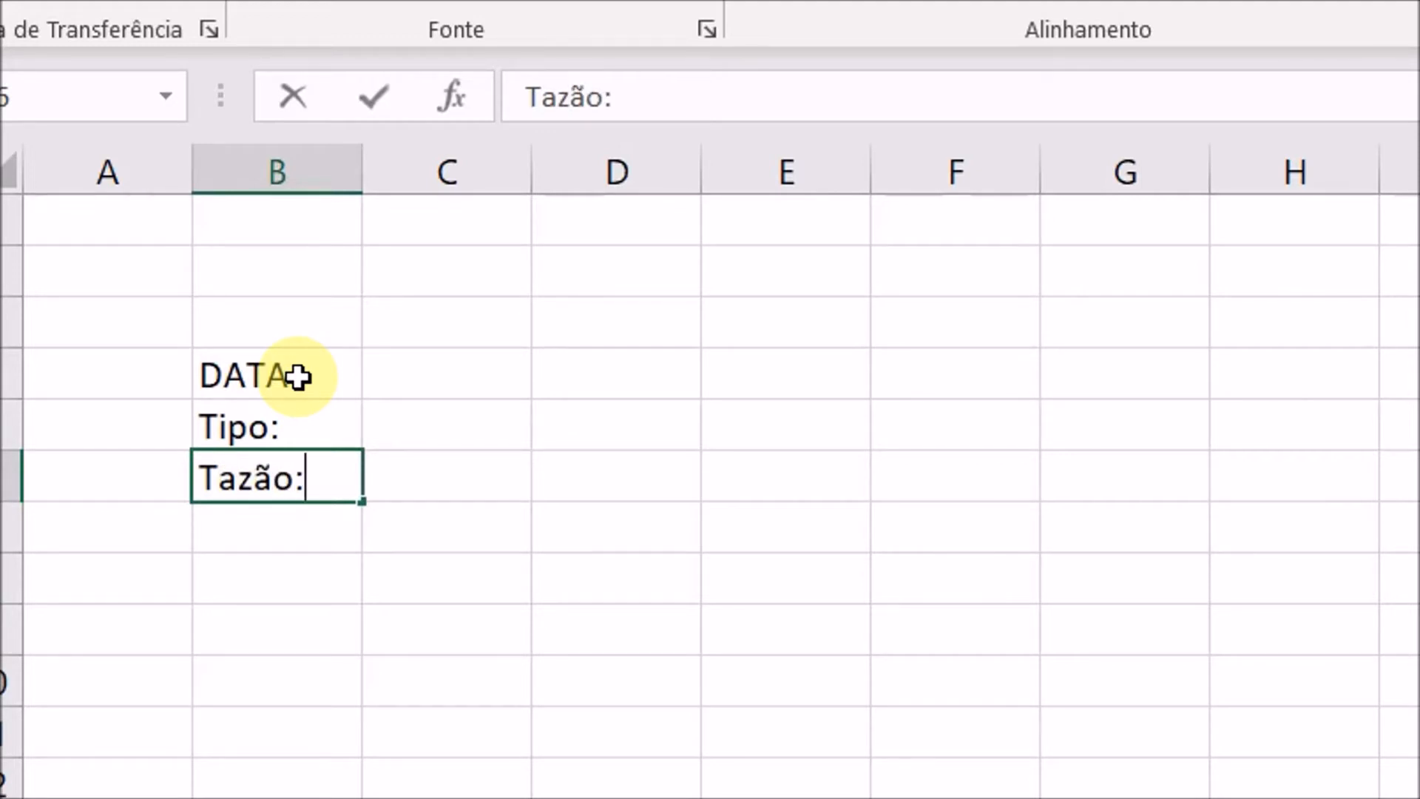
pyautogui.press('BackSpace')
pyautogui.press('BackSpace')
pyautogui.press('BackSpace')
pyautogui.press('BackSpace')
pyautogui.press('BackSpace')
pyautogui.press('BackSpace')
pyautogui.write('Razão')
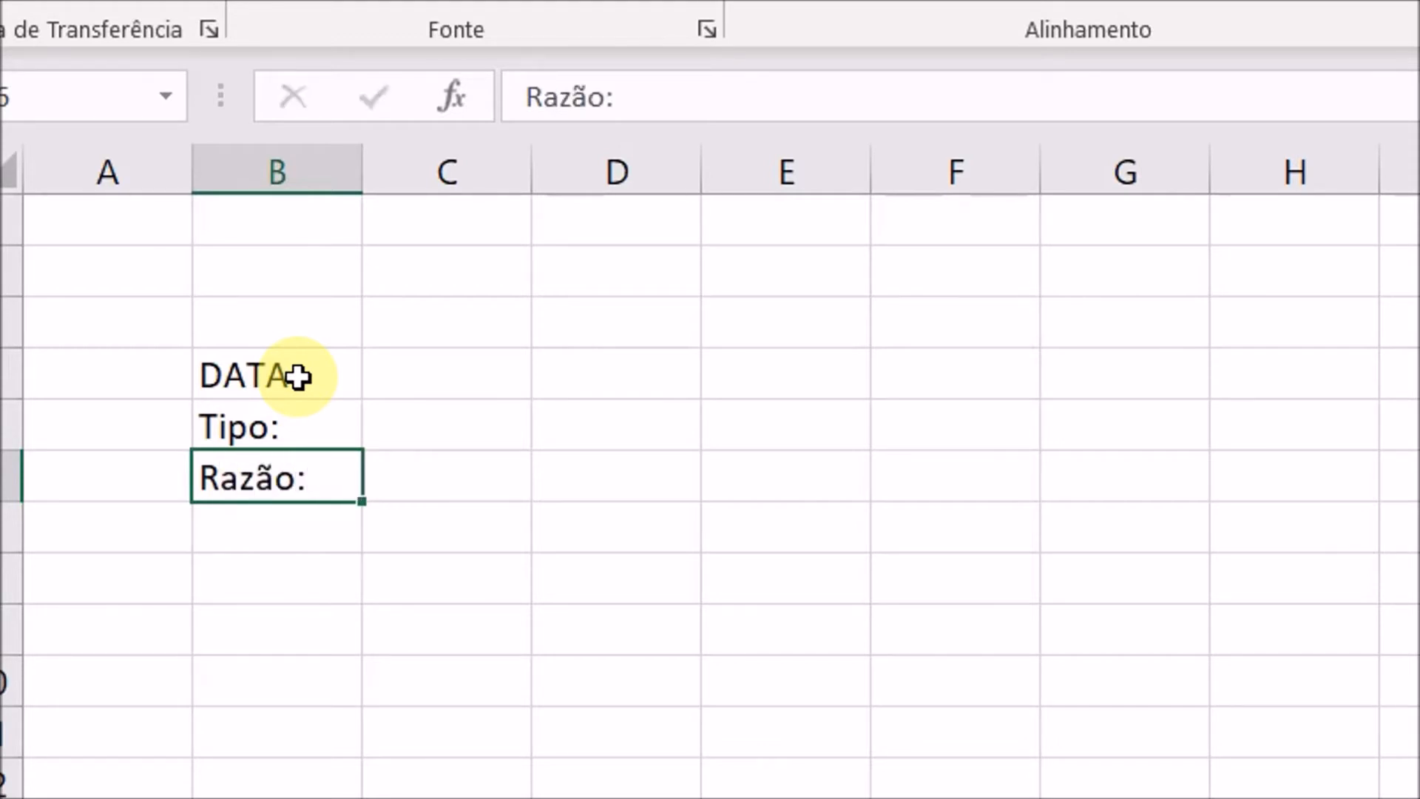
pyautogui.press('Return')
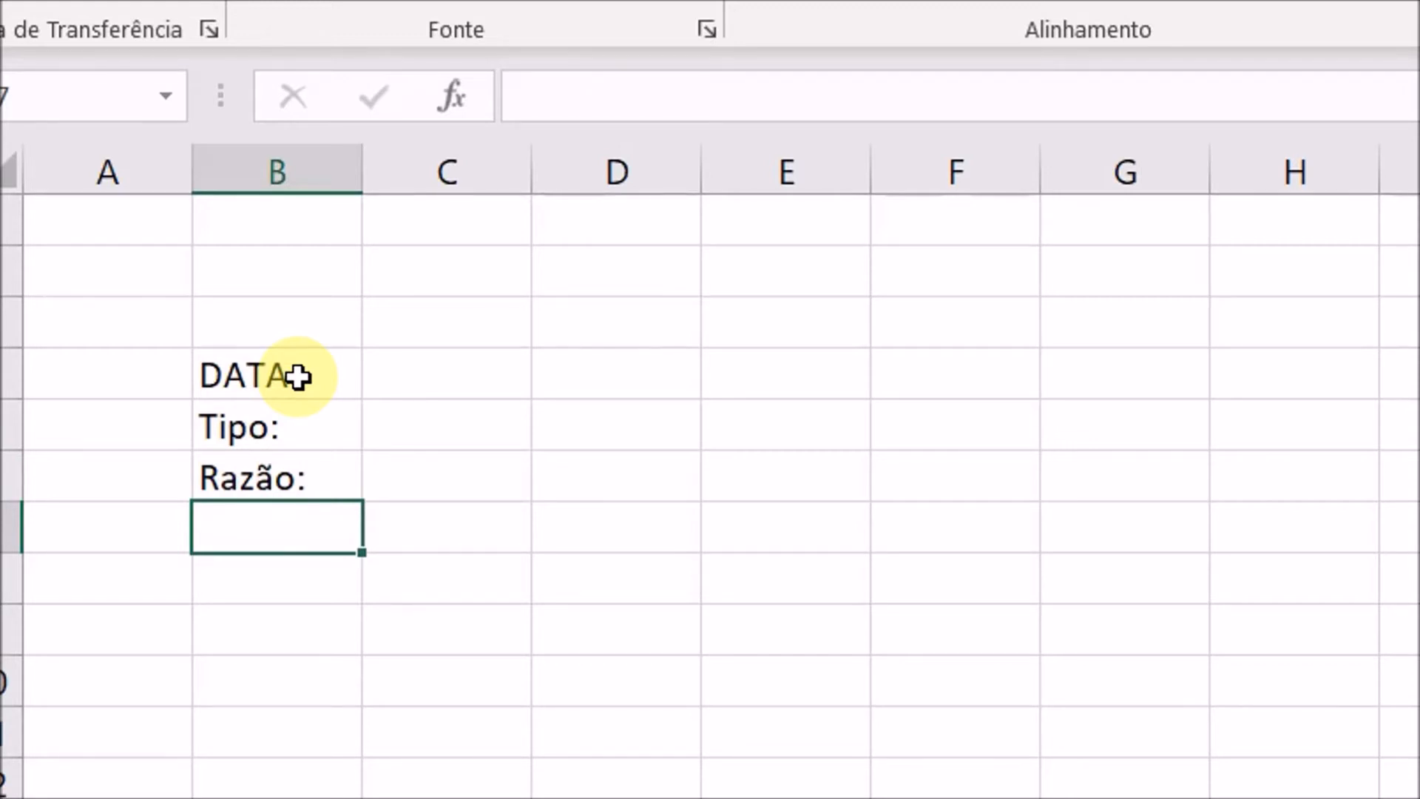
# Enter the labels "Descrição:" in cell B7 and "Valor:" in B8
pyautogui.write('D')
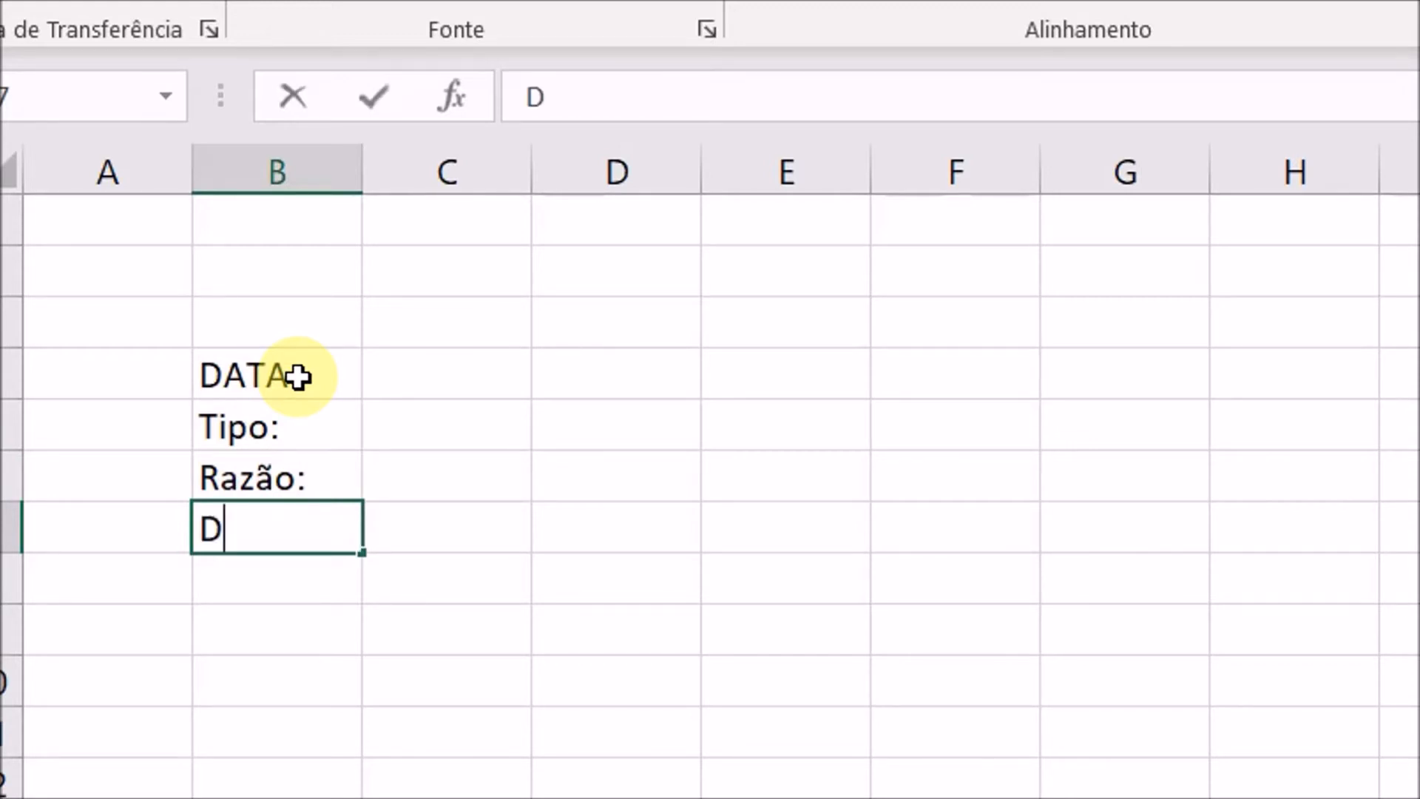
pyautogui.write('escriç')
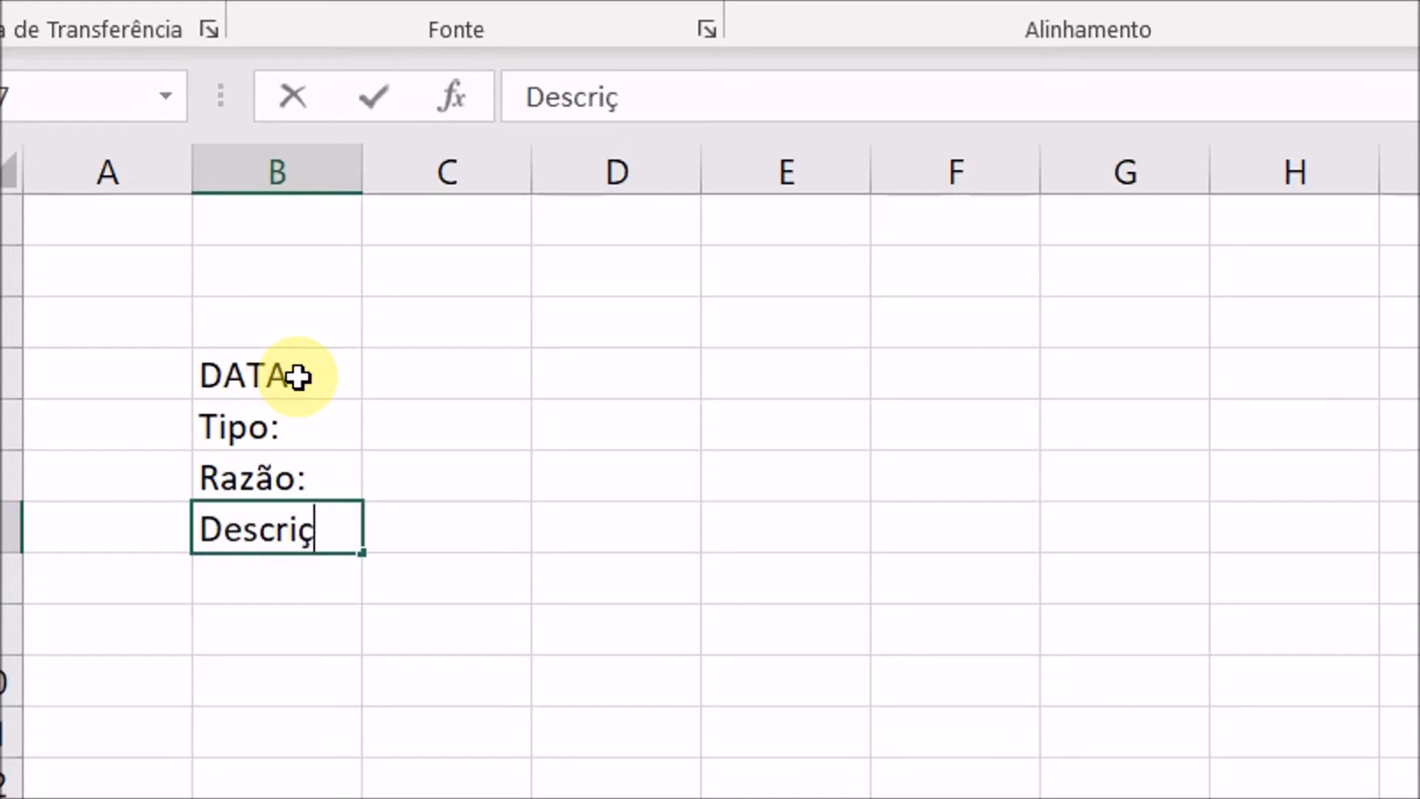
pyautogui.write('ão:')
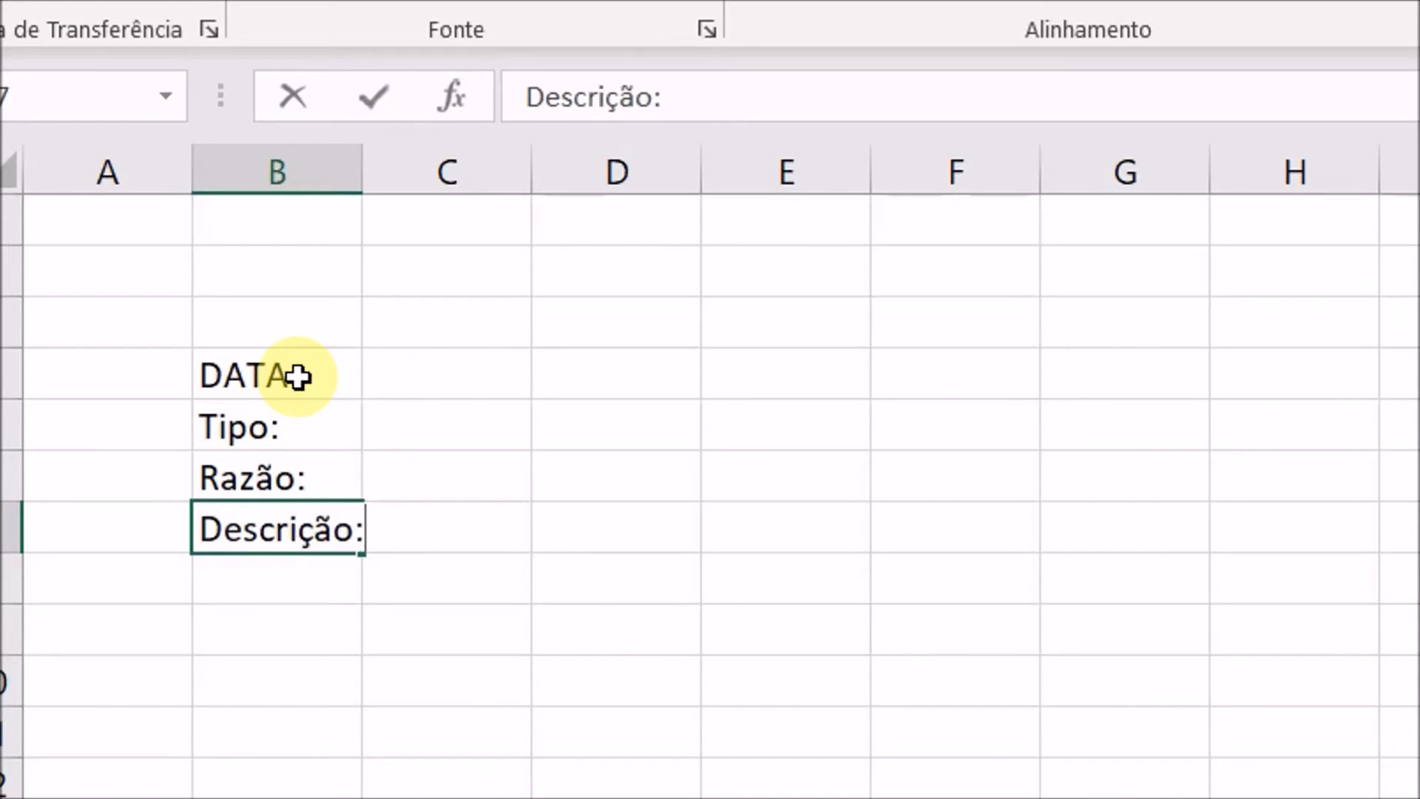
pyautogui.press('Return')
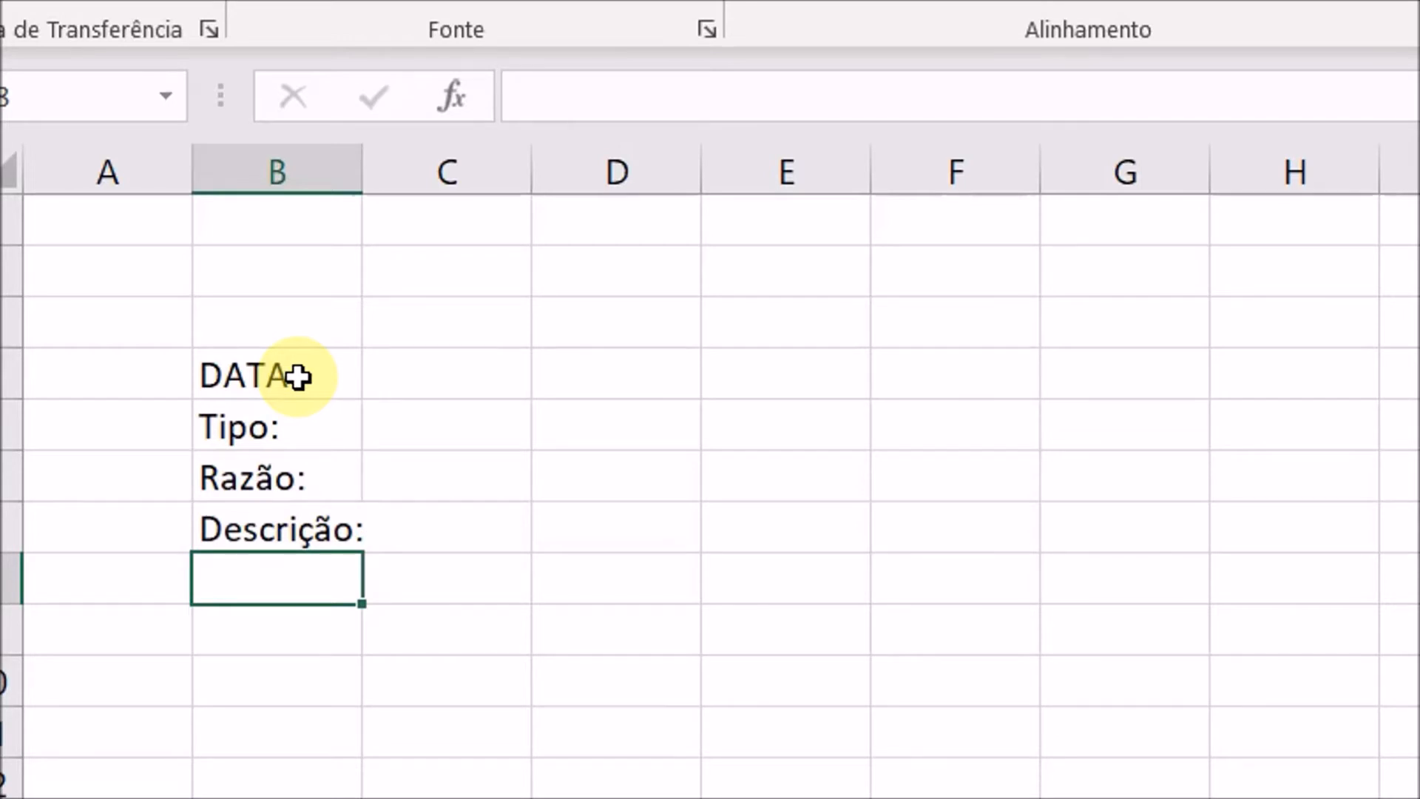
pyautogui.write('Valo')
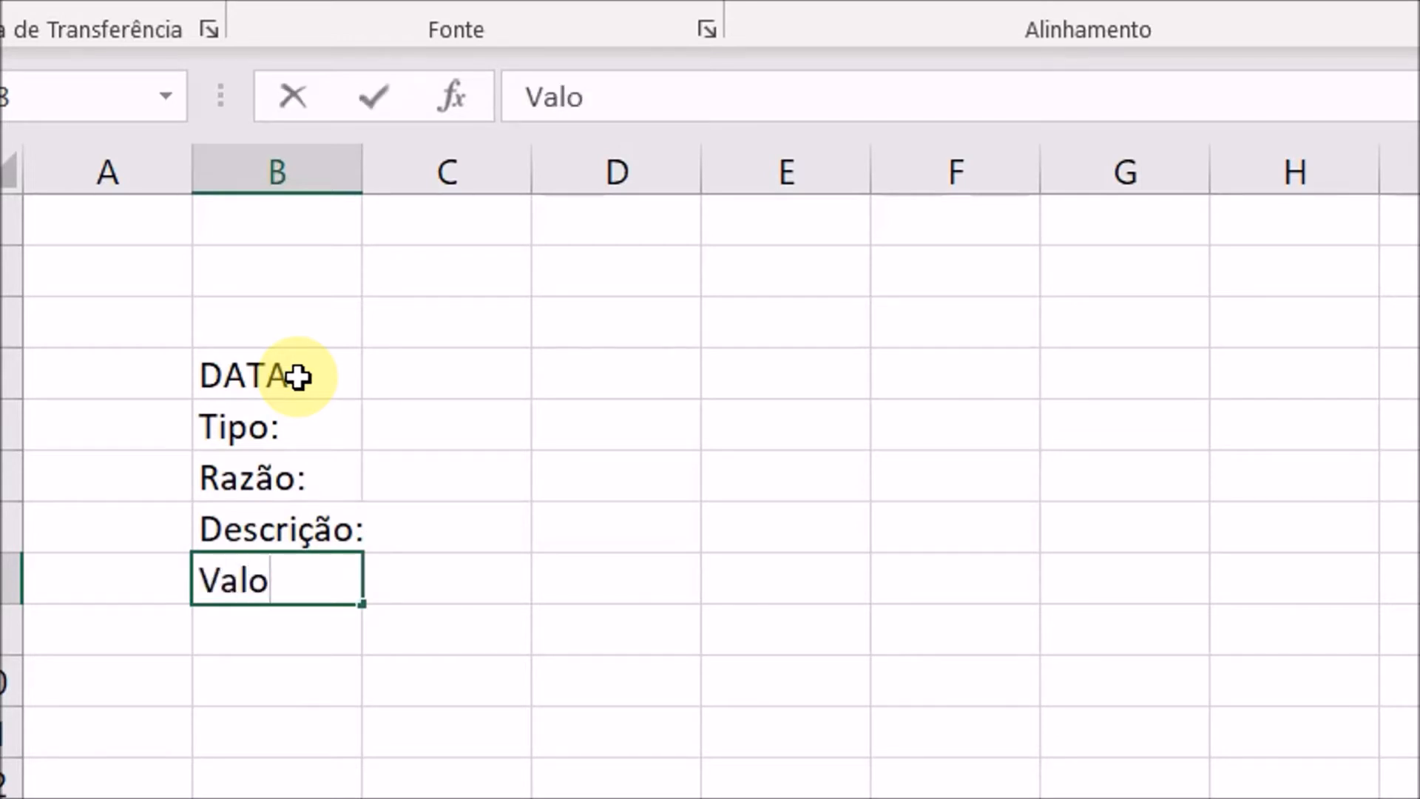
pyautogui.write('r:')
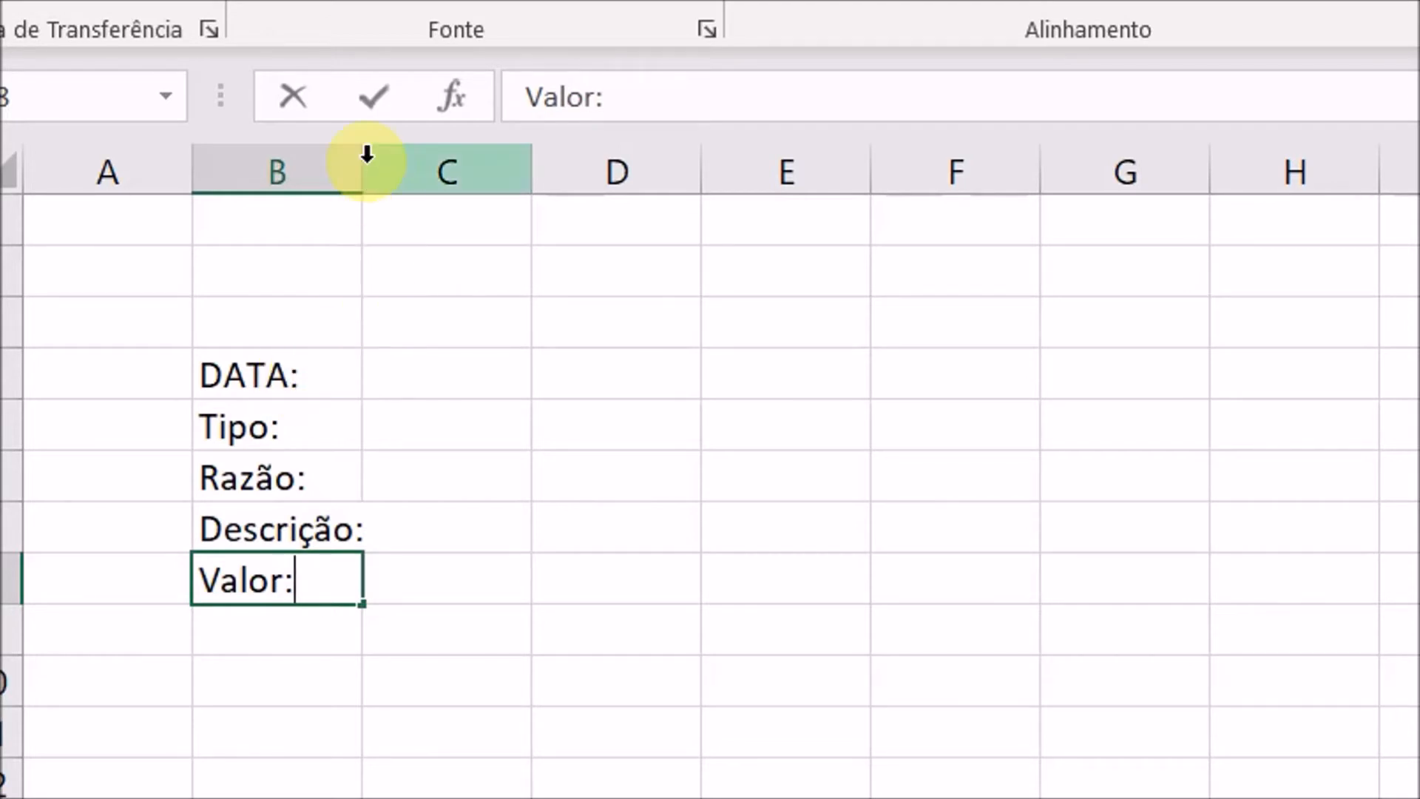
pyautogui.click(367, 288)
# Widen column B to fit its labels and make column C much wider for the entry fields
pyautogui.moveTo(362, 176); pyautogui.dragTo(437, 213)
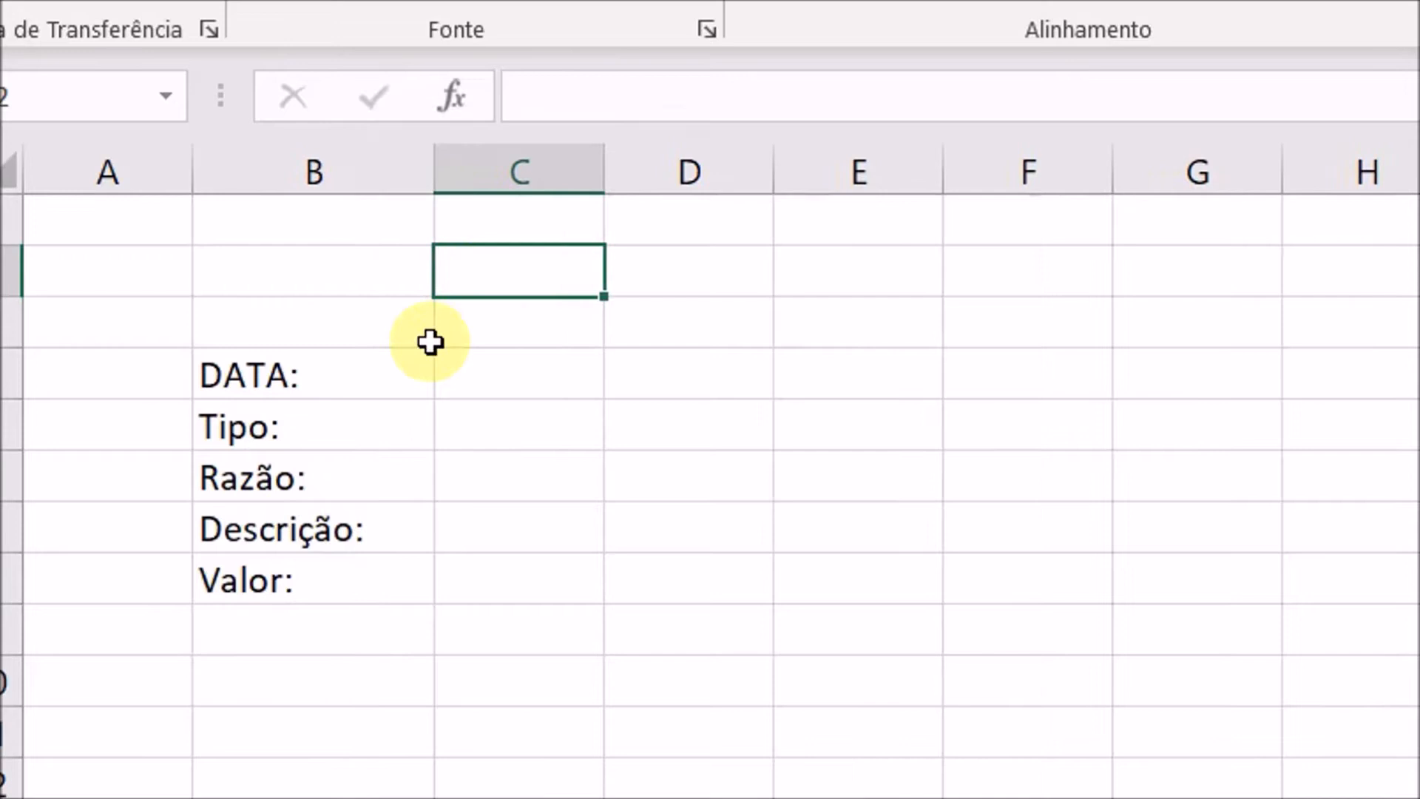
pyautogui.click(489, 381)
pyautogui.moveTo(603, 173); pyautogui.dragTo(1039, 188)
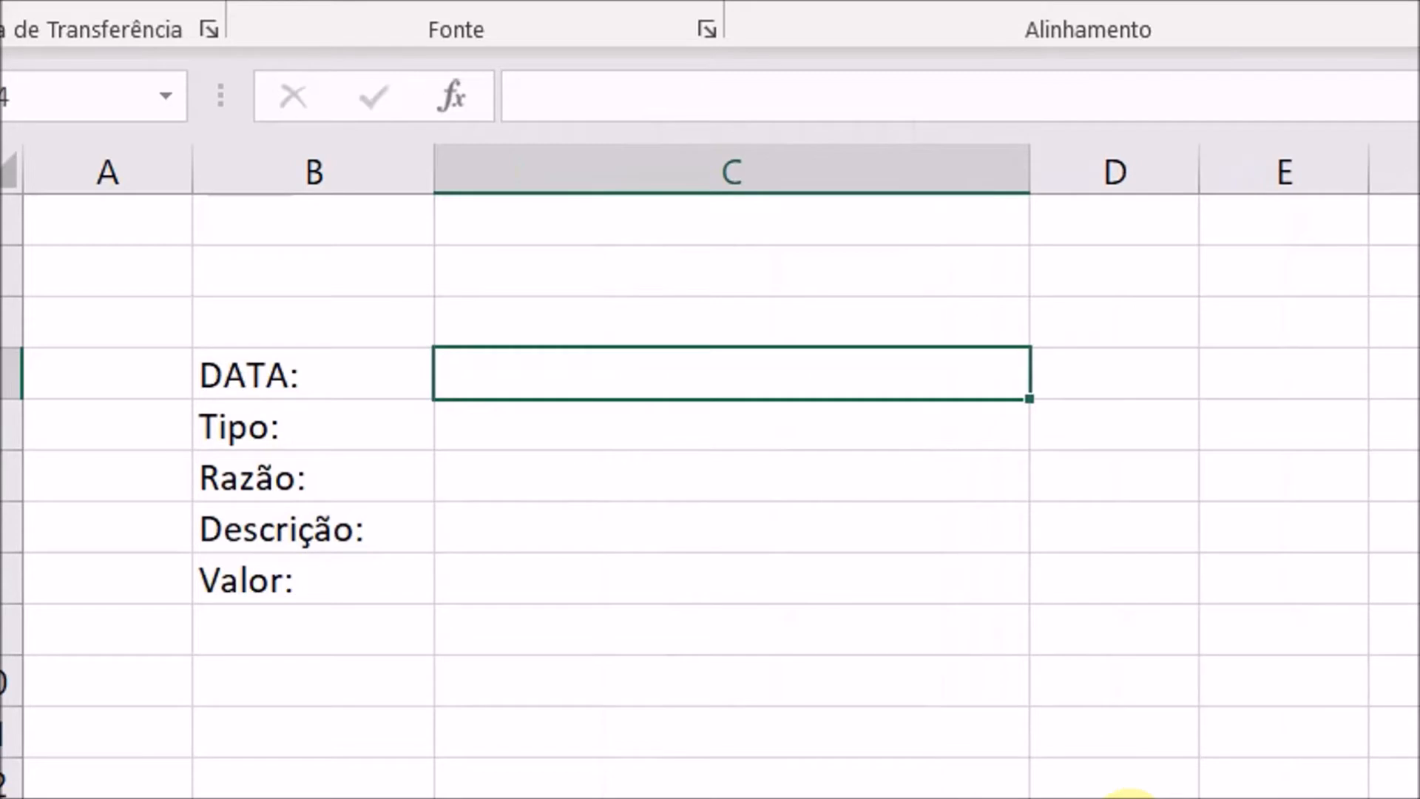
# Change the label in cell B4 to "Data:" so its capitalisation matches the other form labels
pyautogui.click(316, 381)
pyautogui.doubleClick(315, 382)
pyautogui.moveTo(282, 372); pyautogui.dragTo(213, 384)
pyautogui.write('ata')
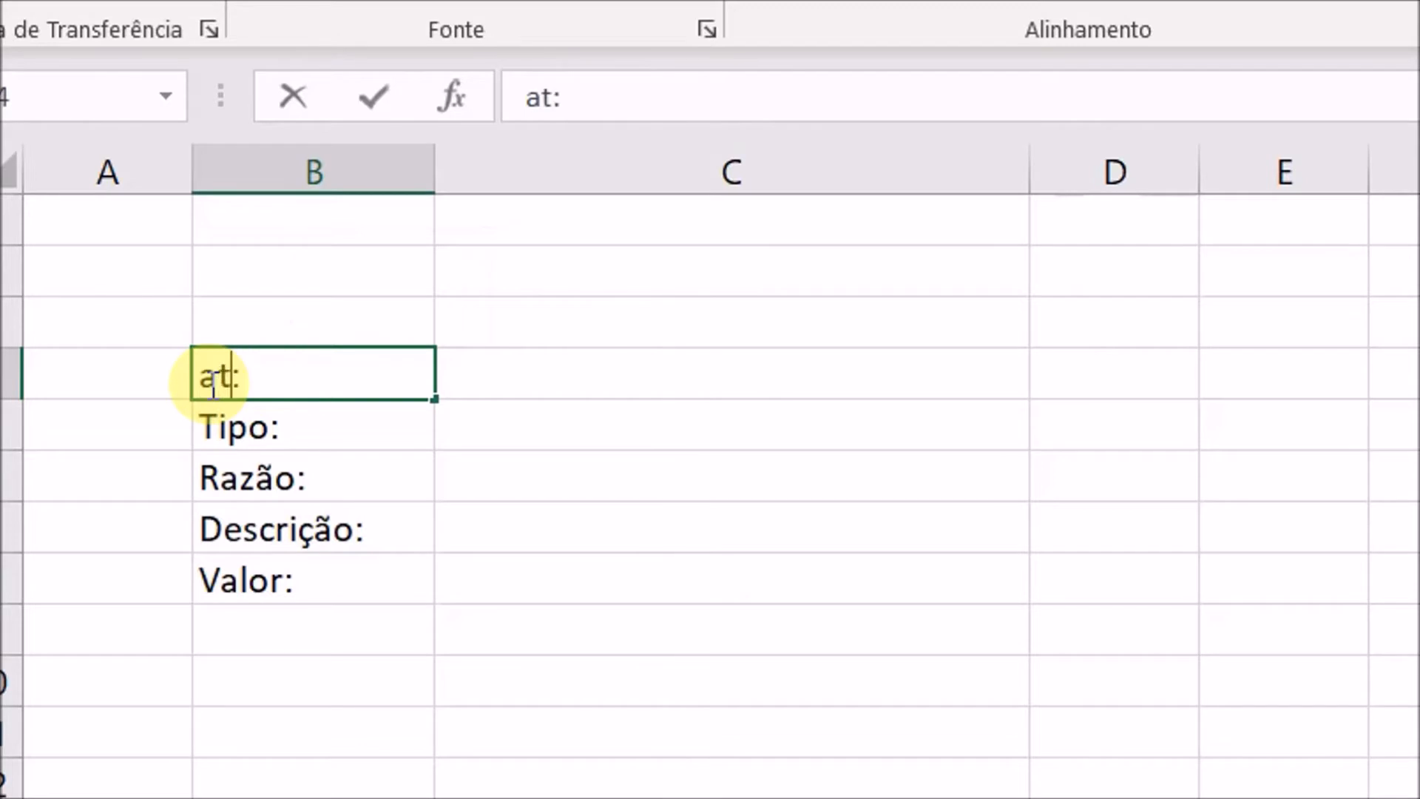
pyautogui.press('BackSpace')
pyautogui.press('BackSpace')
pyautogui.press('BackSpace')
pyautogui.write('Data')
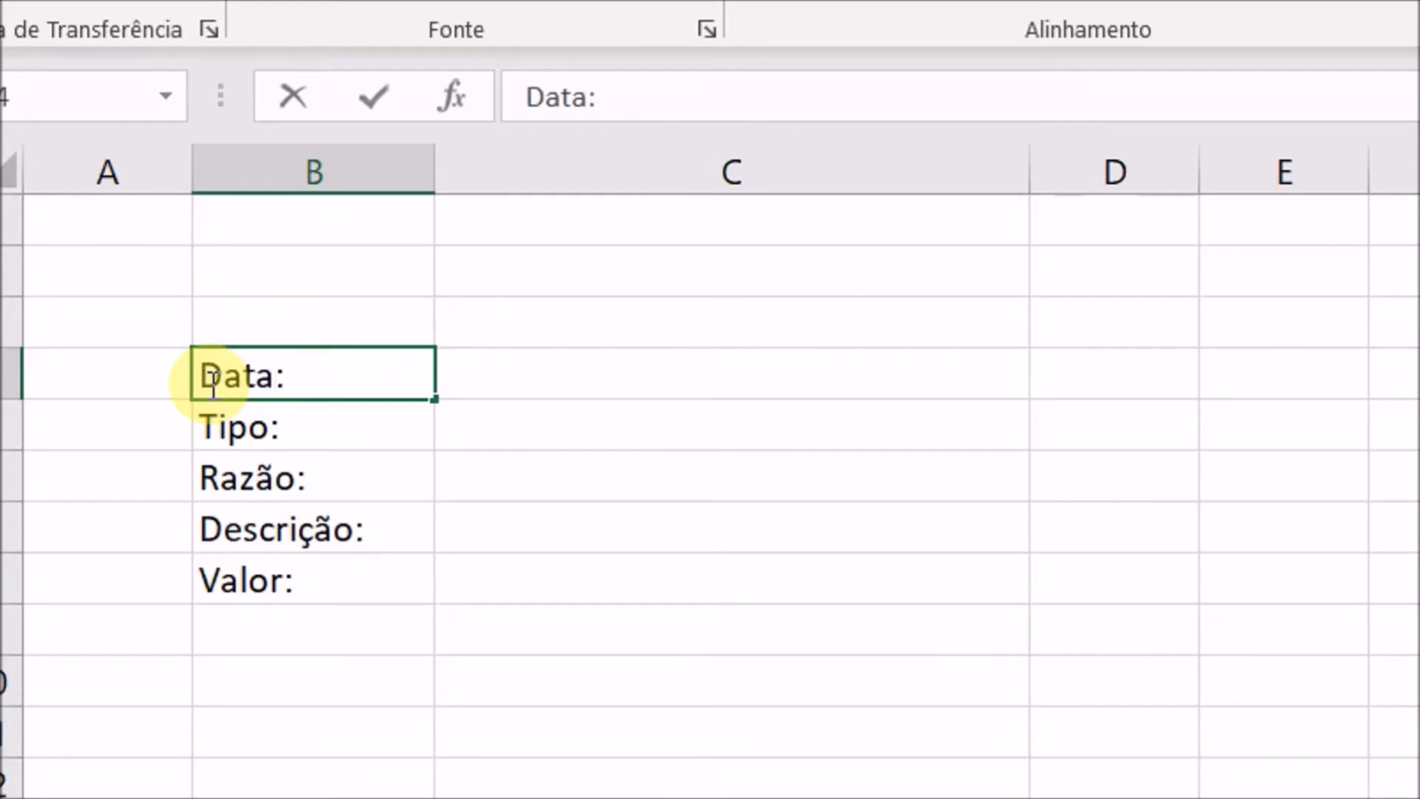
pyautogui.click(636, 404)
# Apply all borders to the entry form range B4:C8
pyautogui.moveTo(373, 377); pyautogui.dragTo(633, 562)
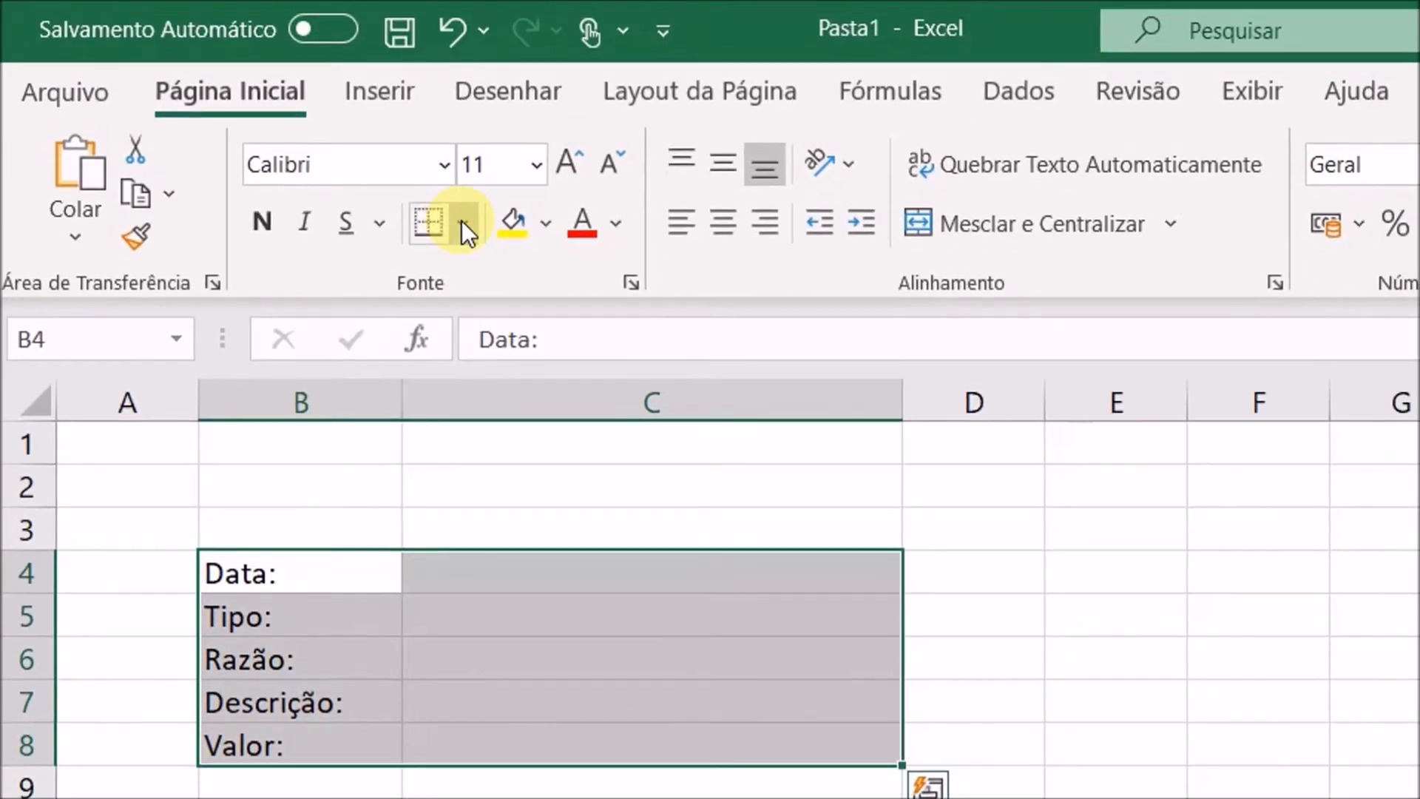
pyautogui.click(464, 222)
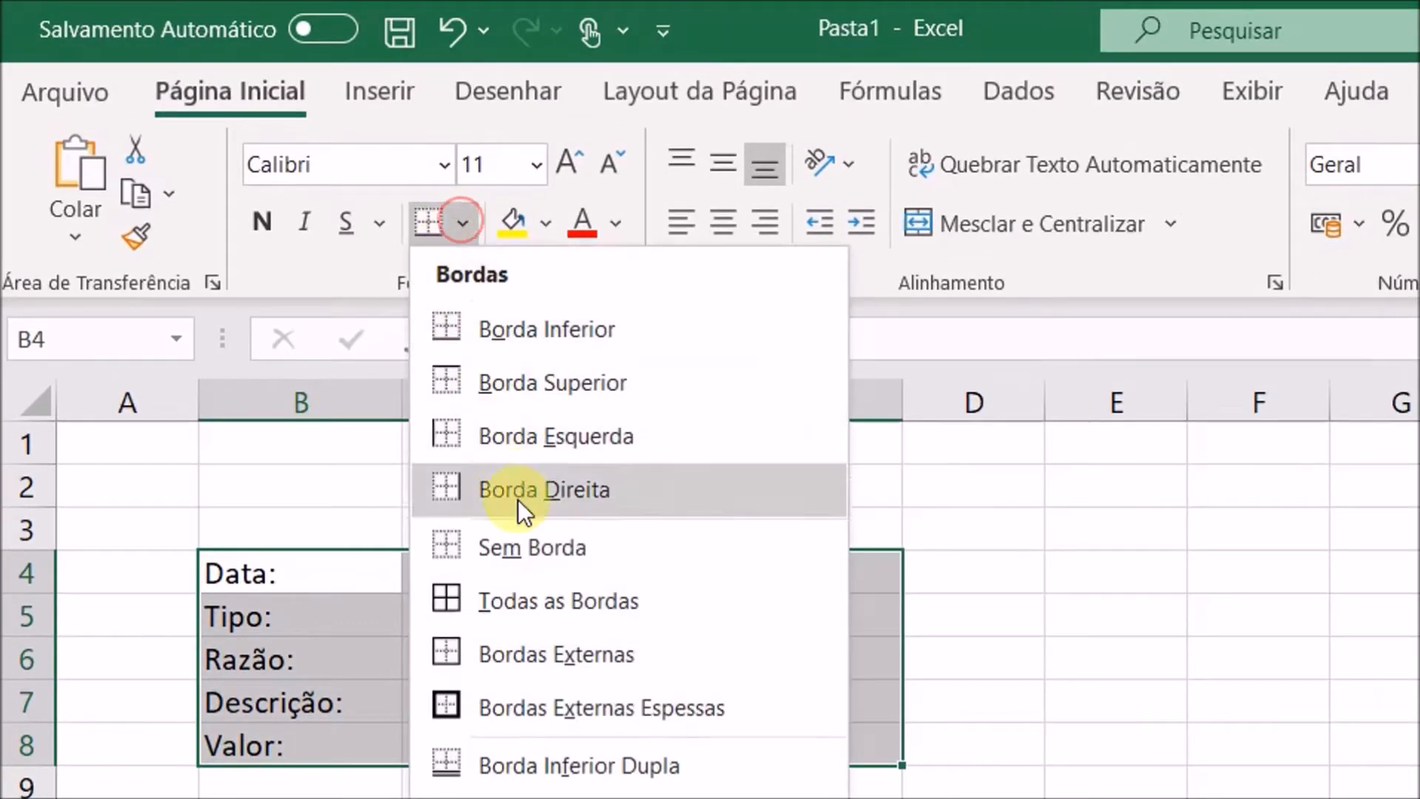
pyautogui.click(521, 588)
pyautogui.click(972, 661)
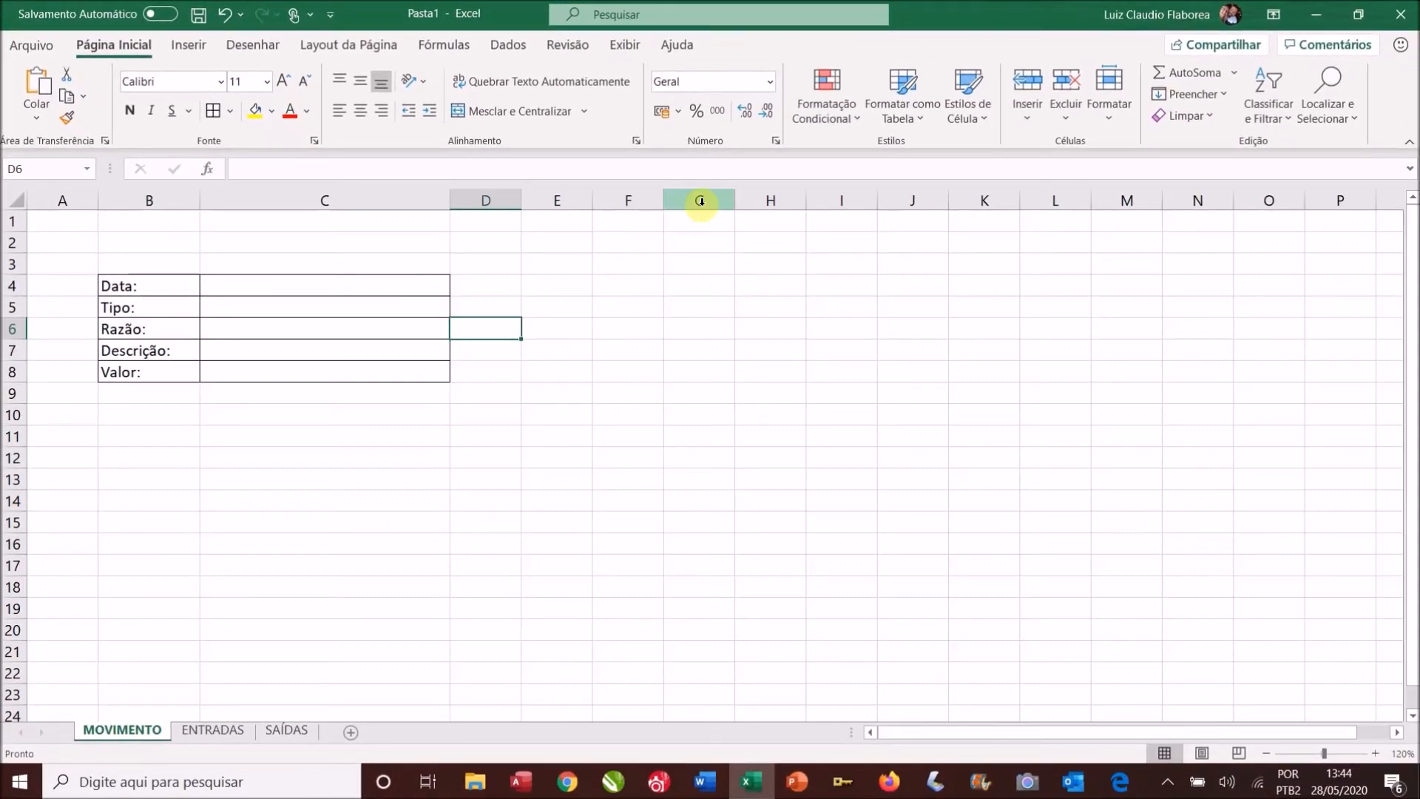
# Hide all columns from G through the last column of the MOVIMENTO sheet
pyautogui.click(700, 199)
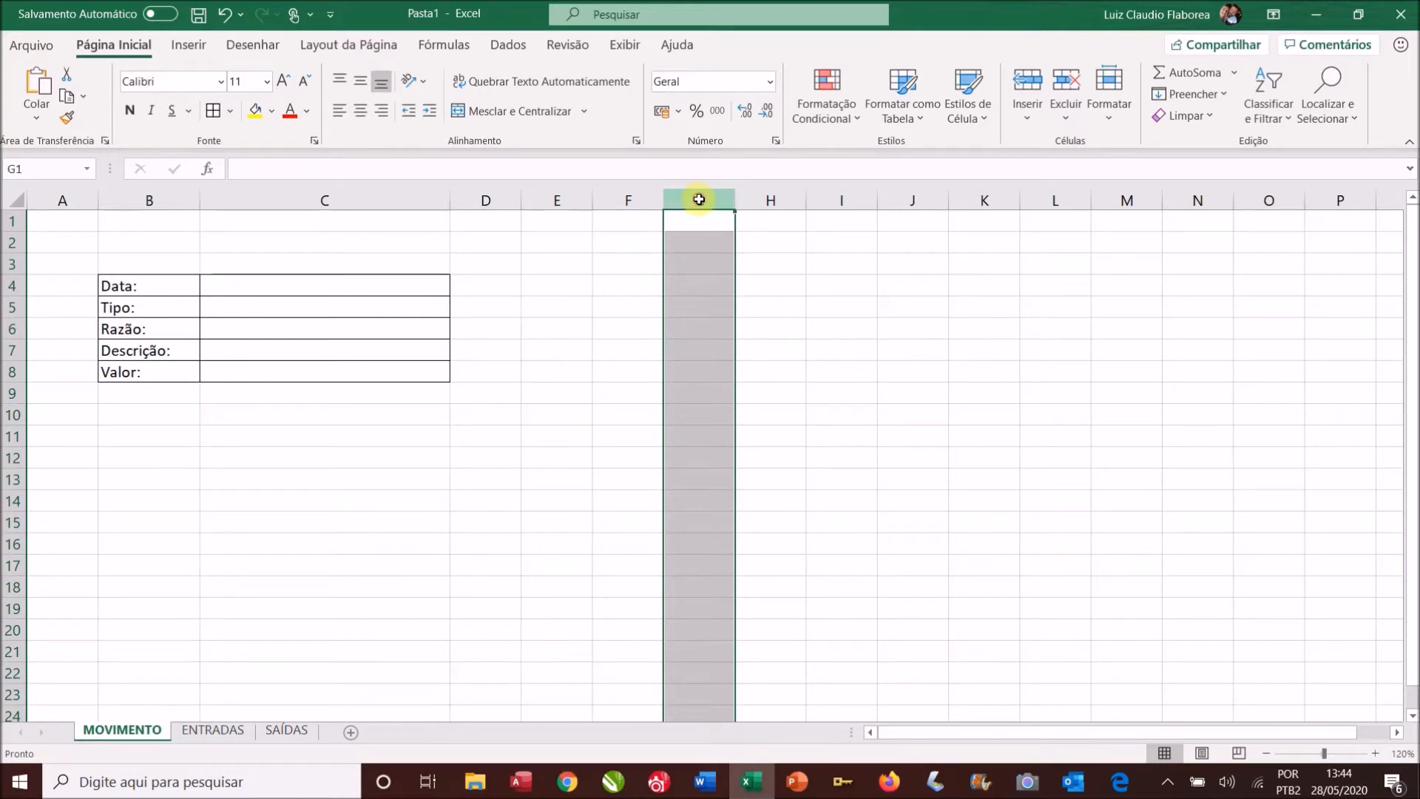
pyautogui.moveTo(699, 199); pyautogui.dragTo(1205, 200)
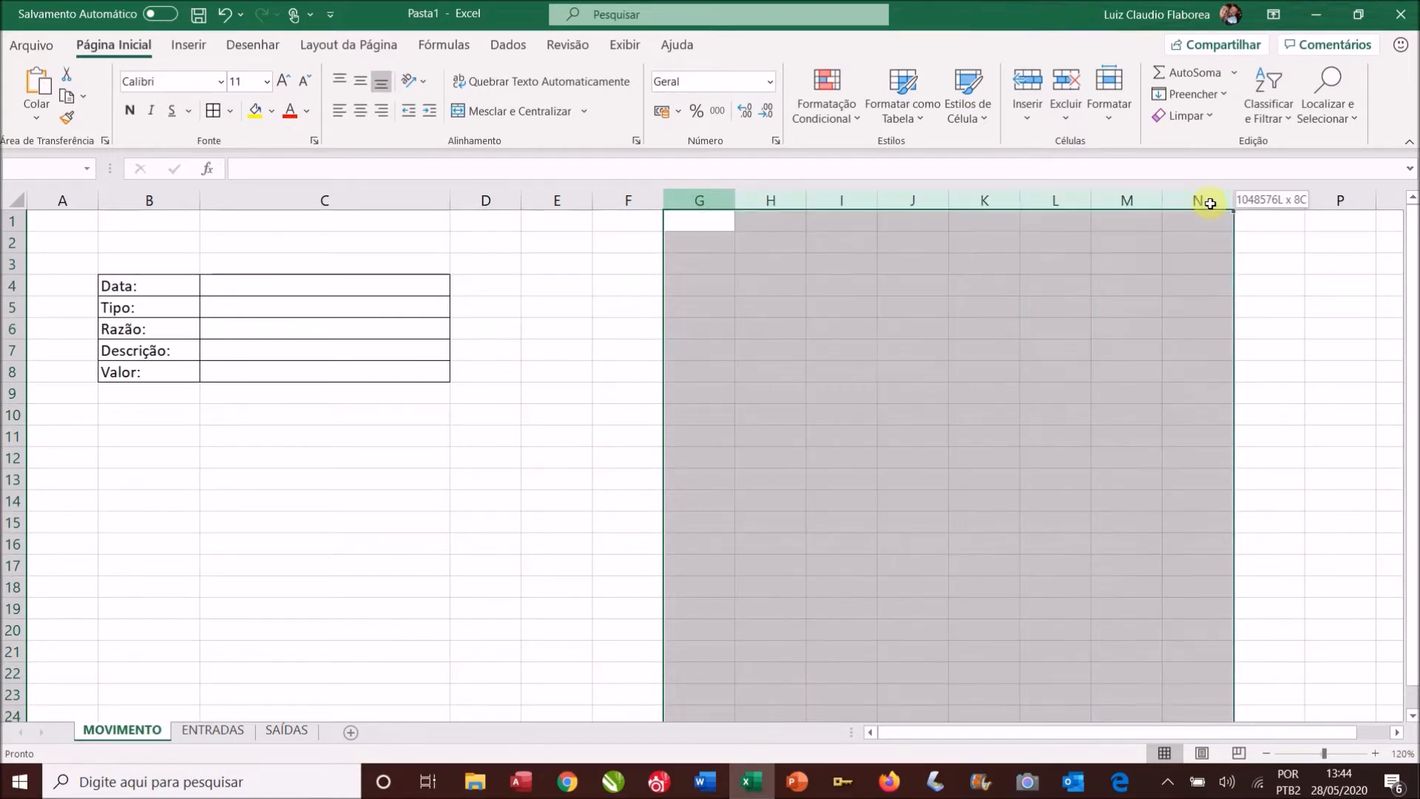
pyautogui.click(1154, 264)
pyautogui.click(704, 199)
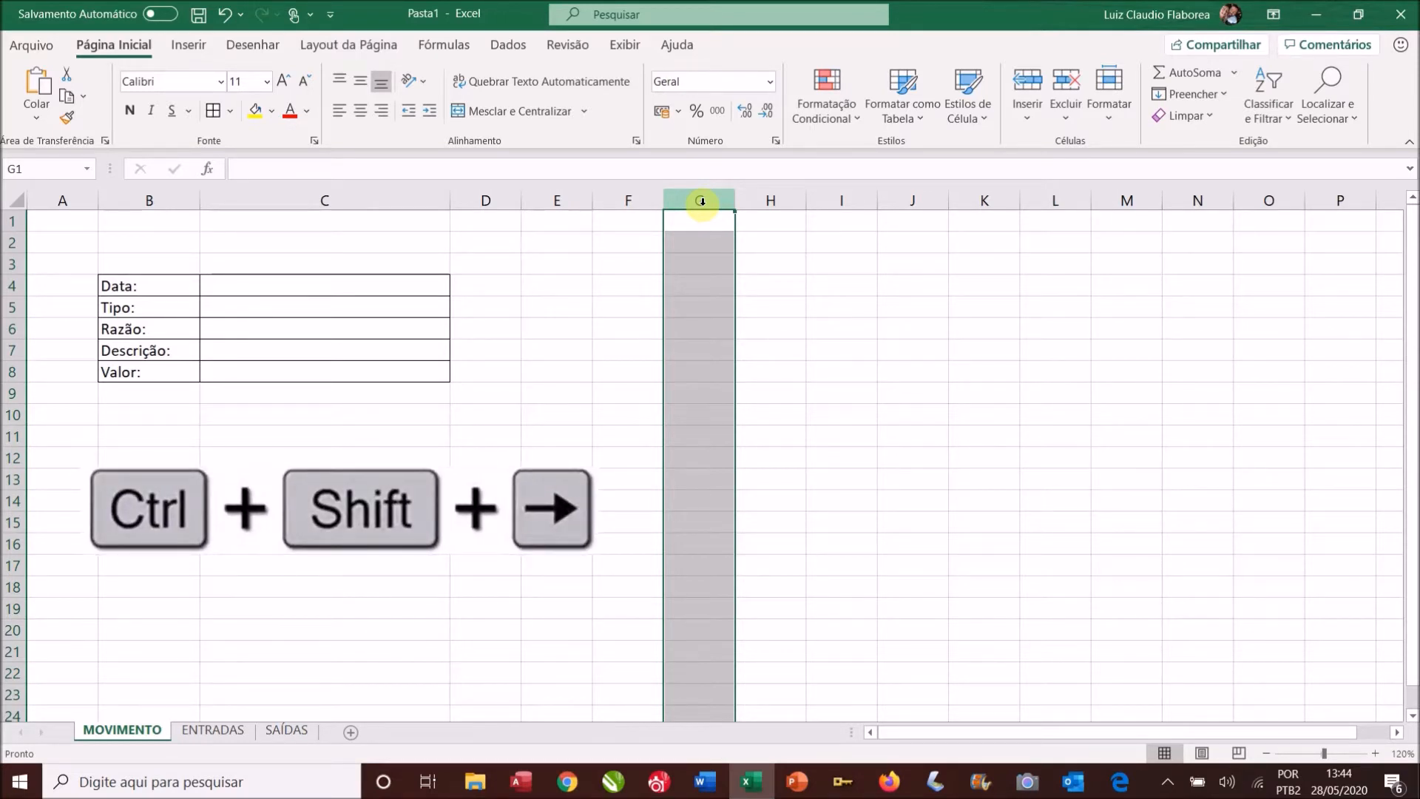
pyautogui.hotkey('ctrl', 'shift', 'Right')
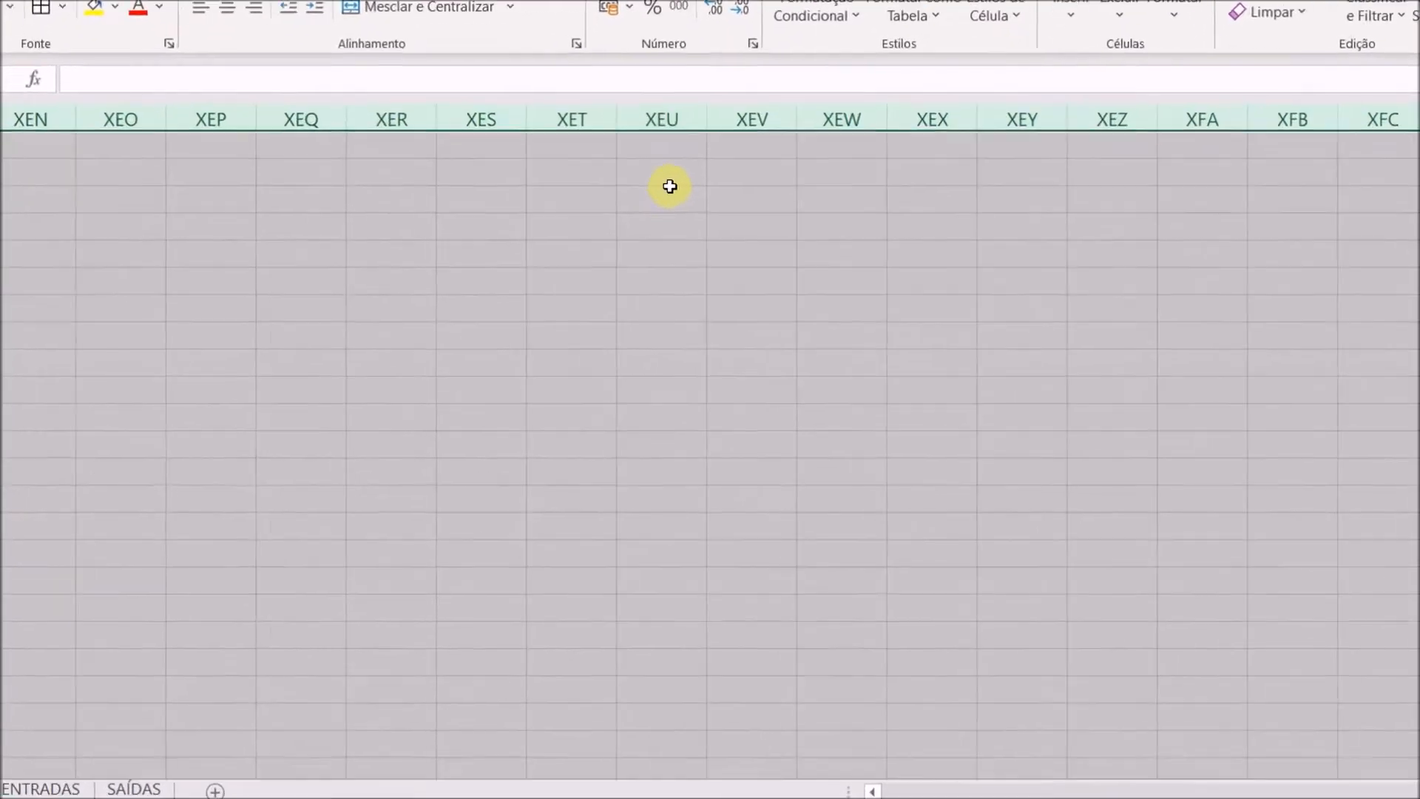
pyautogui.rightClick(457, 1)
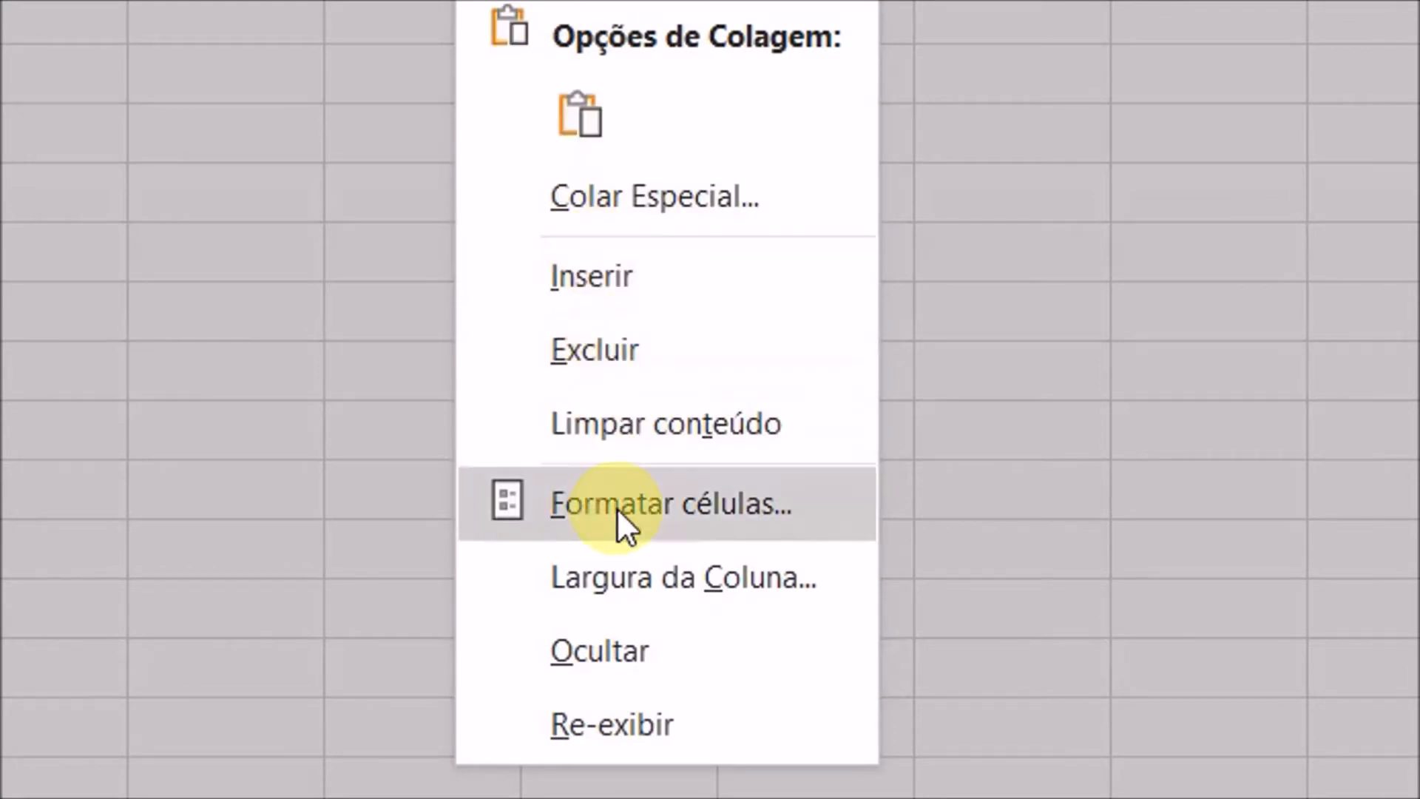
pyautogui.click(624, 653)
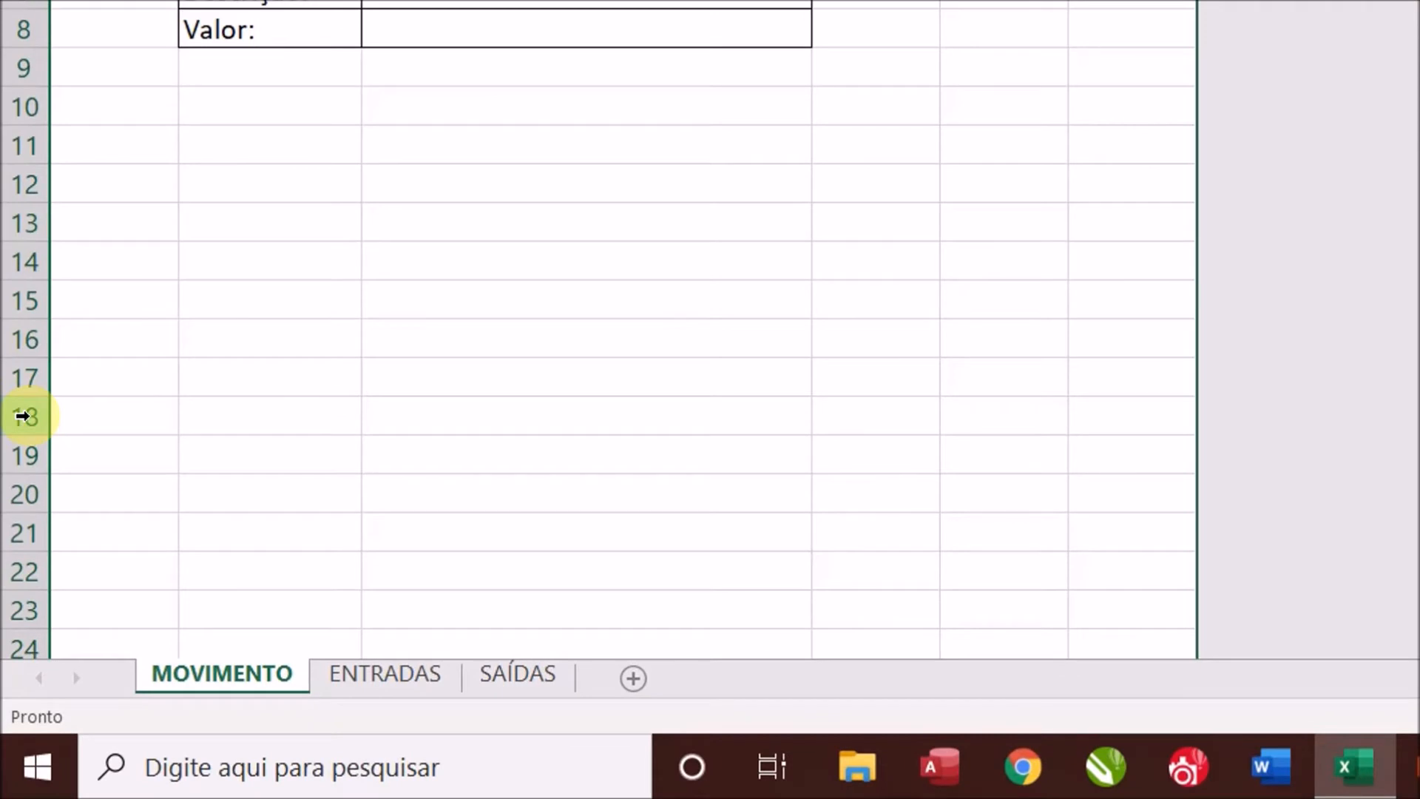
# Hide all rows from 18 through the last row of the MOVIMENTO sheet
pyautogui.click(22, 415)
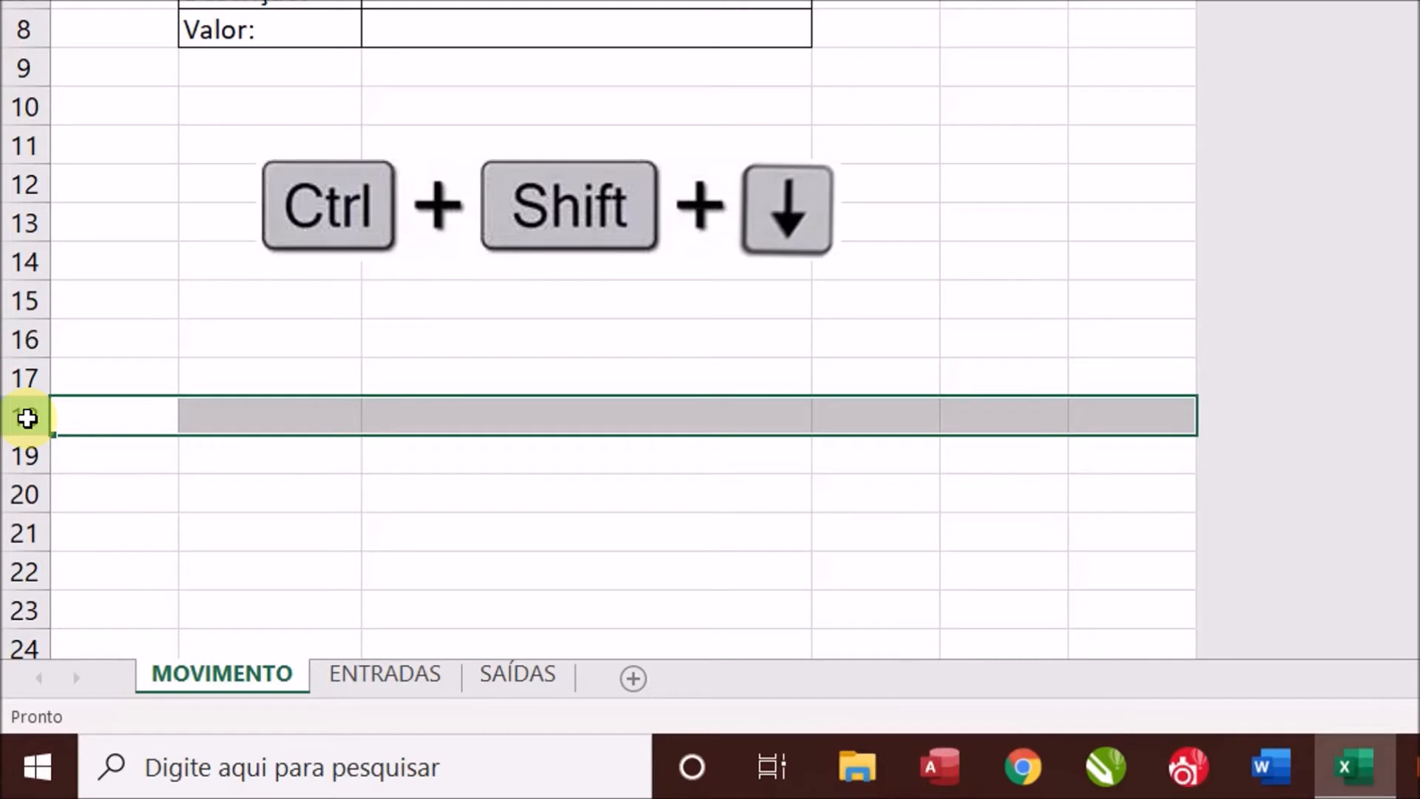
pyautogui.hotkey('ctrl', 'shift', 'Down')
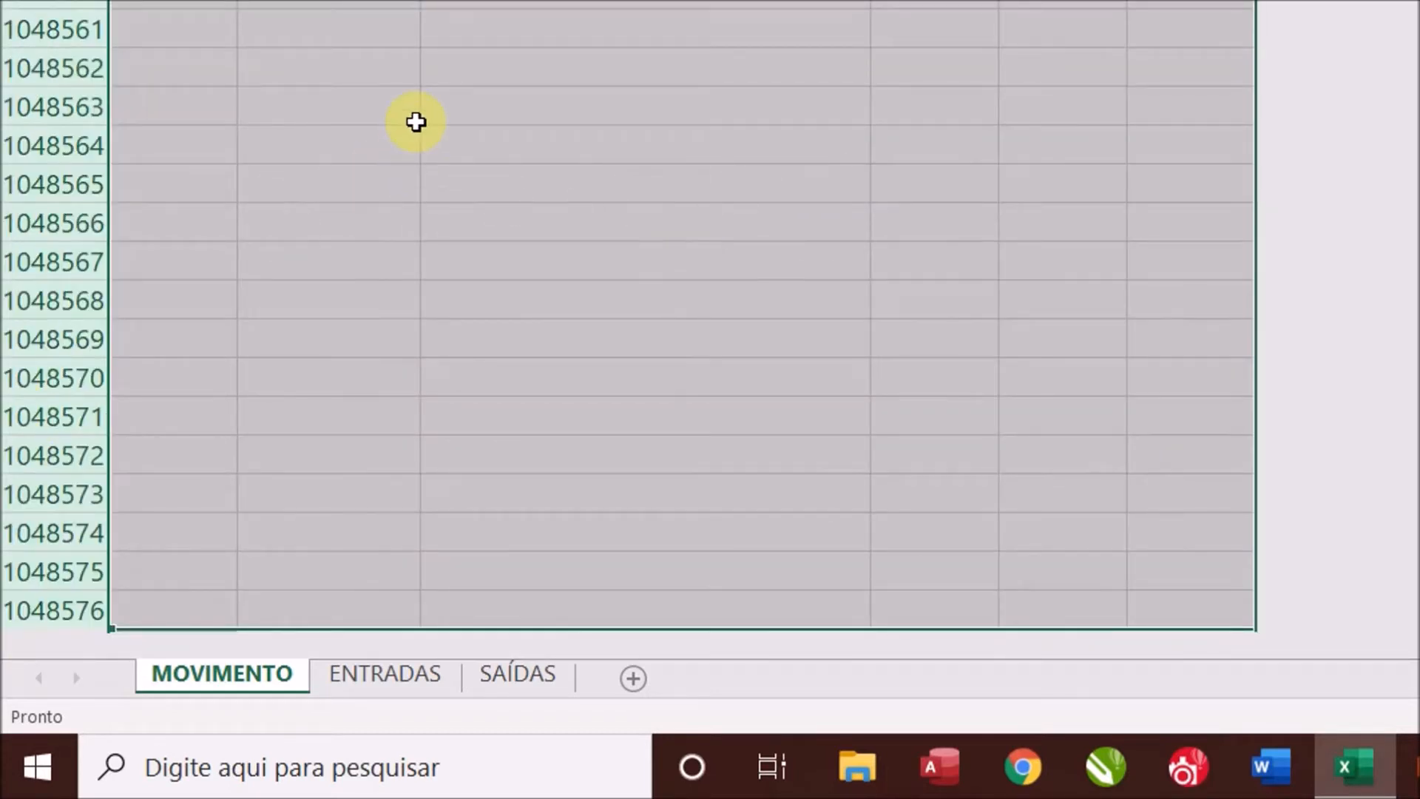
pyautogui.rightClick(523, 38)
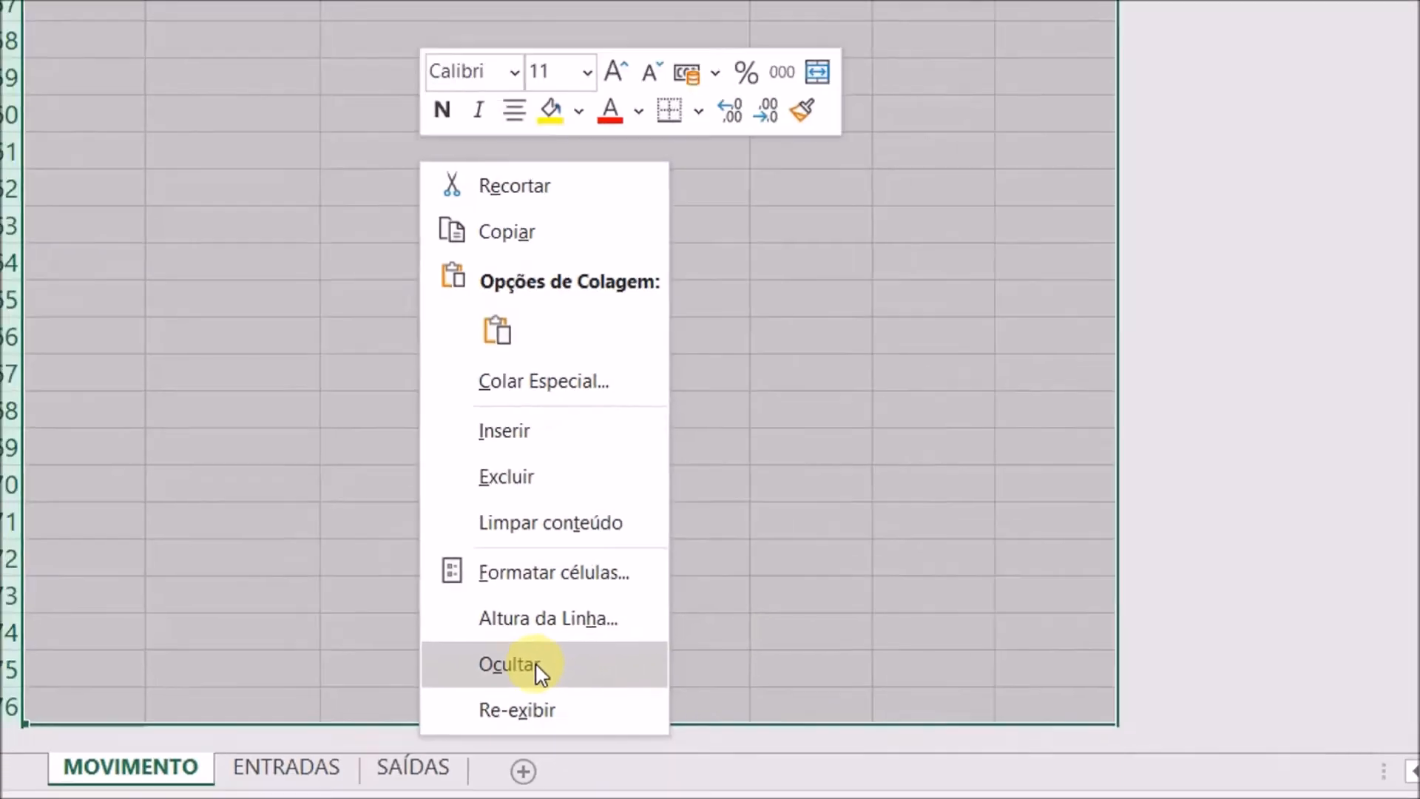
pyautogui.click(624, 566)
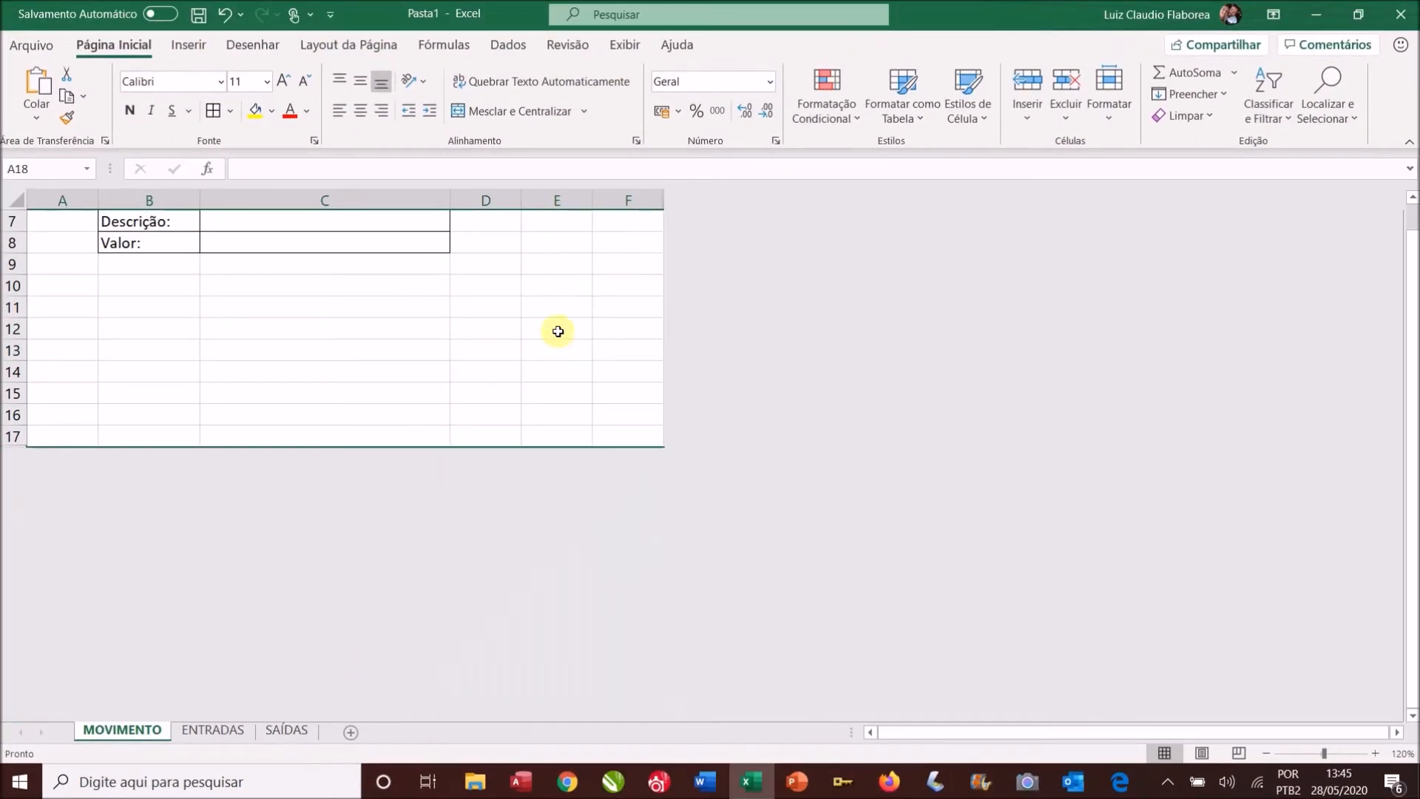
pyautogui.scroll(2, 603, 291)
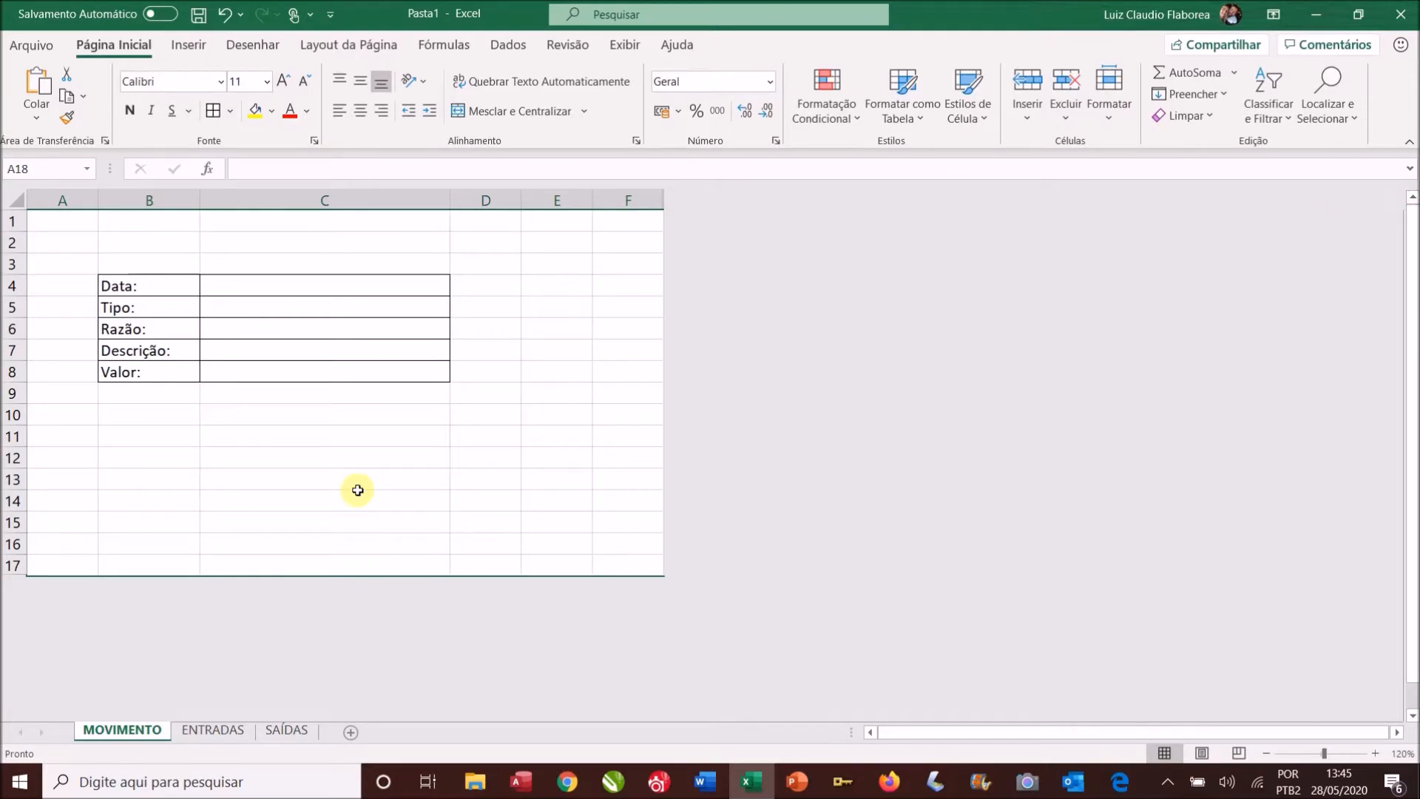
# Turn off the gridlines on the MOVIMENTO sheet
pyautogui.moveTo(62, 222); pyautogui.dragTo(636, 574)
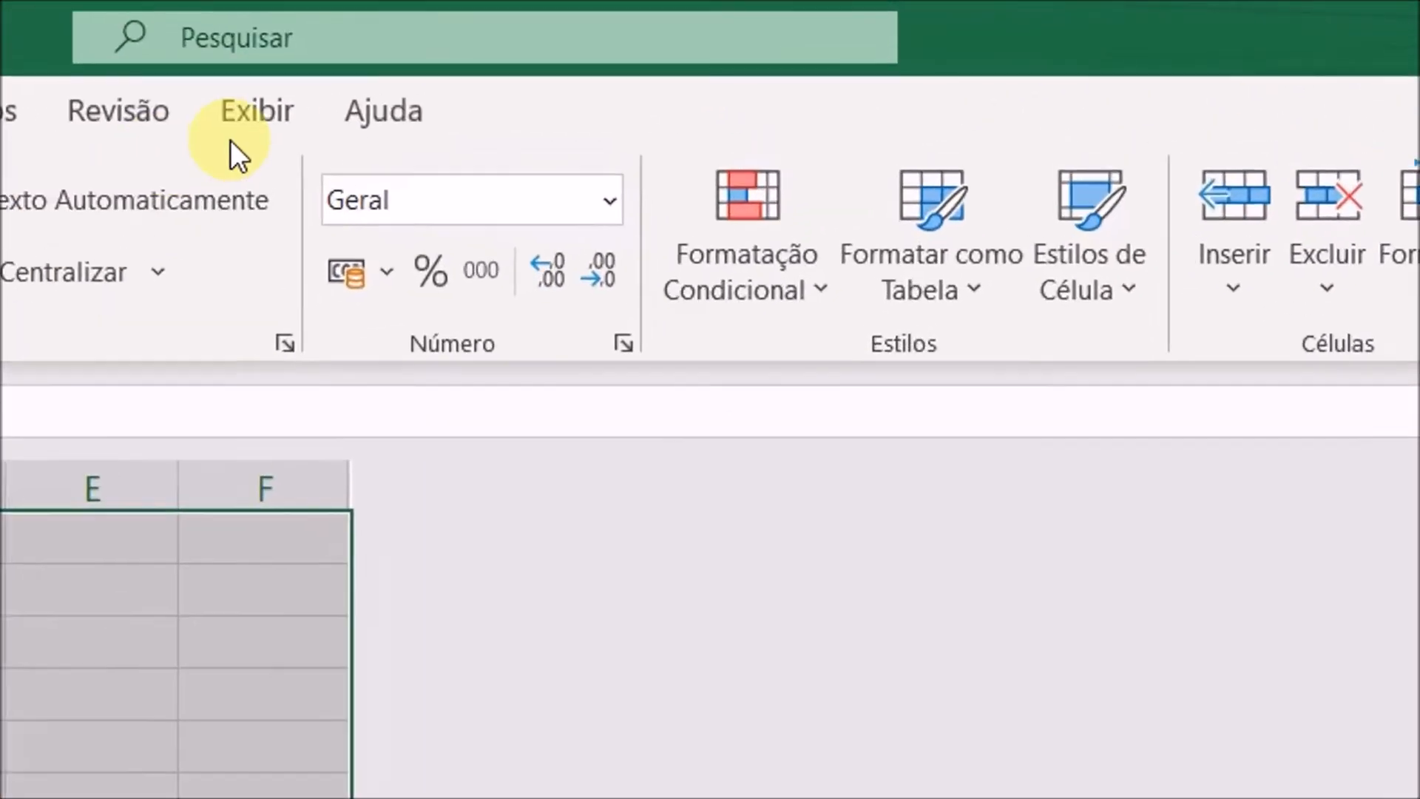
pyautogui.click(265, 121)
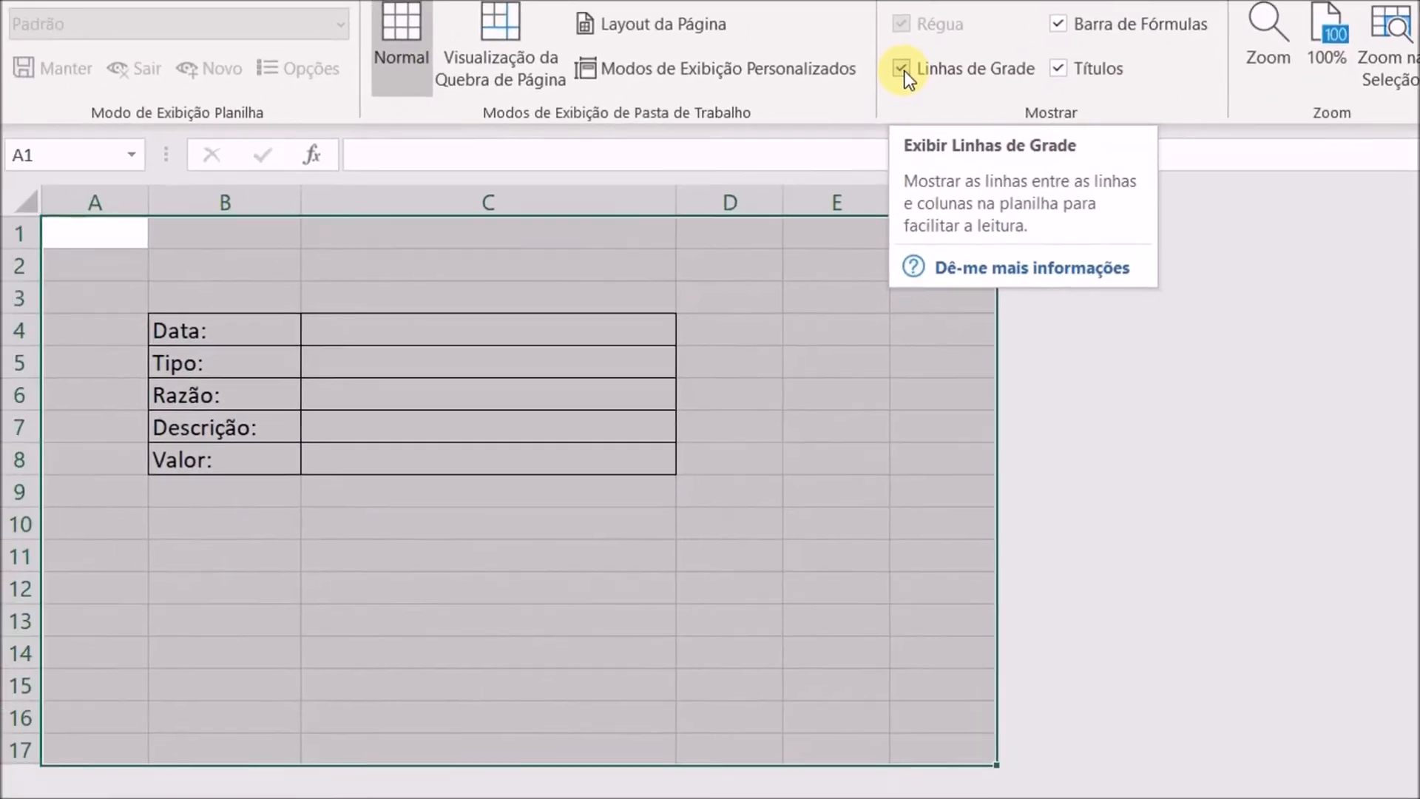
pyautogui.click(905, 72)
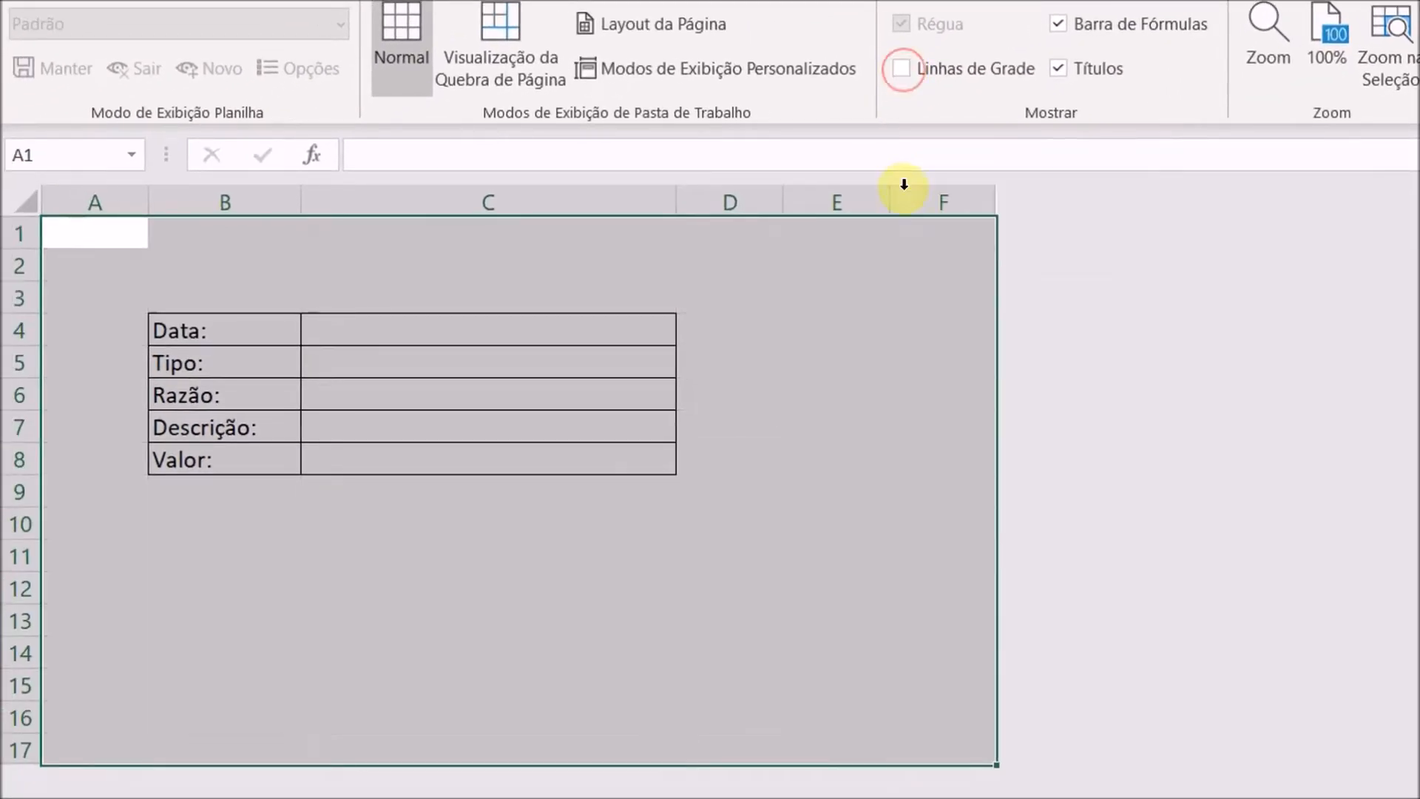
pyautogui.click(893, 260)
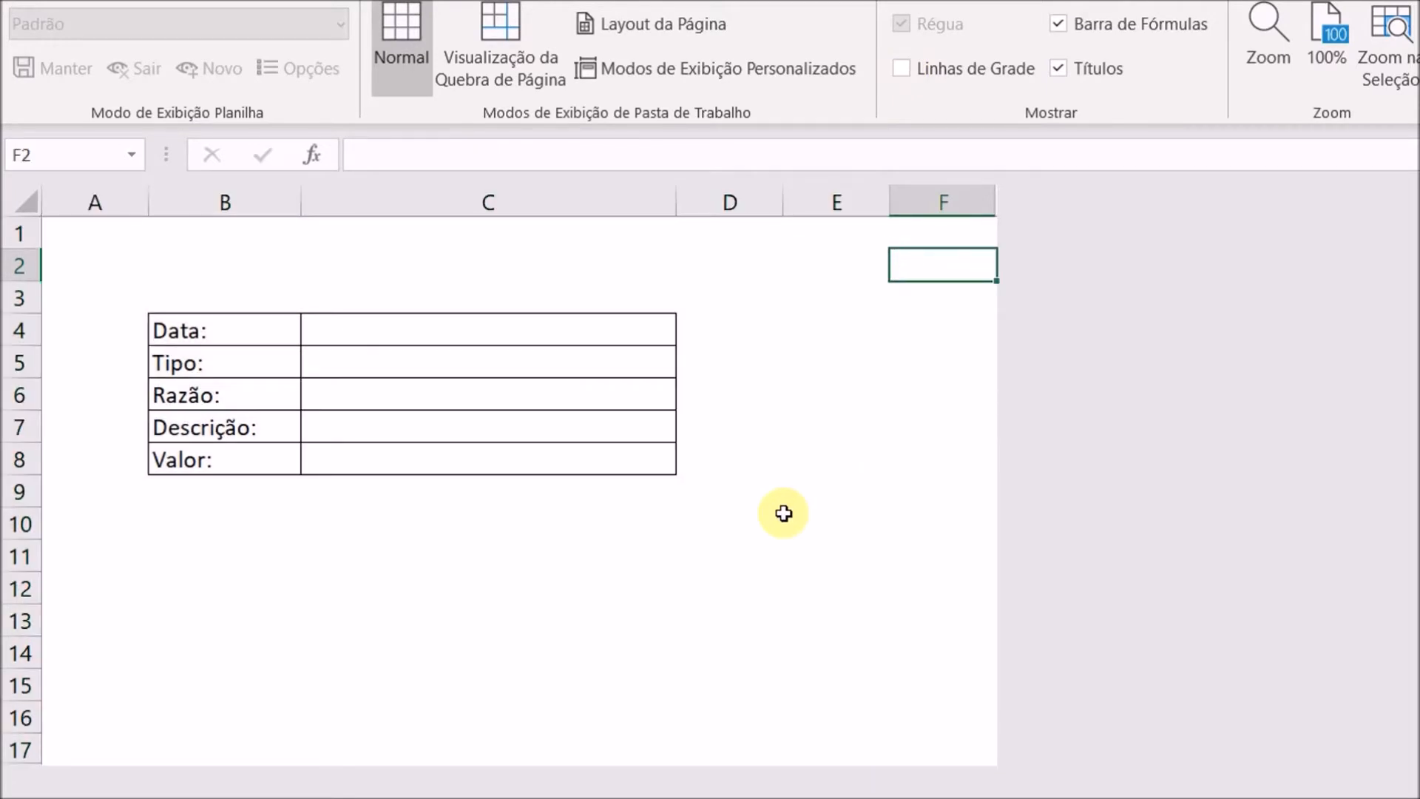
# Enter the labels "Saldo inicial:" in cell B10, "Movimento:" in B11 and "Sub-Total:" in B12
pyautogui.click(197, 533)
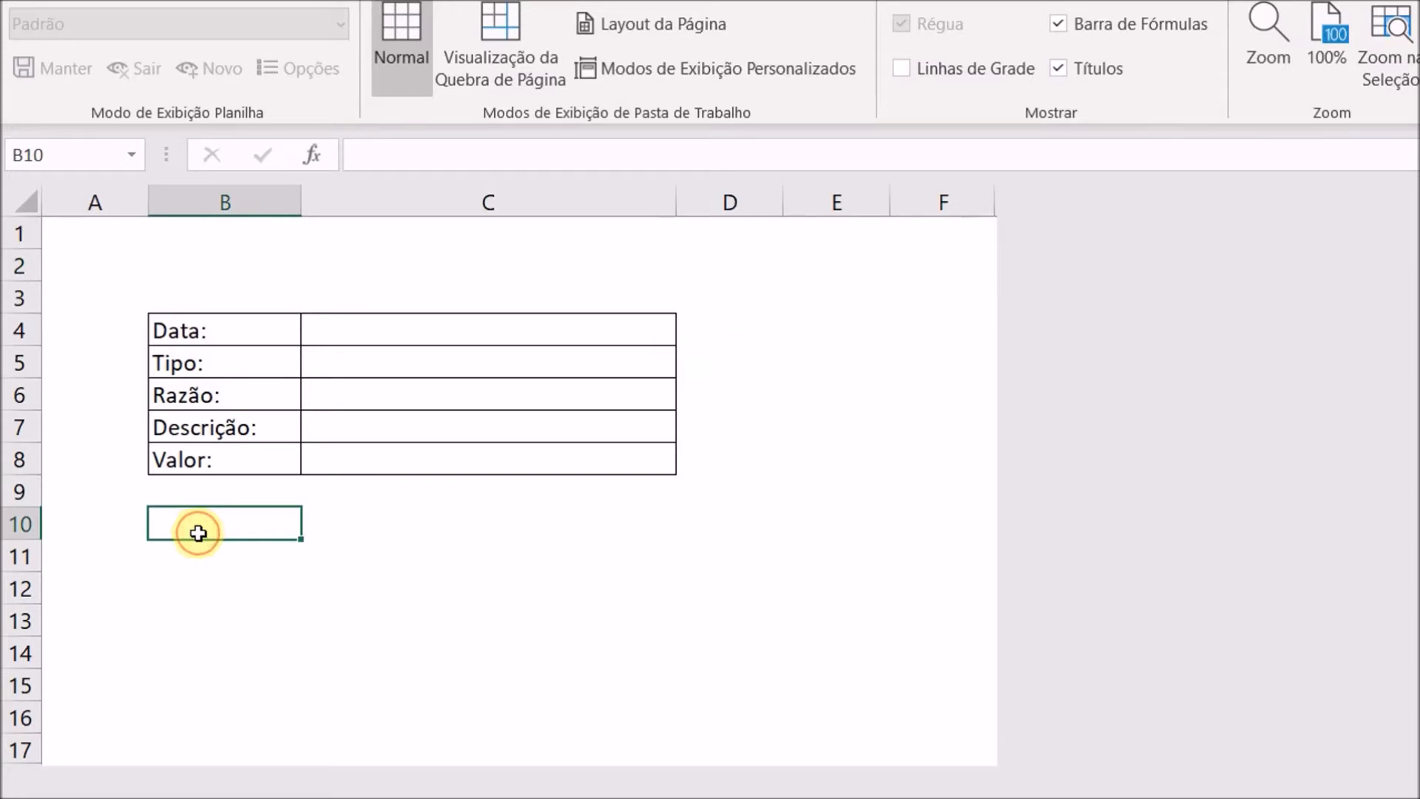
pyautogui.moveTo(241, 270); pyautogui.dragTo(742, 309)
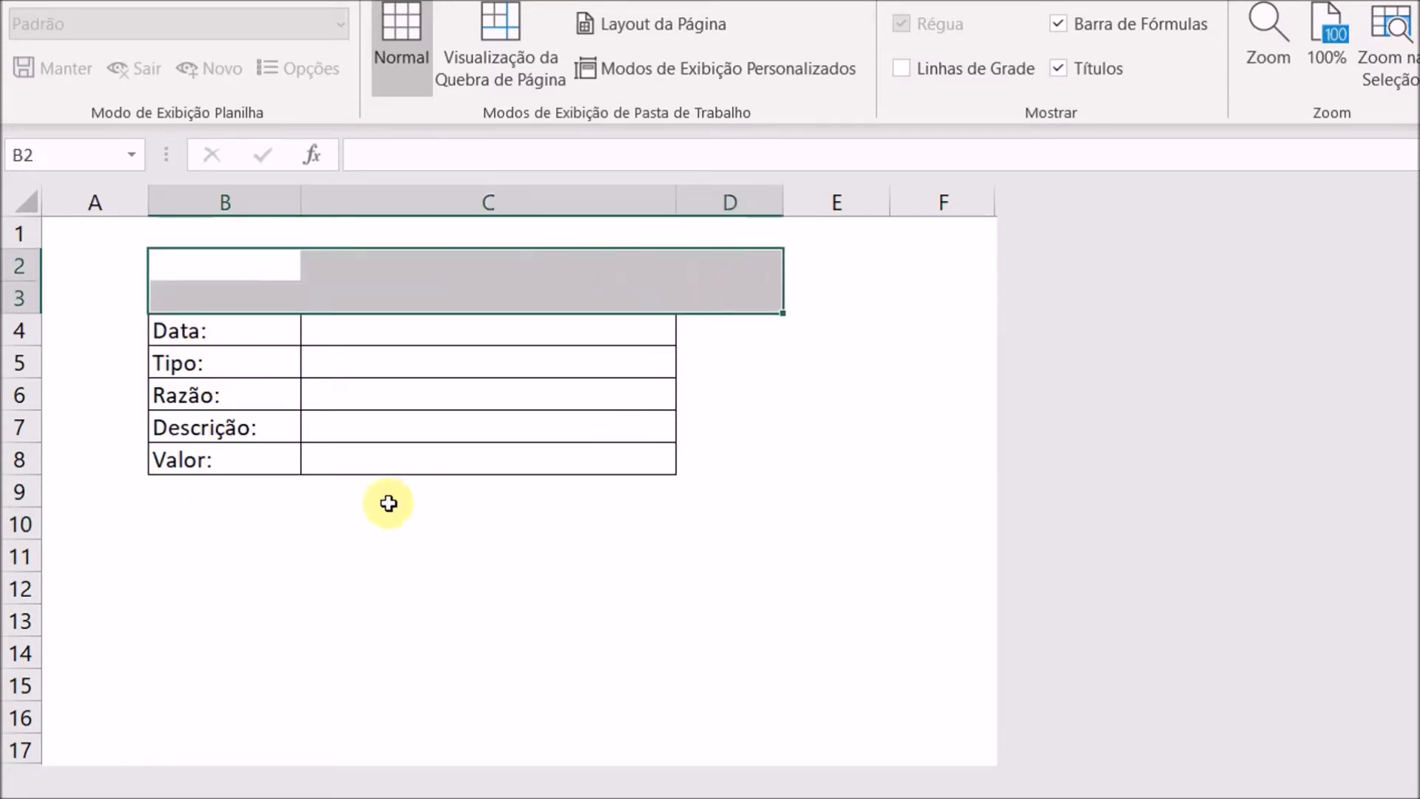
pyautogui.click(235, 521)
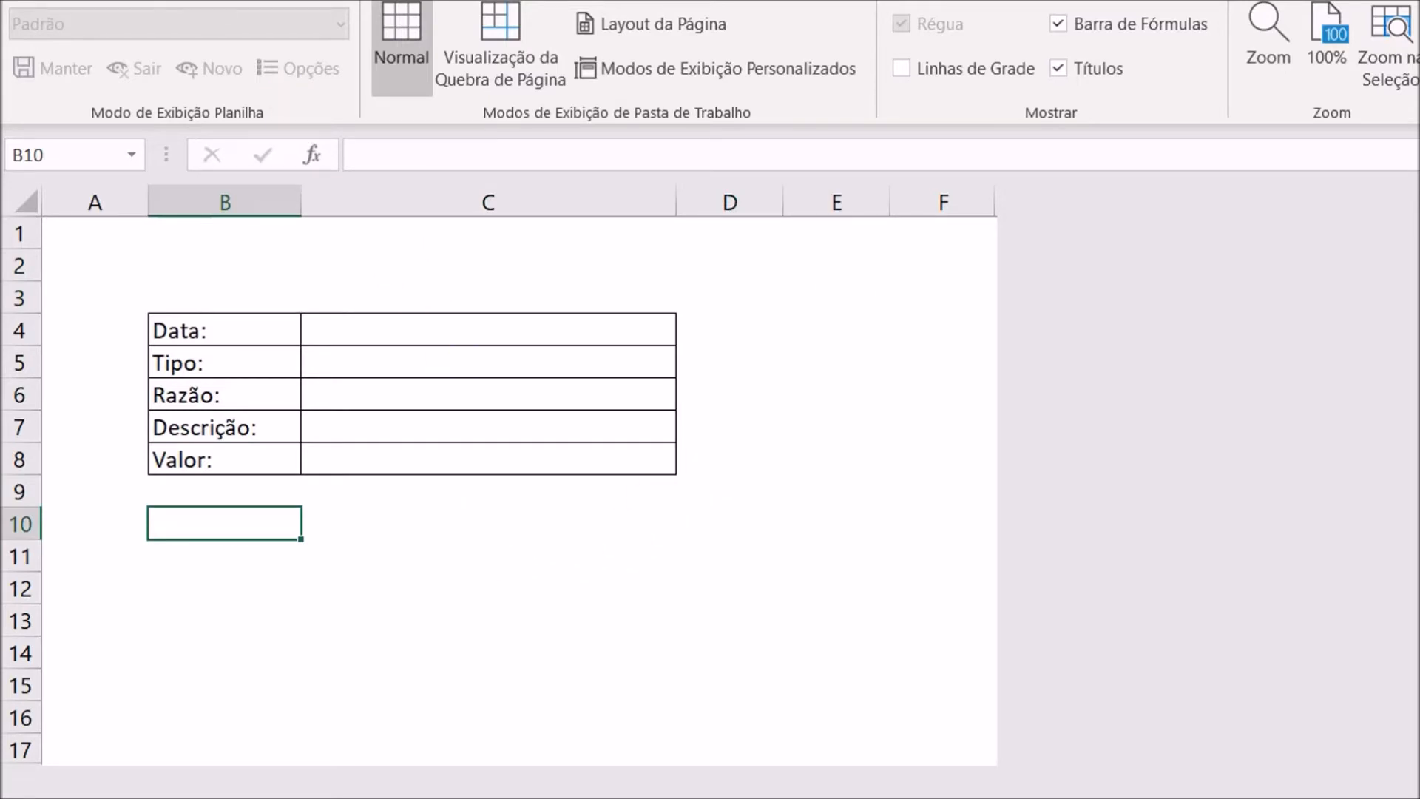
pyautogui.click(118, 1)
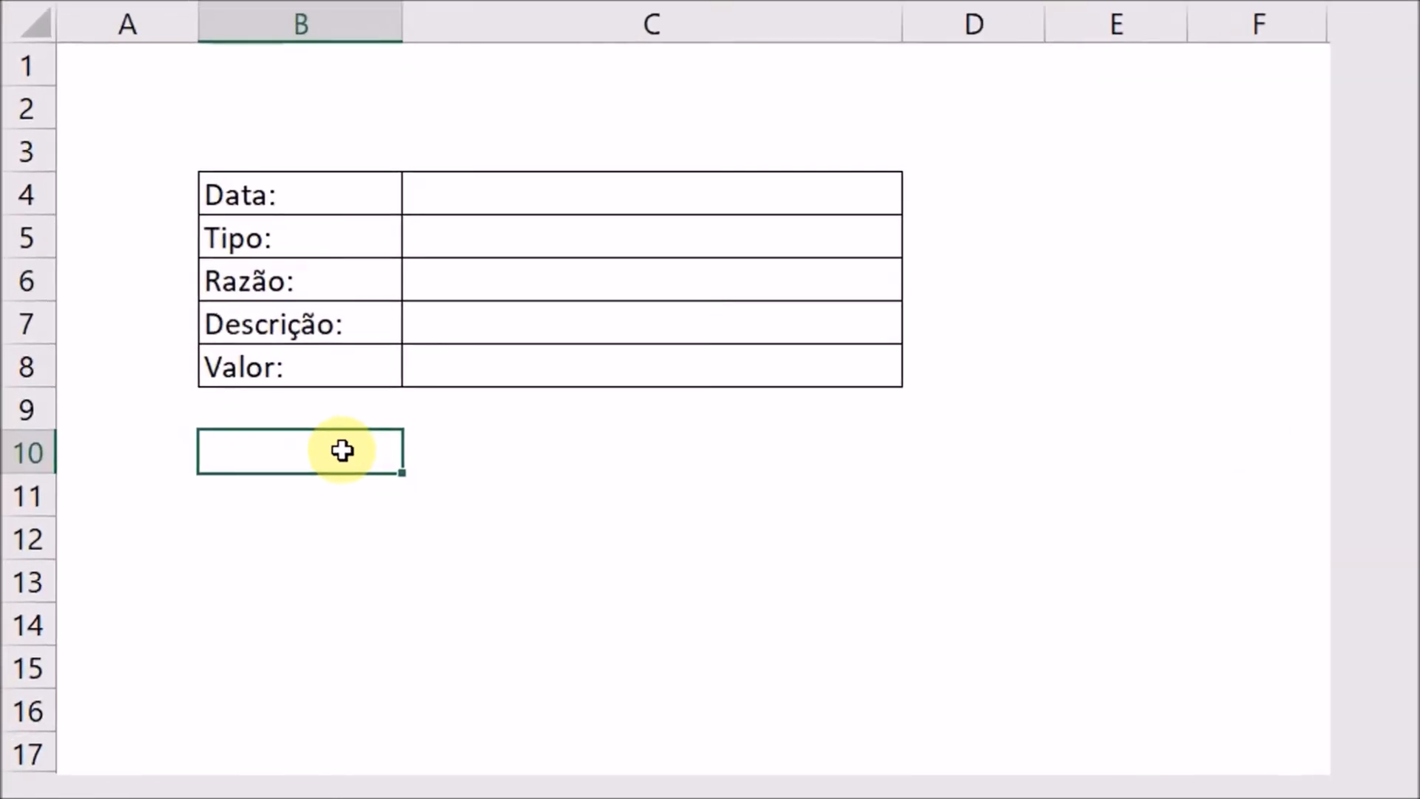
pyautogui.write('Saldo inicial:')
pyautogui.press('Return')
pyautogui.write('M')
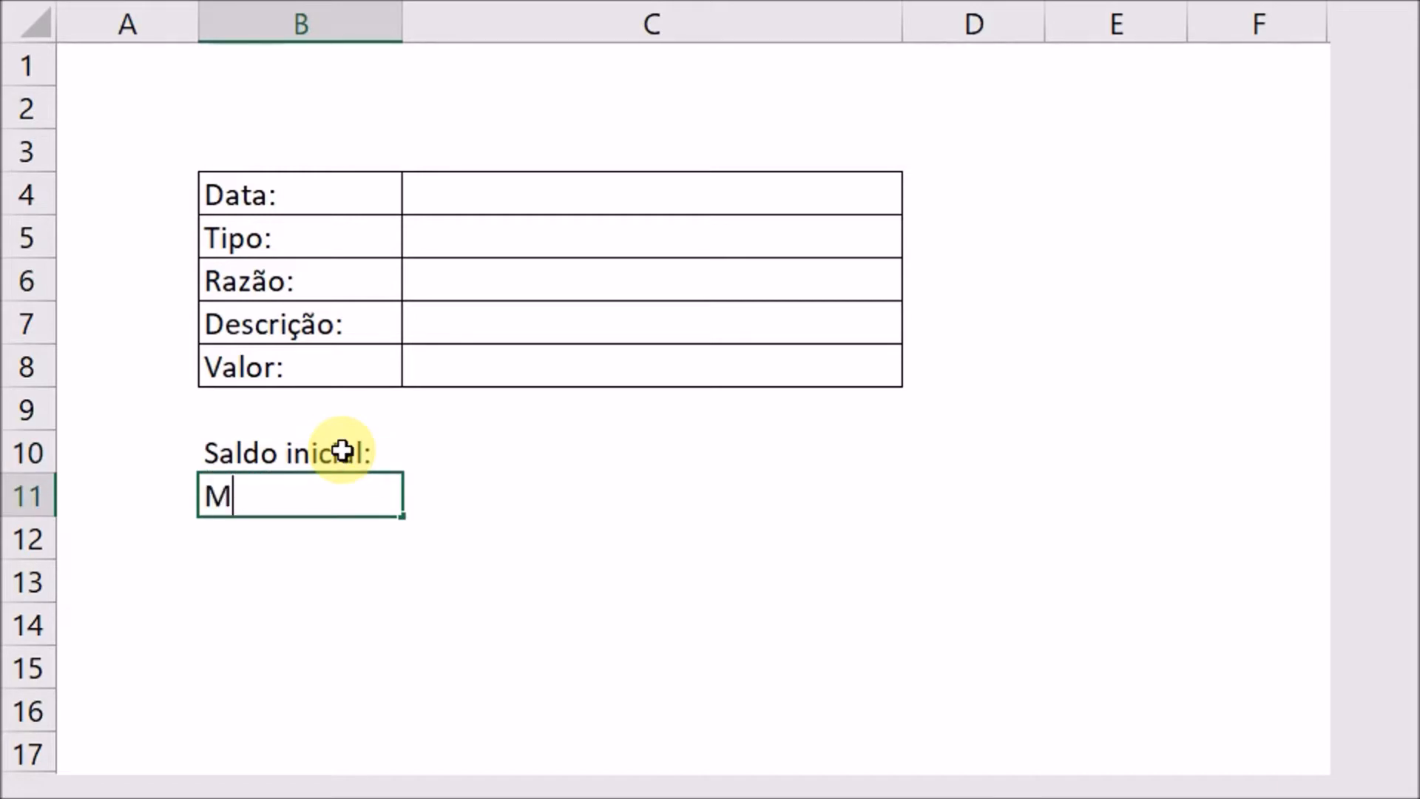
pyautogui.write('ovimento:')
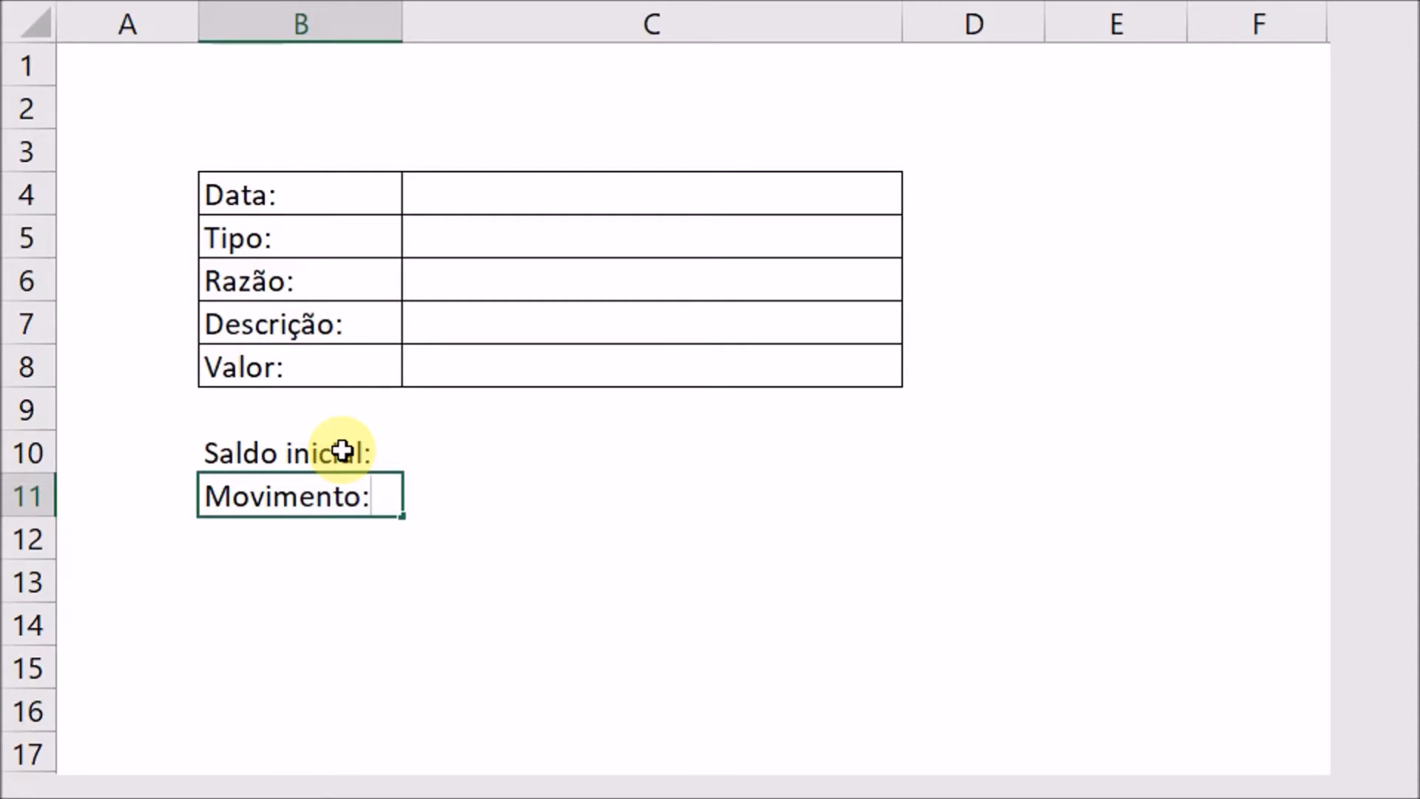
pyautogui.press('Return')
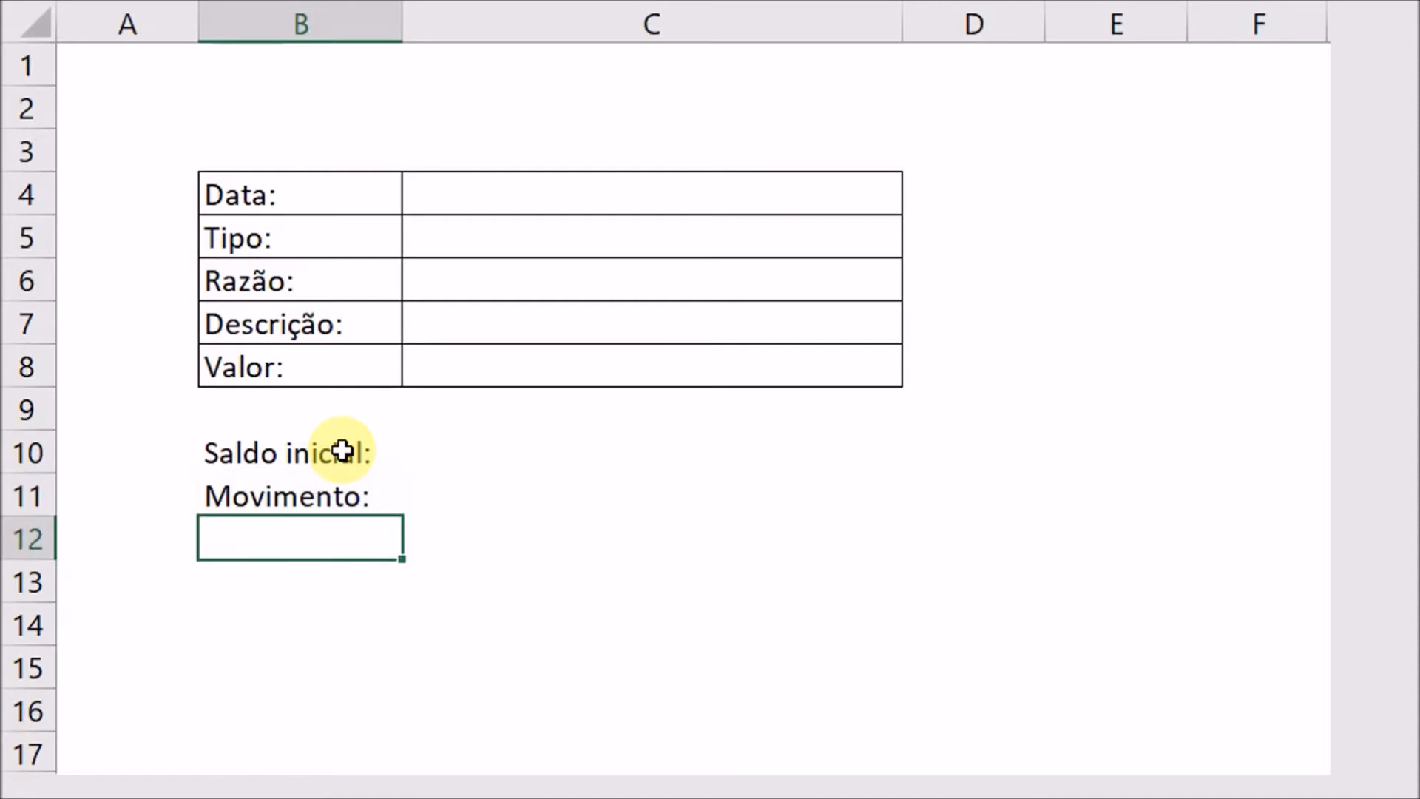
pyautogui.write('Sub-Tota')
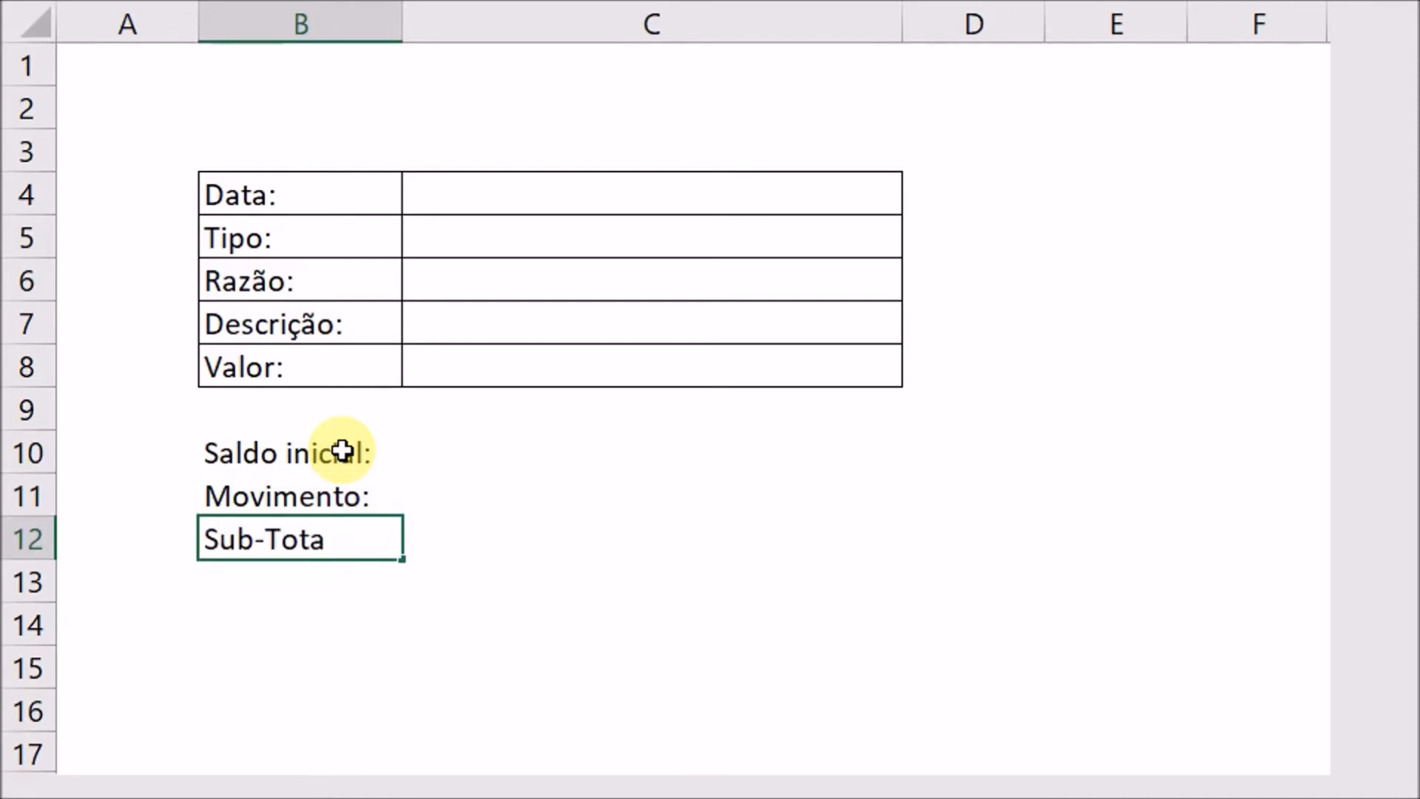
pyautogui.write('l:')
pyautogui.click(342, 450)
# Apply all borders to the balance block B10:C12
pyautogui.moveTo(341, 449); pyautogui.dragTo(558, 551)
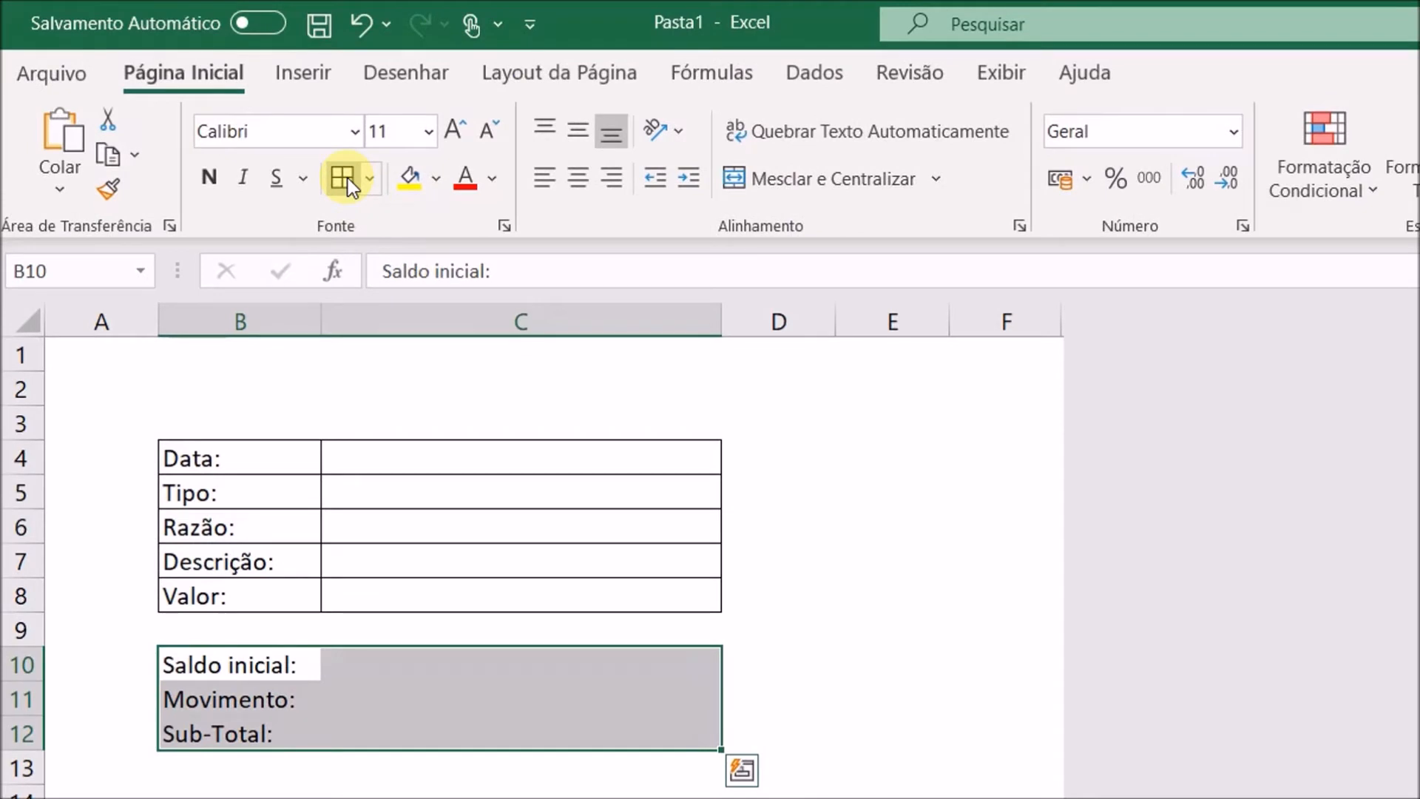
pyautogui.click(347, 179)
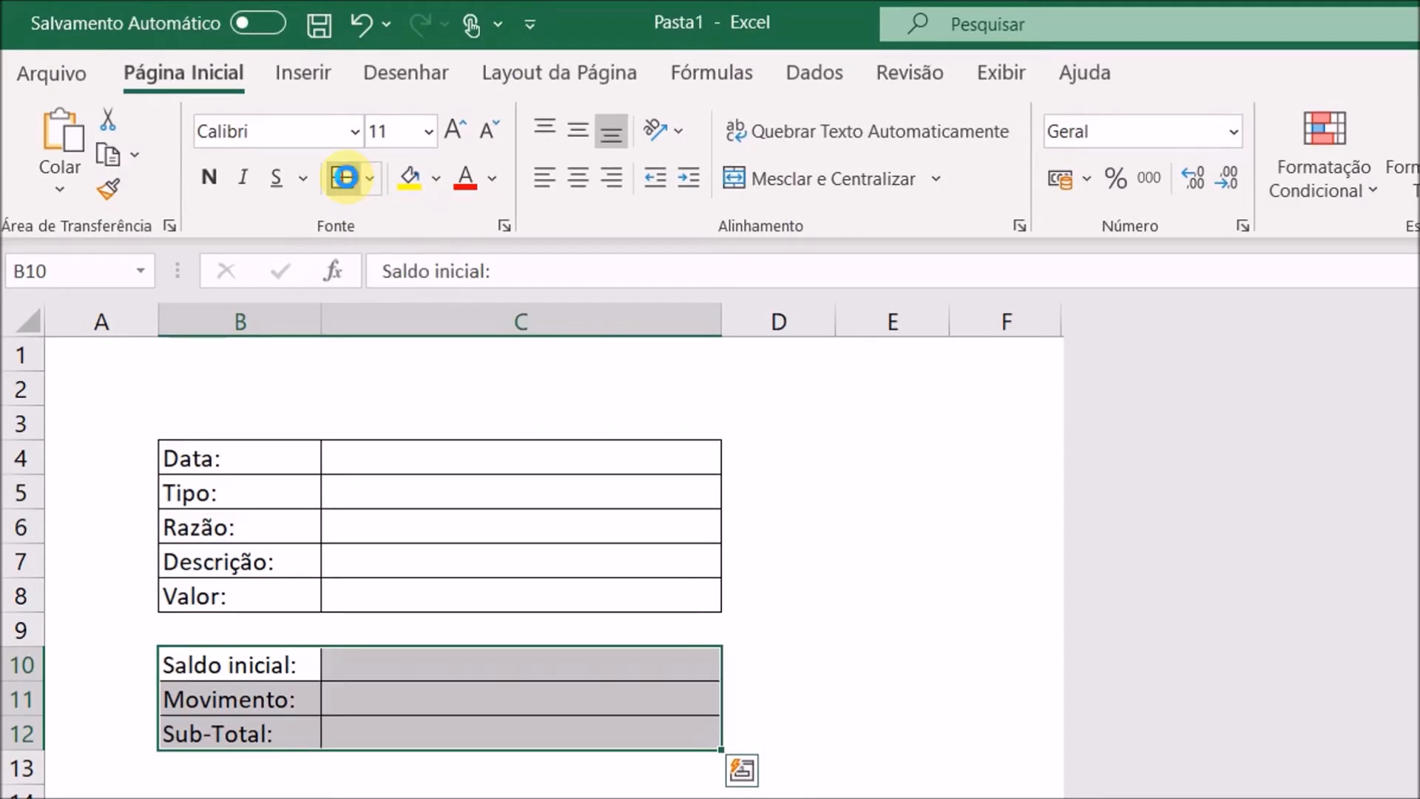
pyautogui.click(451, 661)
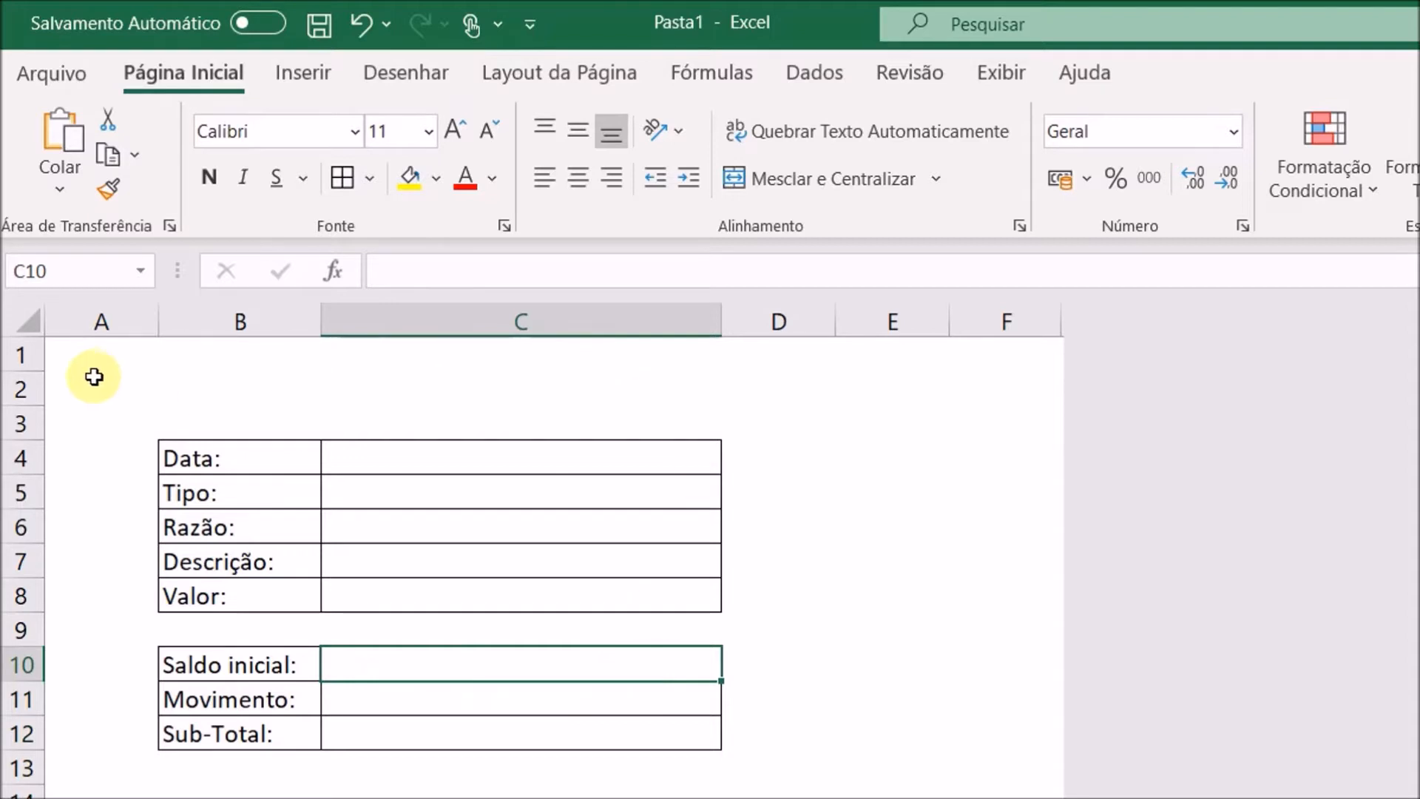
# Merge and center cells A1:F2 and enter the title "FLUXO DE CAIXA" in them
pyautogui.moveTo(82, 359); pyautogui.dragTo(975, 379)
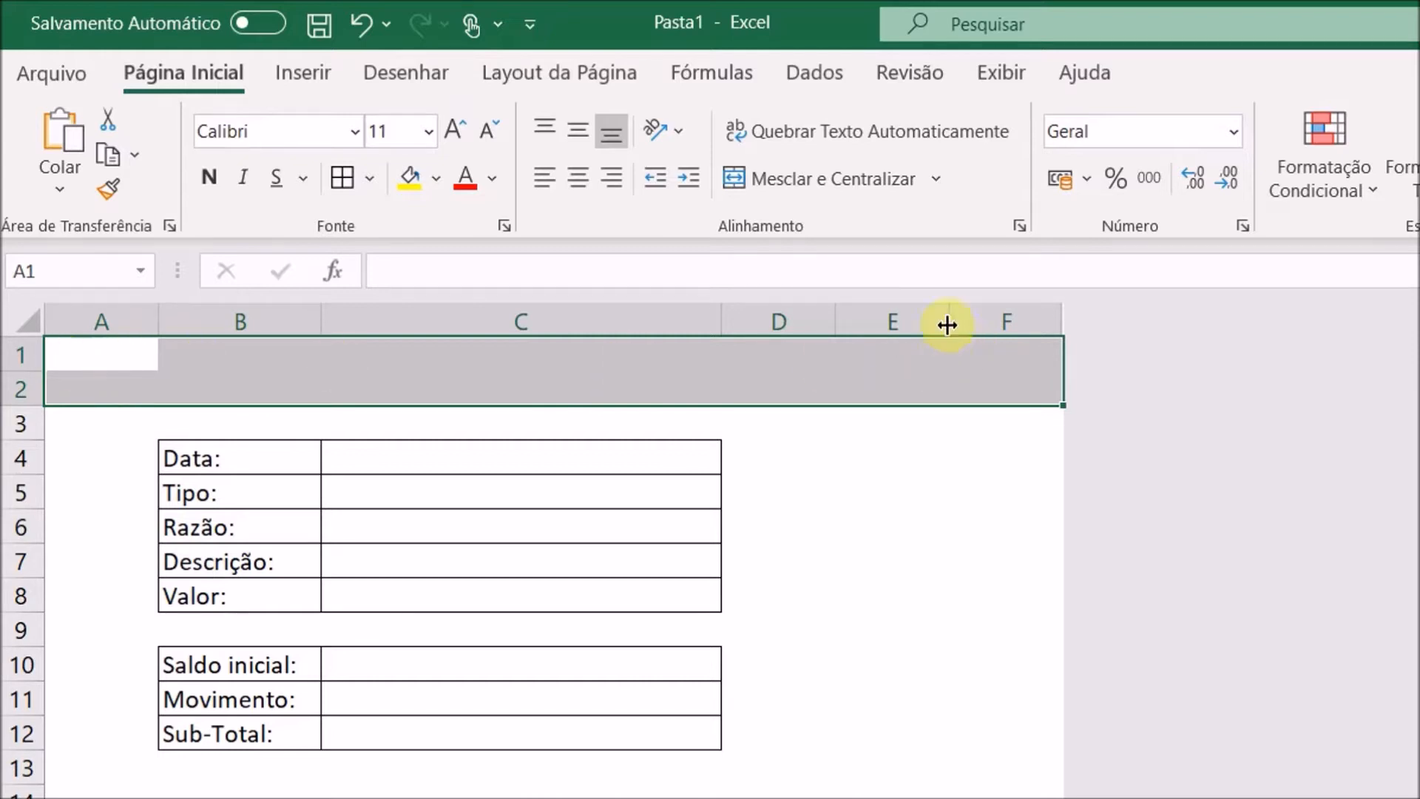
pyautogui.click(824, 181)
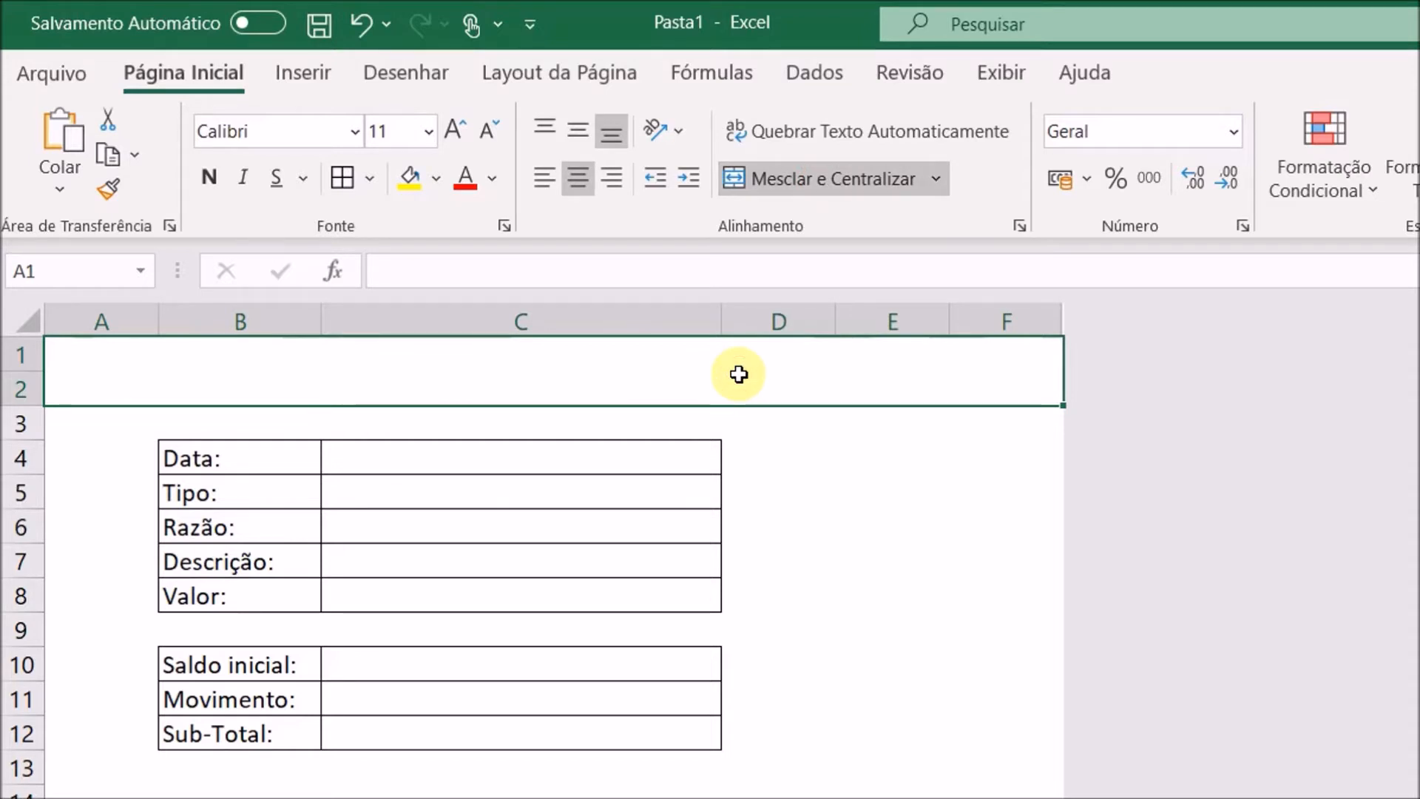
pyautogui.write('FLUXO ')
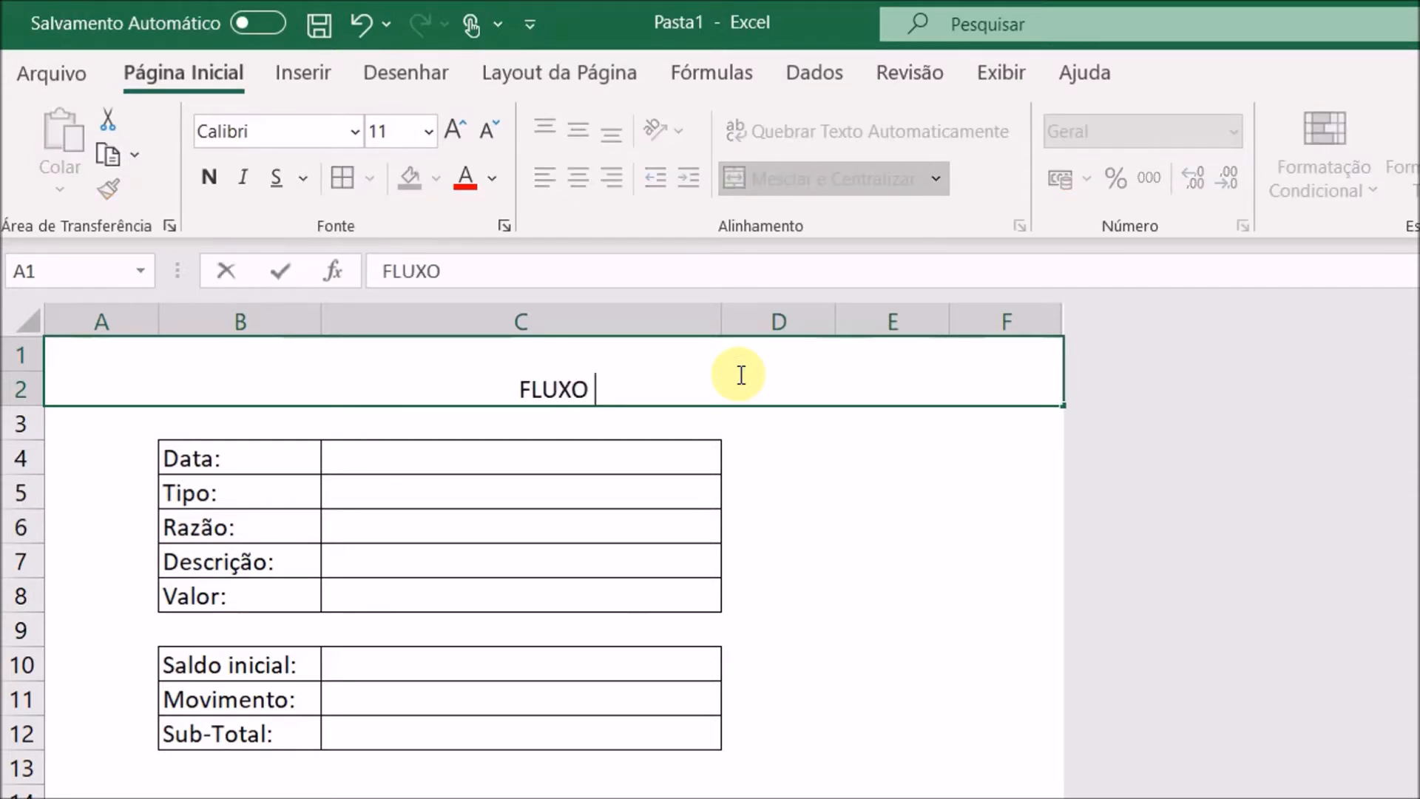
pyautogui.write('DE CAIXA')
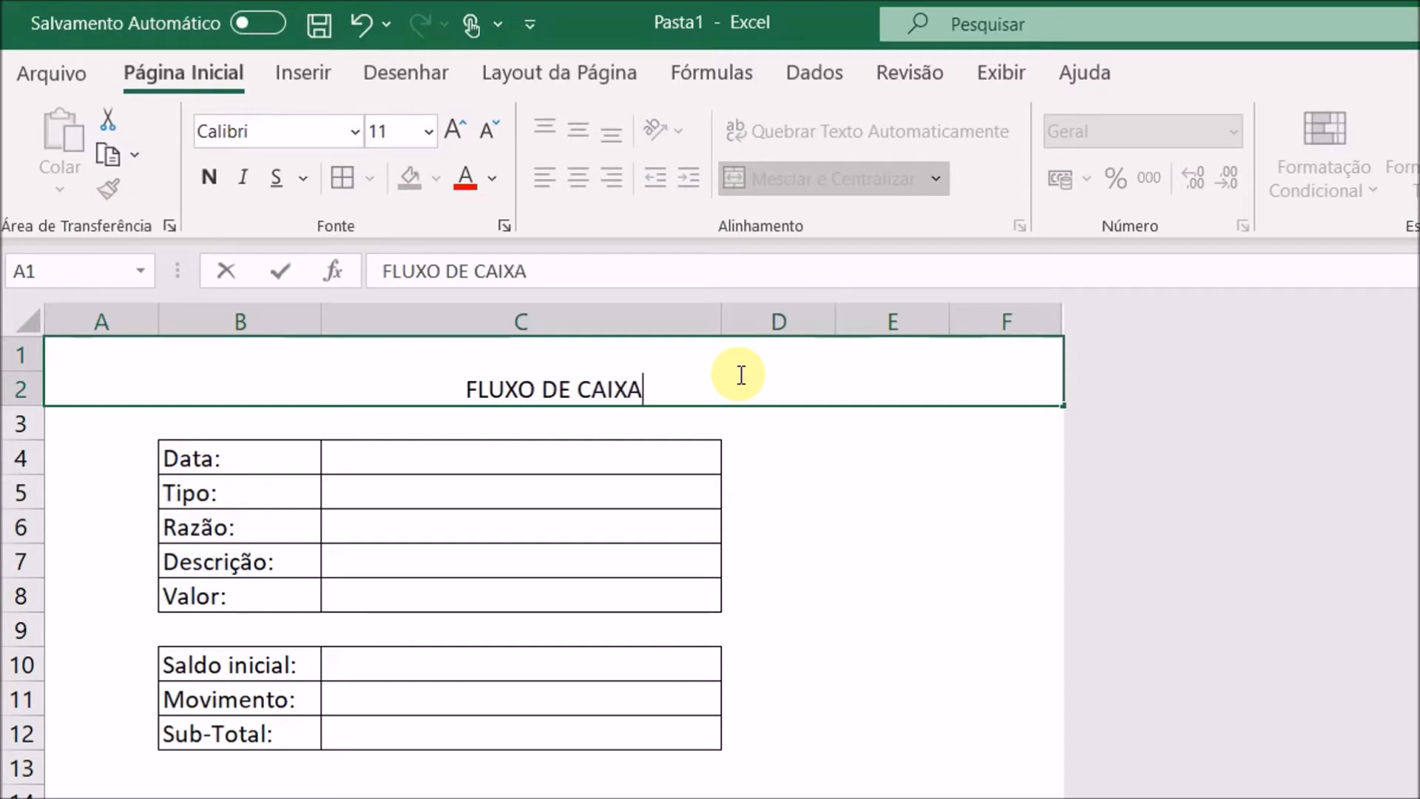
# Extend the title to "FLUXO DE CAIXA - MOVIMENTO DE CAIXA" and align it vertically in the middle of the merged cells
pyautogui.write(' - MOVIMENTO')
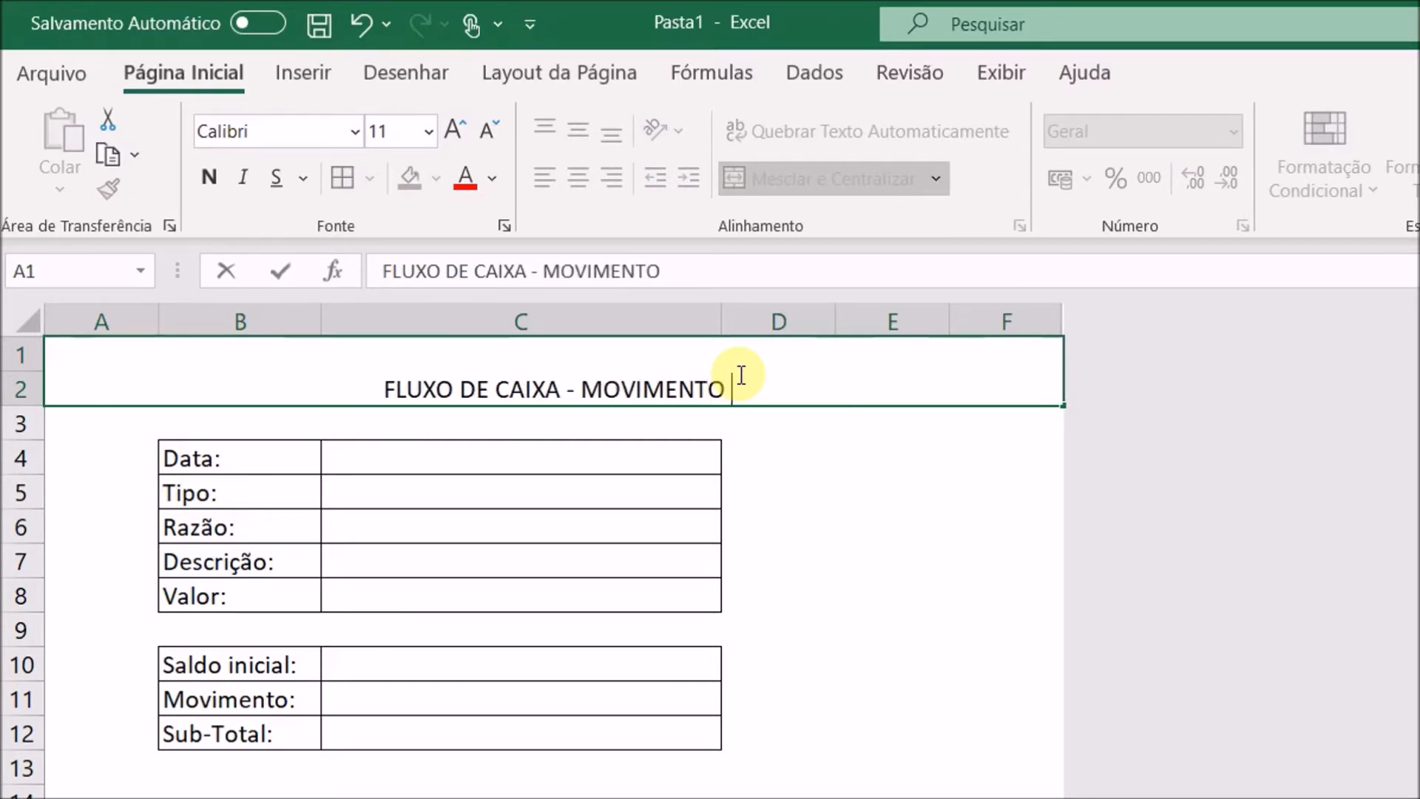
pyautogui.write(' DE CAIXA')
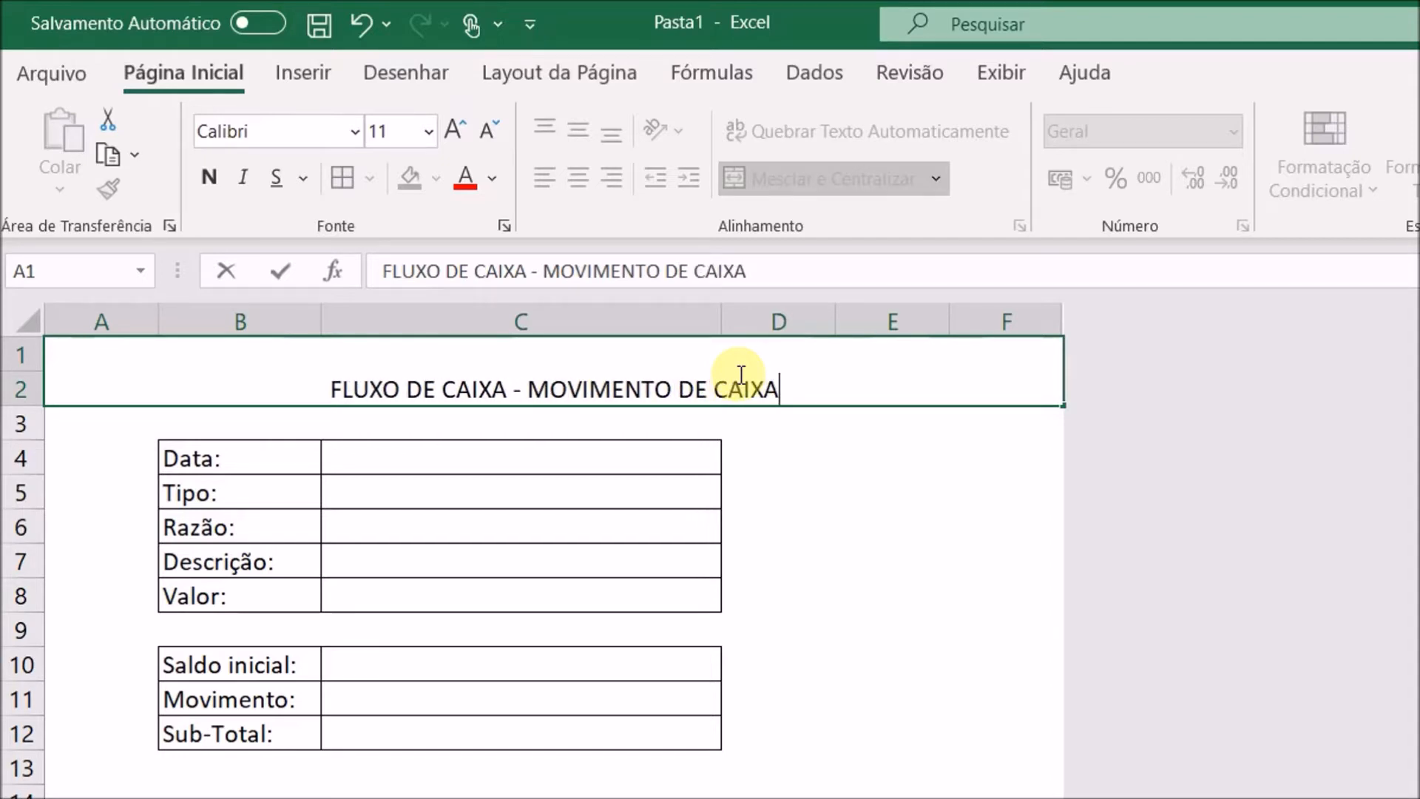
pyautogui.click(750, 426)
pyautogui.click(722, 372)
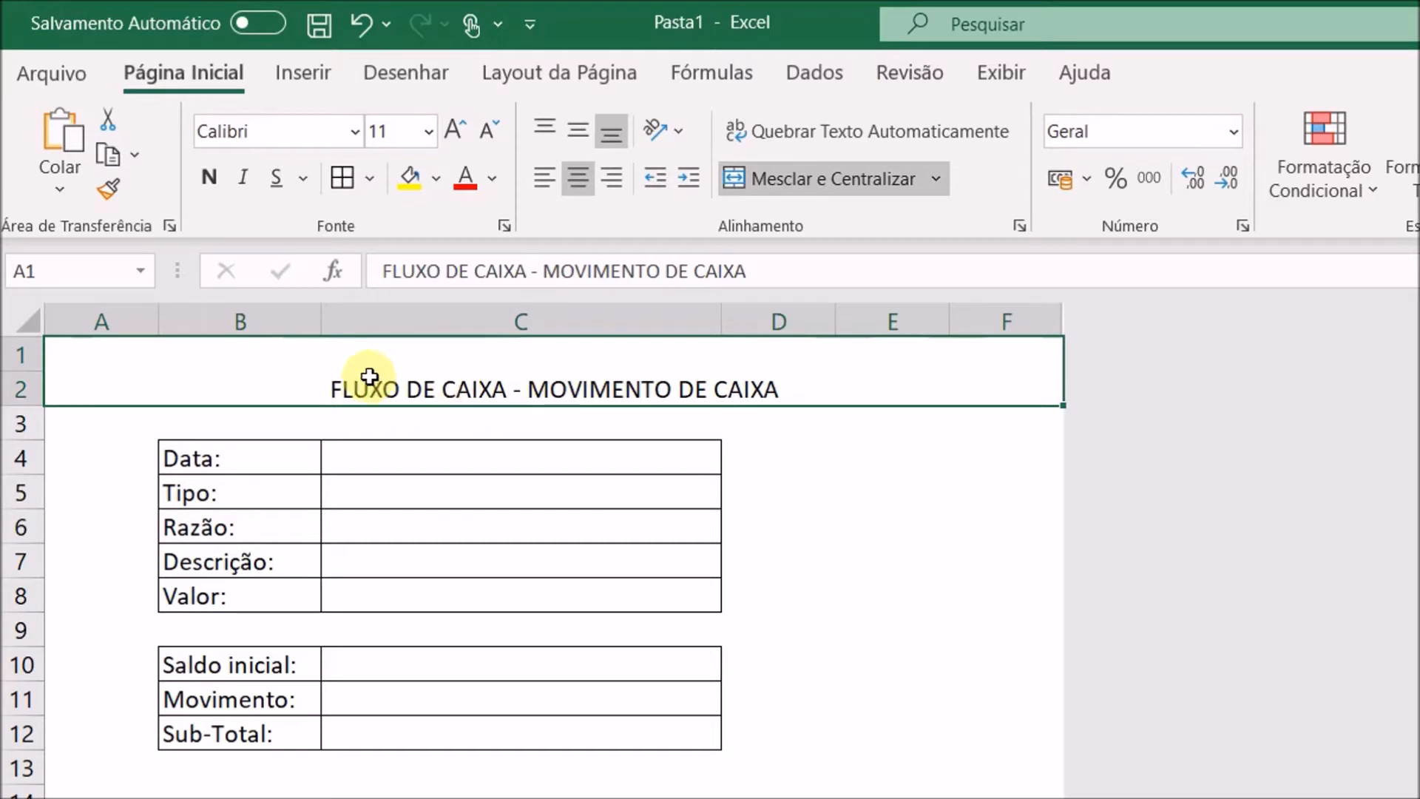
pyautogui.click(575, 130)
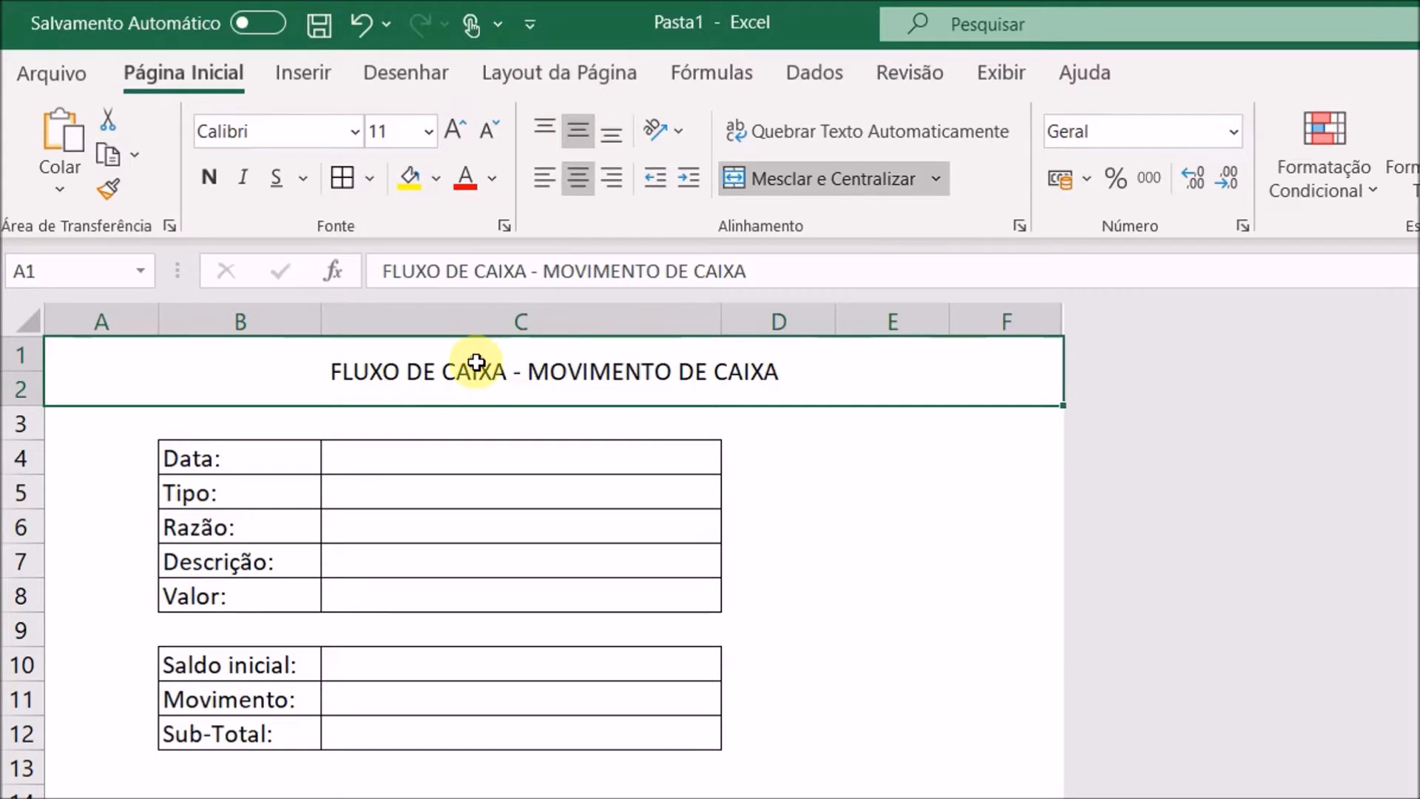
# Format the title in A1:F2 with the Arial Black font at size 14
pyautogui.click(355, 133)
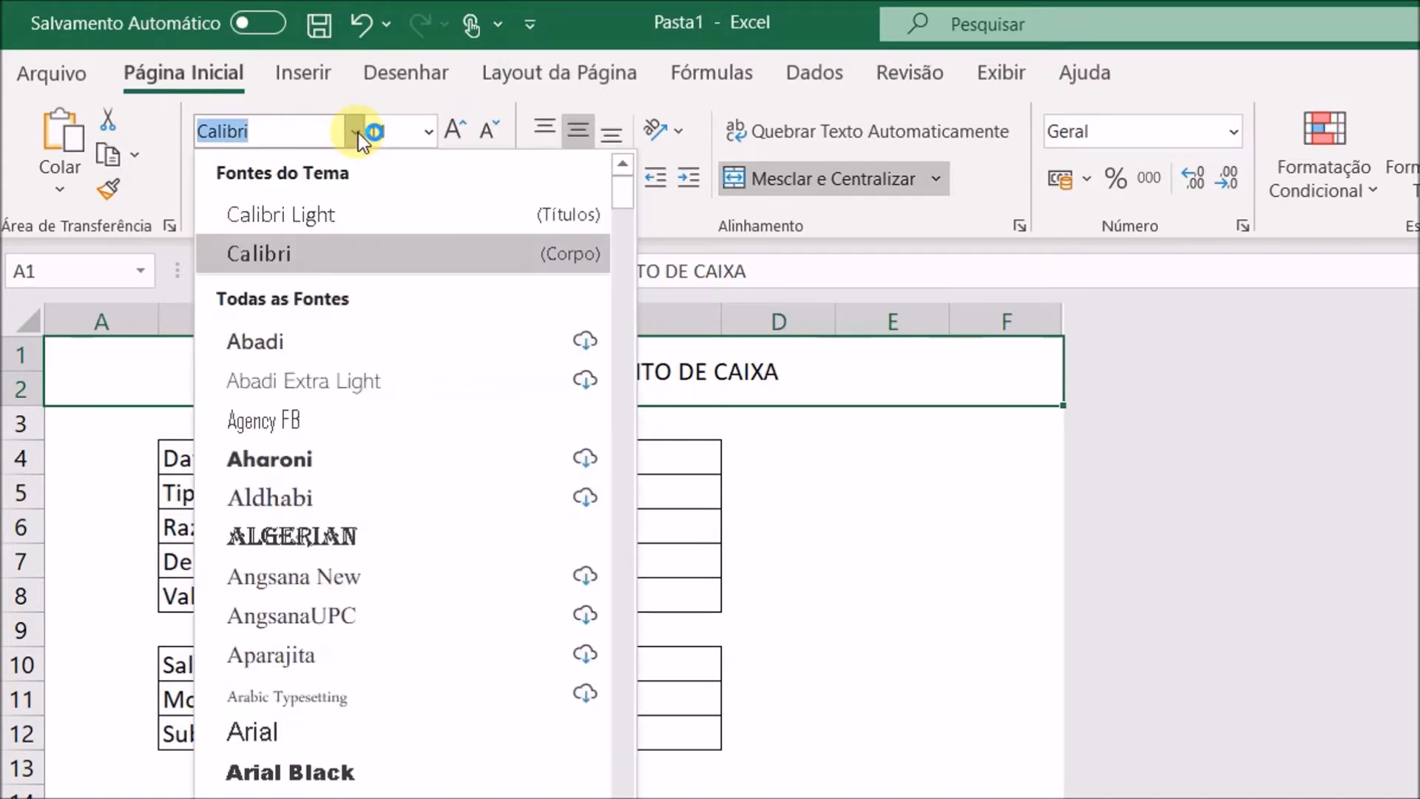
pyautogui.click(330, 771)
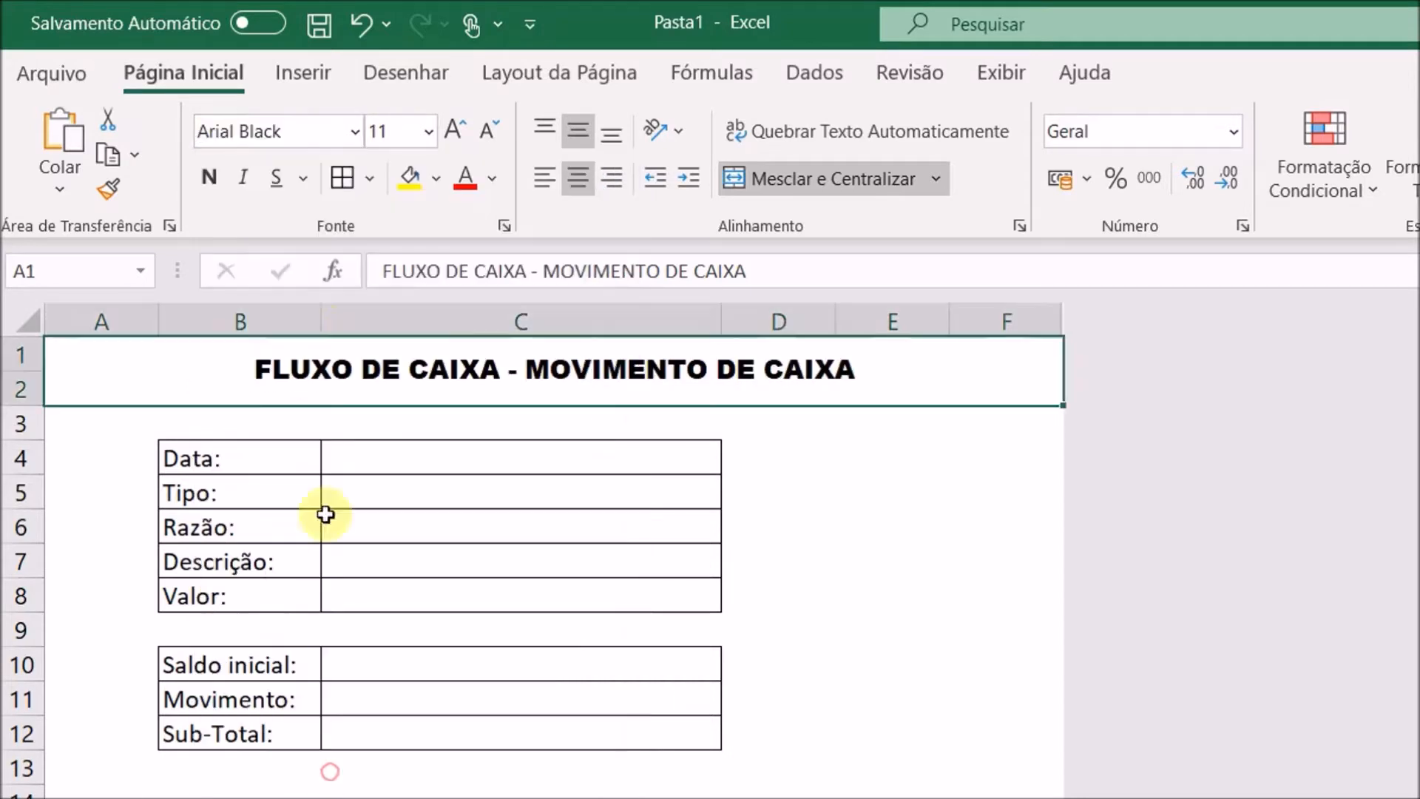
pyautogui.click(454, 132)
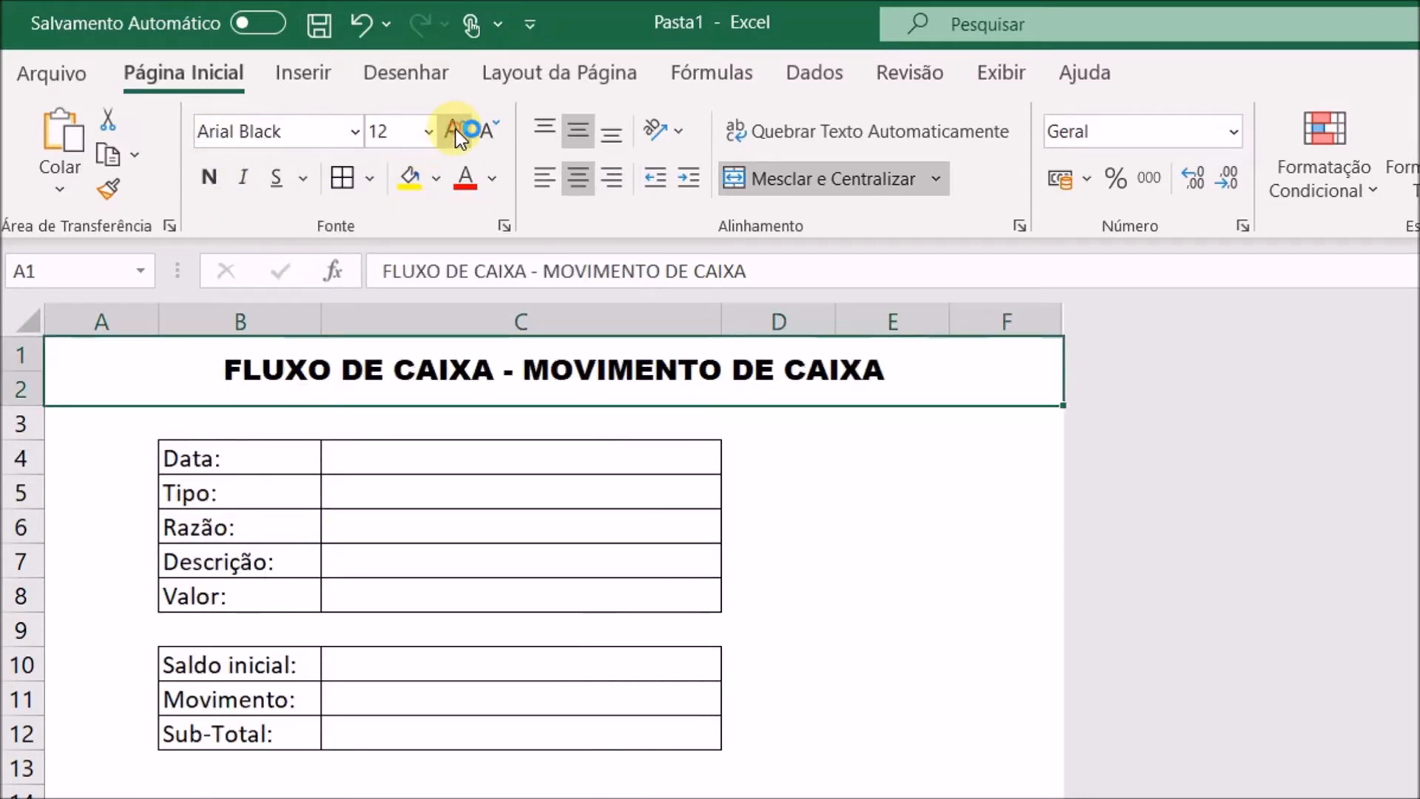
pyautogui.click(454, 131)
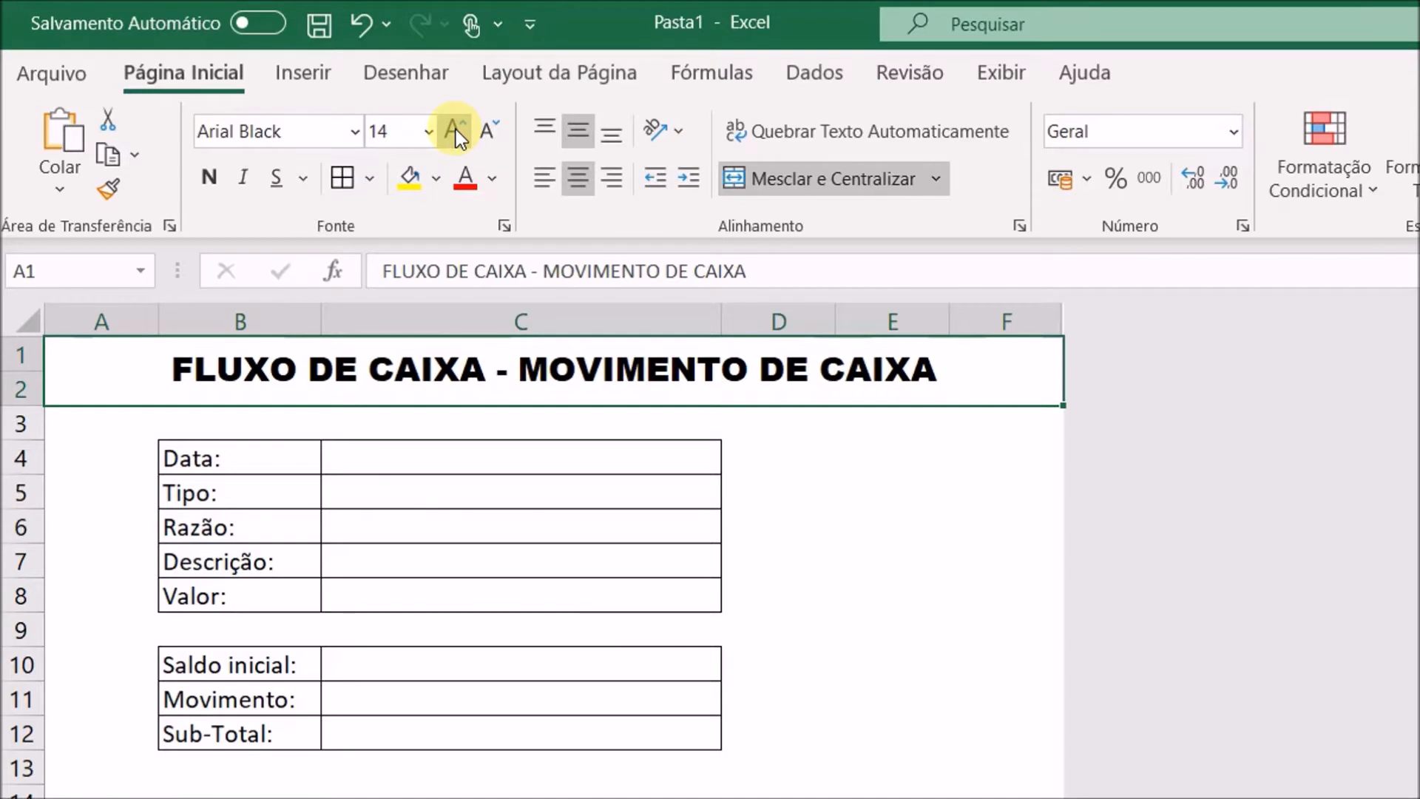
pyautogui.click(753, 494)
# Fill the merged title block A1:F2 with yellow and apply all borders to it
pyautogui.click(950, 363)
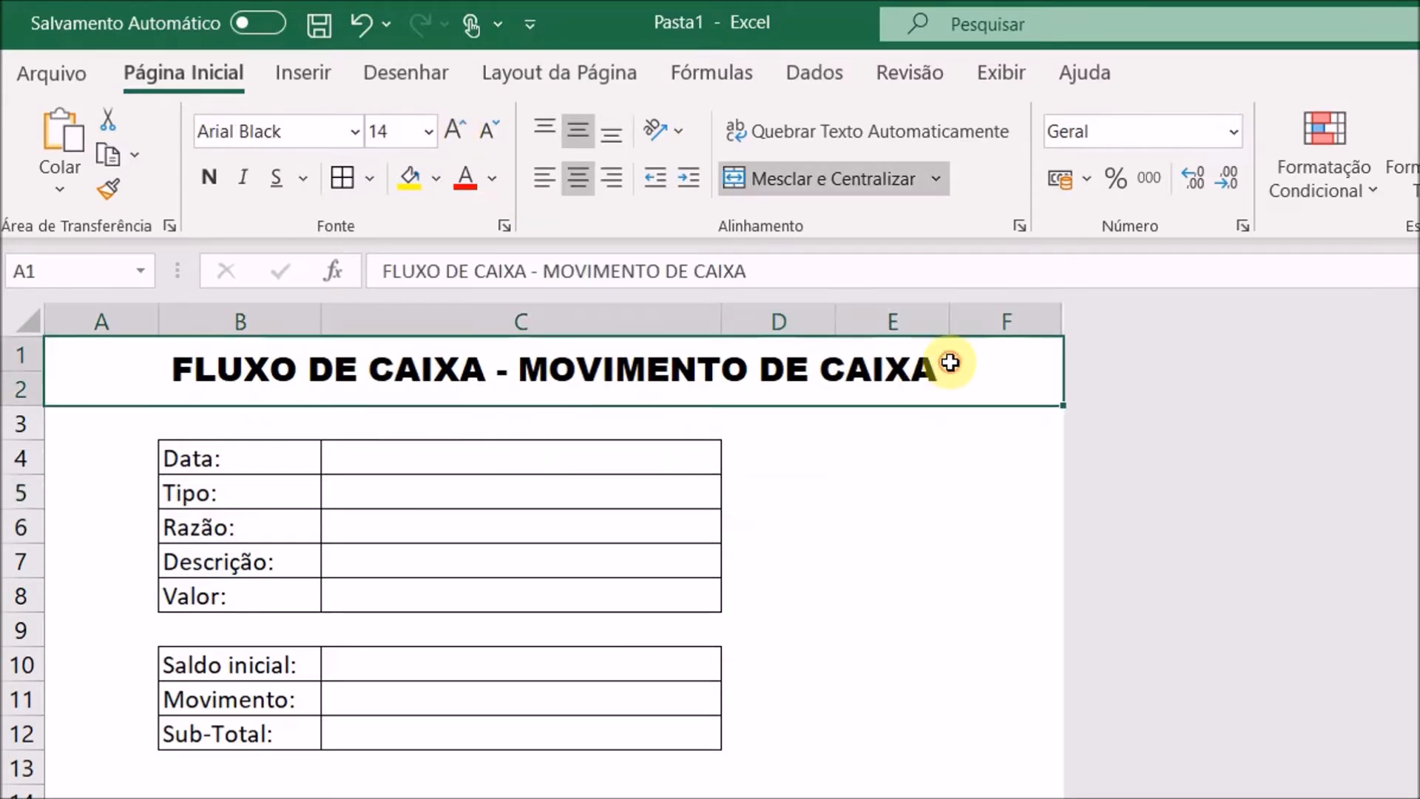
pyautogui.click(411, 178)
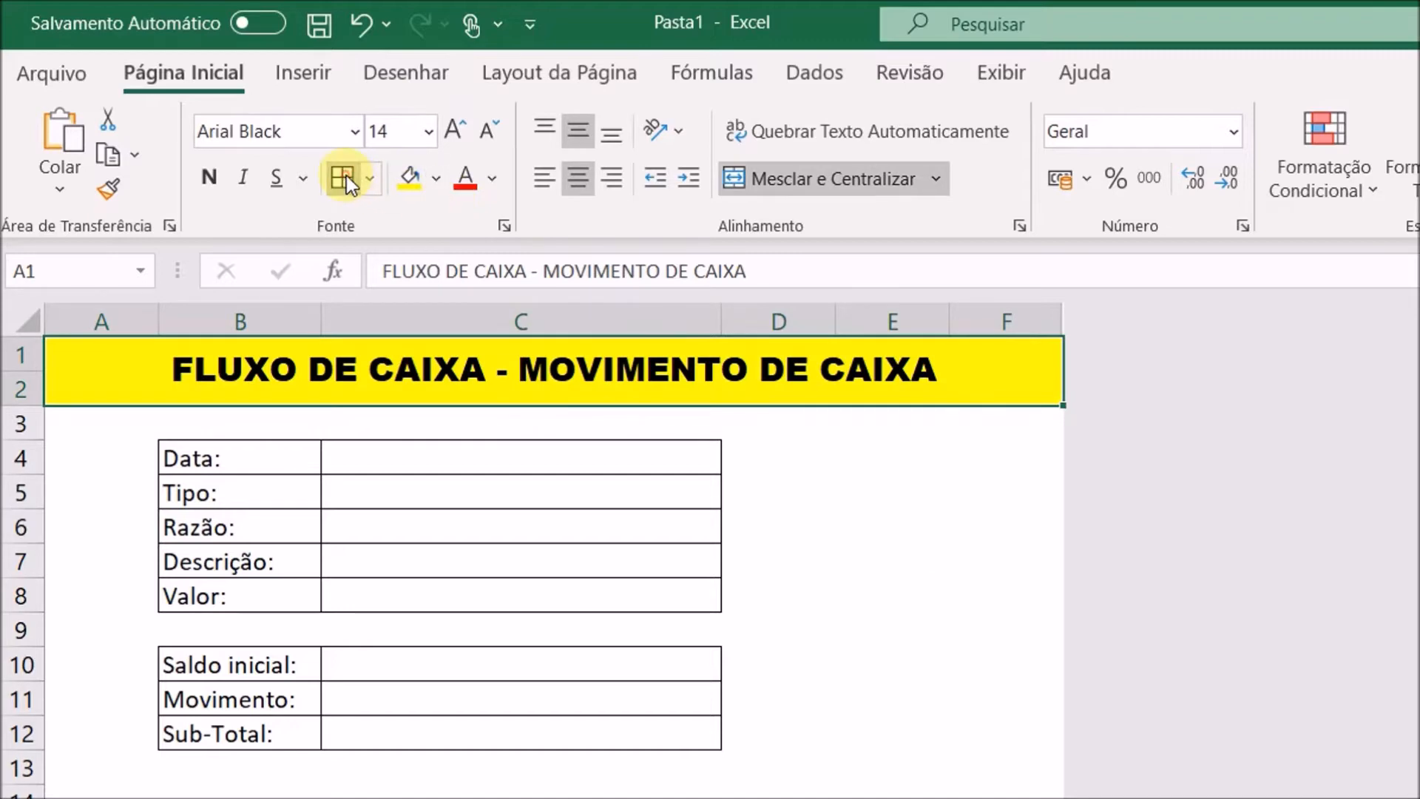
pyautogui.click(847, 447)
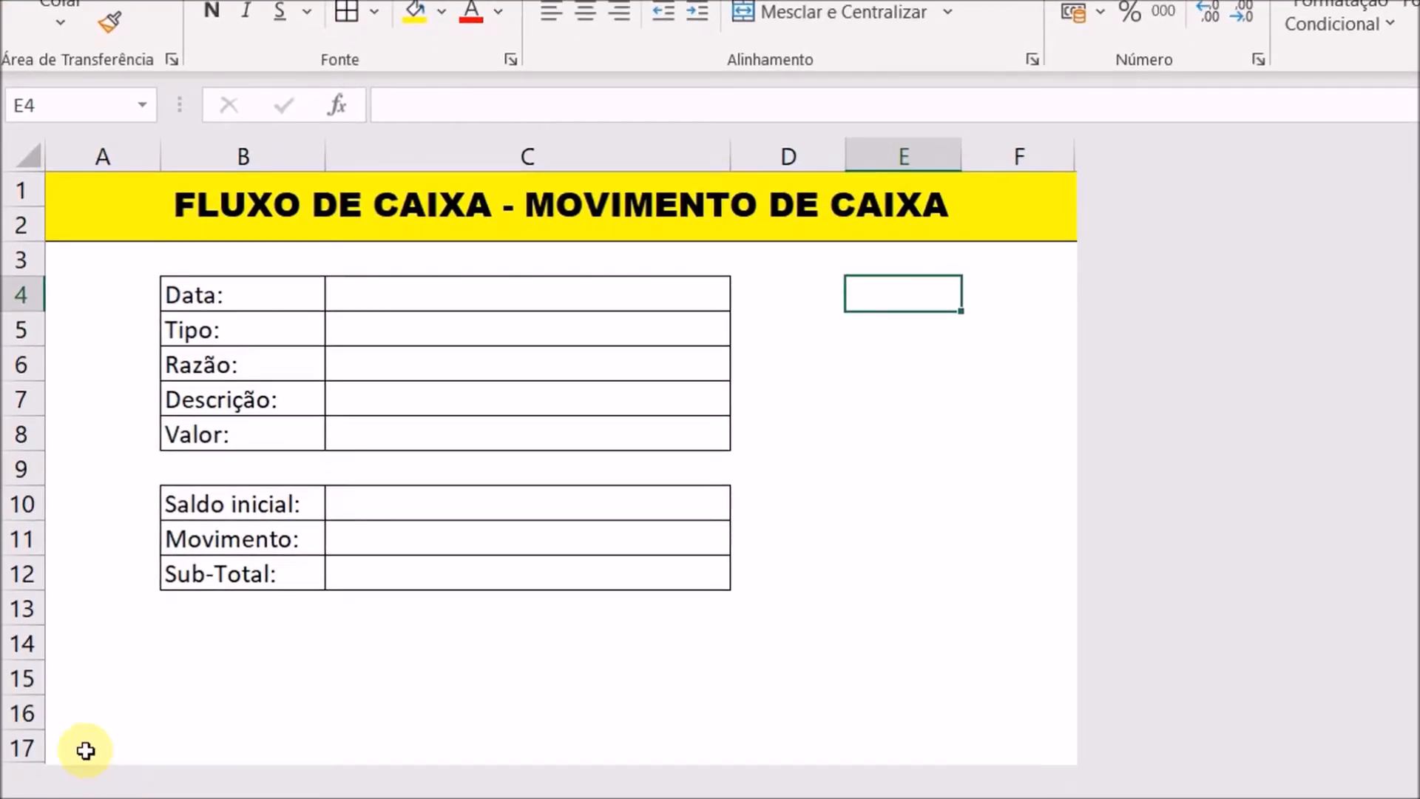
# Fill the footer row A17:F17 with yellow and give it thick outside borders
pyautogui.moveTo(86, 750); pyautogui.dragTo(1035, 747)
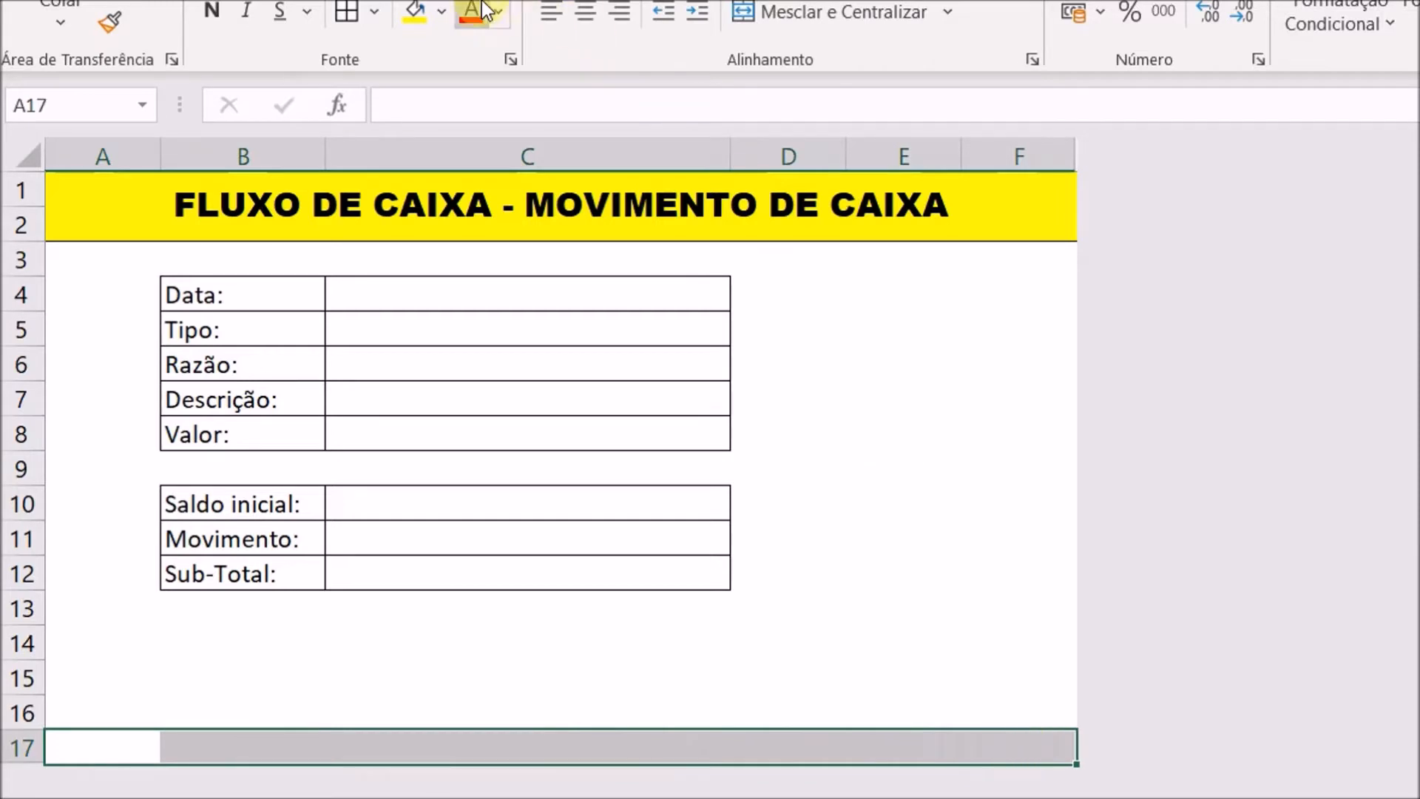
pyautogui.click(417, 11)
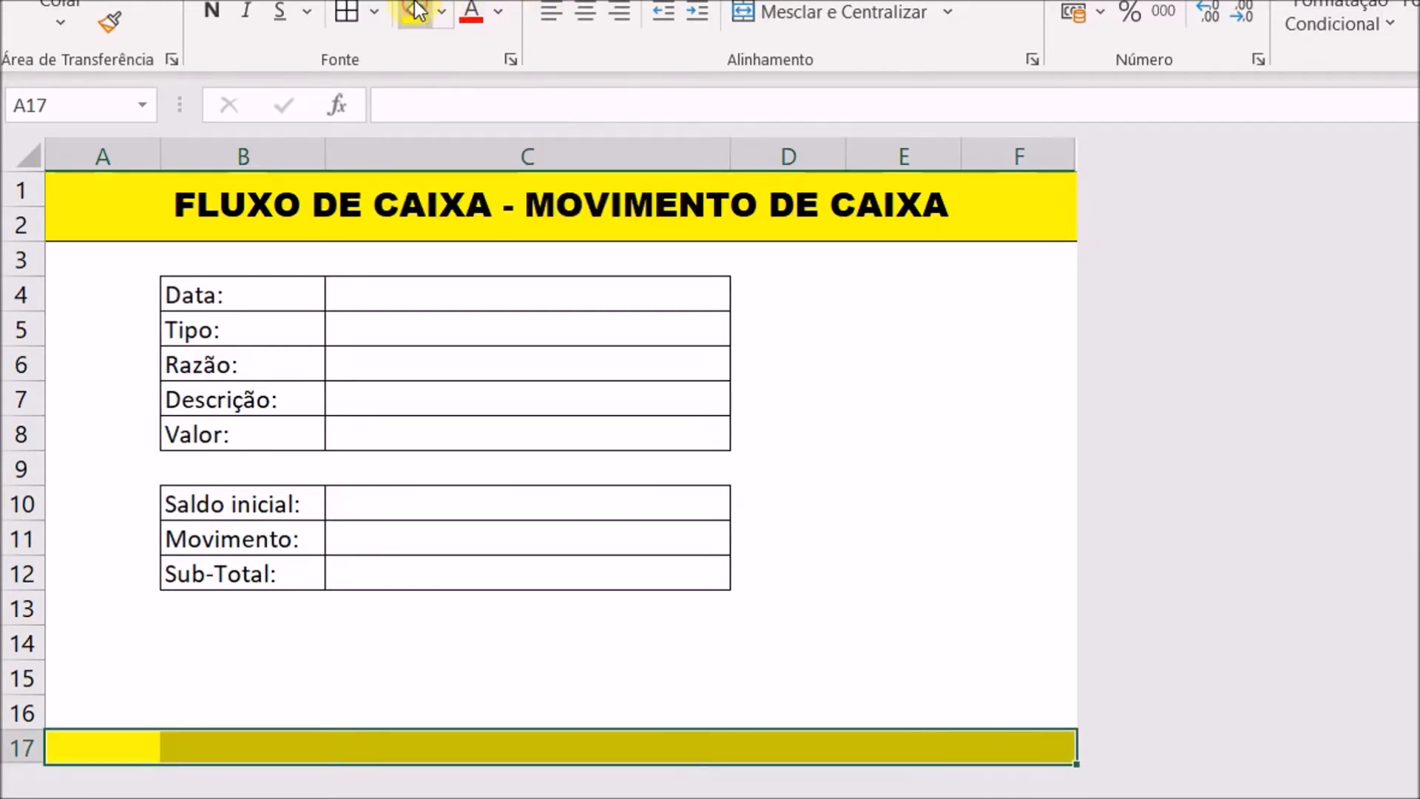
pyautogui.click(377, 10)
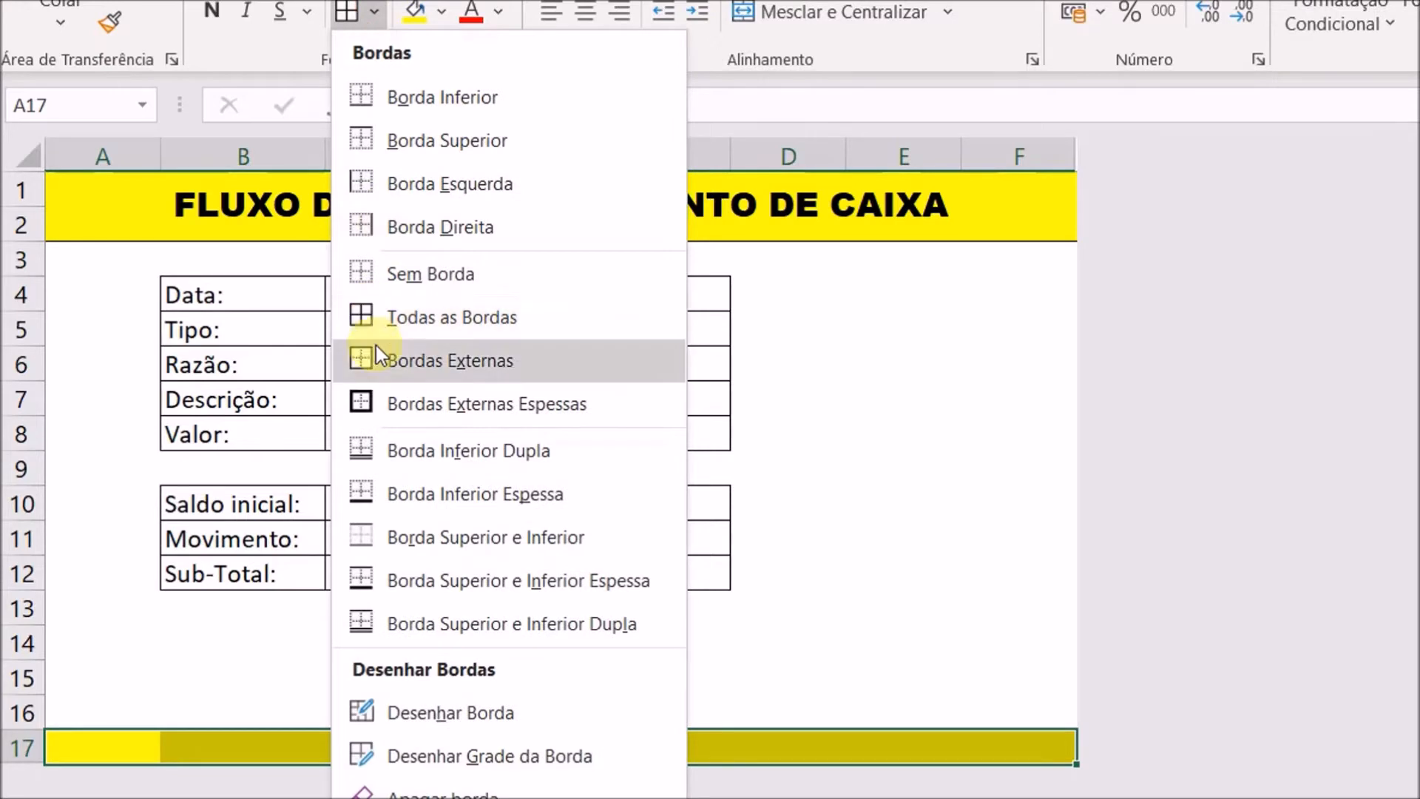
pyautogui.click(382, 397)
pyautogui.click(855, 583)
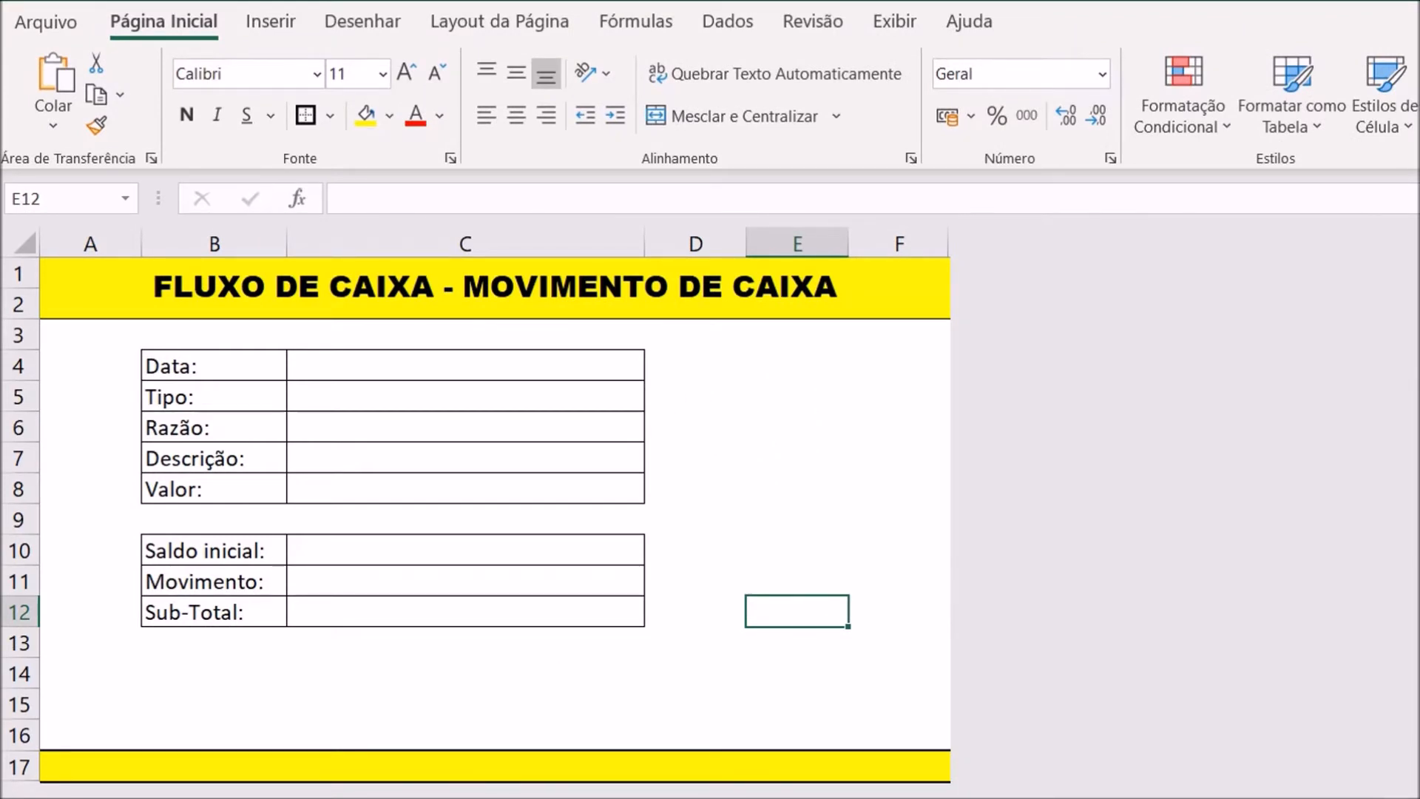
# Review the form's input cells C4:C8 on MOVIMENTO alongside the ENTRADAS and SAÍDAS sheets
pyautogui.moveTo(390, 358); pyautogui.dragTo(396, 488)
pyautogui.click(226, 732)
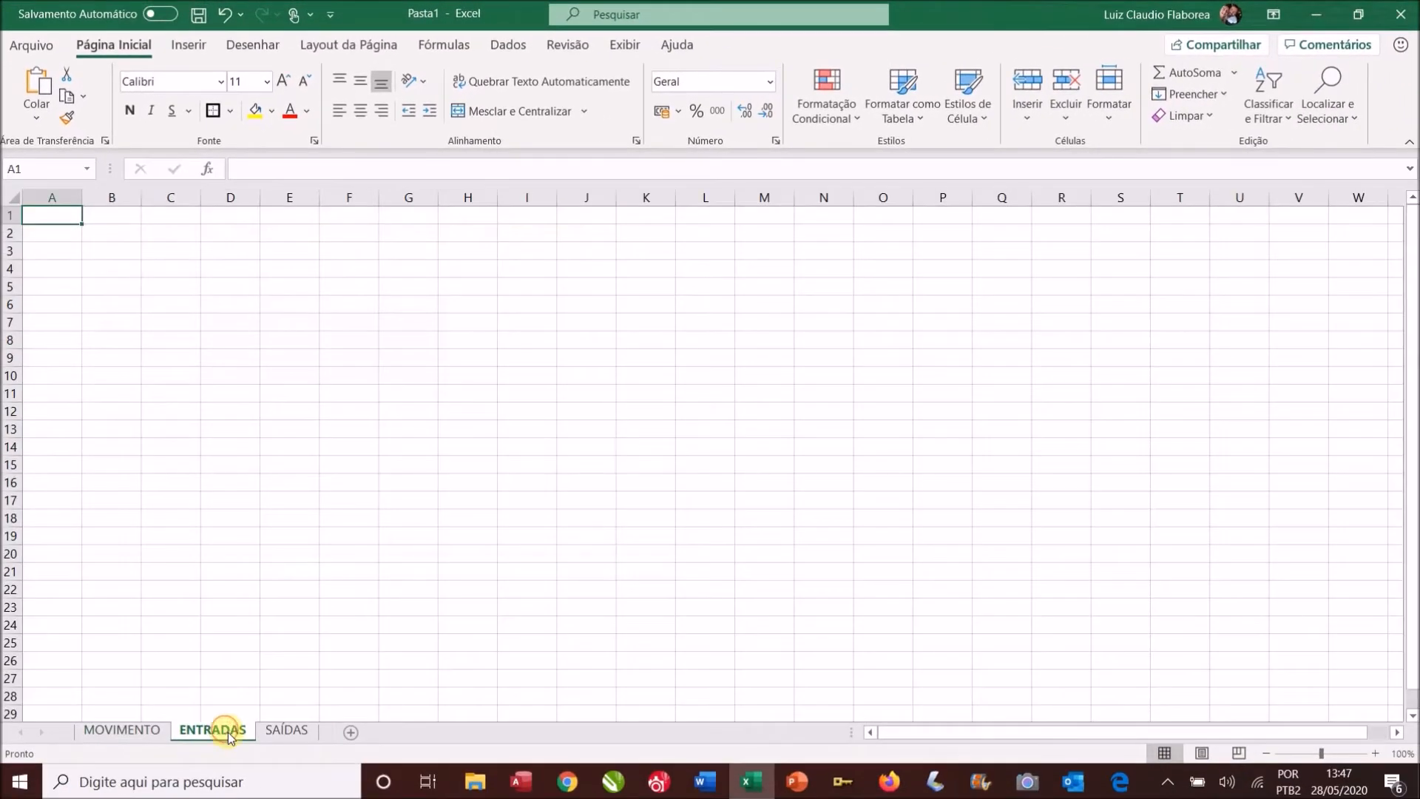
pyautogui.click(134, 739)
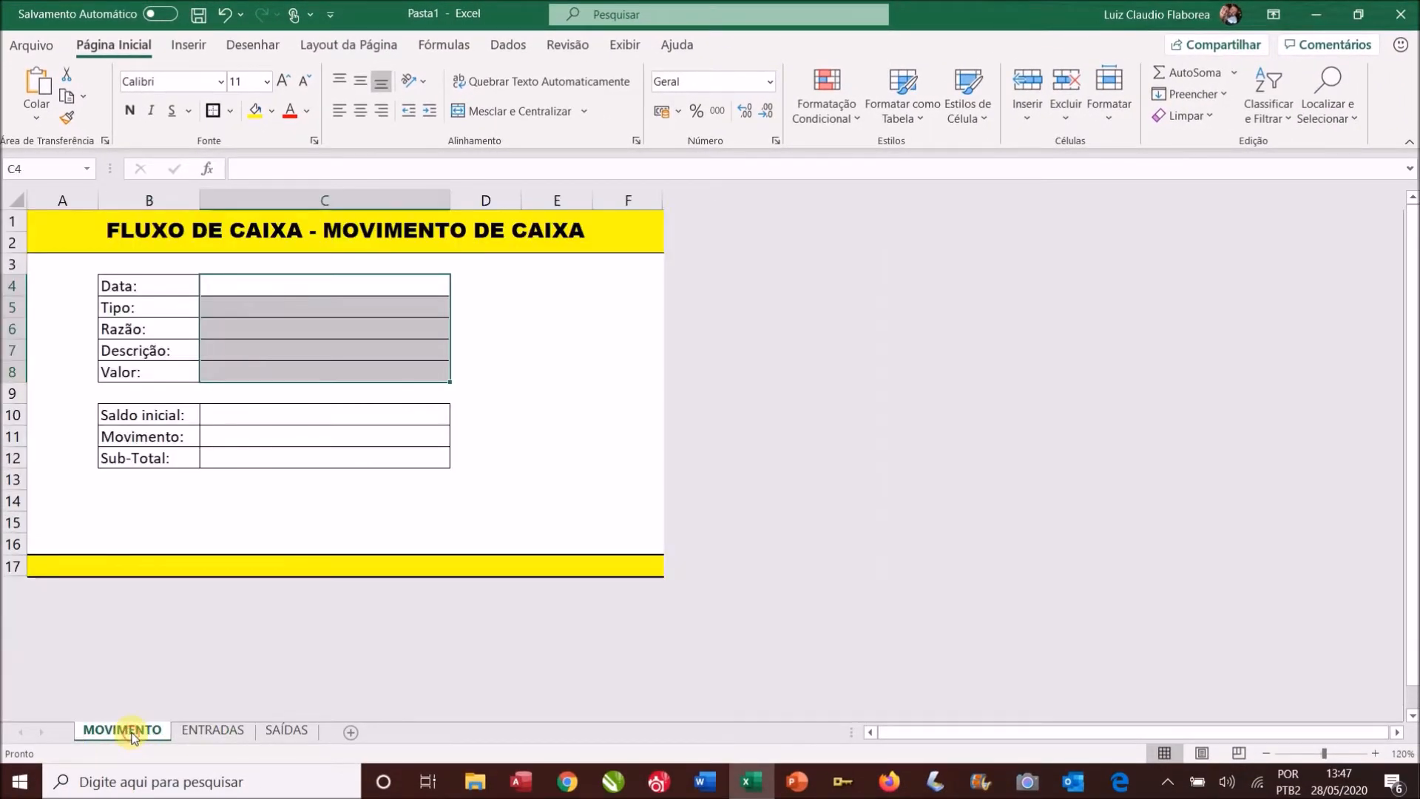
pyautogui.click(545, 333)
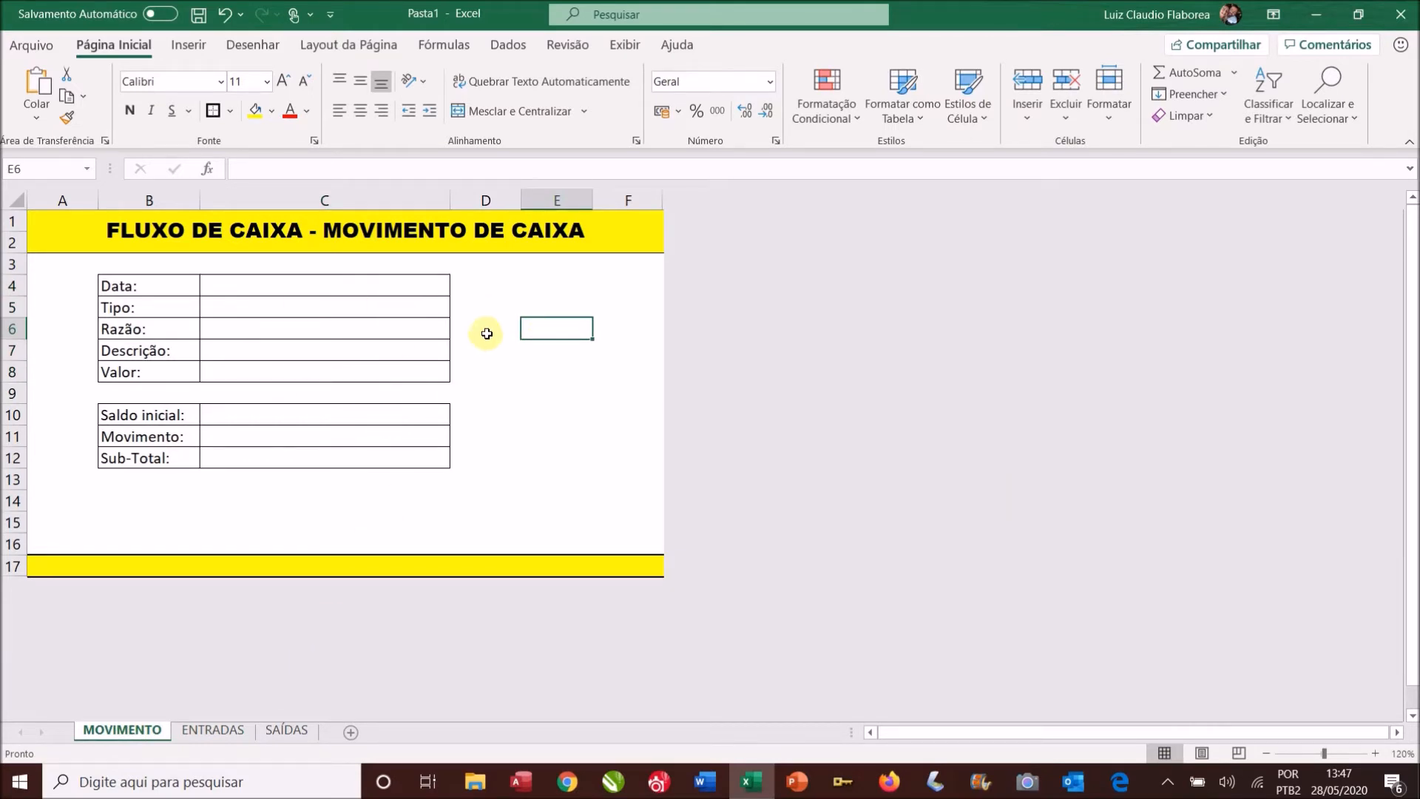
pyautogui.moveTo(234, 287); pyautogui.dragTo(237, 370)
pyautogui.click(286, 732)
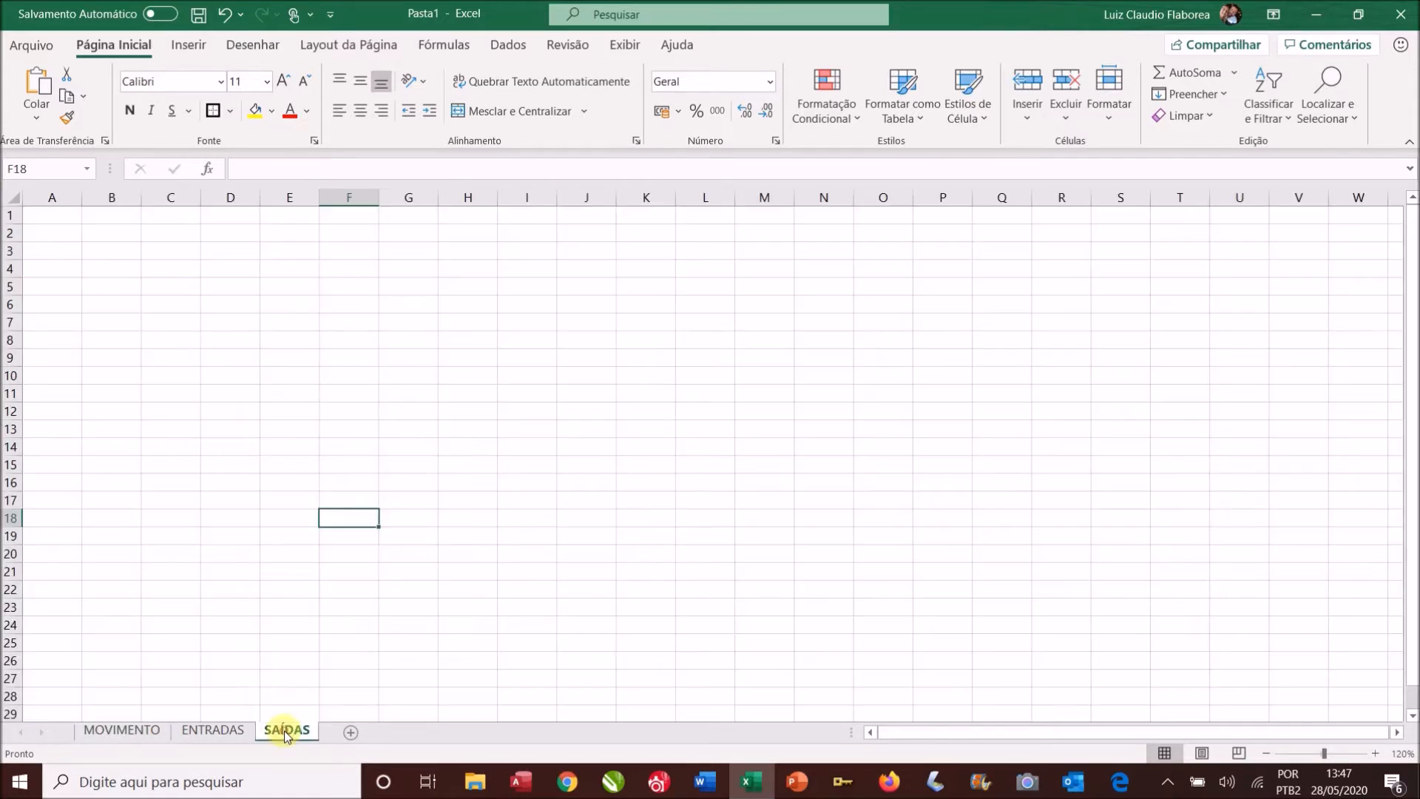
pyautogui.click(213, 730)
pyautogui.click(126, 730)
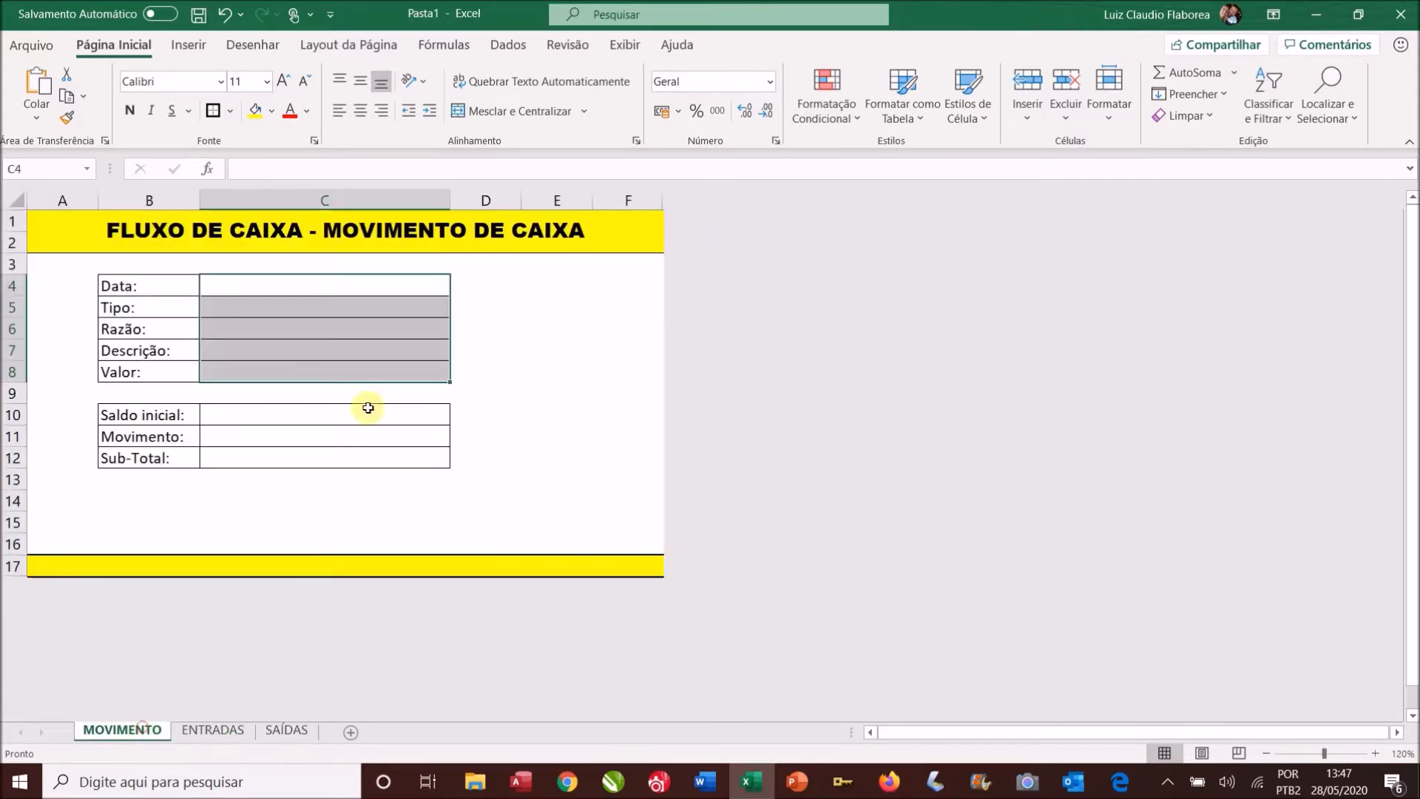
# Draw a rounded rectangle beside the entry form, across columns D to F at rows 5–6, and label it "ENTRADAS"
pyautogui.click(507, 288)
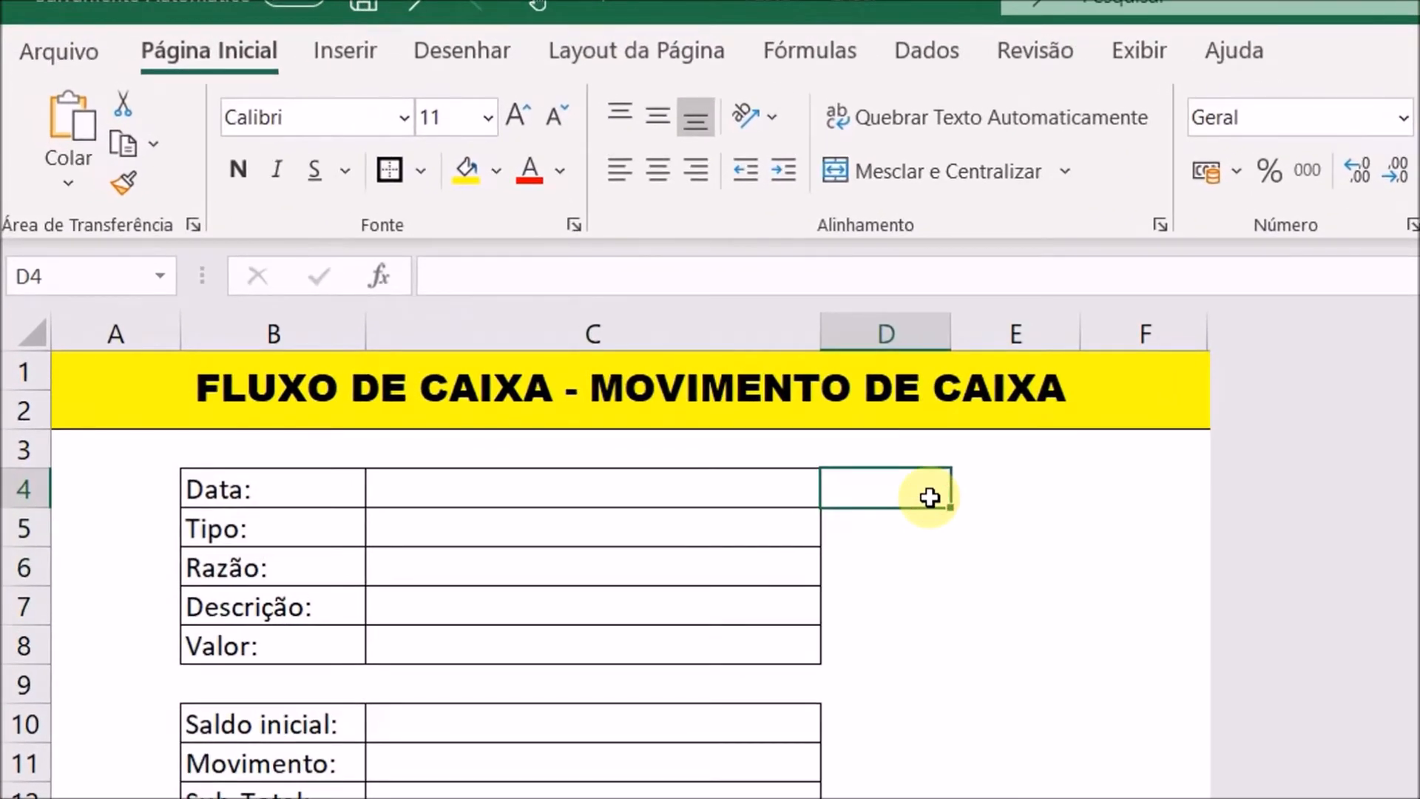
pyautogui.click(339, 50)
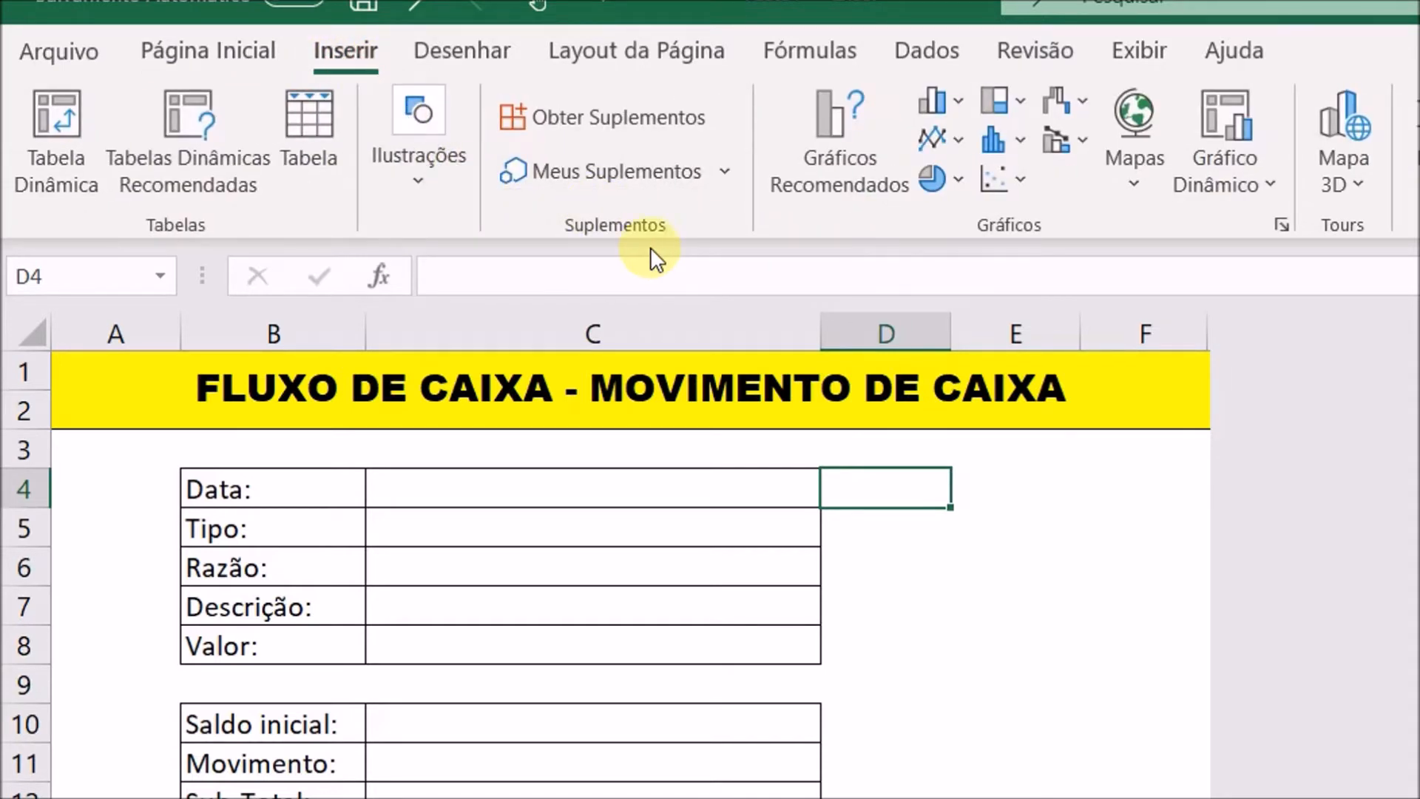
pyautogui.click(417, 185)
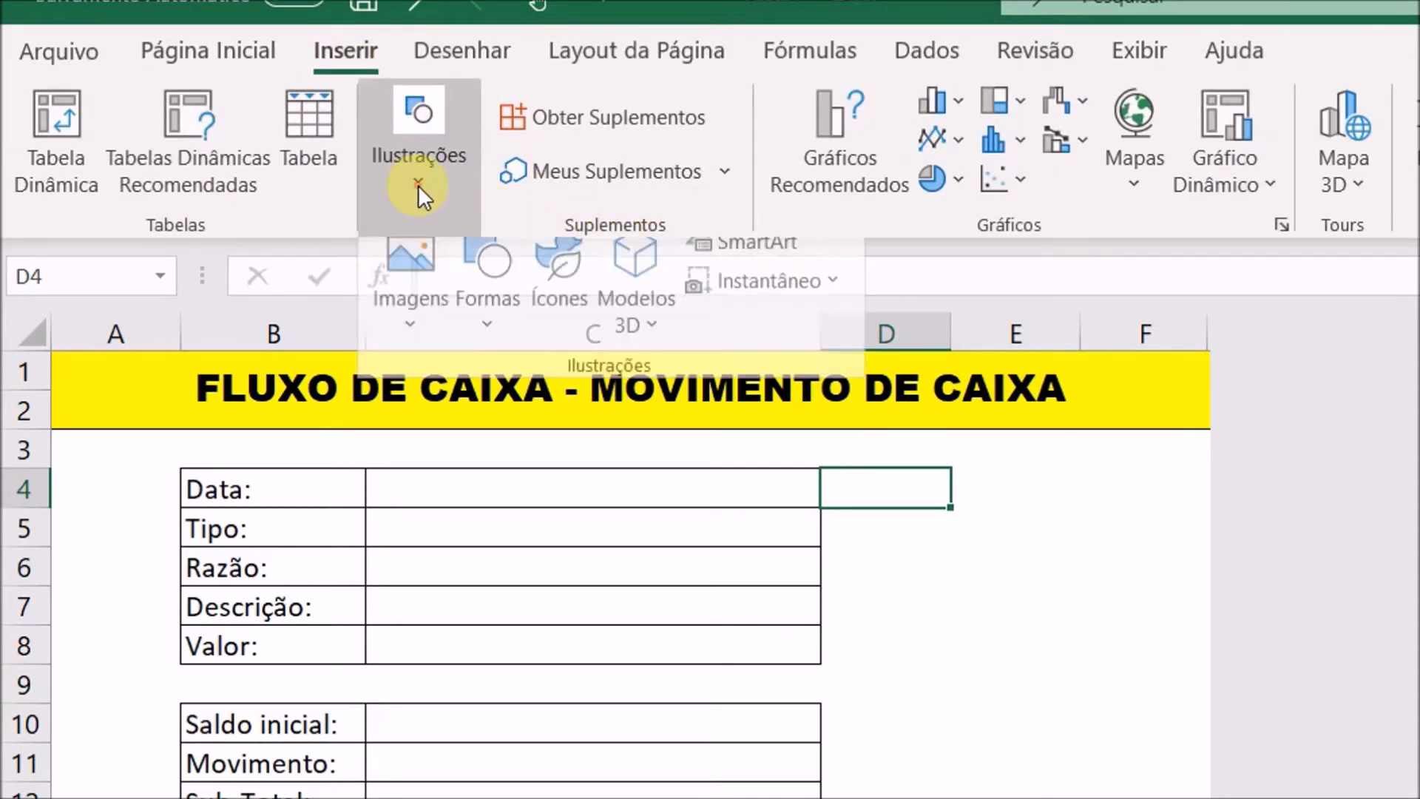
pyautogui.click(482, 335)
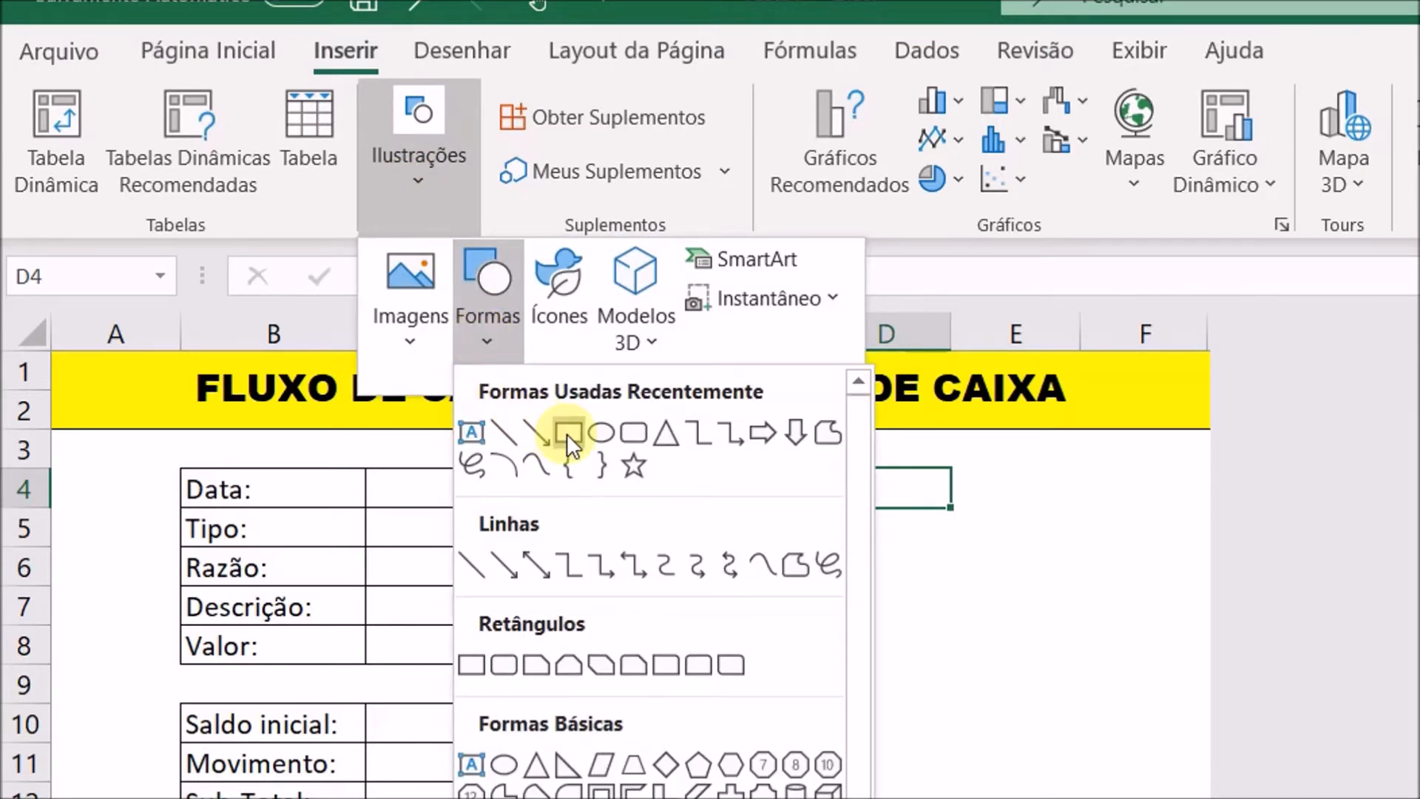
pyautogui.click(635, 430)
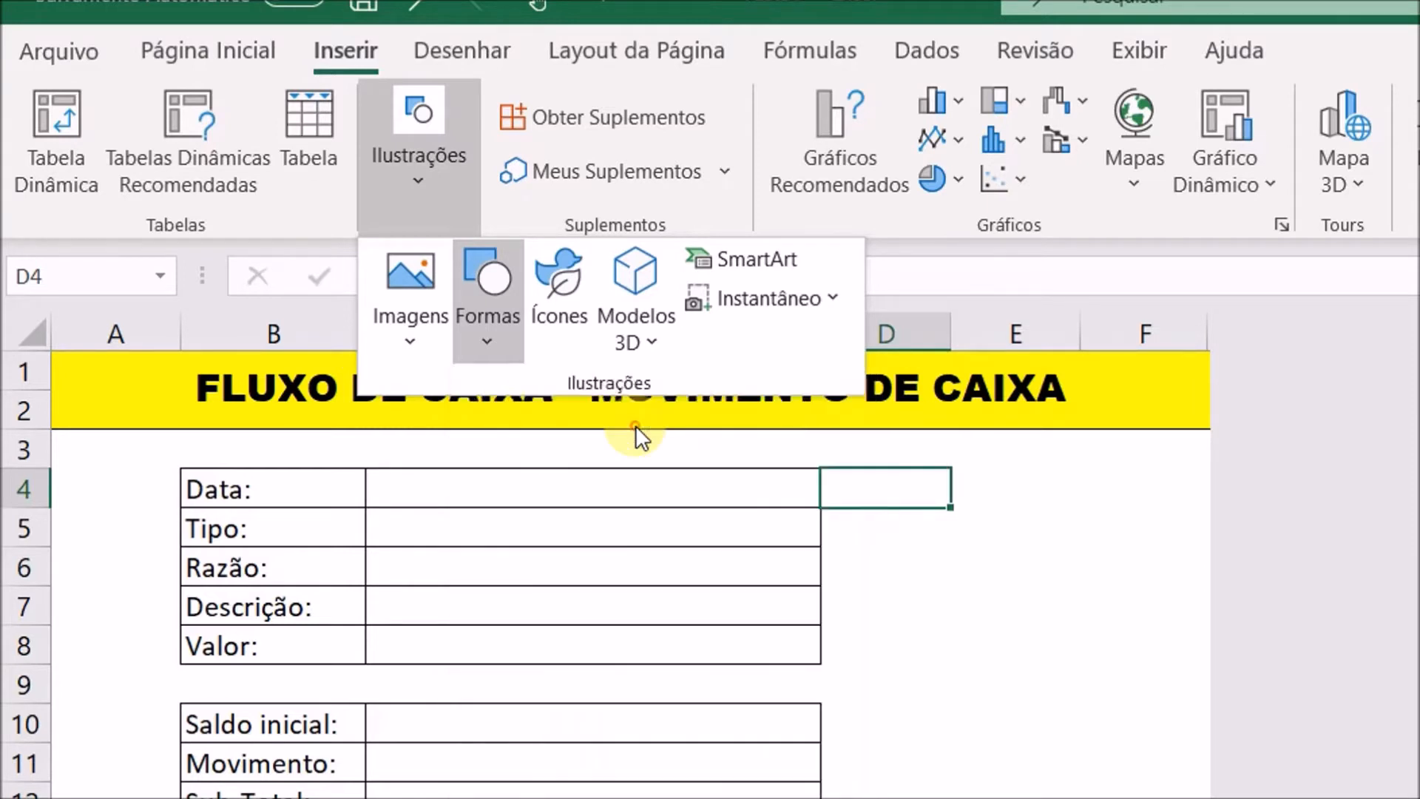
pyautogui.moveTo(898, 520)
pyautogui.mouseDown()
pyautogui.moveTo(992, 561)
pyautogui.moveTo(1148, 576)
pyautogui.mouseUp()
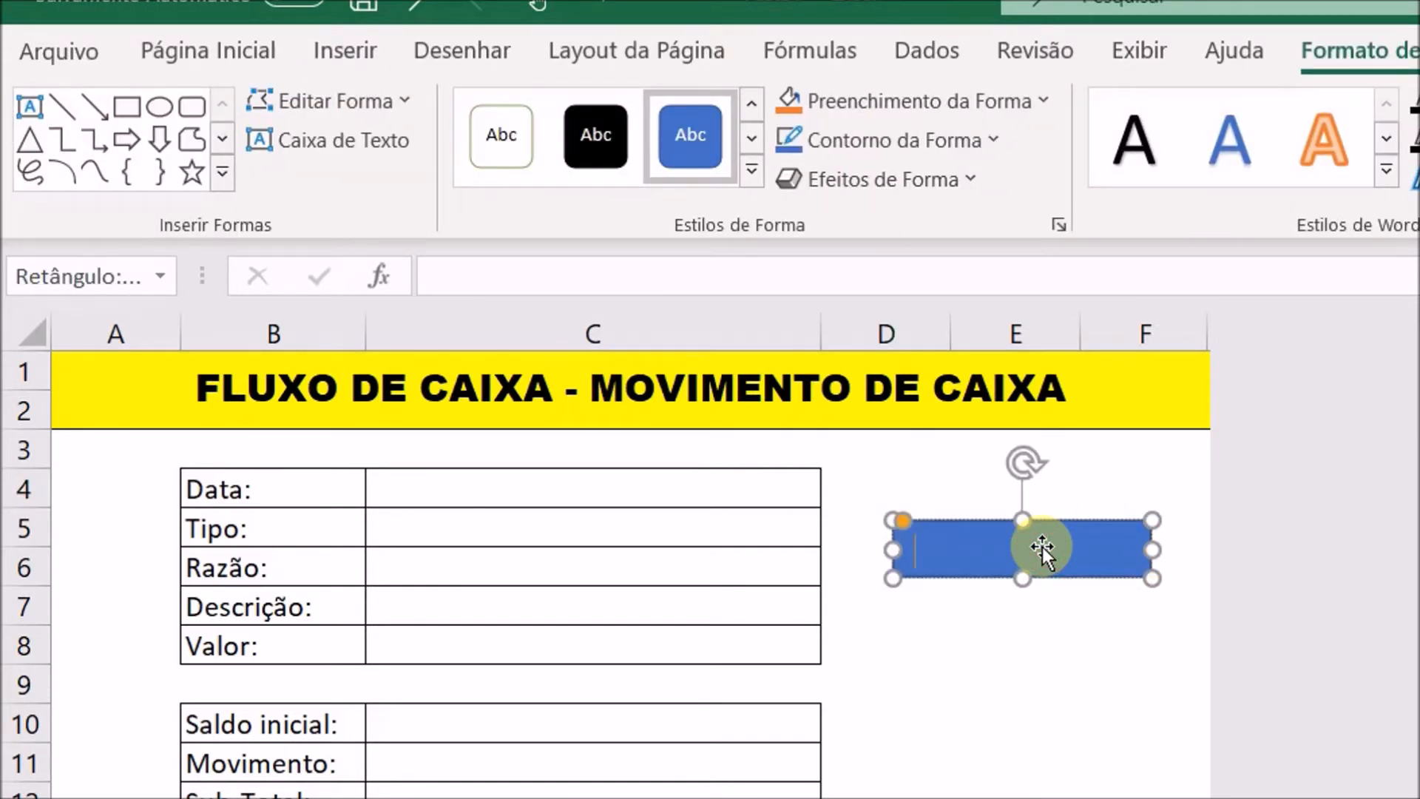
pyautogui.write('ENTRADAS')
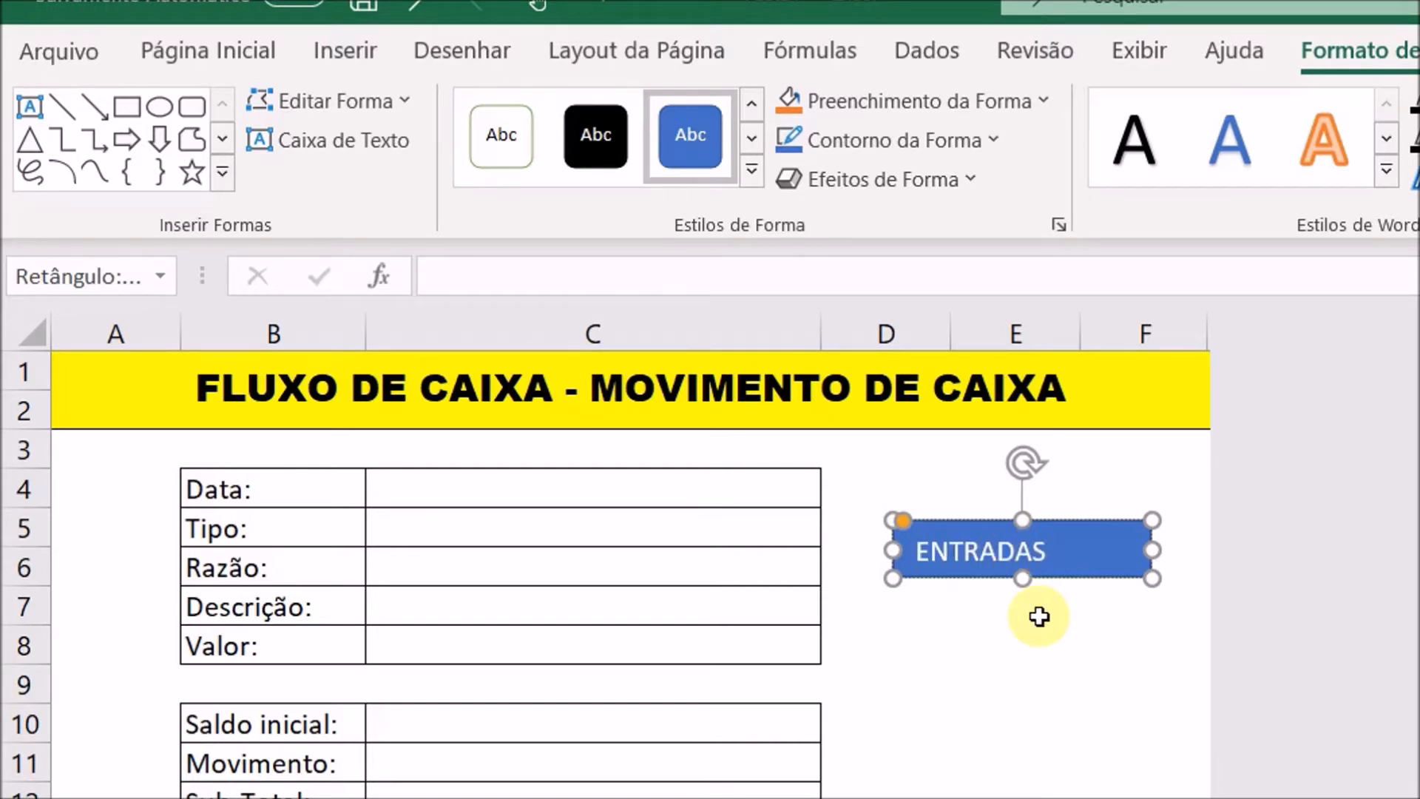
# Center the ENTRADAS text horizontally in its rounded rectangle, make it bold, and leave the shape selected
pyautogui.click(1035, 633)
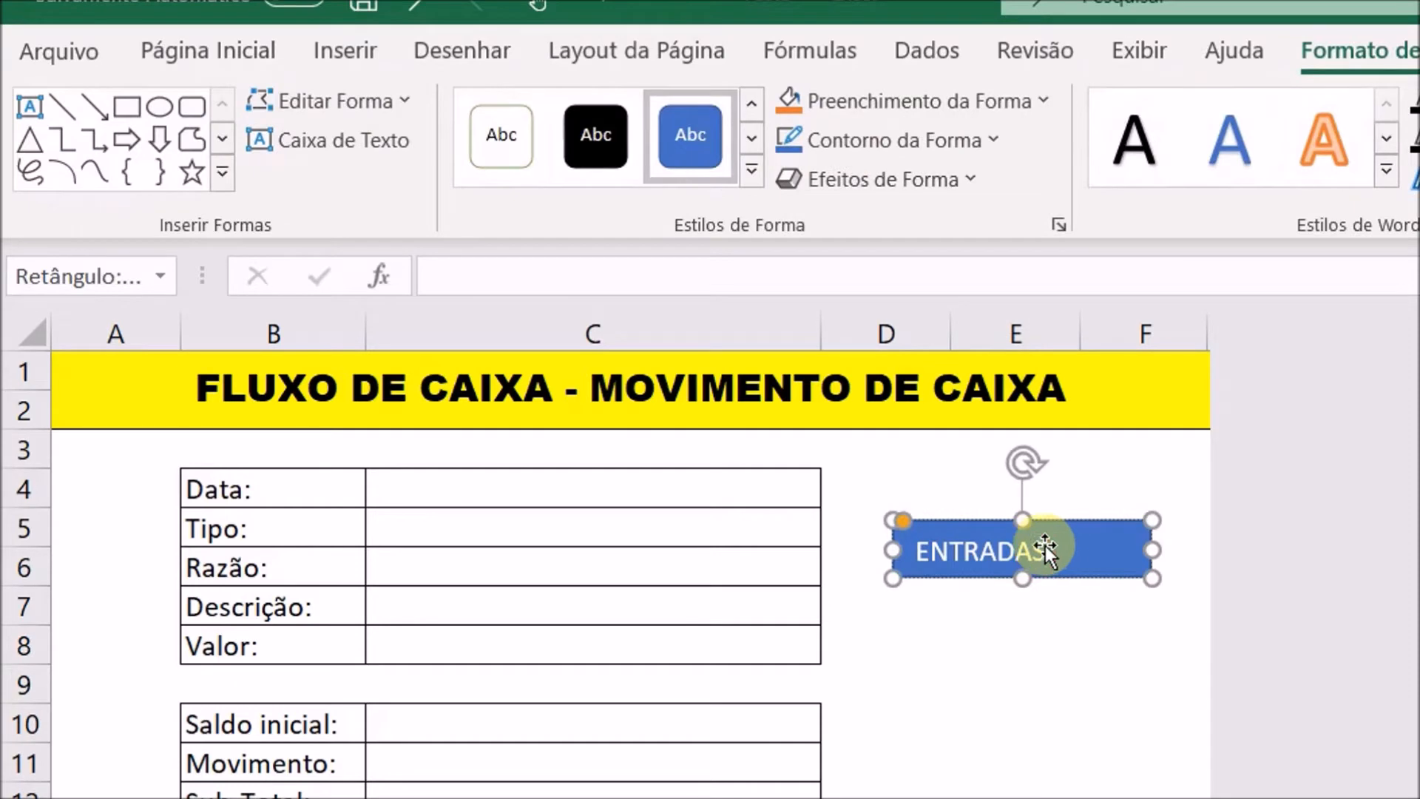
pyautogui.doubleClick(1045, 546)
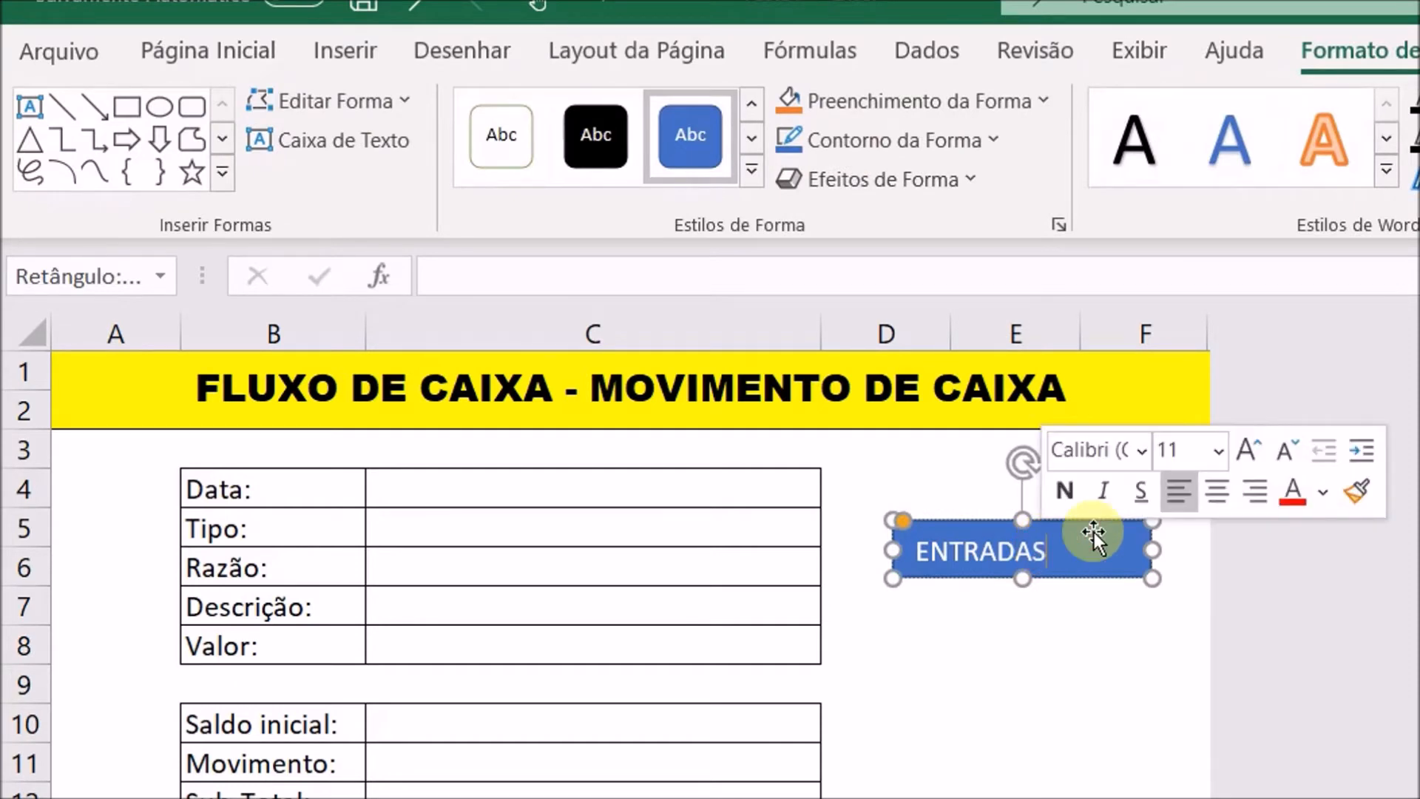
pyautogui.click(1213, 490)
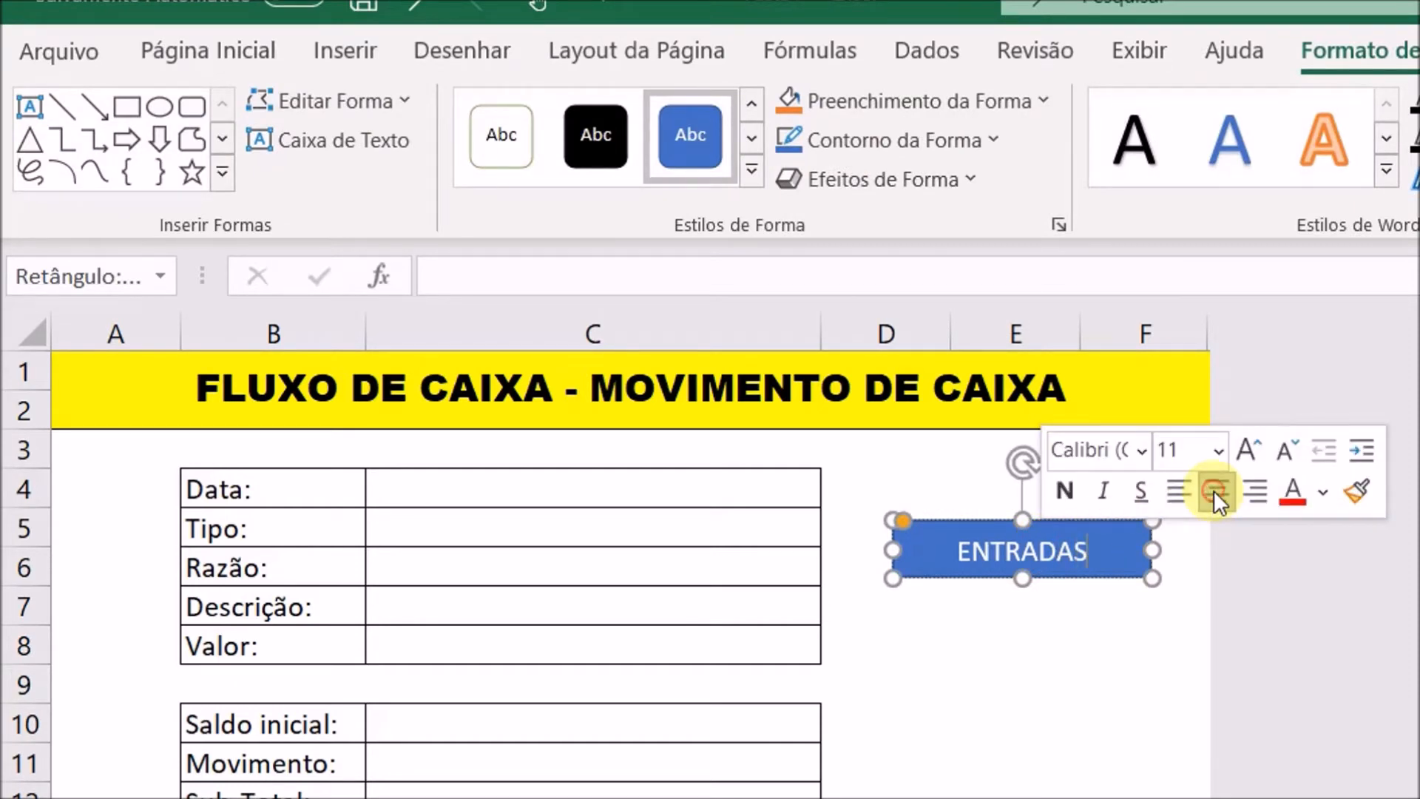
pyautogui.doubleClick(1046, 548)
pyautogui.click(1070, 503)
pyautogui.click(1021, 651)
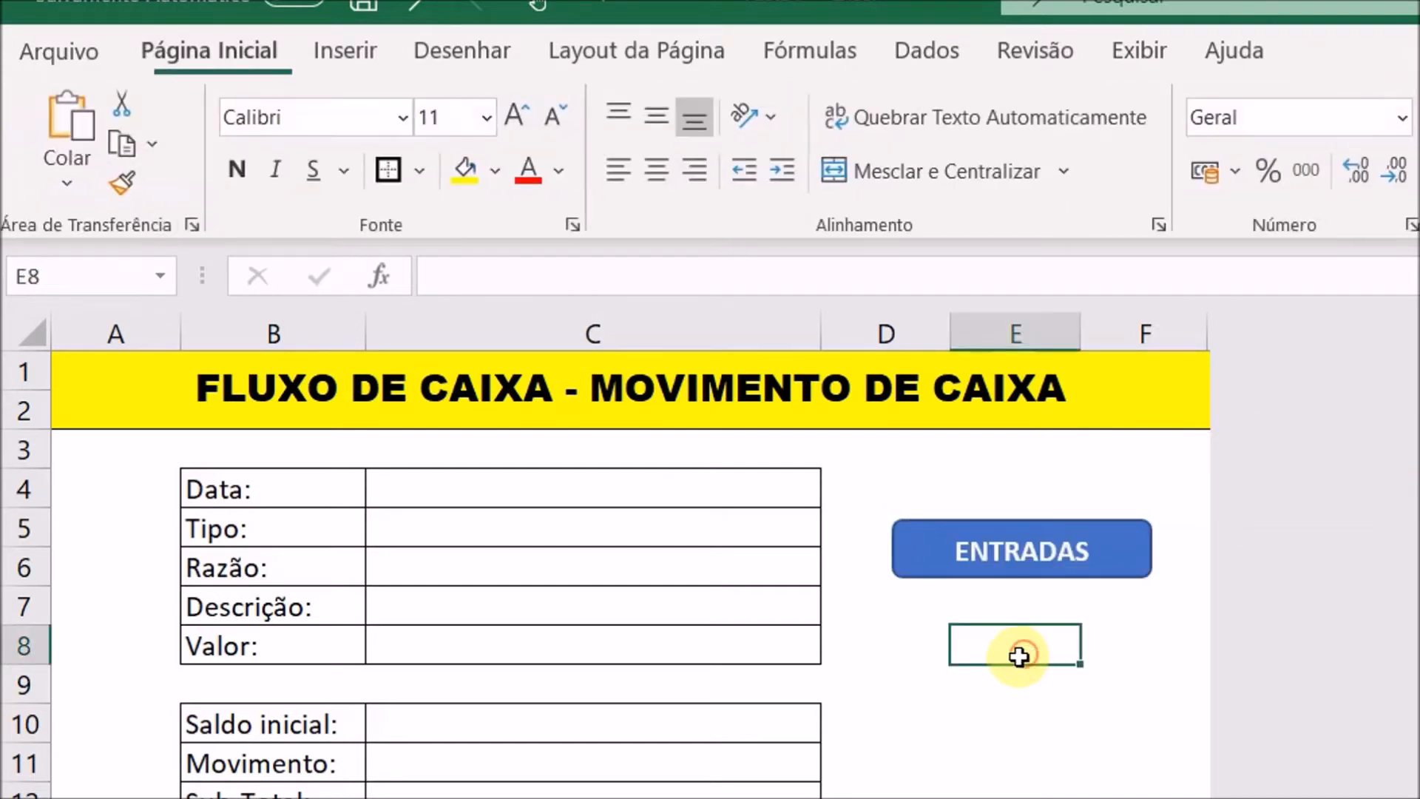
pyautogui.click(1067, 552)
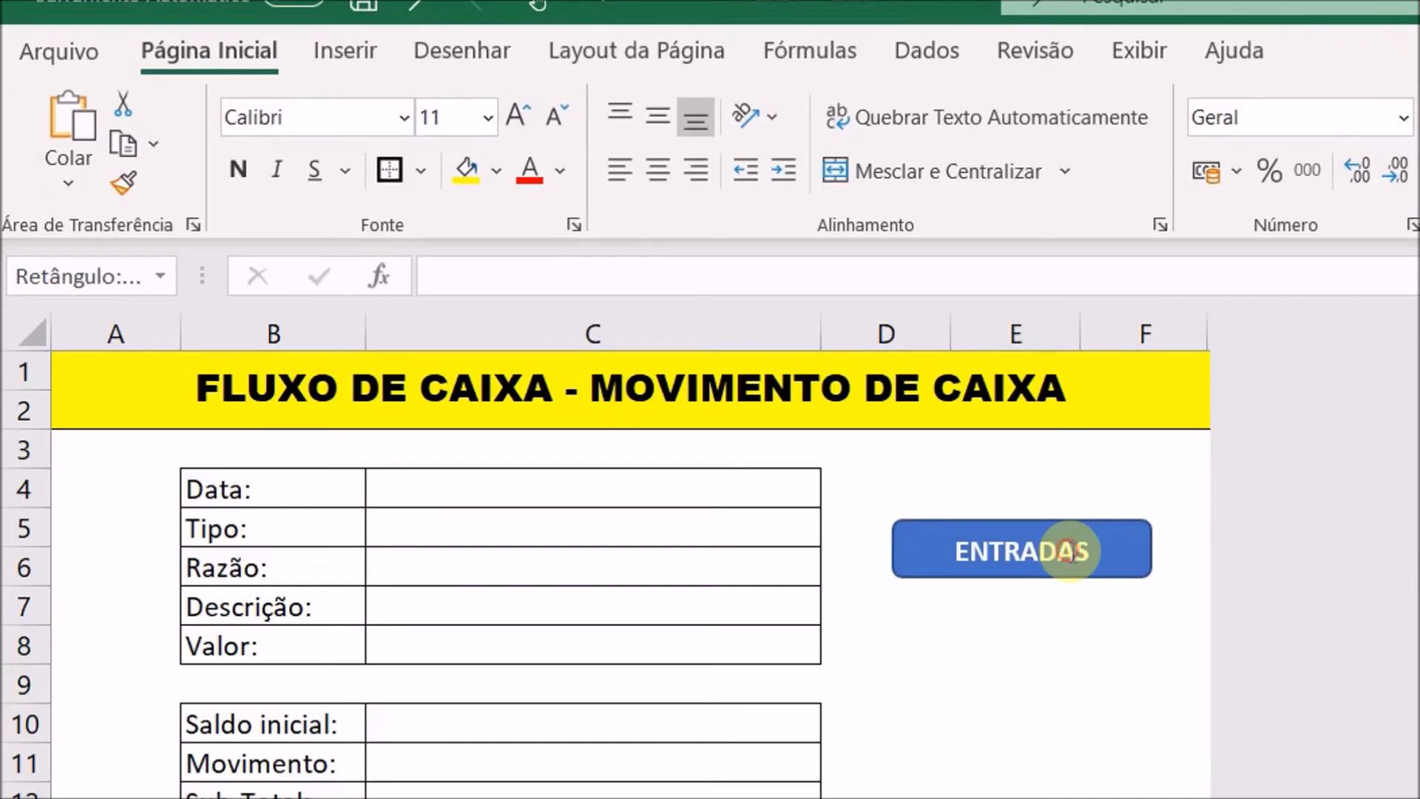
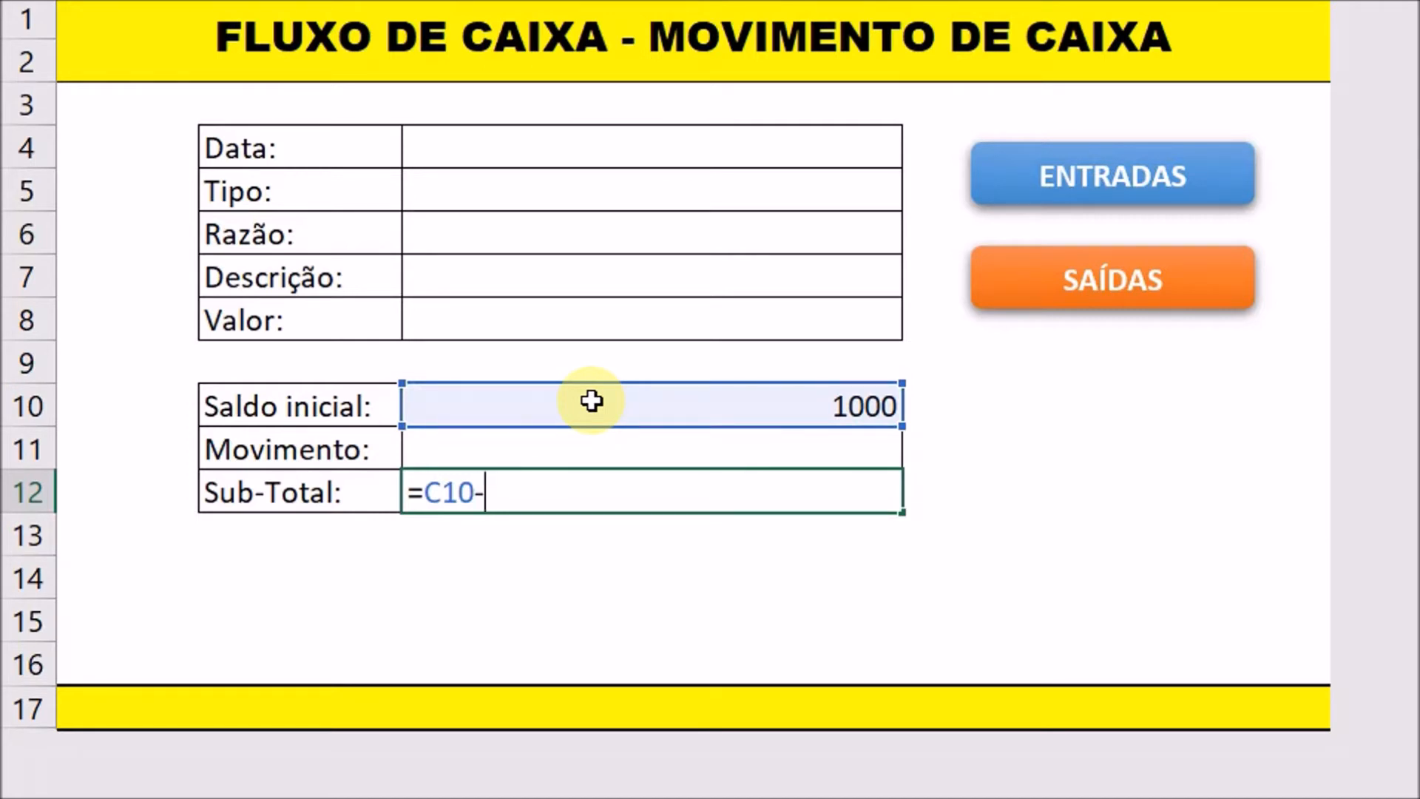
# Complete the Sub-Total formula in C12 as =C10+C11, replacing the minus operator with a plus
pyautogui.press('BackSpace')
pyautogui.write('+')
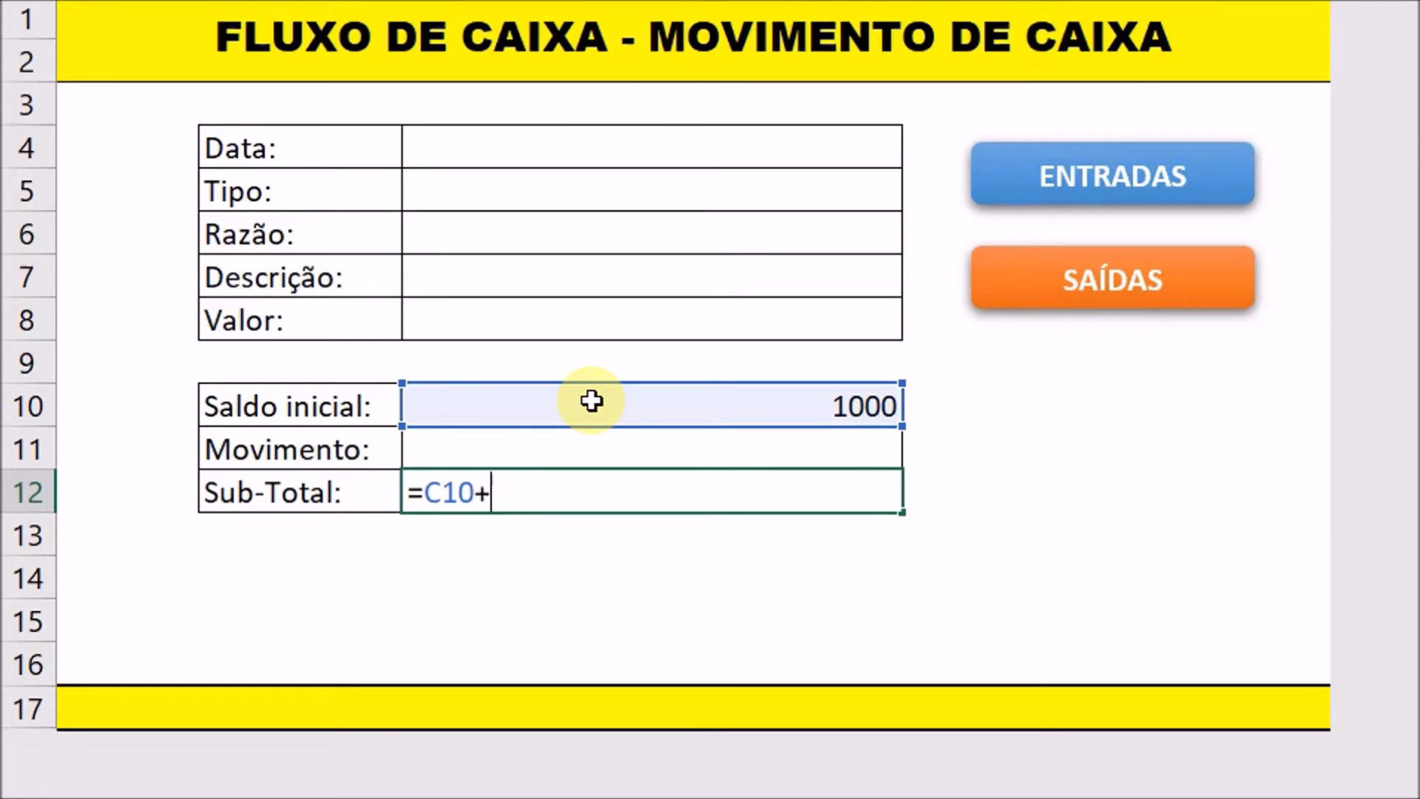
pyautogui.click(594, 451)
pyautogui.press('Return')
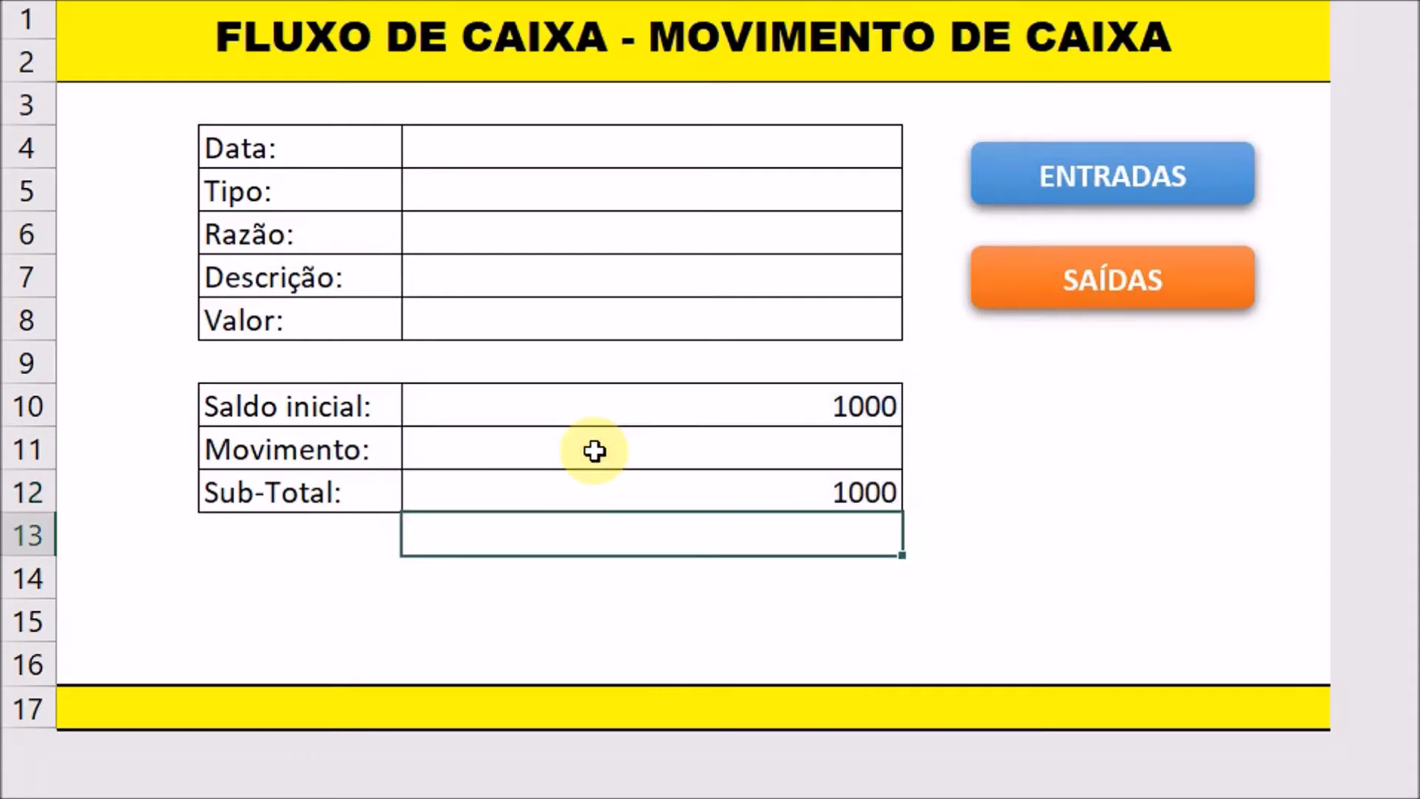
# Apply the accounting number format in R$ to the balance cells C10:C12
pyautogui.click(594, 451)
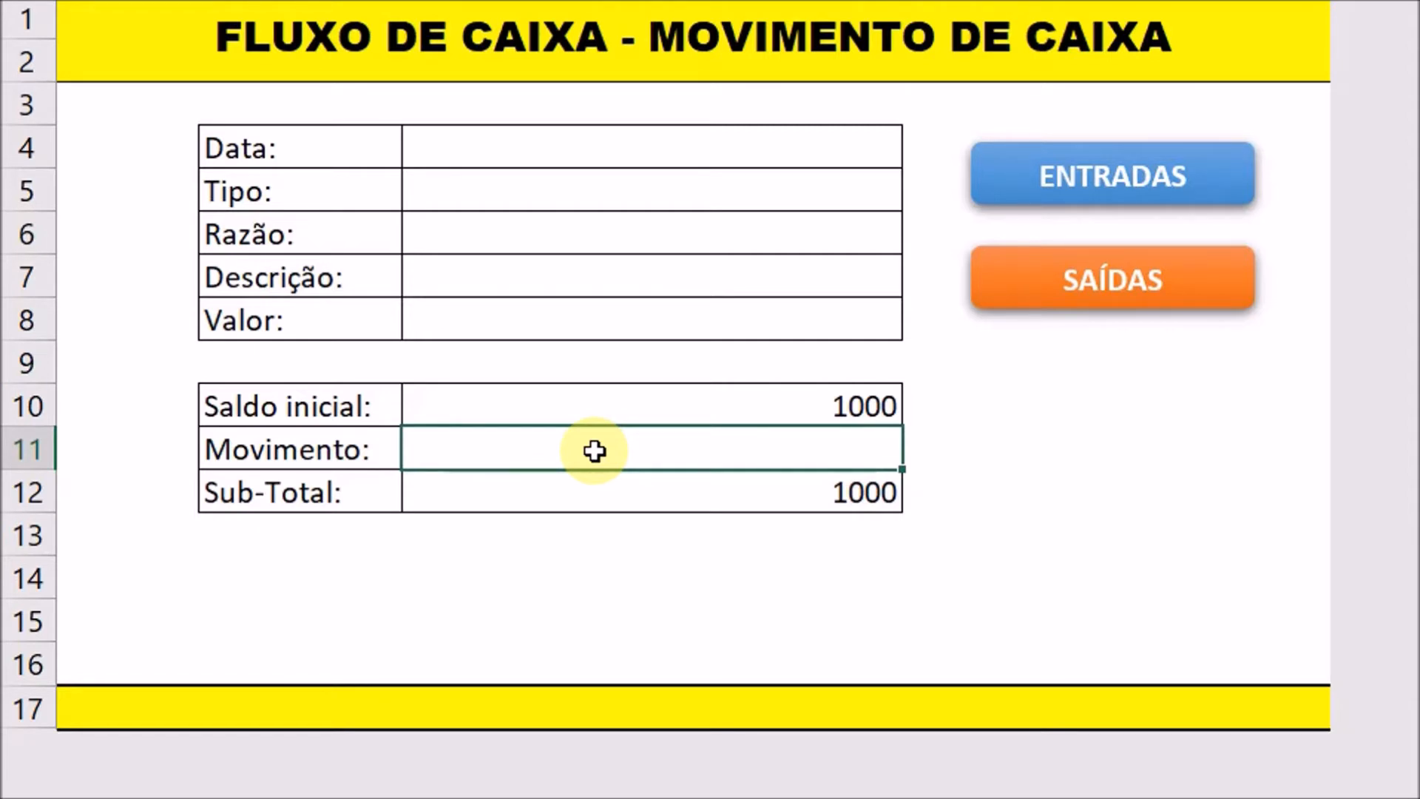
pyautogui.click(600, 404)
pyautogui.click(591, 449)
pyautogui.click(599, 413)
pyautogui.click(602, 441)
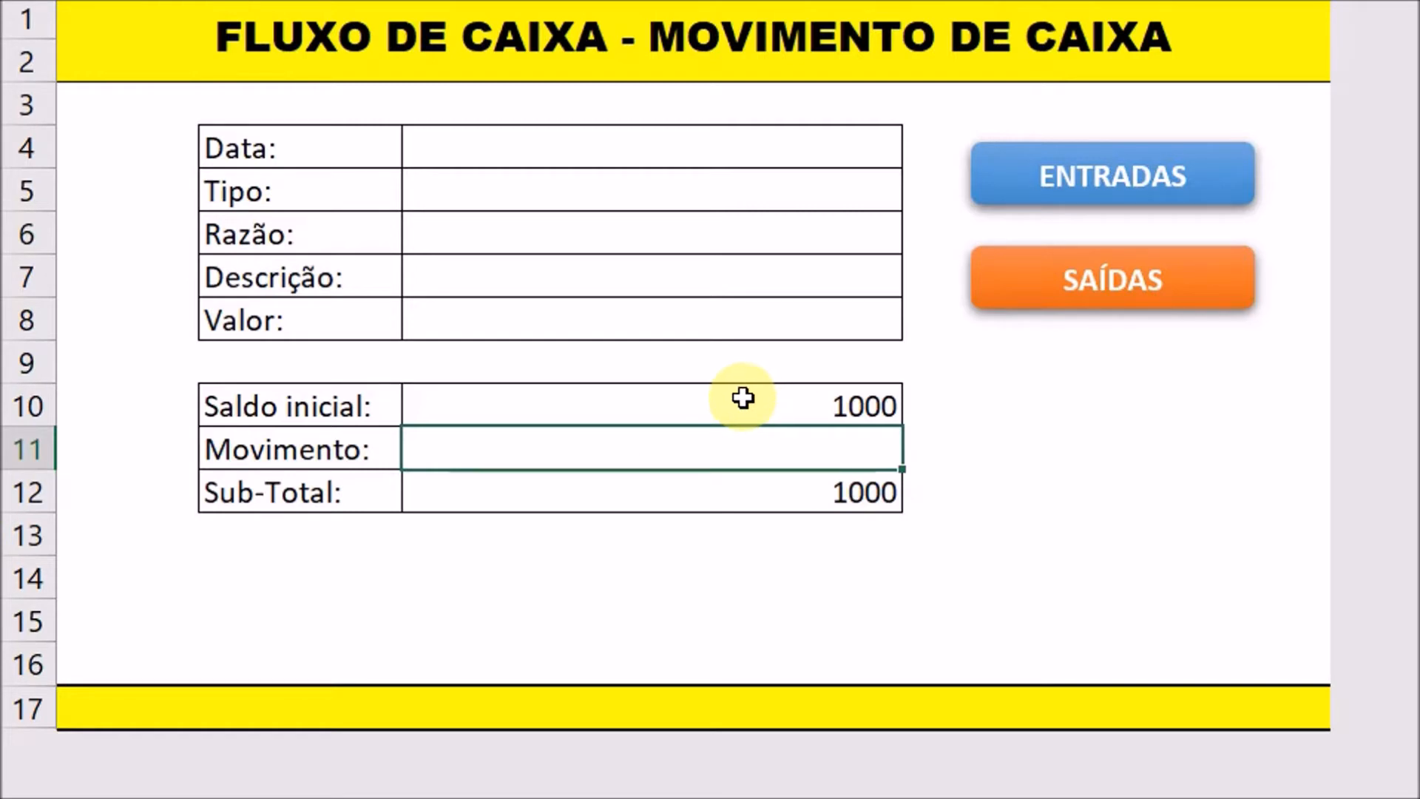
pyautogui.moveTo(743, 406); pyautogui.dragTo(735, 492)
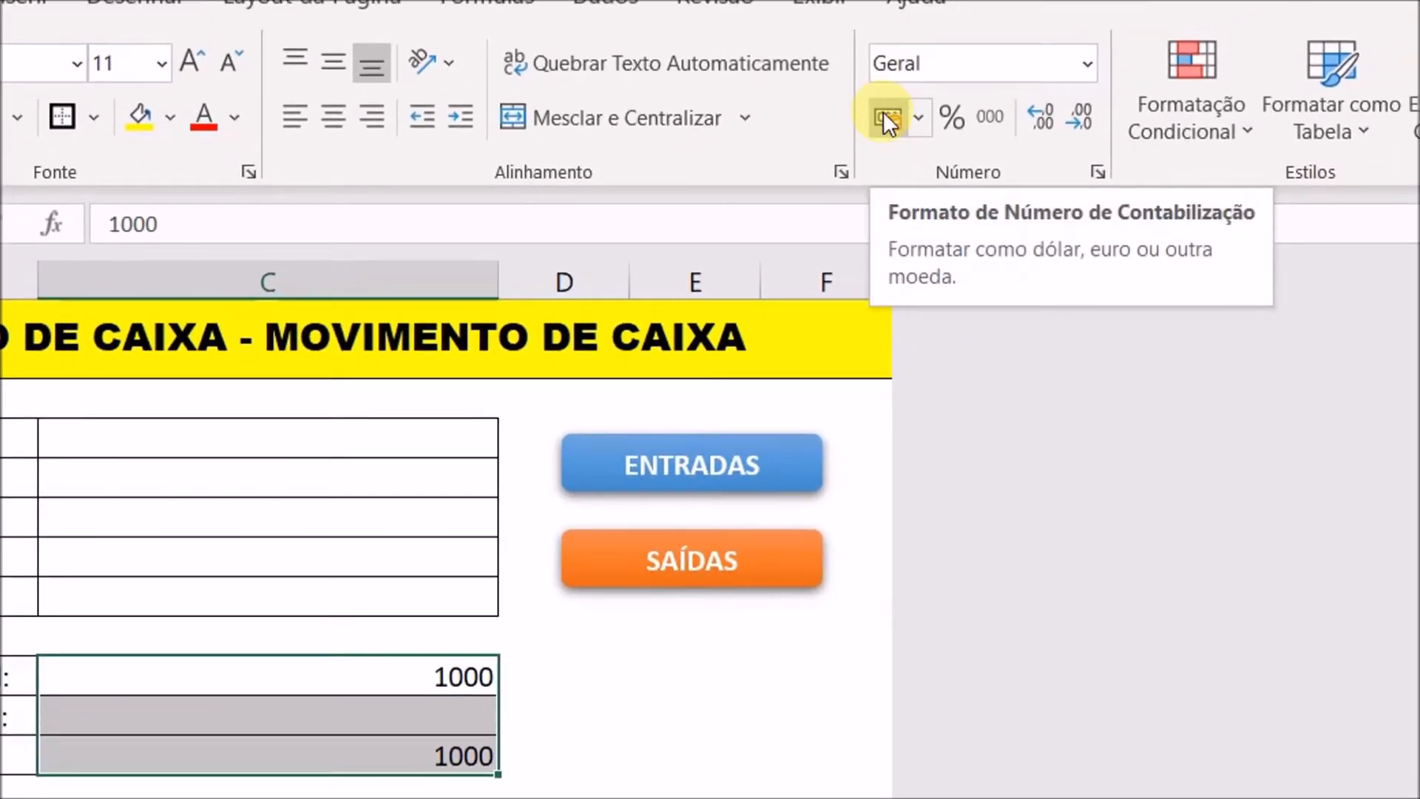
pyautogui.click(884, 114)
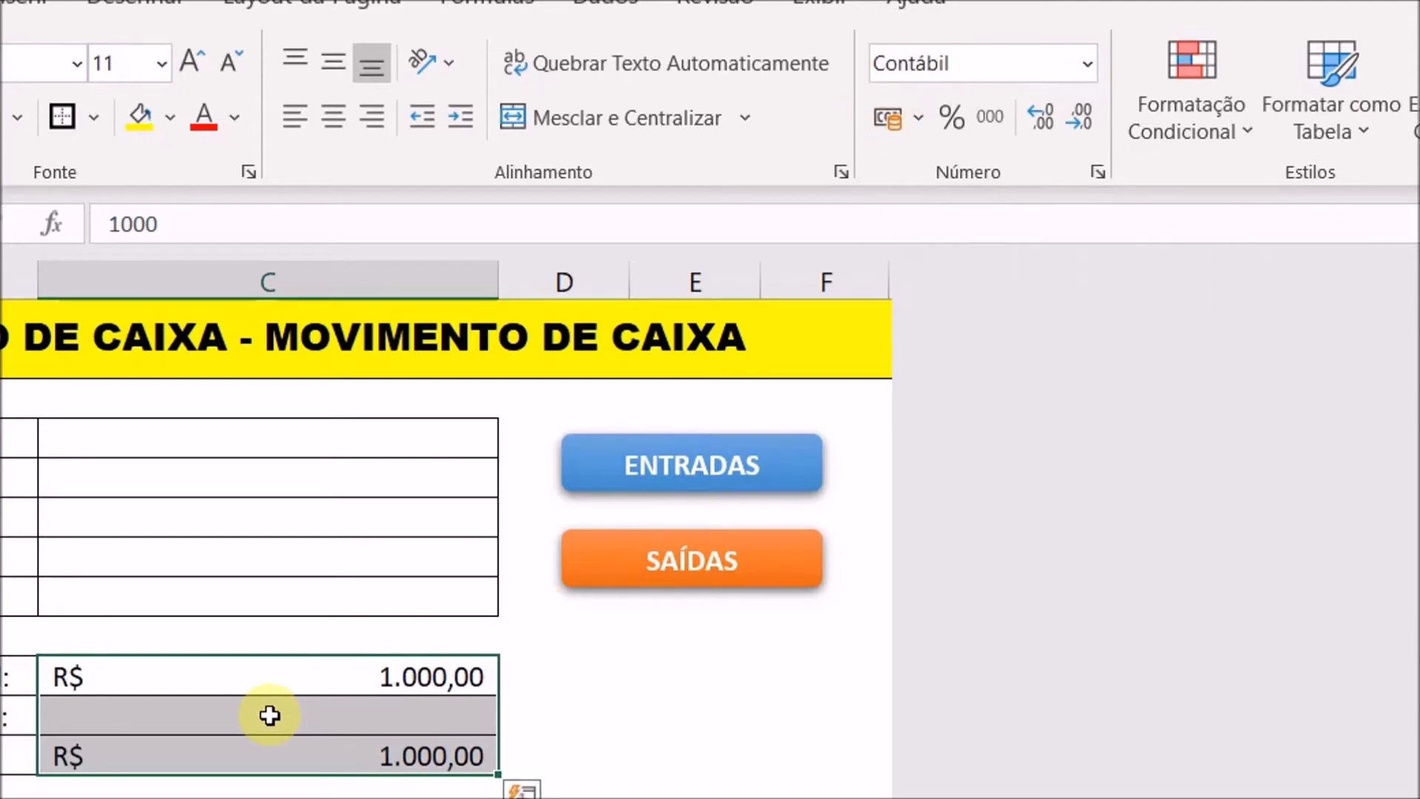
# Review the Saldo inicial, Movimento and Sub-Total cells C10:C12 in the balance block
pyautogui.click(270, 689)
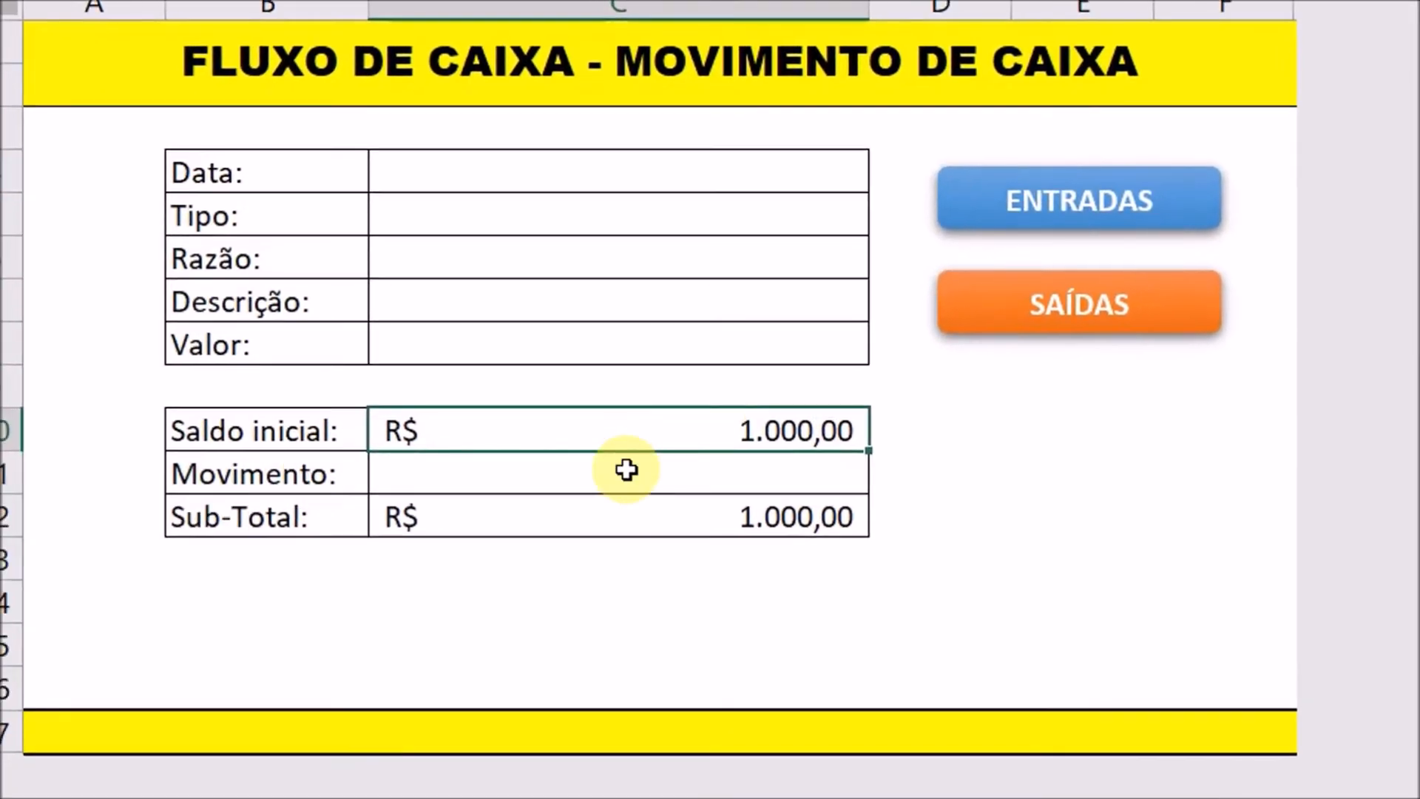
pyautogui.click(624, 469)
pyautogui.click(618, 522)
pyautogui.click(457, 439)
pyautogui.click(471, 469)
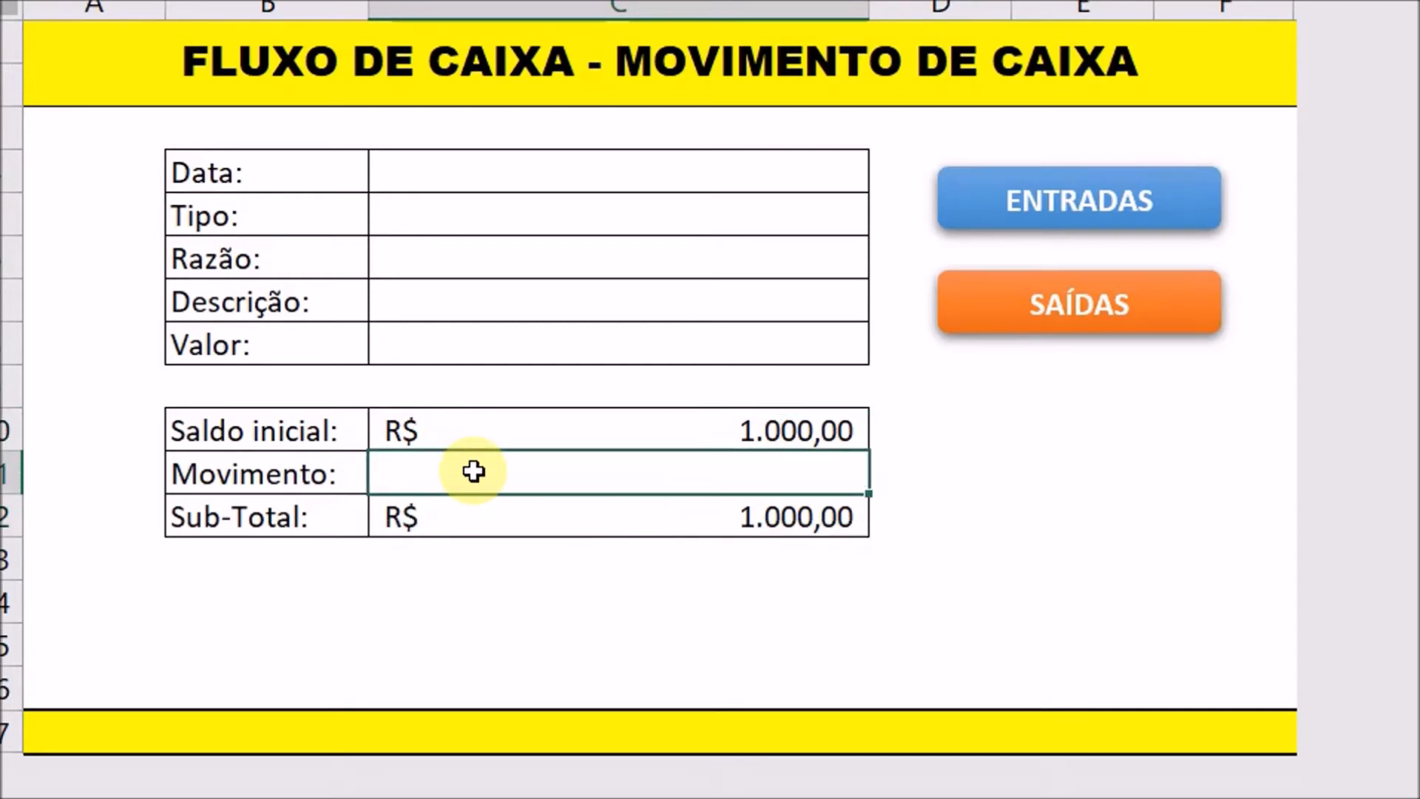
pyautogui.click(492, 519)
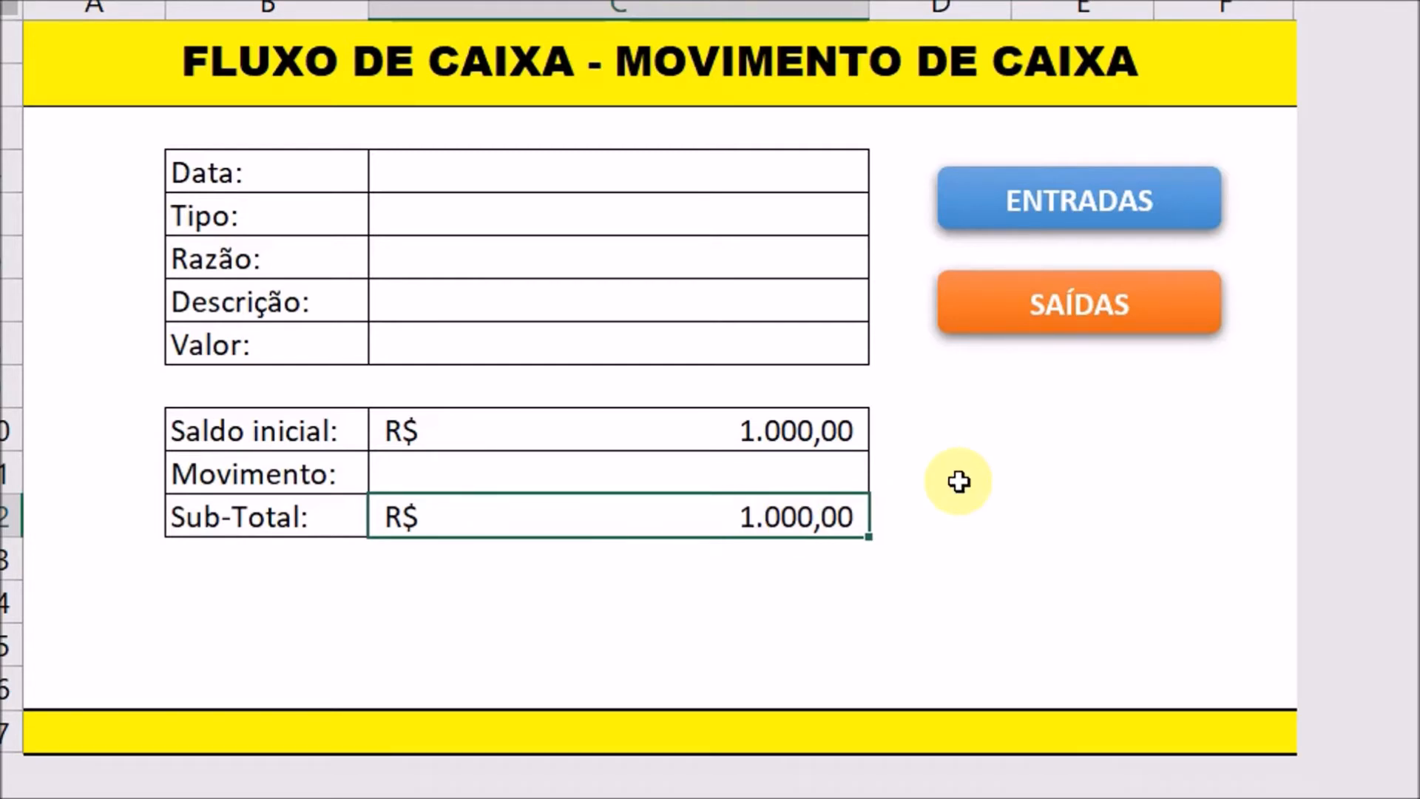
pyautogui.click(732, 479)
pyautogui.click(710, 430)
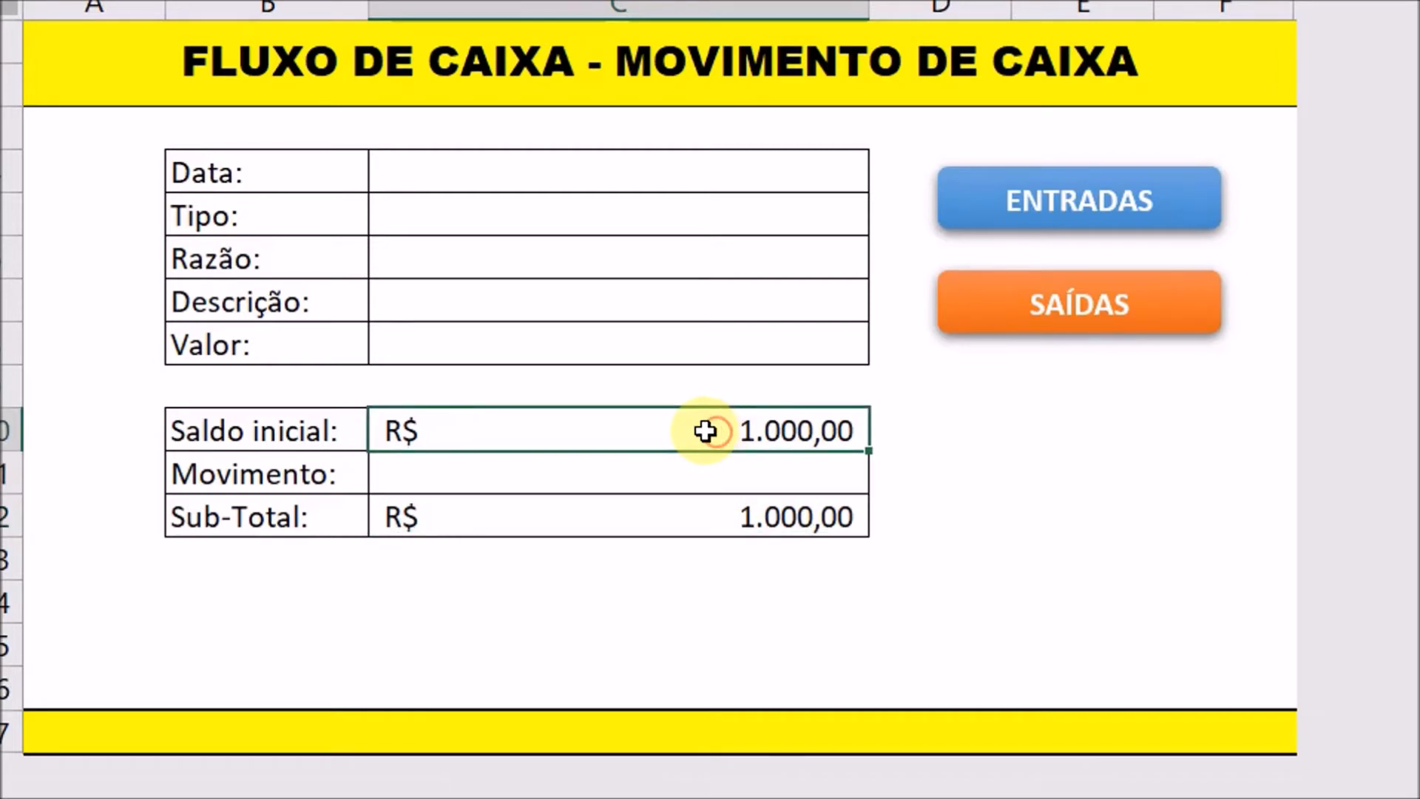
pyautogui.click(682, 468)
pyautogui.click(663, 513)
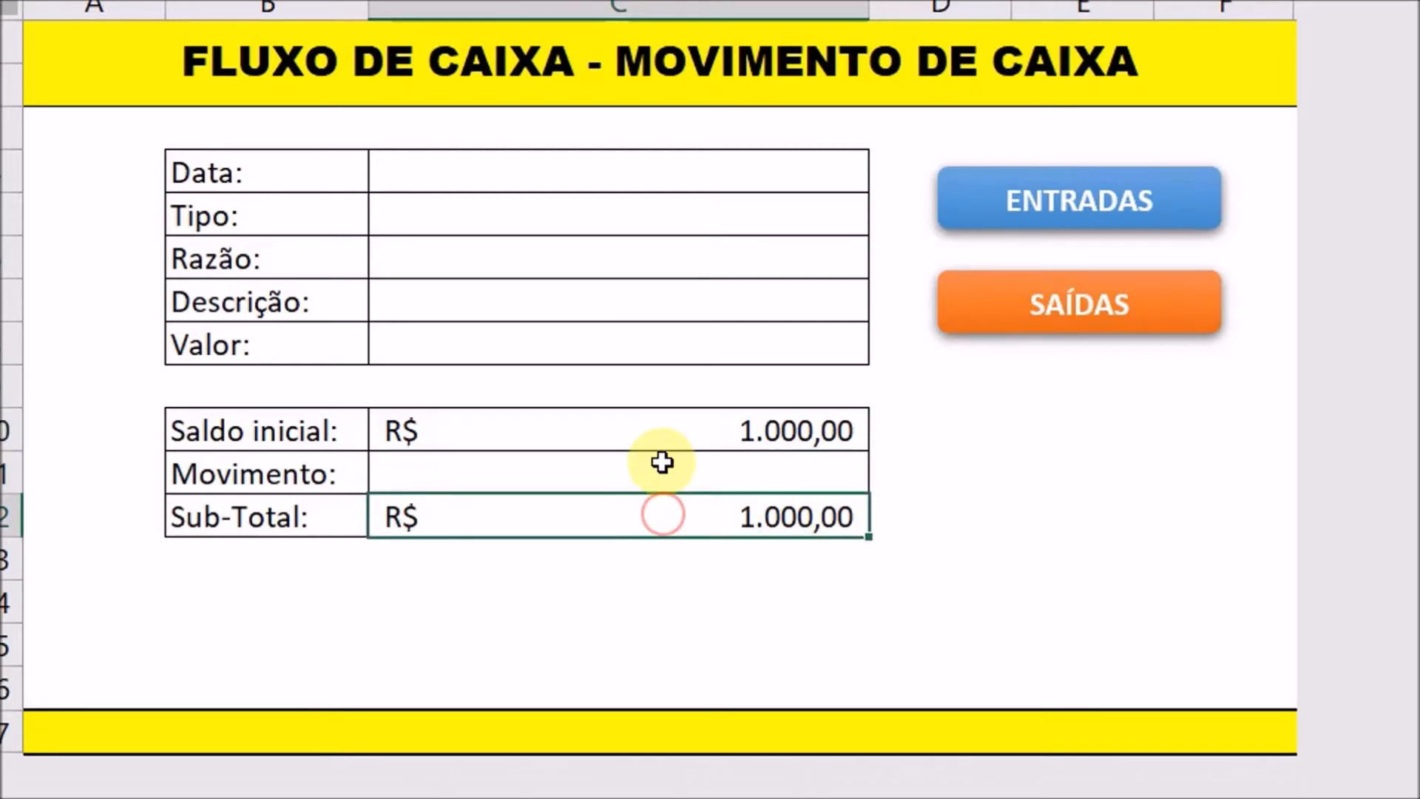
pyautogui.click(664, 435)
pyautogui.click(665, 469)
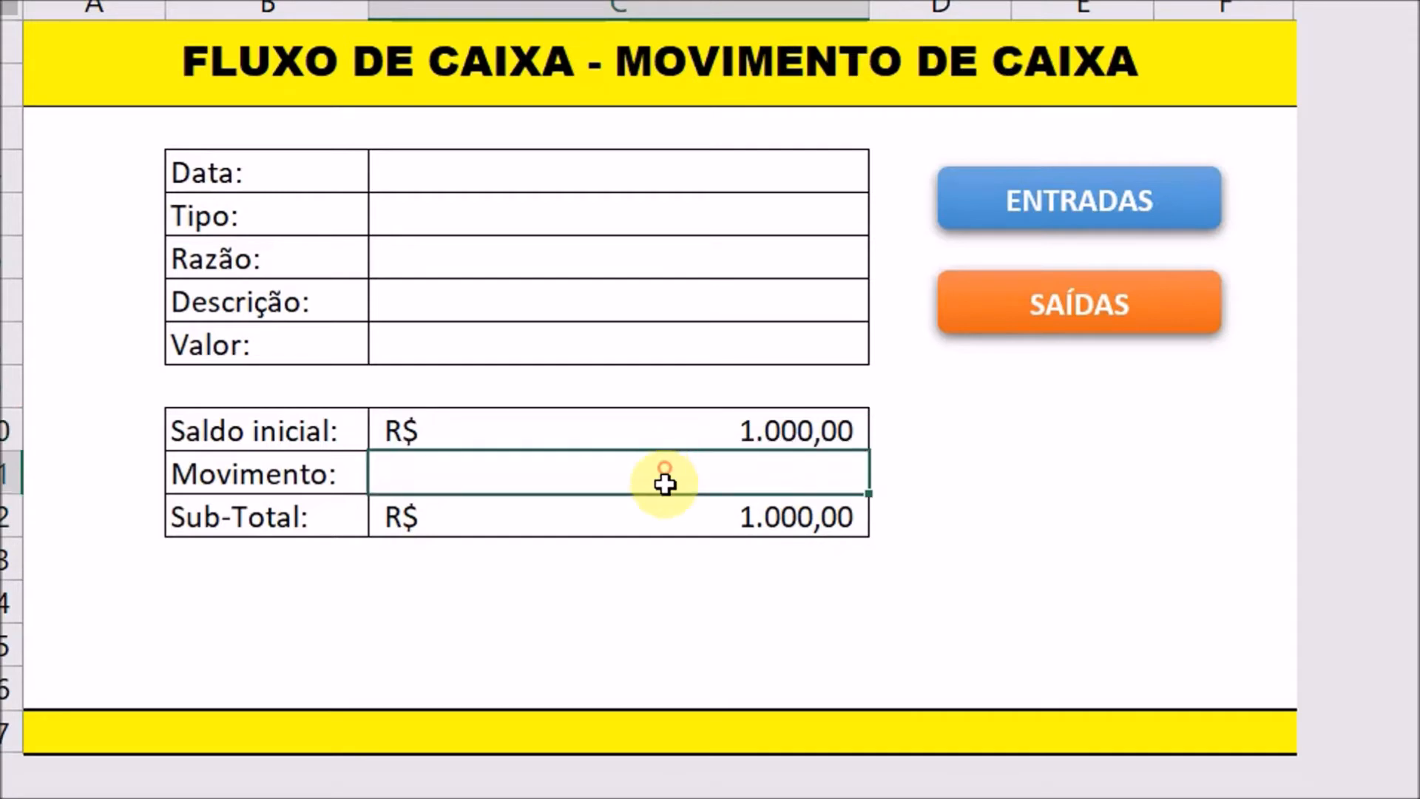
pyautogui.click(650, 512)
pyautogui.click(650, 472)
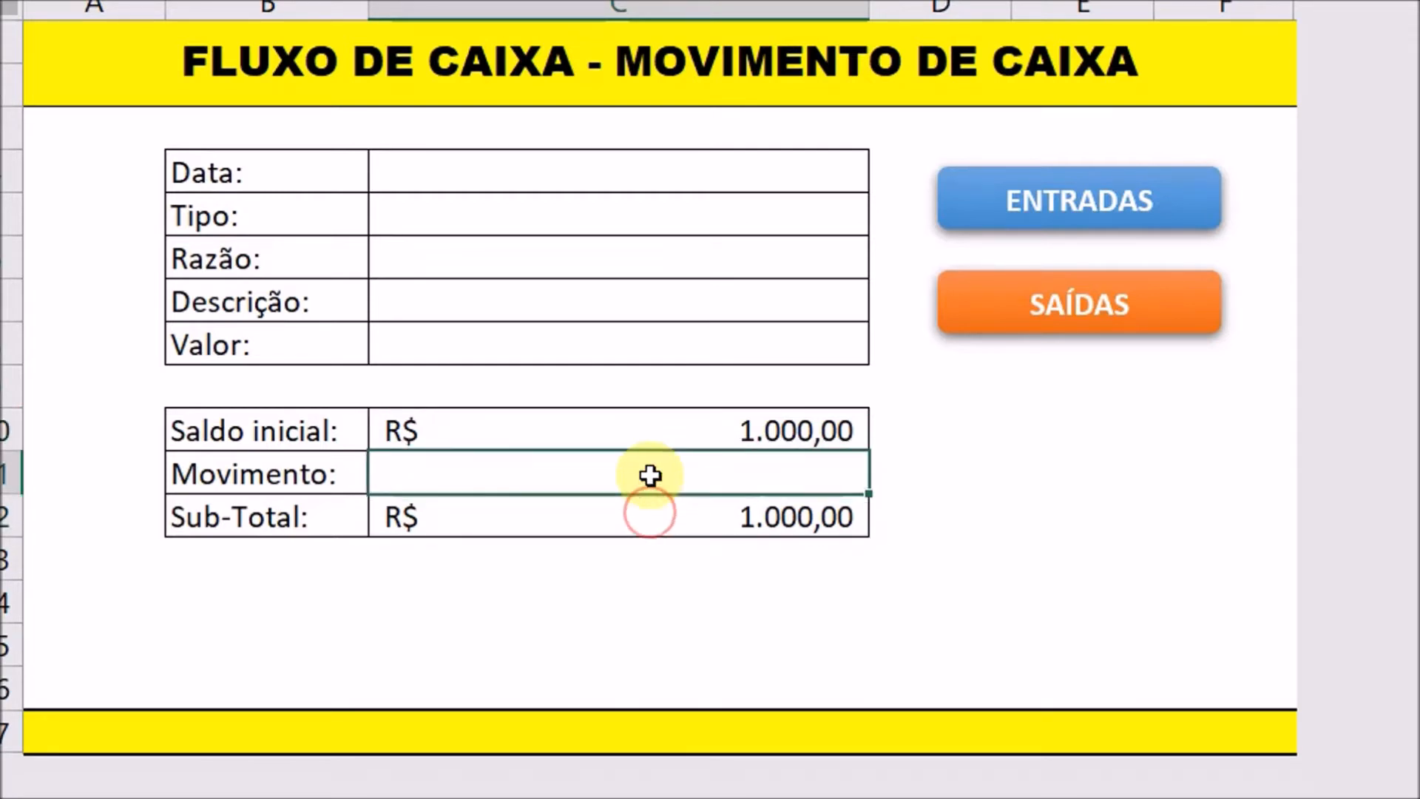
pyautogui.click(649, 430)
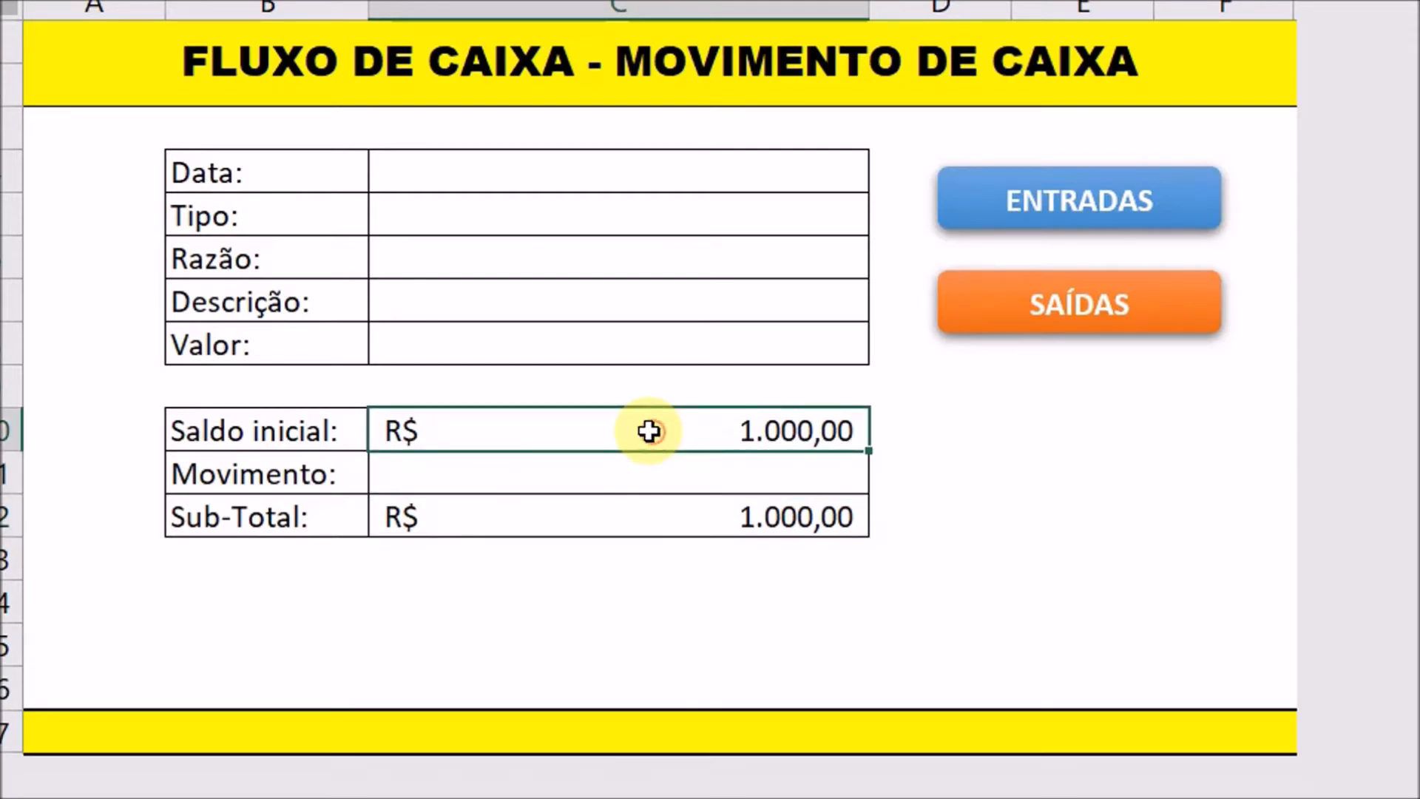
pyautogui.click(650, 471)
pyautogui.click(650, 513)
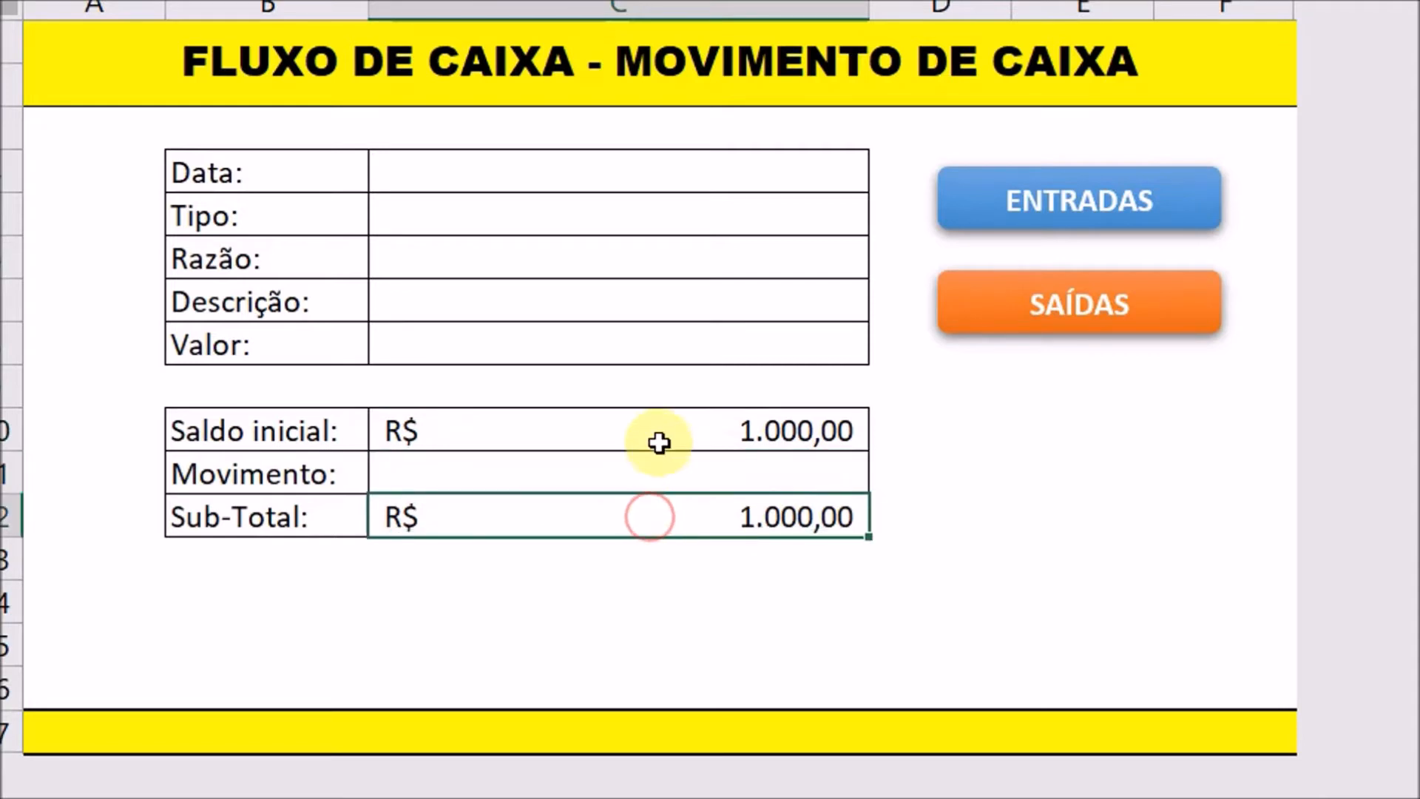
pyautogui.click(656, 424)
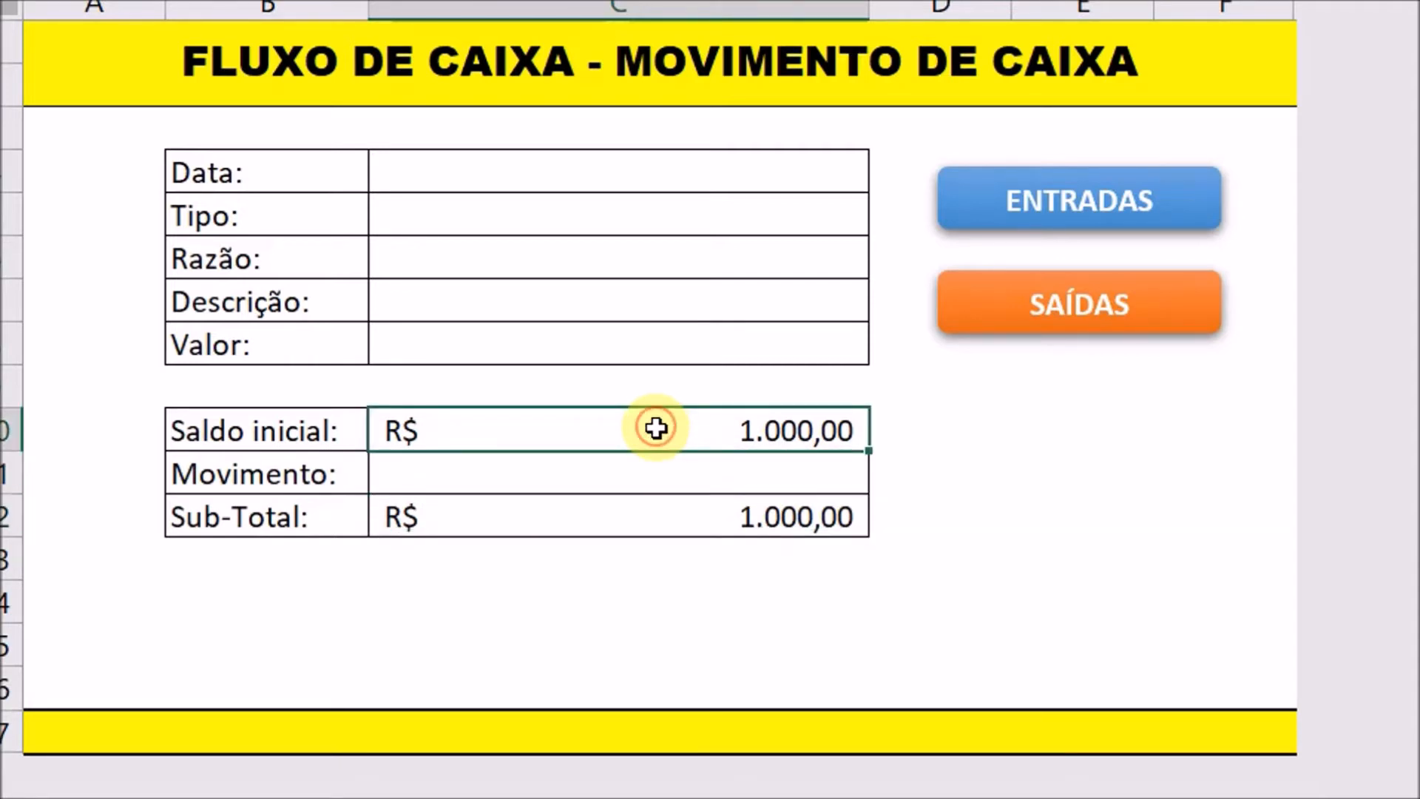
# Create a conditional formatting rule on C10:C12 for cells whose value is greater than or equal to 0
pyautogui.moveTo(658, 449); pyautogui.dragTo(656, 520)
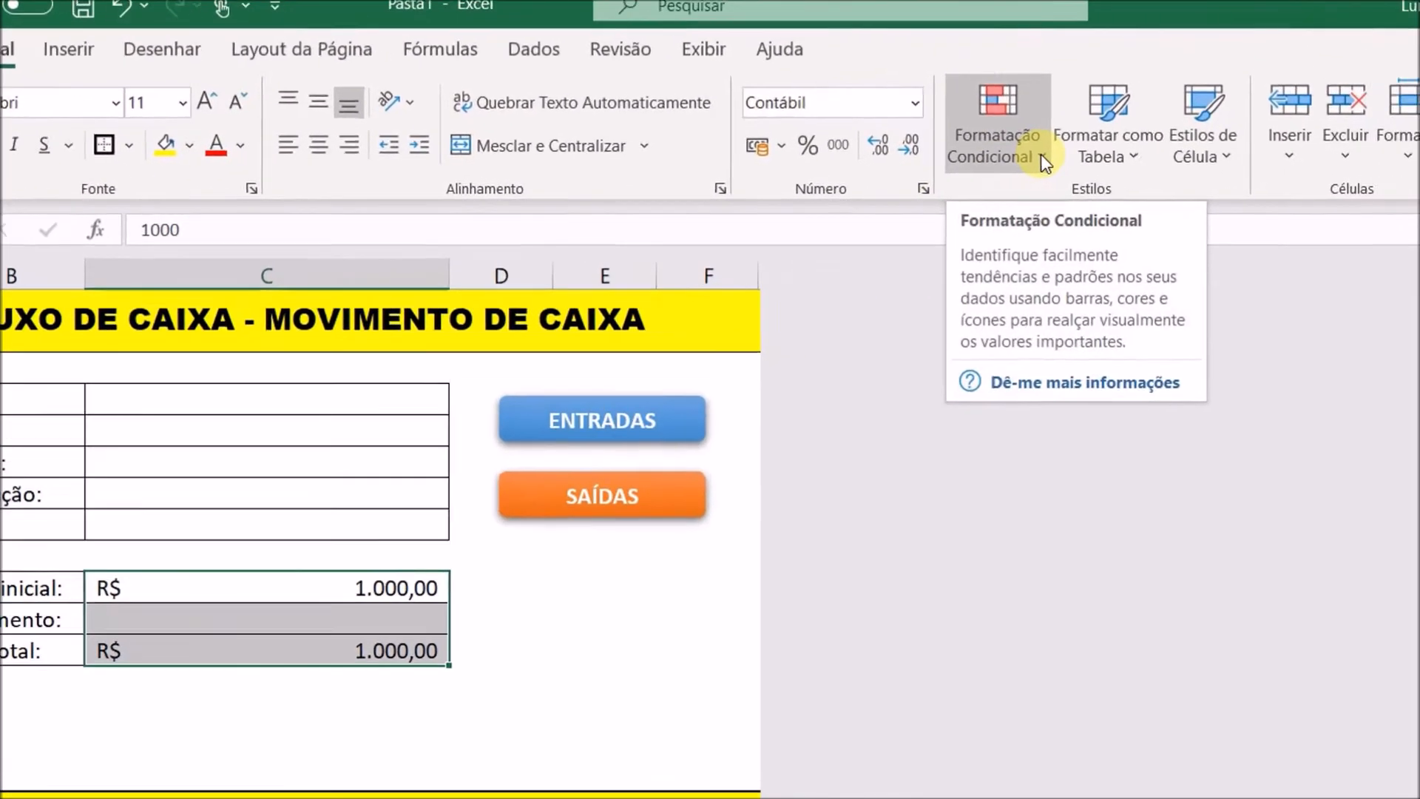
pyautogui.click(1041, 153)
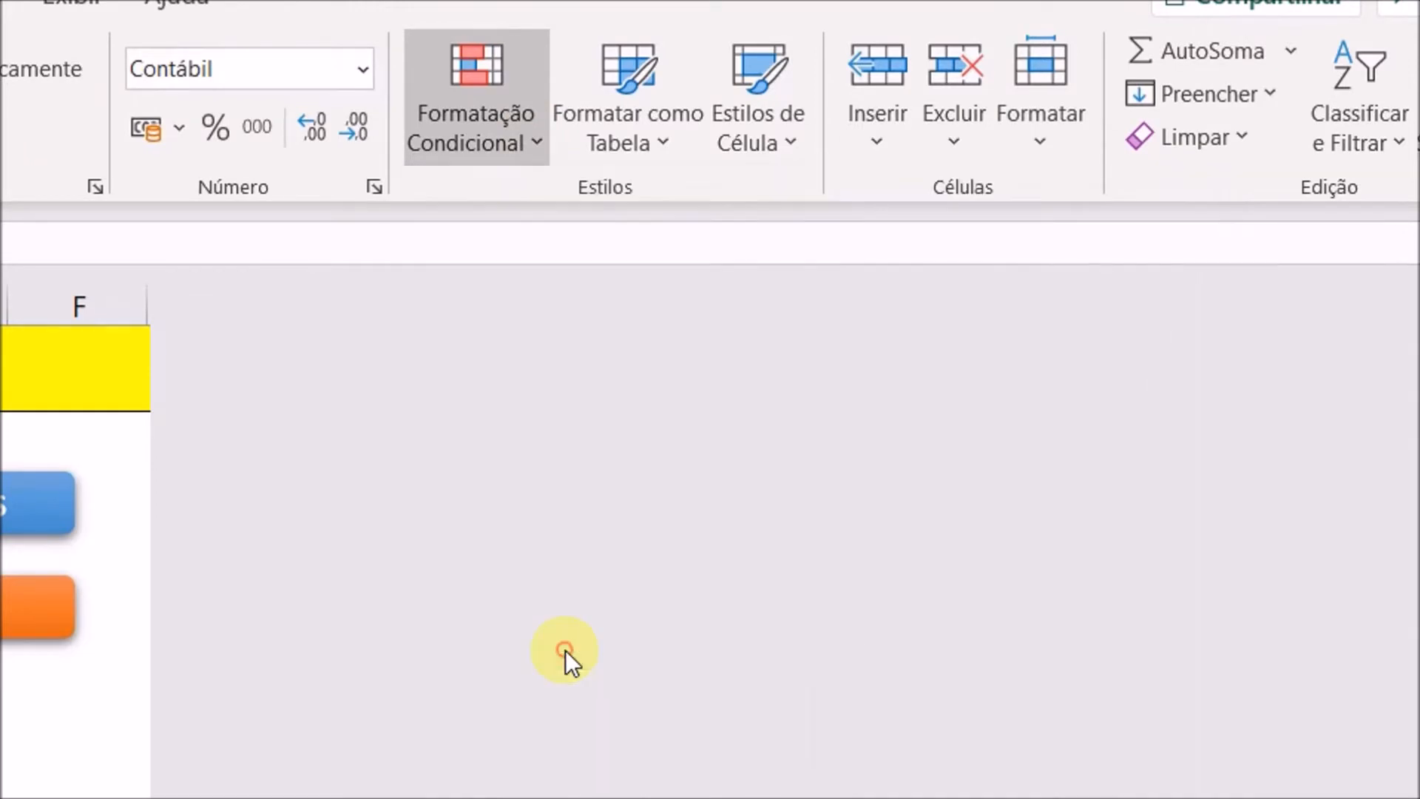
pyautogui.click(565, 650)
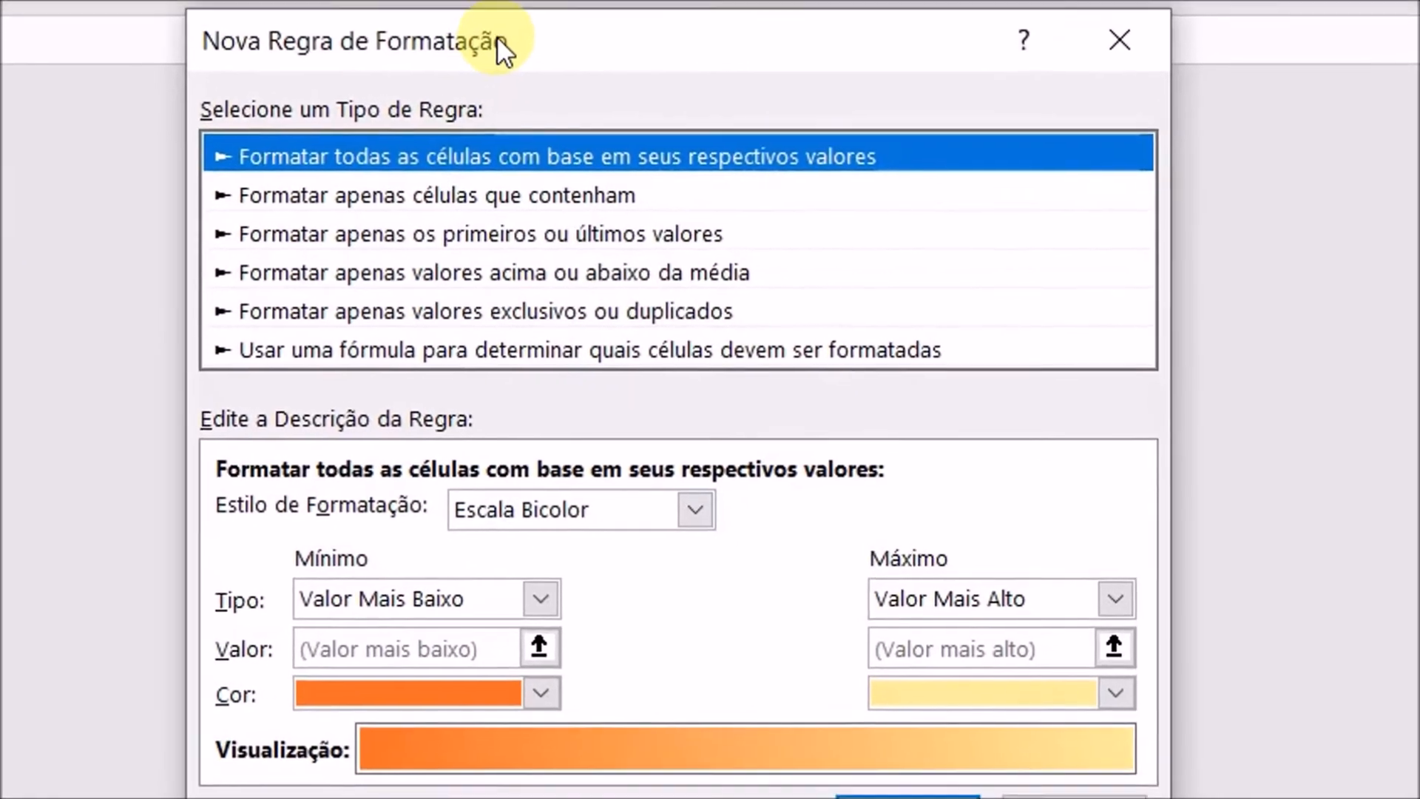
pyautogui.moveTo(495, 35); pyautogui.dragTo(343, 99)
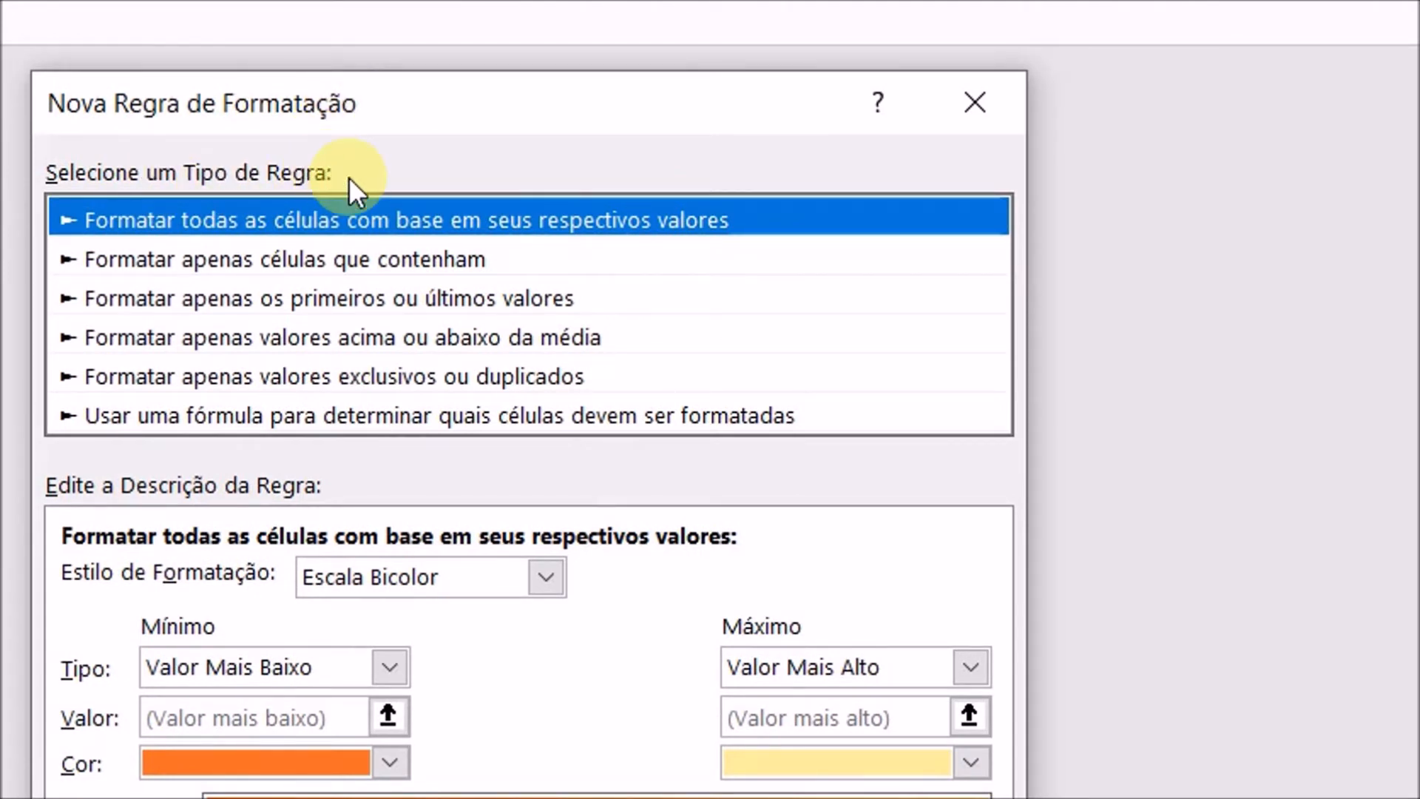
pyautogui.click(284, 263)
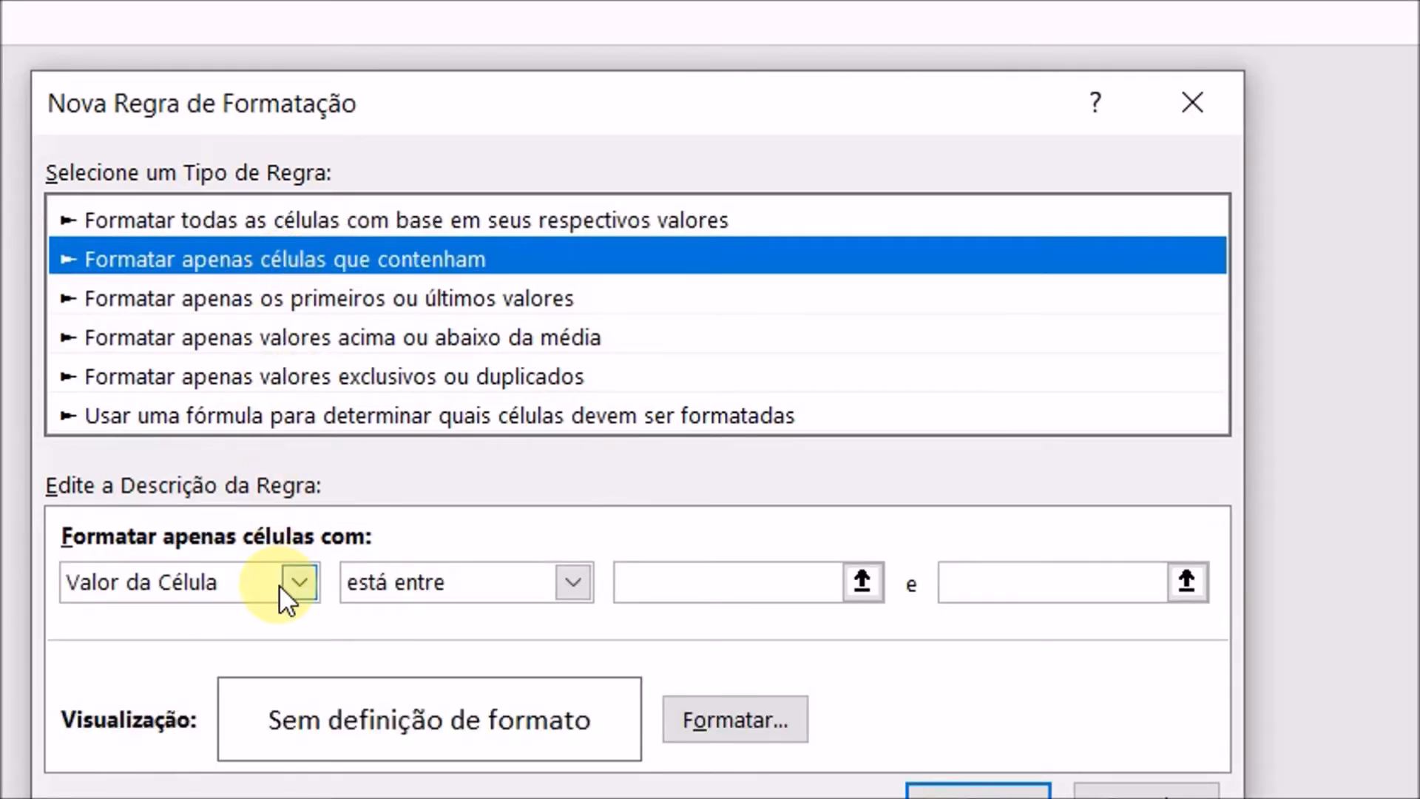
pyautogui.click(575, 583)
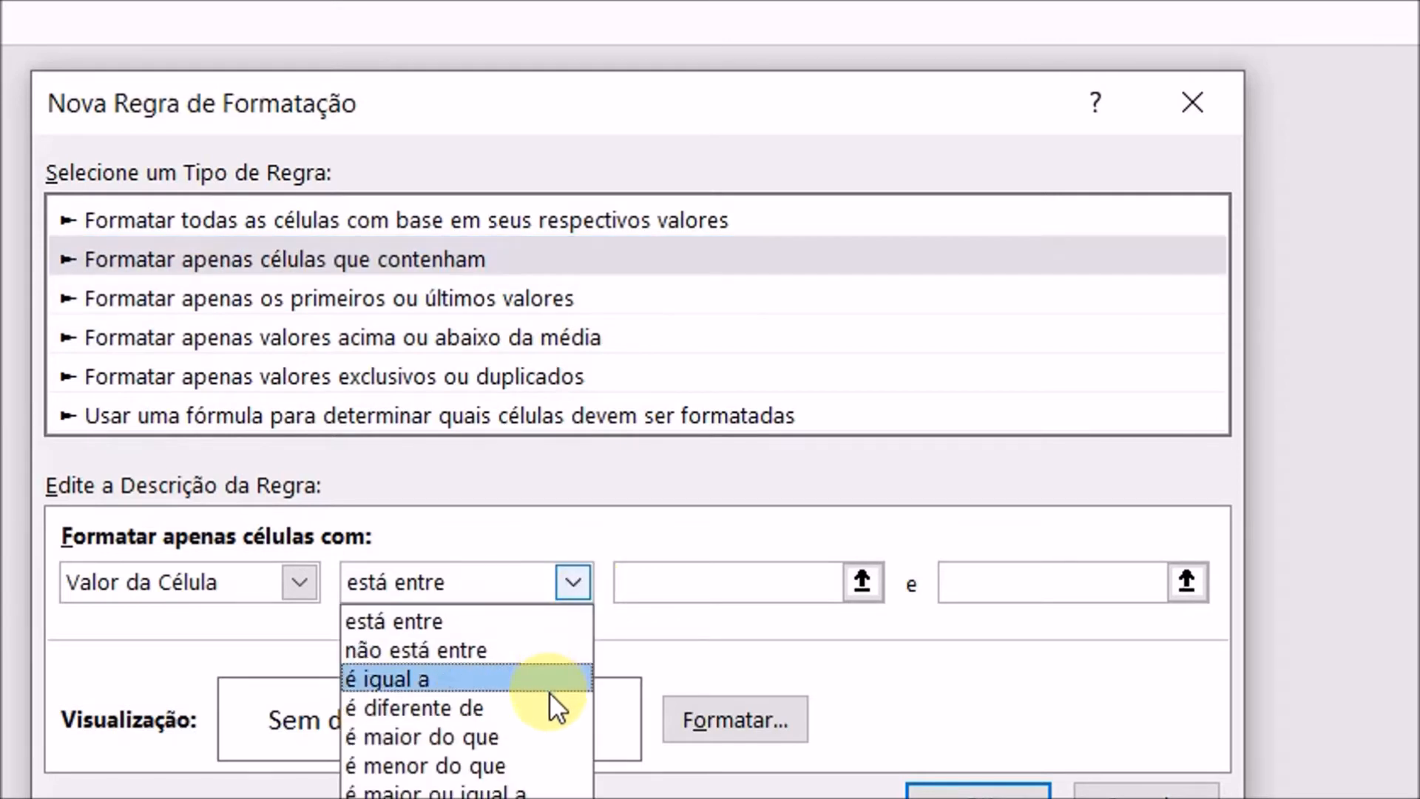
pyautogui.click(544, 733)
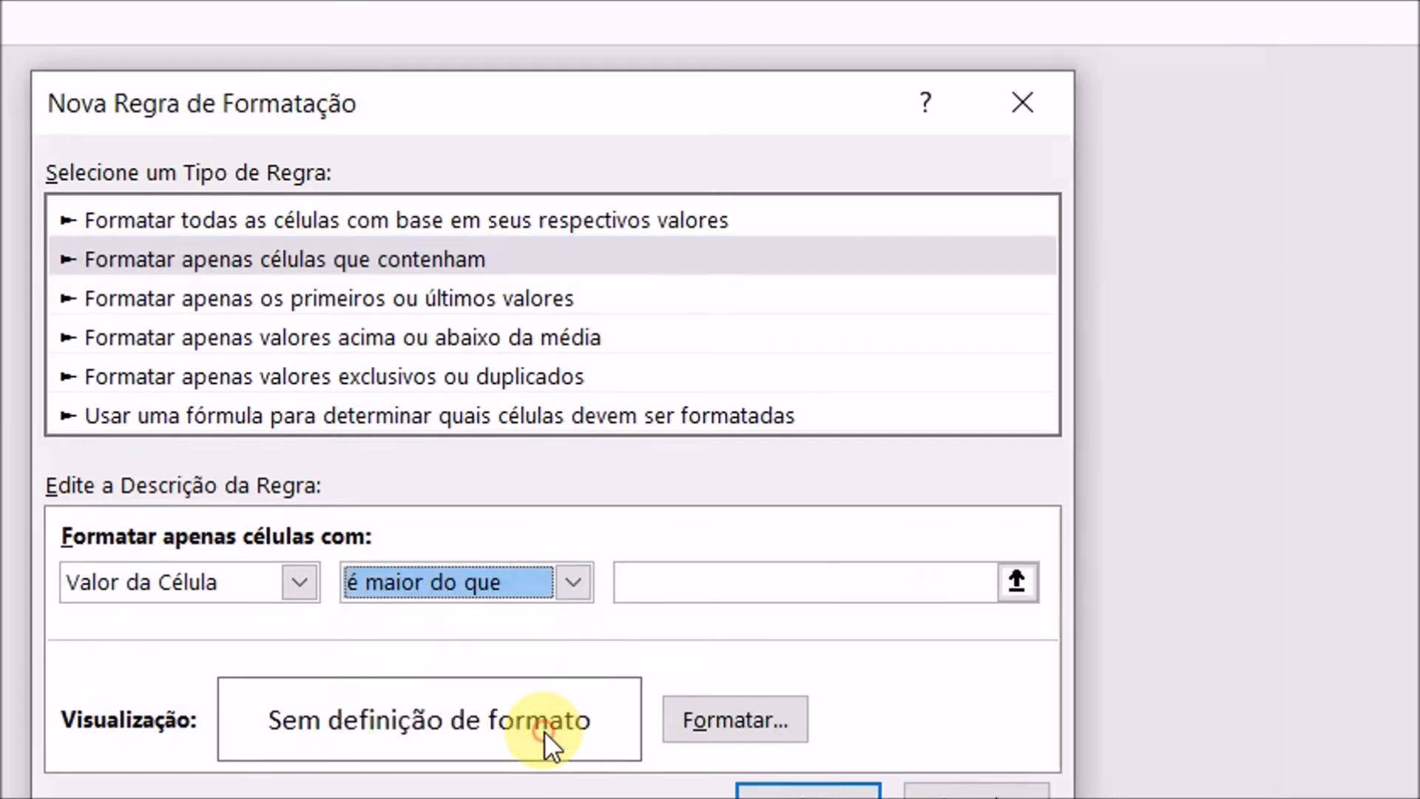
pyautogui.click(663, 586)
pyautogui.write('0')
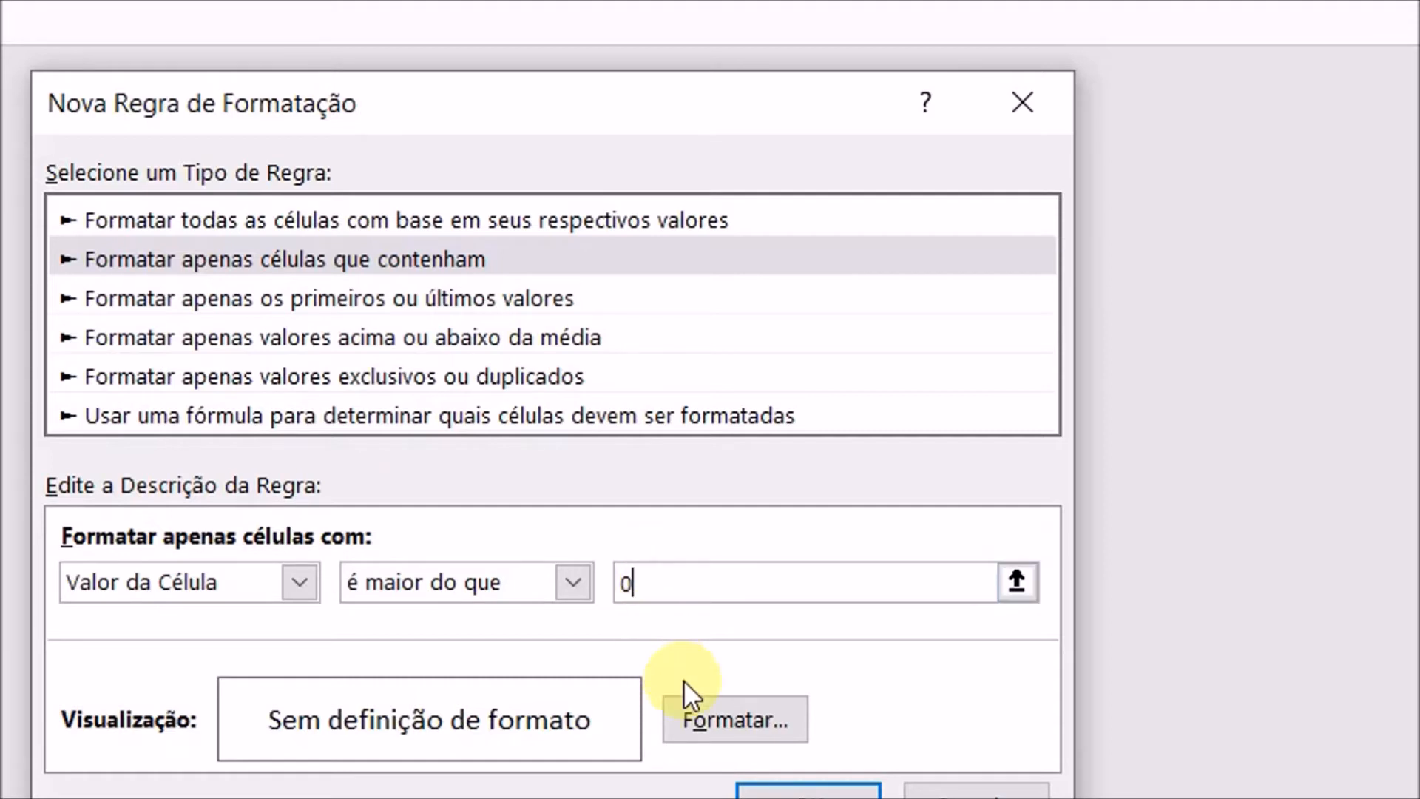
pyautogui.click(574, 582)
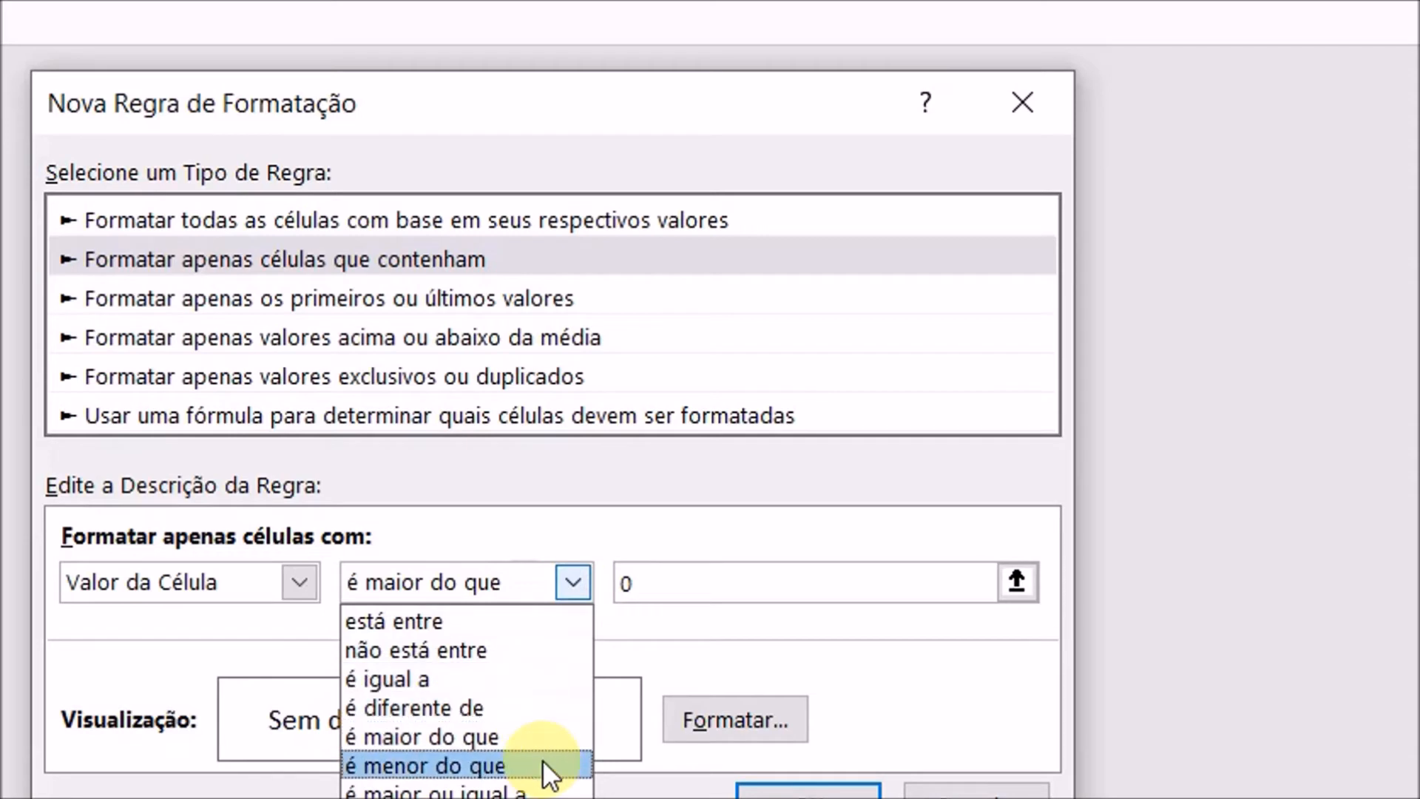
pyautogui.click(544, 791)
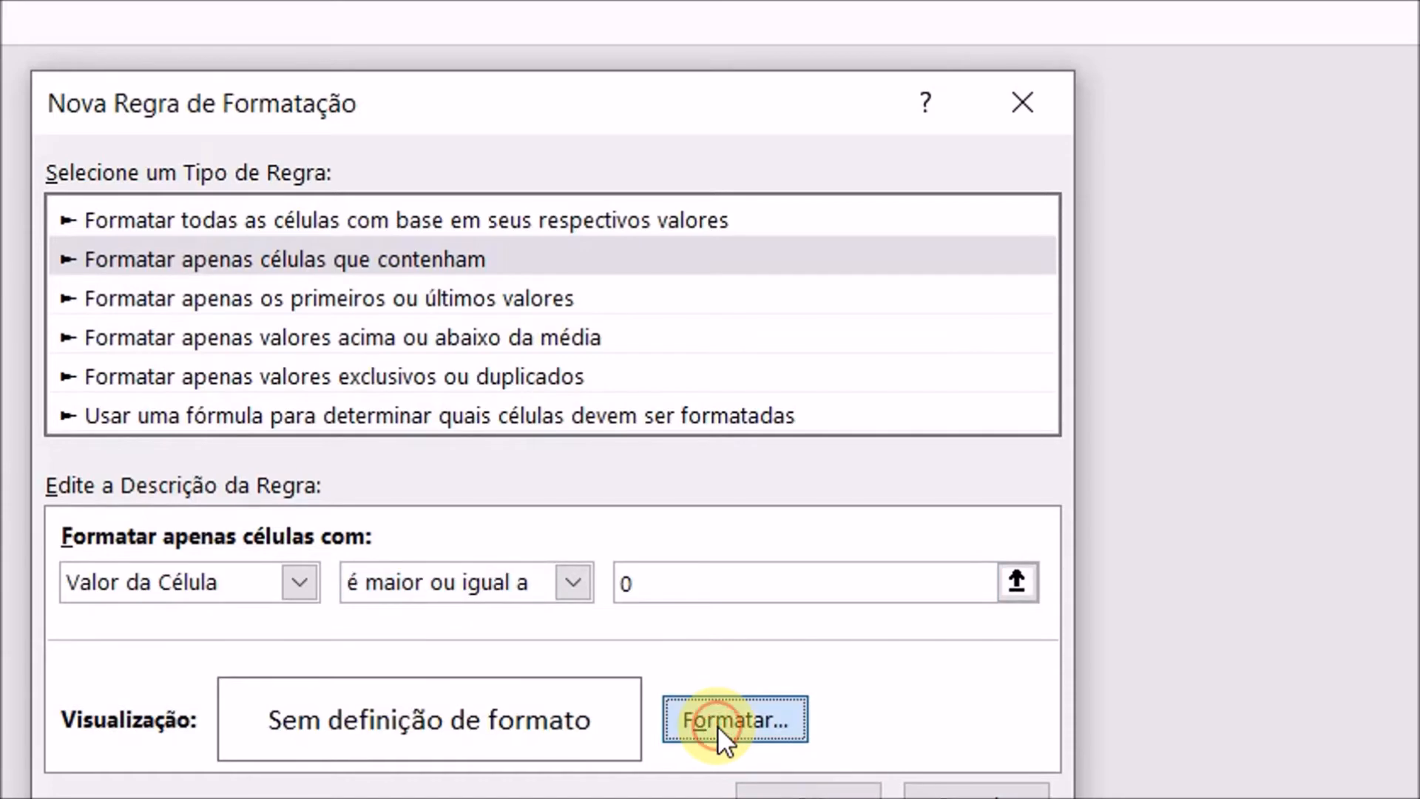
# Give the rule for values of 0 or more a bold, dark blue font and apply it to C10:C12
pyautogui.click(717, 726)
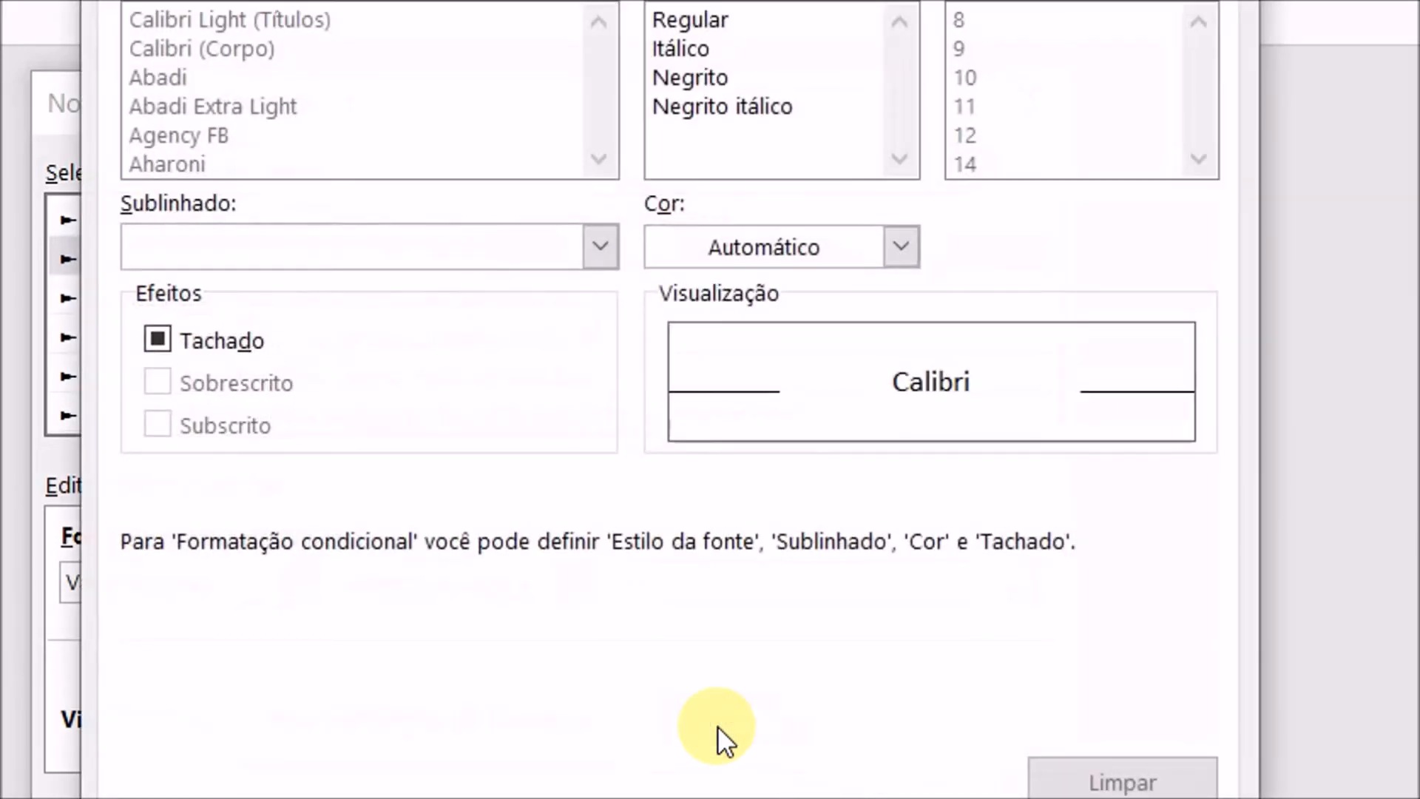
pyautogui.click(685, 80)
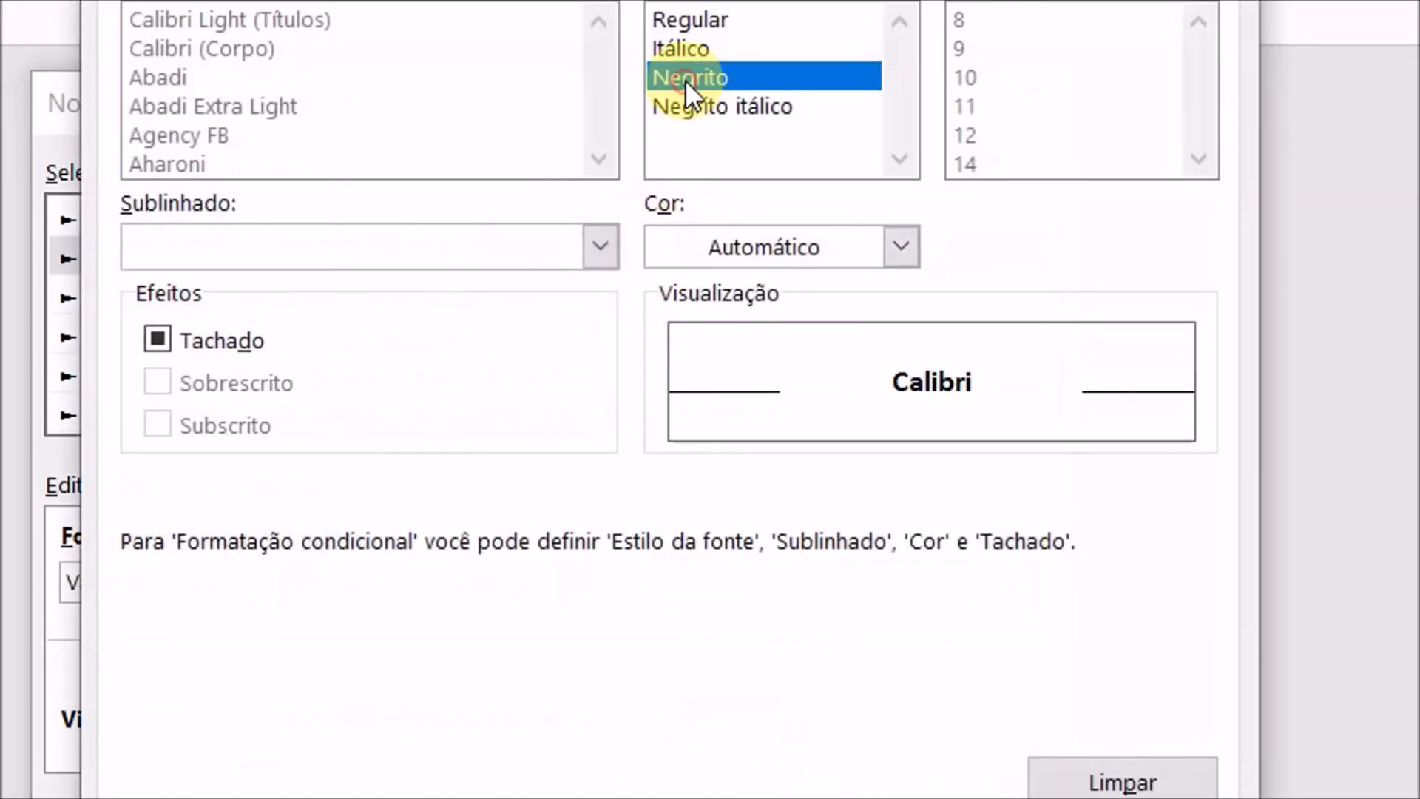
pyautogui.click(902, 245)
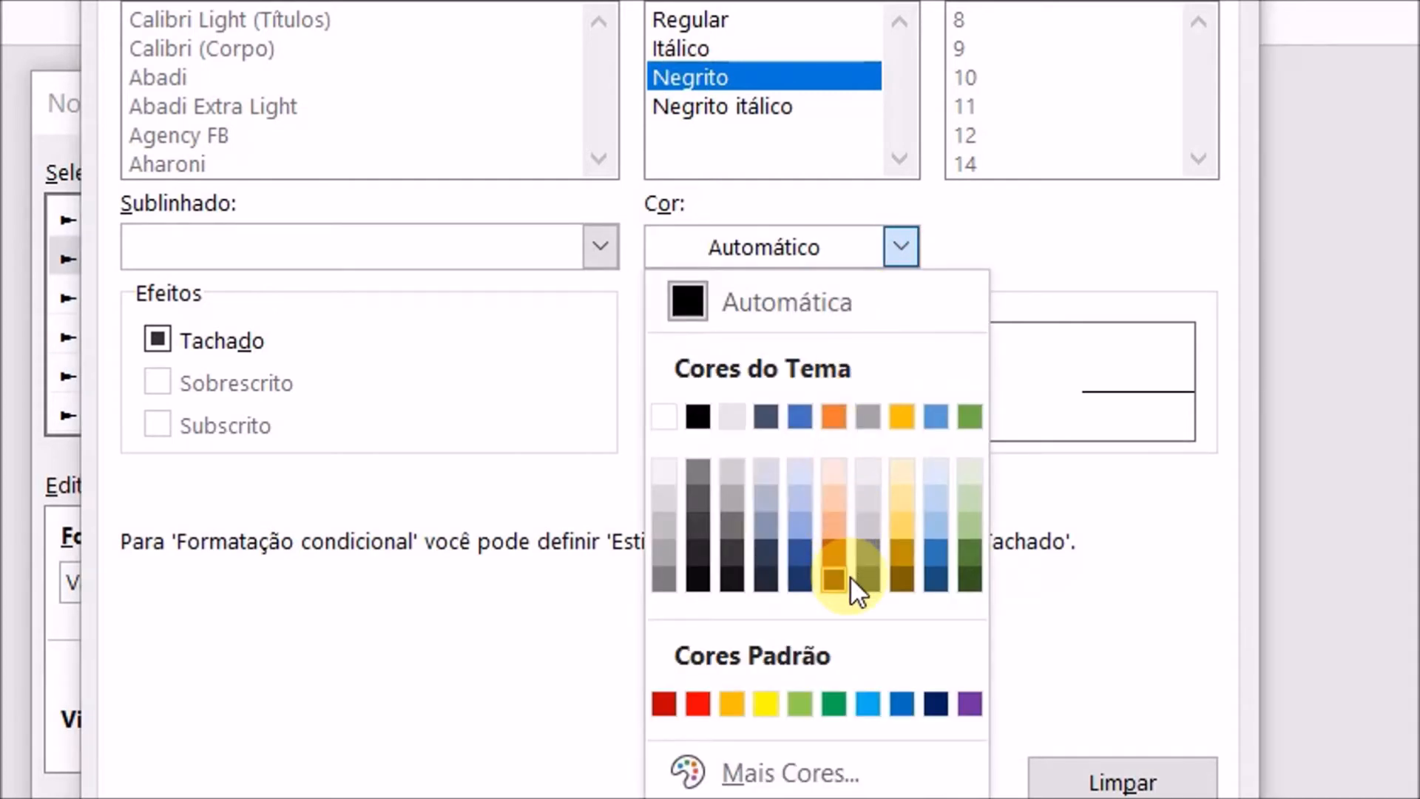
pyautogui.click(797, 552)
pyautogui.click(1051, 790)
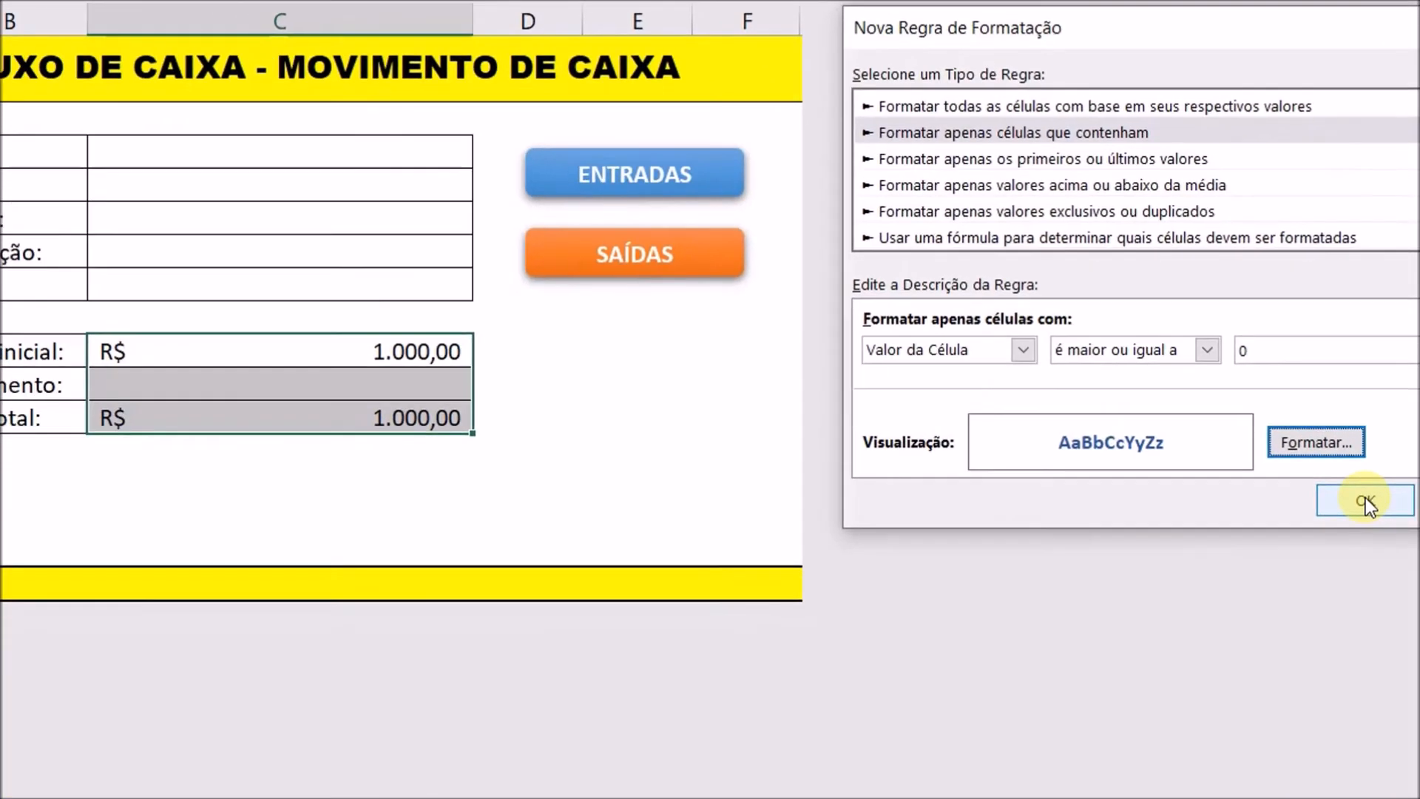
pyautogui.click(1365, 501)
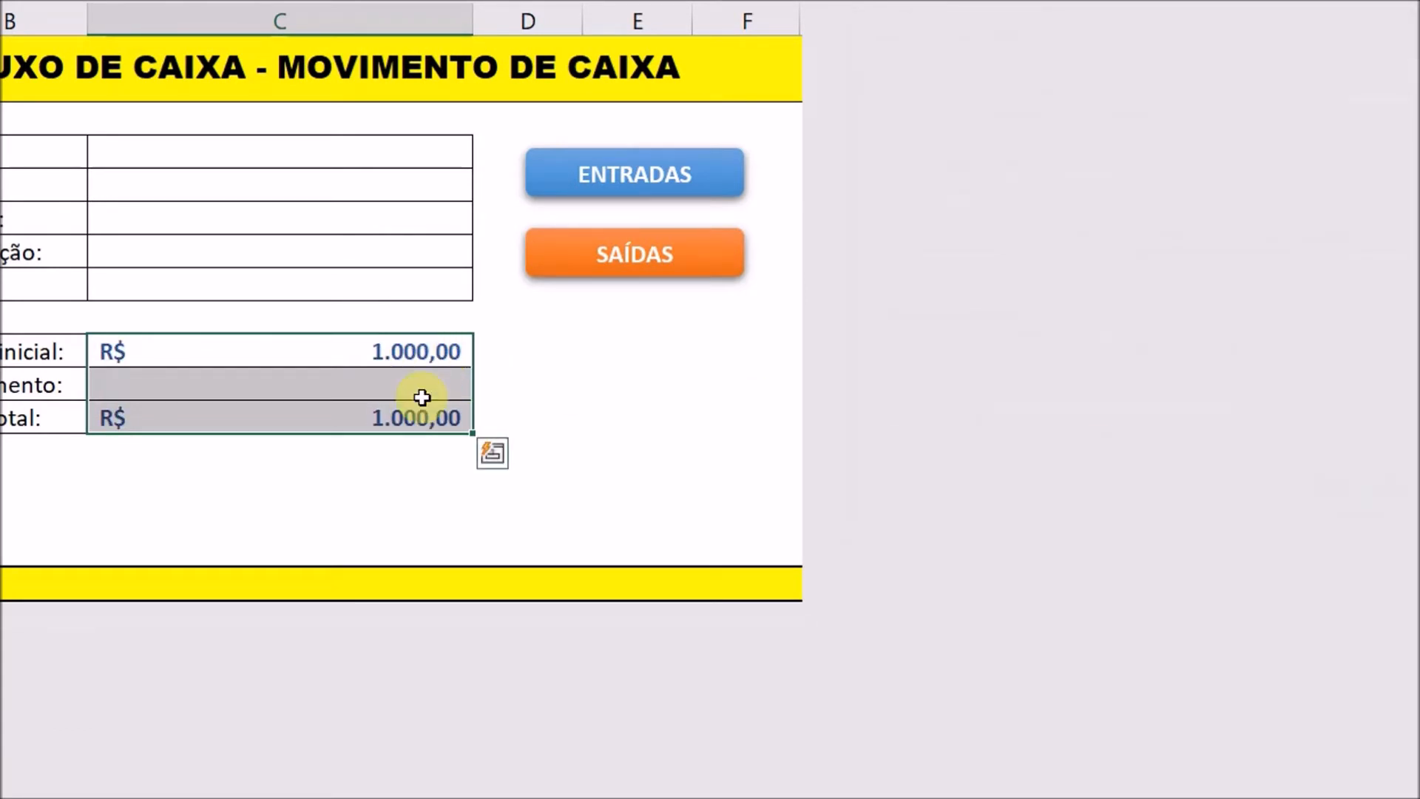
# Create a conditional formatting rule on the balance cells C10:C12 for cells whose value is less than 0
pyautogui.moveTo(336, 338); pyautogui.dragTo(419, 404)
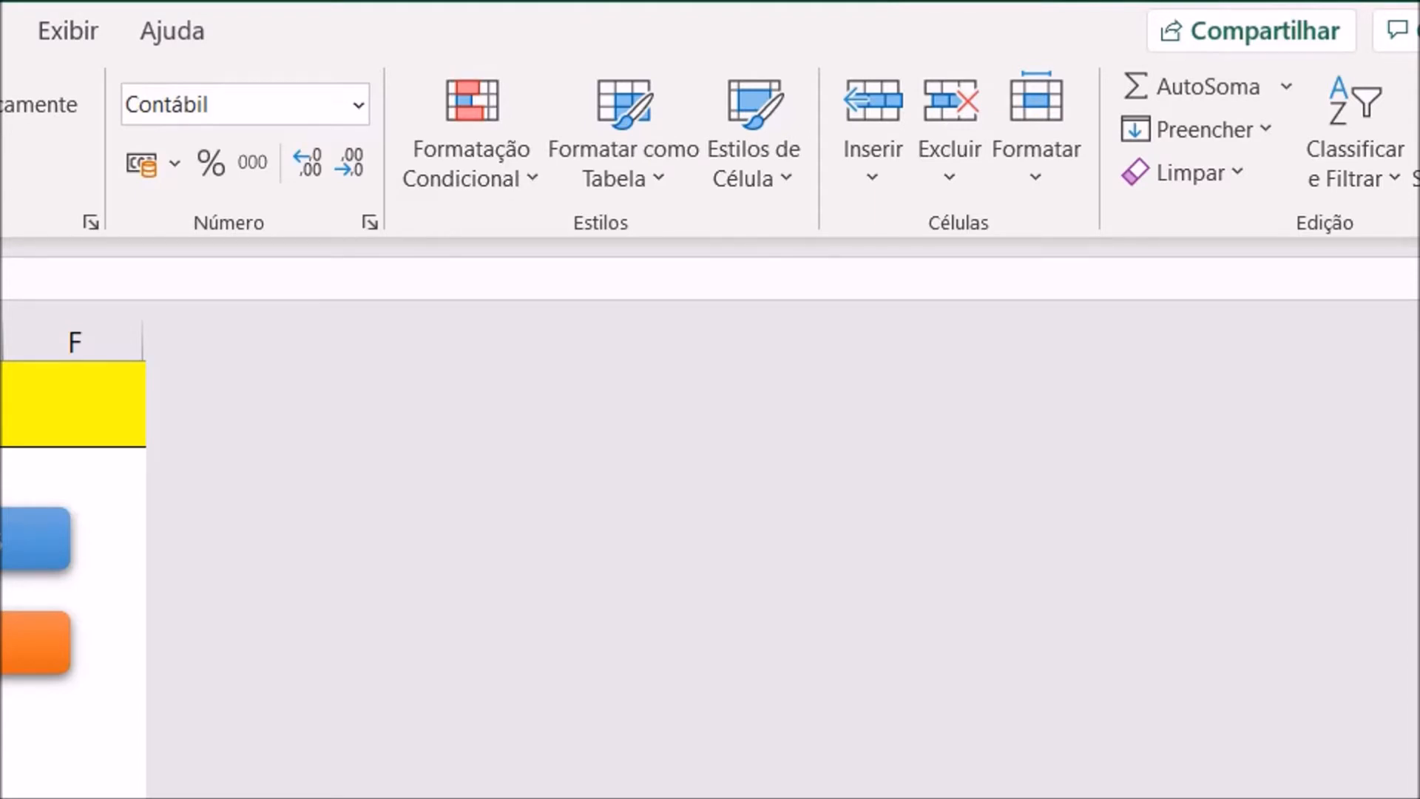
pyautogui.click(534, 178)
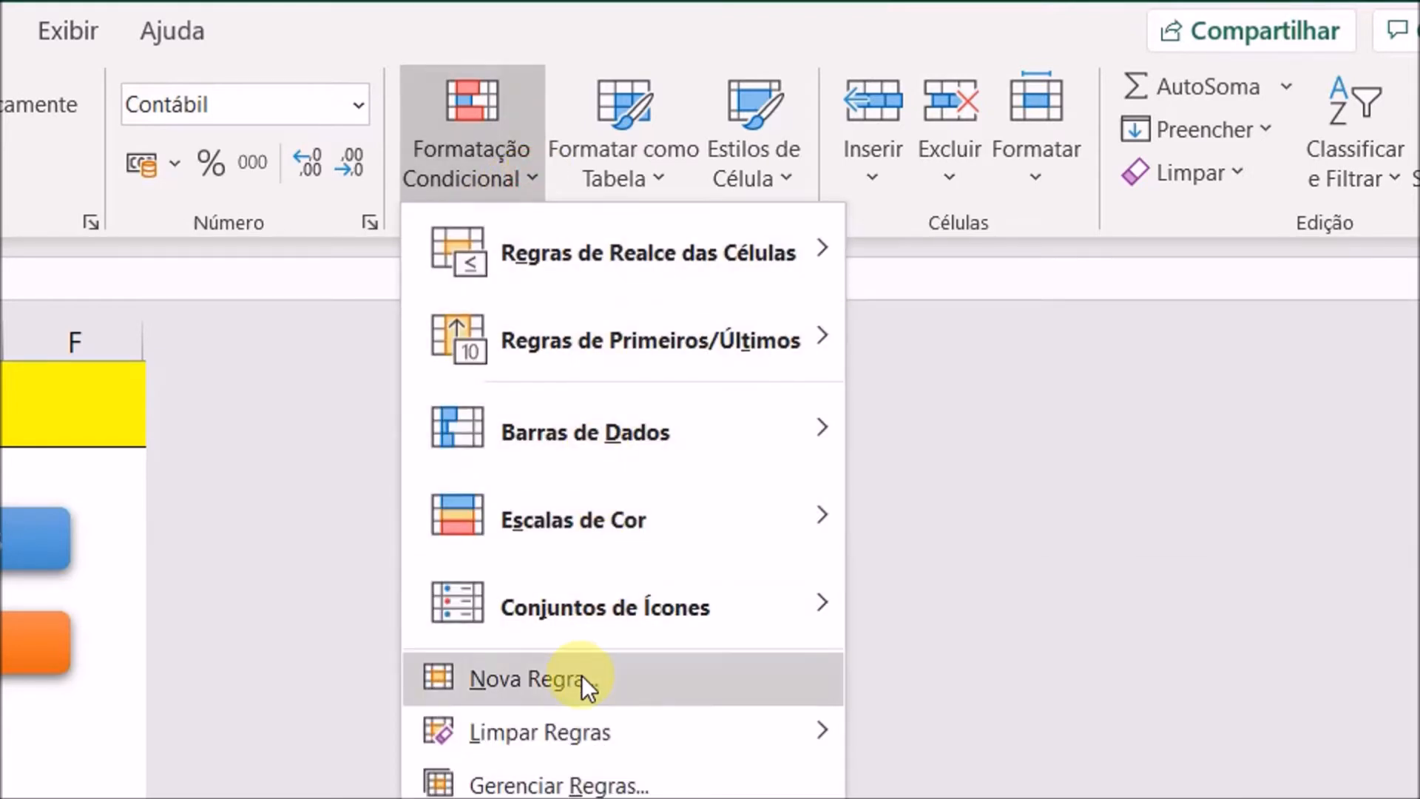
pyautogui.click(581, 676)
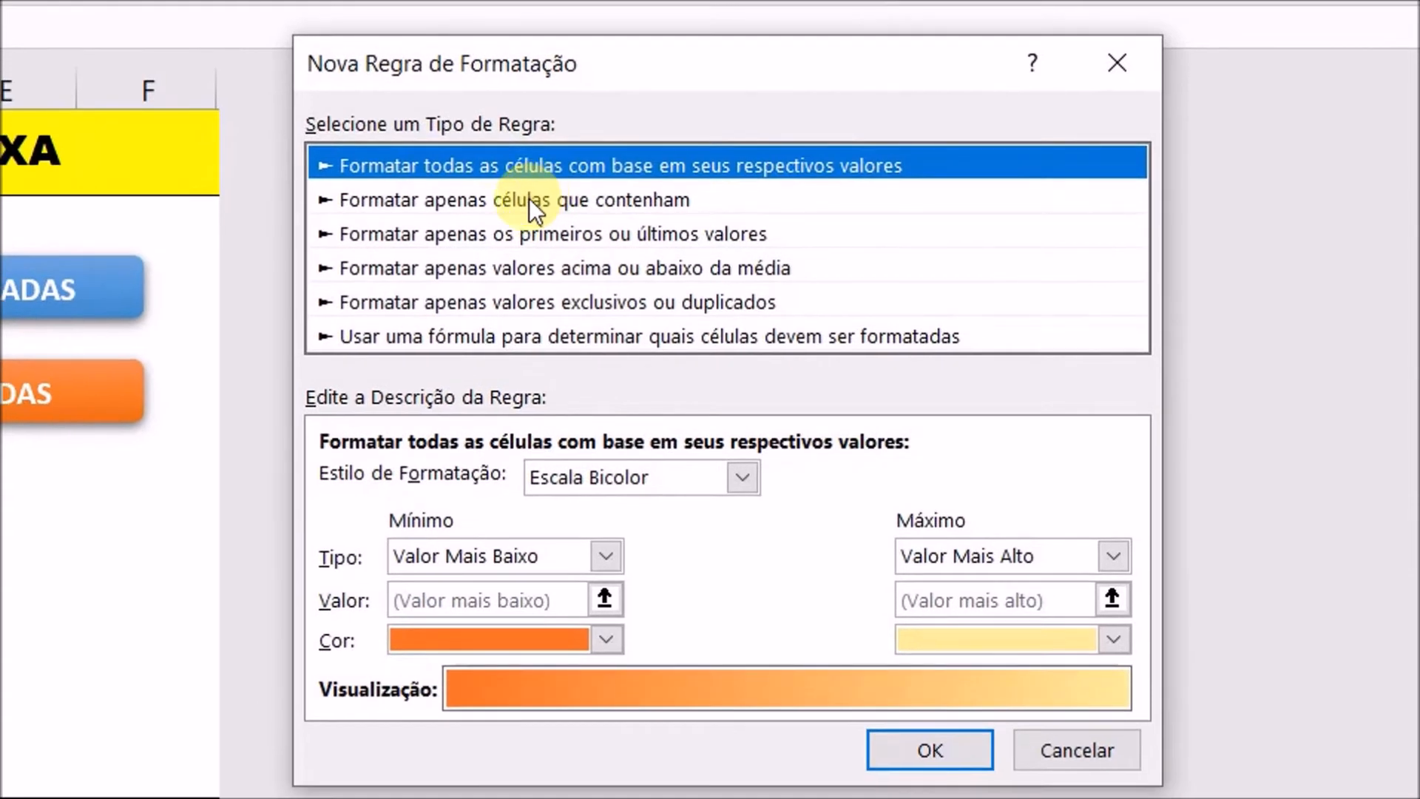
pyautogui.click(457, 451)
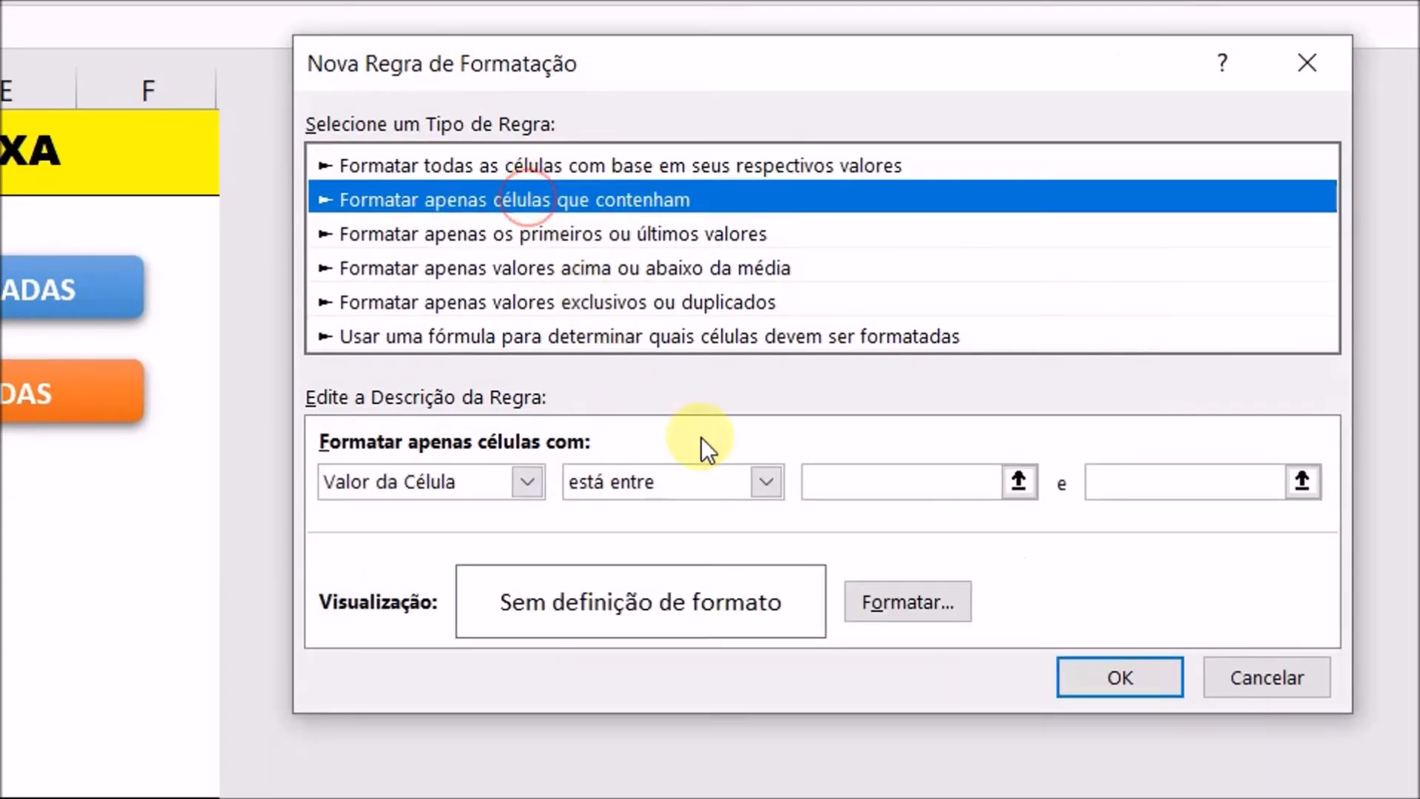
pyautogui.click(768, 482)
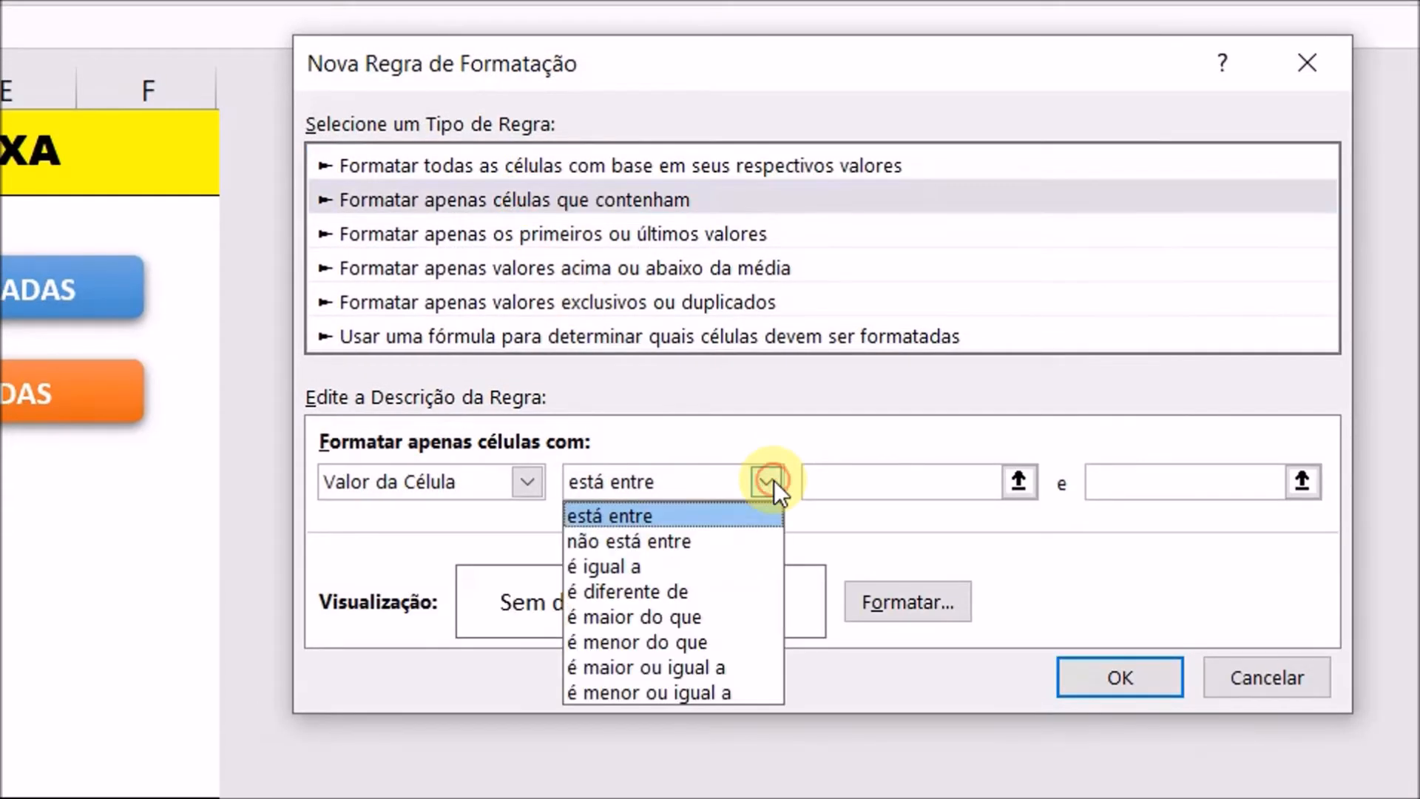
pyautogui.click(718, 639)
pyautogui.click(833, 483)
pyautogui.write('0')
# Give the rule for values below 0 a bold red font and apply it to C10:C12
pyautogui.click(890, 607)
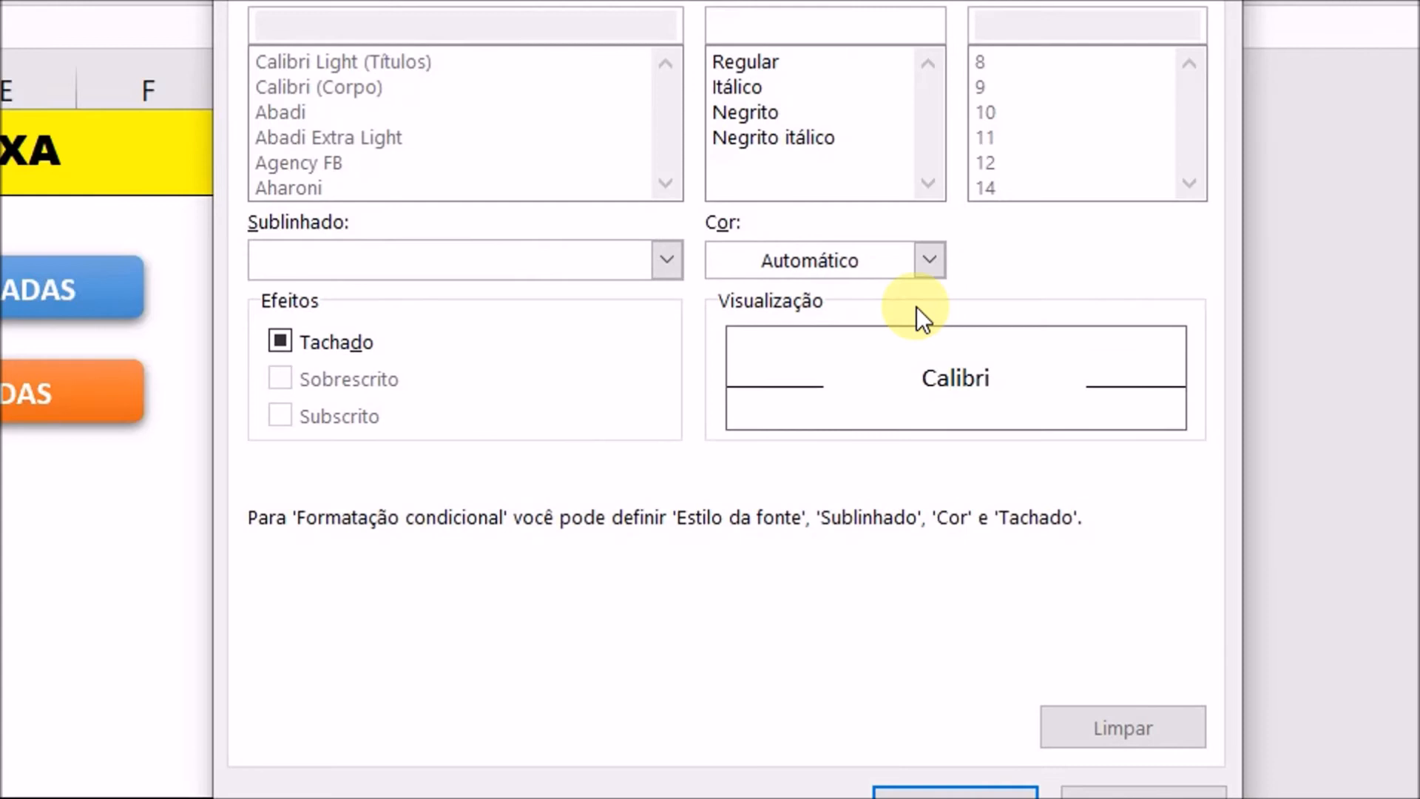
pyautogui.click(771, 111)
pyautogui.click(929, 261)
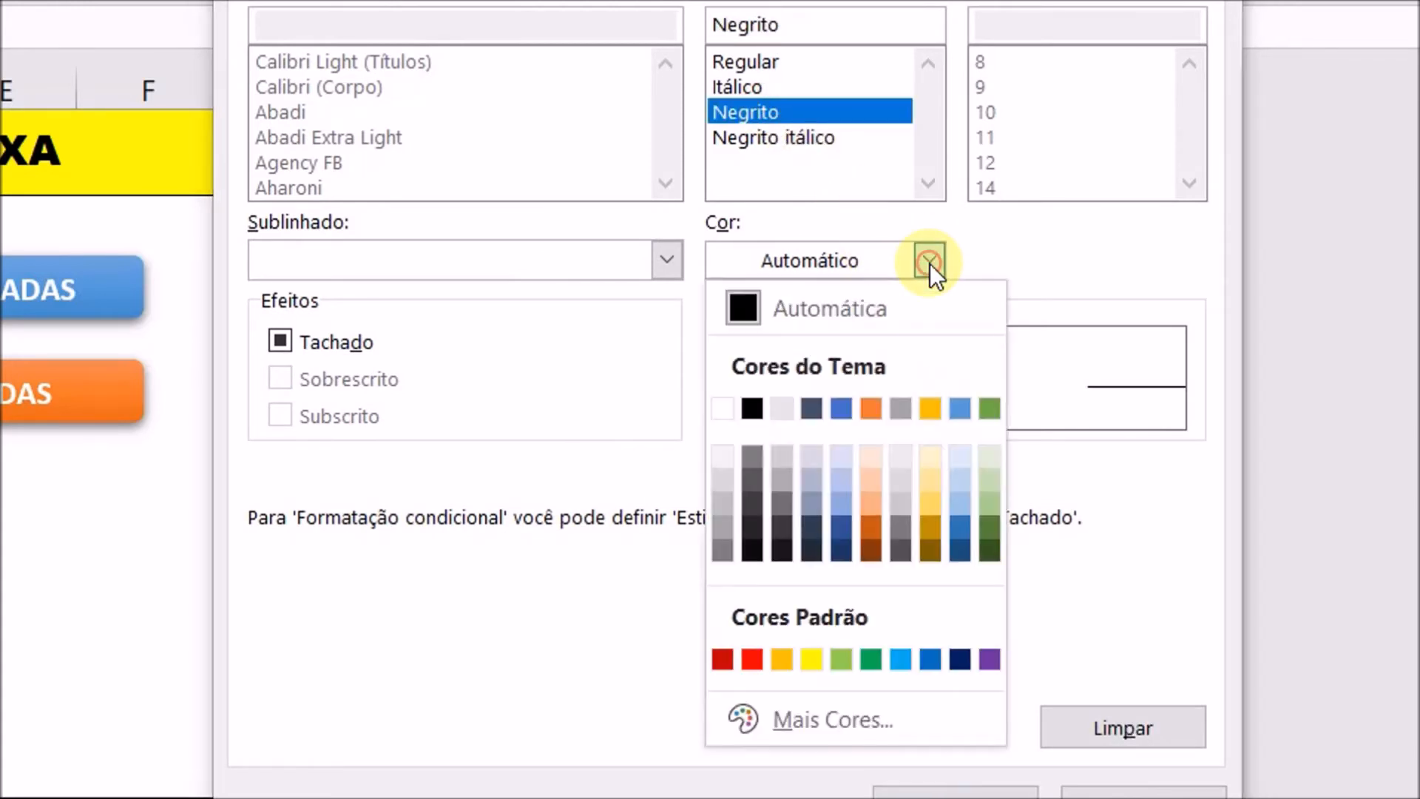
pyautogui.click(753, 655)
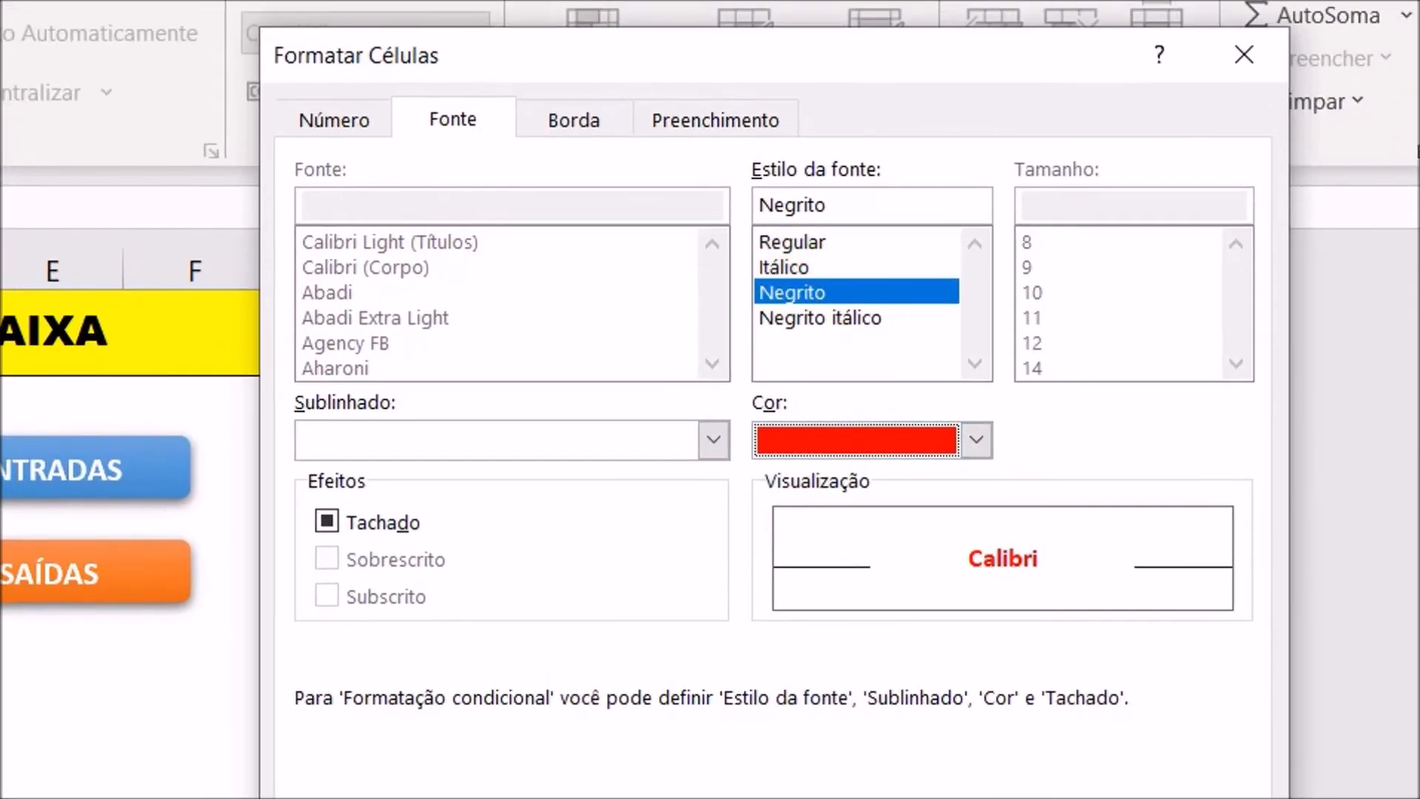
pyautogui.press('Return')
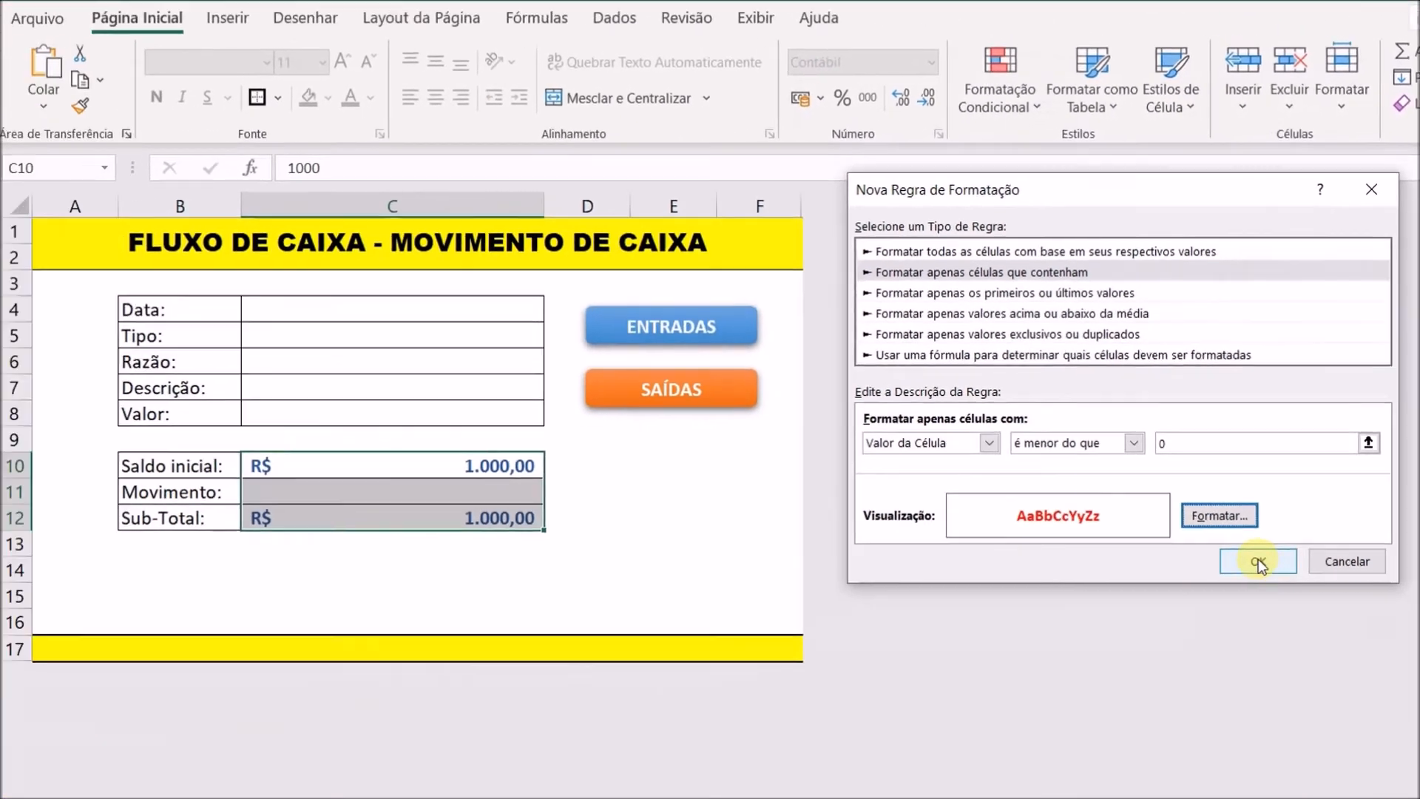
pyautogui.click(1259, 559)
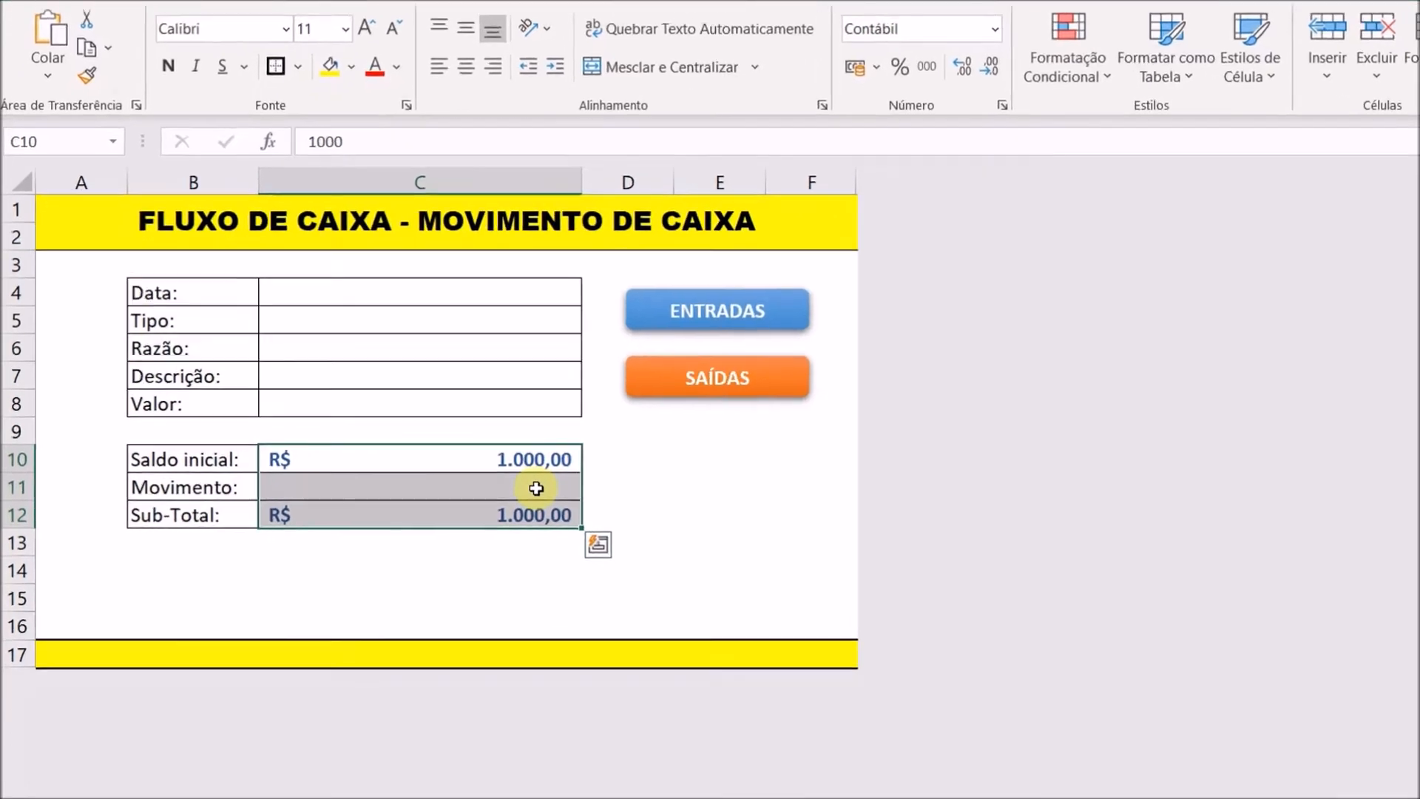
# Test the balance formatting by entering 2000 and -2000 in Movimento cell C11, and clear the cell
pyautogui.click(507, 487)
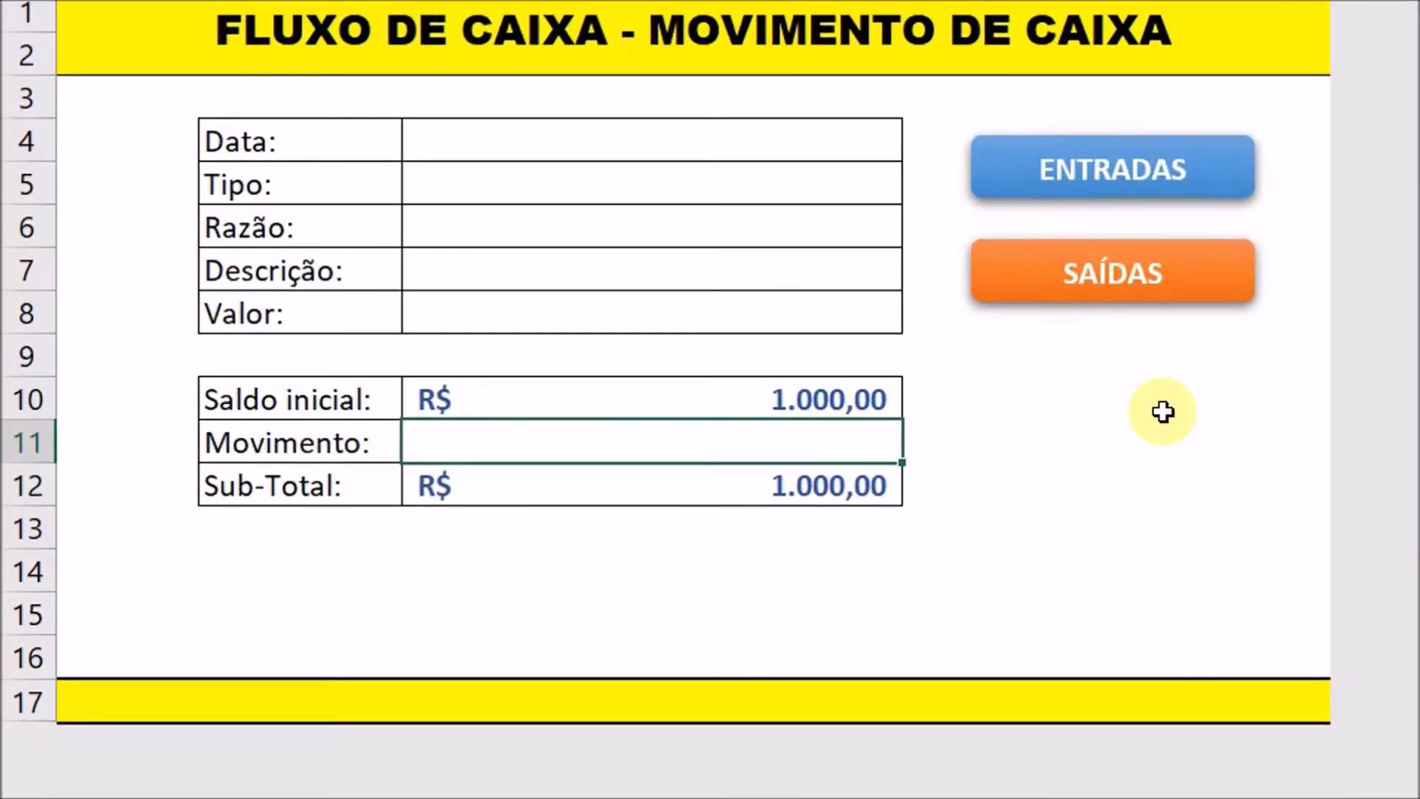
pyautogui.write('2000')
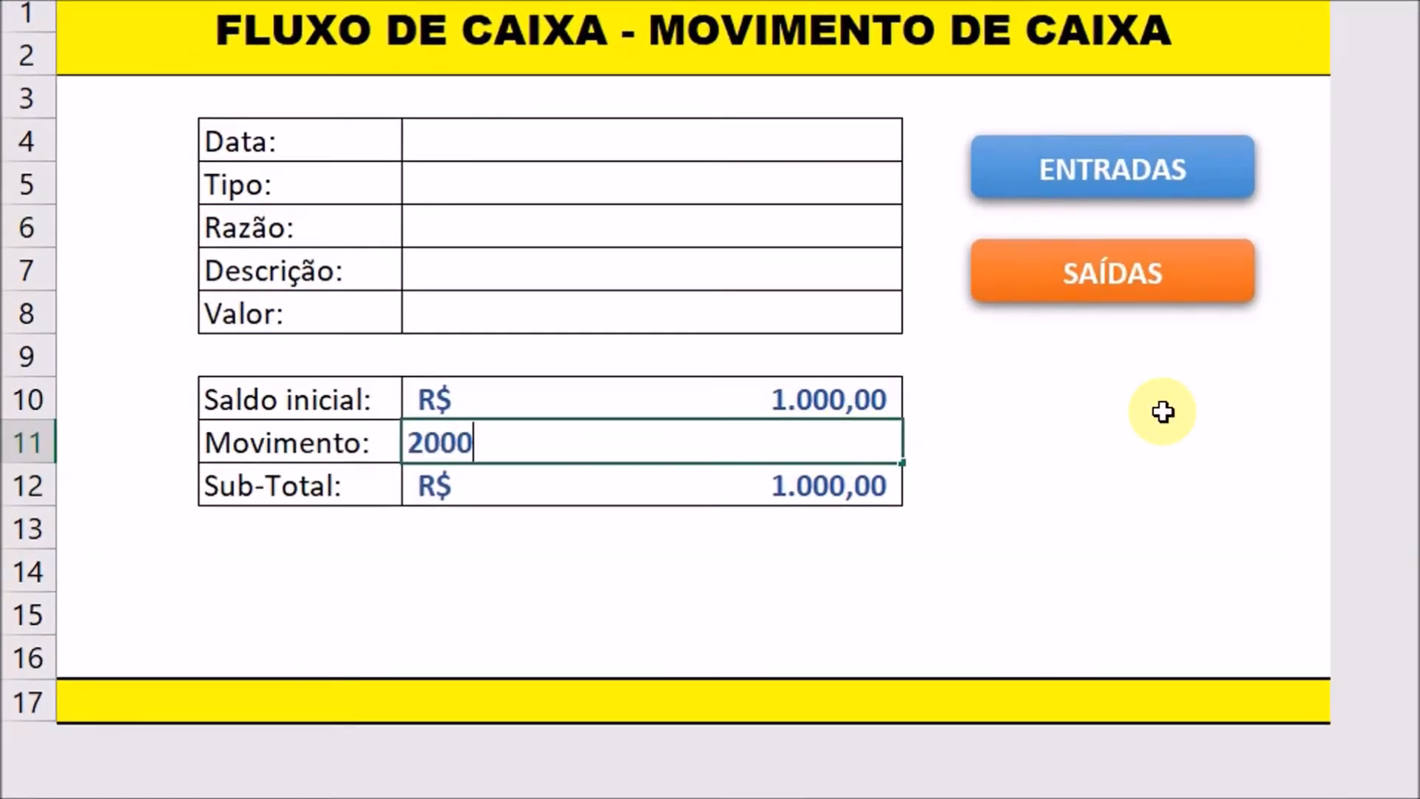
pyautogui.press('Return')
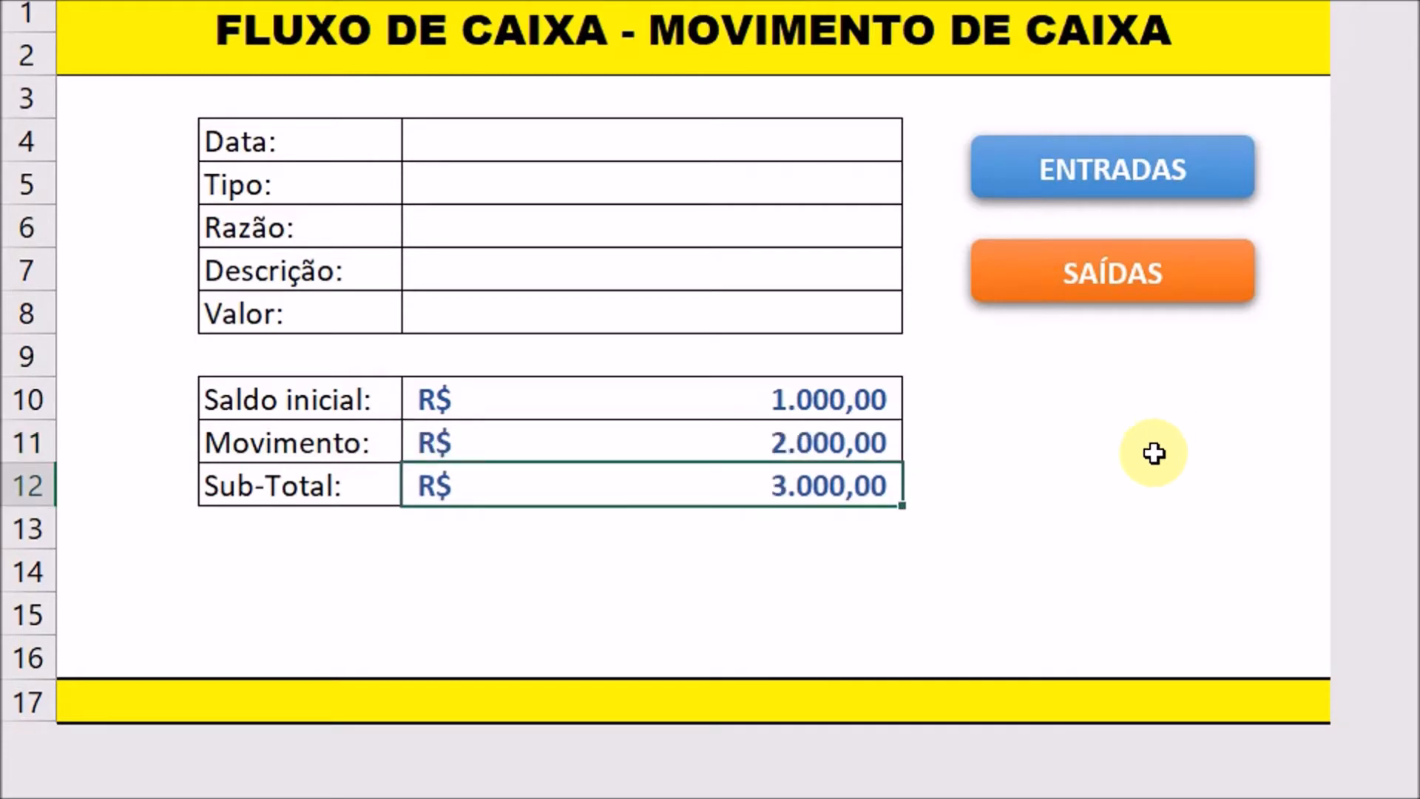
pyautogui.click(834, 442)
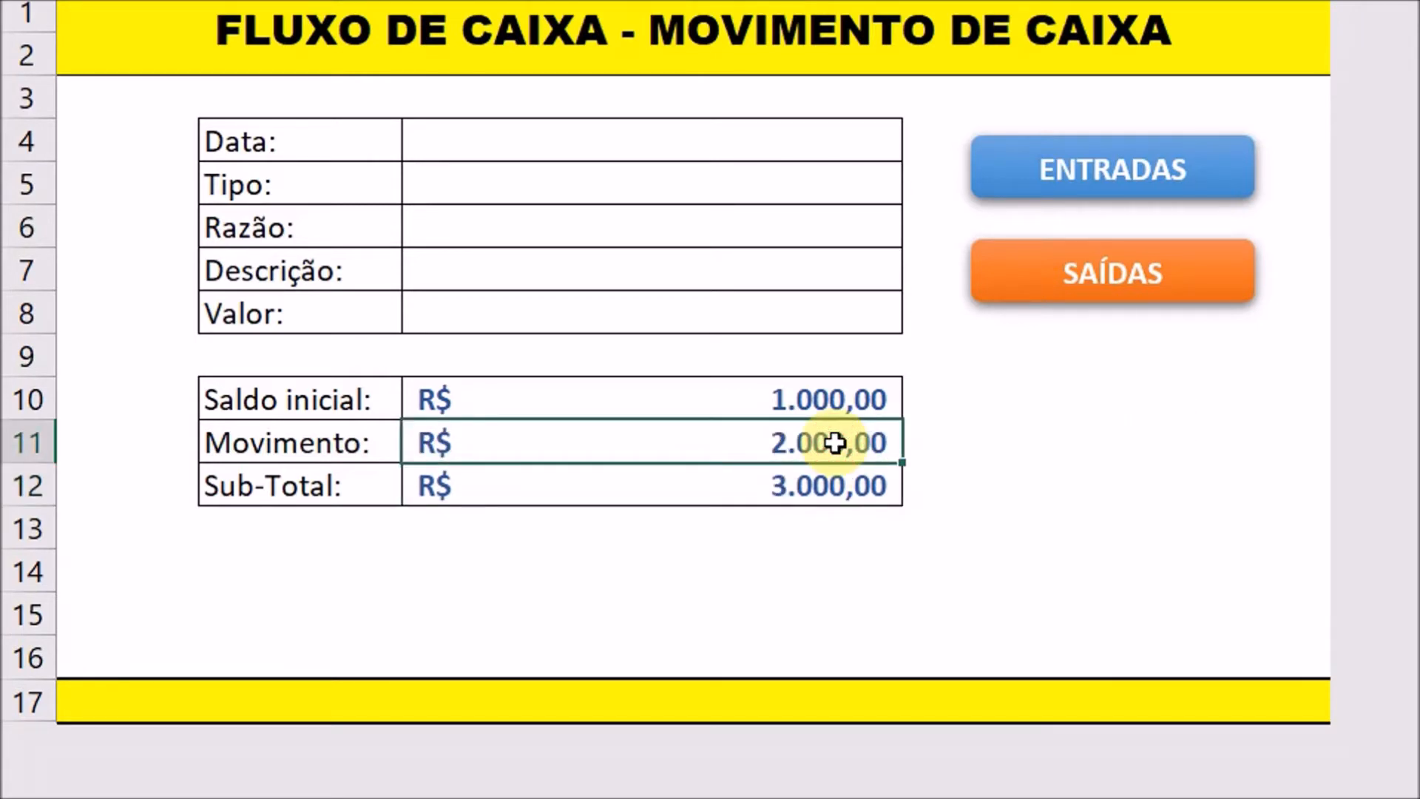
pyautogui.write('-2000')
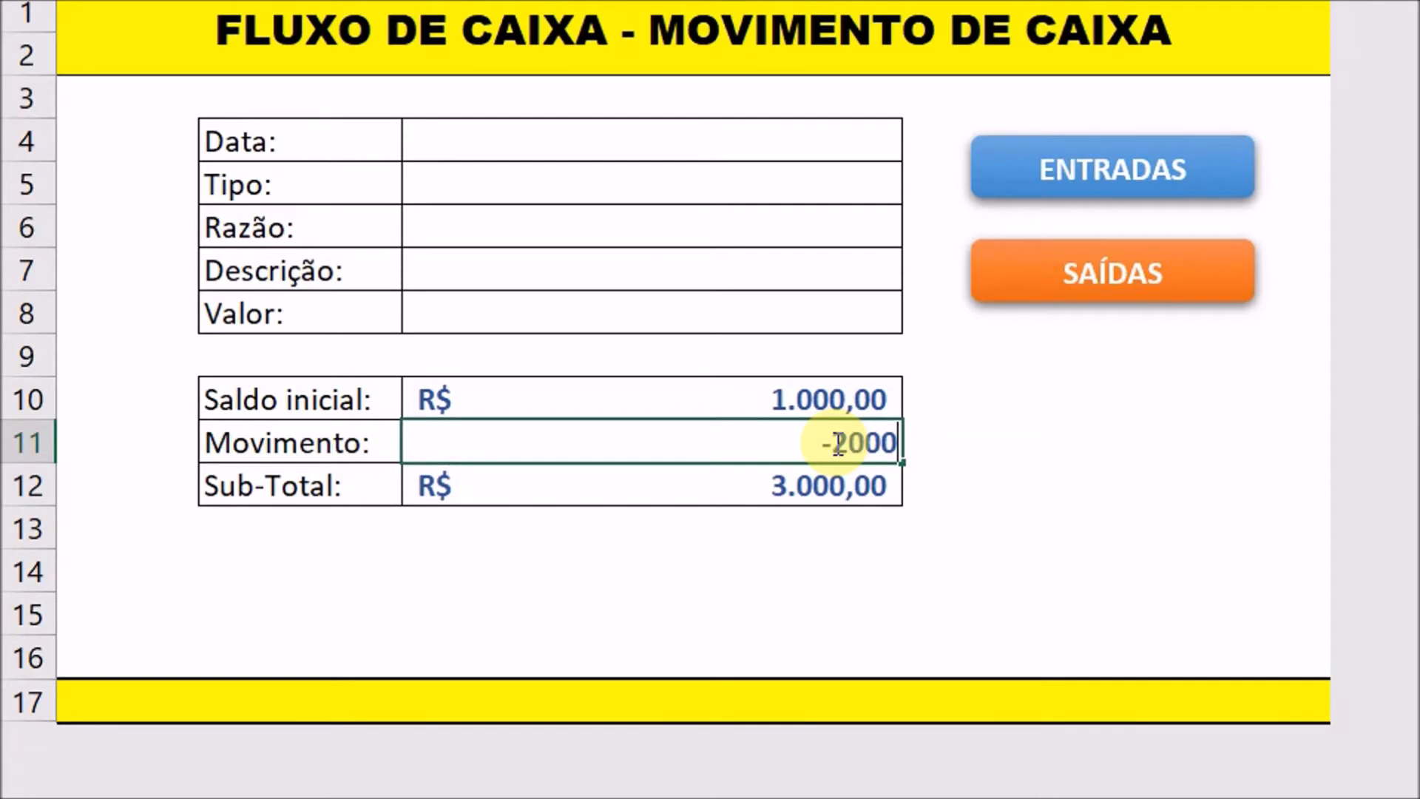
pyautogui.press('Return')
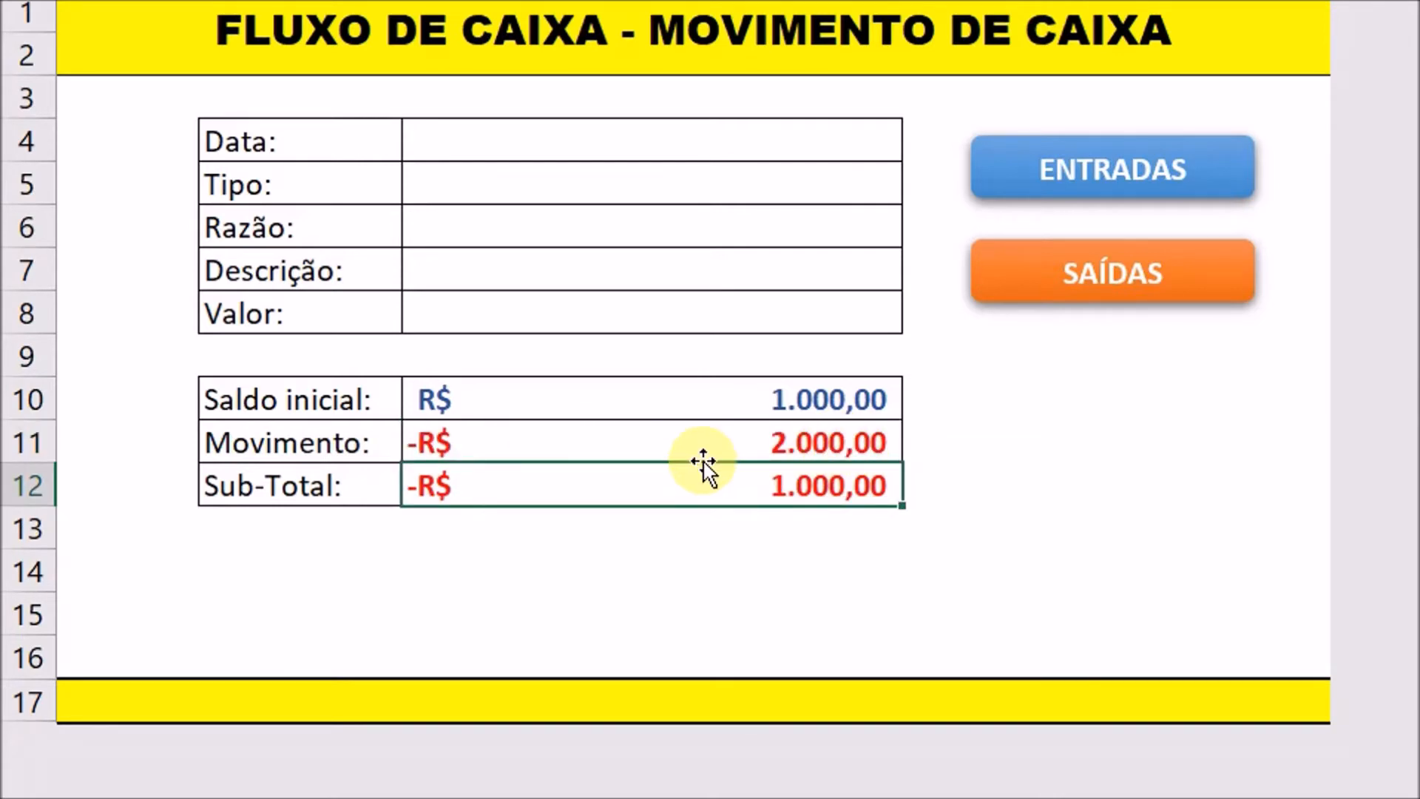
pyautogui.click(750, 445)
pyautogui.click(750, 446)
pyautogui.press('Delete')
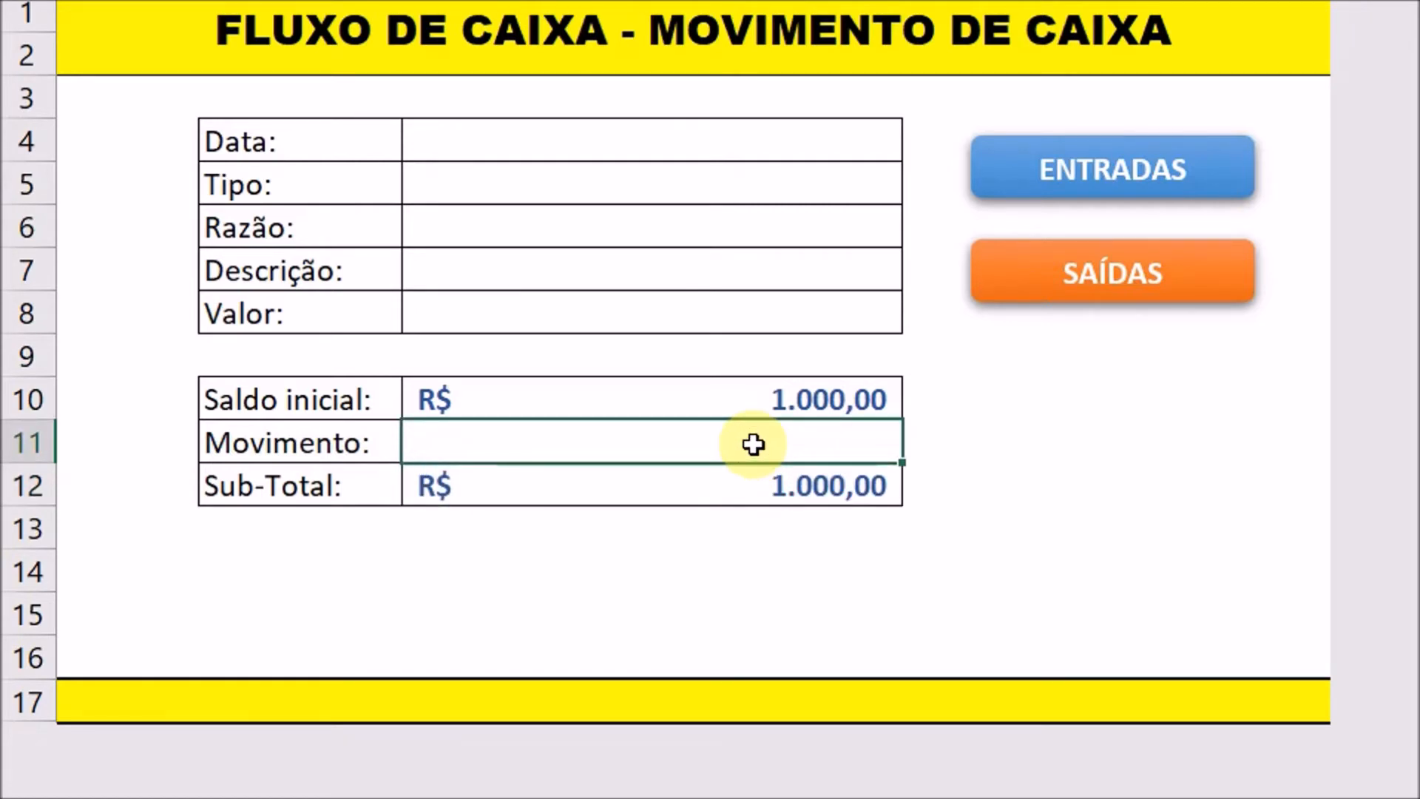
# Look over the ENTRADAS and SAÍDAS sheets, comparing their layout with each other and with MOVIMENTO
pyautogui.click(438, 730)
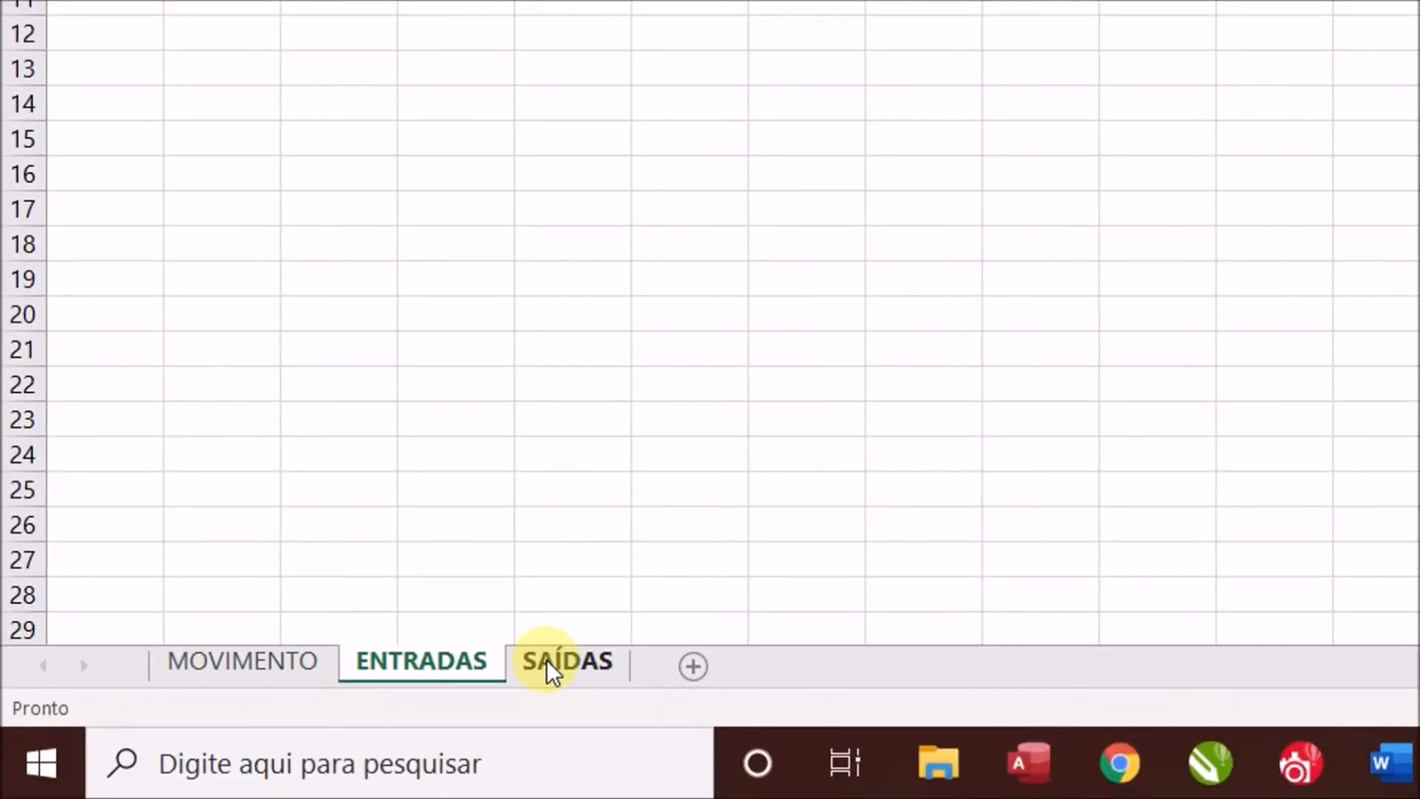
pyautogui.click(547, 660)
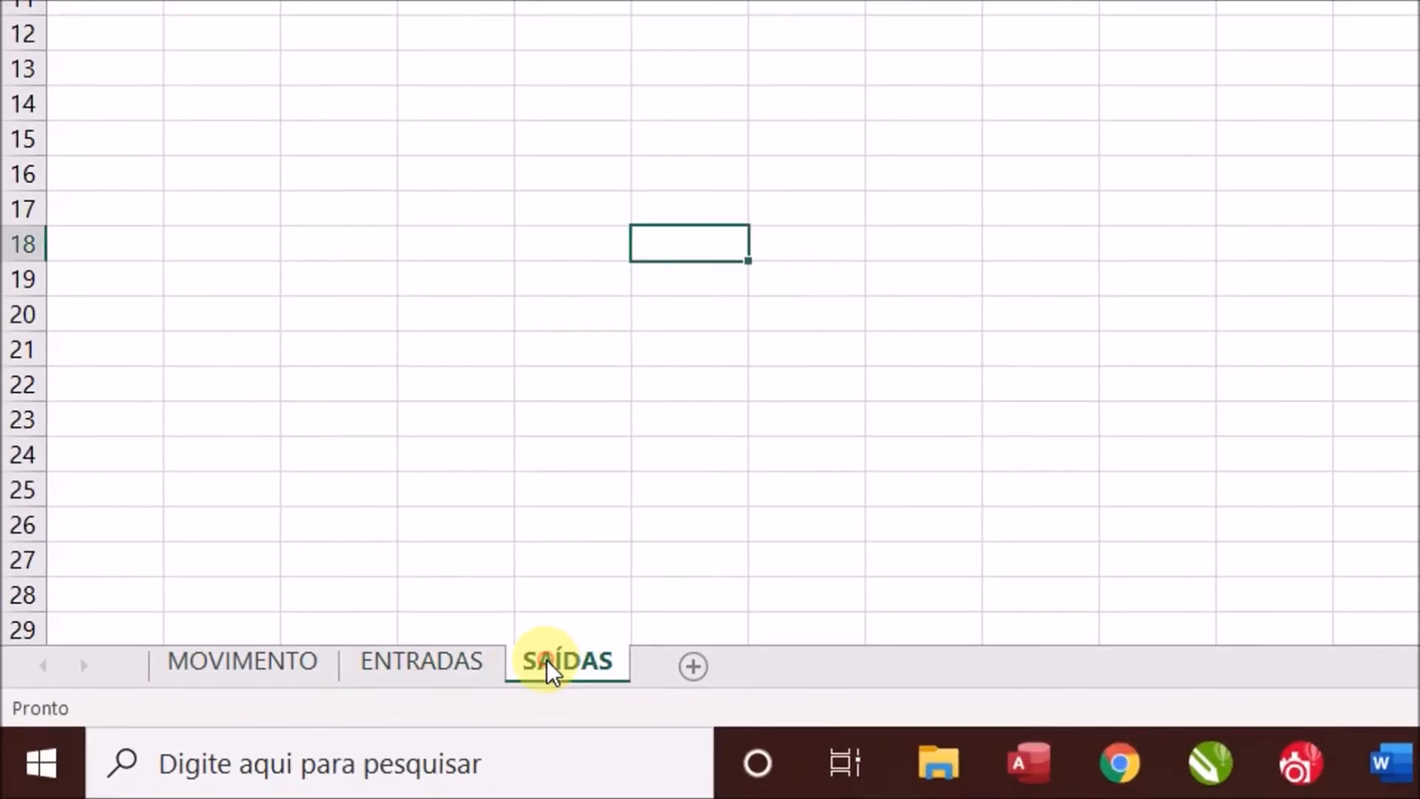
pyautogui.click(458, 663)
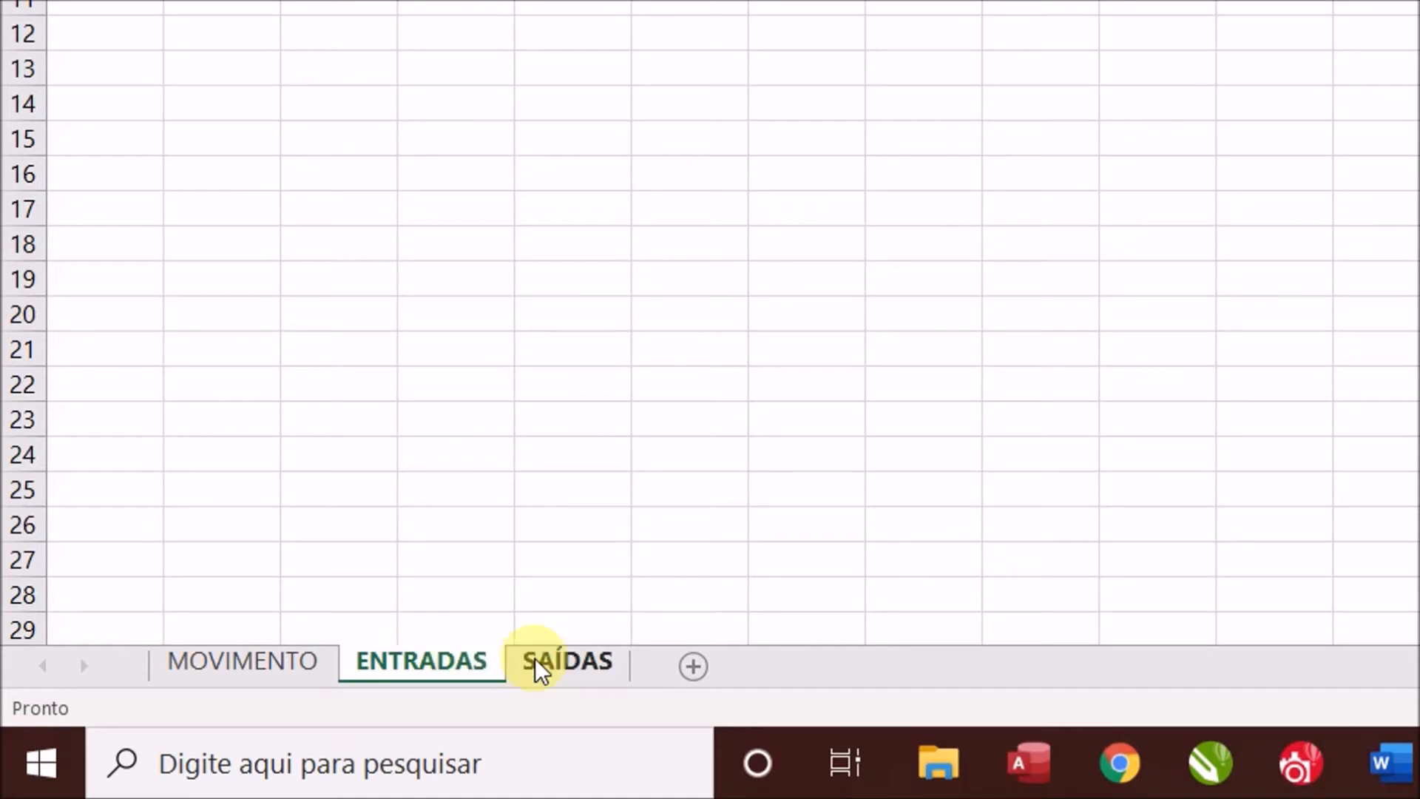
pyautogui.click(554, 662)
pyautogui.click(277, 666)
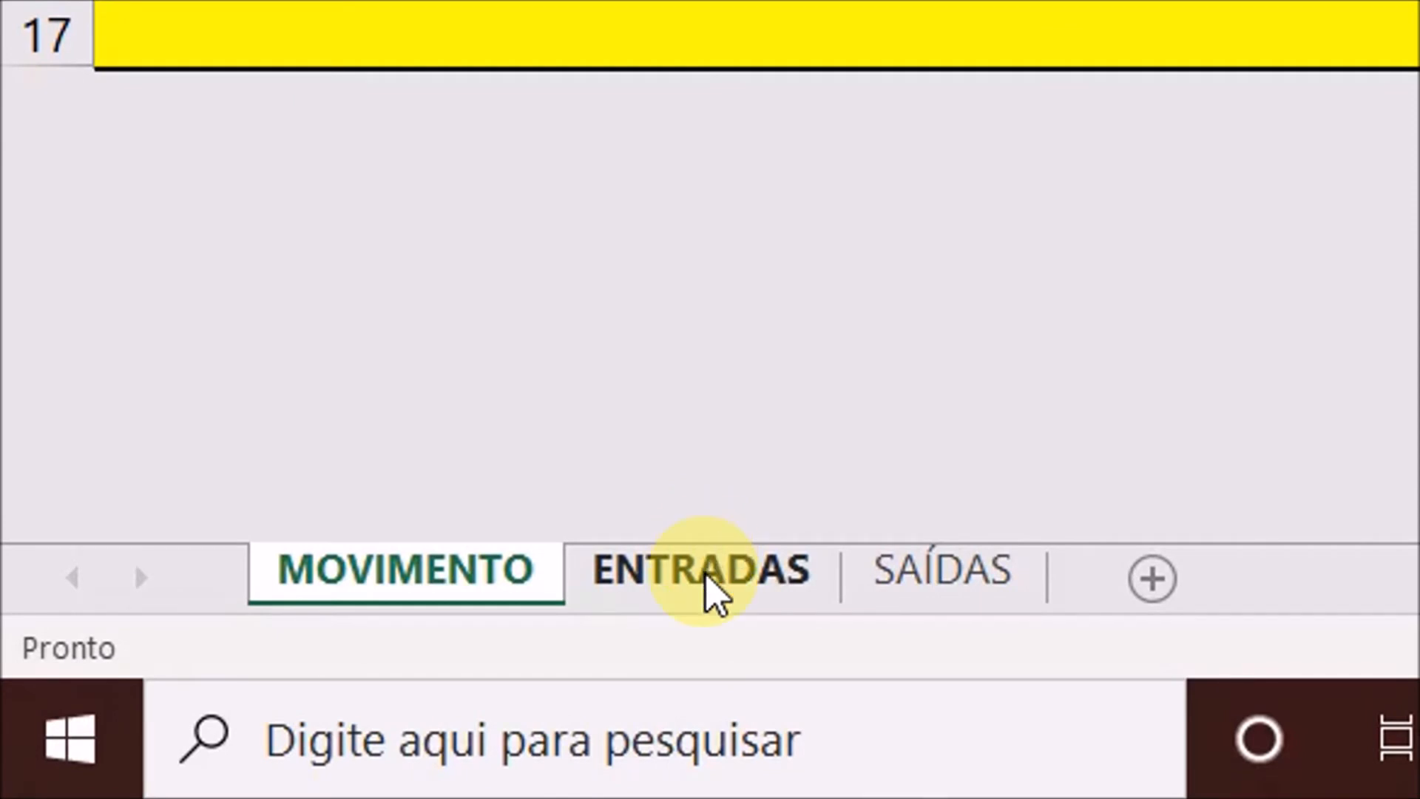
pyautogui.click(710, 569)
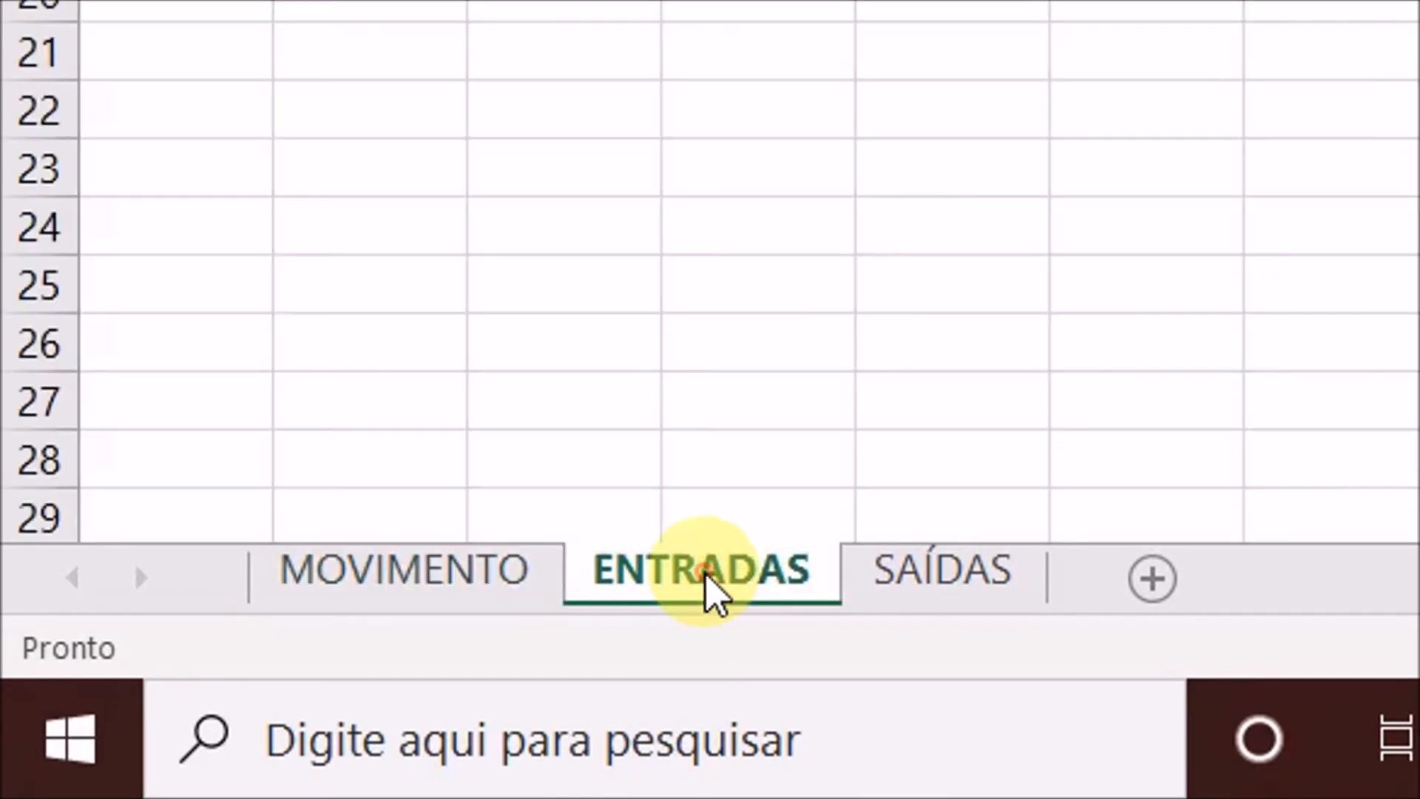
pyautogui.click(938, 573)
pyautogui.click(758, 571)
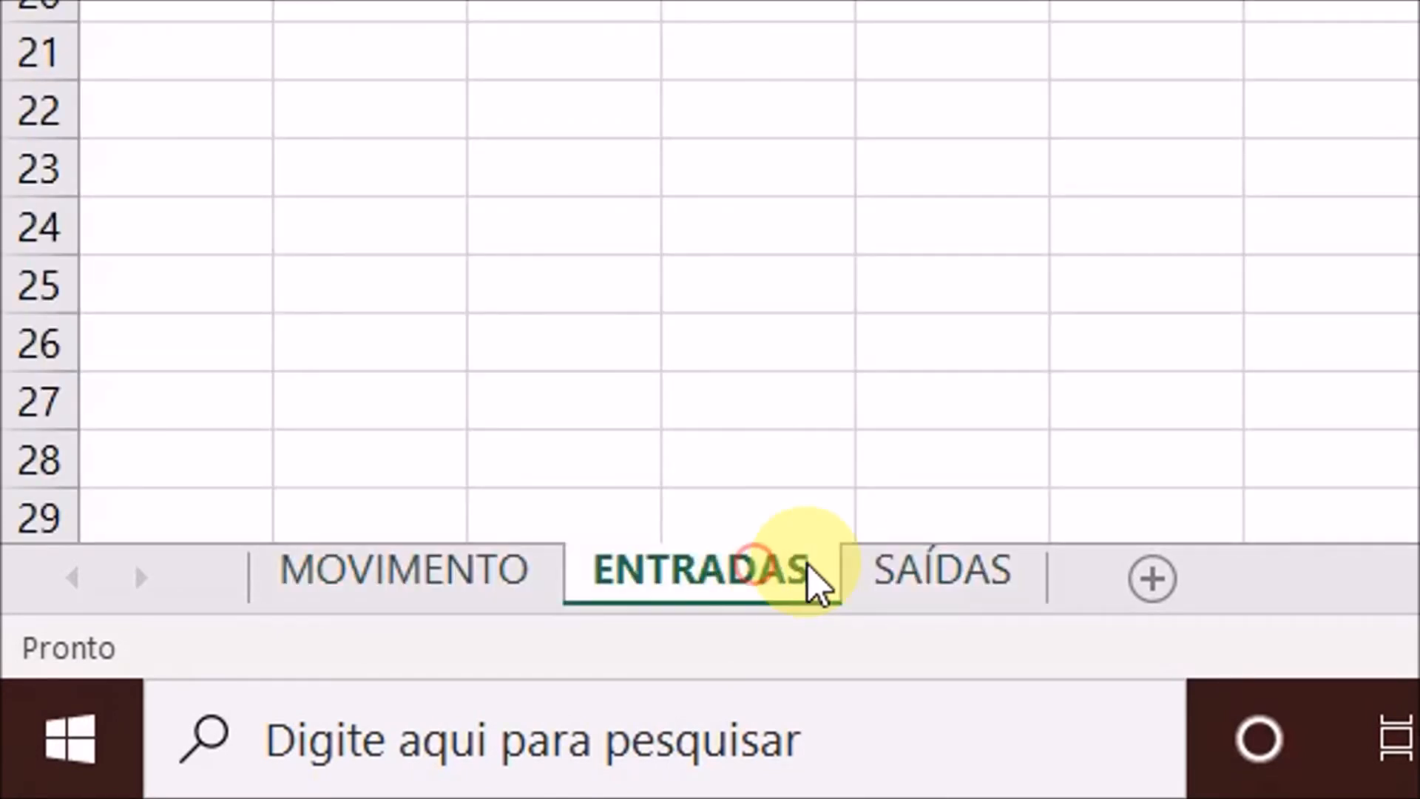
pyautogui.click(923, 581)
pyautogui.click(747, 586)
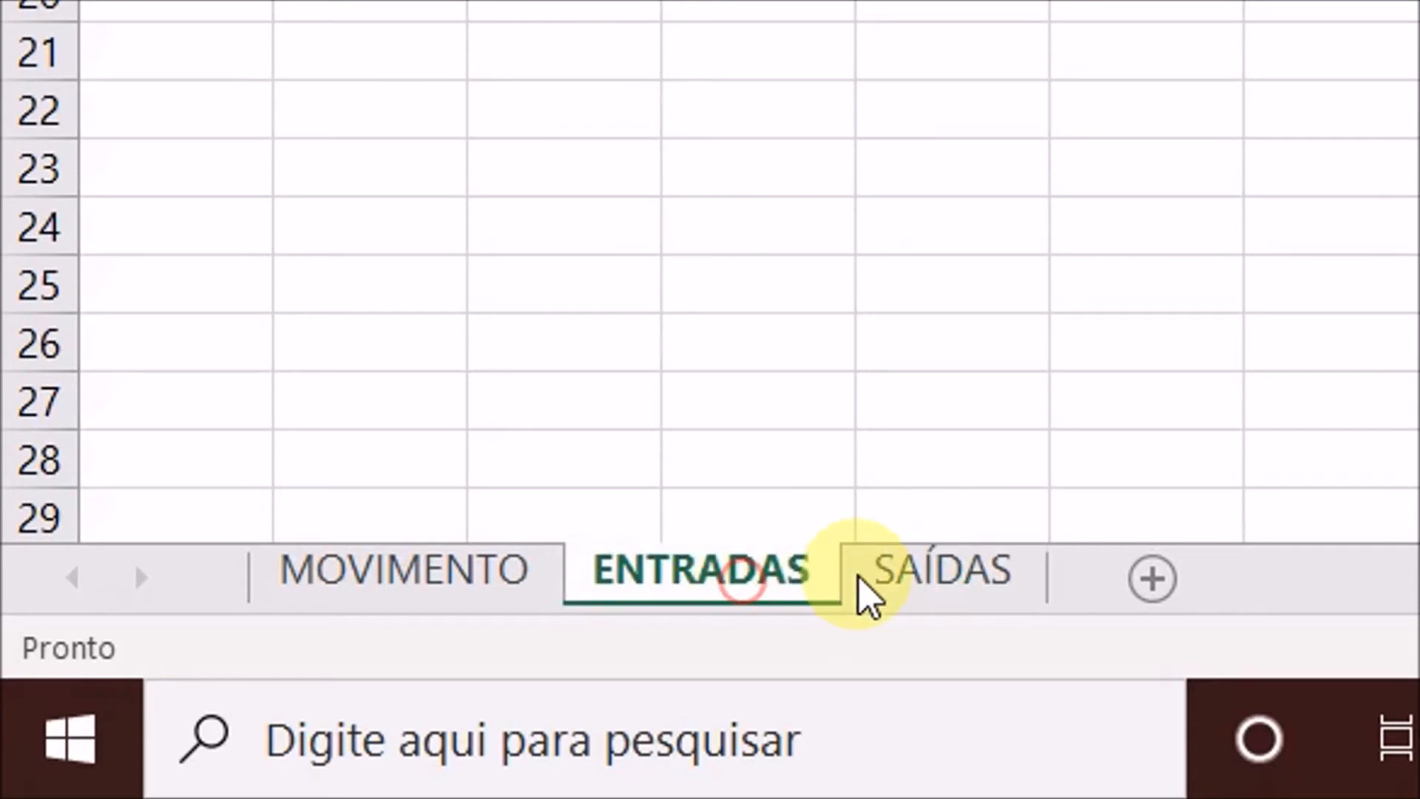
pyautogui.click(932, 576)
pyautogui.click(764, 574)
pyautogui.click(919, 575)
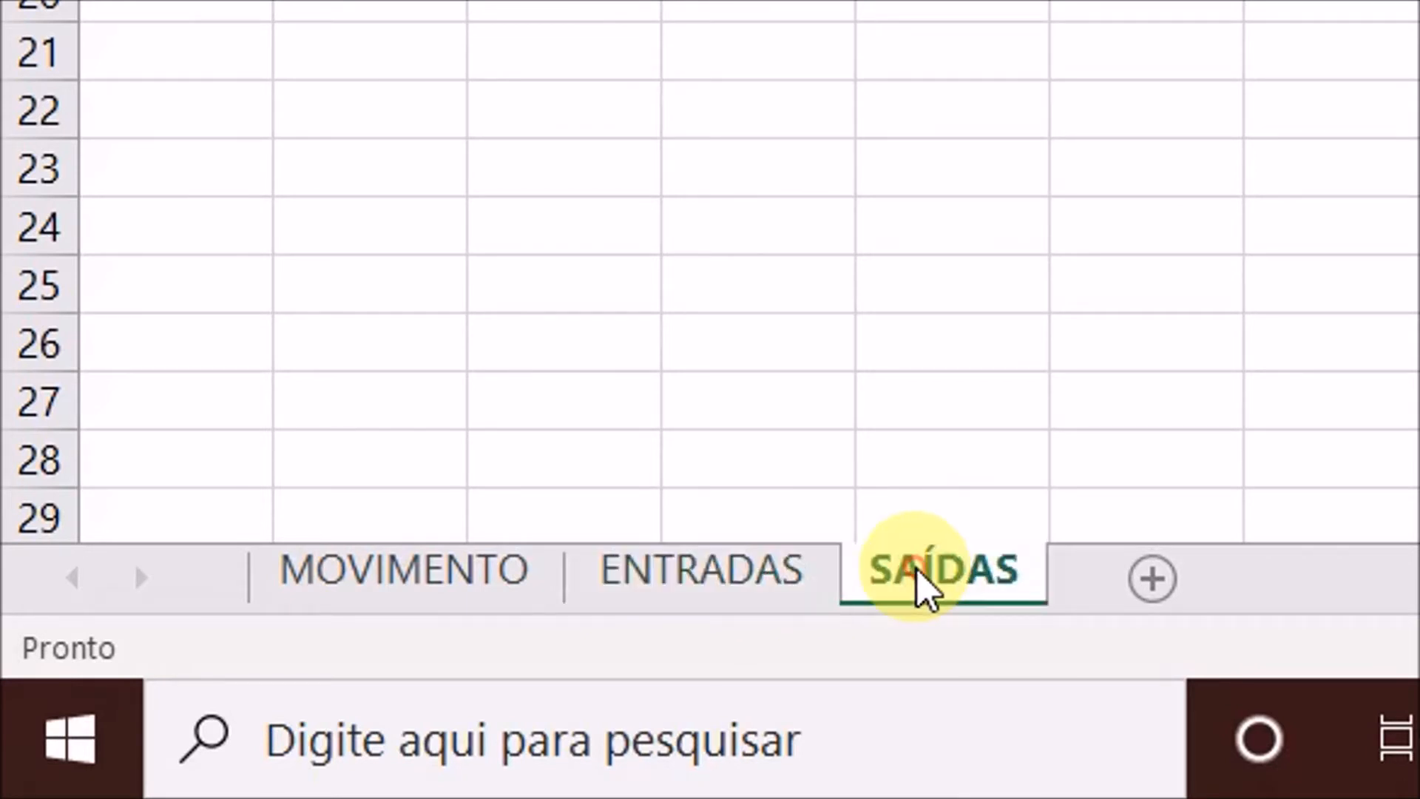
pyautogui.click(739, 565)
pyautogui.click(943, 569)
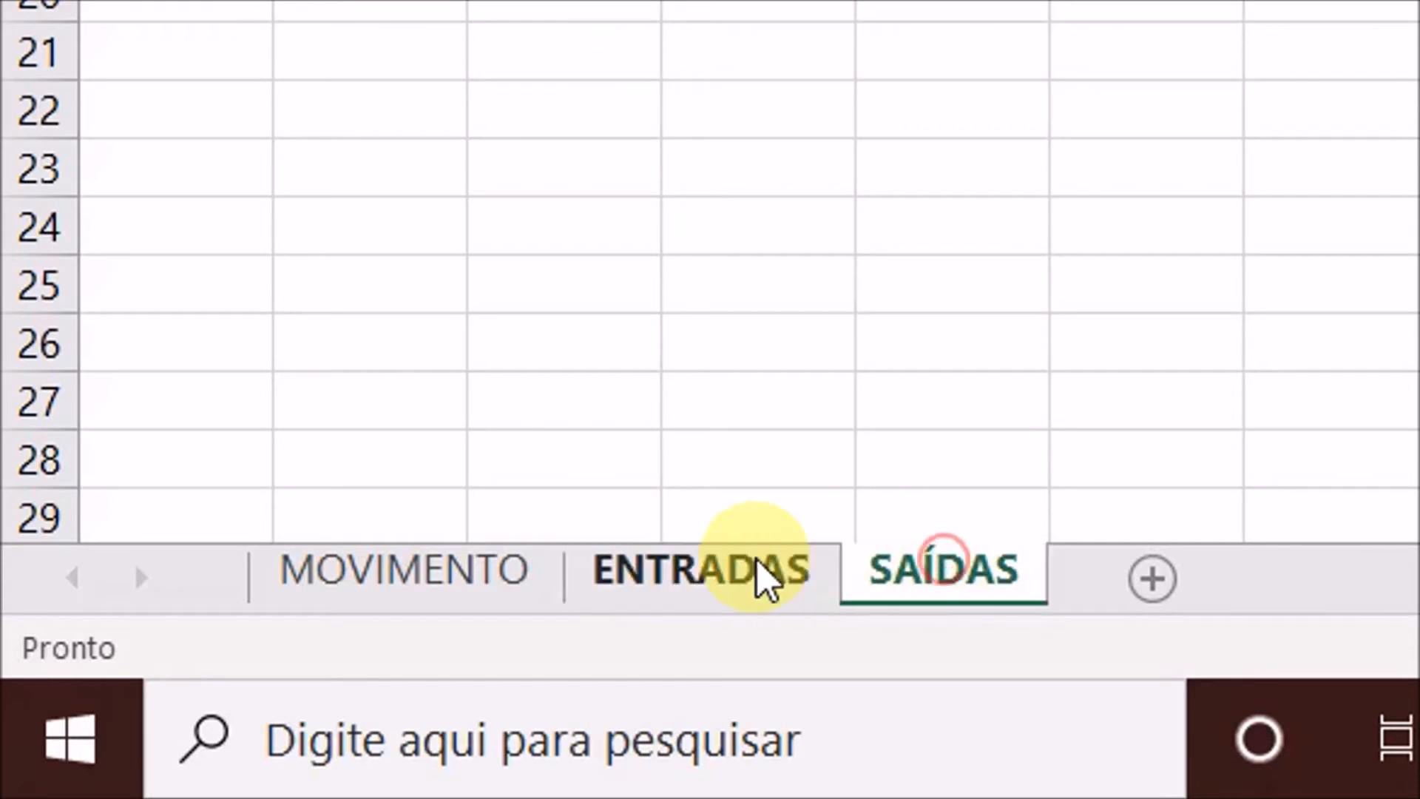
pyautogui.click(760, 578)
pyautogui.click(930, 580)
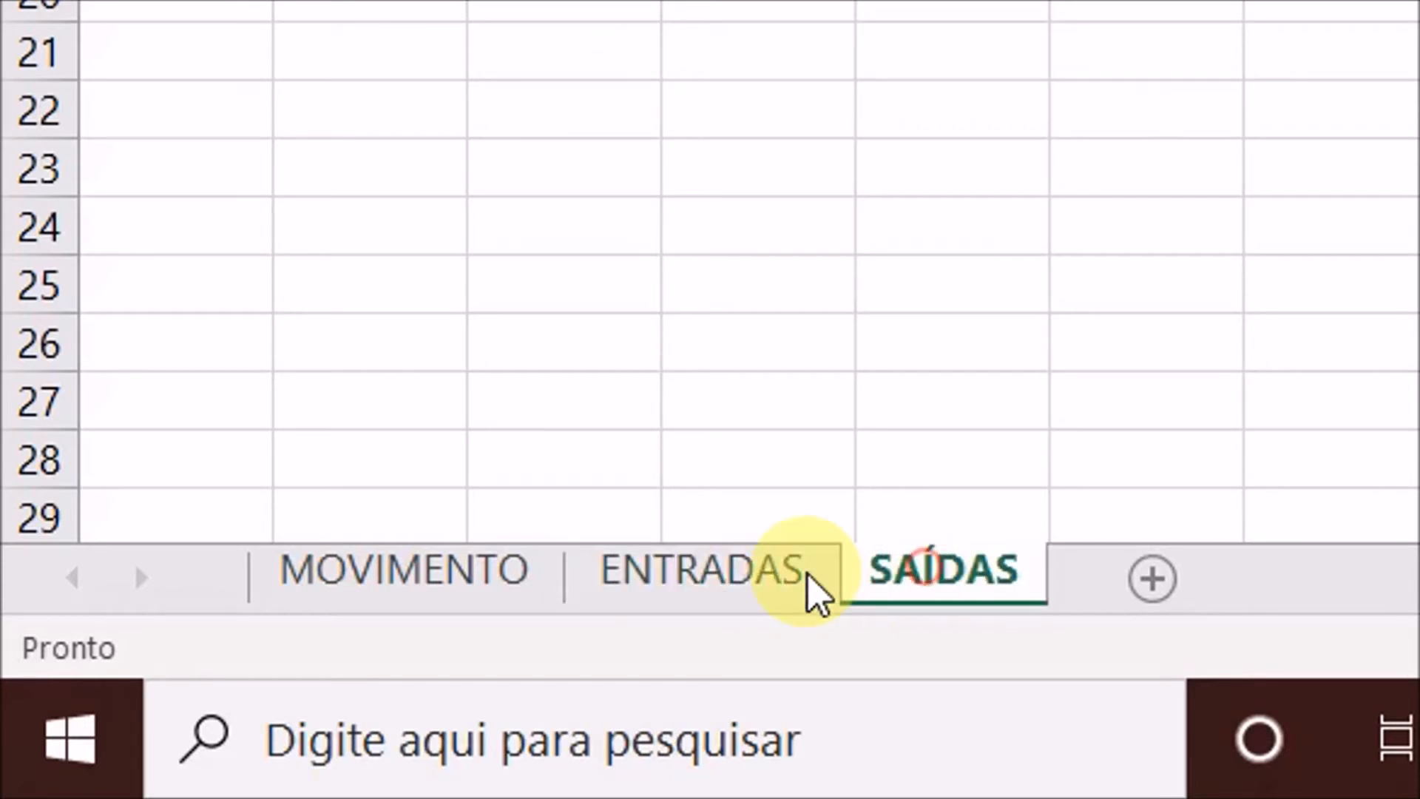
pyautogui.click(736, 580)
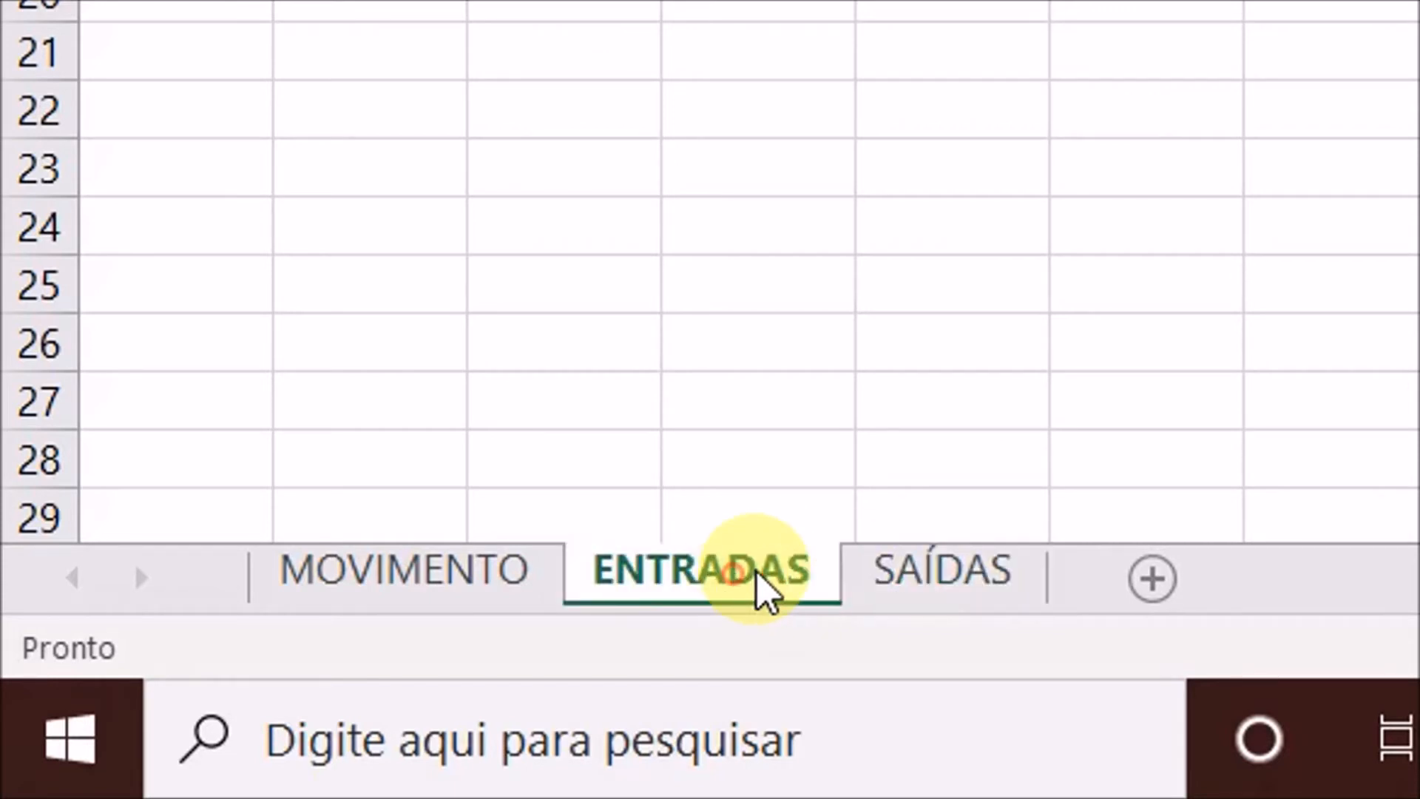
pyautogui.click(917, 584)
pyautogui.click(756, 588)
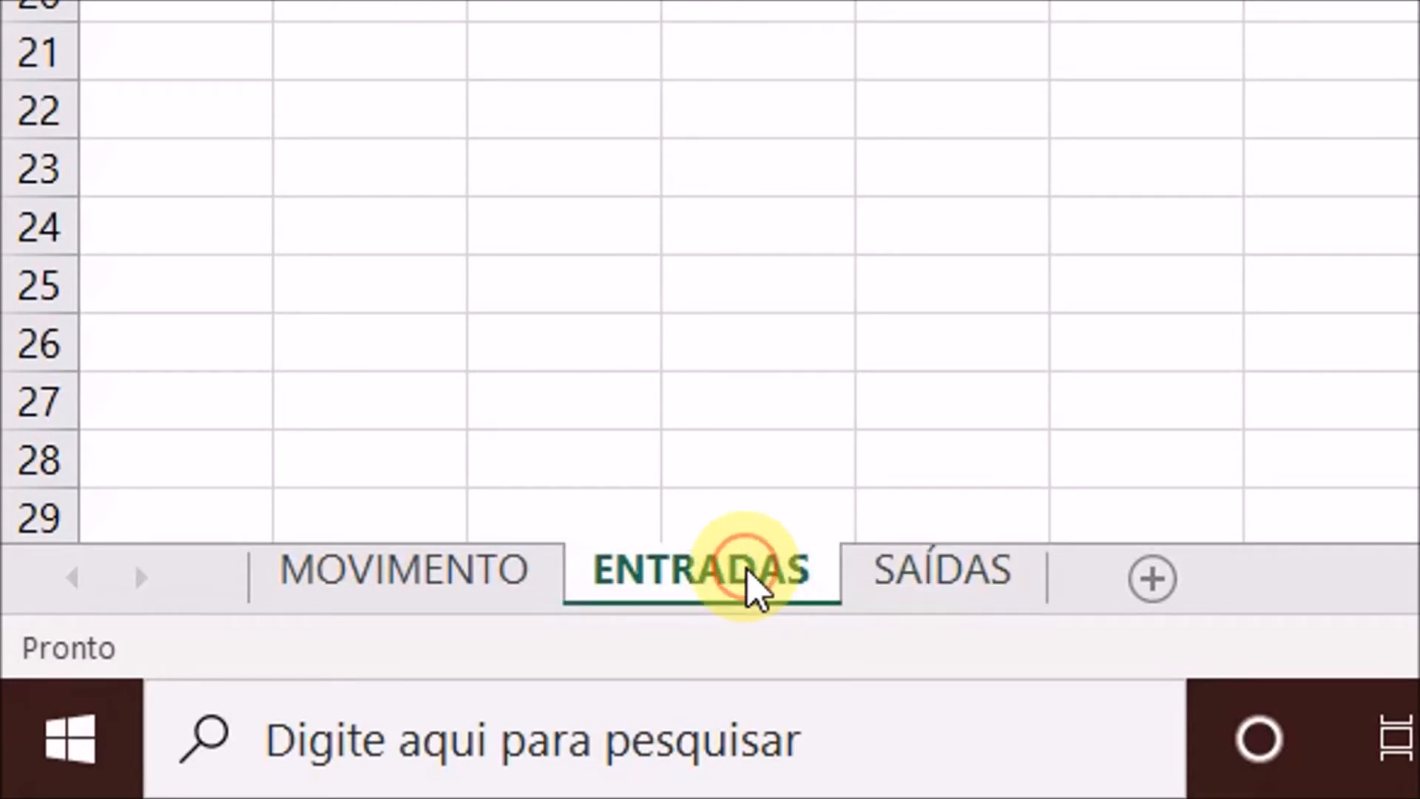
pyautogui.click(920, 579)
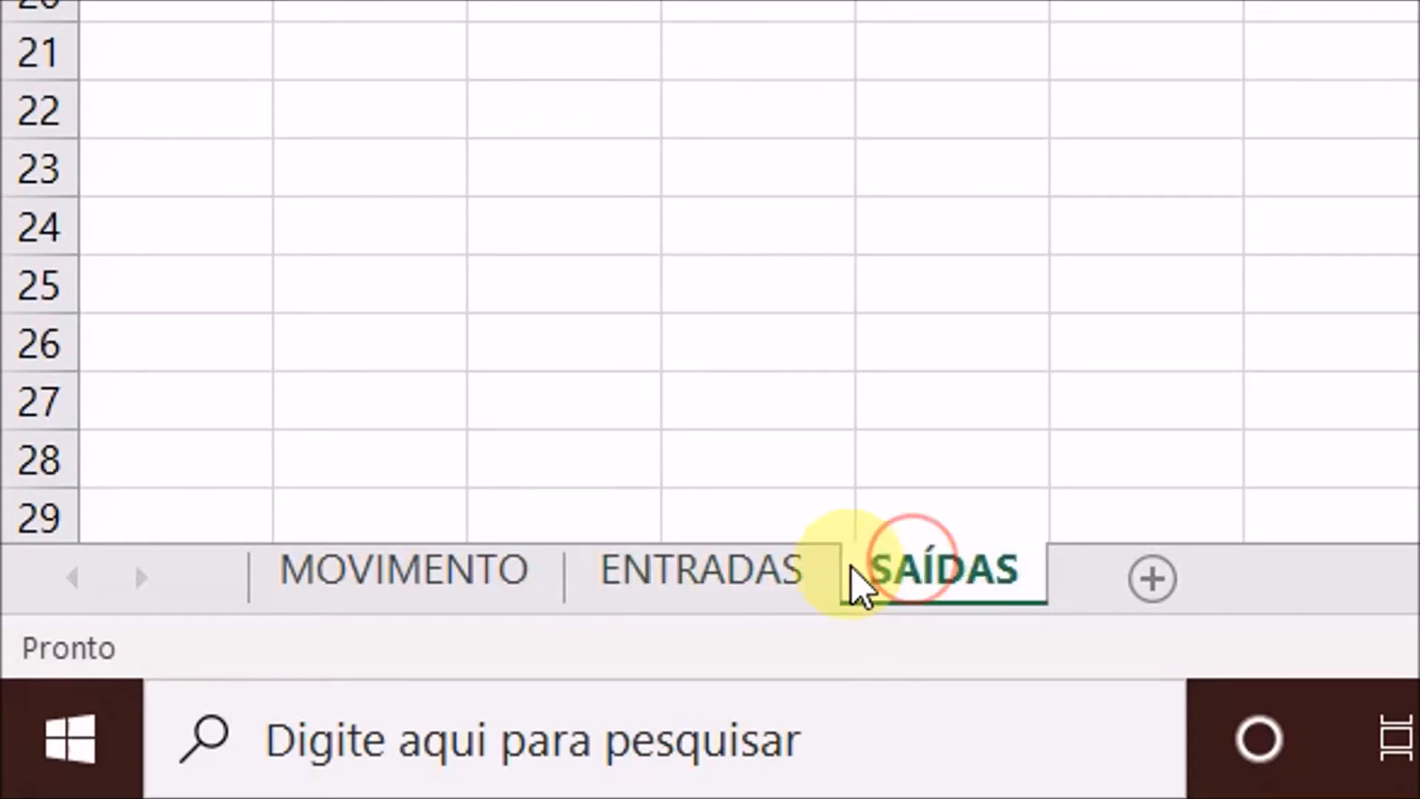
pyautogui.click(776, 586)
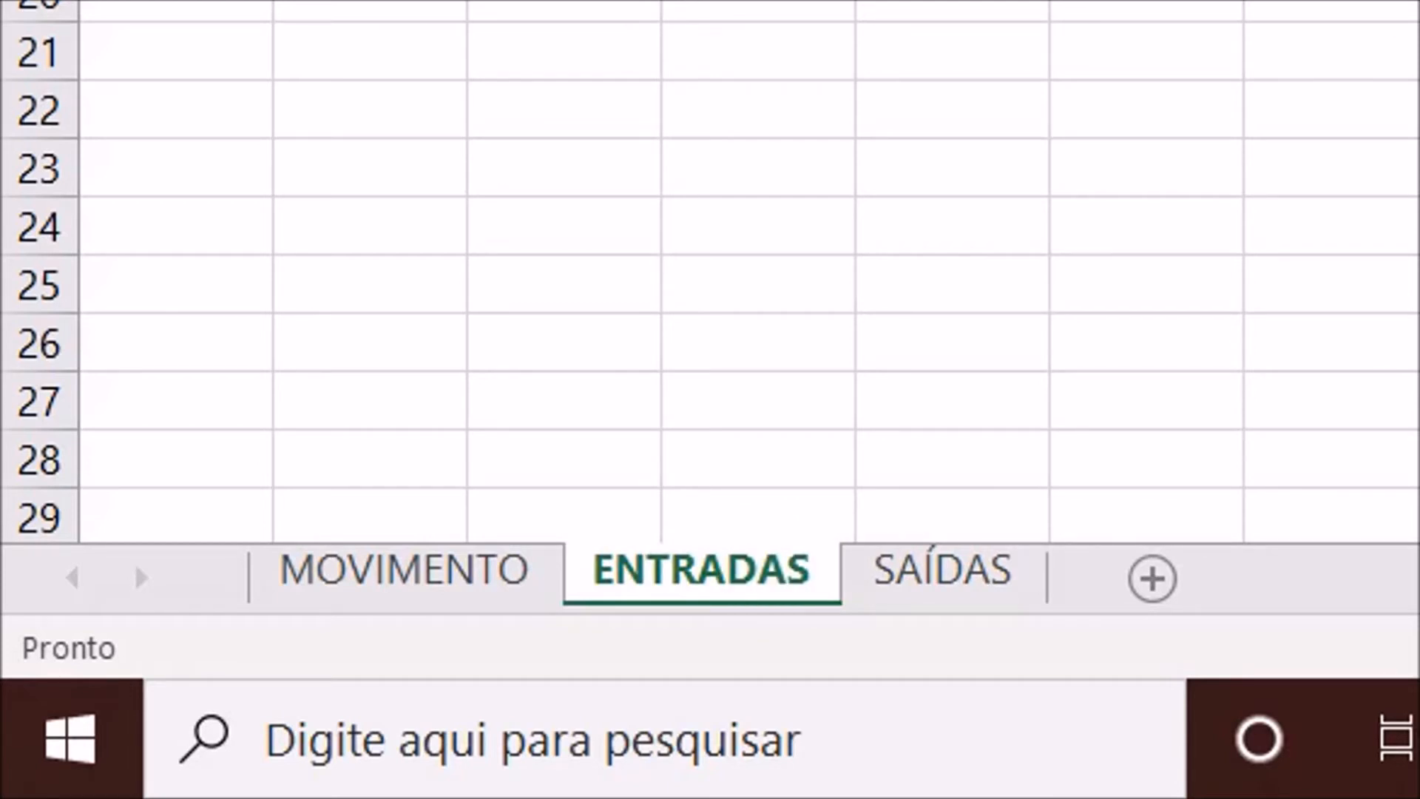
pyautogui.click(975, 568)
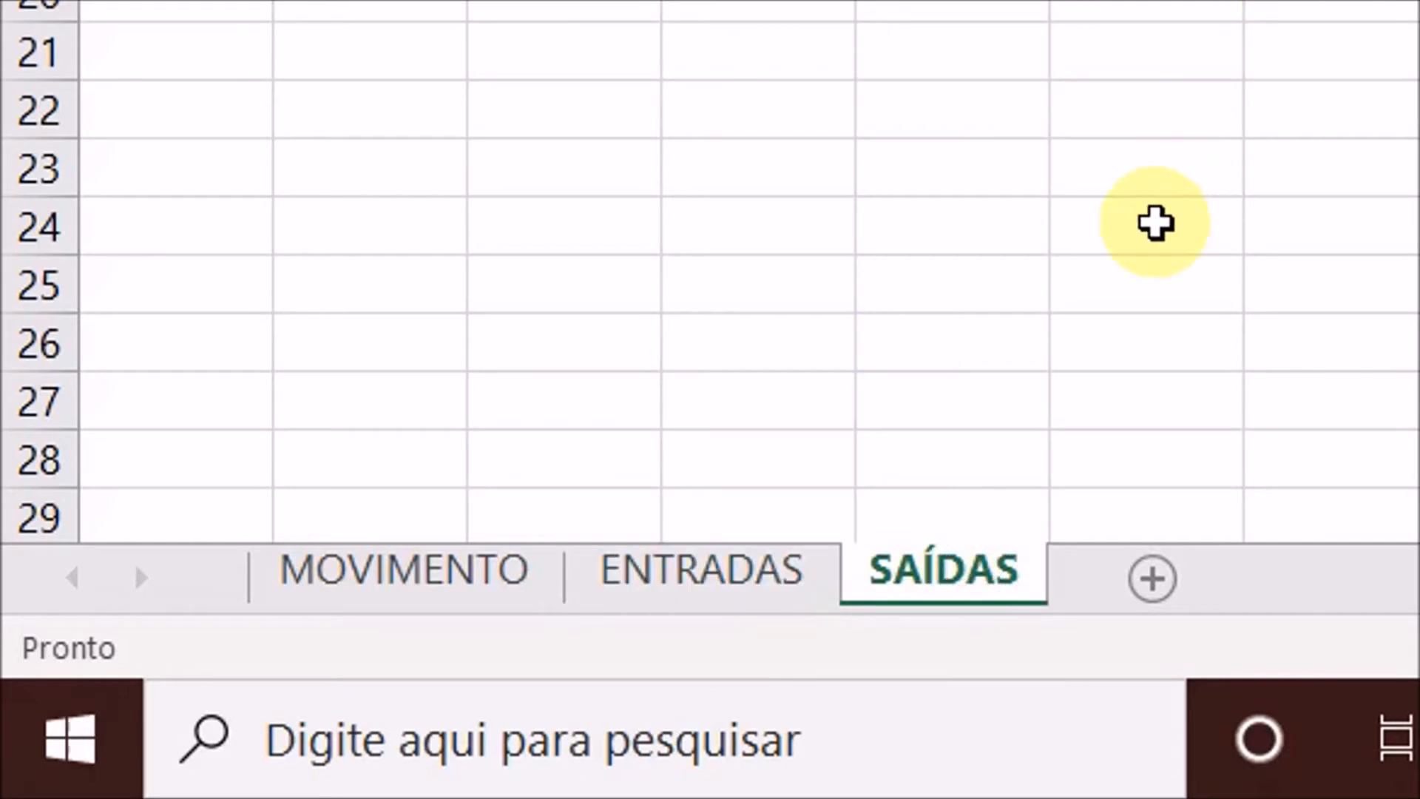
# Group the ENTRADAS and SAÍDAS sheets, and return to the MOVIMENTO sheet
pyautogui.click(747, 571)
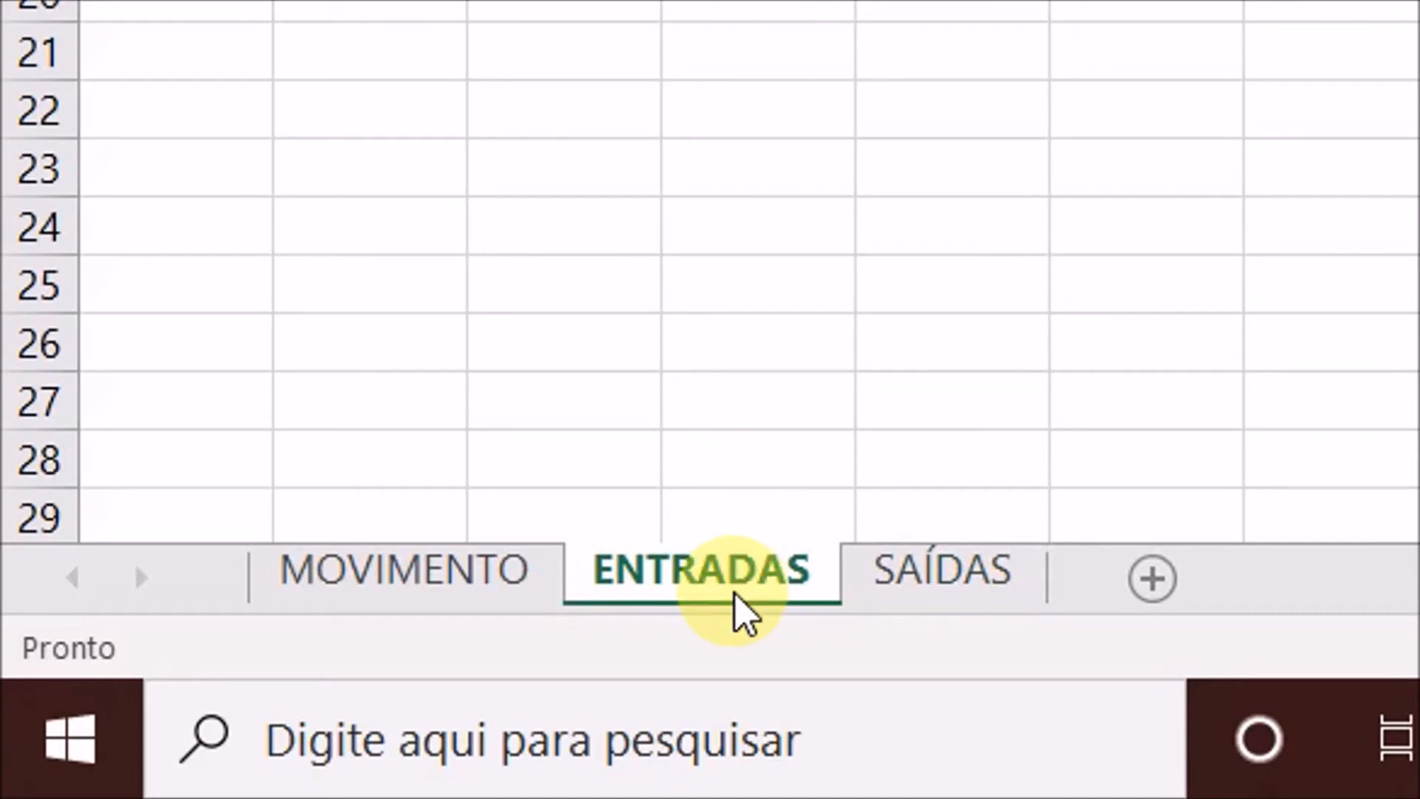
pyautogui.keyDown('ctrl'); pyautogui.click(945, 584); pyautogui.keyUp('ctrl')
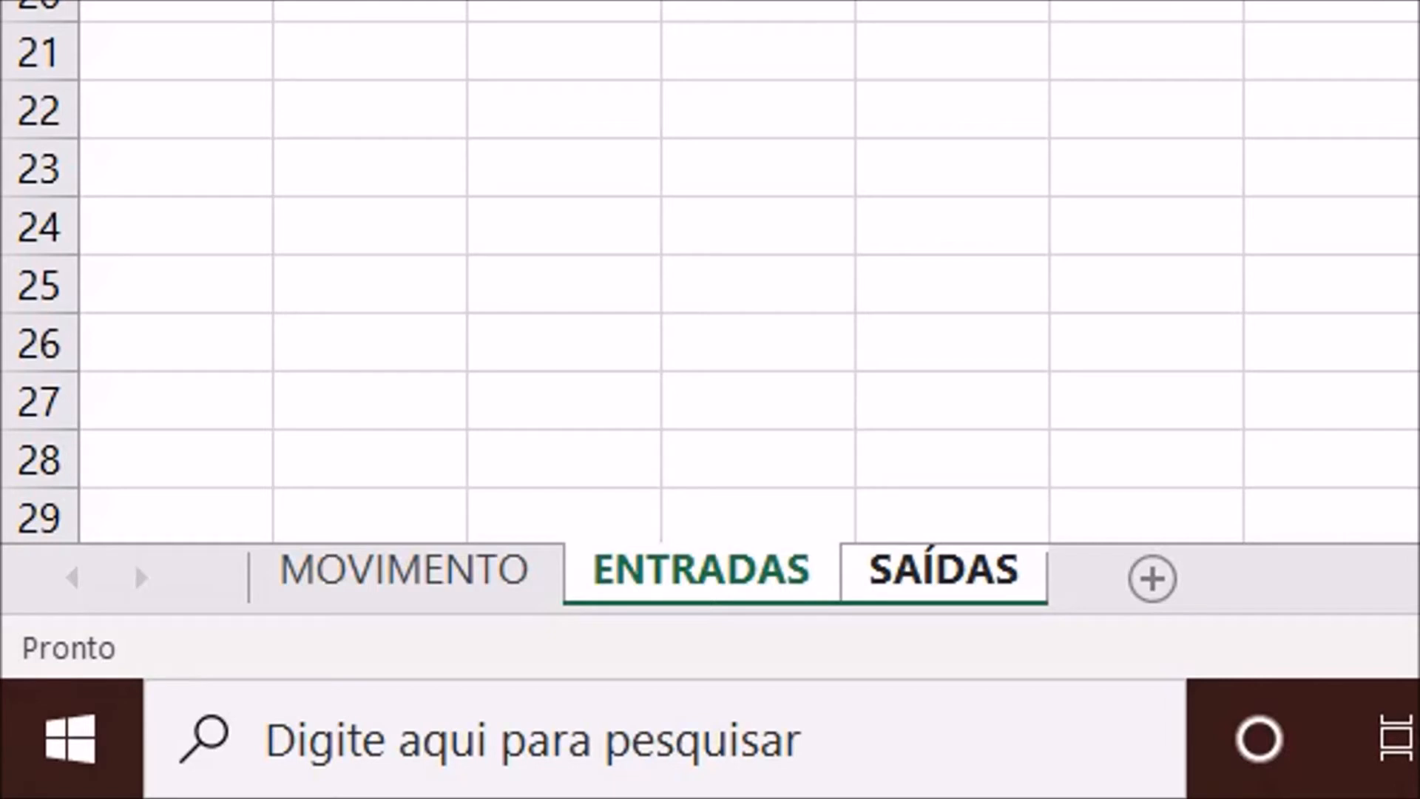
pyautogui.click(427, 570)
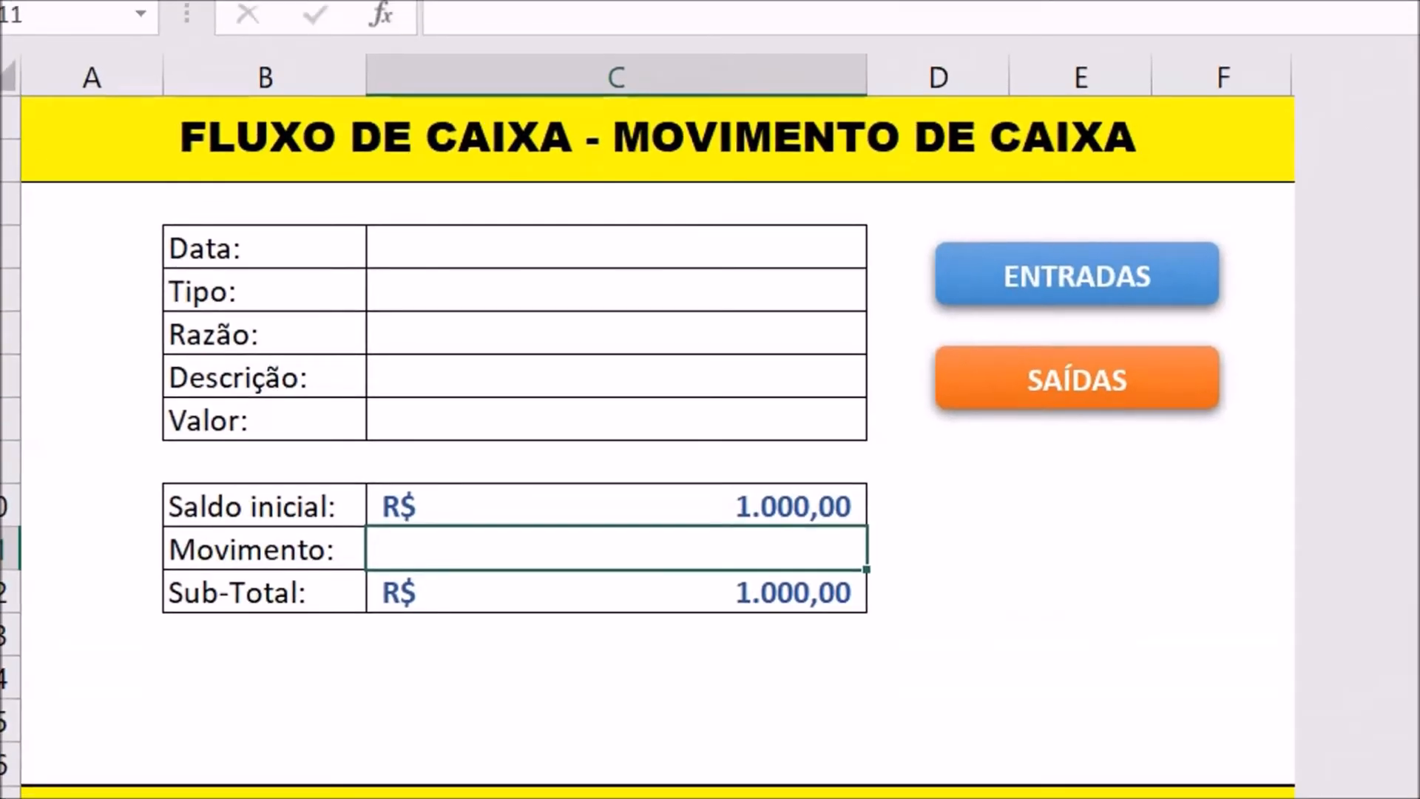
# Copy the MOVIMENTO form labels Data to Valor (B4:B8) and paste them at O4 in the grouped ENTRADAS and SAÍDAS sheets
pyautogui.moveTo(265, 246); pyautogui.dragTo(280, 425)
pyautogui.rightClick(280, 424)
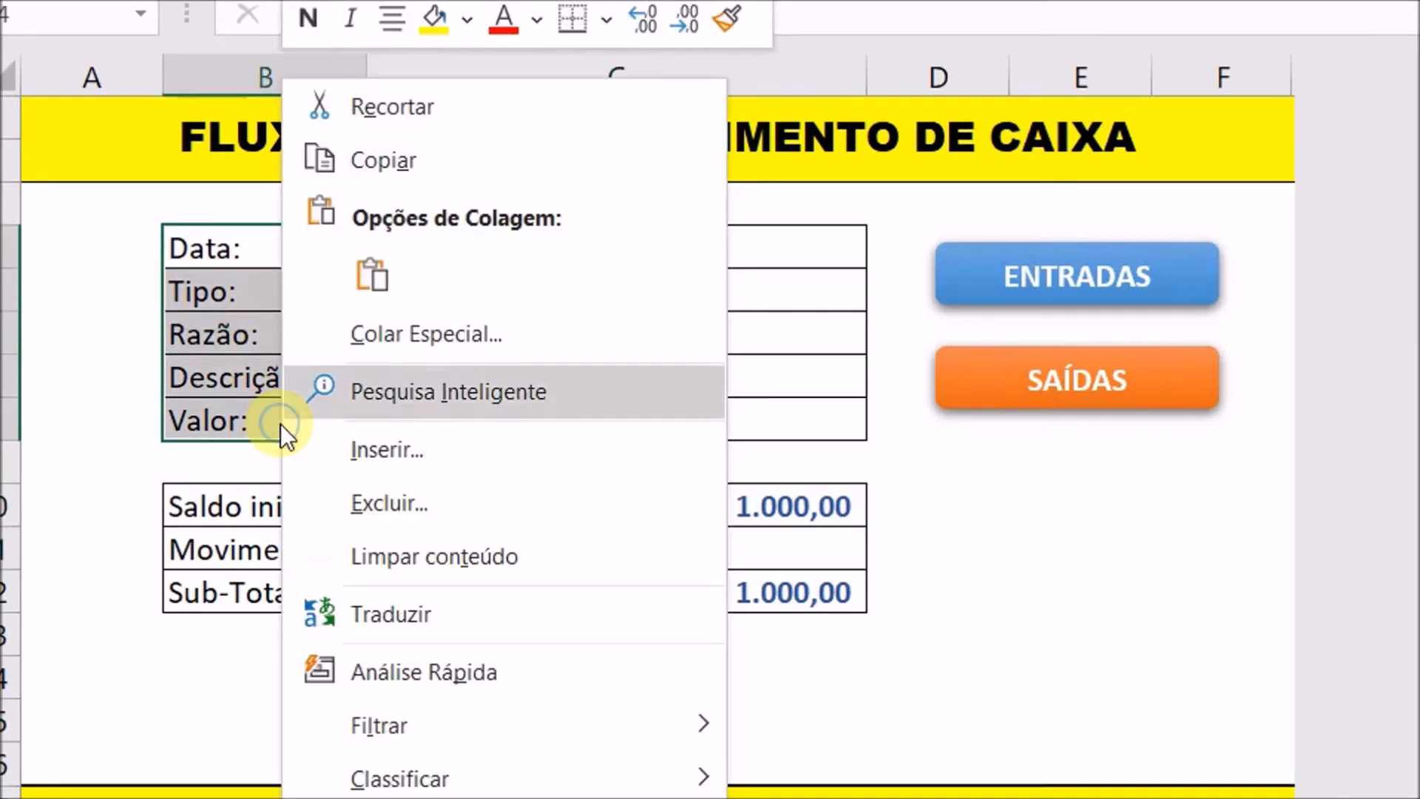
pyautogui.click(375, 162)
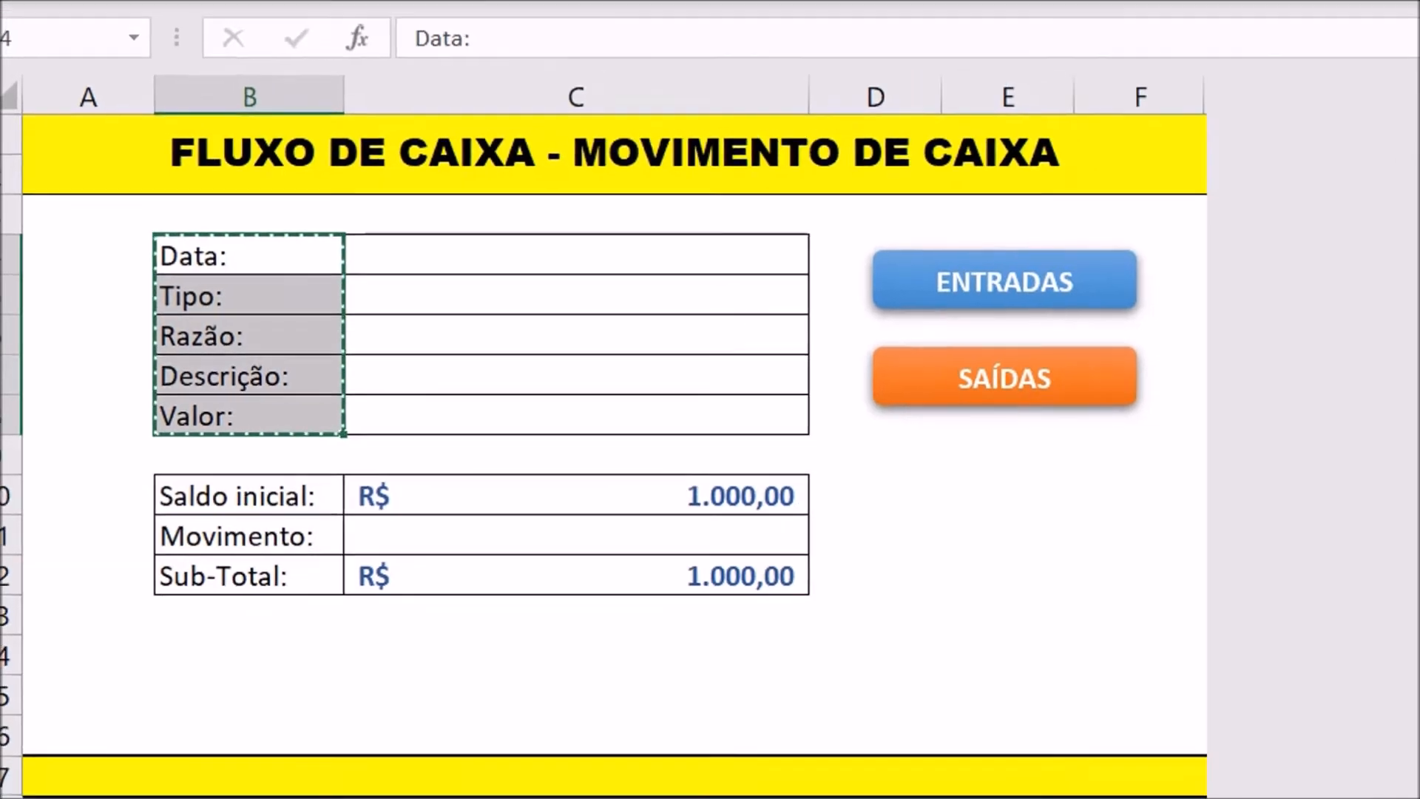
pyautogui.click(238, 794)
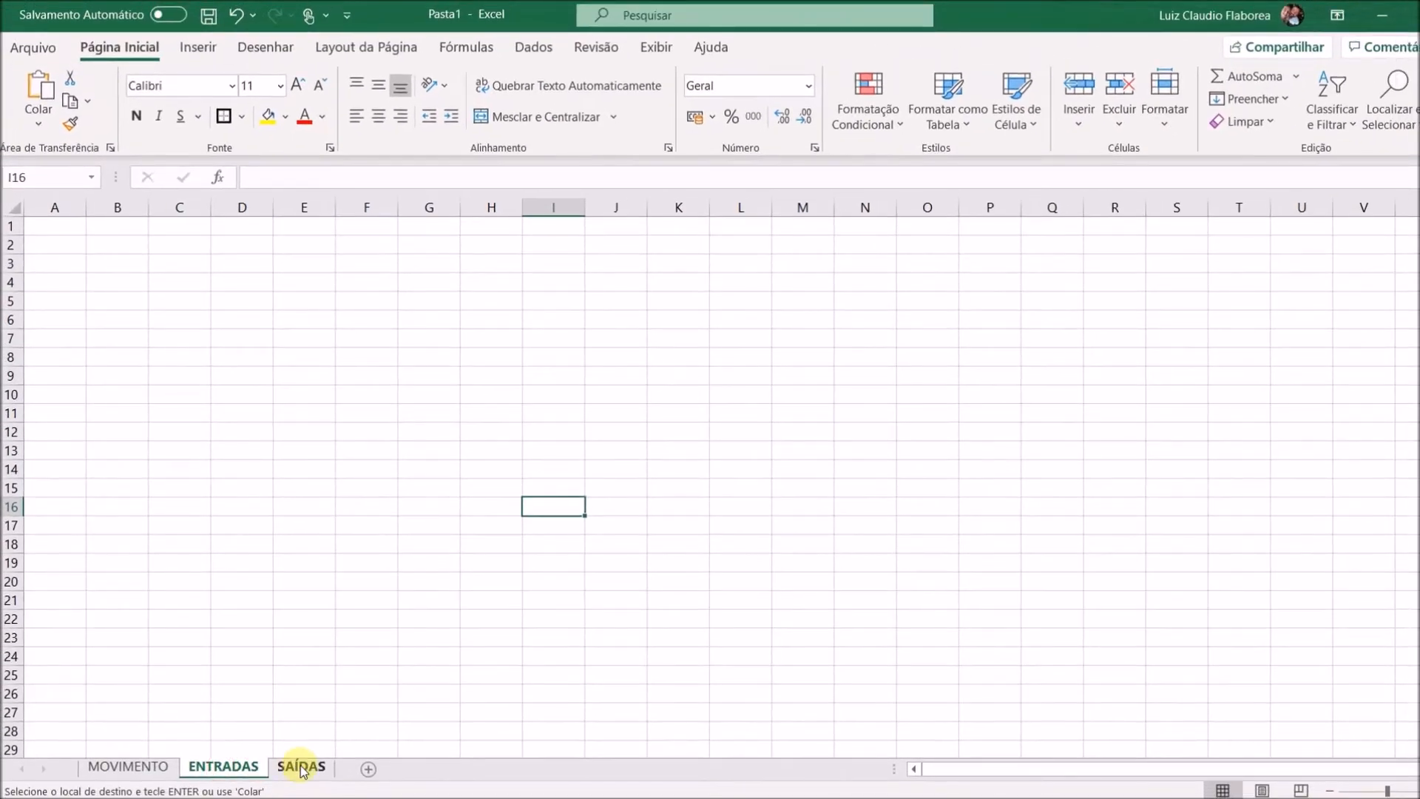
pyautogui.keyDown('ctrl'); pyautogui.click(301, 768); pyautogui.keyUp('ctrl')
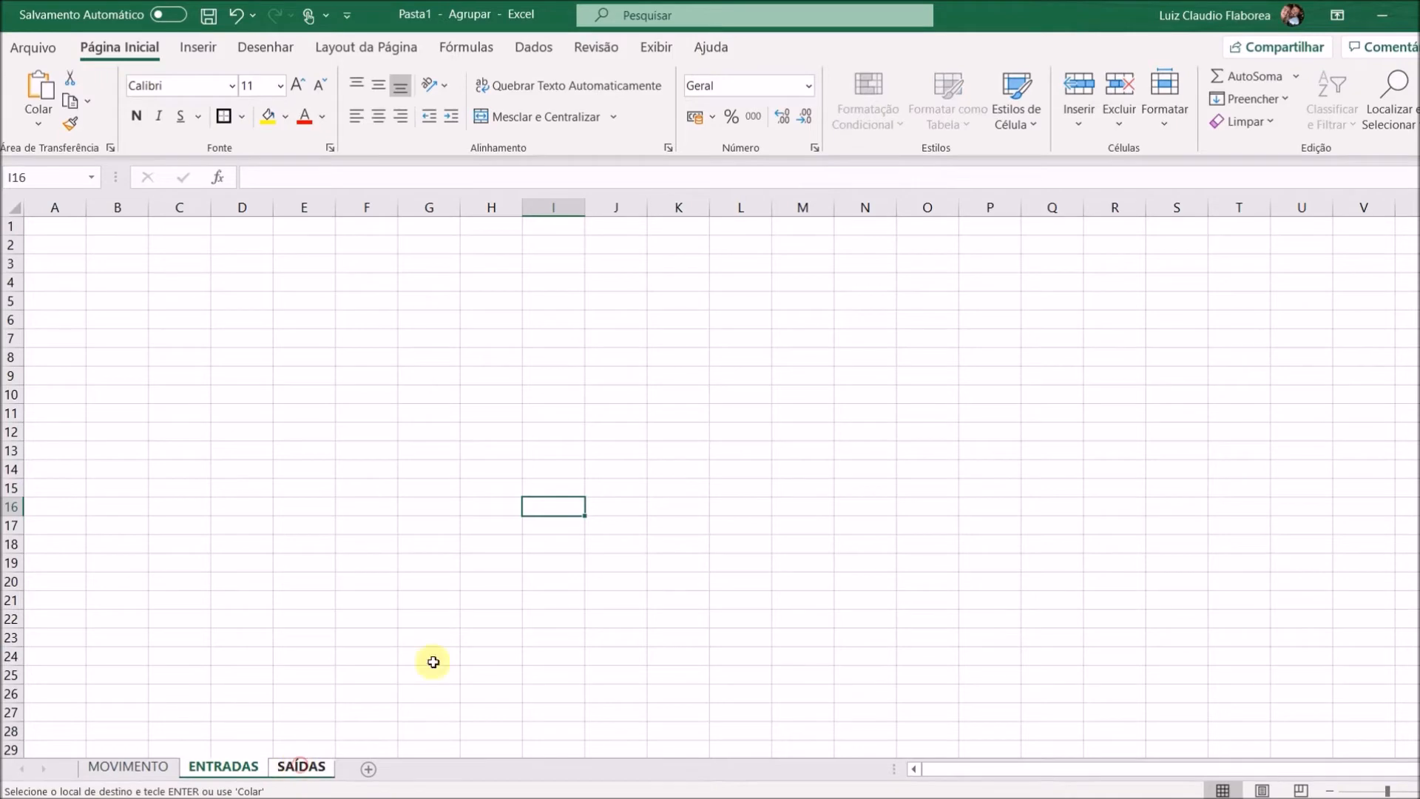
pyautogui.click(920, 280)
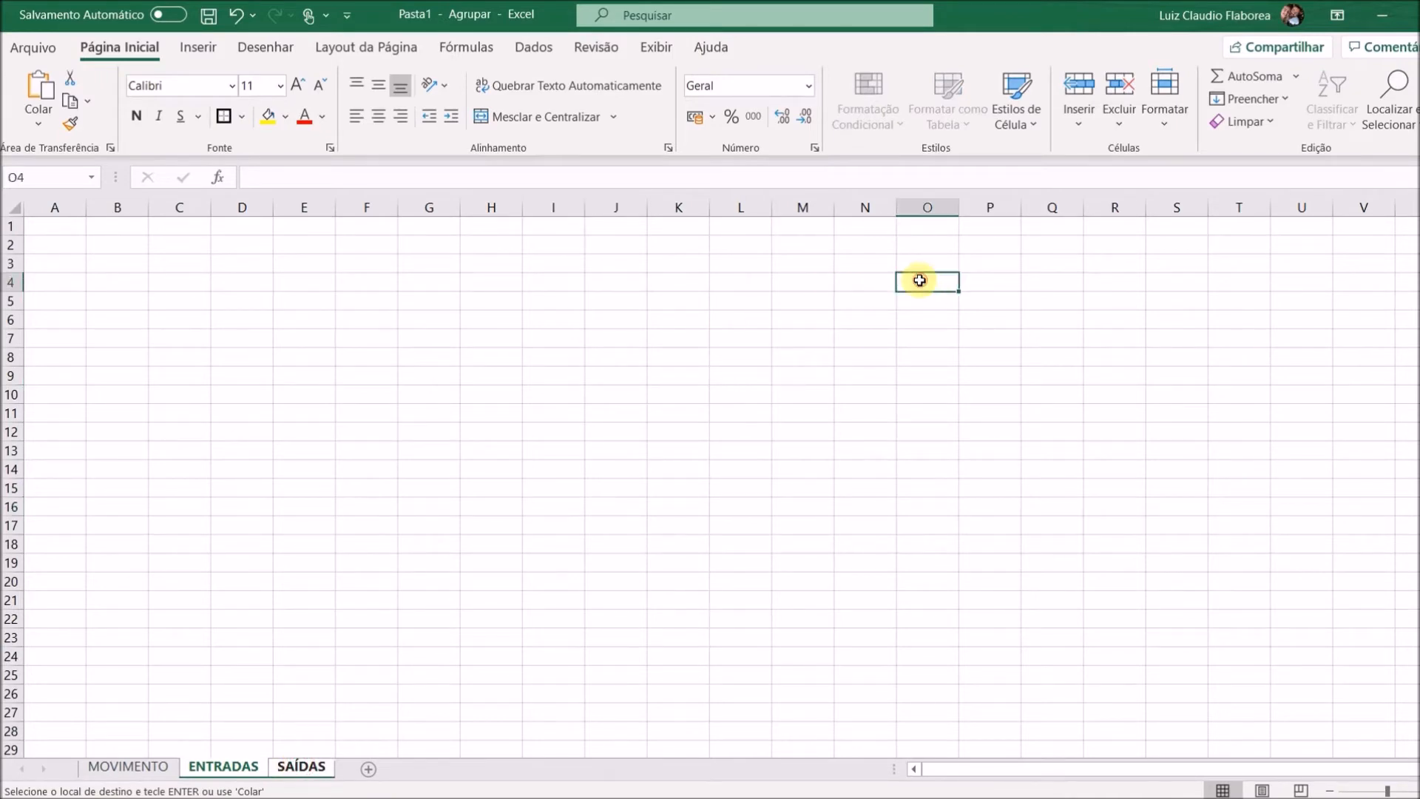
pyautogui.rightClick(920, 280)
pyautogui.click(968, 383)
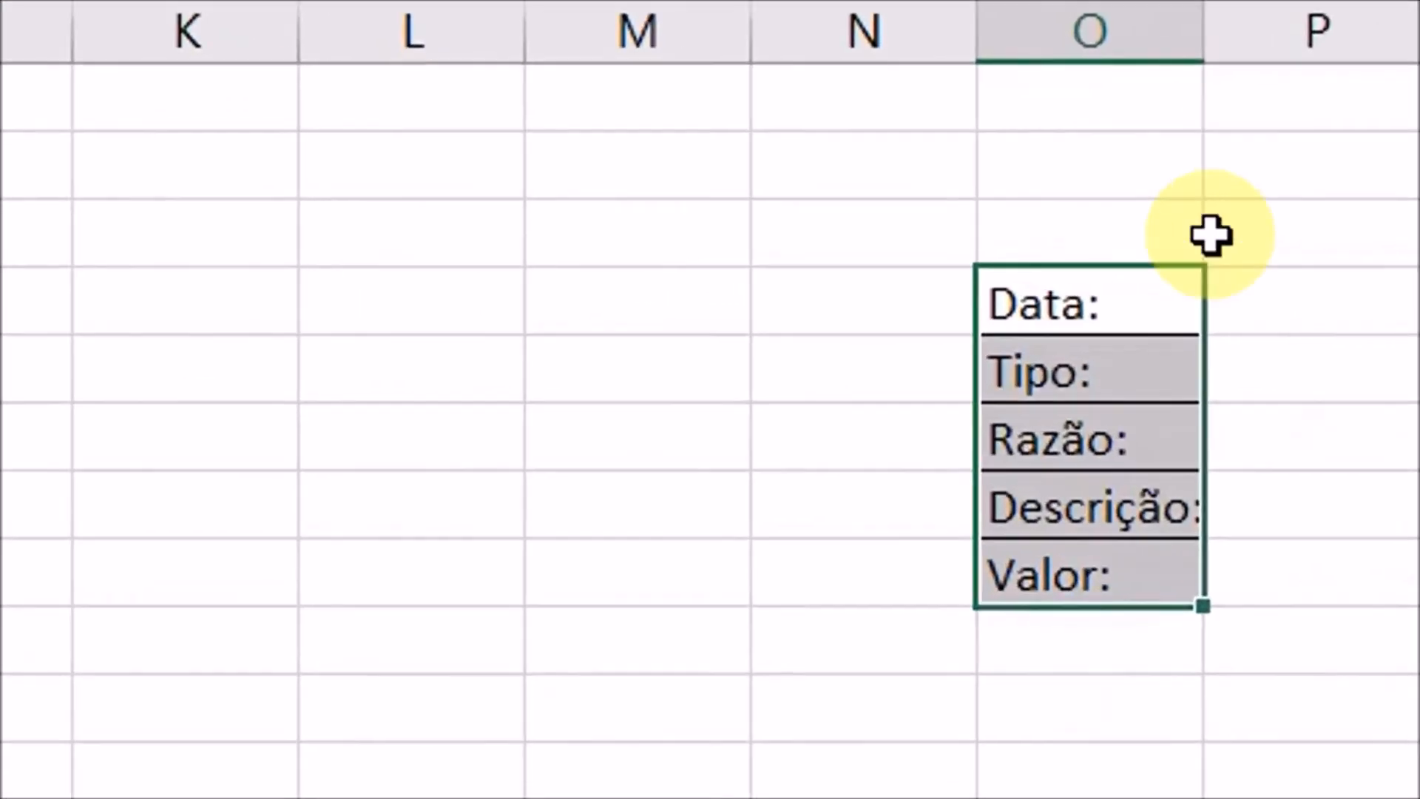
# Go through the pasted labels in O4:O8 one by one as a reference for the table headings
pyautogui.hotkey('shift', 'Up')
pyautogui.click(1124, 310)
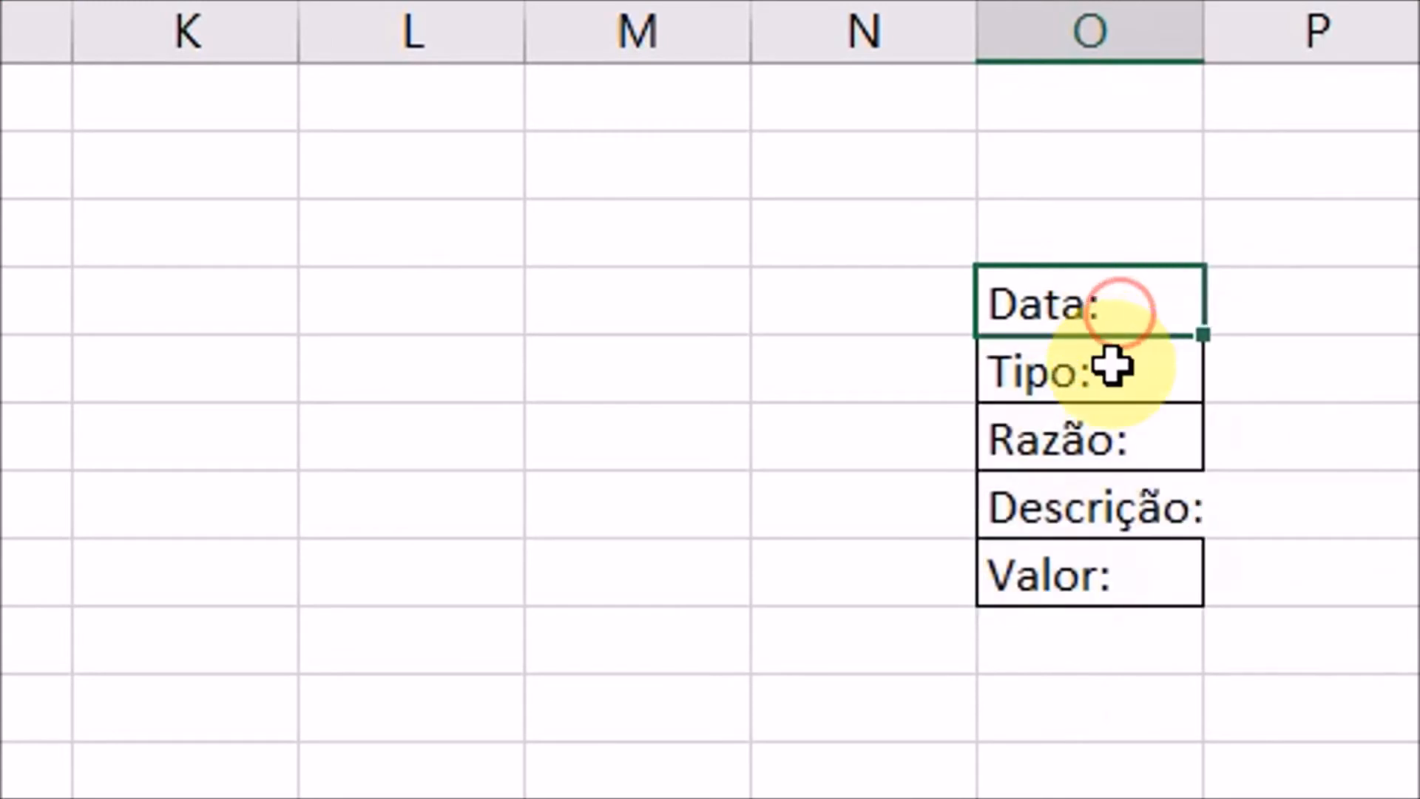
pyautogui.click(1116, 367)
pyautogui.click(1128, 451)
pyautogui.click(1093, 502)
pyautogui.click(1078, 562)
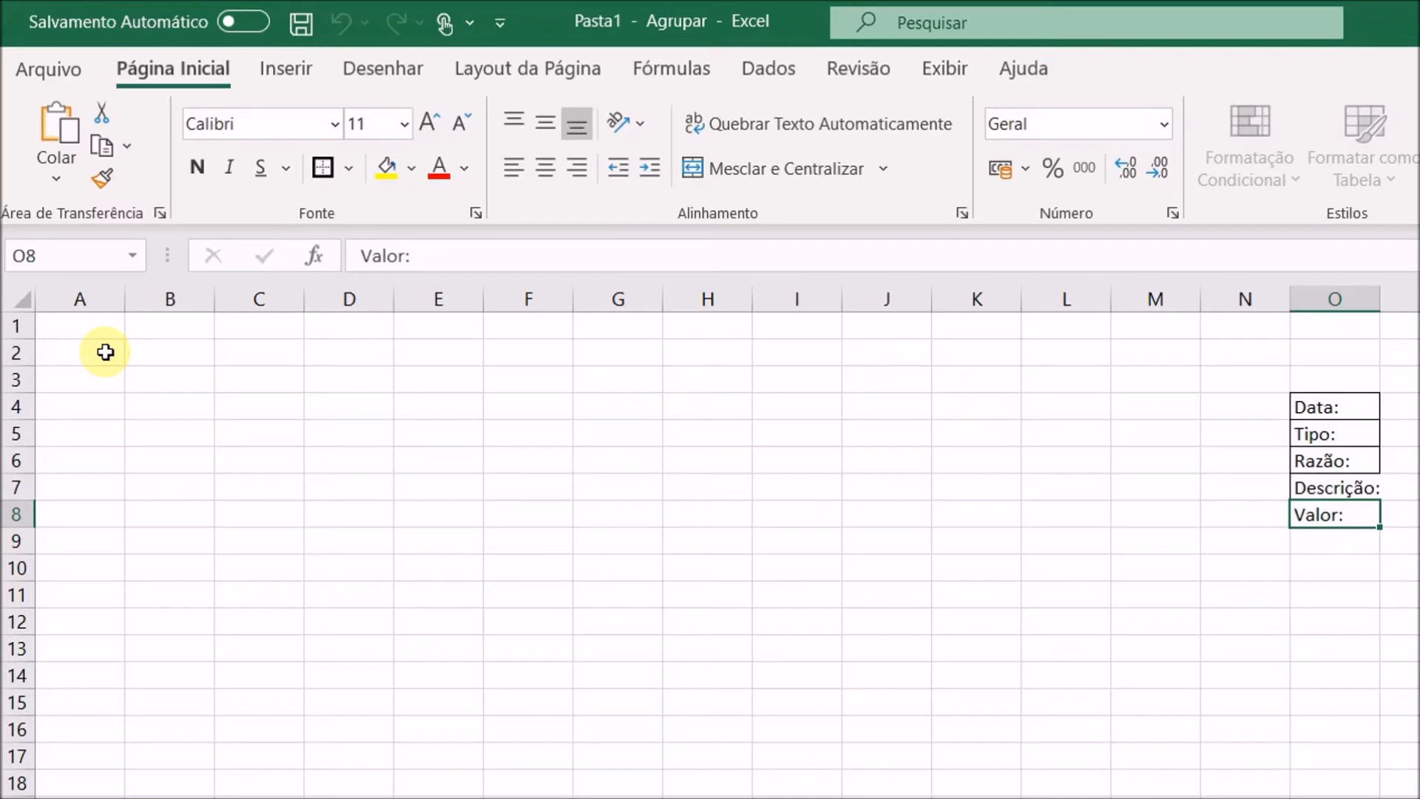
# Enter the label SALDO: in A2 and apply all borders to A2:B2
pyautogui.click(105, 352)
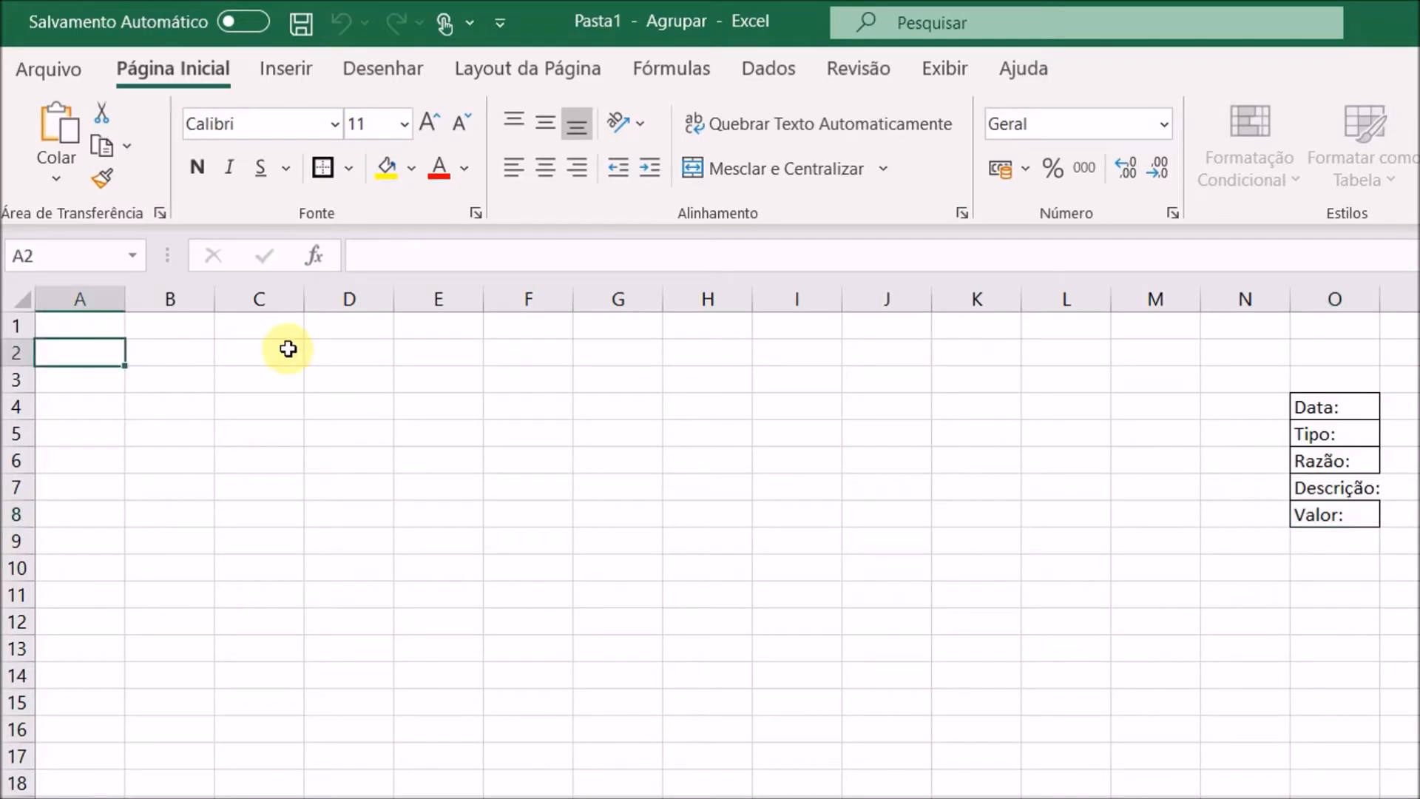
pyautogui.write('SALDO:')
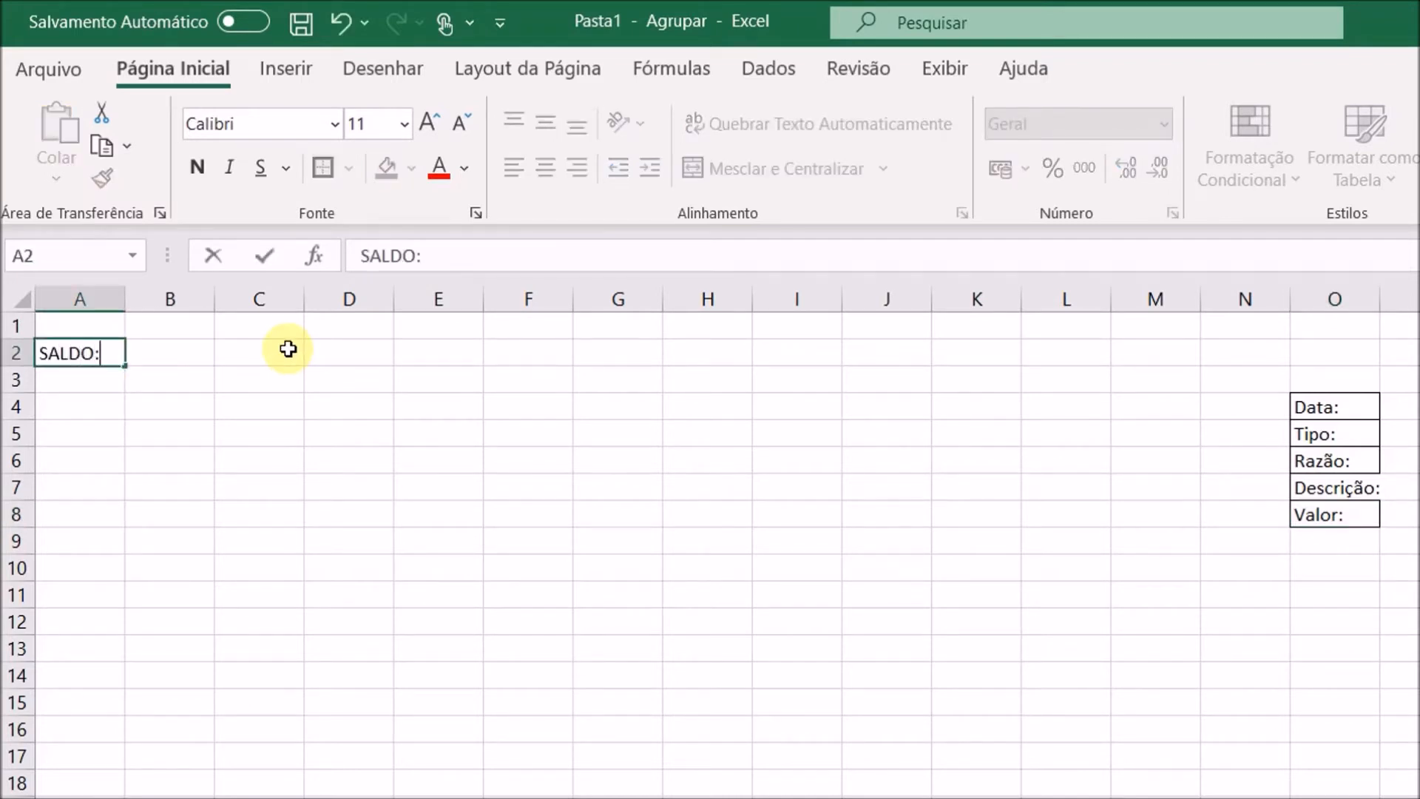
pyautogui.press('Tab')
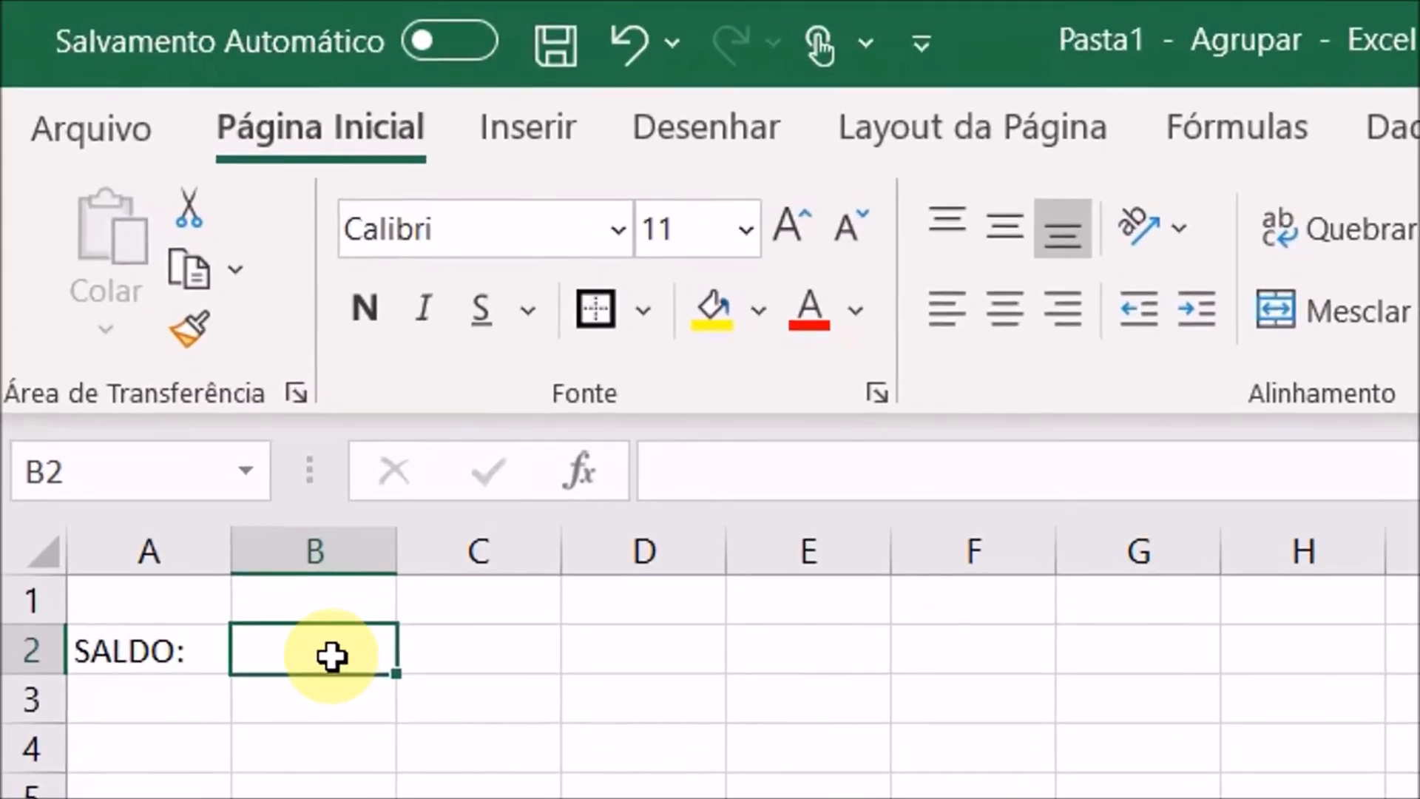
pyautogui.moveTo(330, 656); pyautogui.dragTo(167, 653)
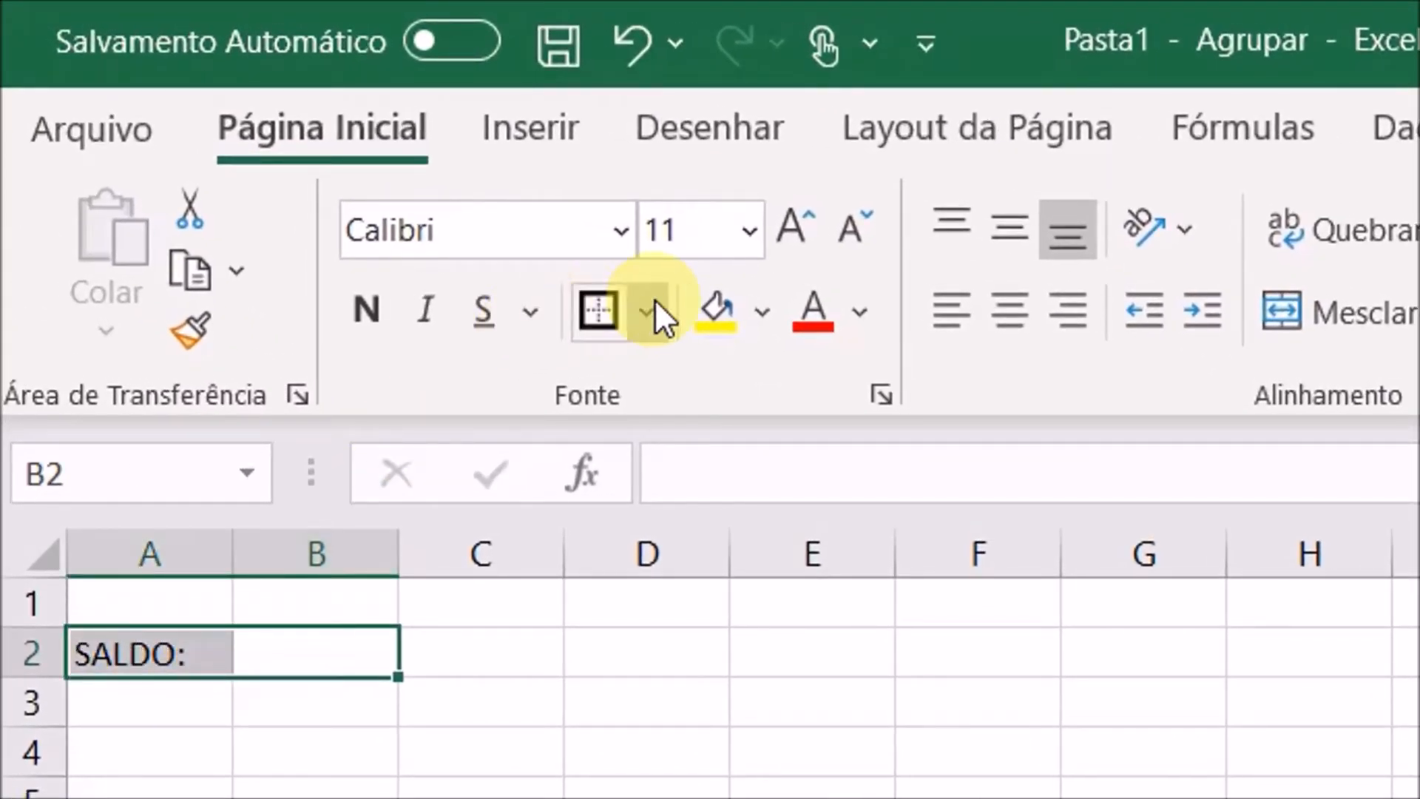
pyautogui.click(653, 305)
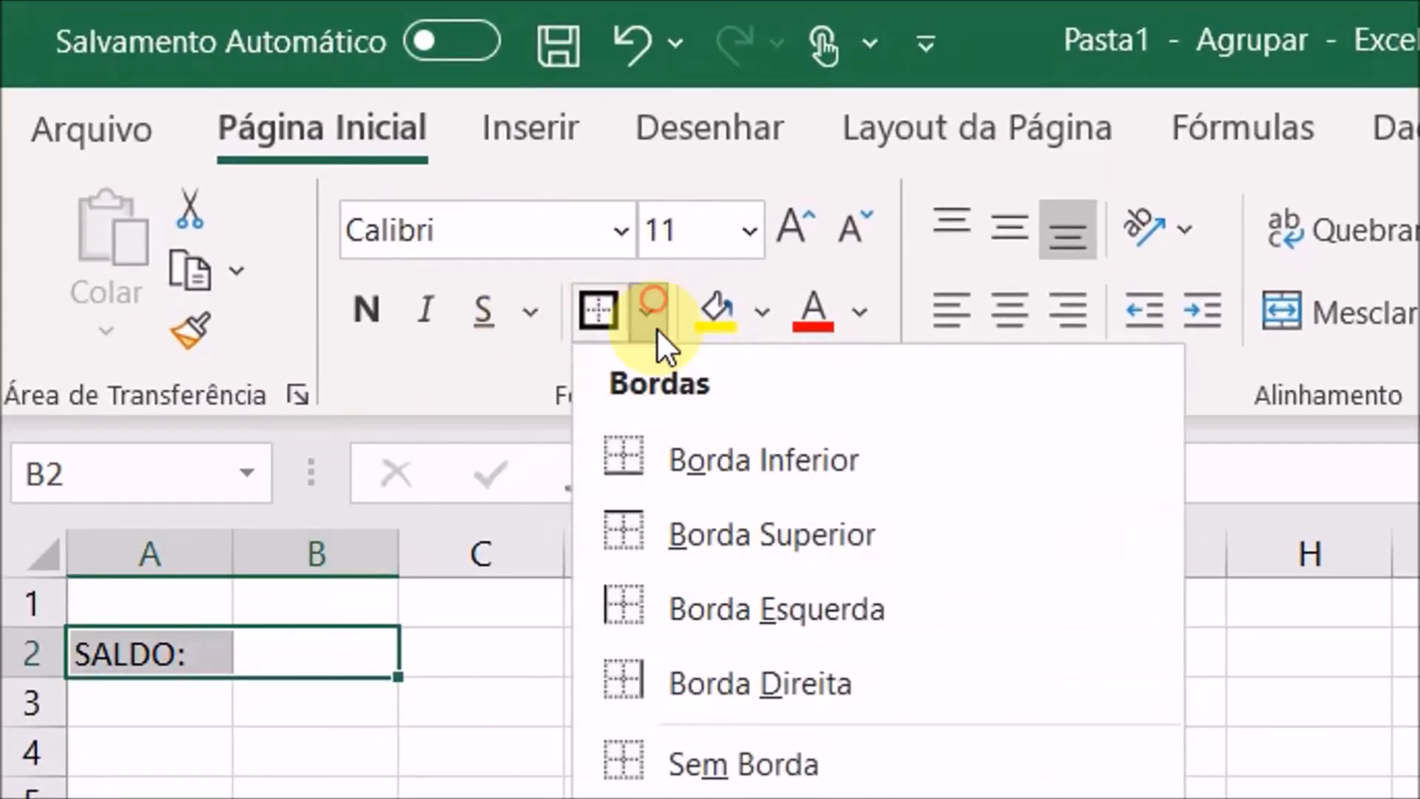
pyautogui.click(744, 798)
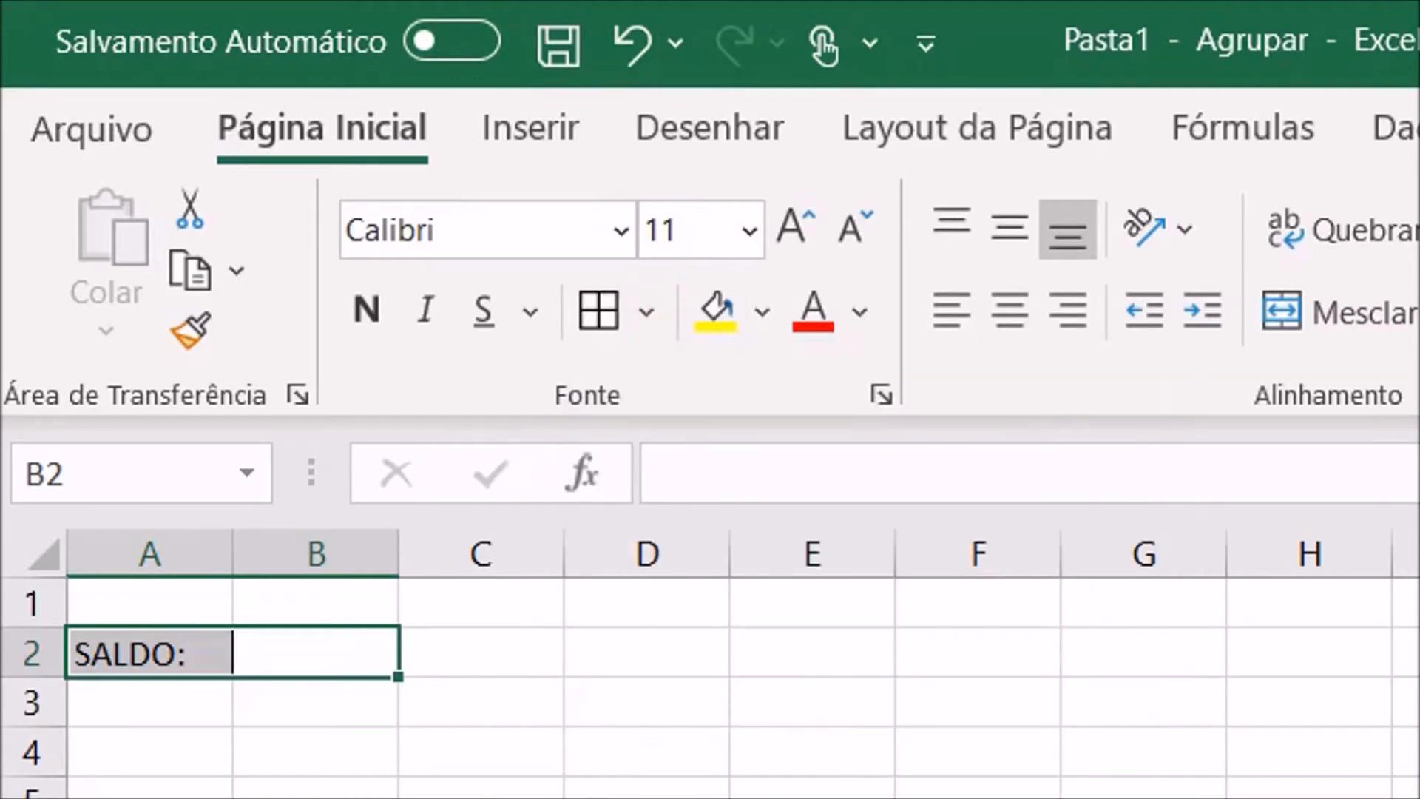
pyautogui.click(517, 798)
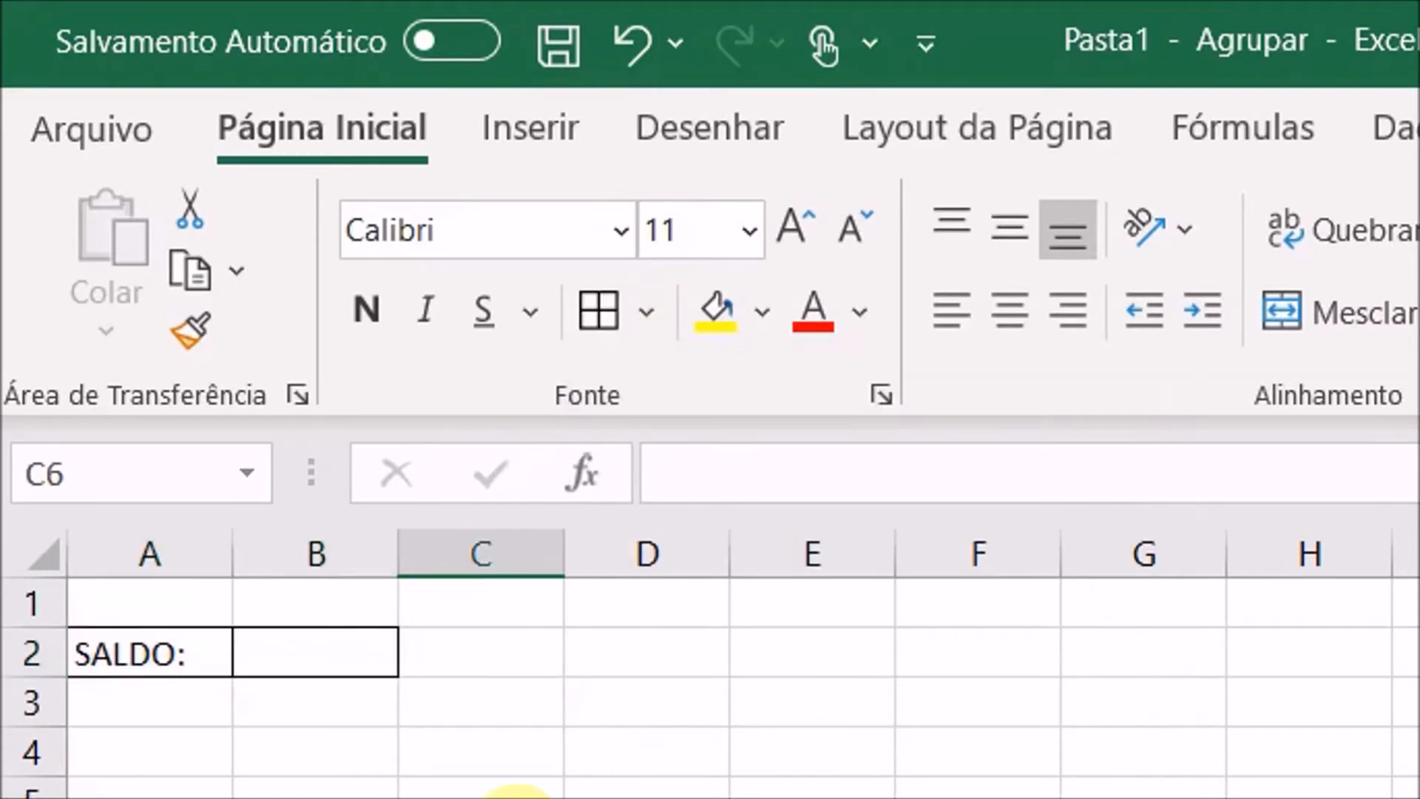
# Enter the headings DATA:, TIPO and RAZÃO in cells A4 to C4
pyautogui.click(178, 752)
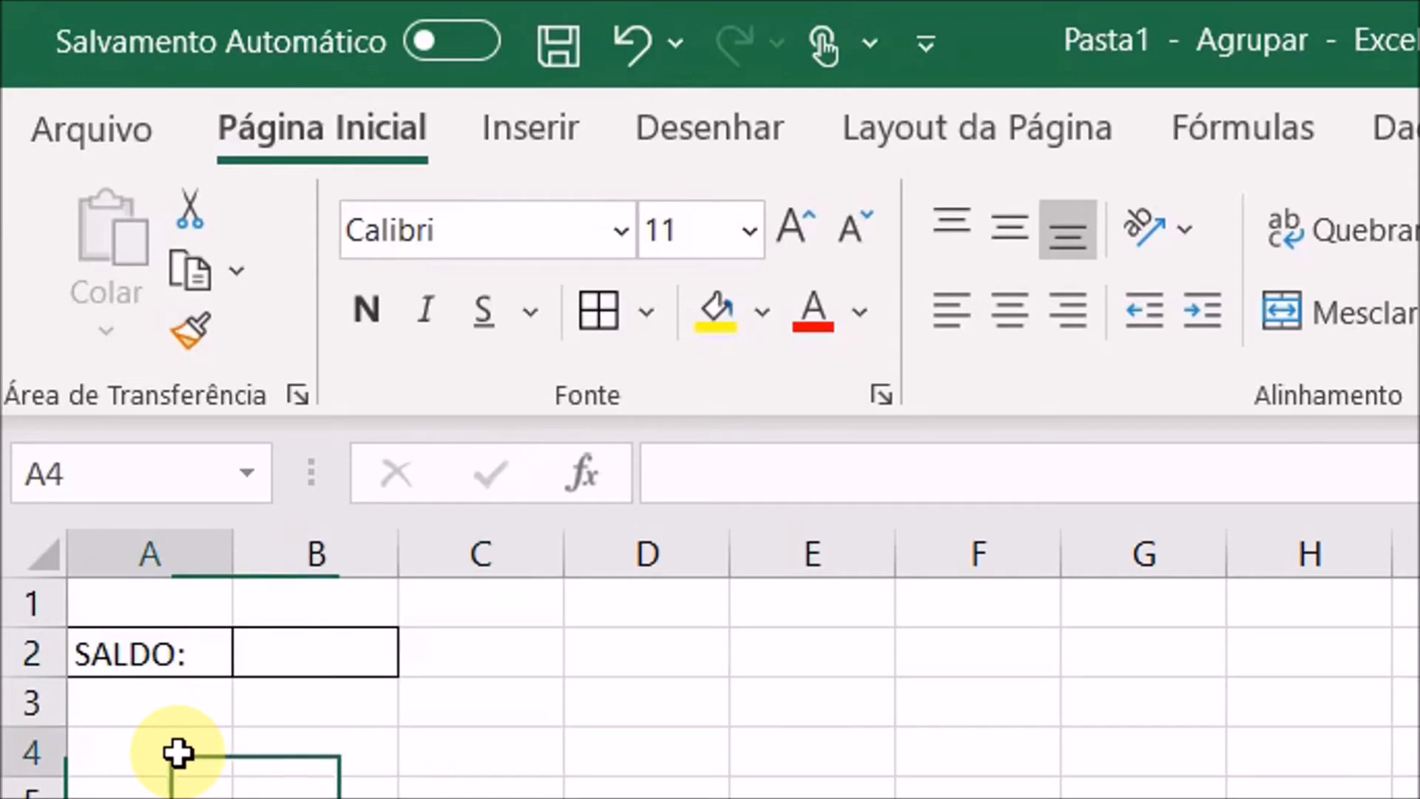
pyautogui.write('DATA:')
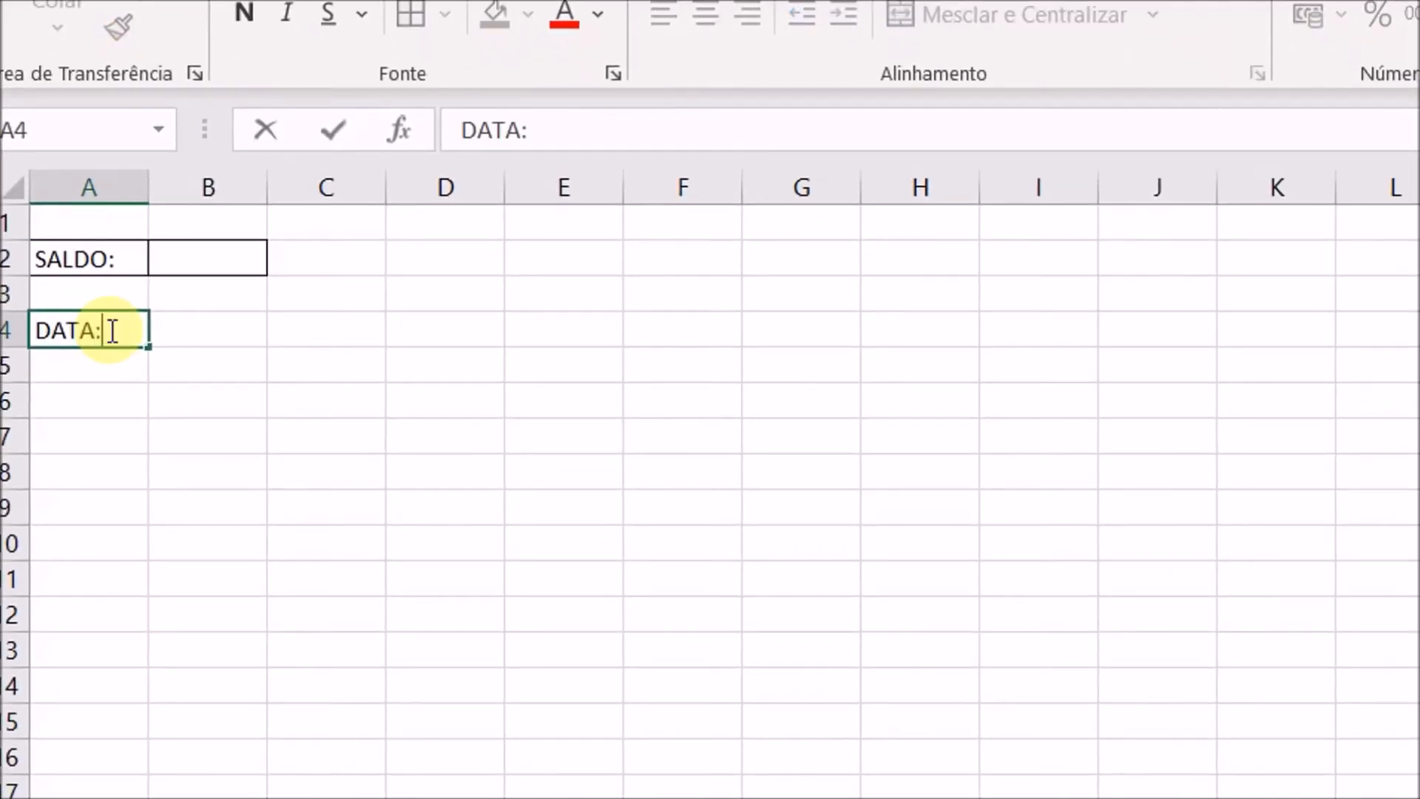
pyautogui.press('Tab')
pyautogui.write('t')
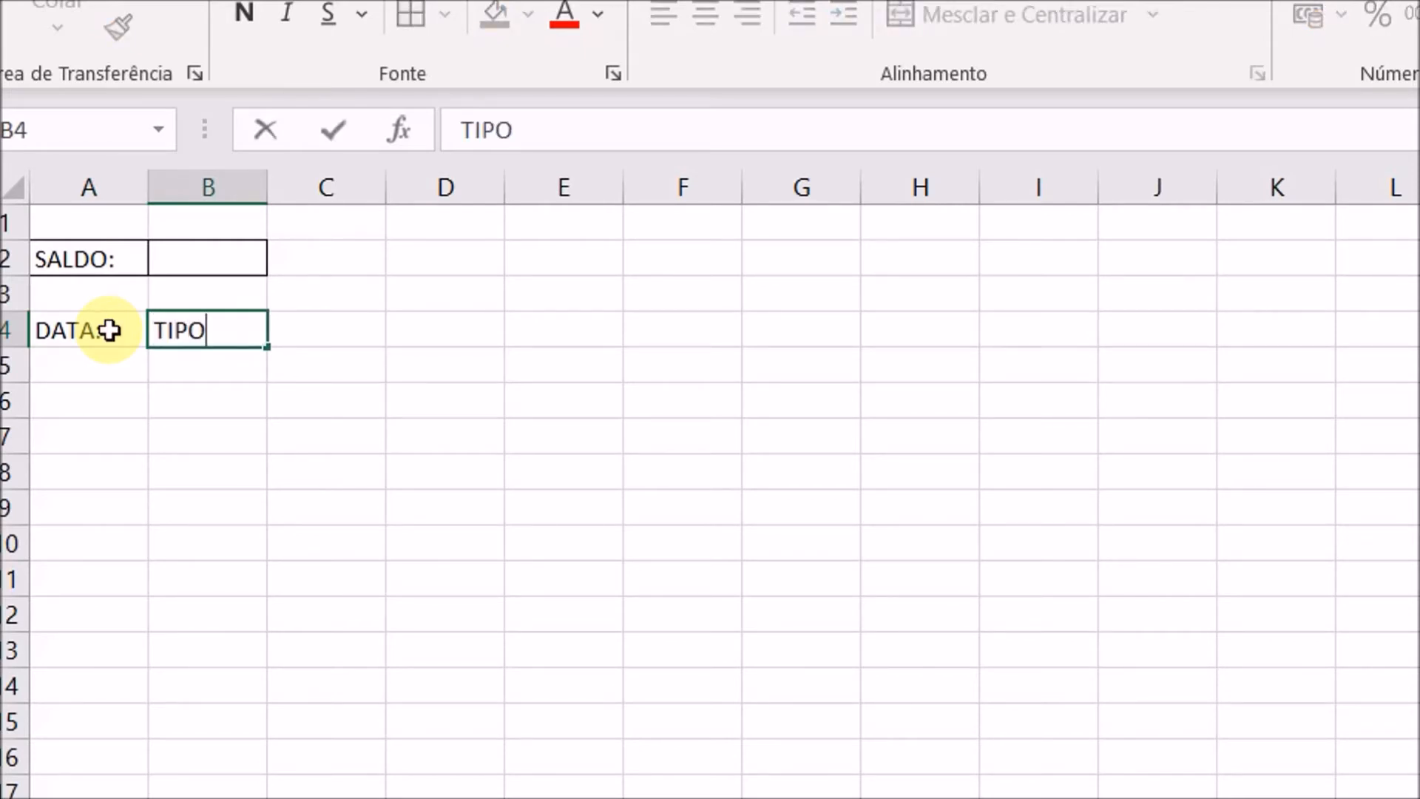
pyautogui.press('Tab')
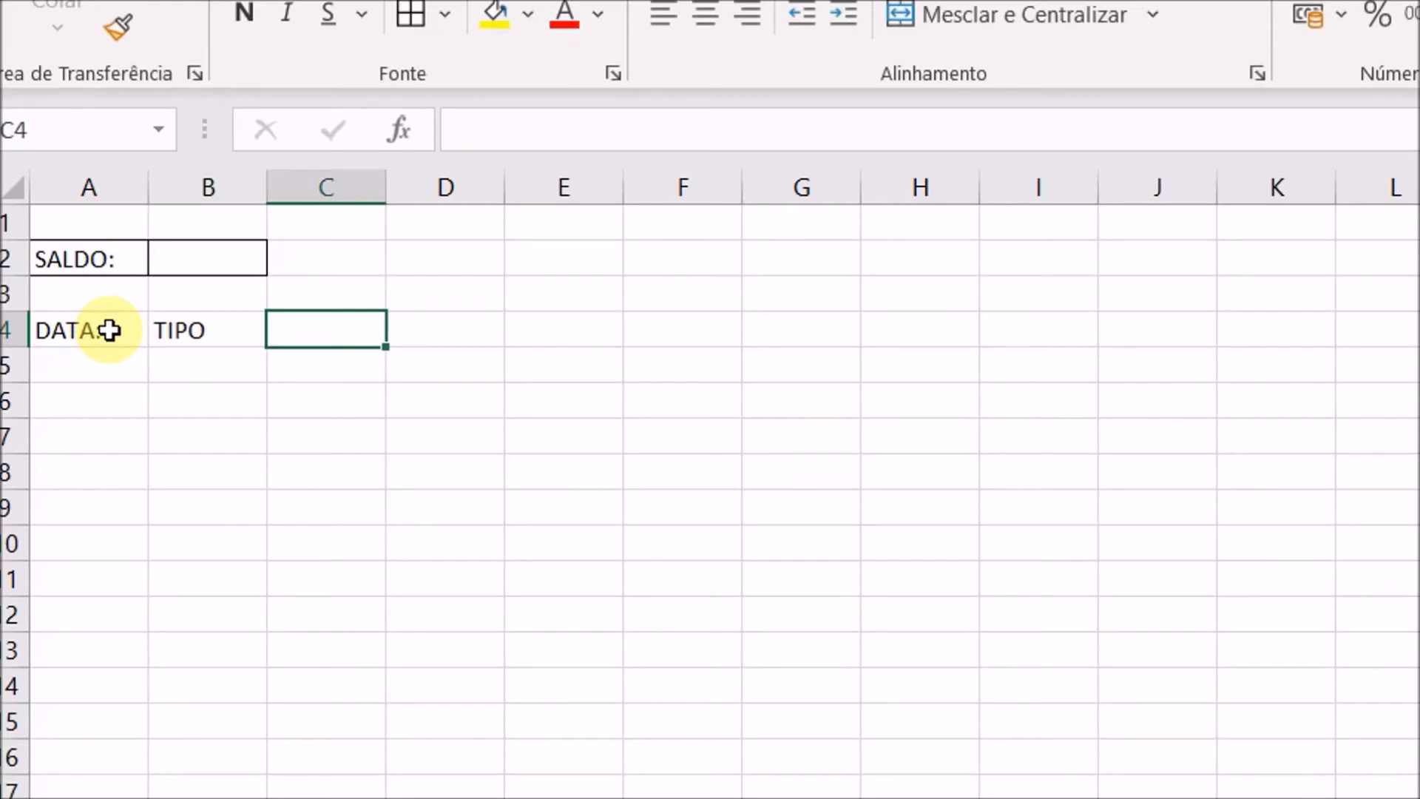
pyautogui.write('AZÃO')
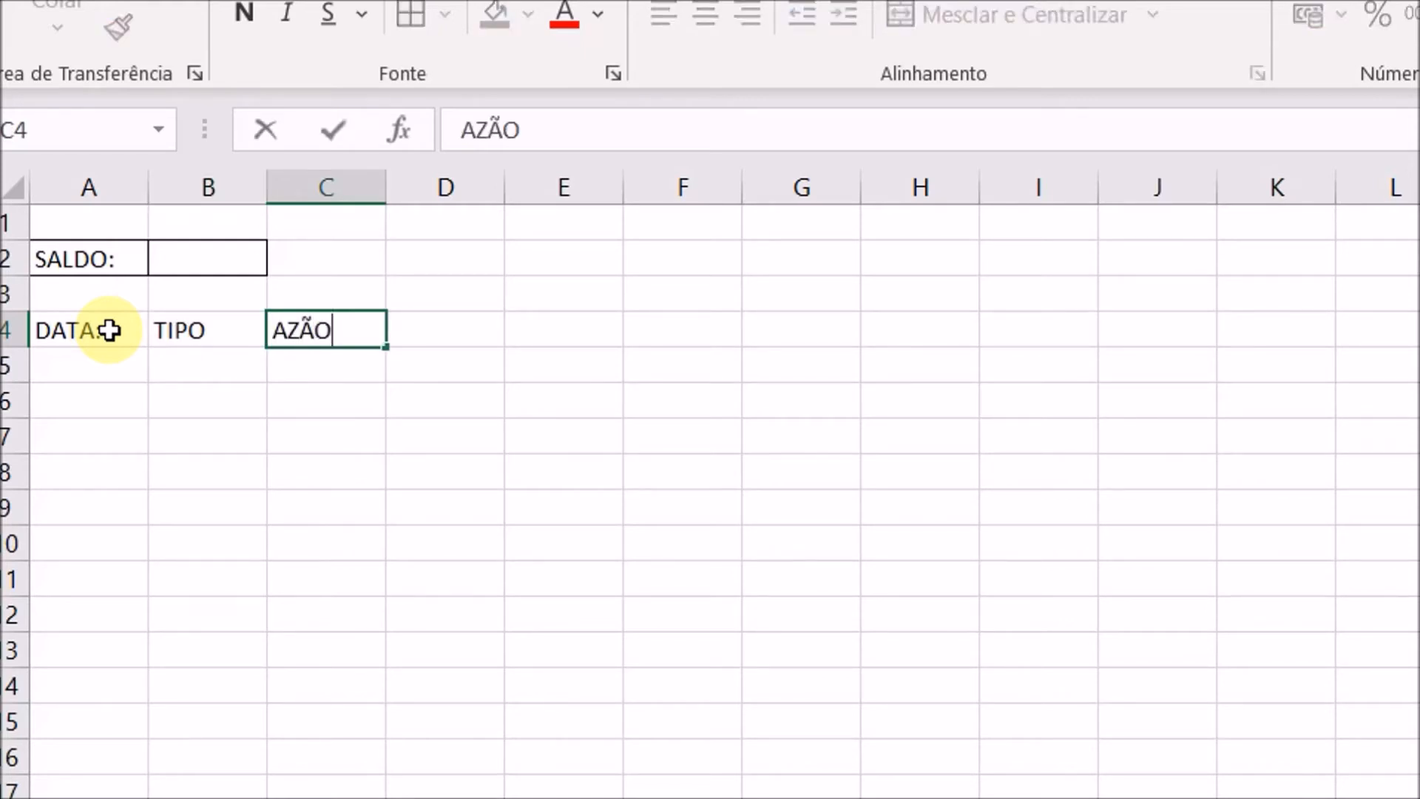
pyautogui.press('BackSpace')
pyautogui.press('BackSpace')
pyautogui.press('BackSpace')
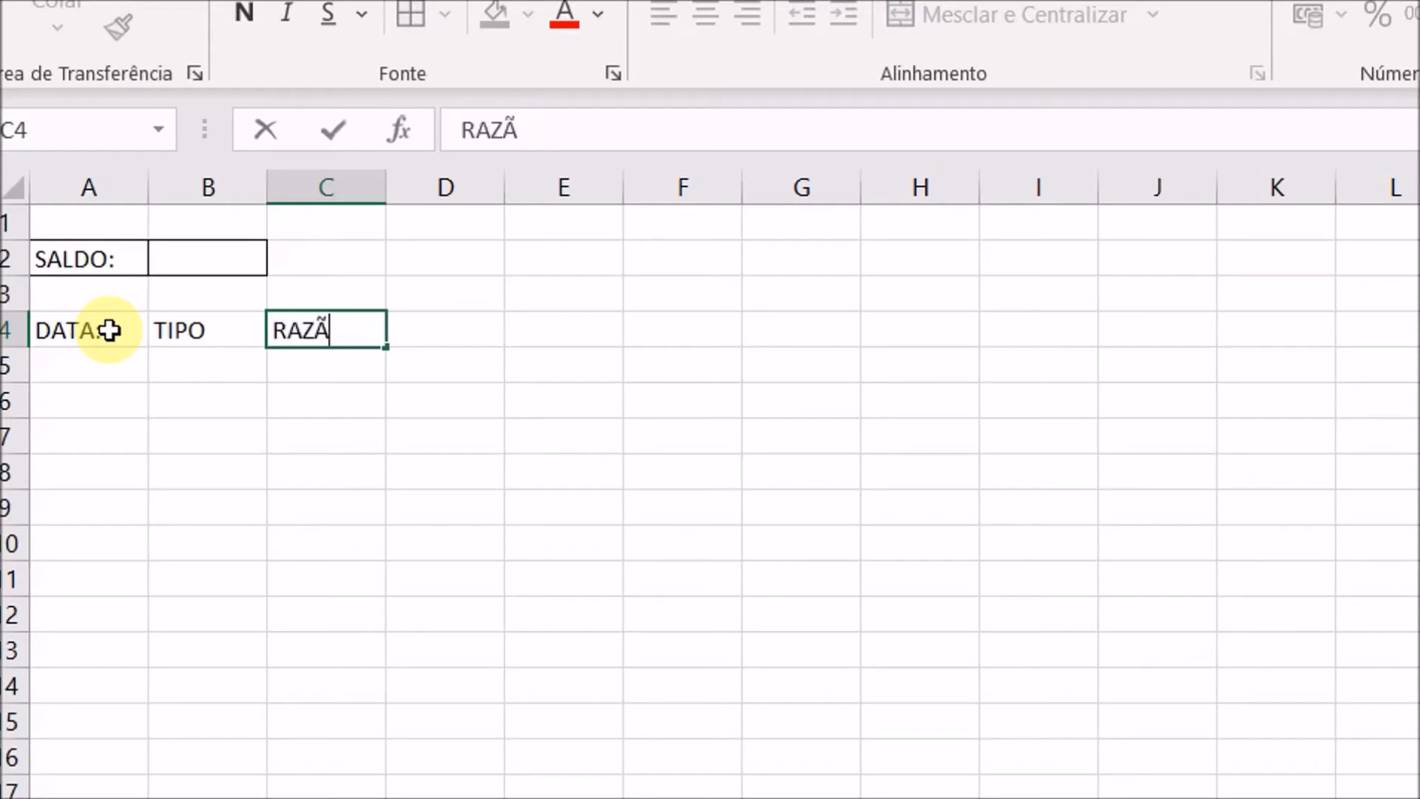
pyautogui.press('Tab')
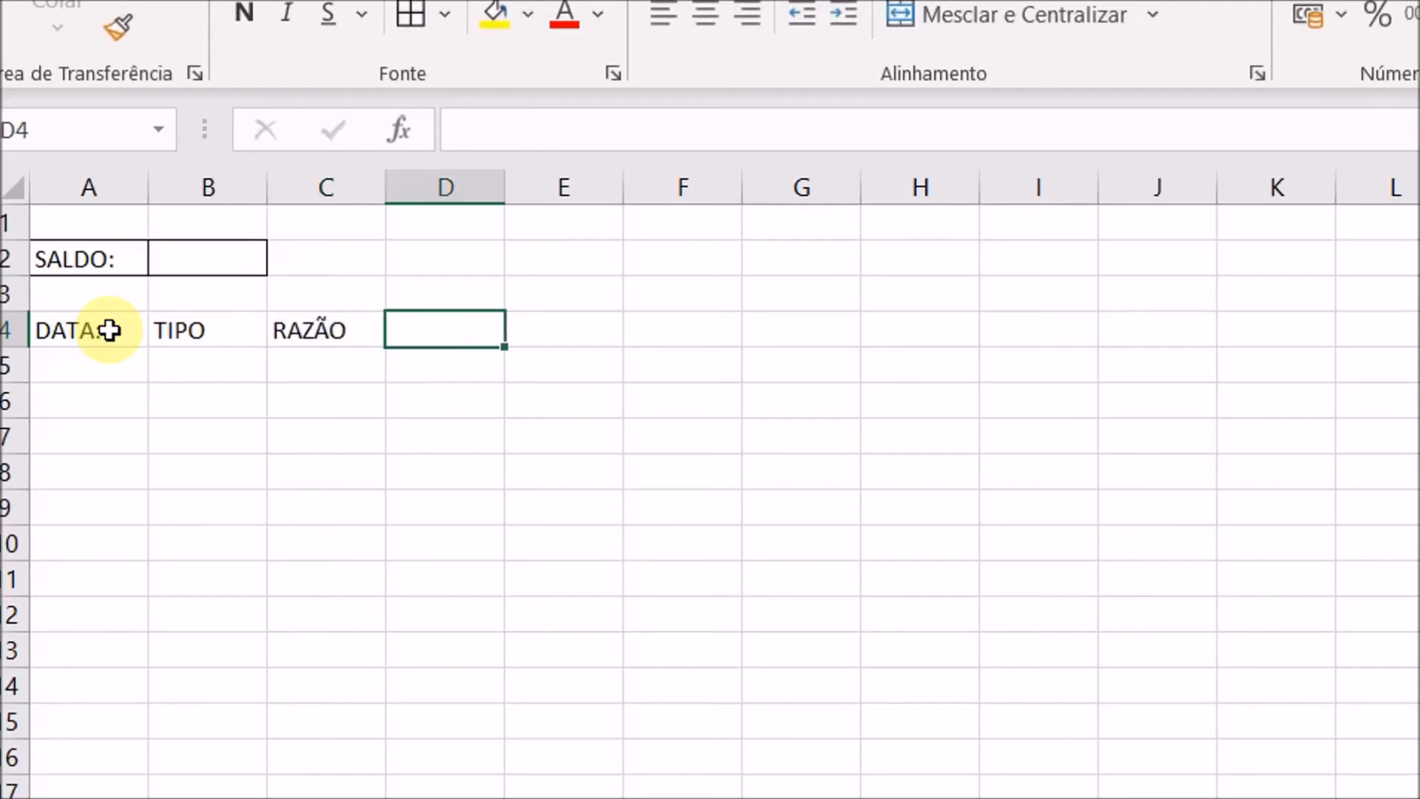
# Complete the heading row with DESCRIÇÃO in D4 and VALOR in E4
pyautogui.write('DESC')
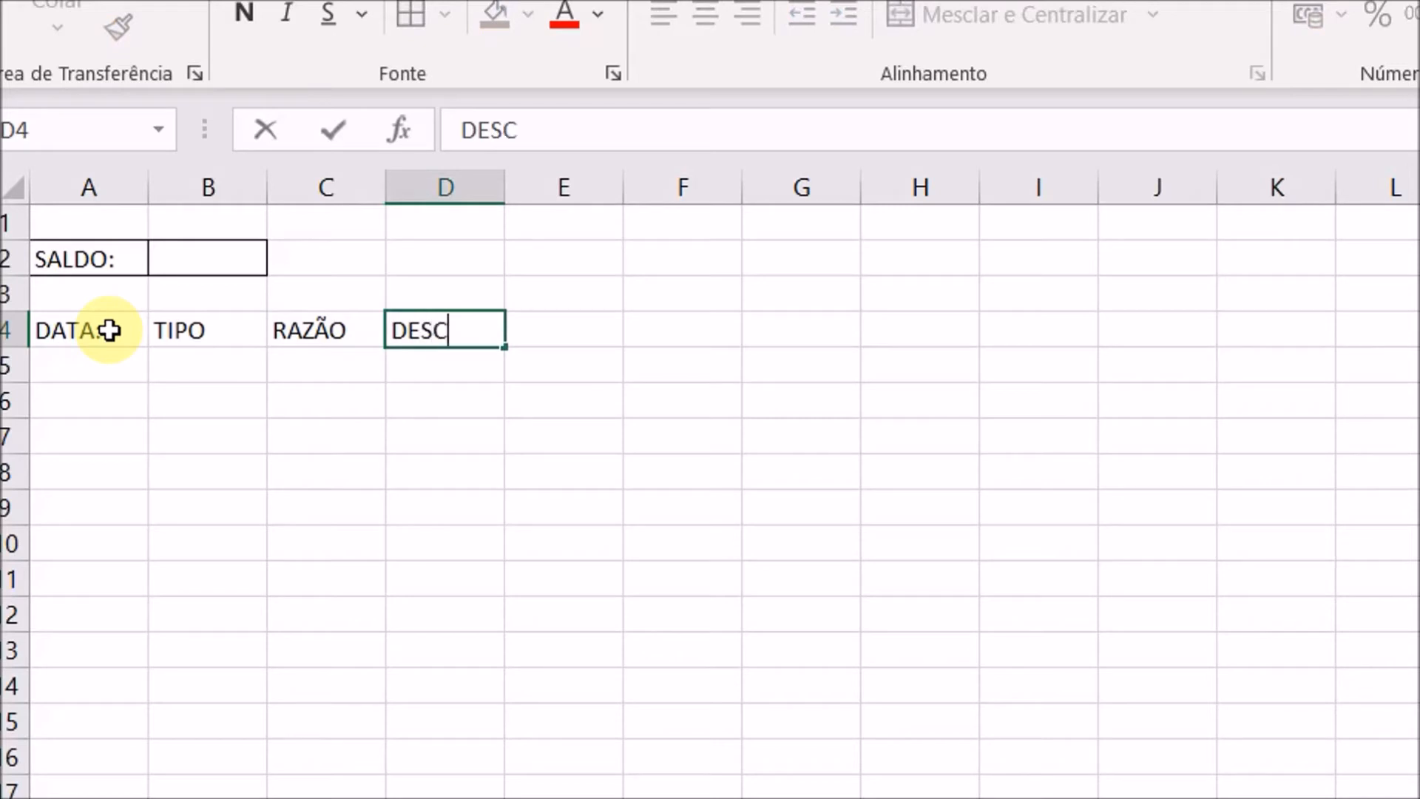
pyautogui.write('RIÇÃO')
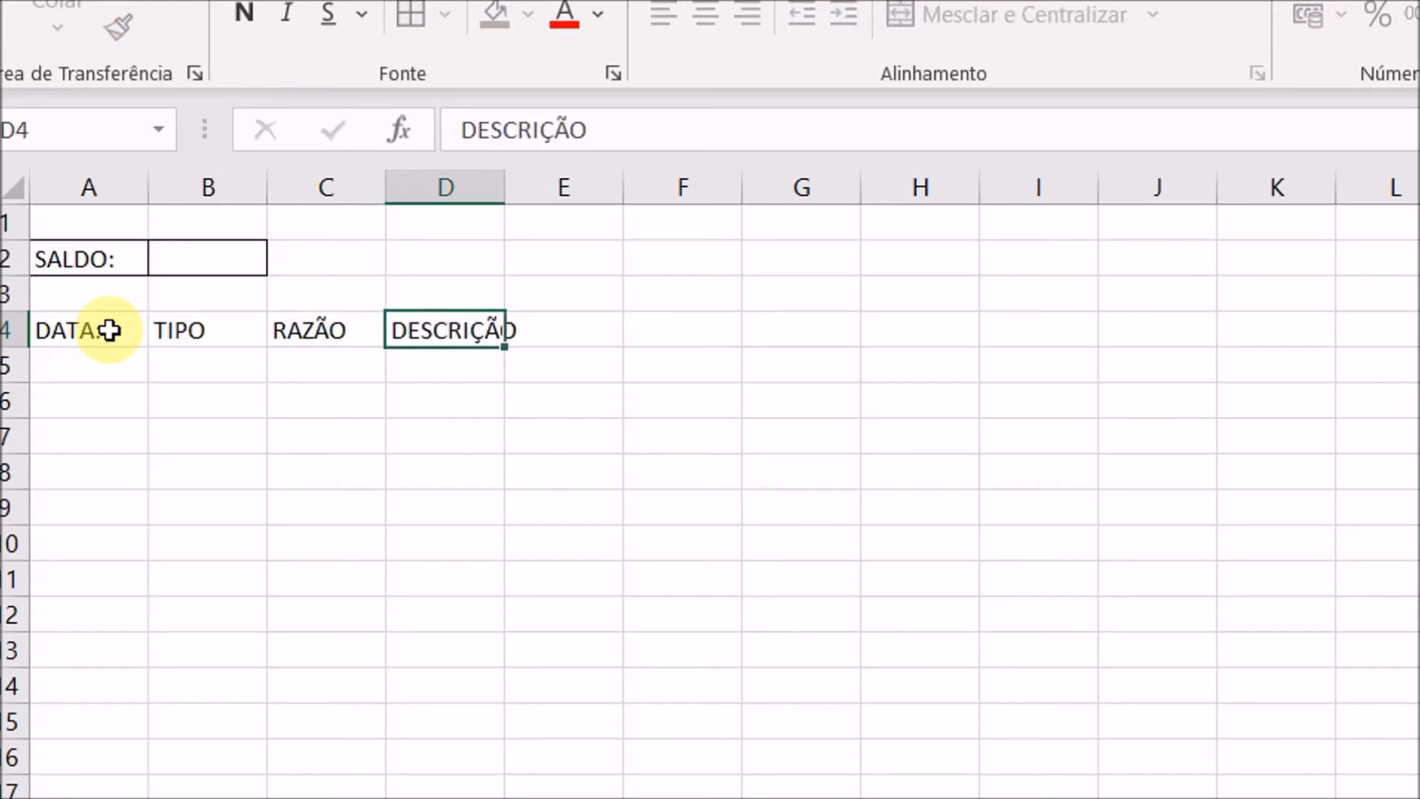
pyautogui.press('Tab')
pyautogui.write('VA')
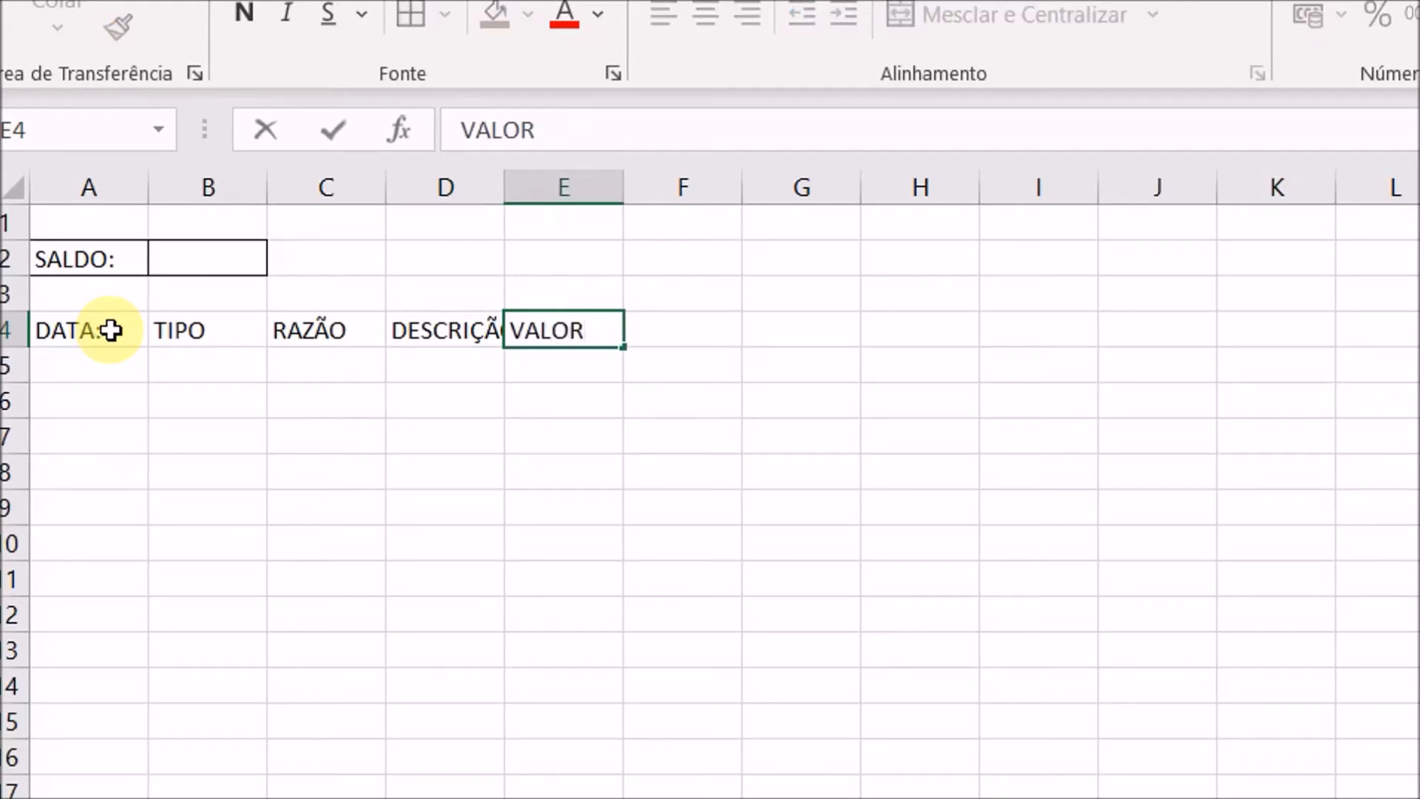
pyautogui.click(222, 405)
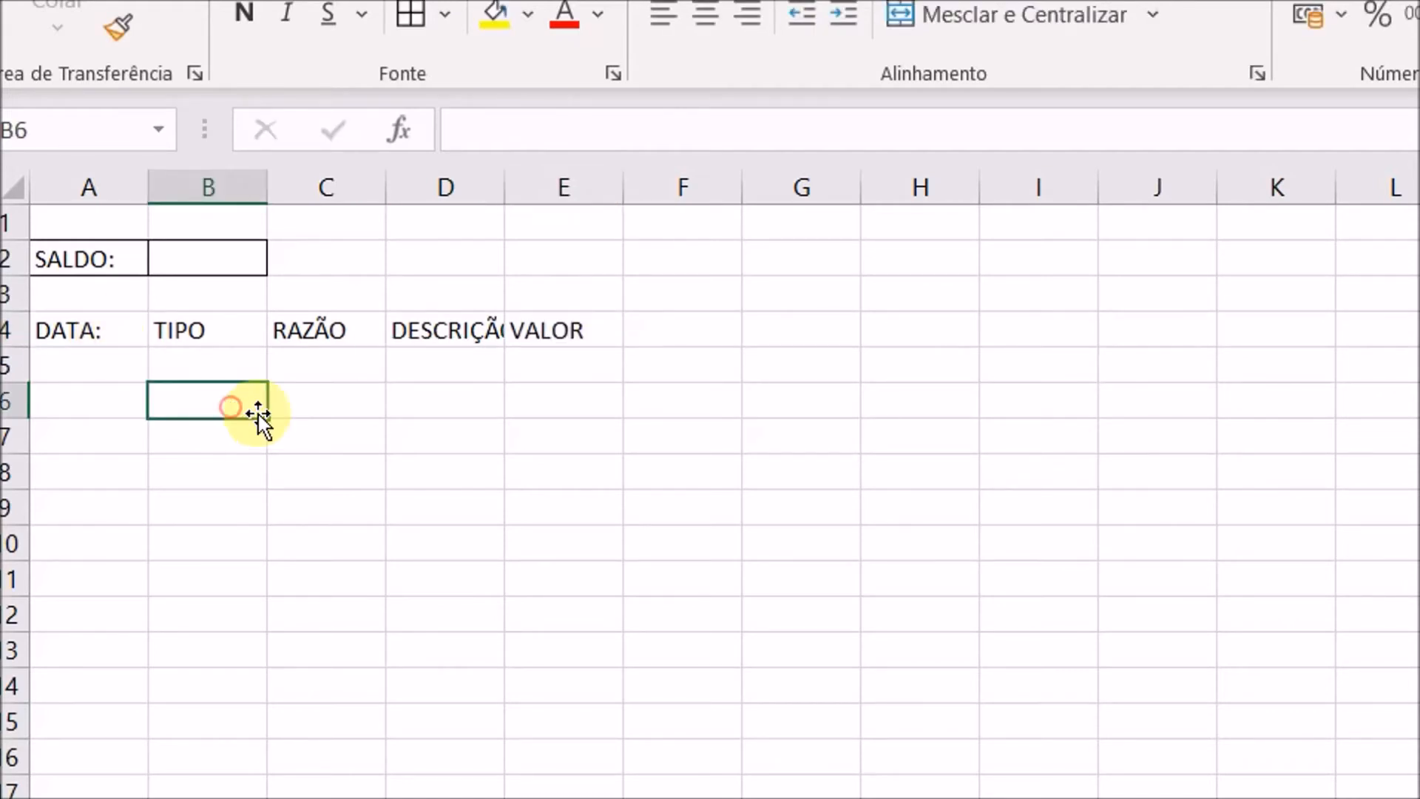
# Widen columns B to E to suit their headings, making the DESCRIÇÃO column the widest and VALOR only slightly wider
pyautogui.click(115, 329)
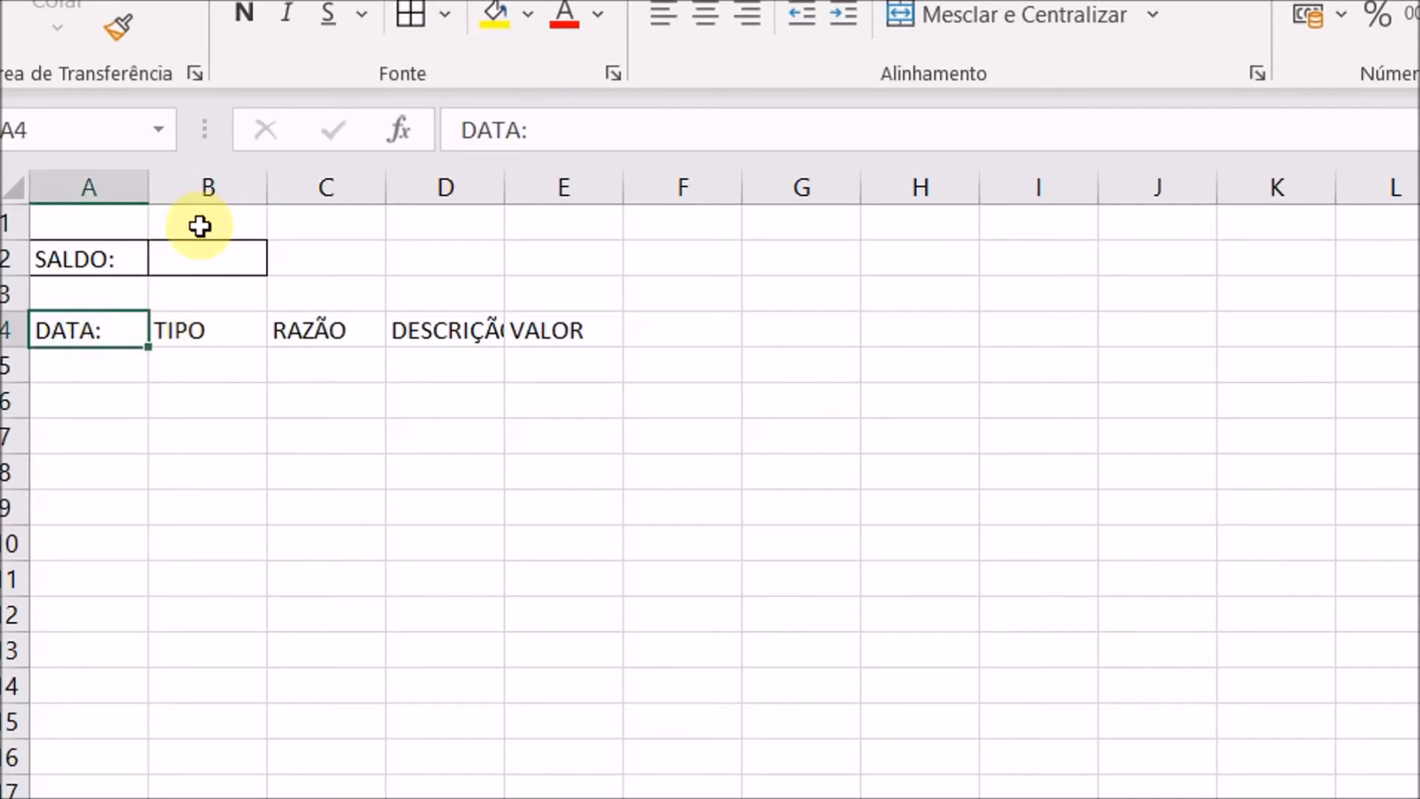
pyautogui.moveTo(264, 192); pyautogui.dragTo(400, 194)
pyautogui.moveTo(519, 191); pyautogui.dragTo(743, 194)
pyautogui.moveTo(865, 190); pyautogui.dragTo(1212, 186)
pyautogui.moveTo(1324, 185); pyautogui.dragTo(1354, 185)
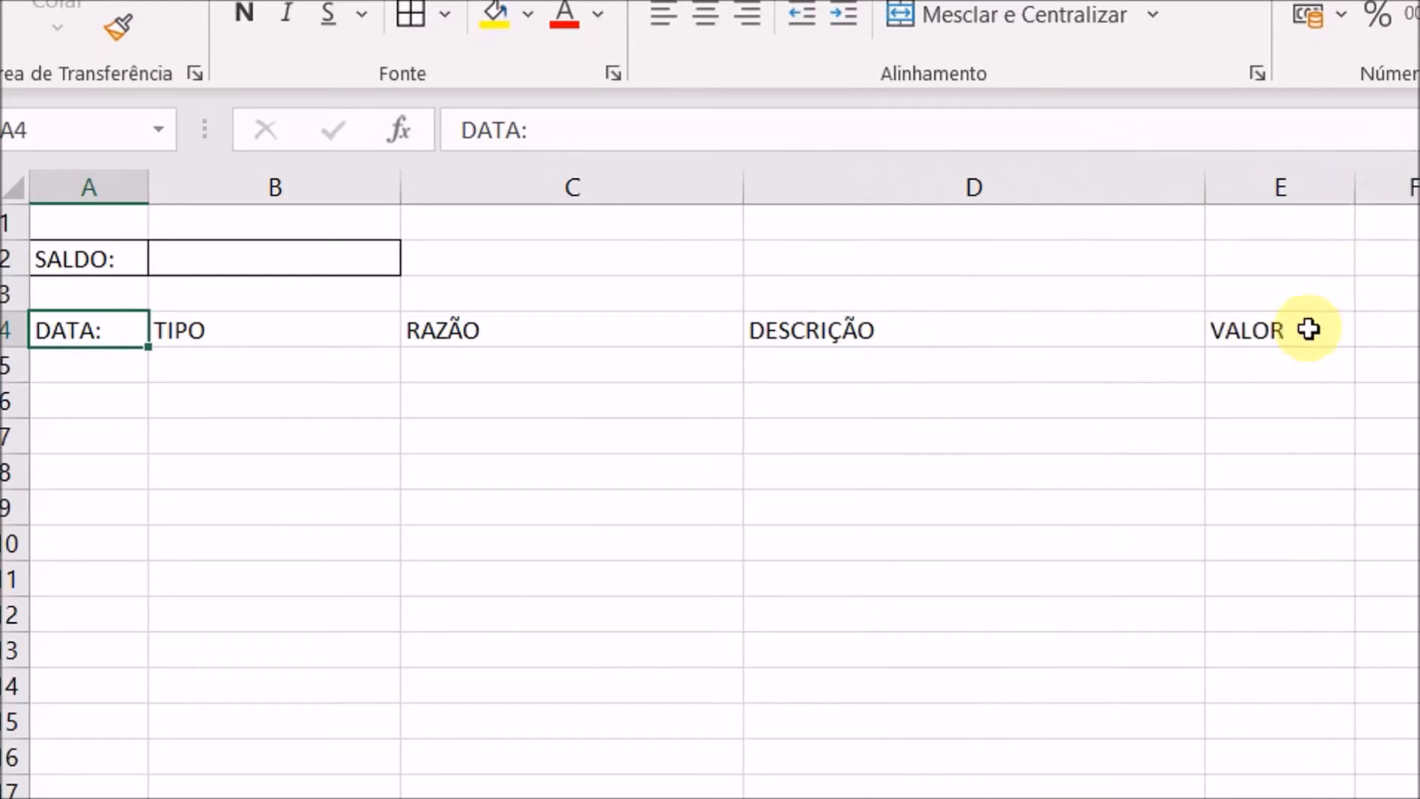
# Apply all borders to the table range A4:E8
pyautogui.moveTo(1306, 326); pyautogui.dragTo(96, 471)
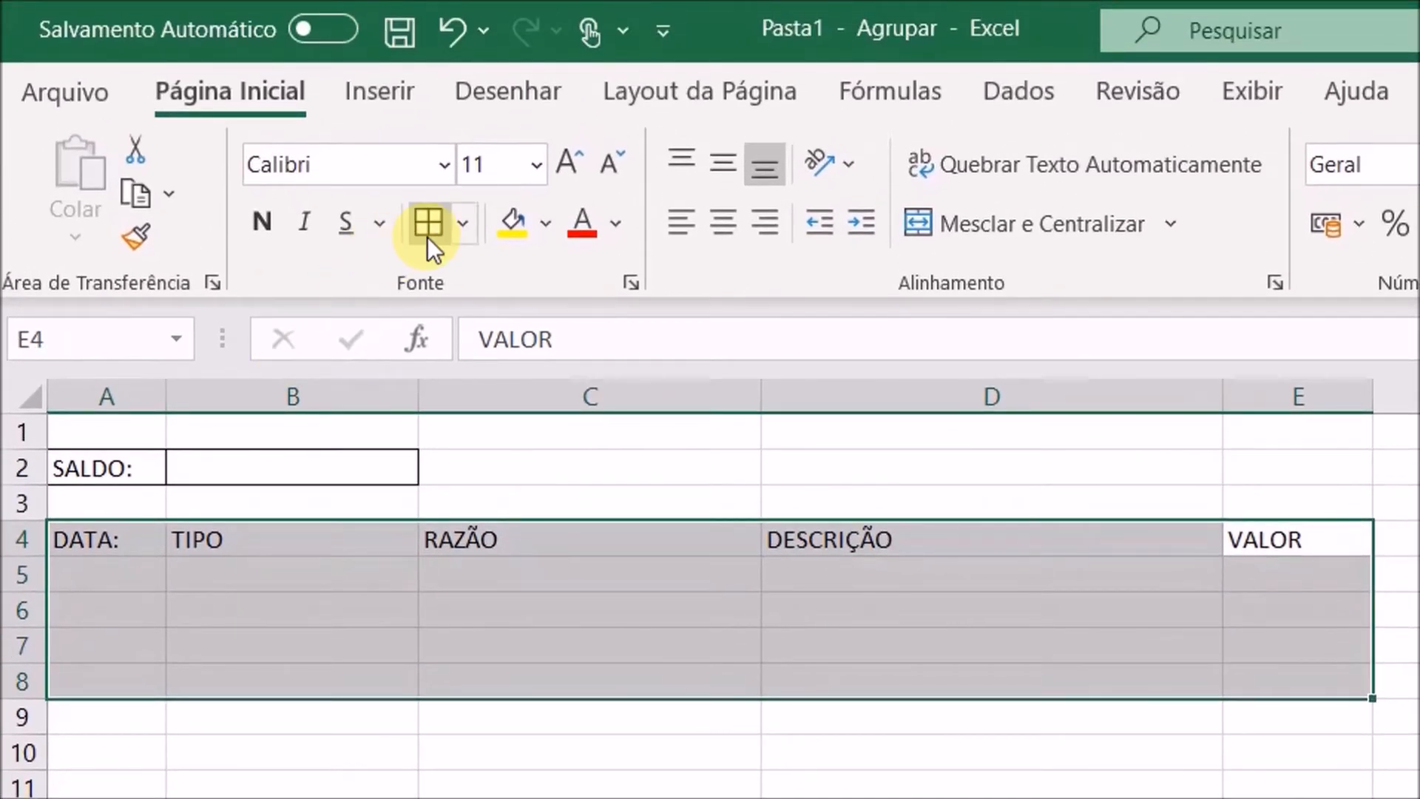
pyautogui.click(429, 236)
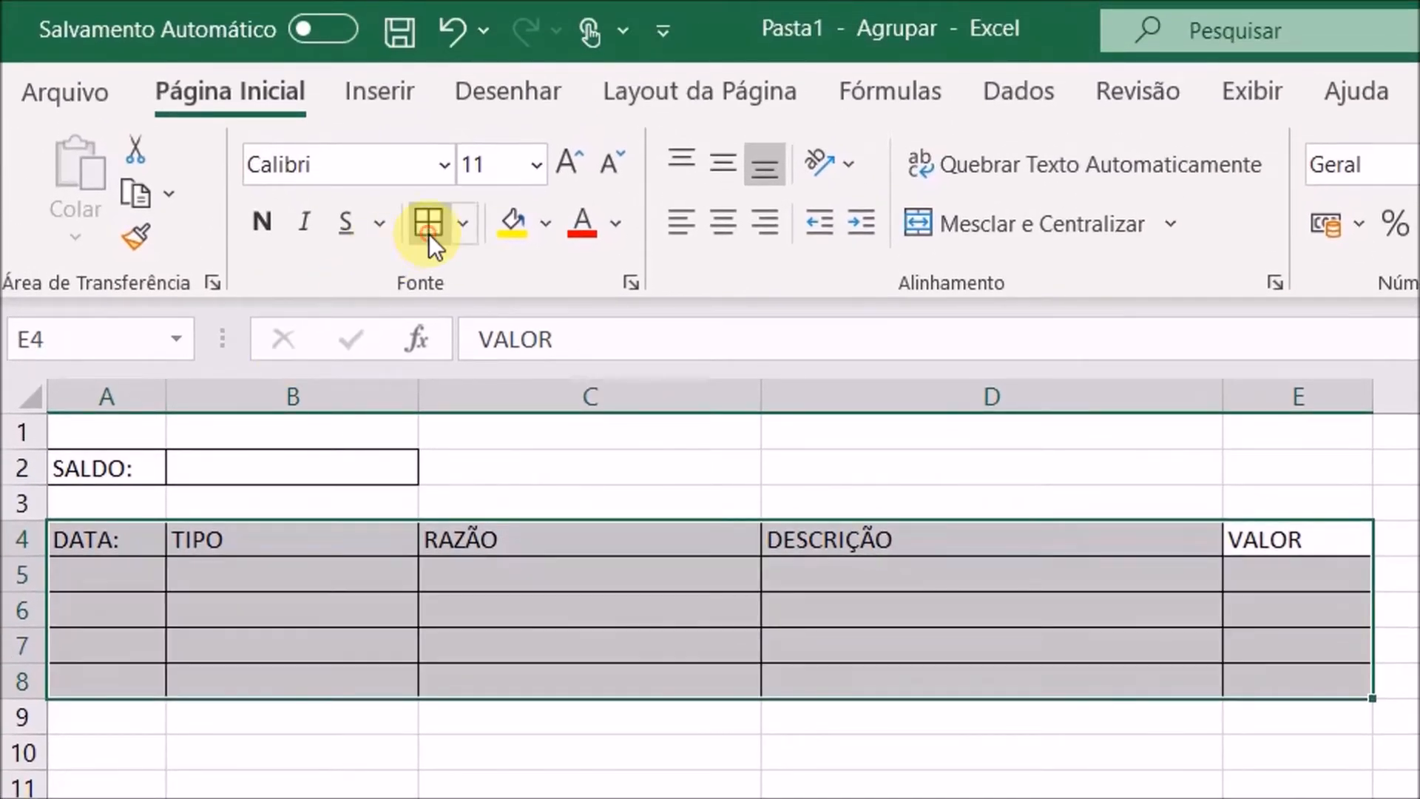
pyautogui.click(328, 549)
# Make the headings in A4:E4 bold and centred, and make the SALDO: label in A2 bold
pyautogui.moveTo(65, 540); pyautogui.dragTo(1262, 539)
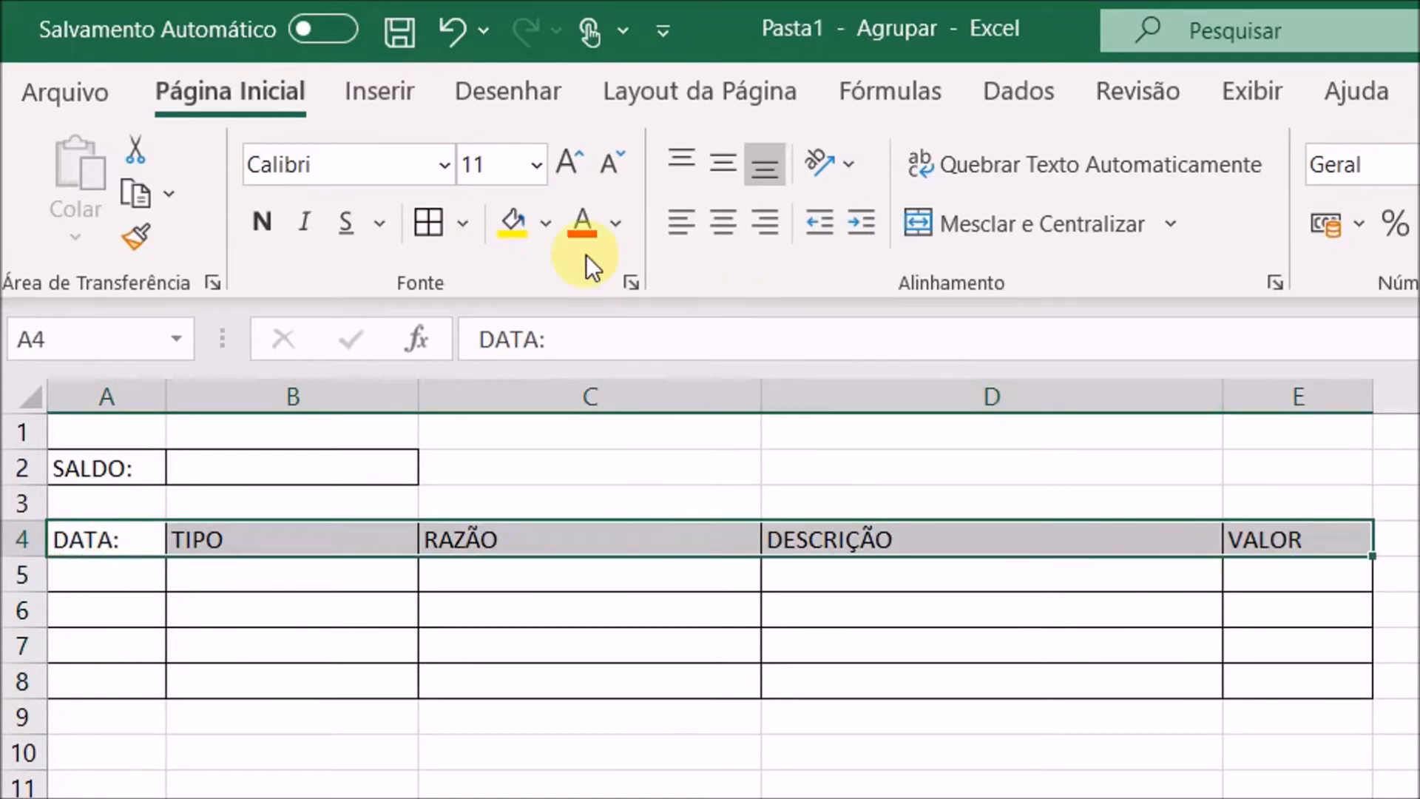
pyautogui.click(267, 219)
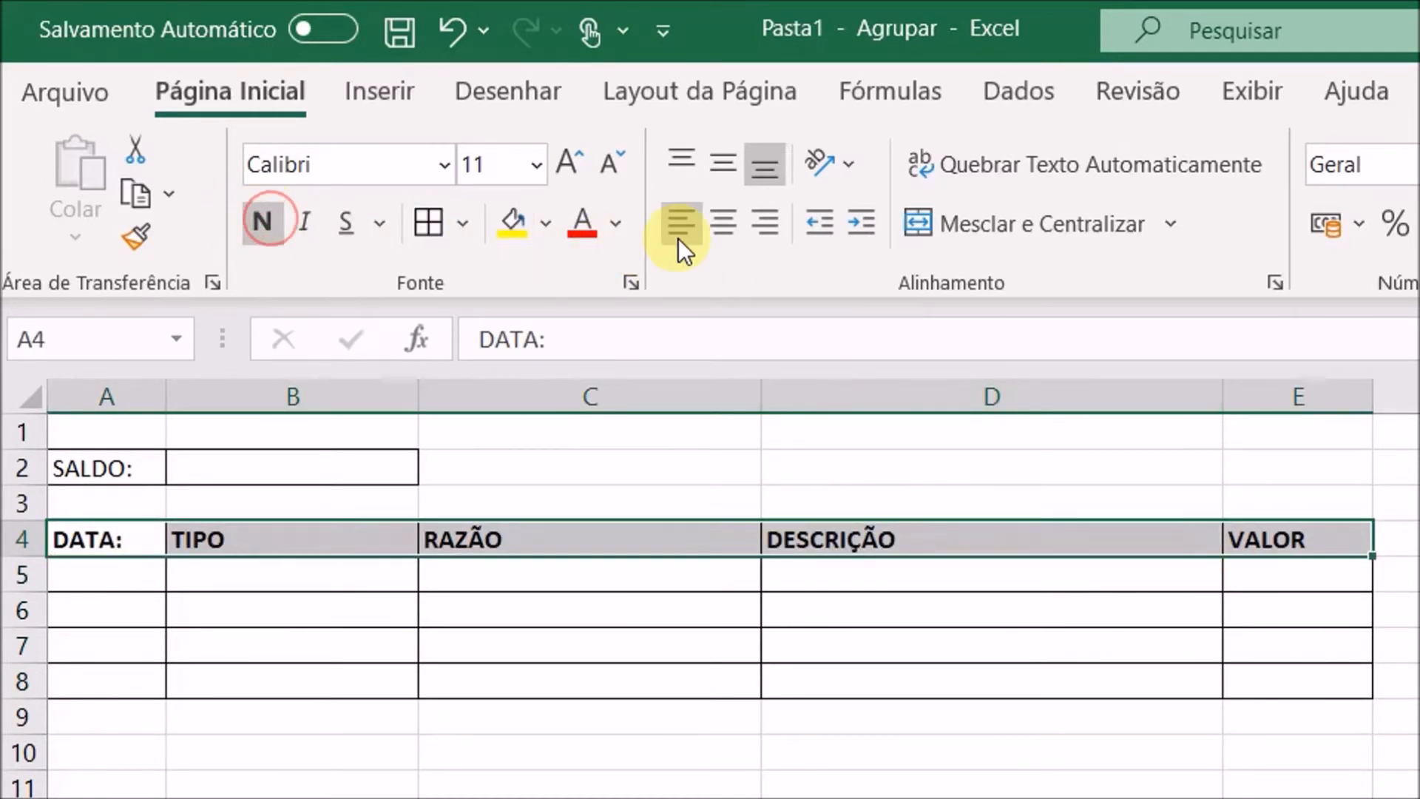
pyautogui.click(726, 222)
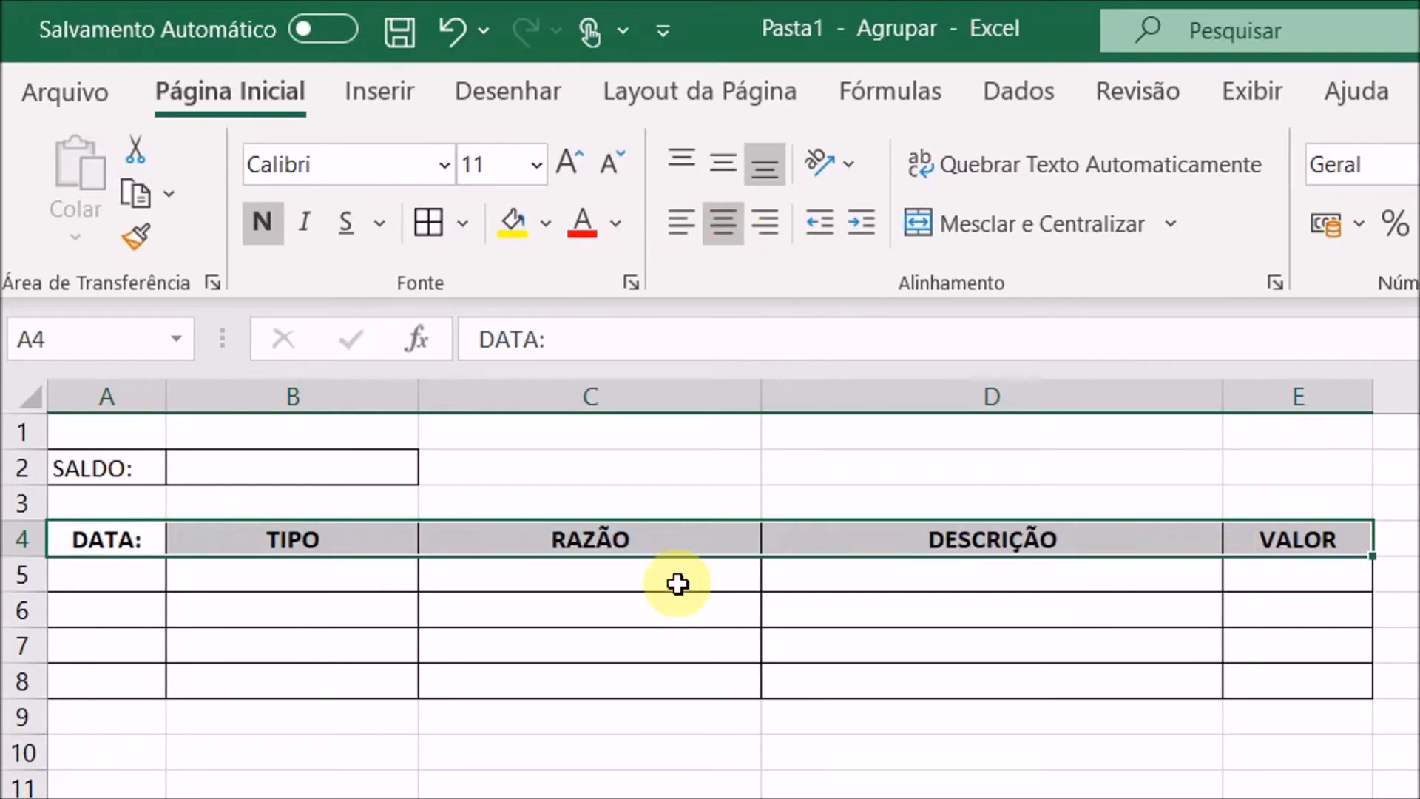
pyautogui.click(118, 463)
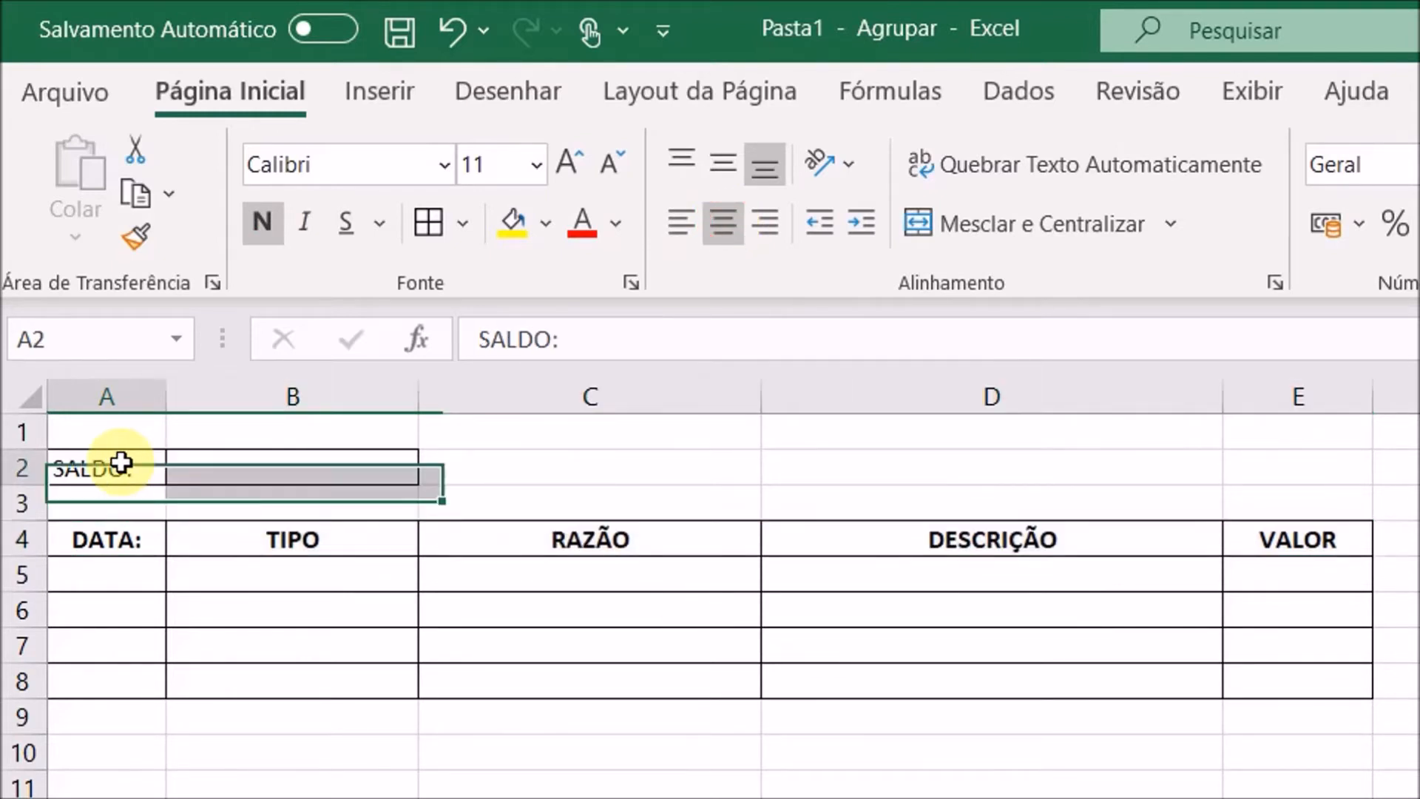
pyautogui.click(265, 214)
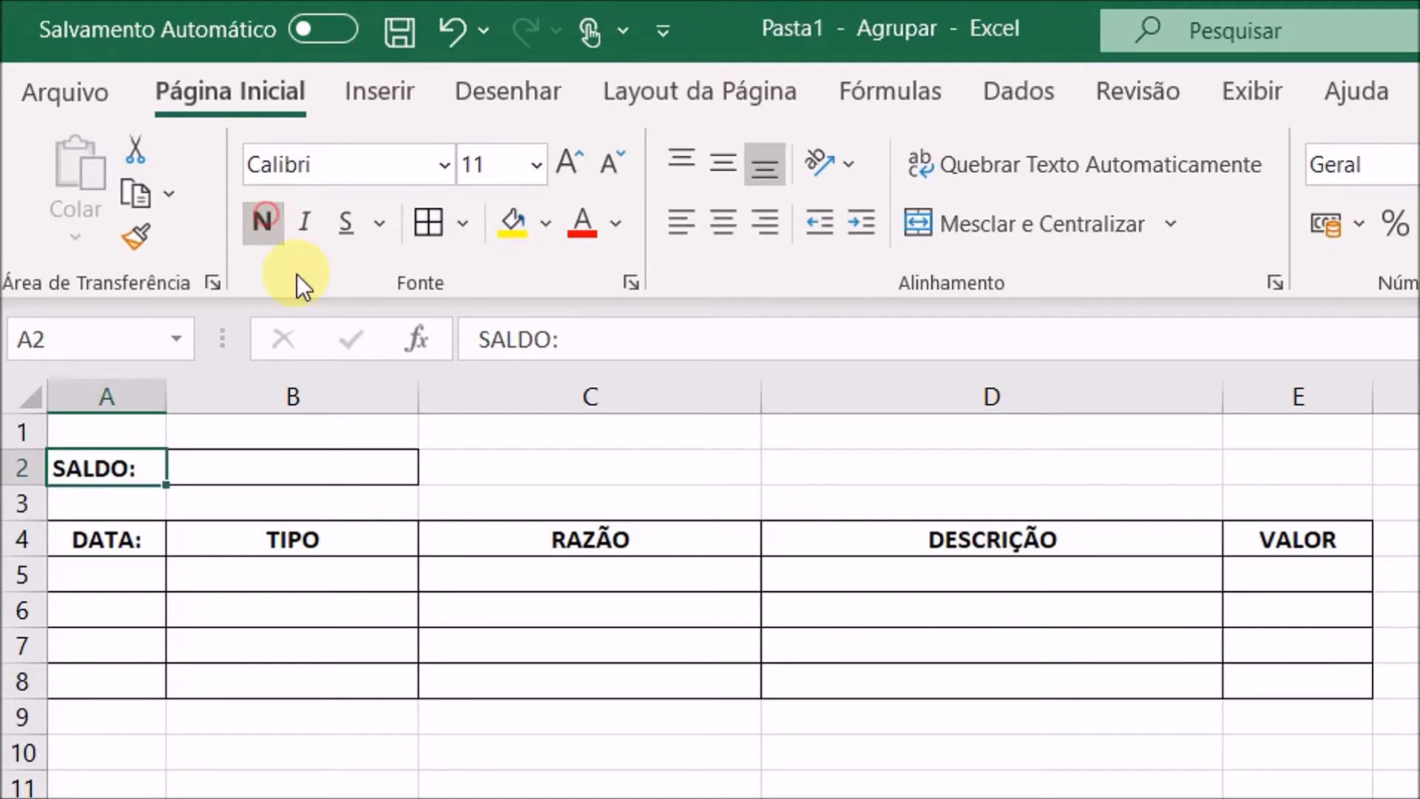
# Insert a blank row above row 1, then merge and centre A1:E1
pyautogui.click(19, 428)
pyautogui.rightClick(20, 427)
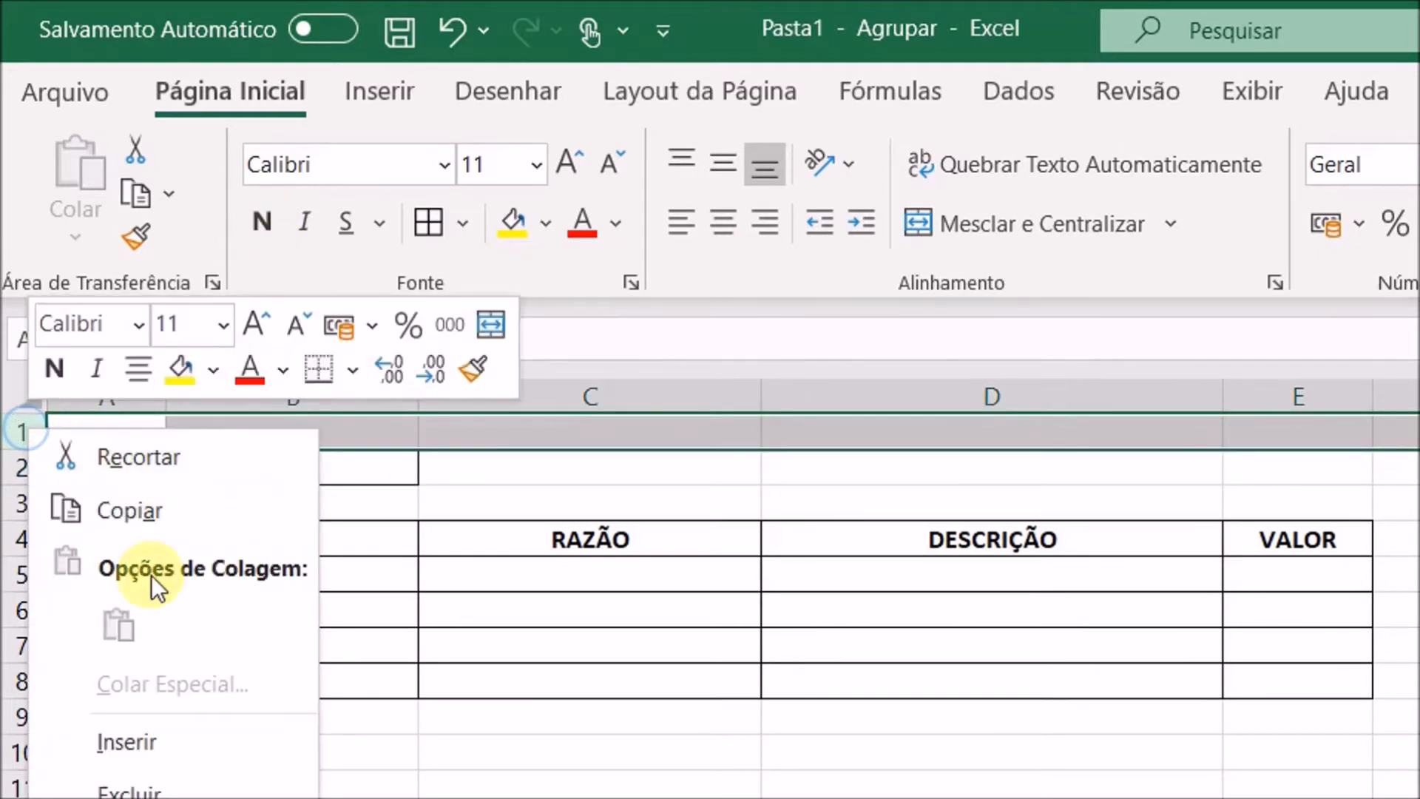
pyautogui.click(147, 754)
pyautogui.click(526, 790)
pyautogui.moveTo(99, 427); pyautogui.dragTo(1266, 435)
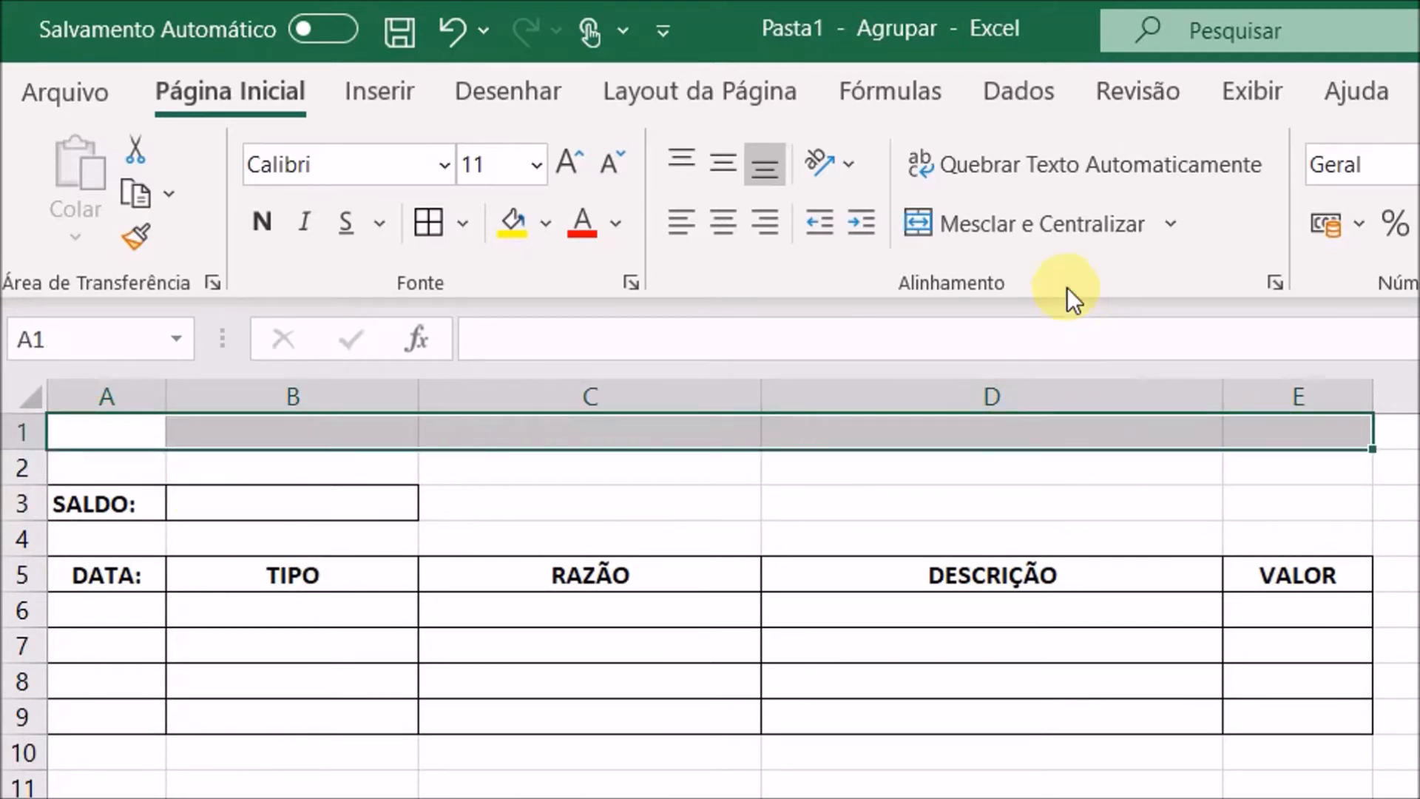
pyautogui.click(1059, 228)
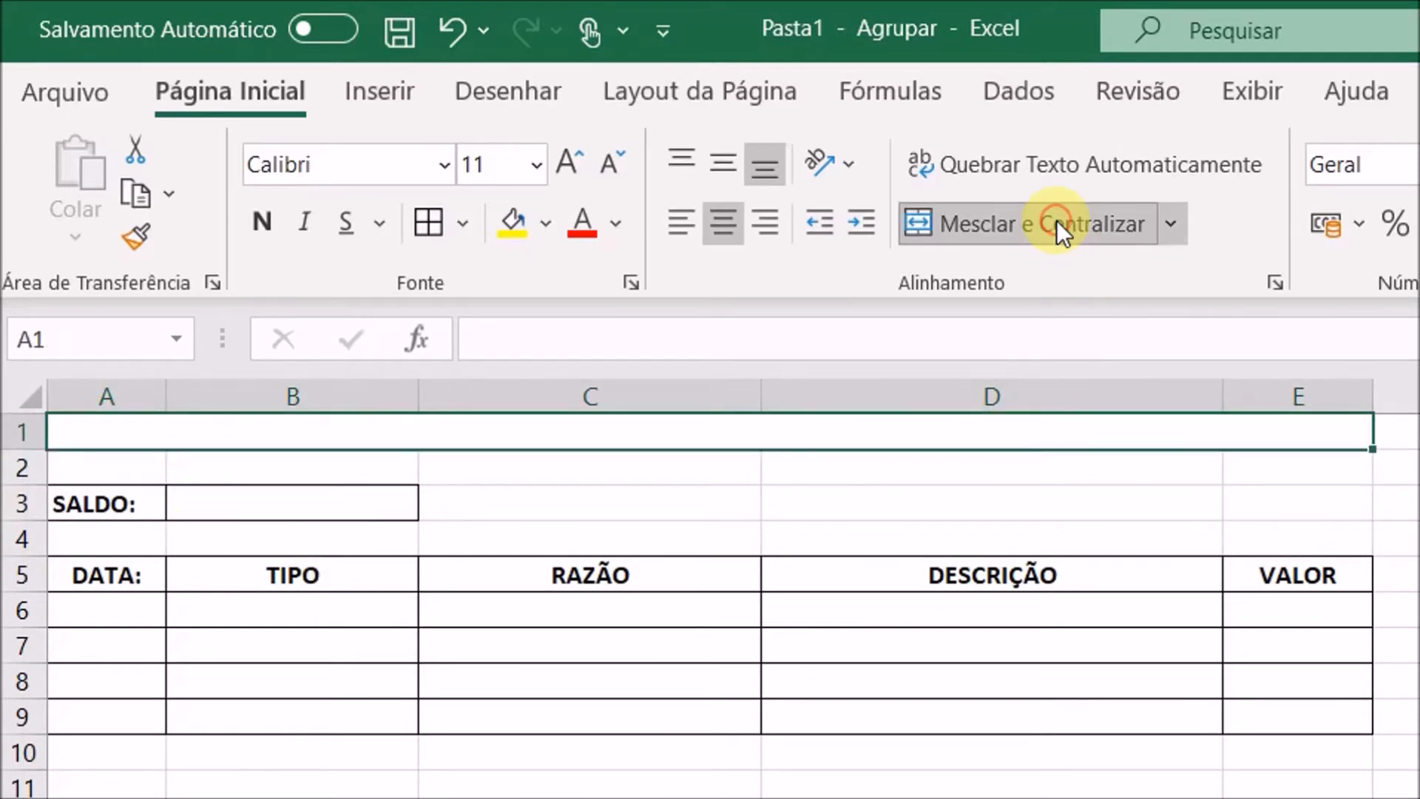
# Enter the title ENTRADAS in the merged cell A1:E1 and give the cell borders
pyautogui.click(979, 427)
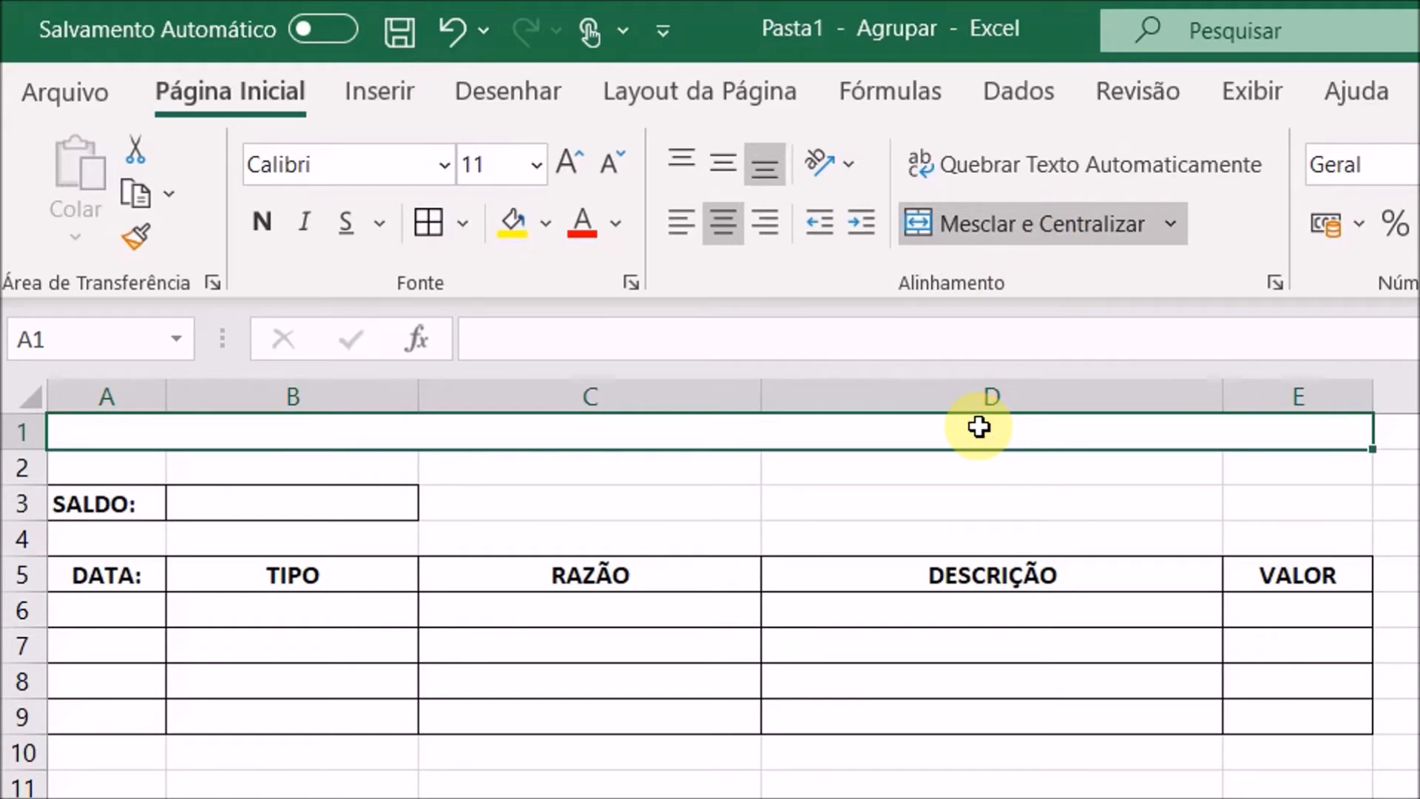
pyautogui.write('ENTRADAS')
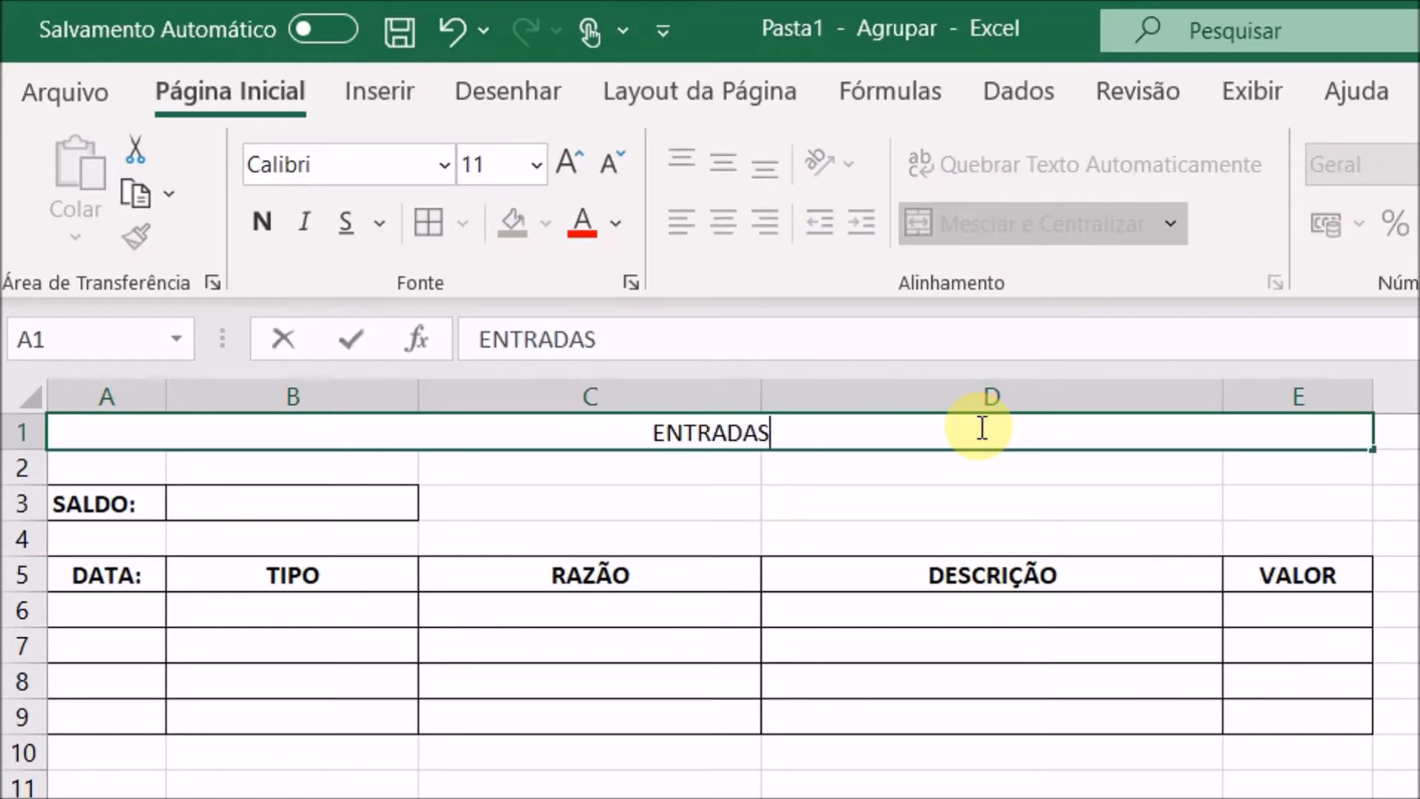
pyautogui.click(821, 434)
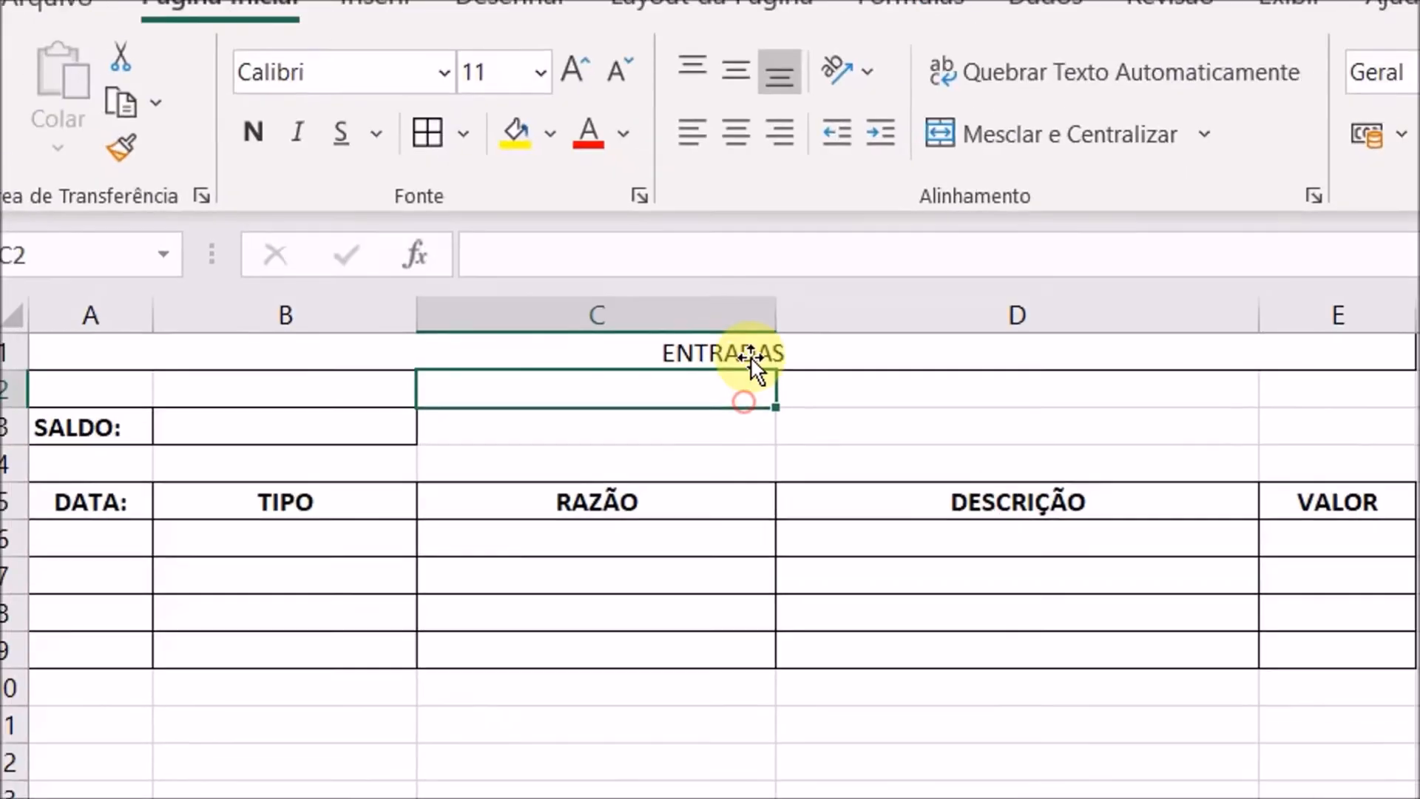
# Make the ENTRADAS title bold and fill its merged cell with yellow
pyautogui.click(735, 435)
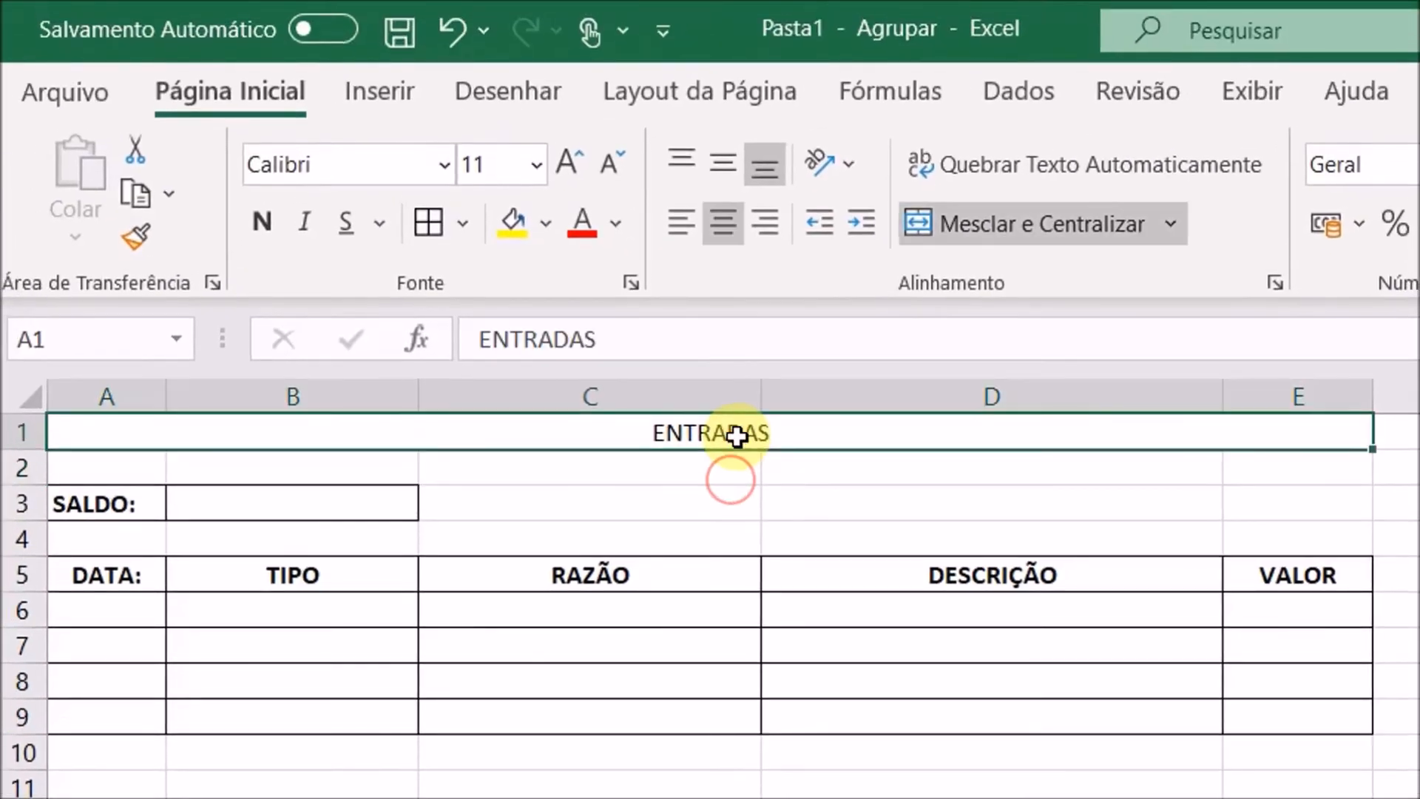
pyautogui.click(246, 216)
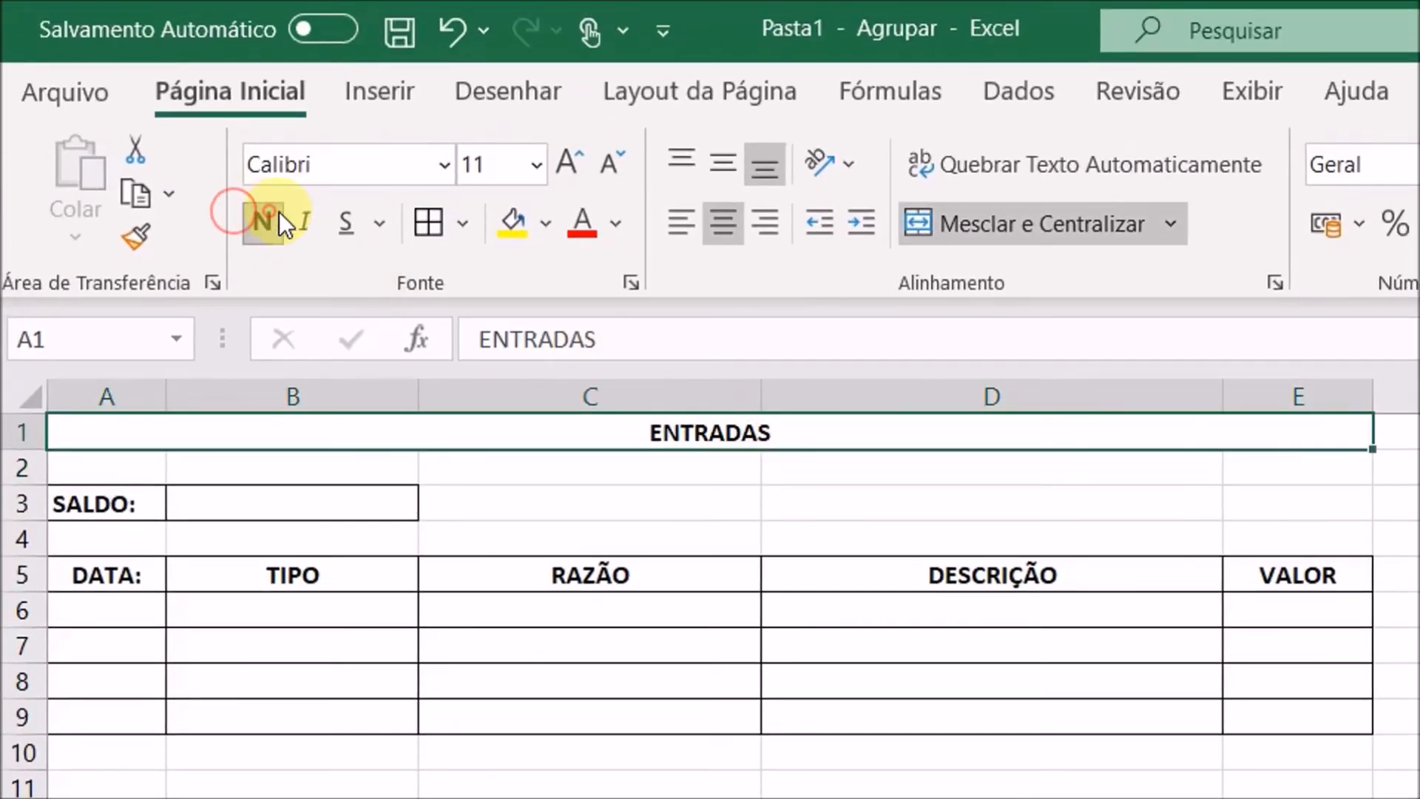
pyautogui.click(522, 229)
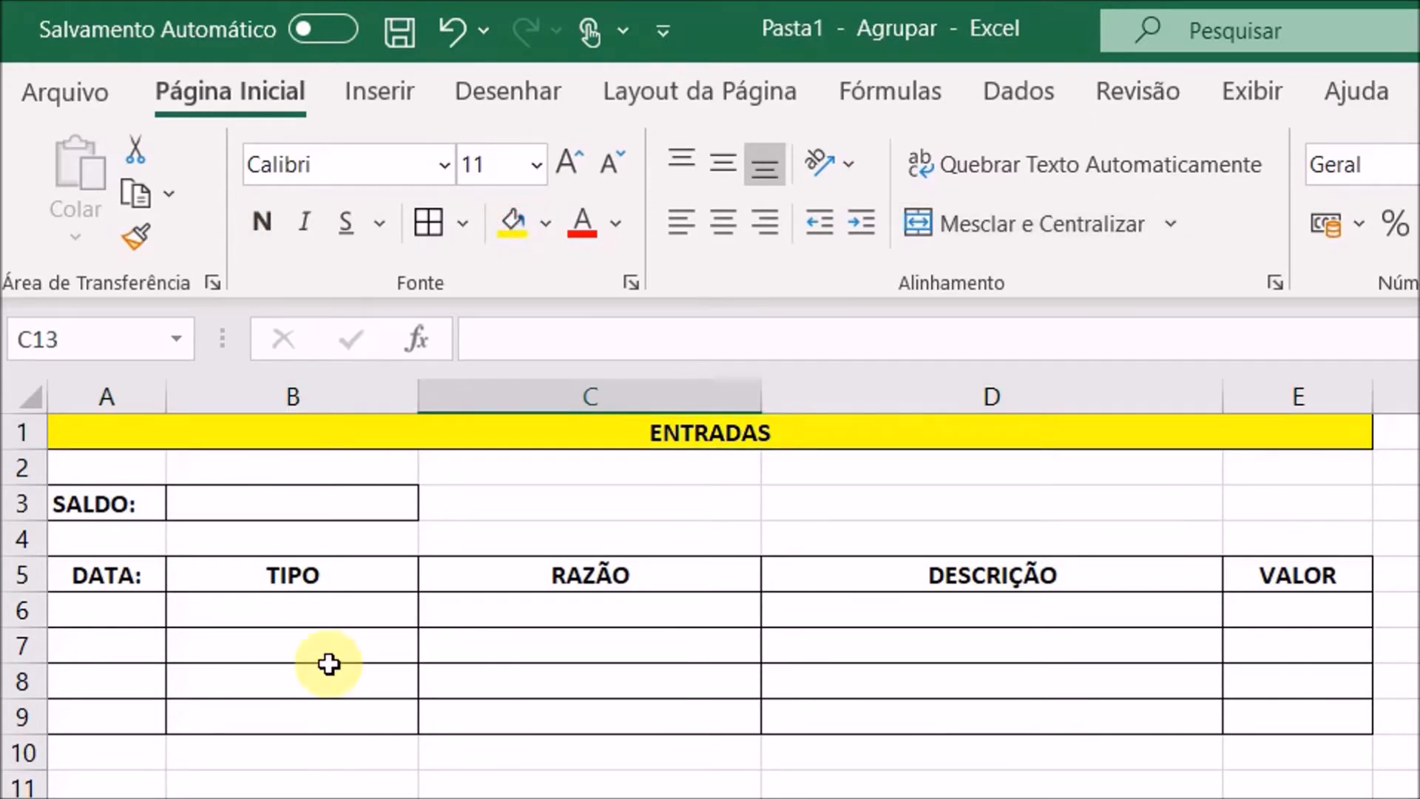
# Fill the table headings in A5:E5 and the SALDO: label in A3 with yellow
pyautogui.moveTo(108, 575); pyautogui.dragTo(1272, 575)
pyautogui.click(531, 232)
pyautogui.click(112, 501)
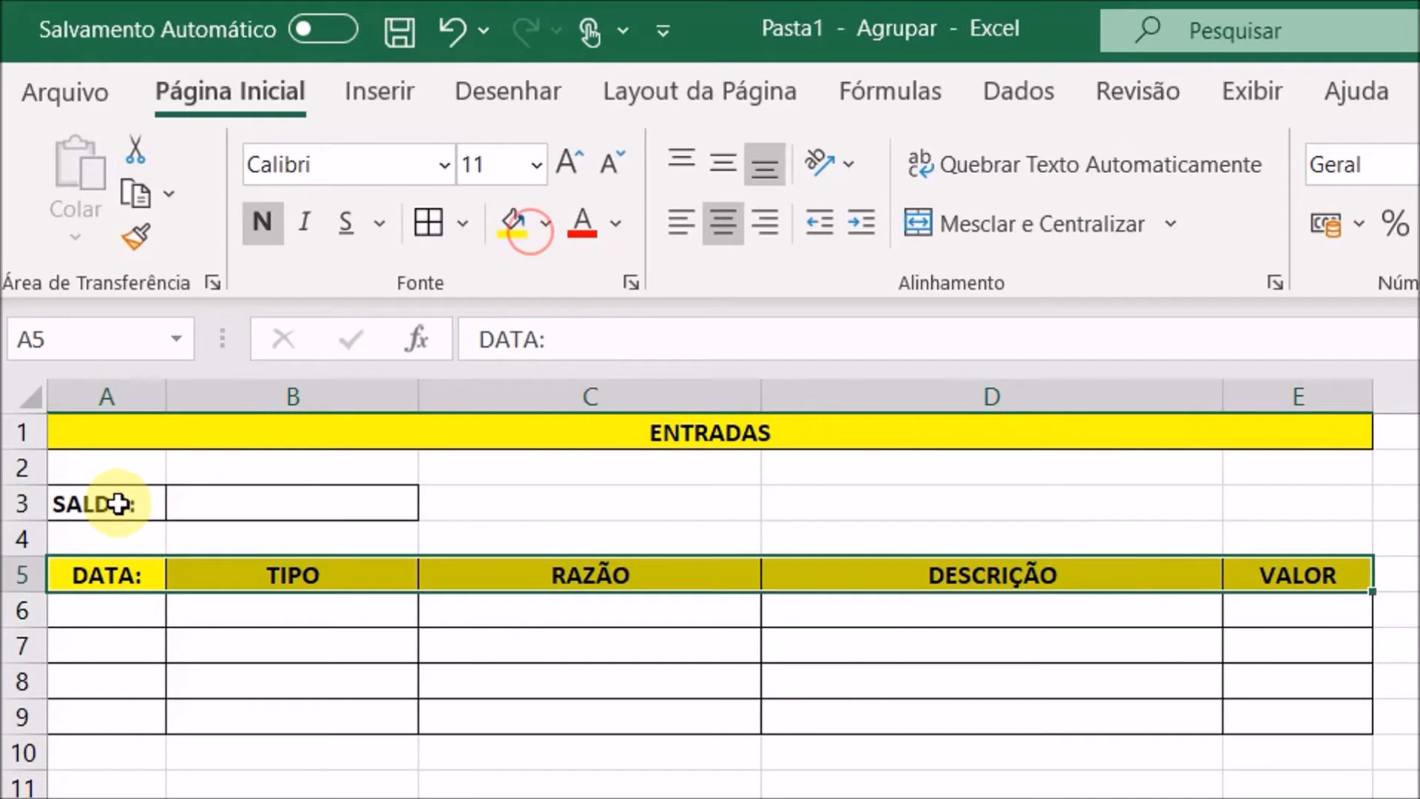
pyautogui.click(522, 240)
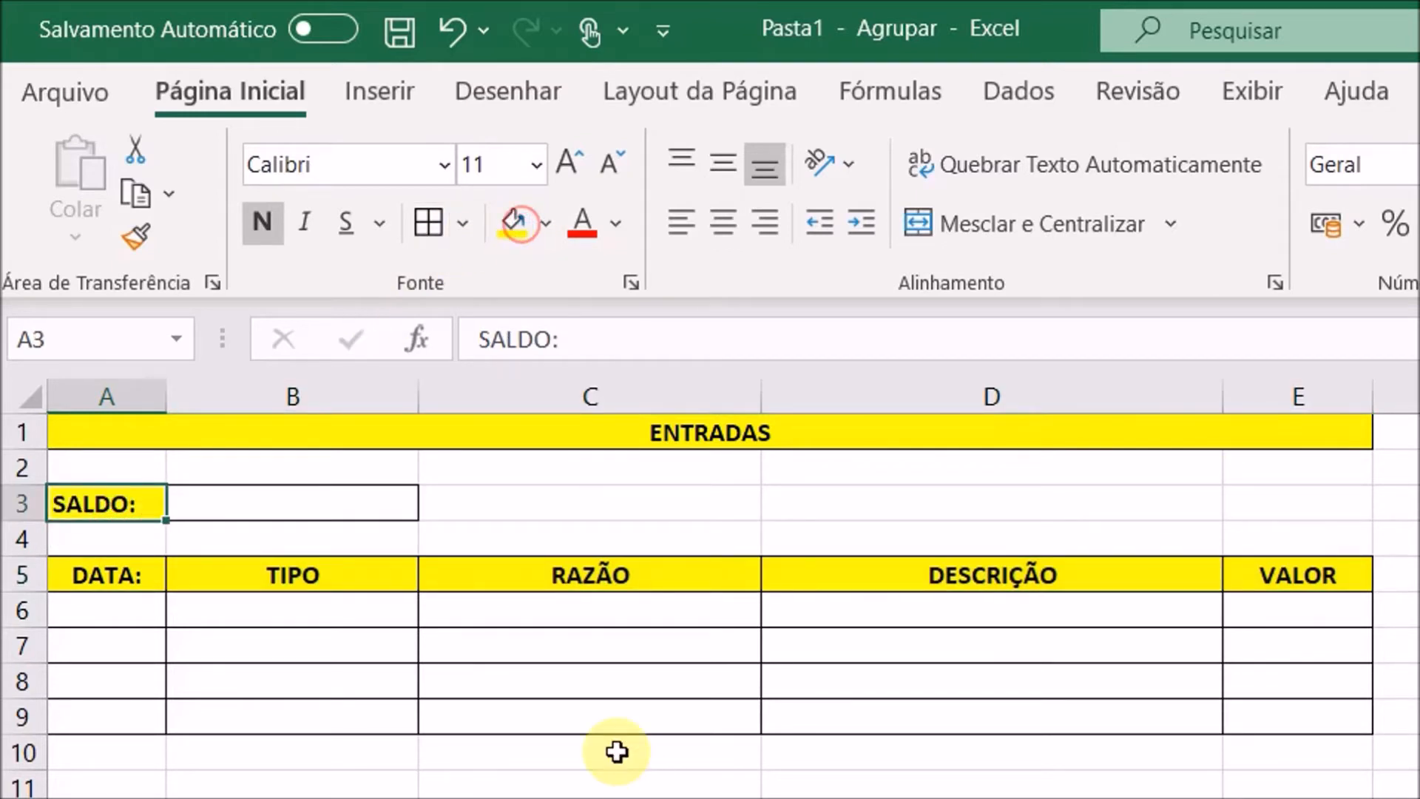
pyautogui.click(625, 781)
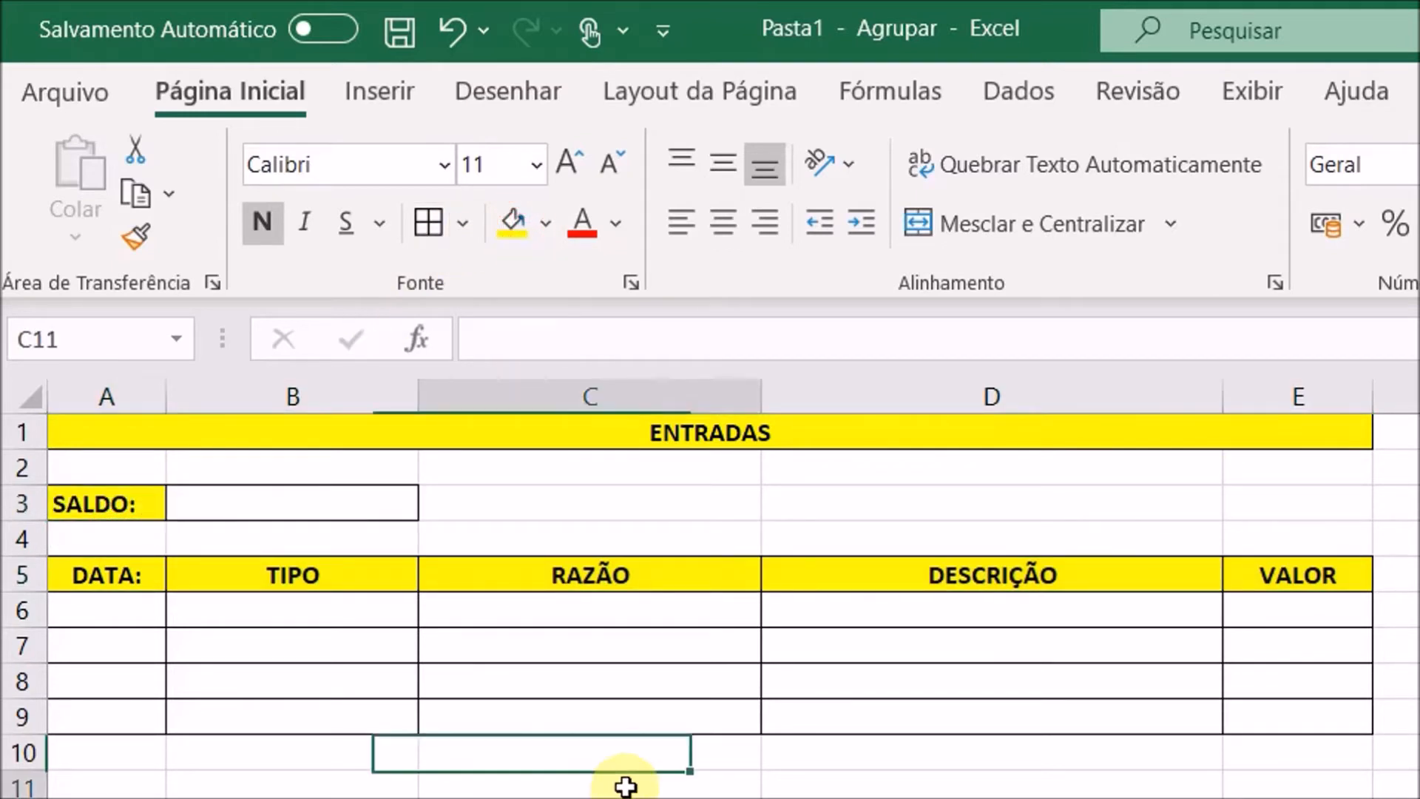
# Delete row 3, which holds the SALDO: label and its value cell
pyautogui.click(401, 497)
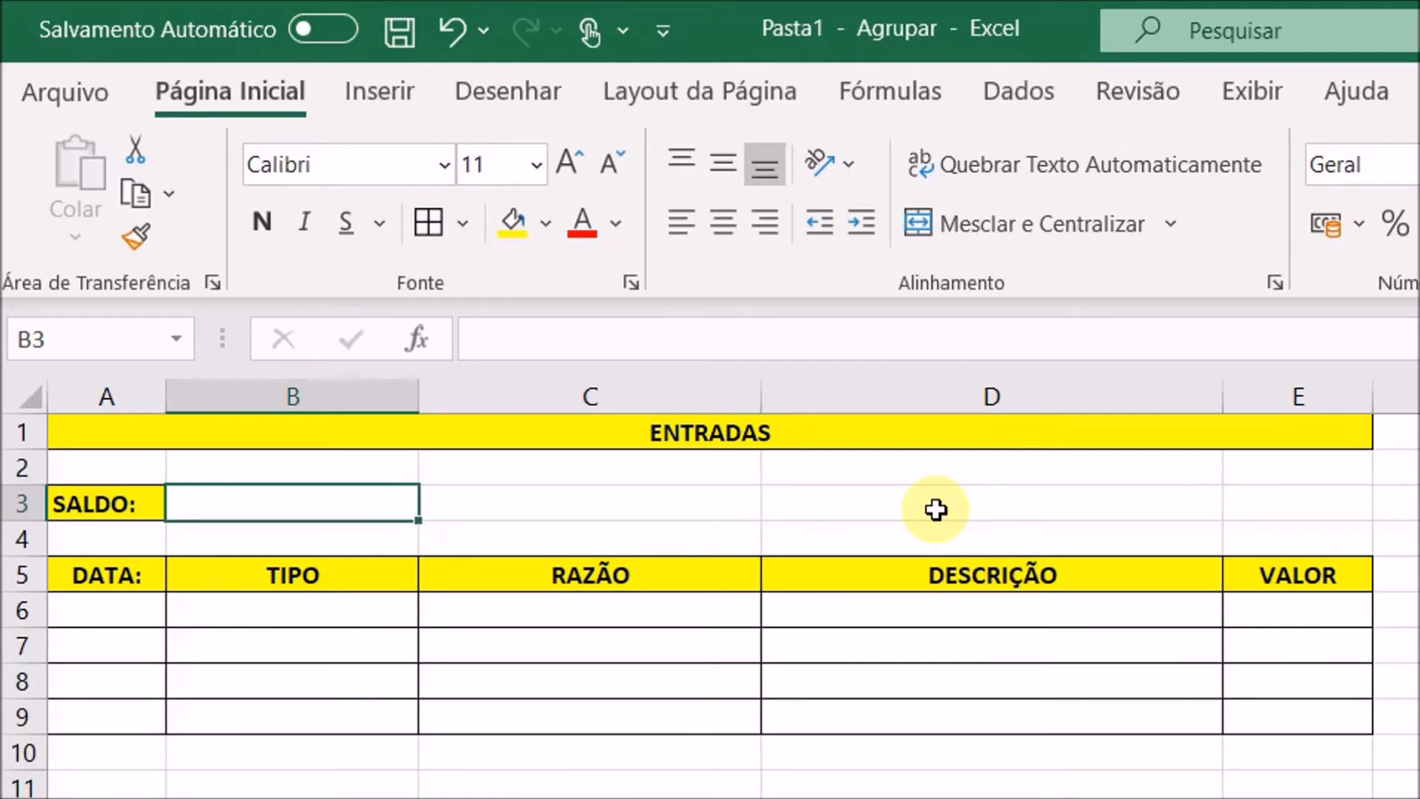
pyautogui.click(1116, 506)
pyautogui.click(388, 504)
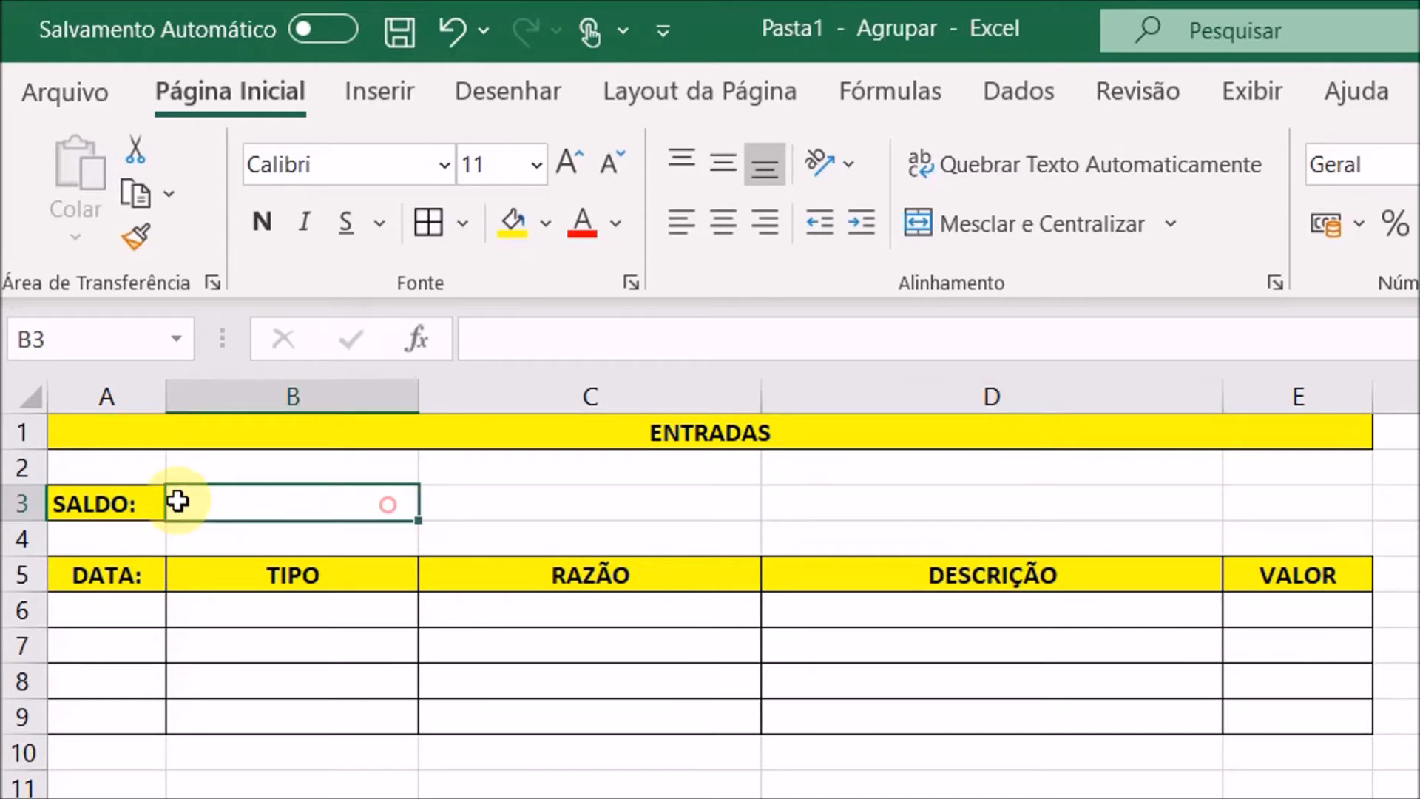
pyautogui.rightClick(22, 506)
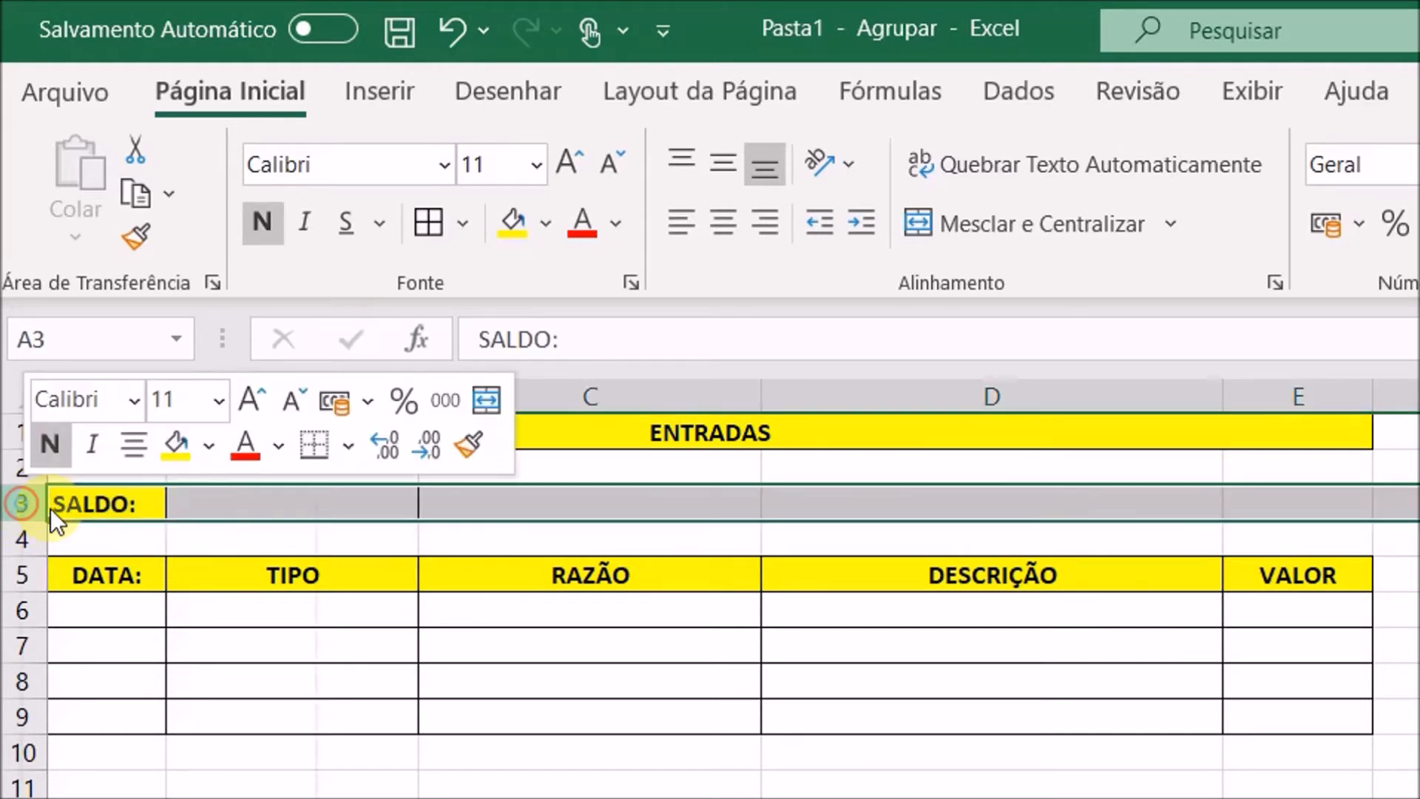
pyautogui.click(156, 798)
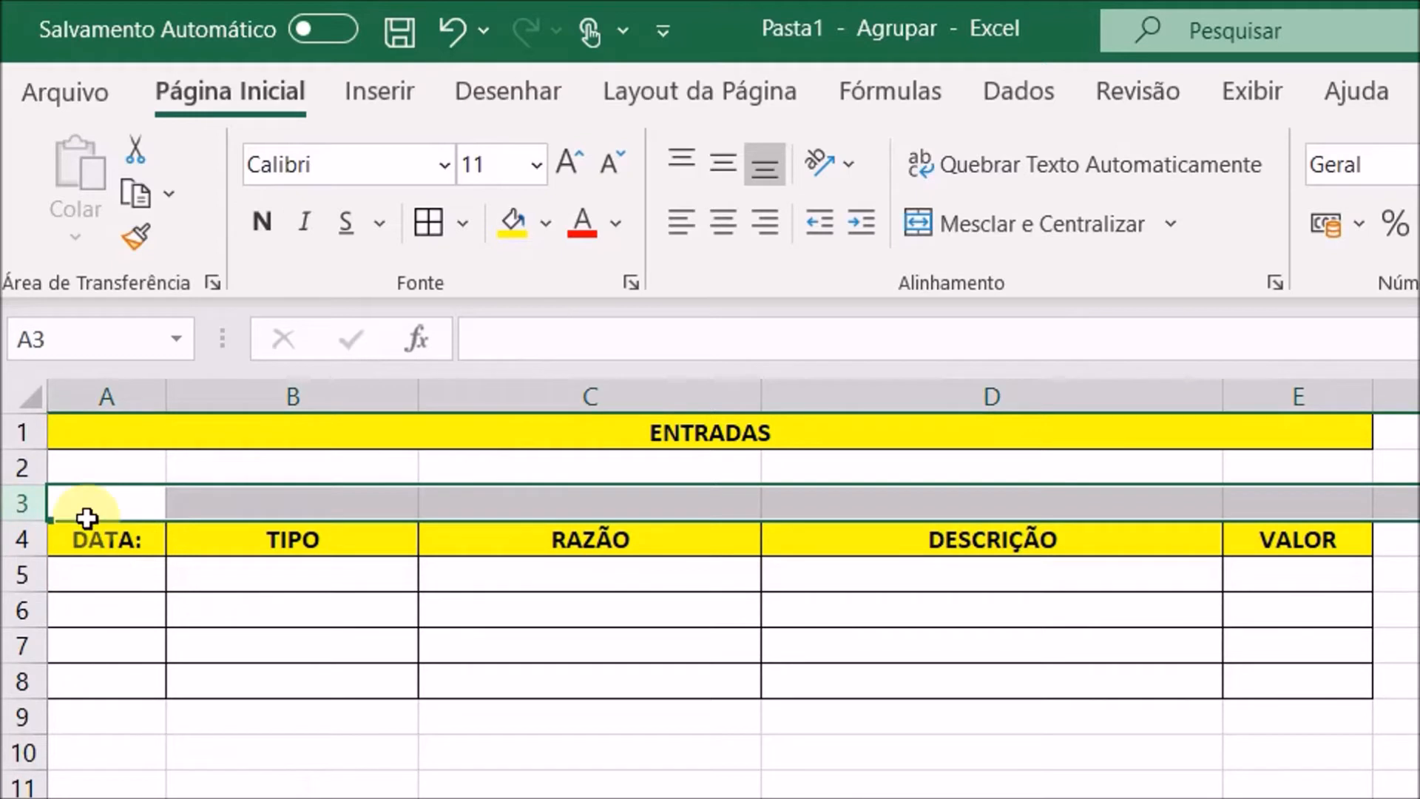
# Insert a blank row directly below the ENTRADAS title and change the fill of A2:E2 to white
pyautogui.click(29, 462)
pyautogui.rightClick(29, 462)
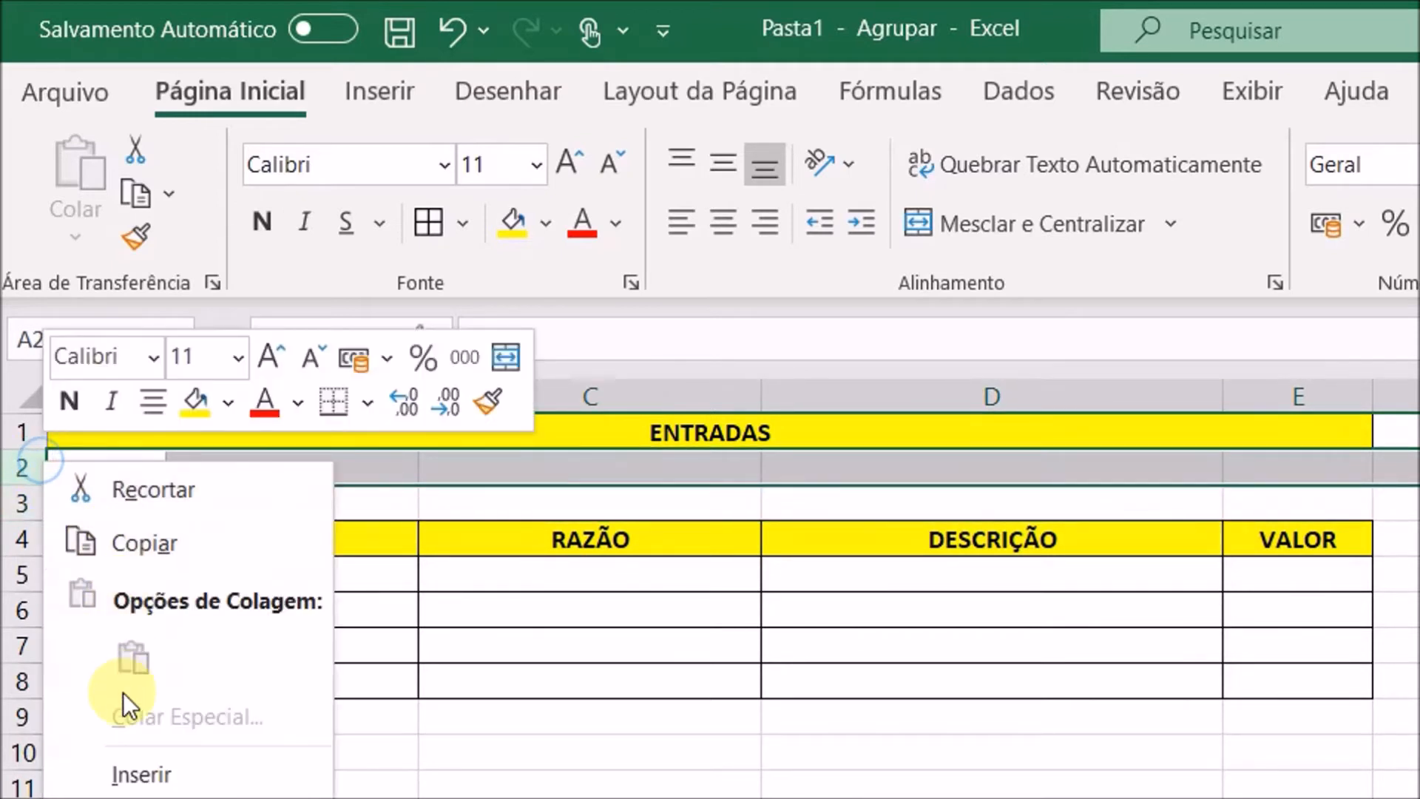
pyautogui.click(139, 773)
pyautogui.moveTo(126, 464); pyautogui.dragTo(1265, 462)
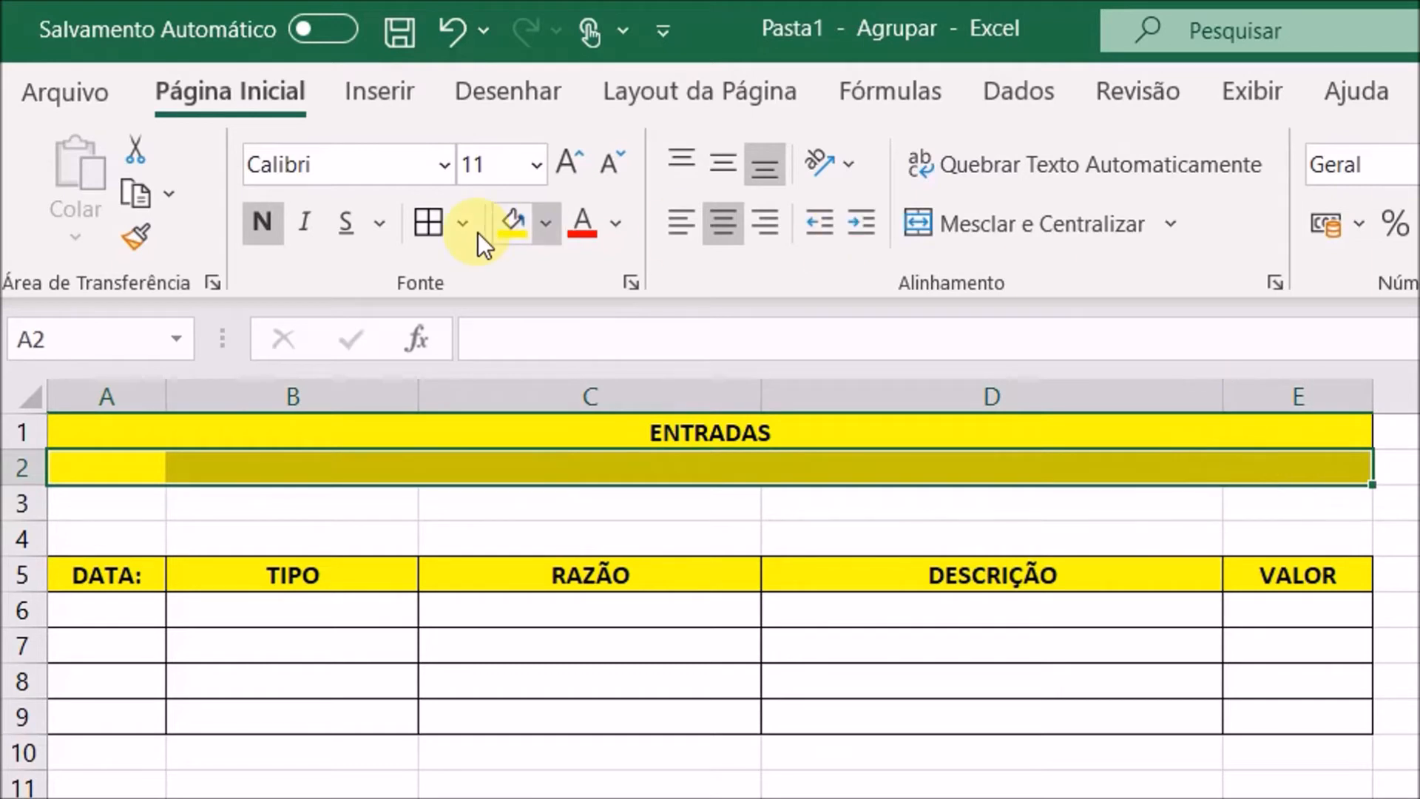
pyautogui.click(548, 217)
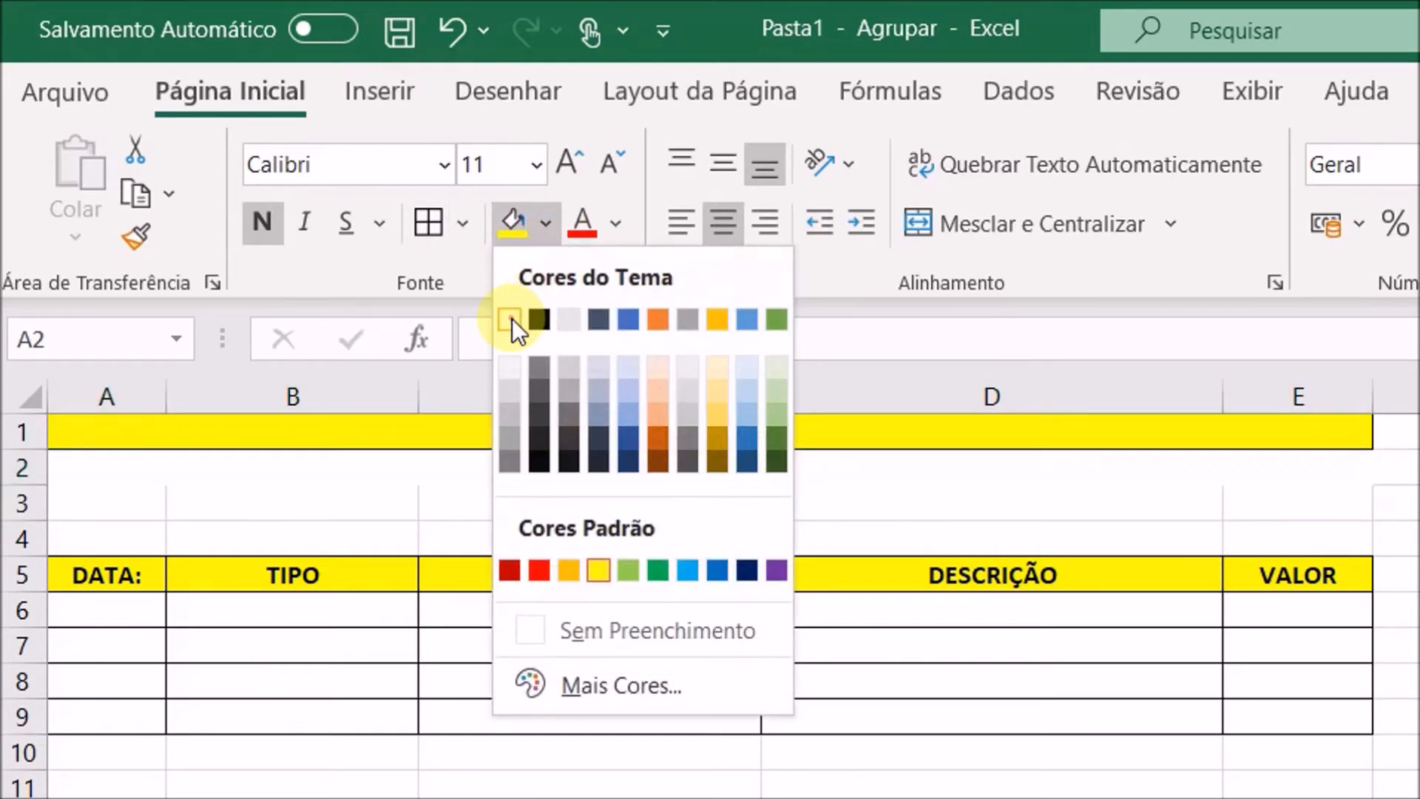
pyautogui.click(514, 317)
pyautogui.click(348, 495)
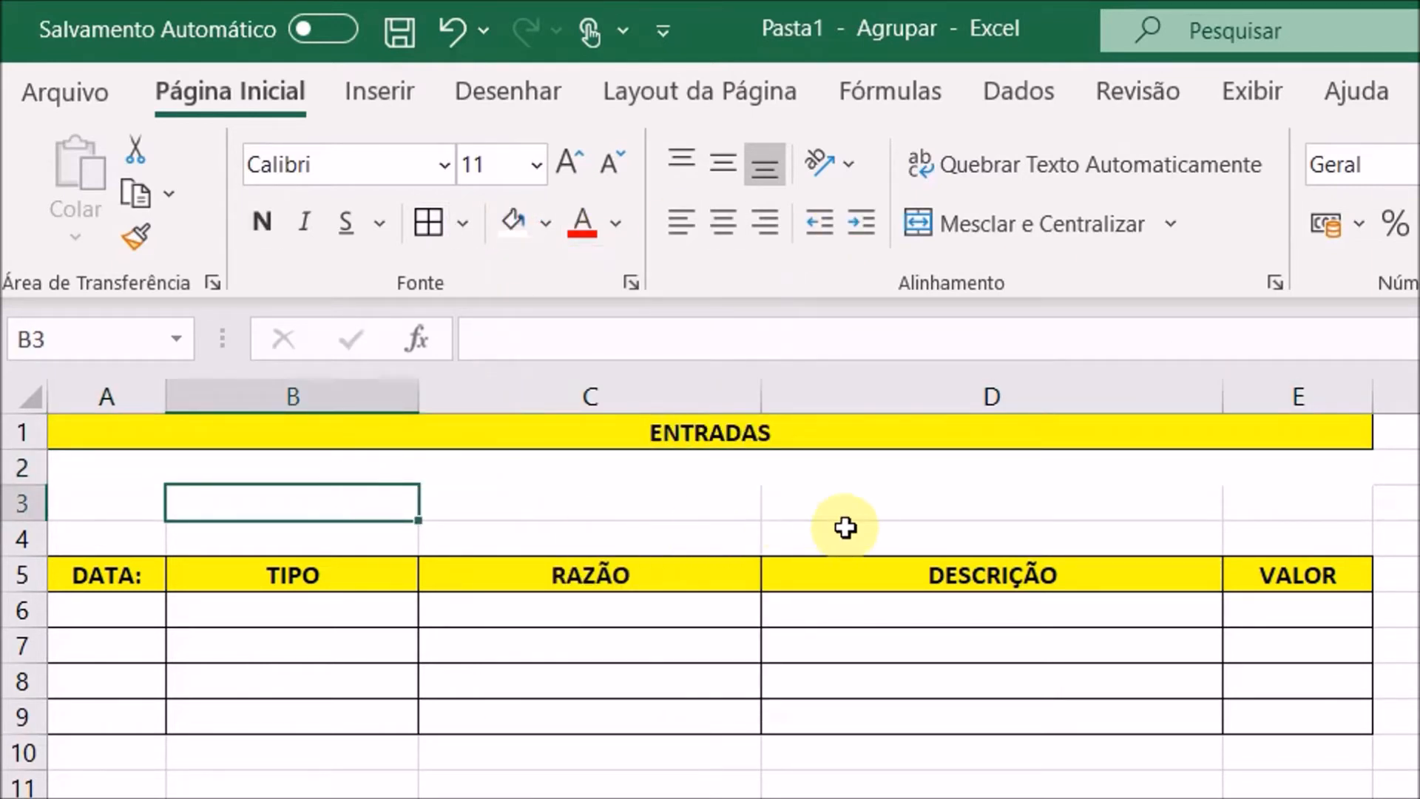
# Enter the label SALDO: in D3 and apply all borders to D3:E3
pyautogui.click(1020, 493)
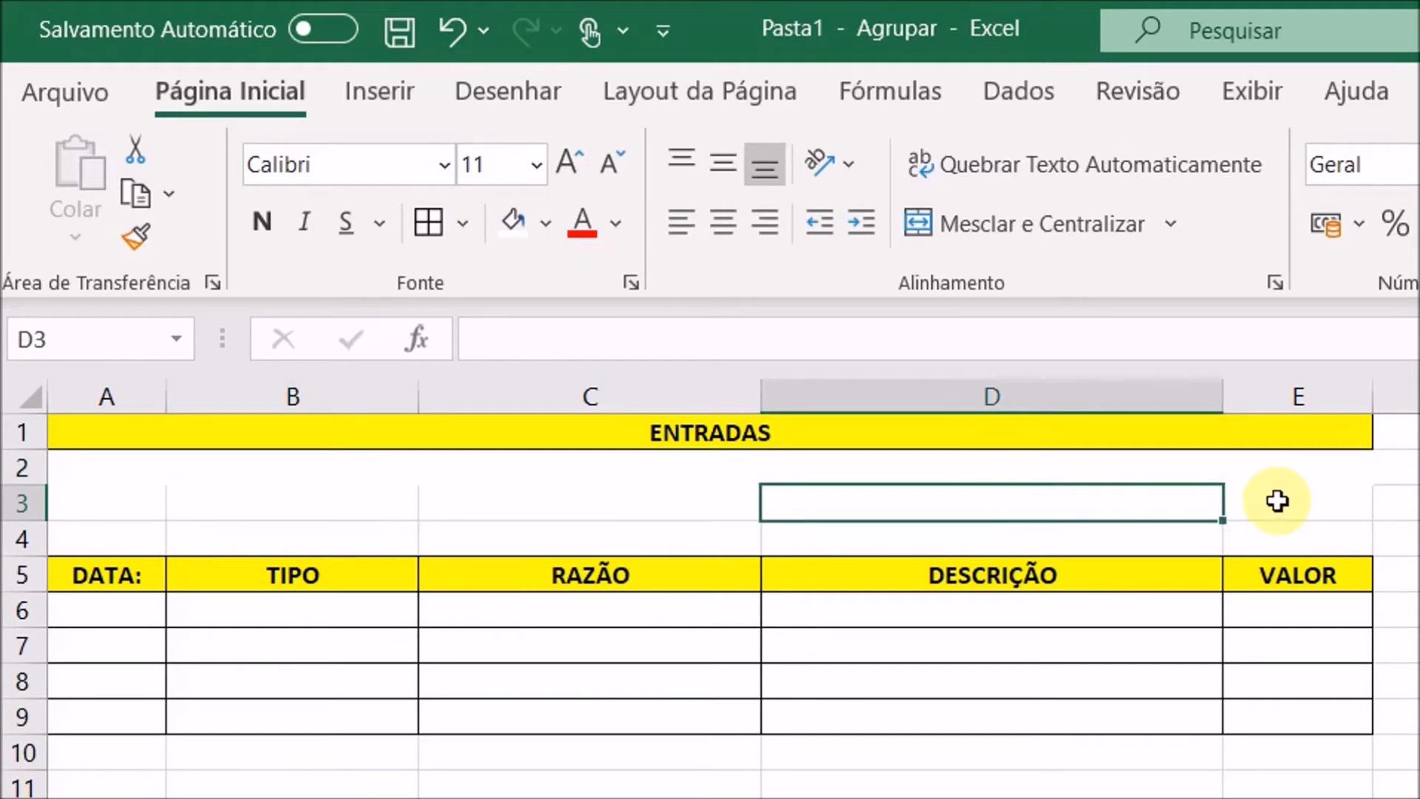
pyautogui.write('SALDO:')
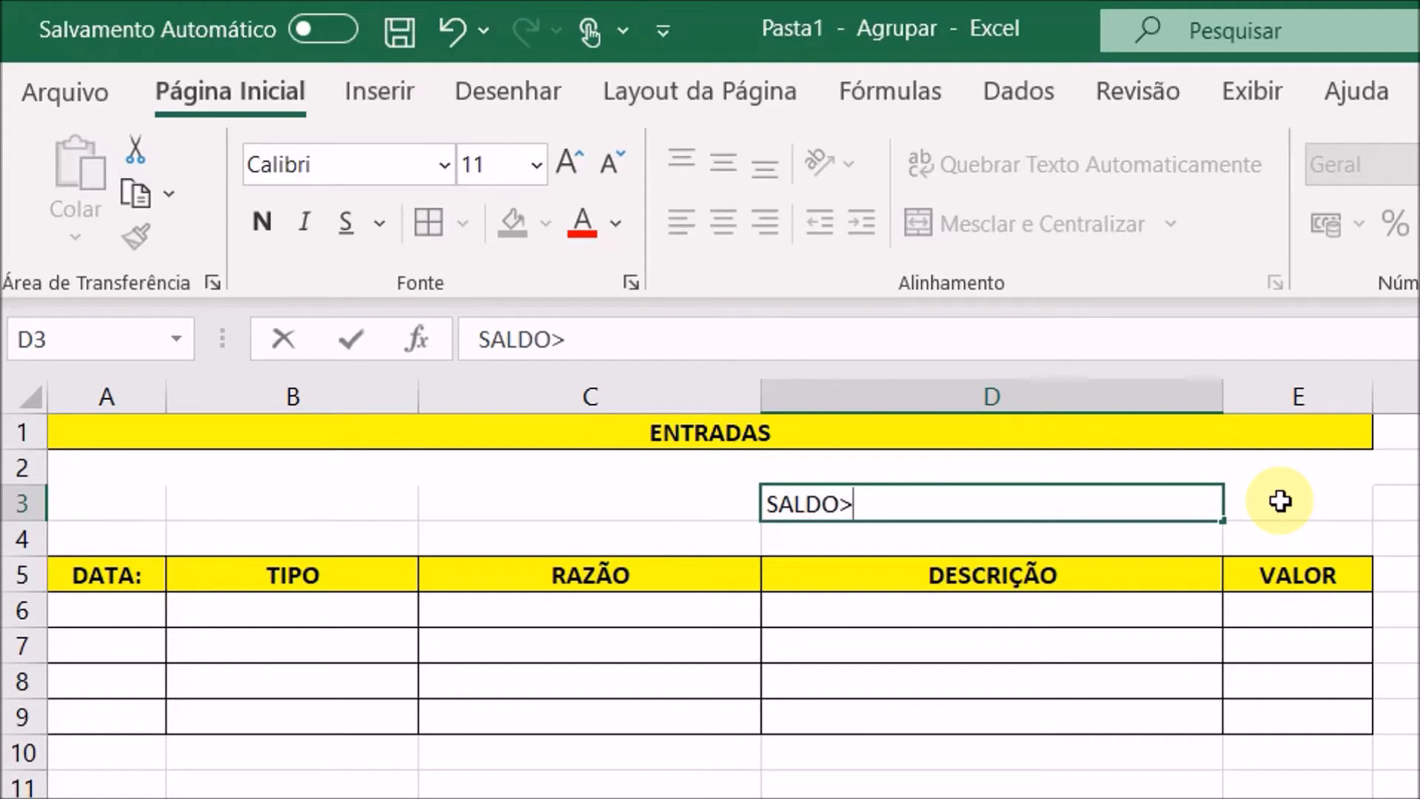
pyautogui.click(1280, 501)
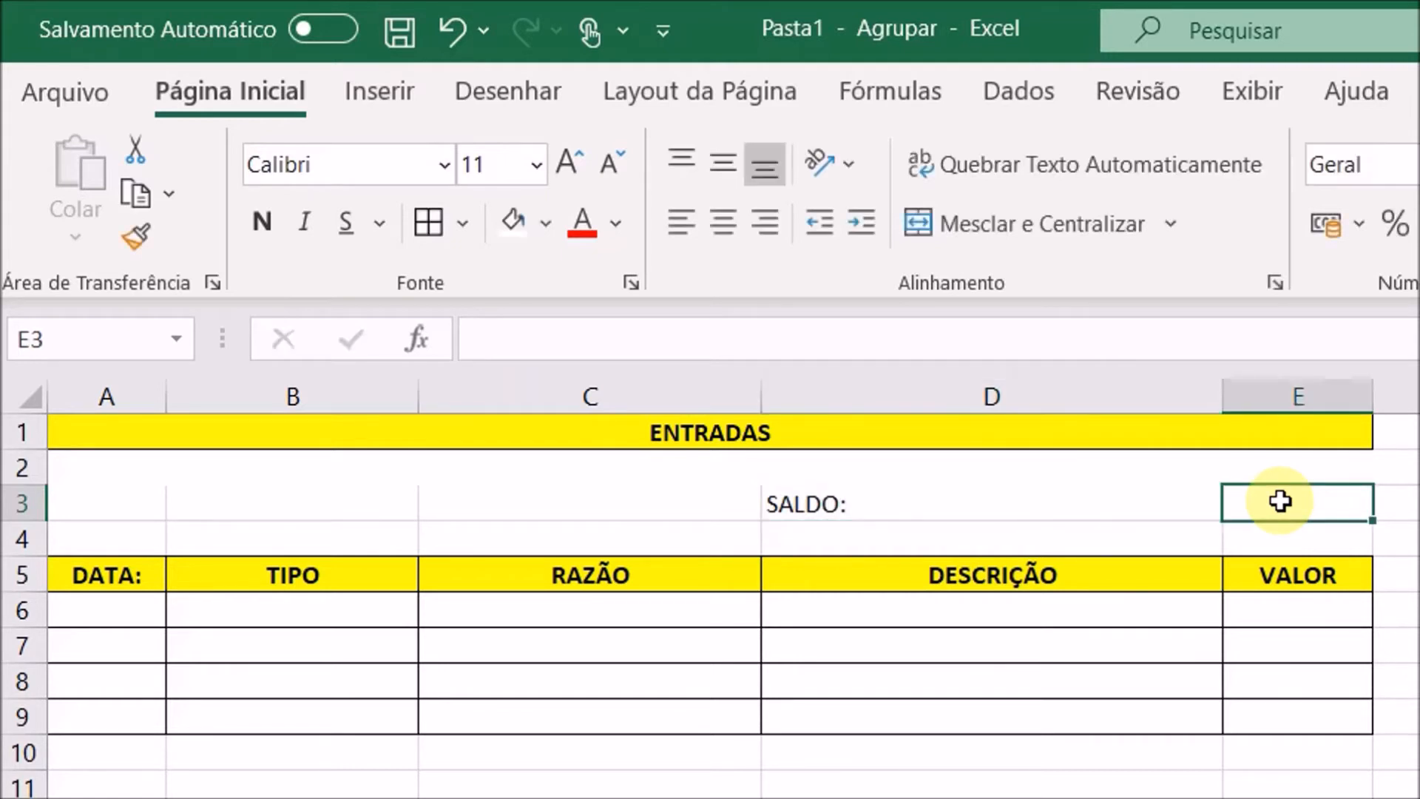
pyautogui.moveTo(1280, 501); pyautogui.dragTo(960, 492)
pyautogui.click(420, 220)
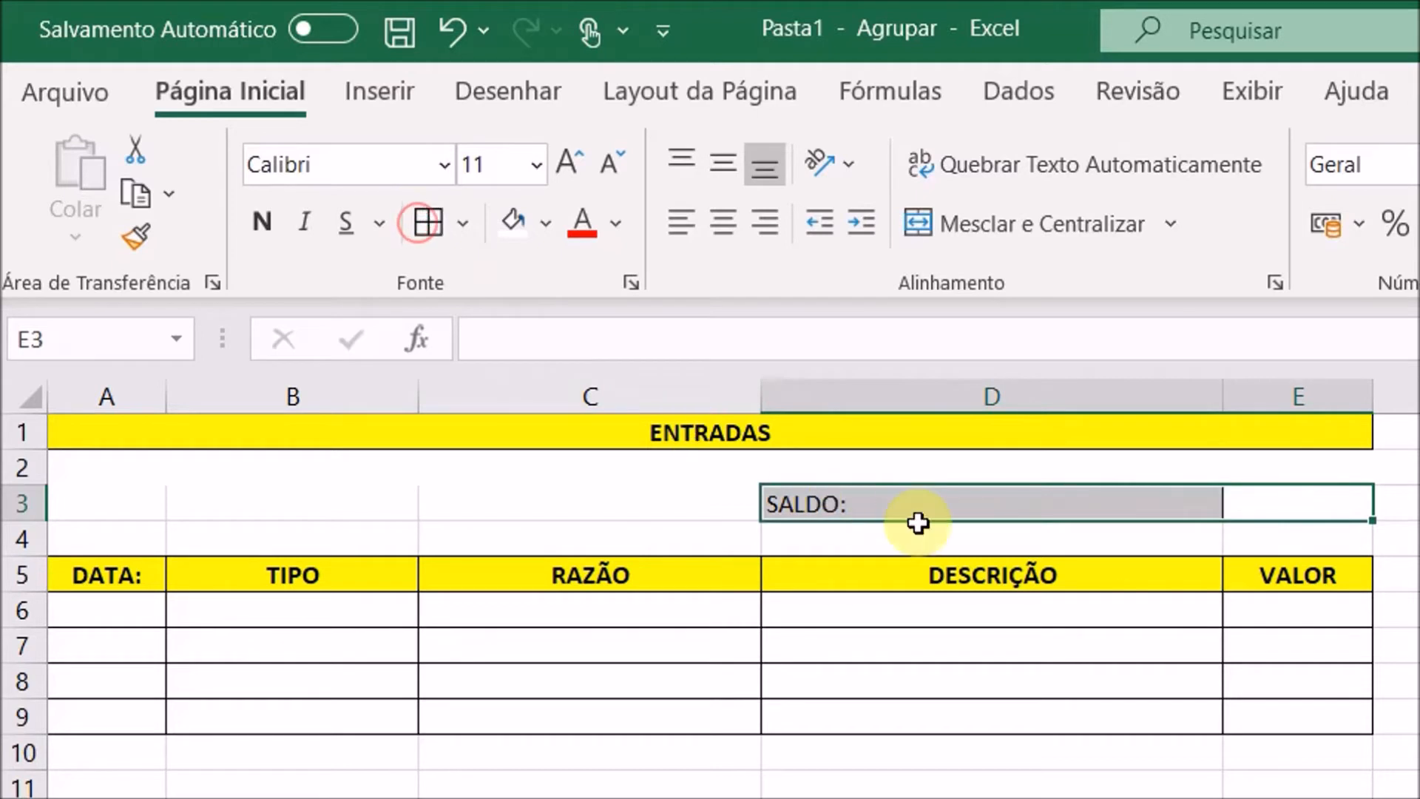
# Right-align the SALDO: label in D3 and make it bold
pyautogui.click(916, 495)
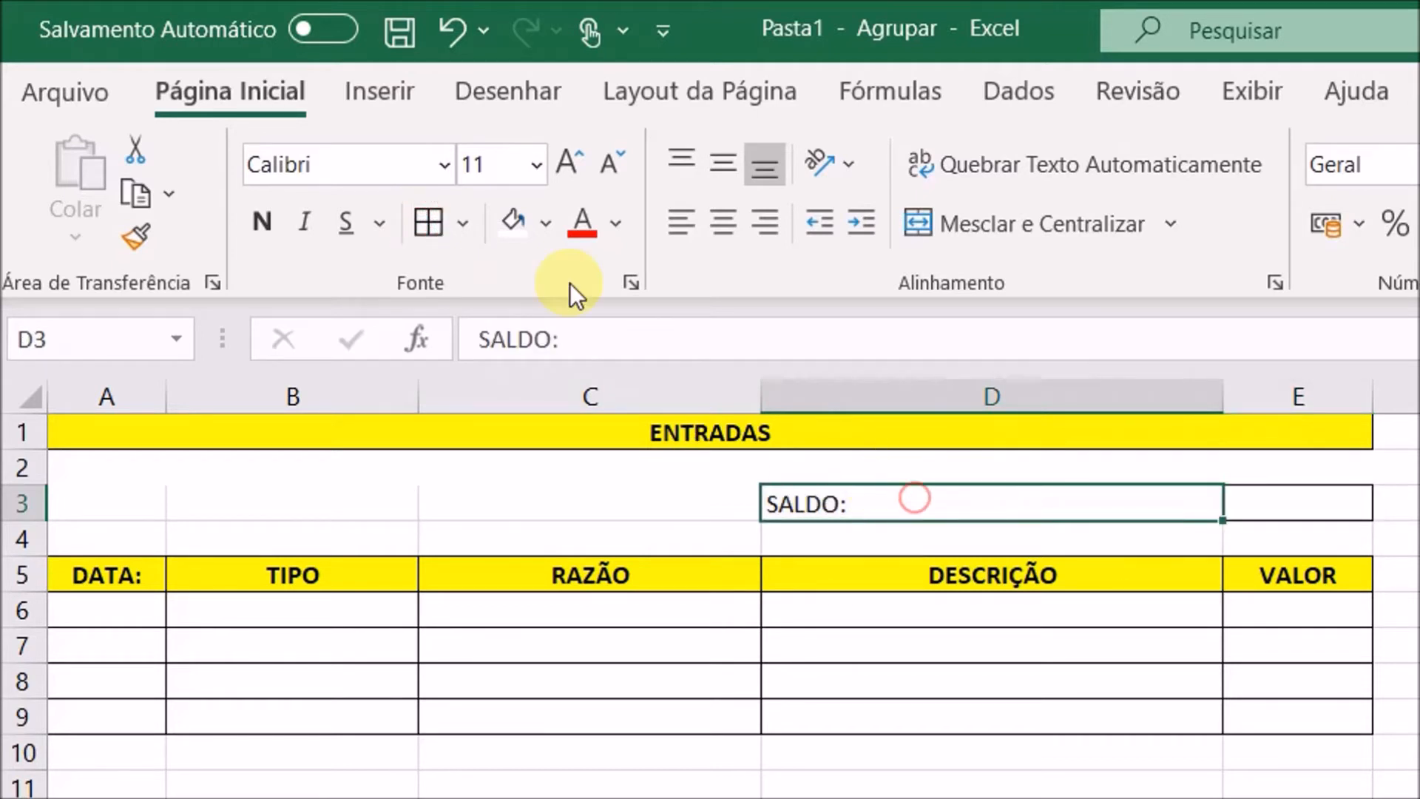
pyautogui.click(764, 222)
pyautogui.click(256, 219)
# Enter a SOMA formula in E3 that totals the VALOR cells E6:E9
pyautogui.click(1282, 500)
pyautogui.click(1281, 500)
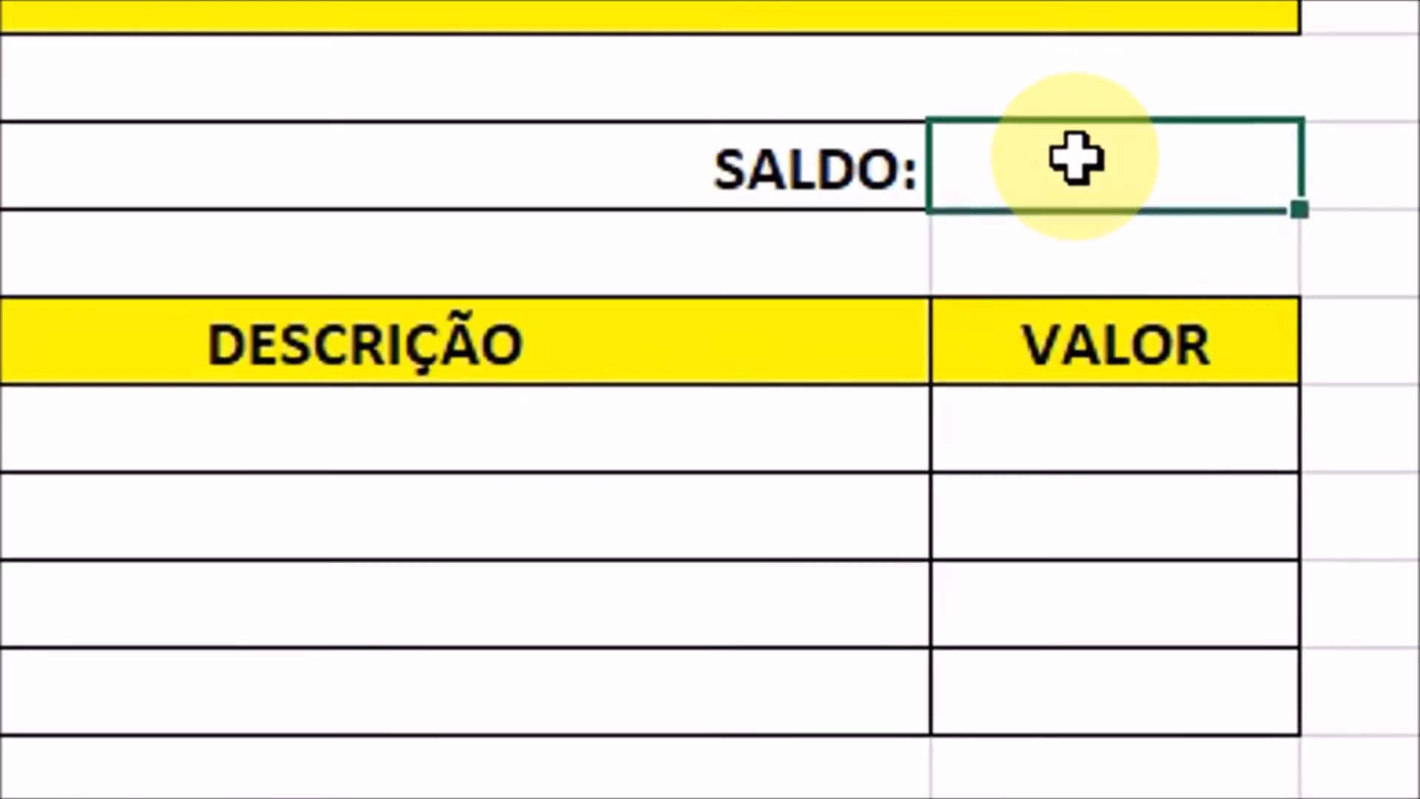
pyautogui.write('=SOMA')
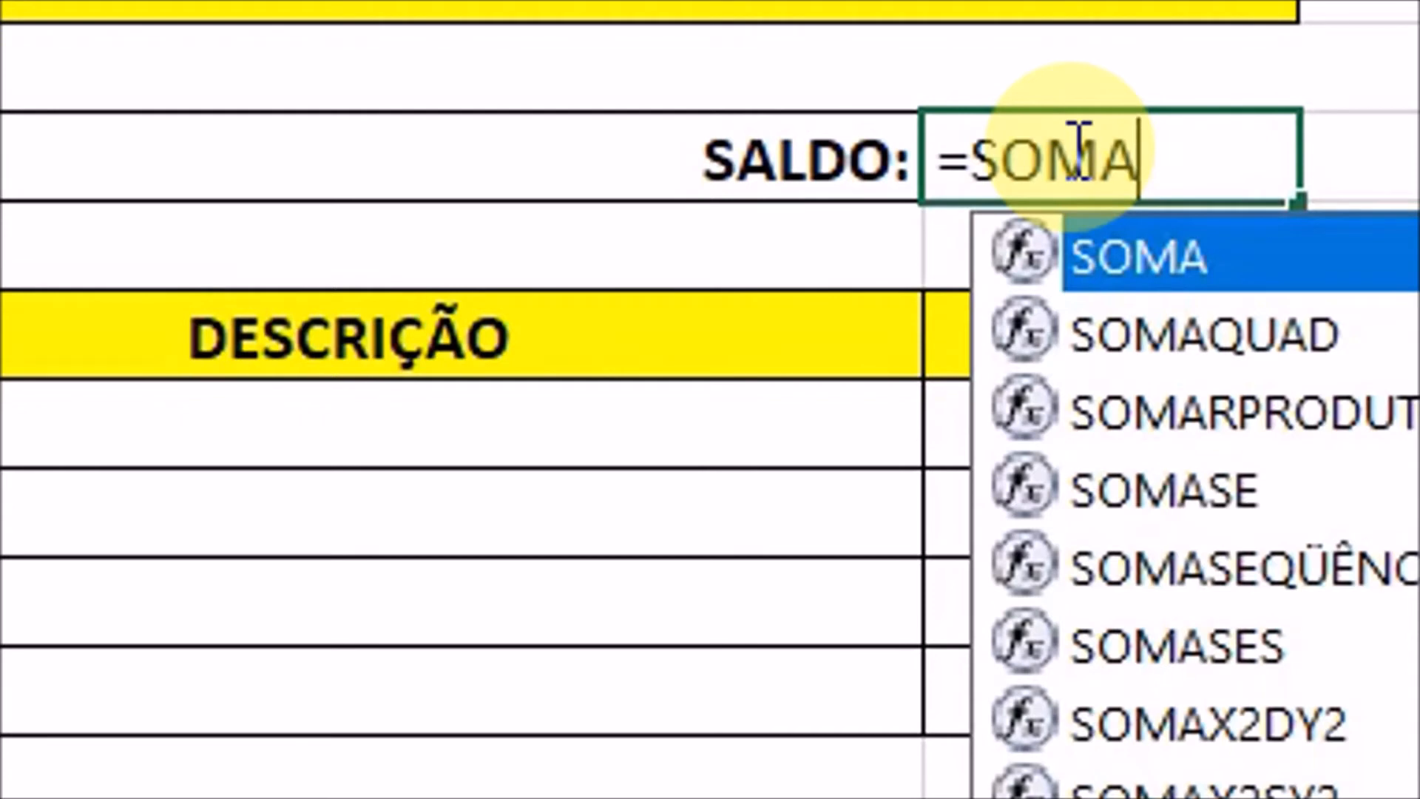
pyautogui.write('(')
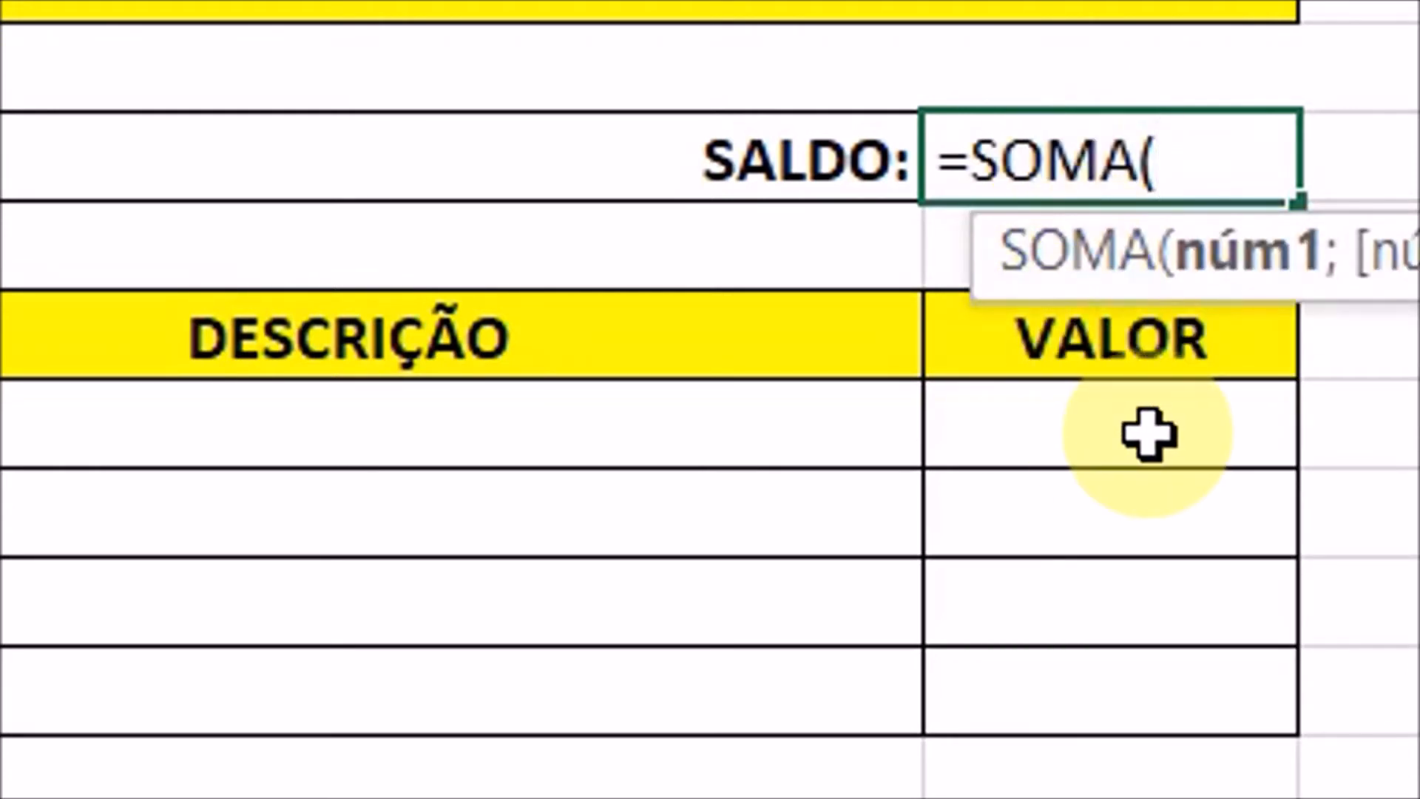
pyautogui.click(1144, 430)
pyautogui.moveTo(1144, 503); pyautogui.dragTo(1121, 666)
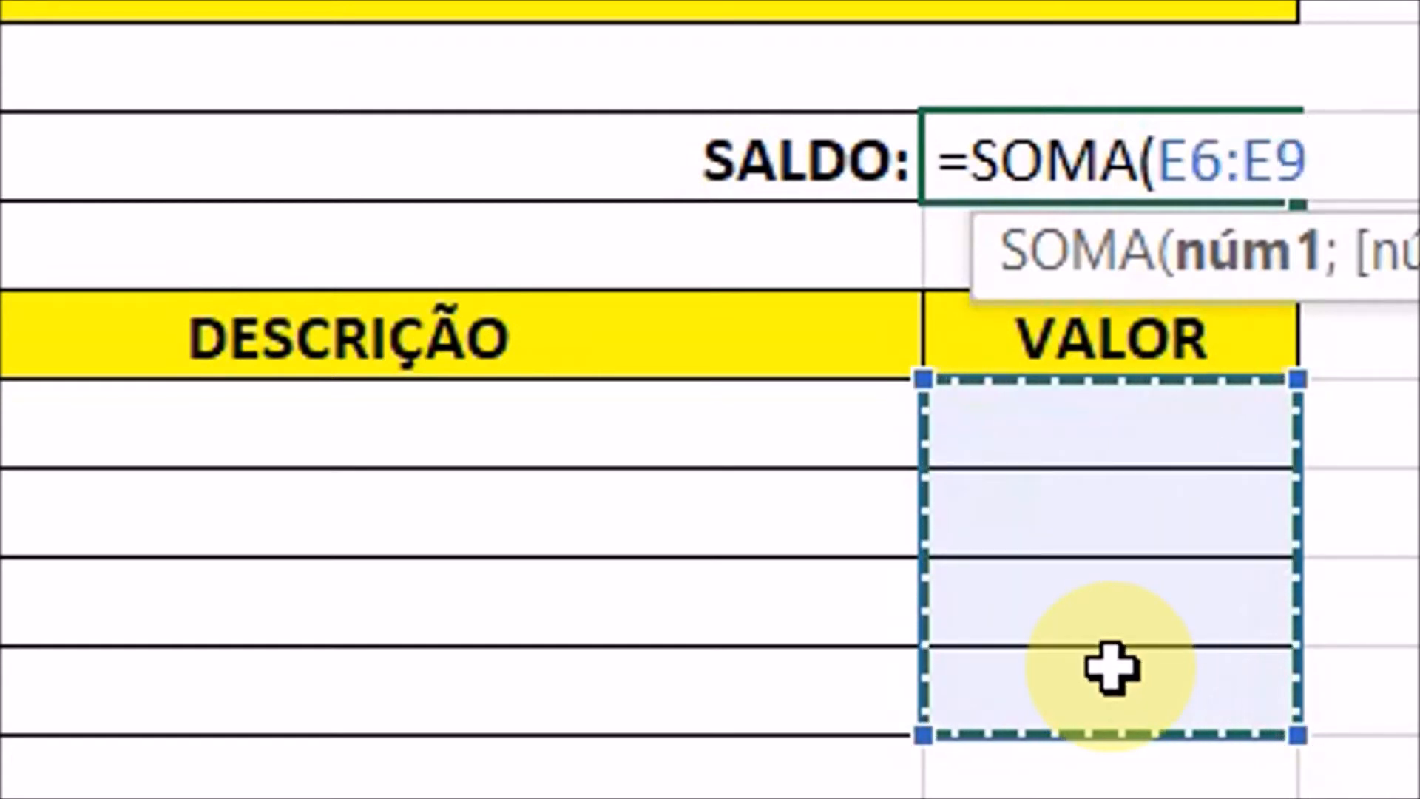
pyautogui.press('Return')
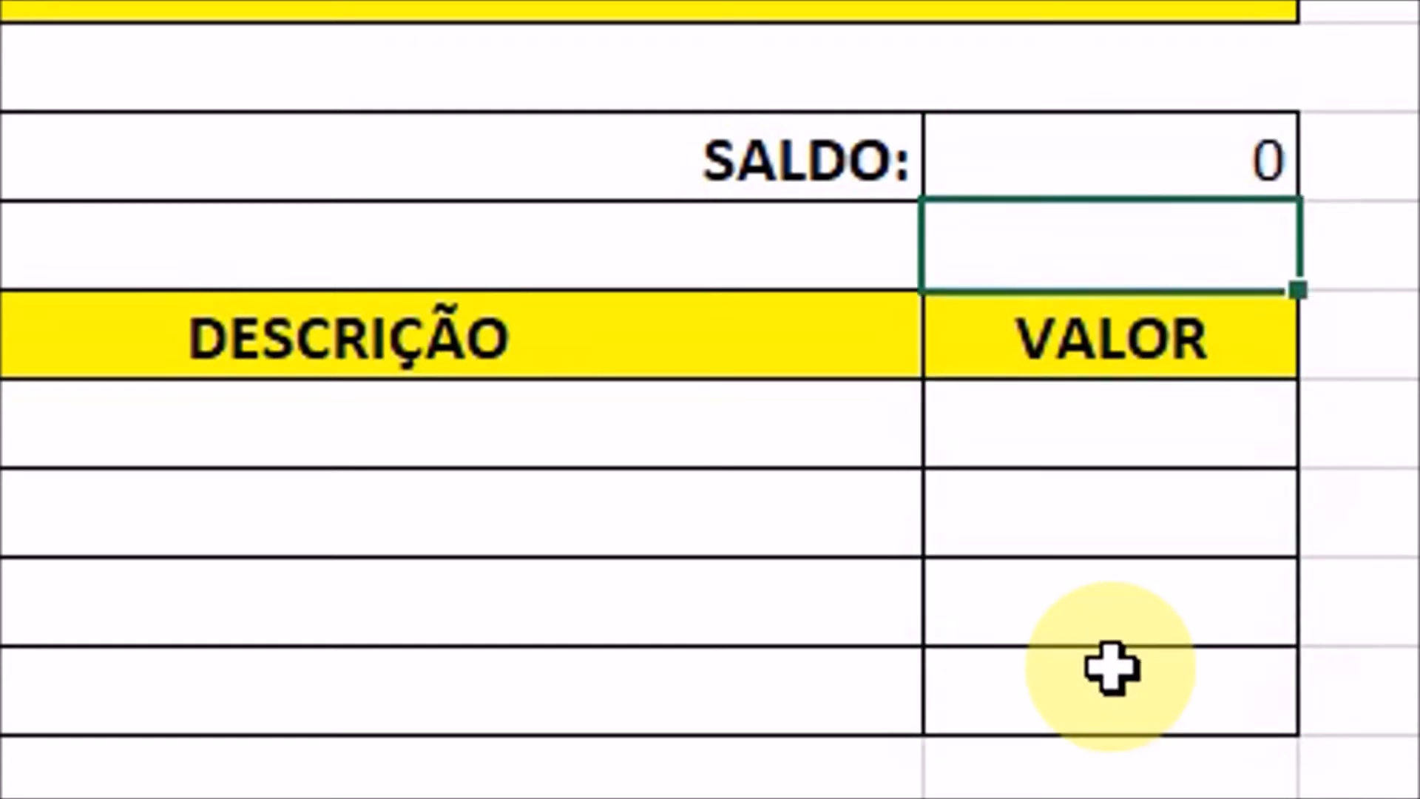
# Widen column E and apply the R$ accounting format to the SALDO total in E3
pyautogui.moveTo(1297, 1); pyautogui.dragTo(1413, 1)
pyautogui.click(1267, 156)
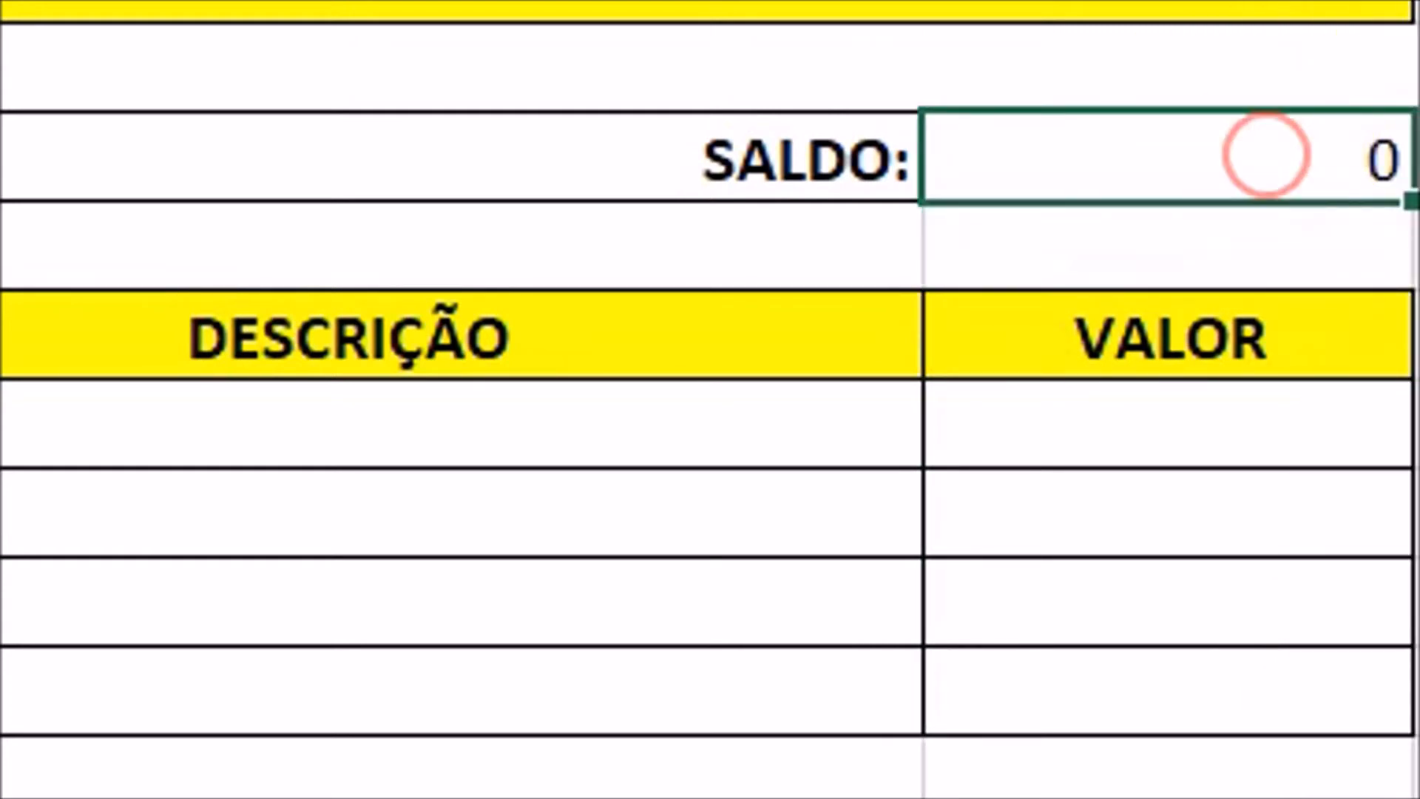
pyautogui.hotkey('ctrl', 'shift', '4')
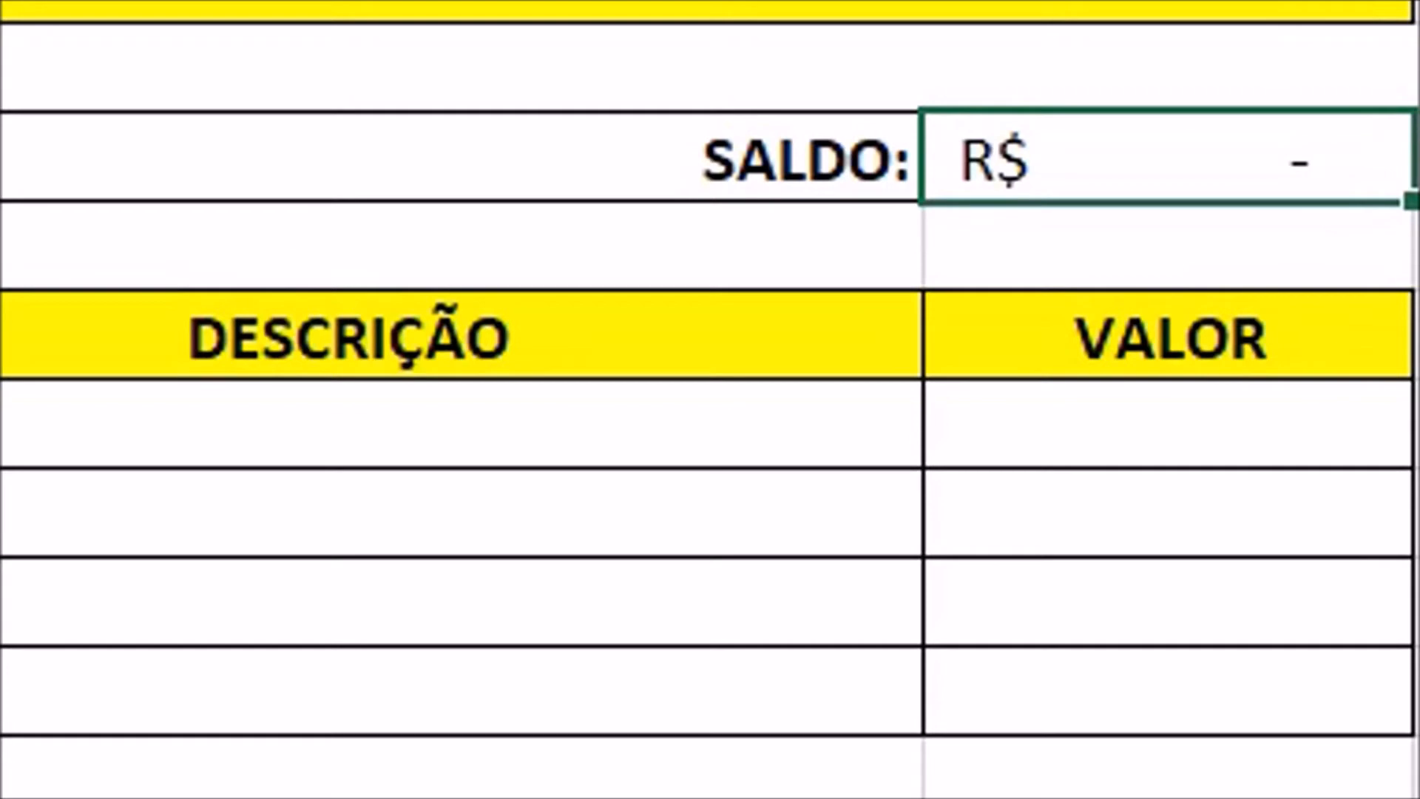
# Apply the R$ accounting format to the VALOR entry cells E6:E9
pyautogui.moveTo(1137, 432); pyautogui.dragTo(1134, 691)
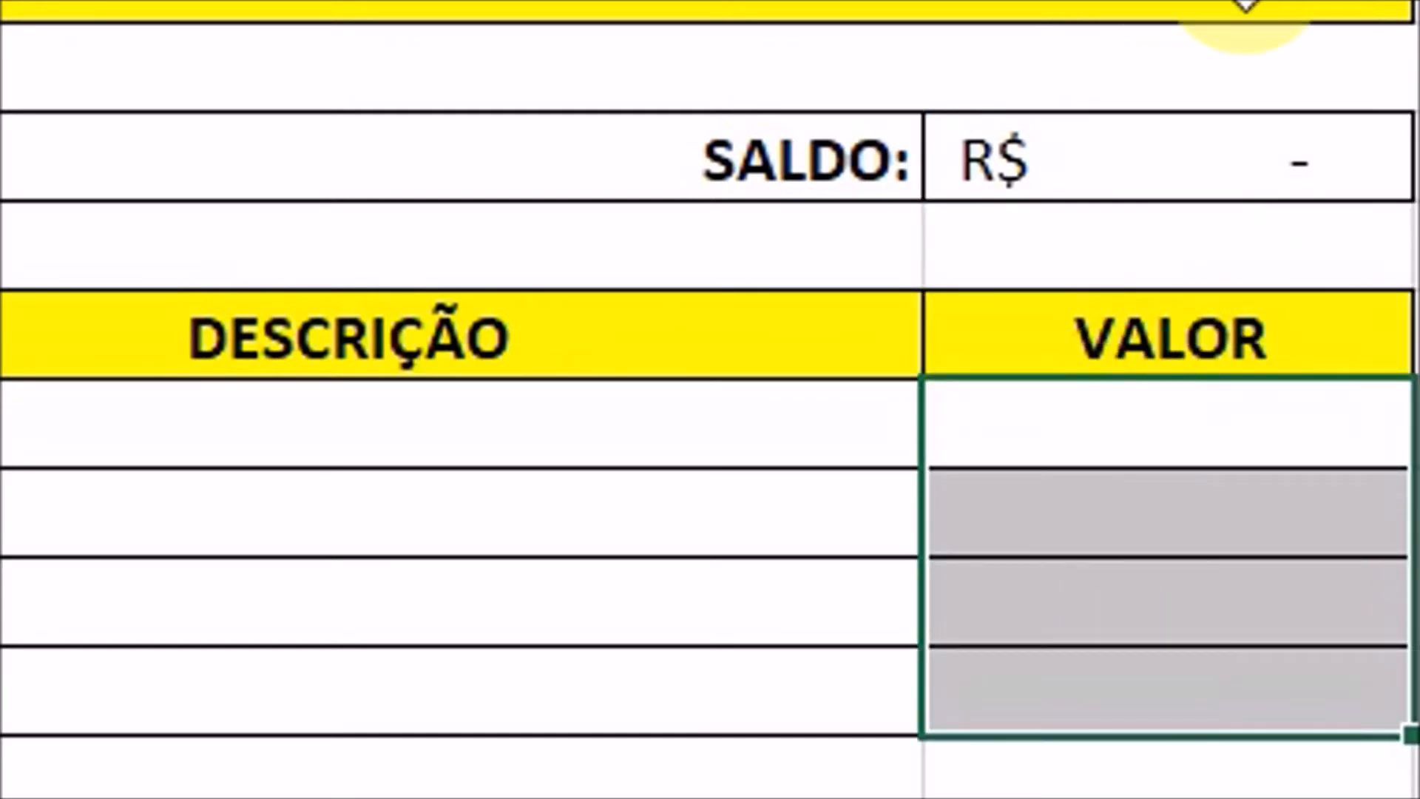
pyautogui.click(1188, 421)
pyautogui.click(1169, 485)
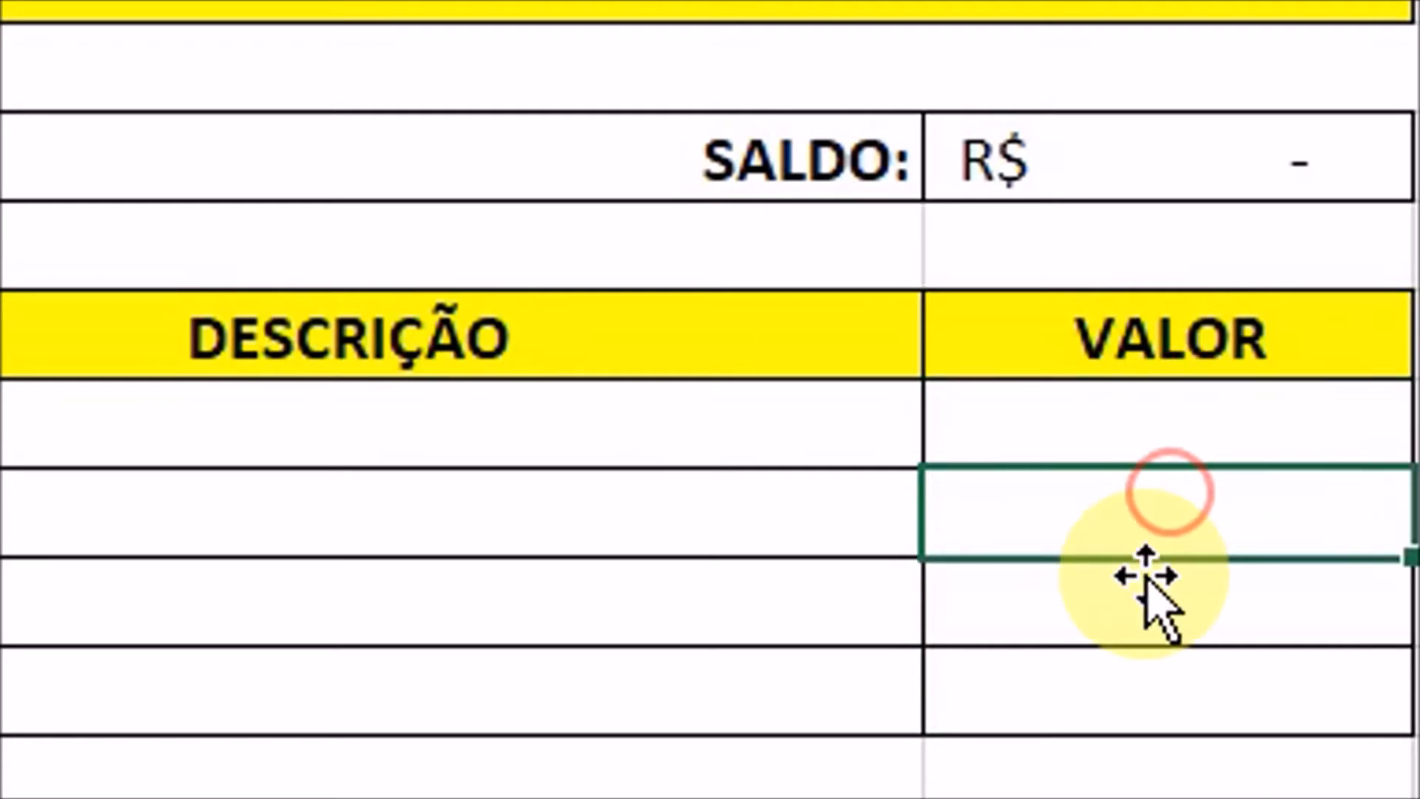
pyautogui.click(1144, 574)
pyautogui.click(1110, 694)
pyautogui.click(1182, 152)
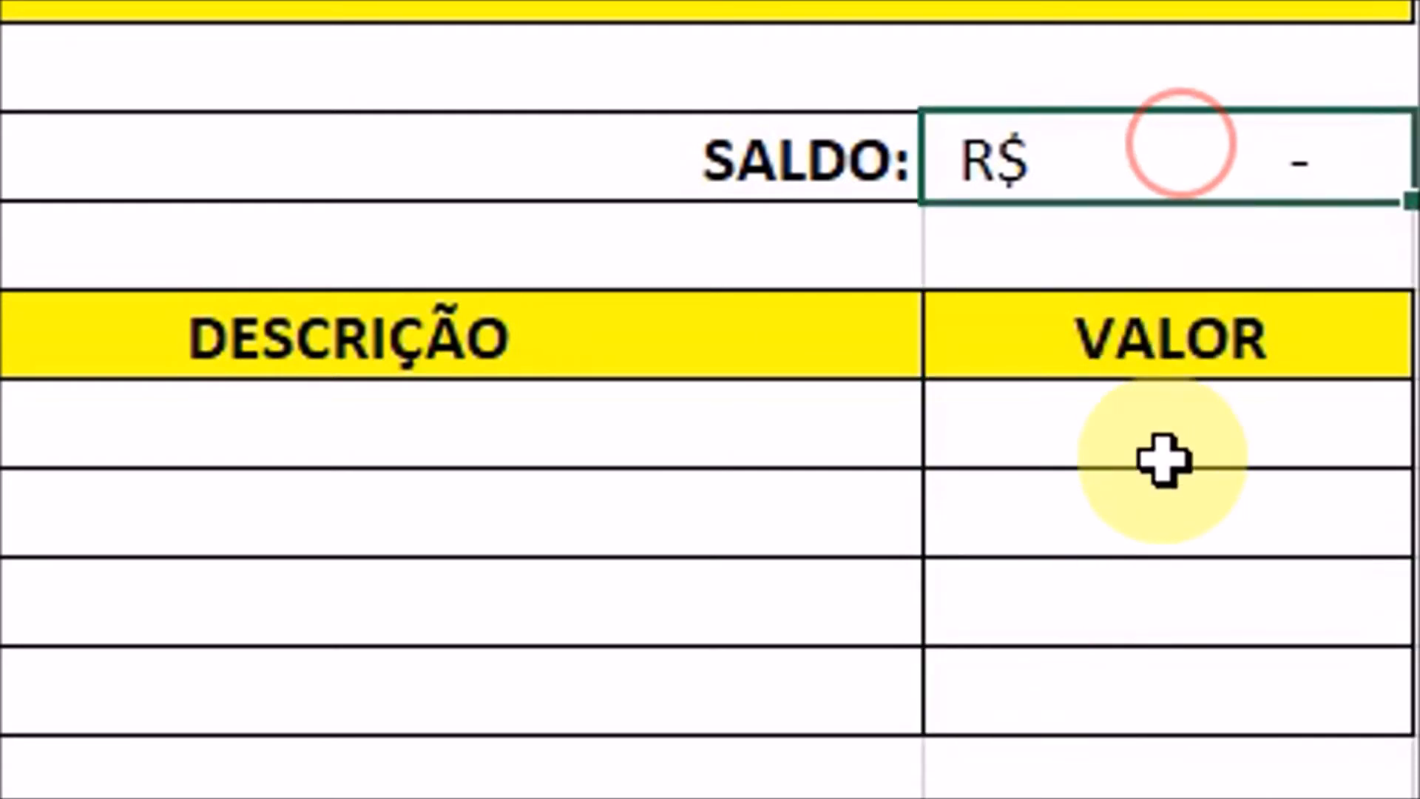
pyautogui.click(1125, 436)
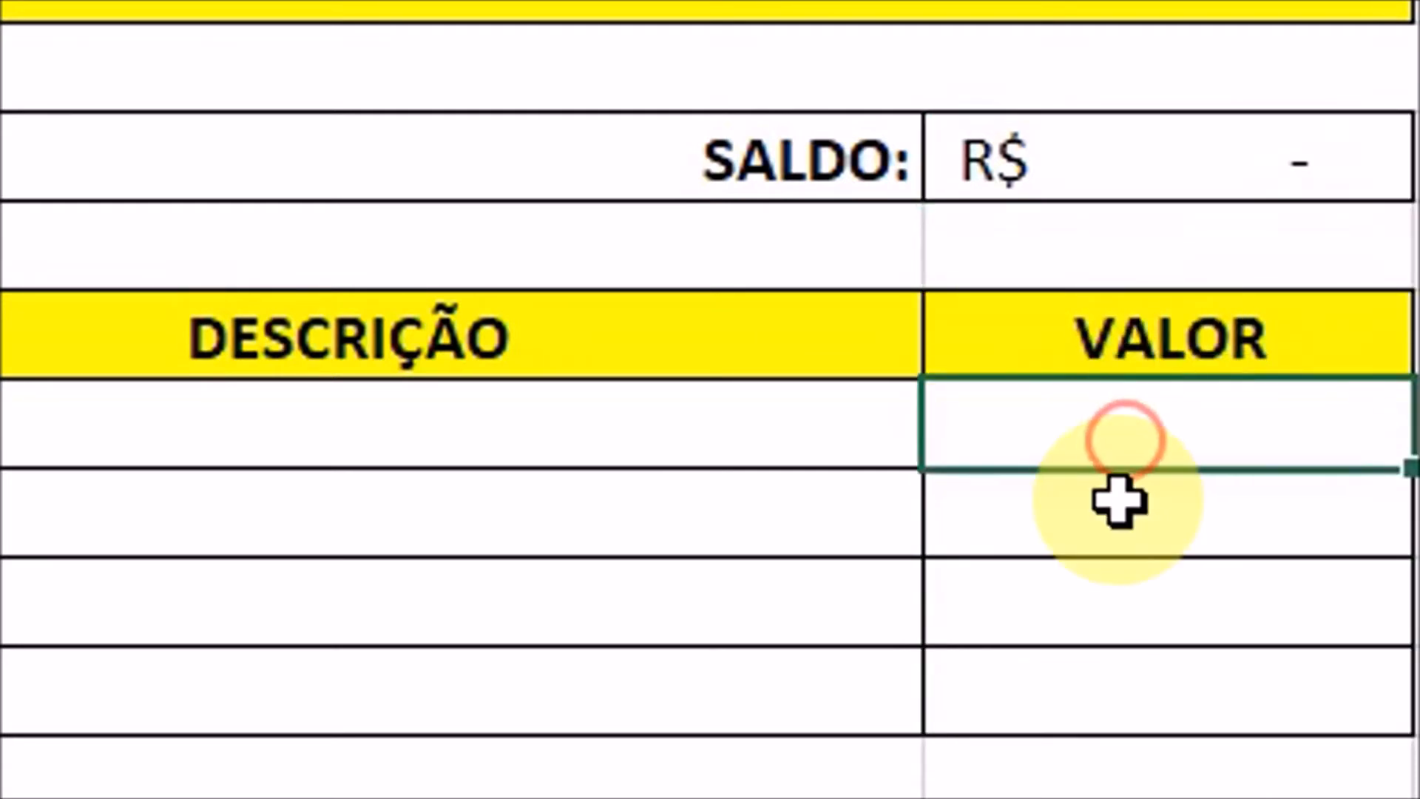
pyautogui.click(1115, 497)
pyautogui.click(1094, 596)
pyautogui.click(1087, 710)
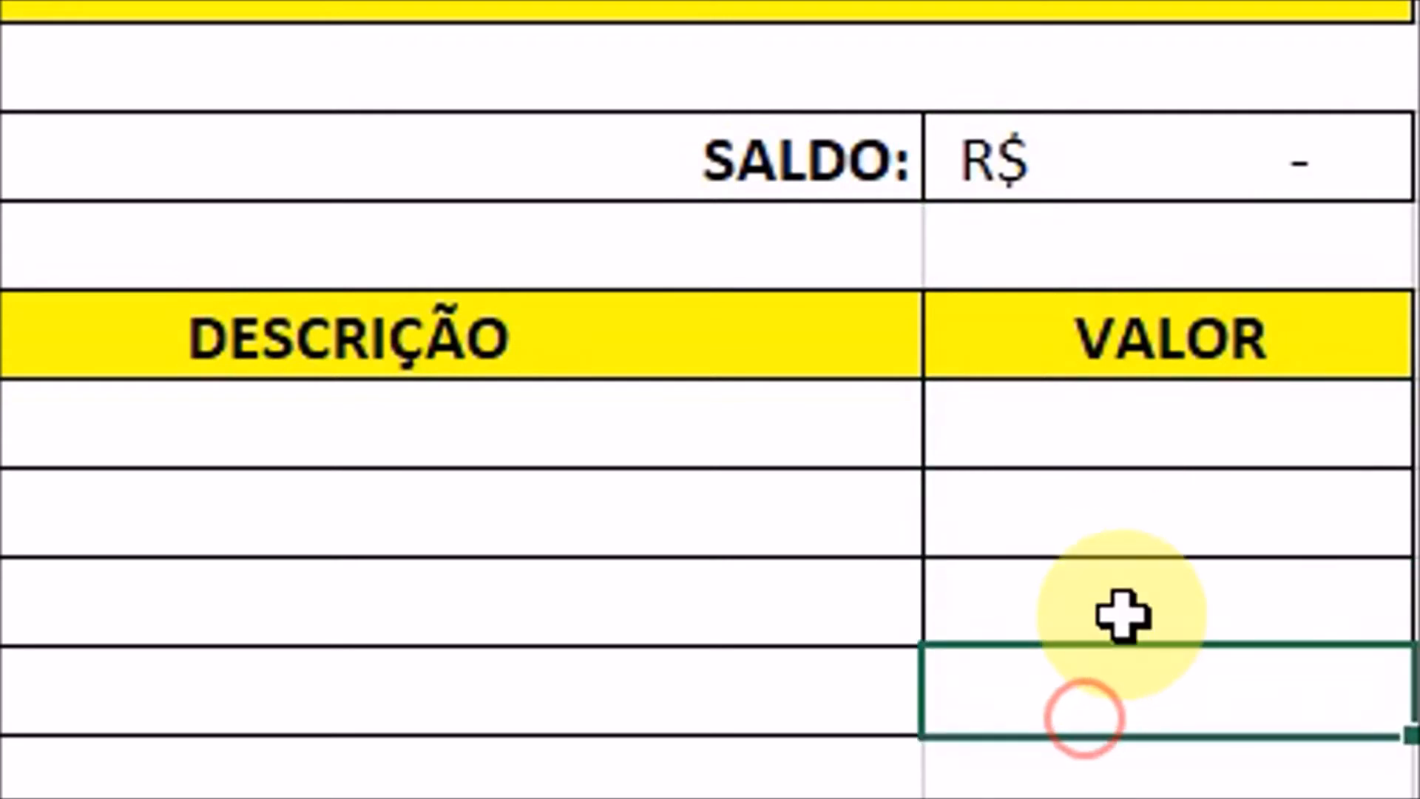
pyautogui.click(1120, 613)
pyautogui.click(1122, 513)
pyautogui.click(1131, 396)
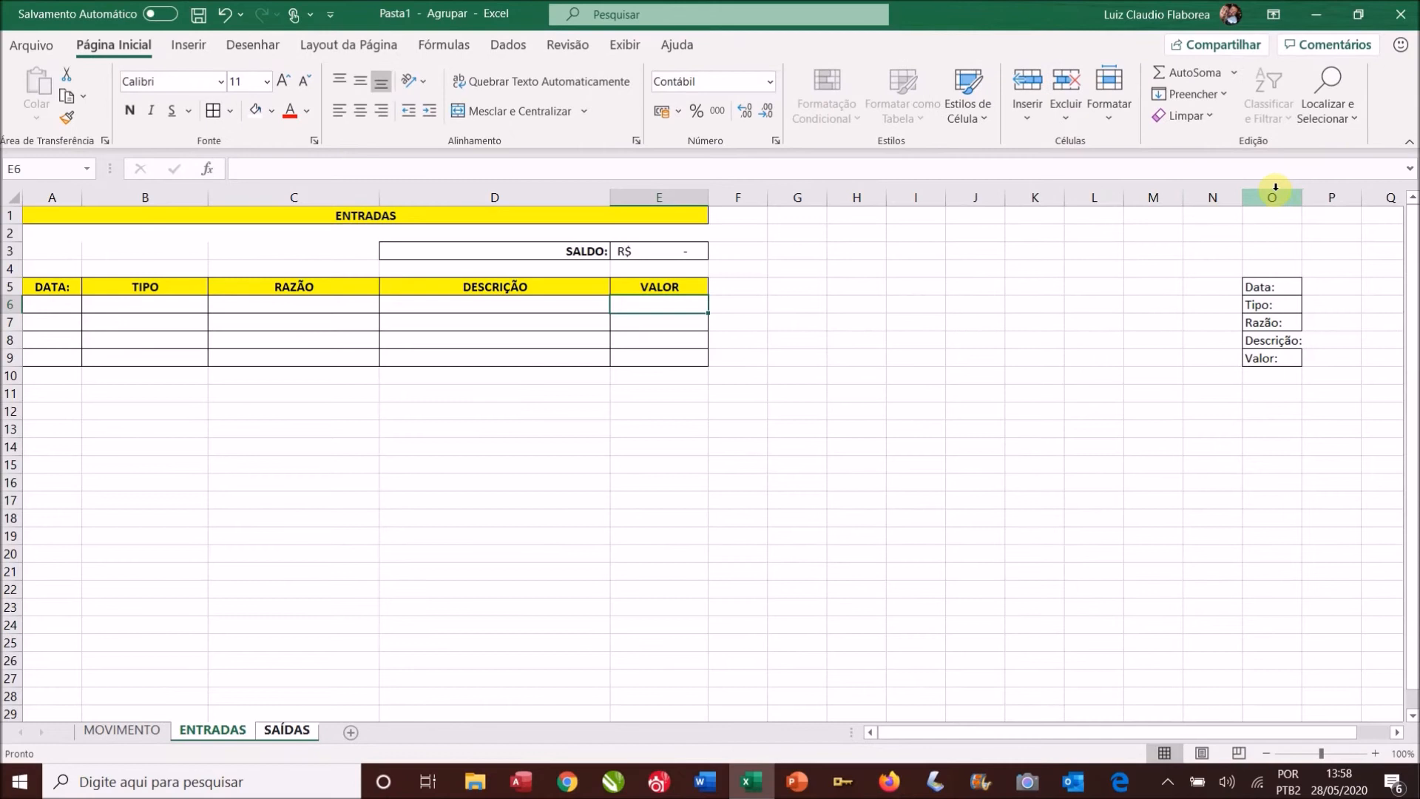
# Delete column O, which holds the leftover list of field labels, from the grouped sheets
pyautogui.click(1272, 194)
pyautogui.rightClick(1271, 194)
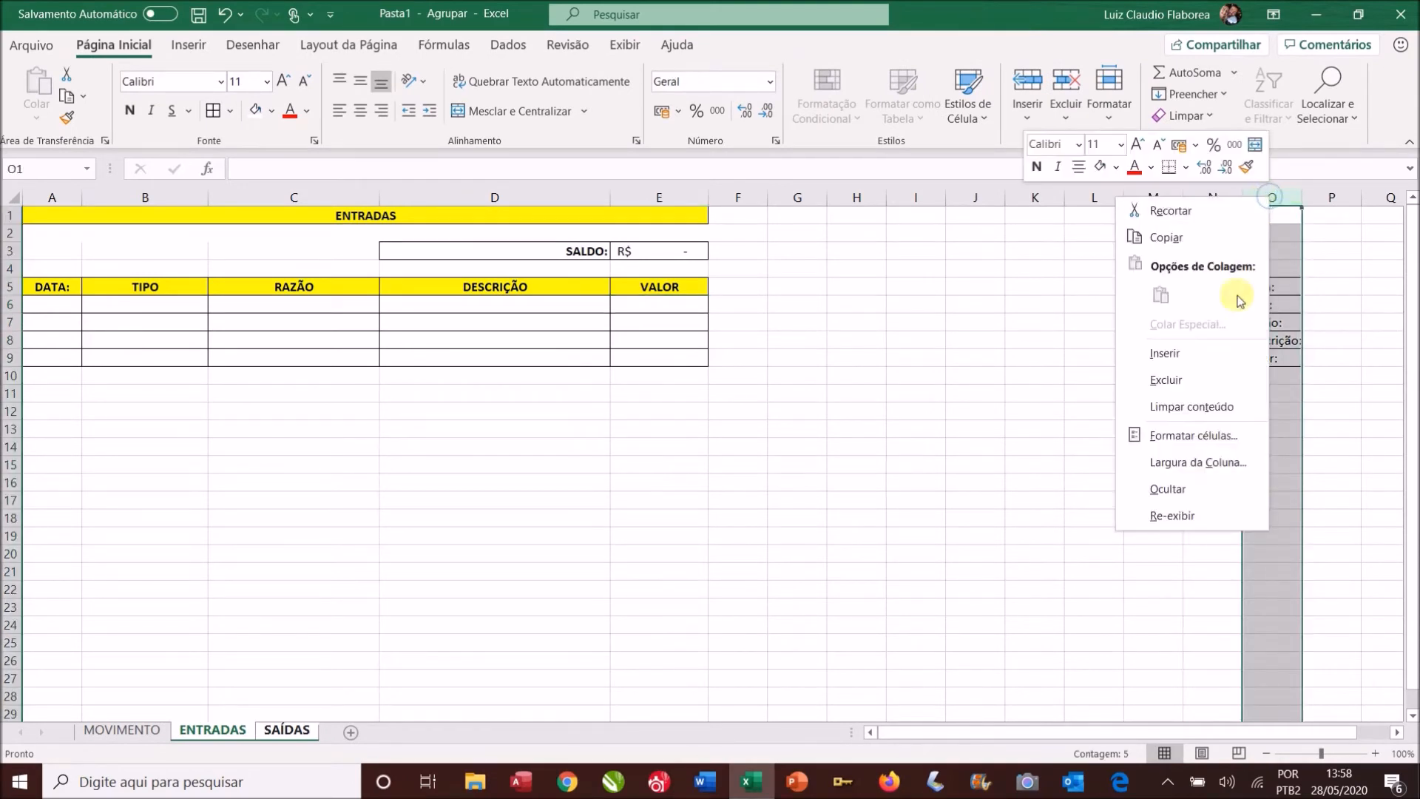
pyautogui.click(1213, 378)
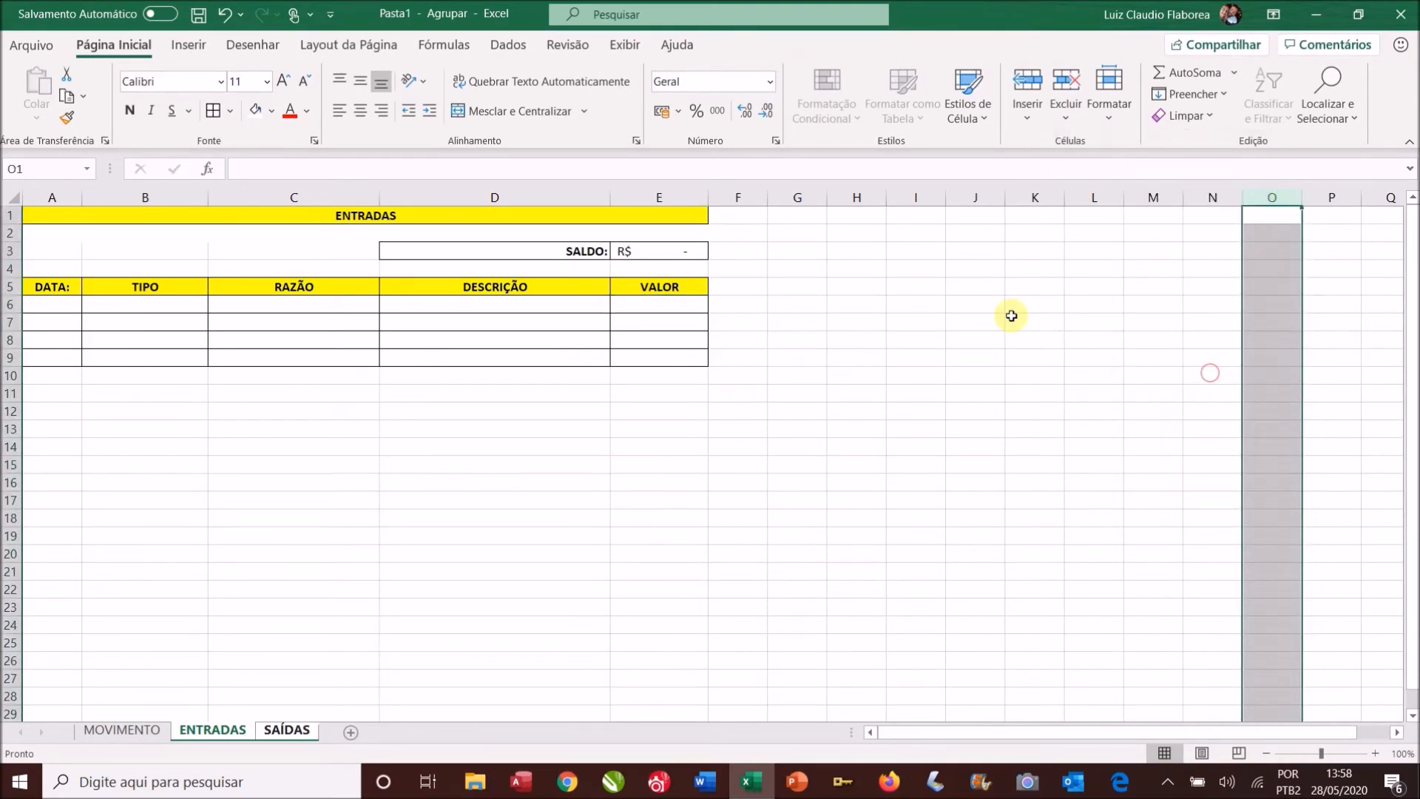
pyautogui.click(863, 251)
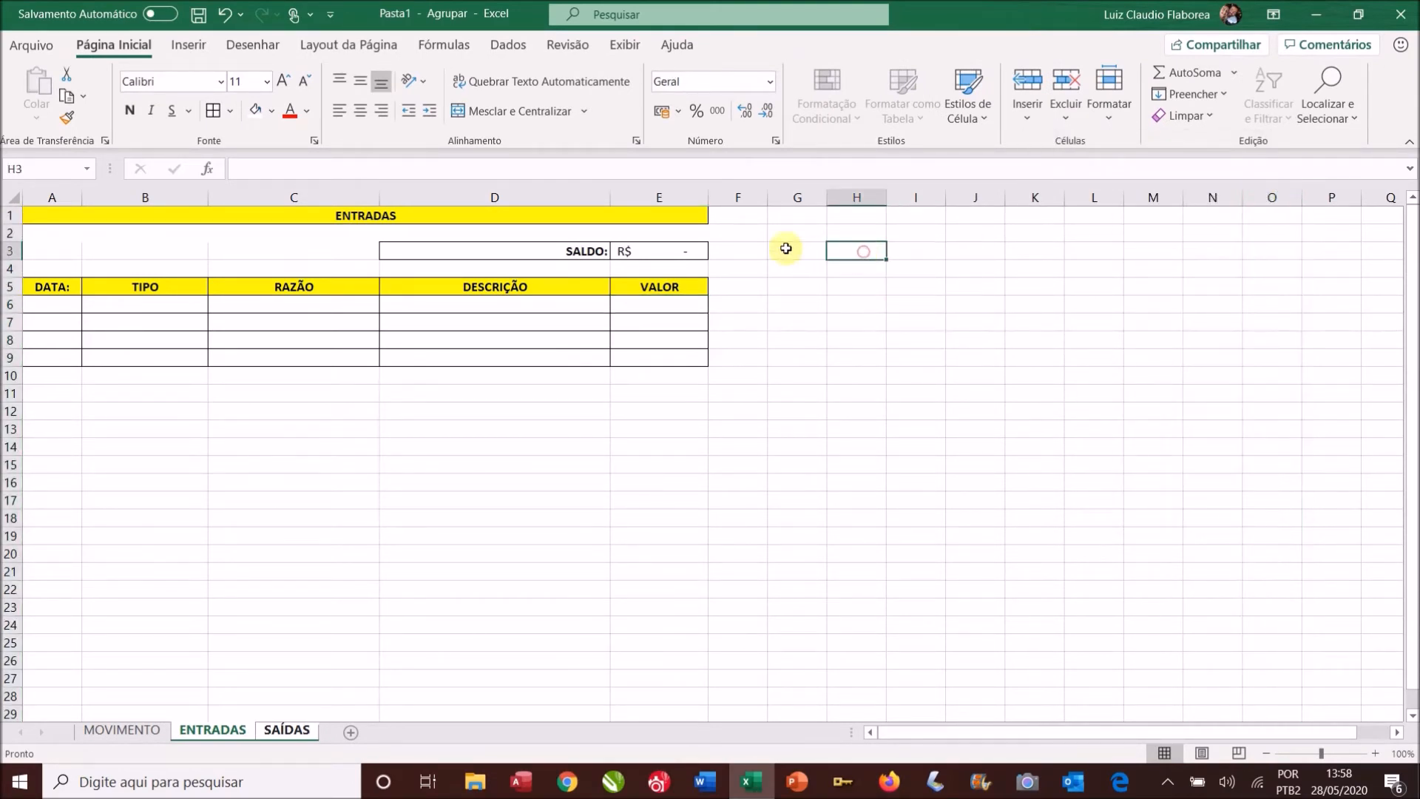
# Hide all unused columns from F through the last column of the grouped sheets
pyautogui.click(738, 198)
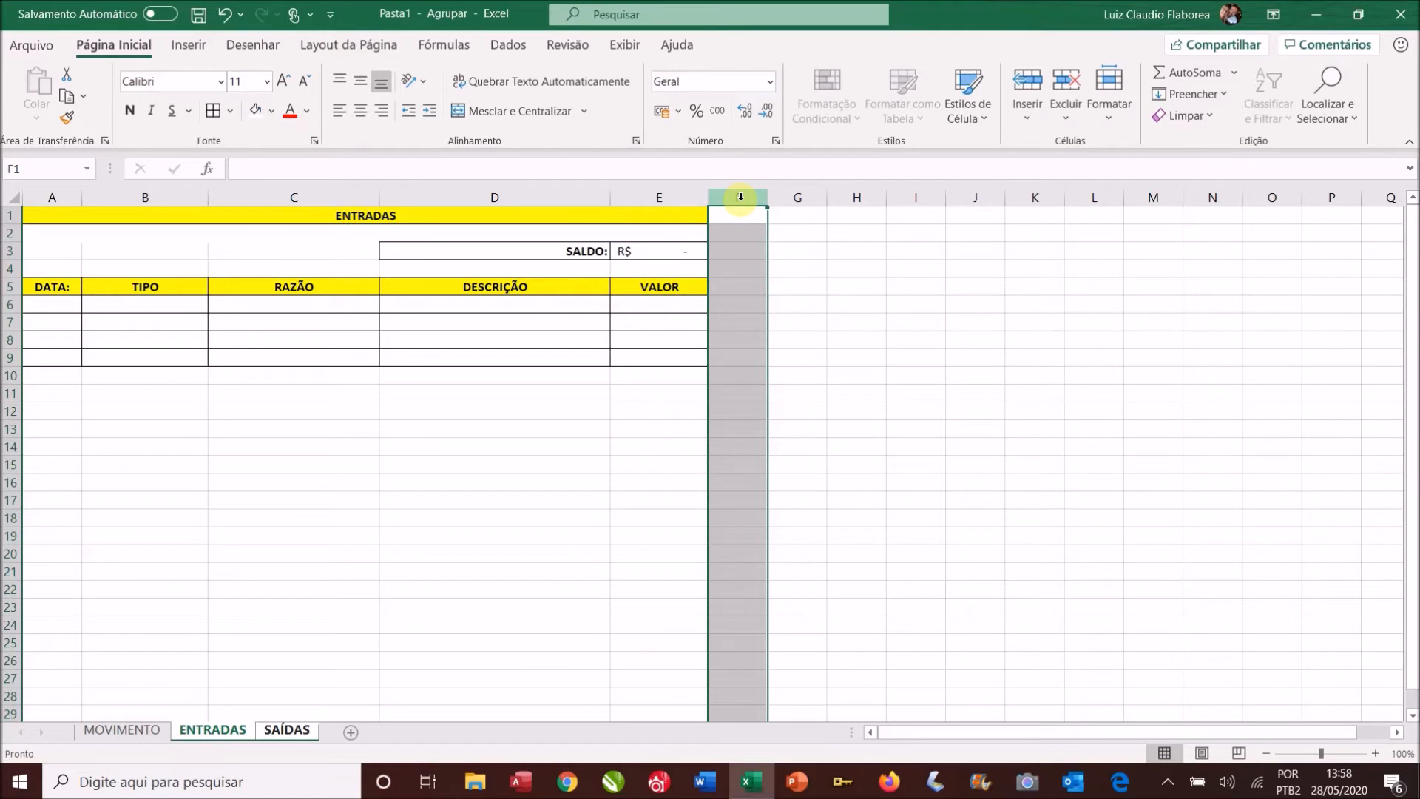
pyautogui.hotkey('ctrl', 'shift', 'Right')
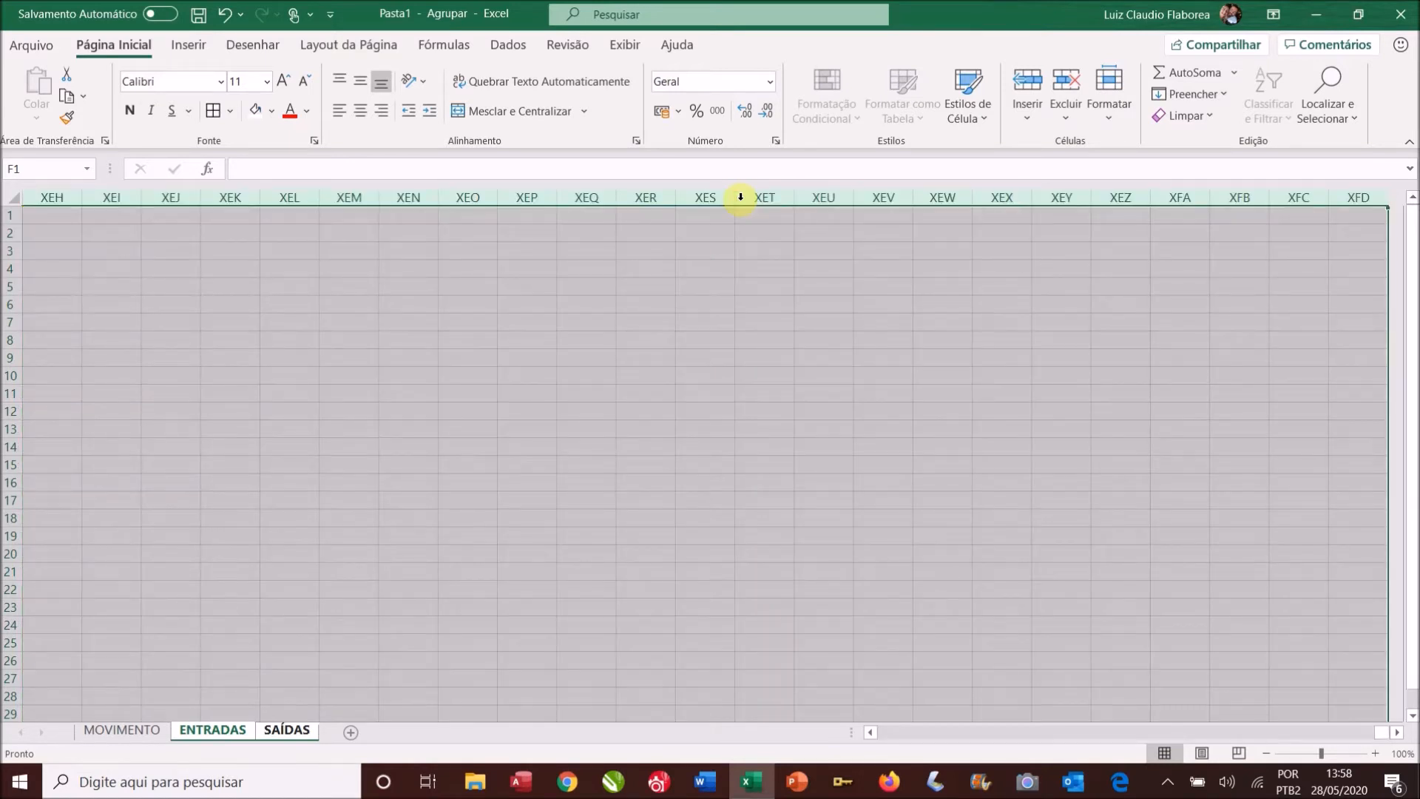
pyautogui.rightClick(732, 245)
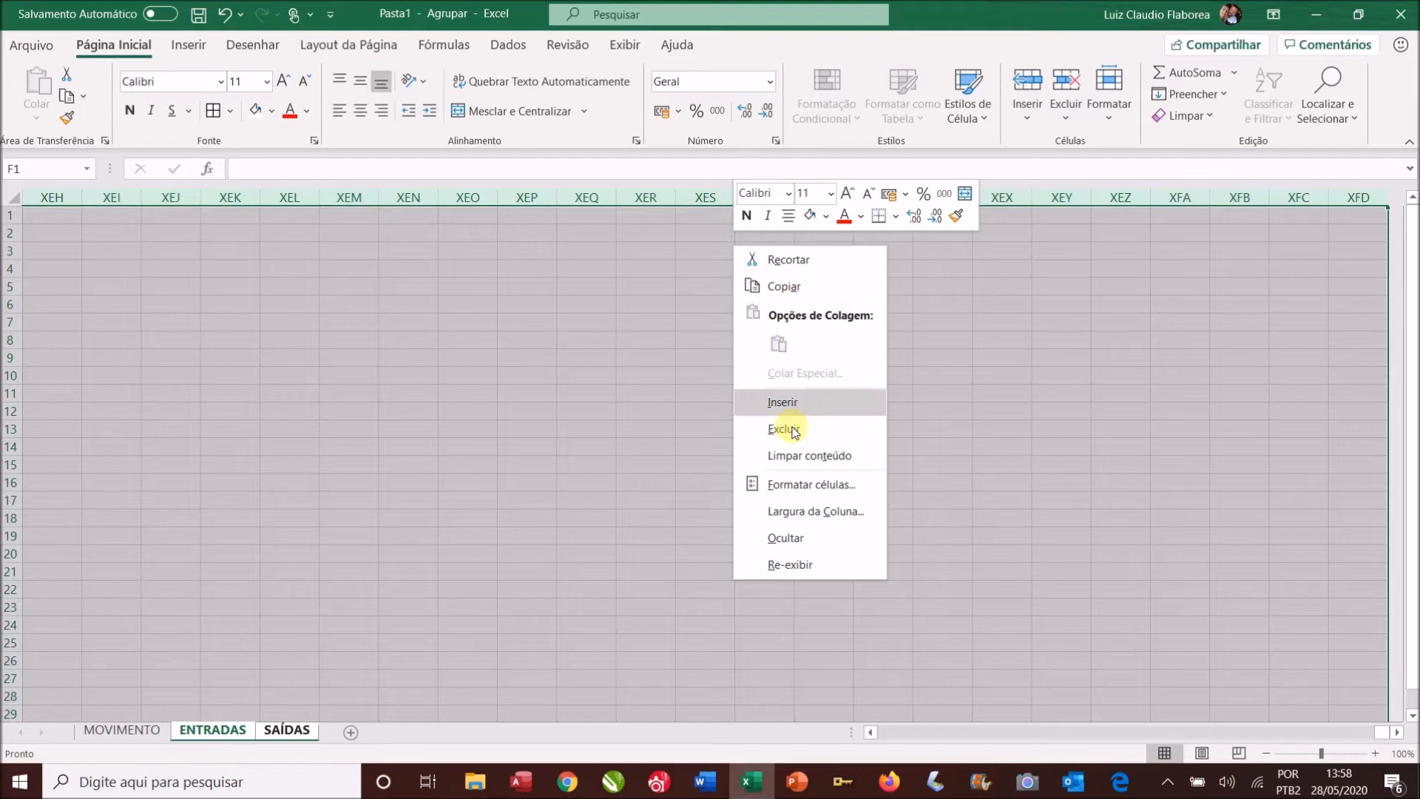
pyautogui.click(786, 538)
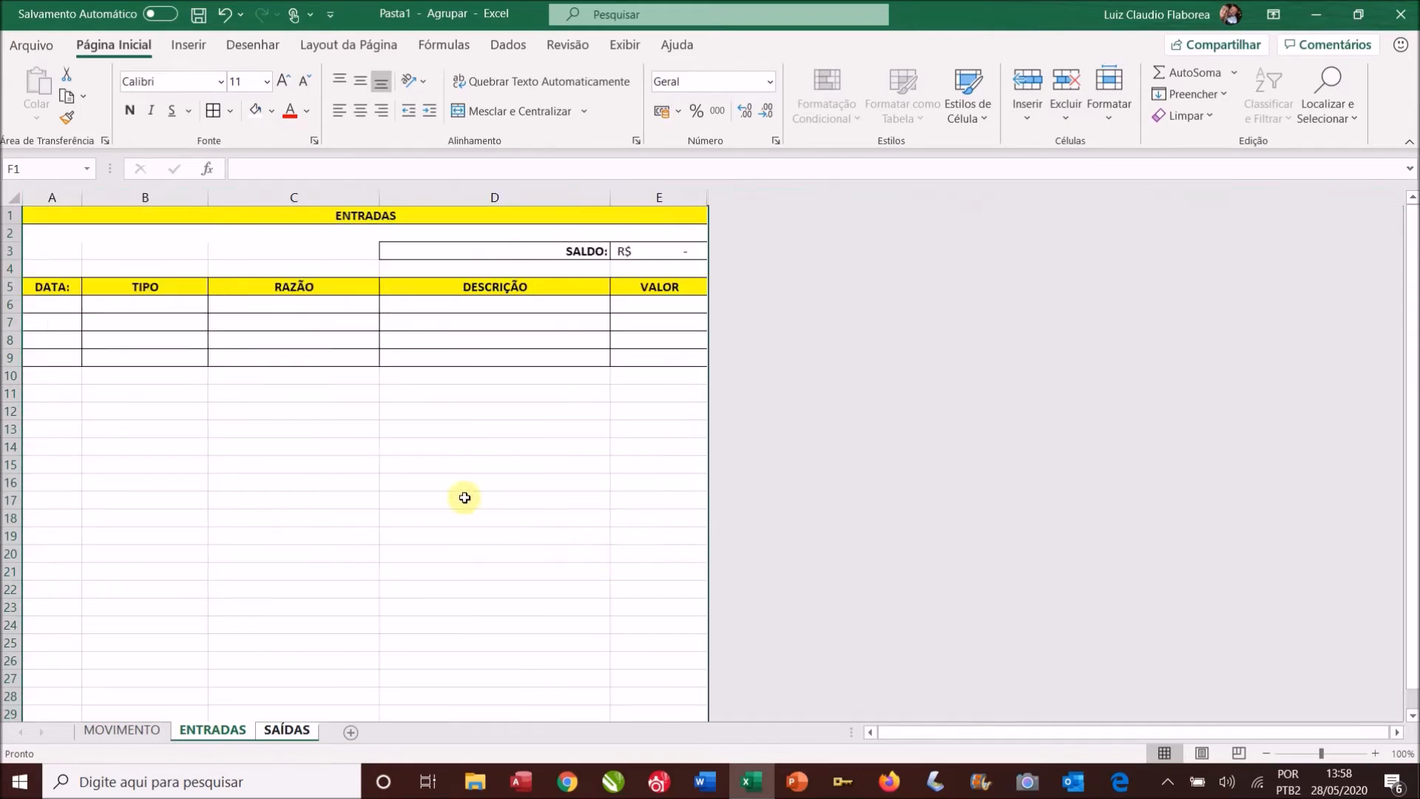
# Hide all unused rows from row 10 down to the end of the grouped sheets
pyautogui.click(10, 375)
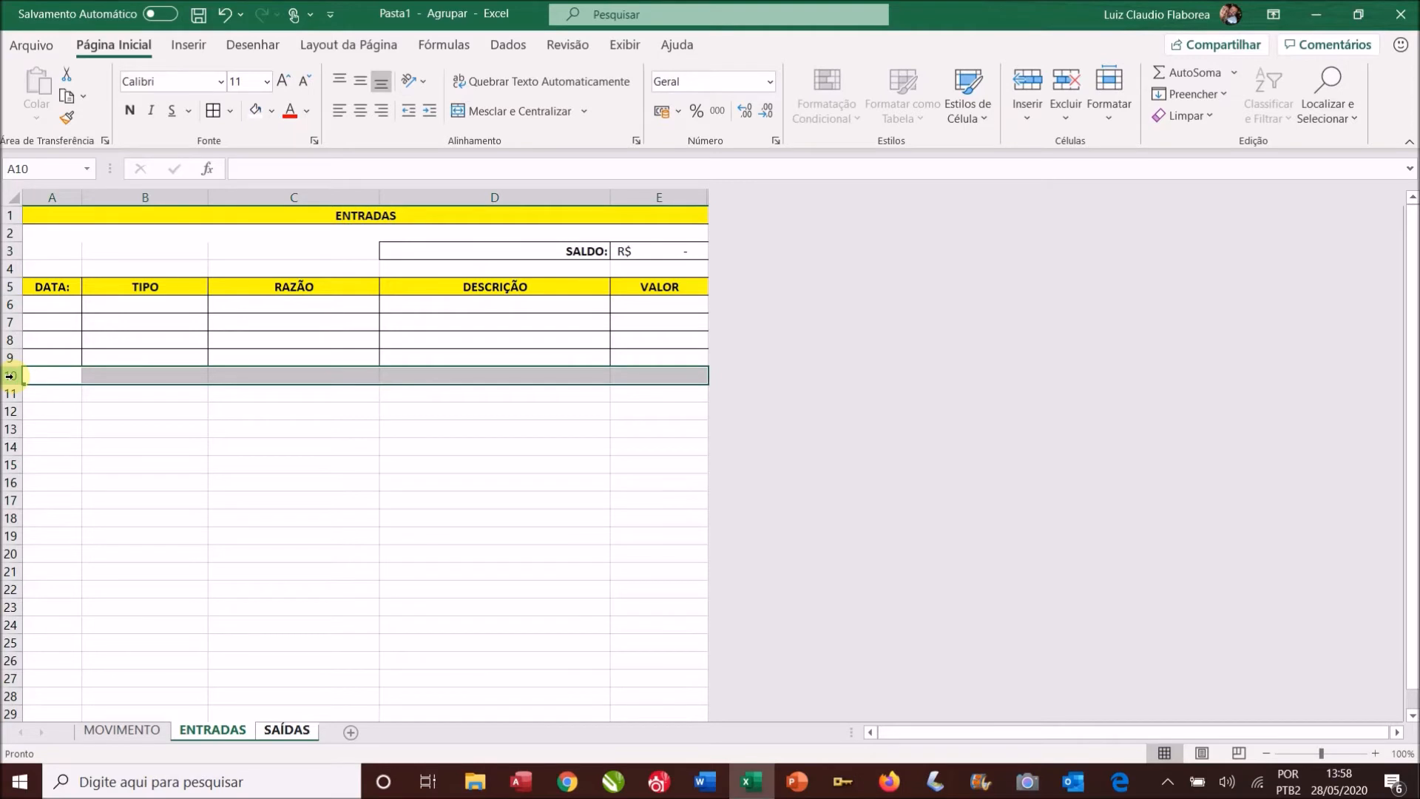
pyautogui.hotkey('ctrl', 'shift', 'Down')
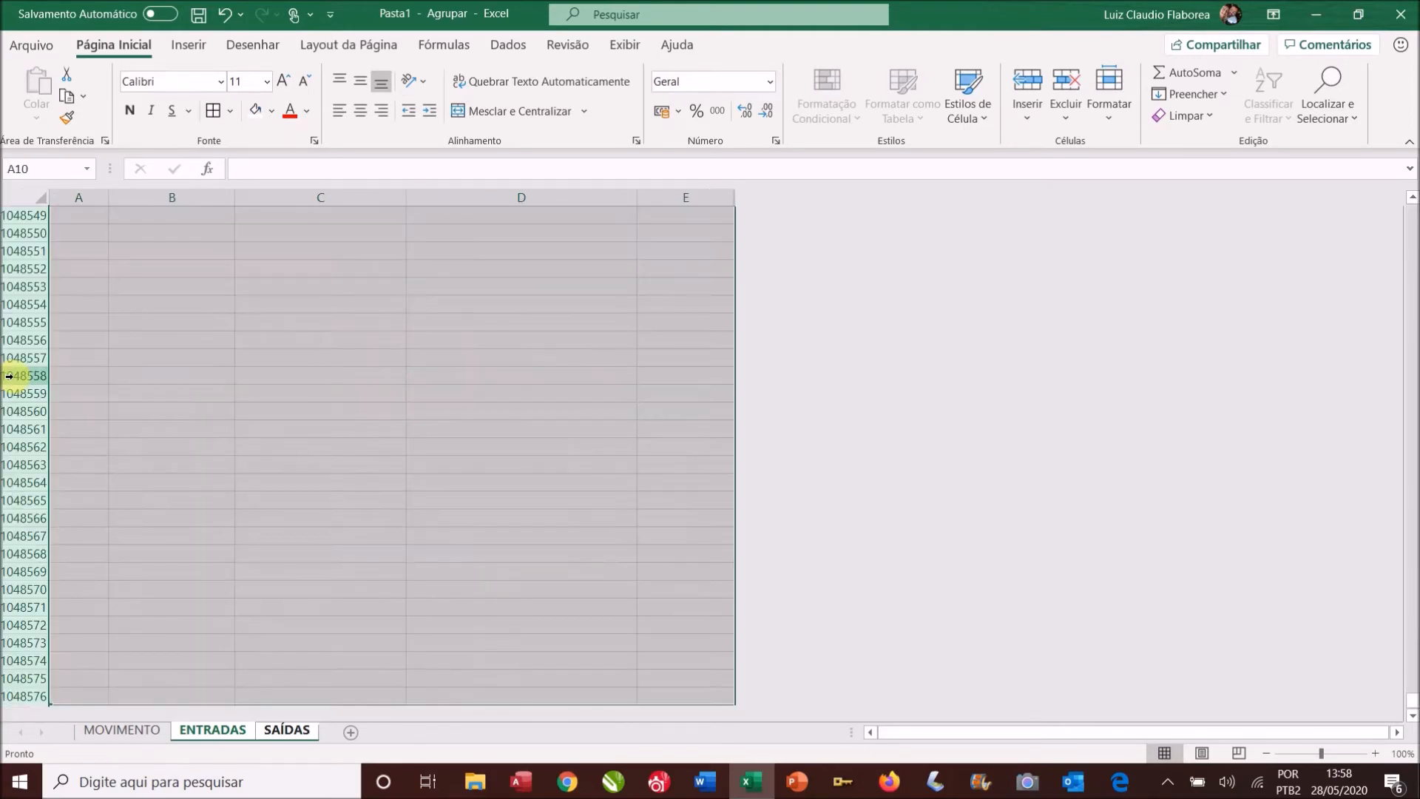
pyautogui.rightClick(181, 334)
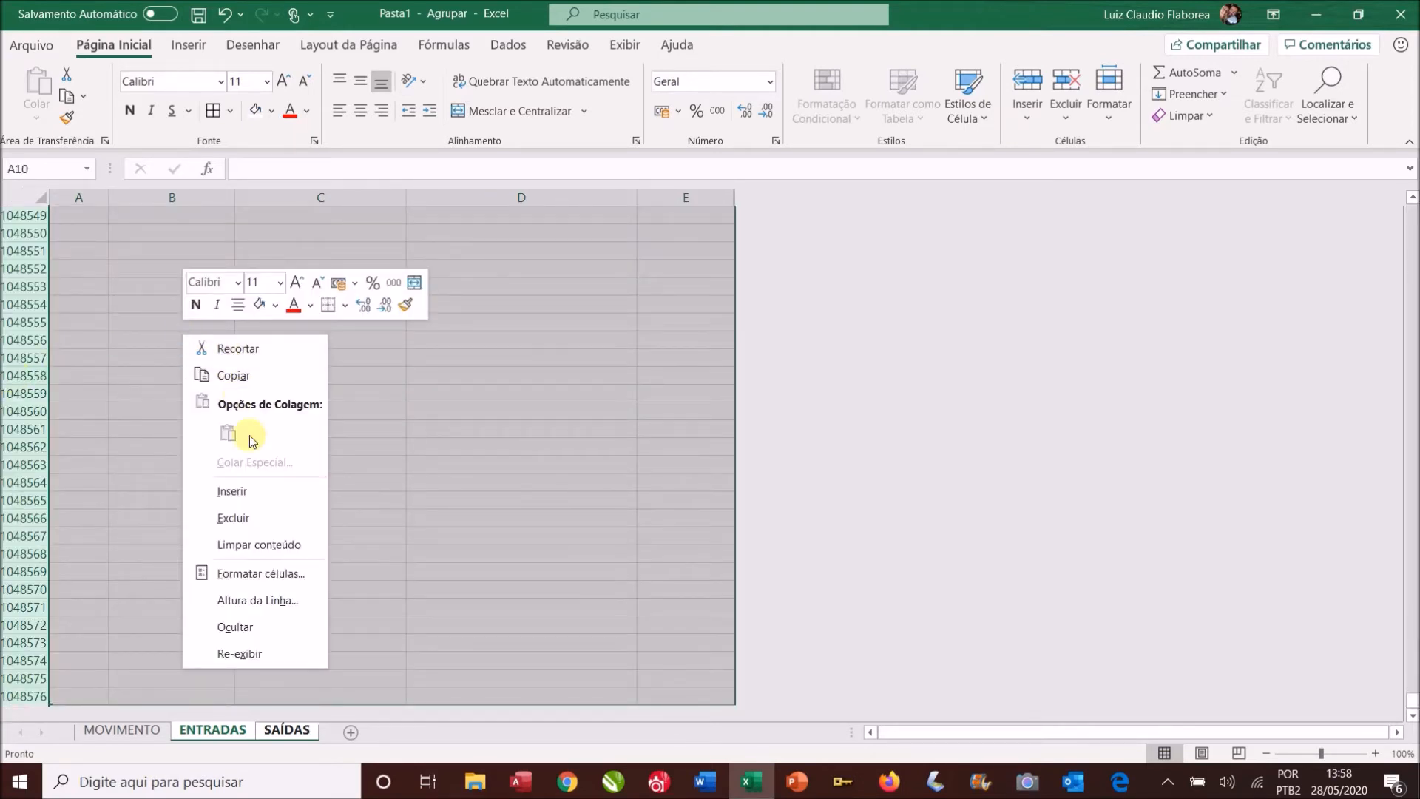
pyautogui.click(241, 626)
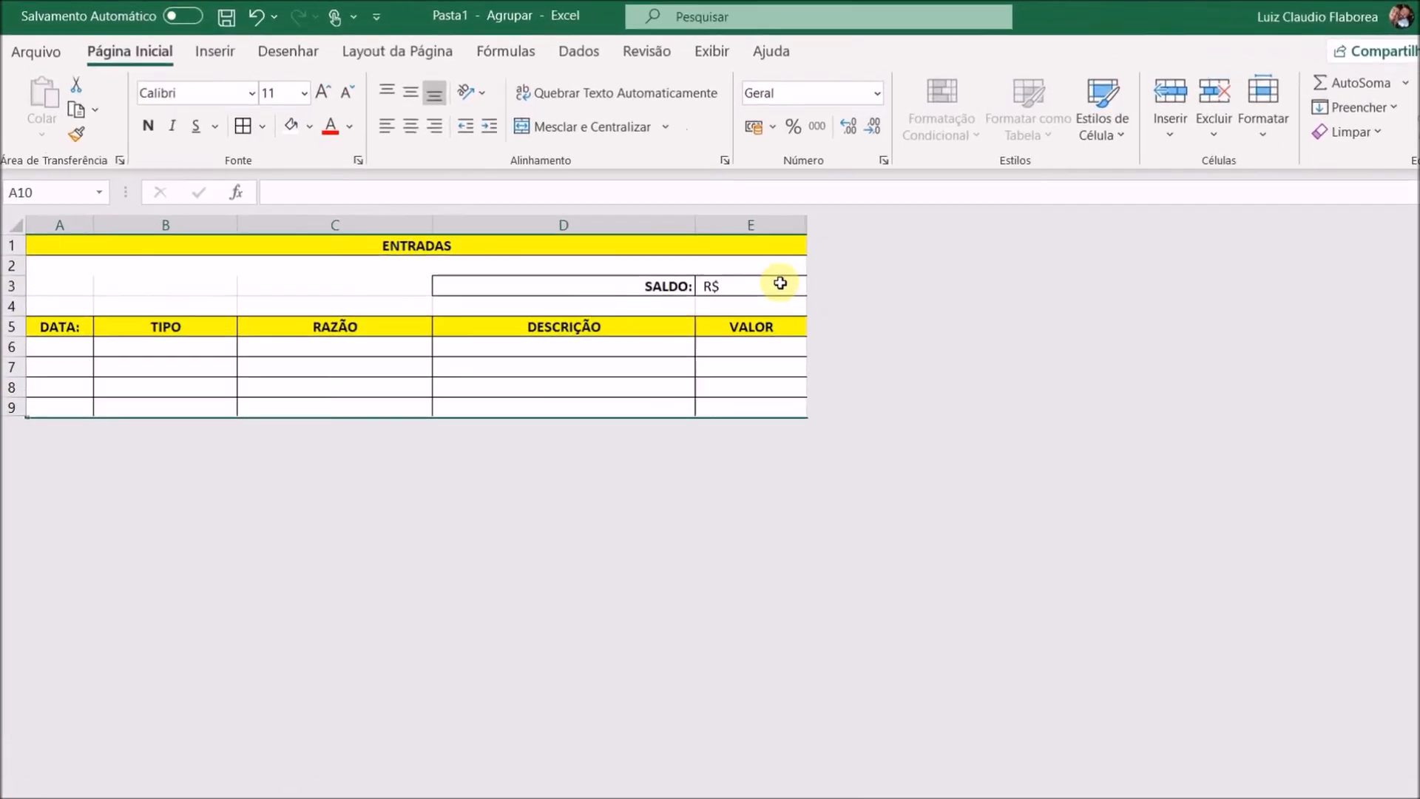
# Make the SALDO total in E3 bold
pyautogui.click(685, 249)
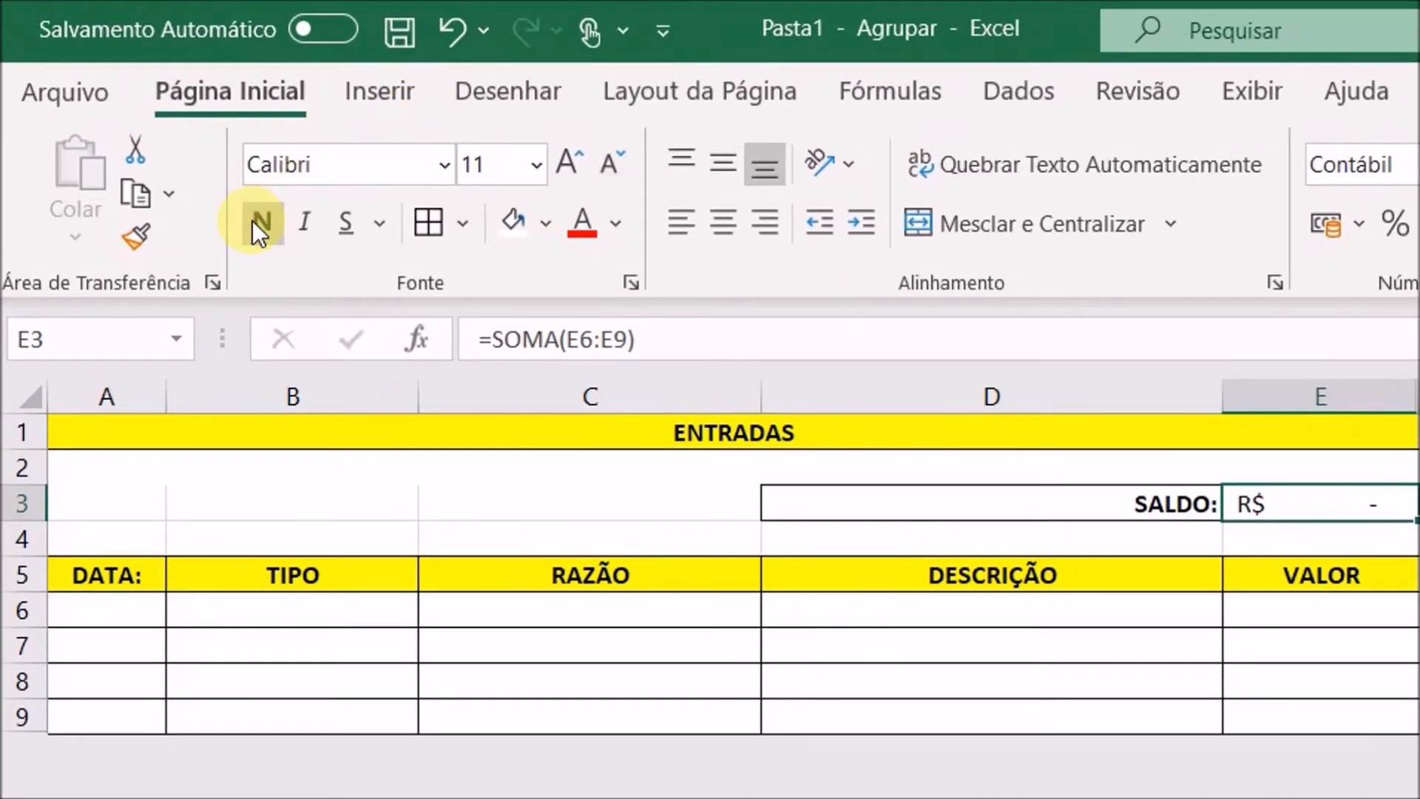
pyautogui.click(260, 222)
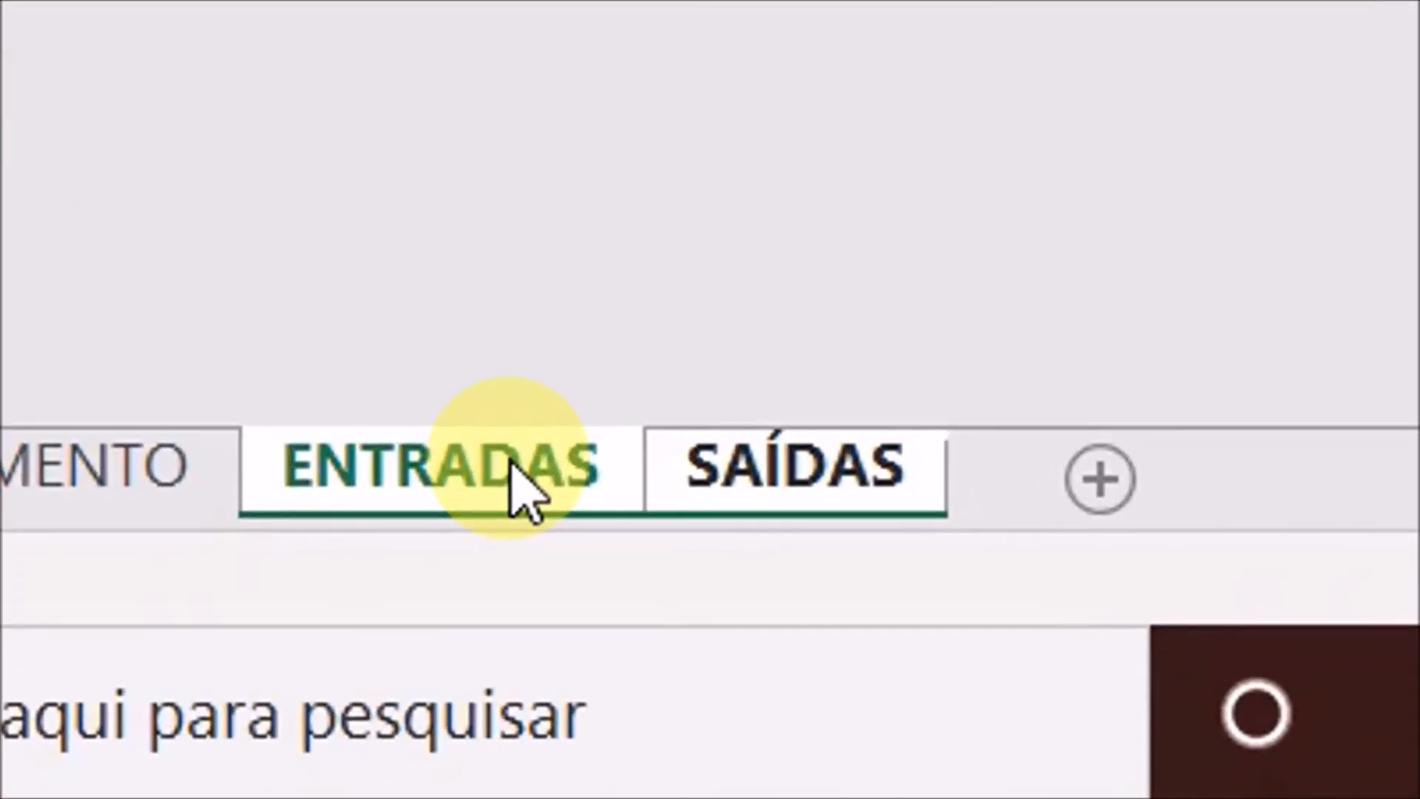
# Ungroup the ENTRADAS and SAÍDAS sheets and switch to the SAÍDAS sheet
pyautogui.click(508, 455)
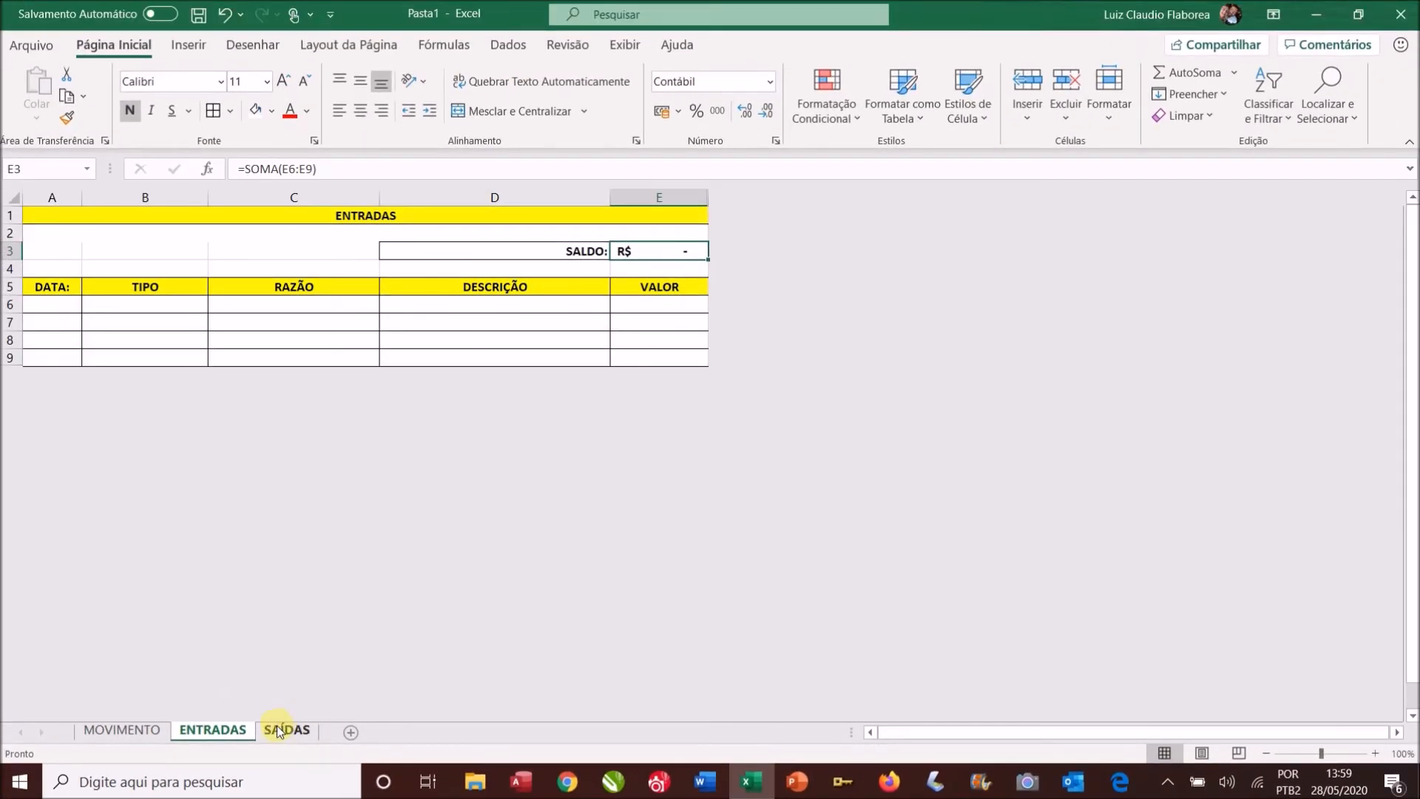
pyautogui.click(793, 466)
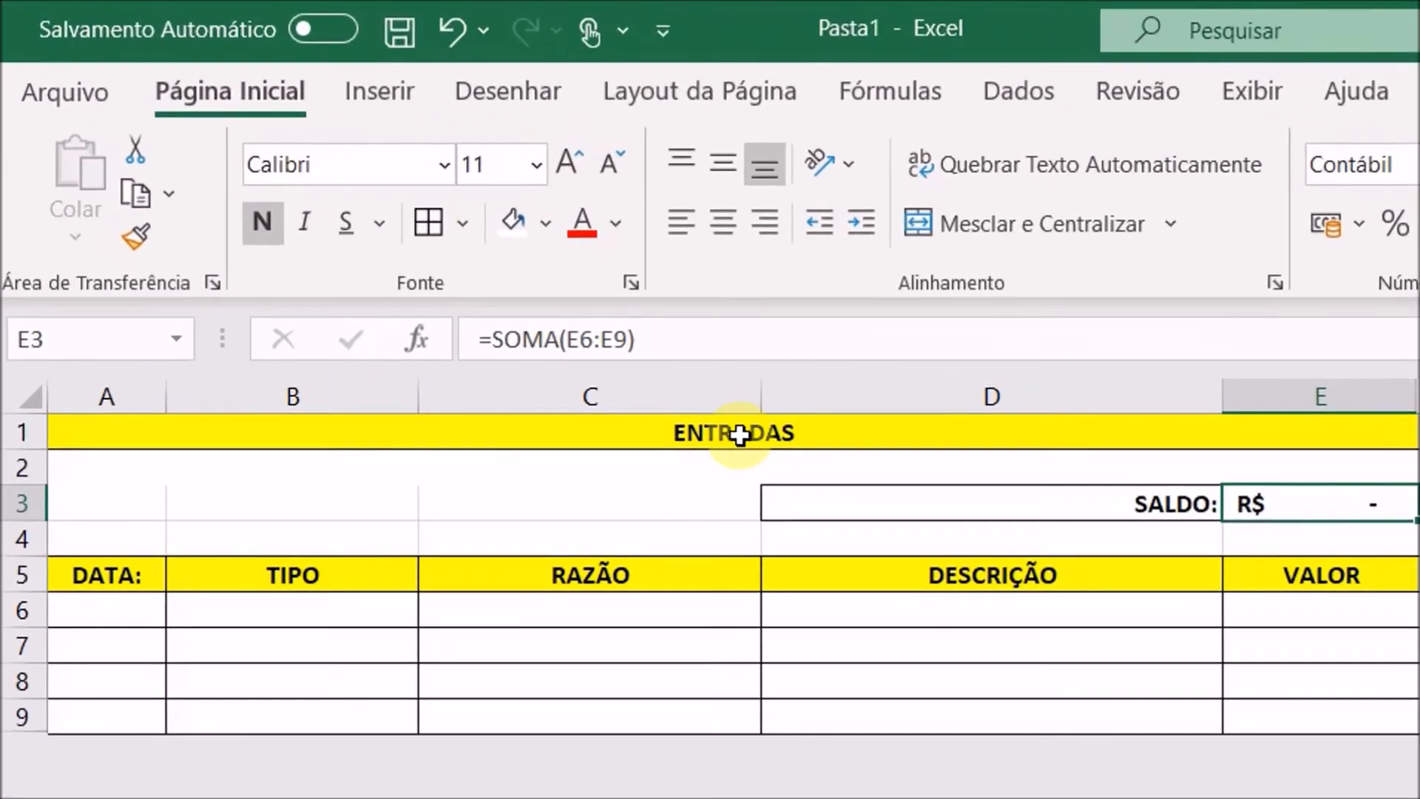
# Change the heading in A1 of the copied entries sheet to SAIDAS
pyautogui.doubleClick(367, 216)
pyautogui.doubleClick(738, 435)
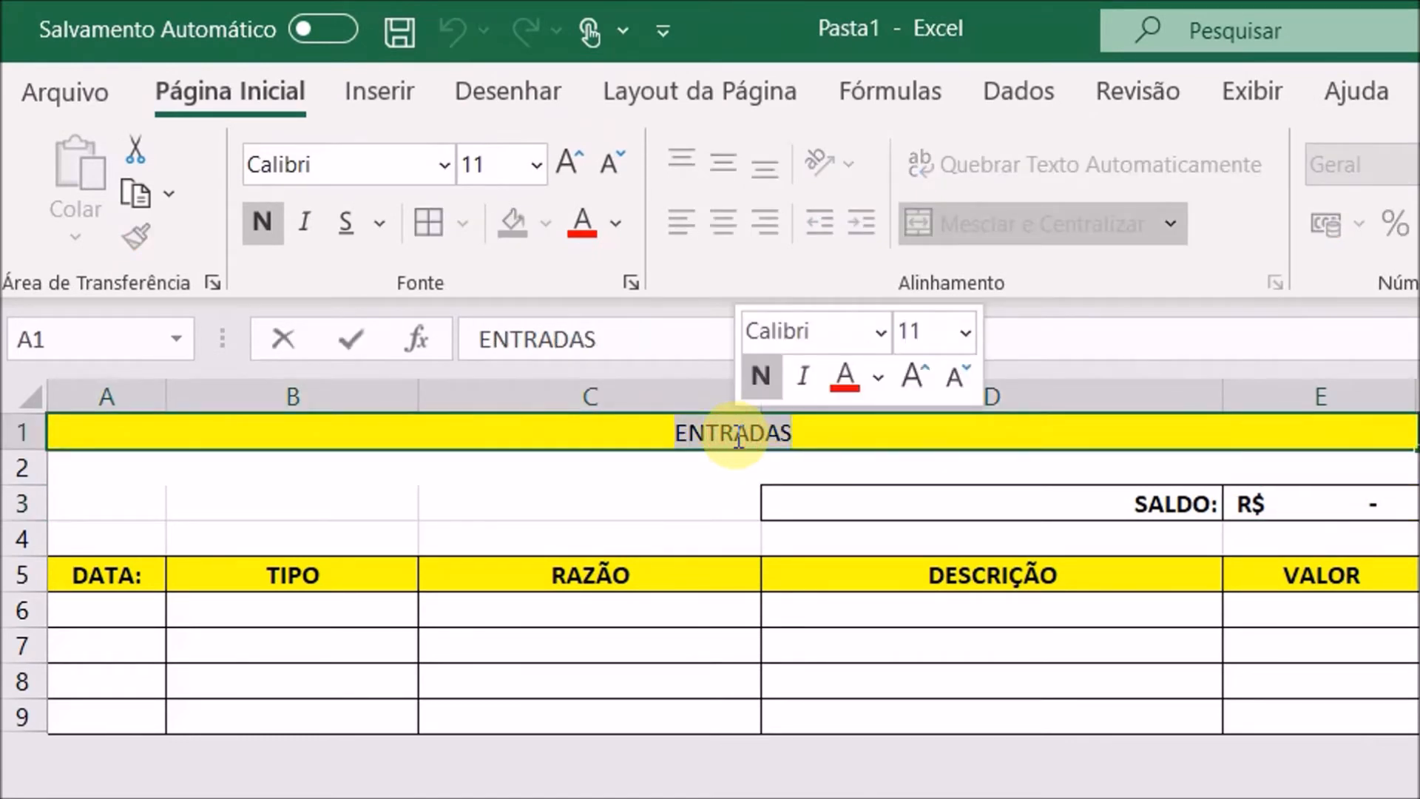
pyautogui.write('SAIDAS')
pyautogui.press('Return')
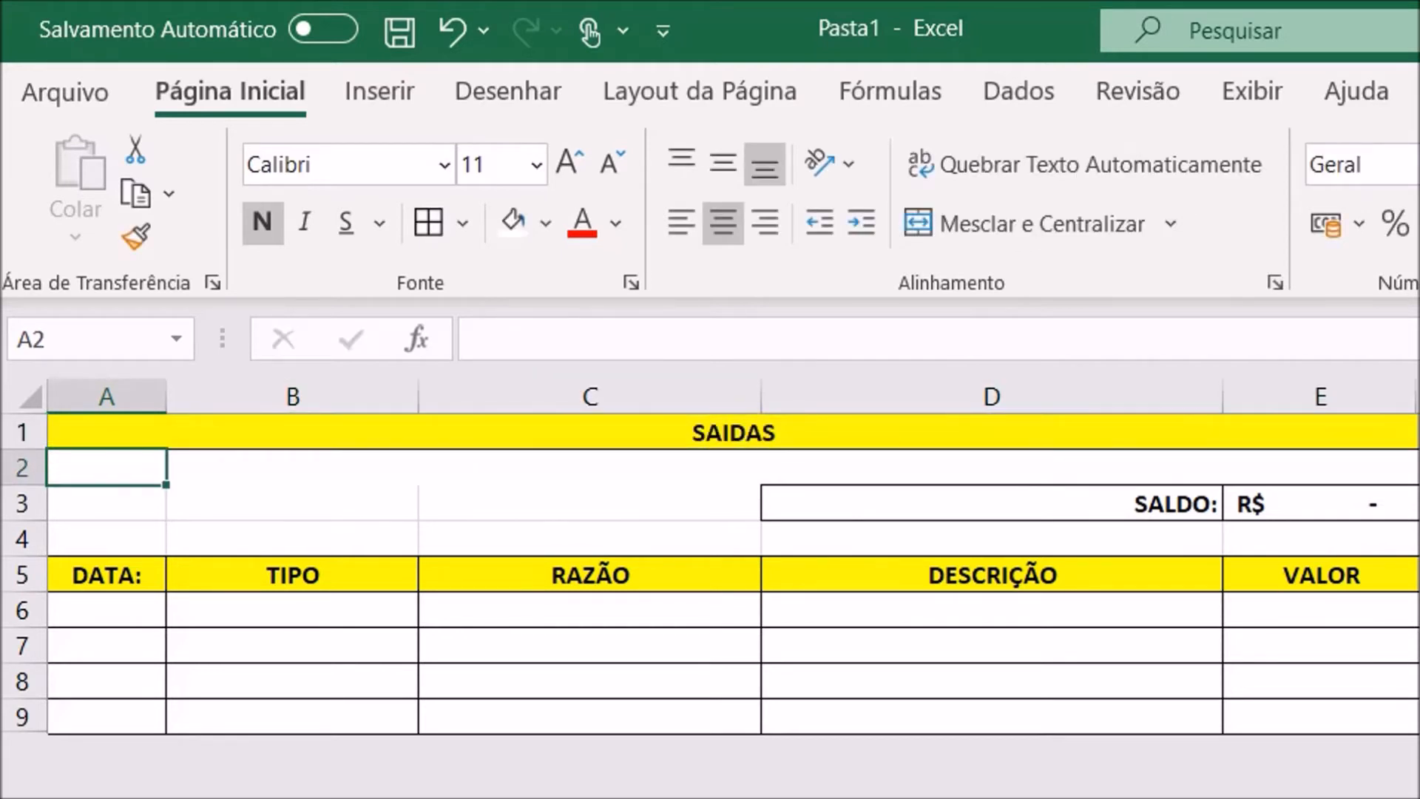
# Review the Entradas and Saídas sheets and the Data to Valor input cells of the cash-flow form
pyautogui.hotkey('ctrl', 'pageup')
pyautogui.hotkey('ctrl', 'pagedown')
pyautogui.hotkey('ctrl', 'pageup')
pyautogui.hotkey('ctrl', 'pagedown')
pyautogui.hotkey('ctrl', 'pageup')
pyautogui.hotkey('ctrl', 'pageup')
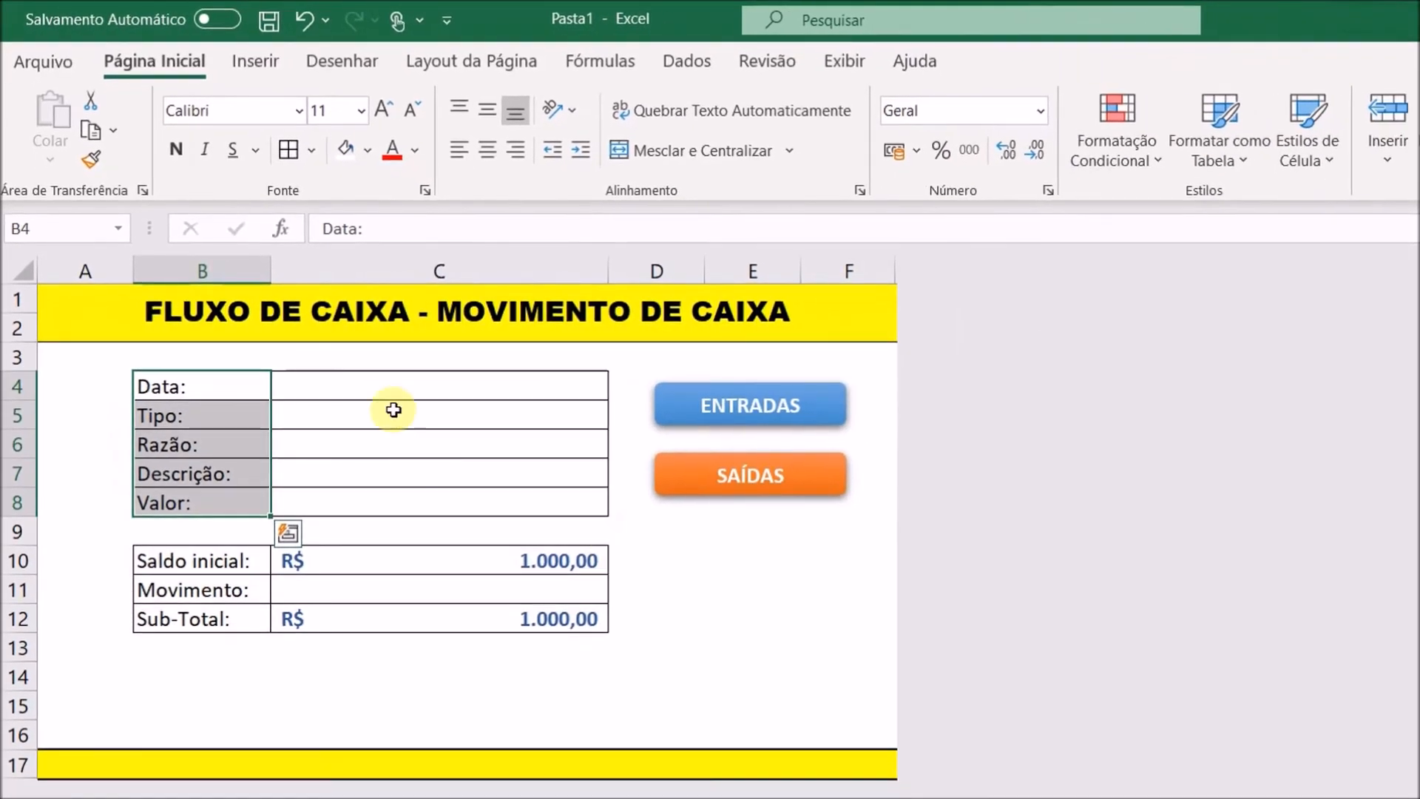
pyautogui.click(387, 390)
pyautogui.click(391, 420)
pyautogui.click(403, 445)
pyautogui.click(405, 474)
pyautogui.click(406, 494)
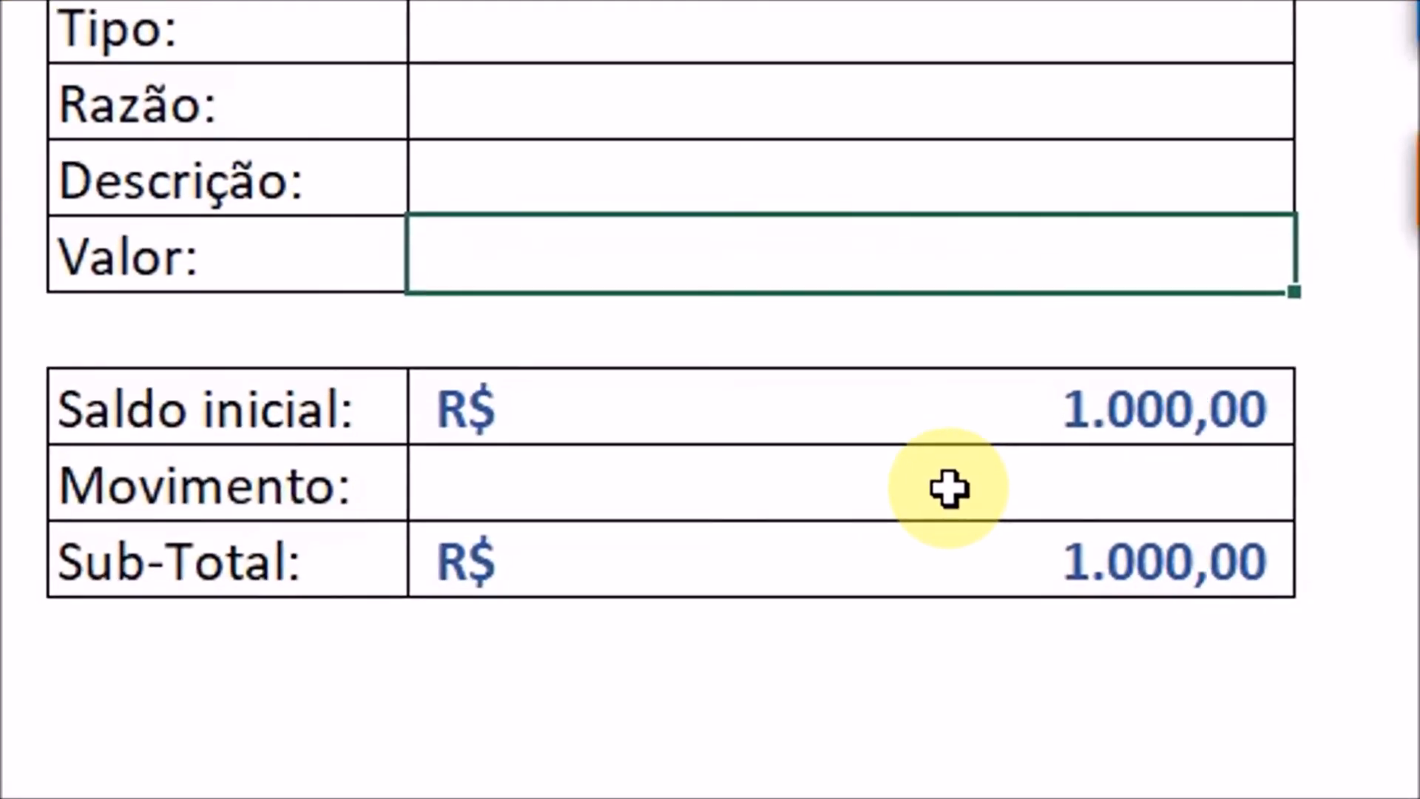
# Calculate Movimento in C11 of the cash-flow sheet with the formula =ENTRADAS!E3-SAÍDAS!E3
pyautogui.click(972, 484)
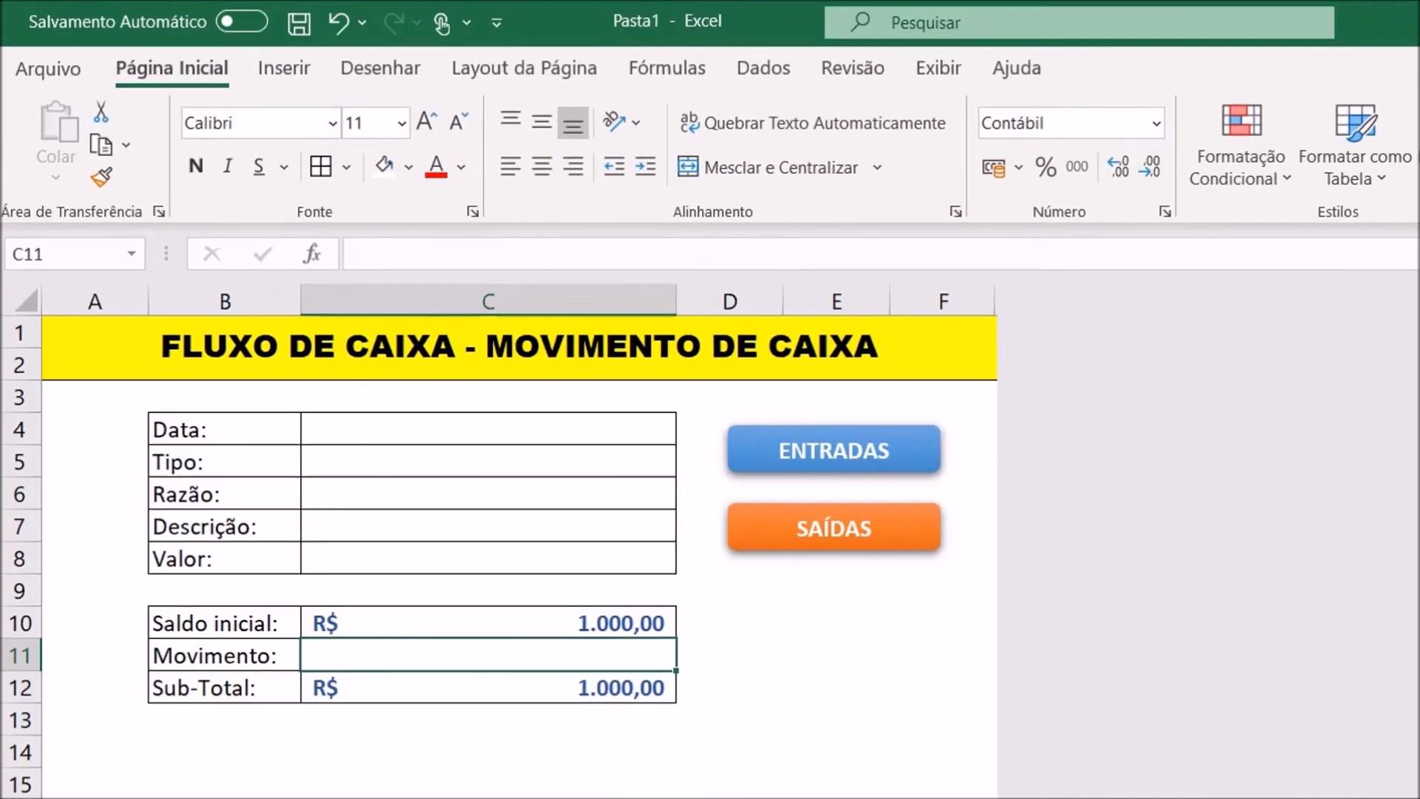
pyautogui.hotkey('ctrl', 'pagedown')
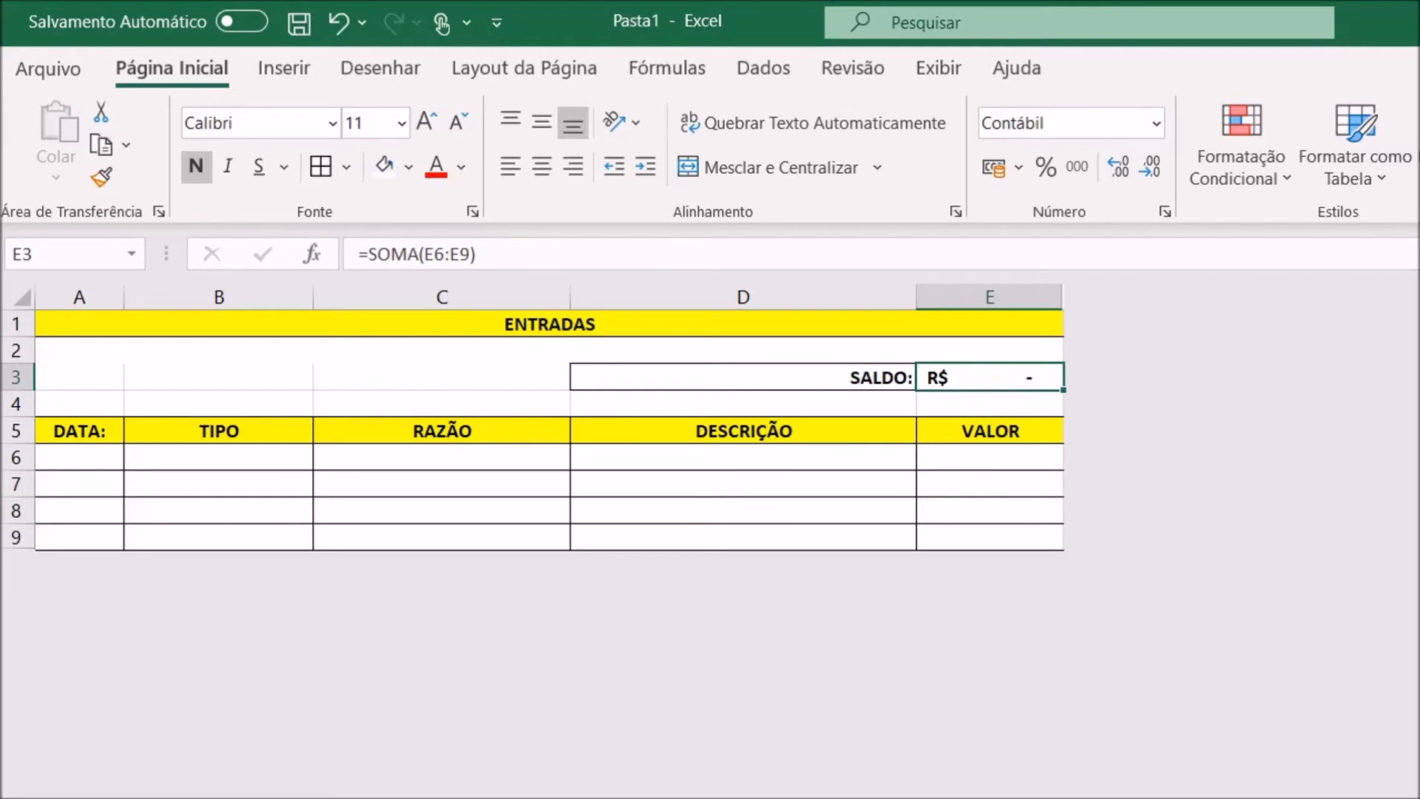
pyautogui.hotkey('ctrl', 'pagedown')
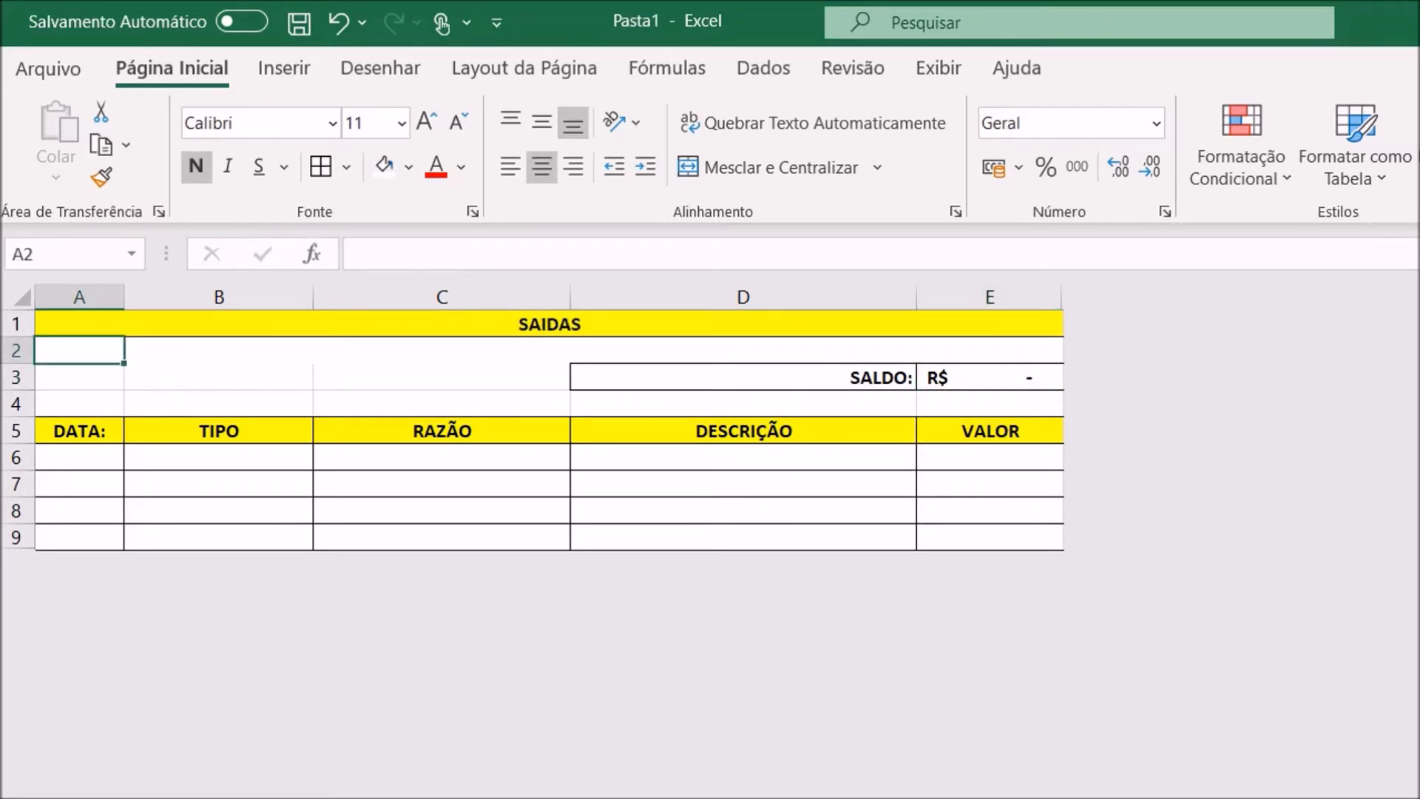
pyautogui.hotkey('ctrl', 'pageup')
pyautogui.hotkey('ctrl', 'pageup')
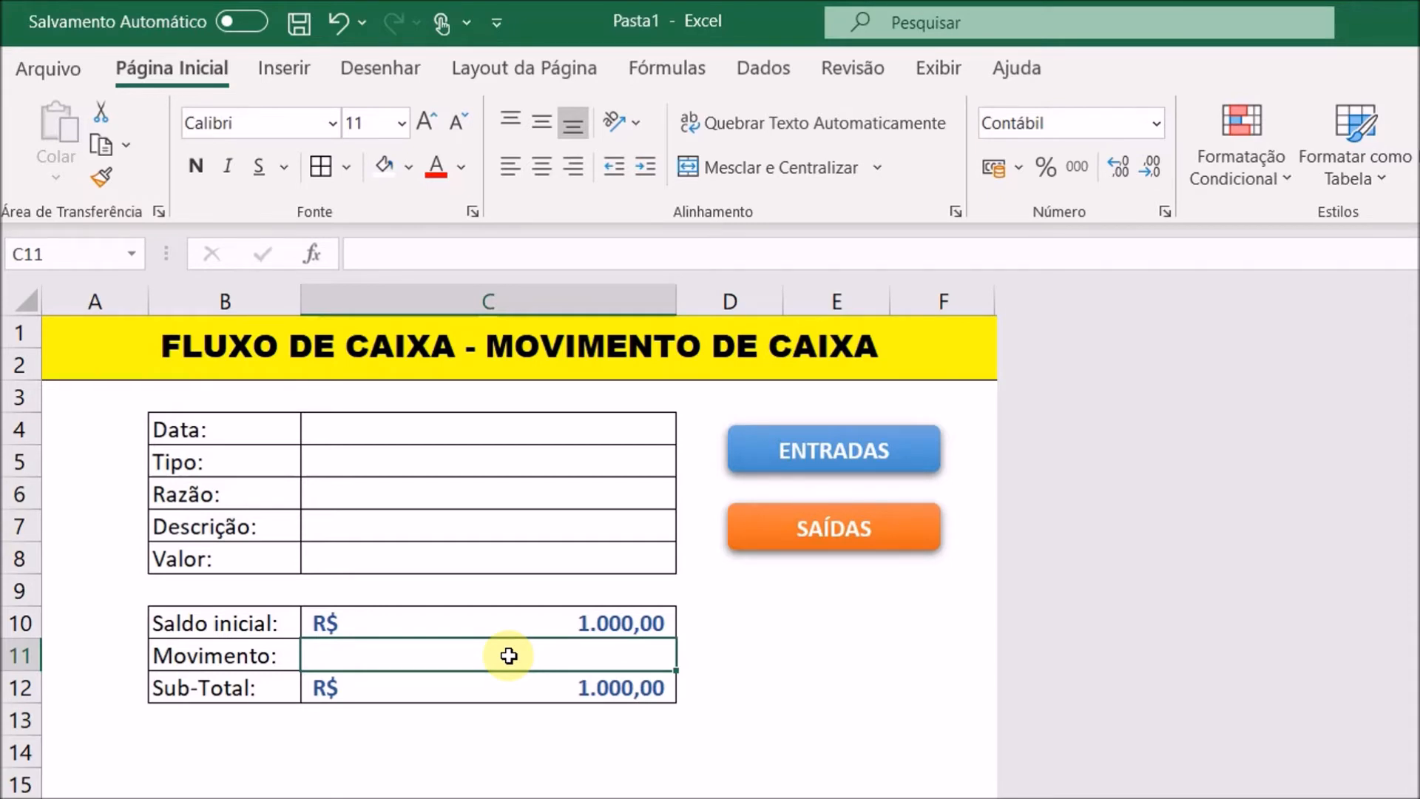
pyautogui.write('=')
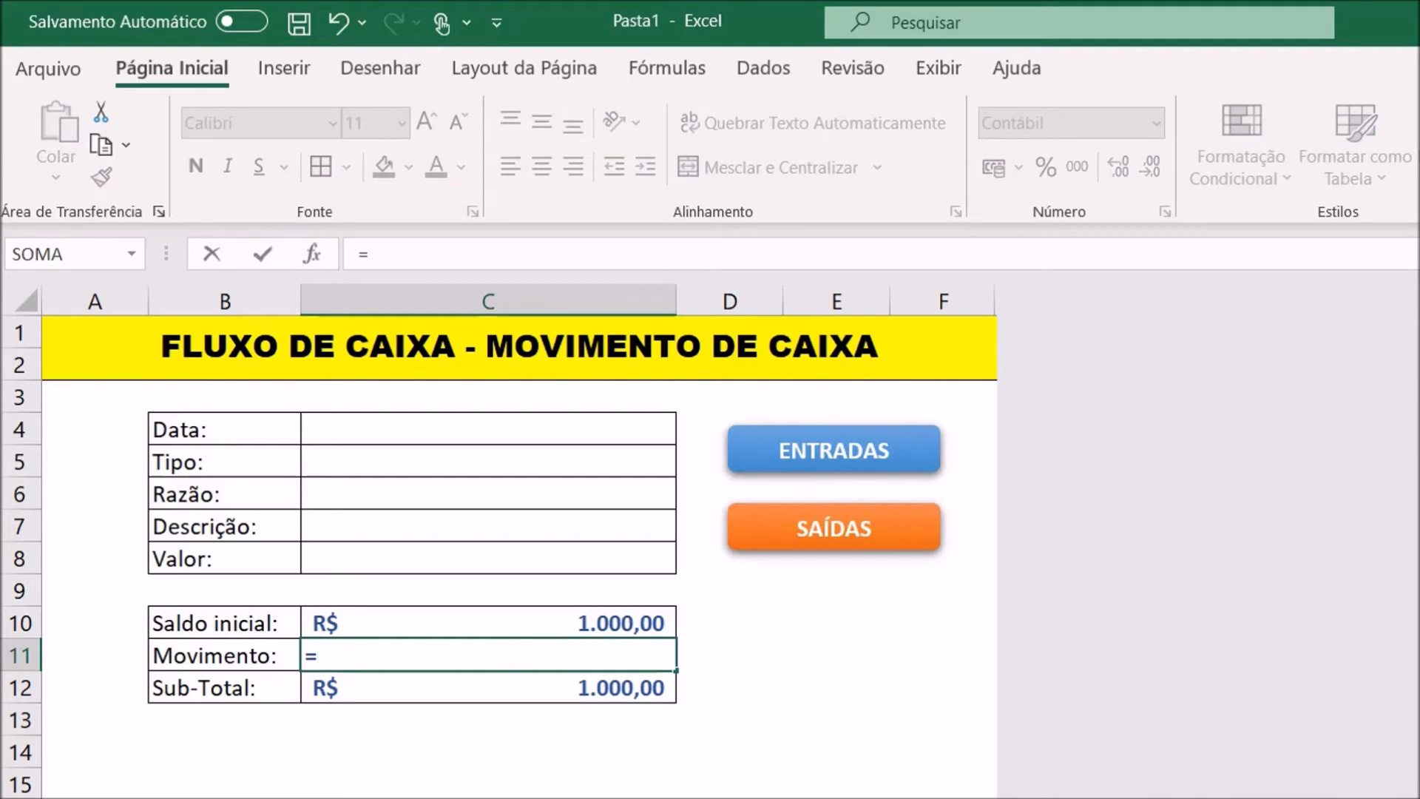
pyautogui.hotkey('ctrl', 'pagedown')
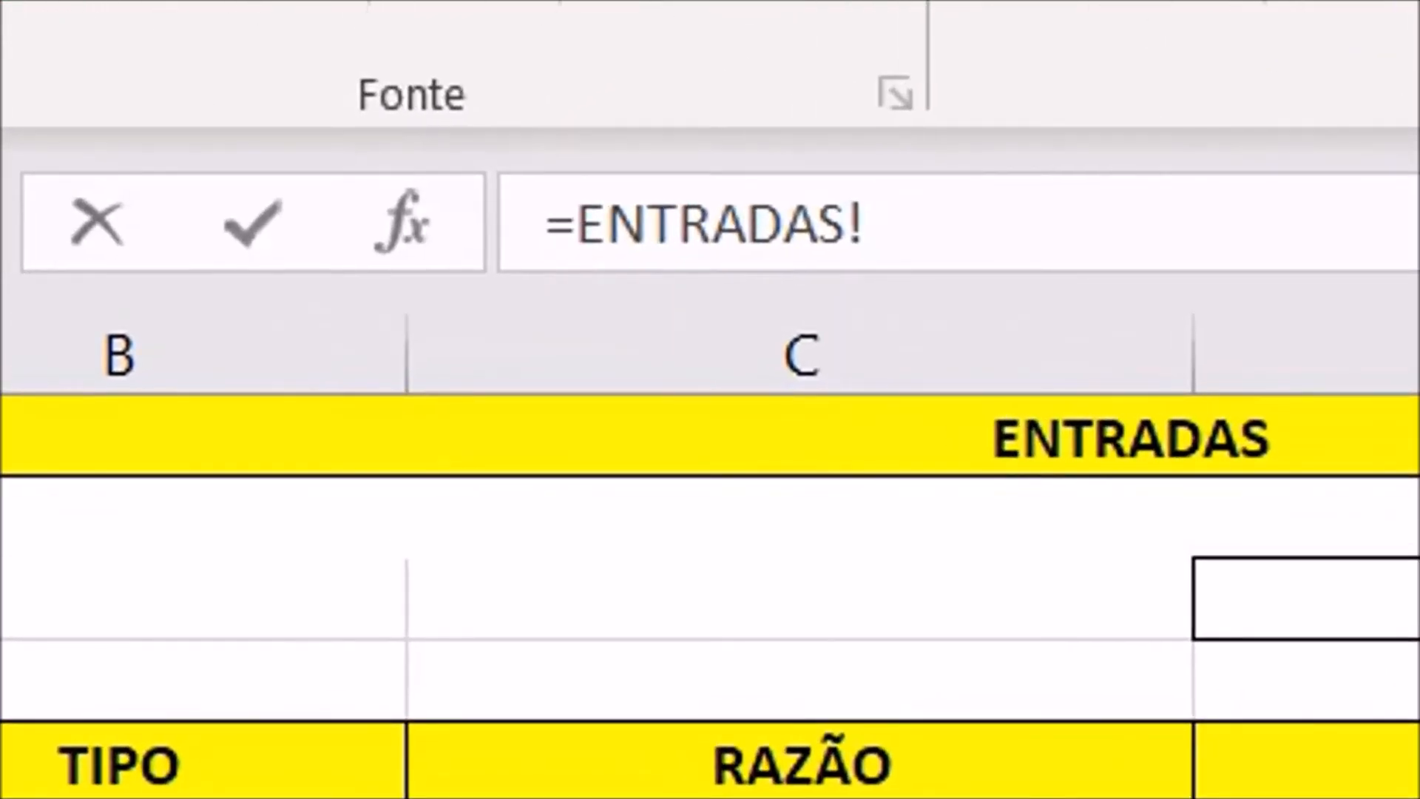
pyautogui.click(1038, 385)
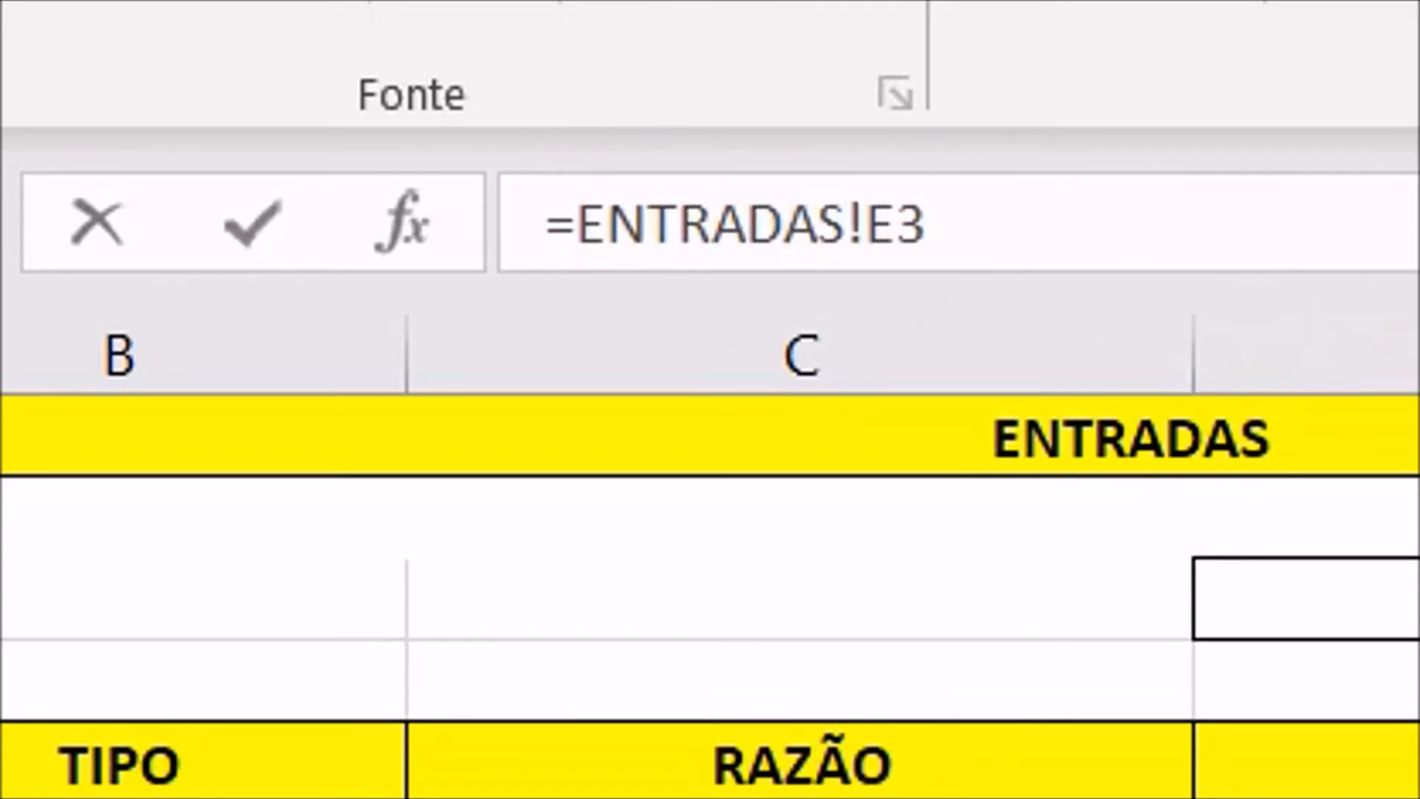
pyautogui.click(1099, 204)
pyautogui.write('-')
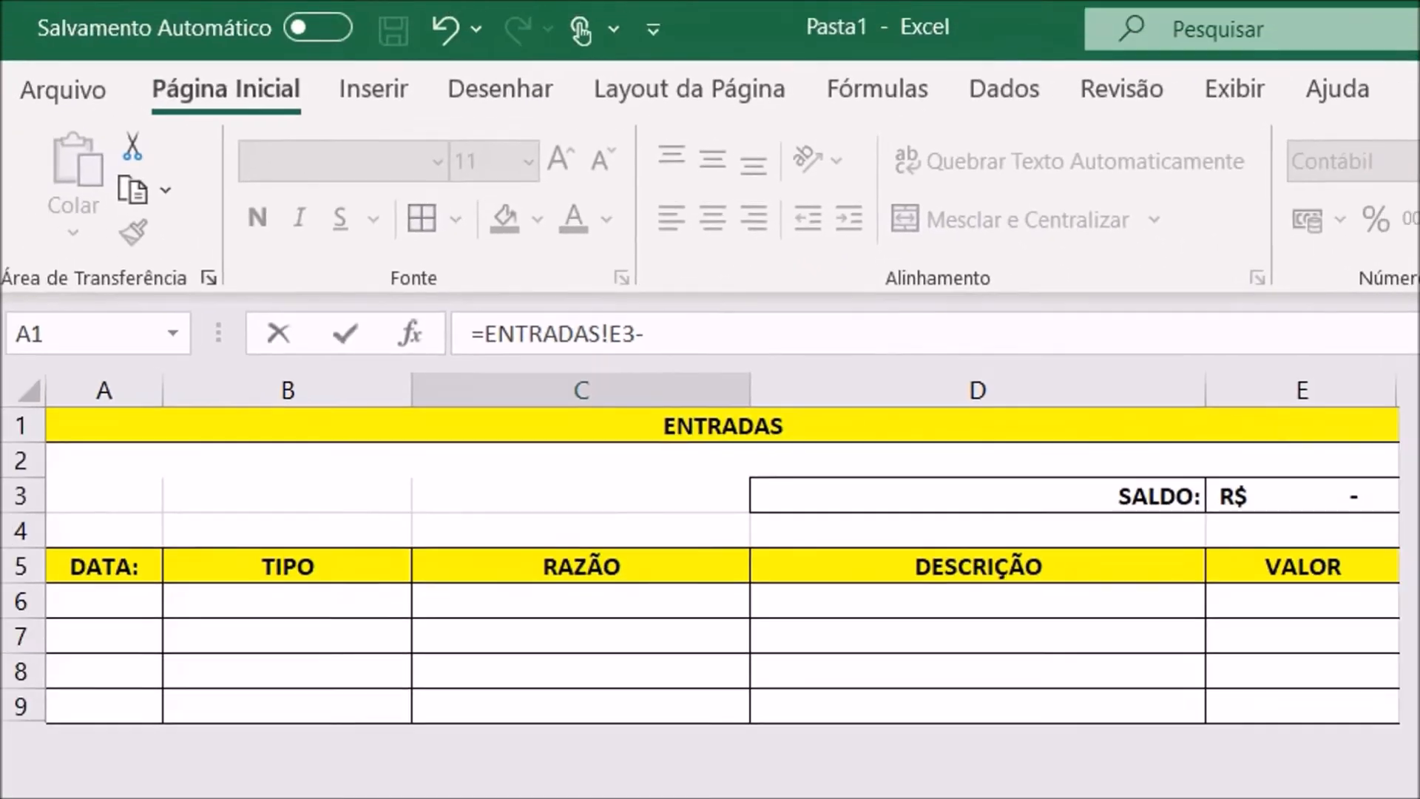
pyautogui.hotkey('ctrl', 'pagedown')
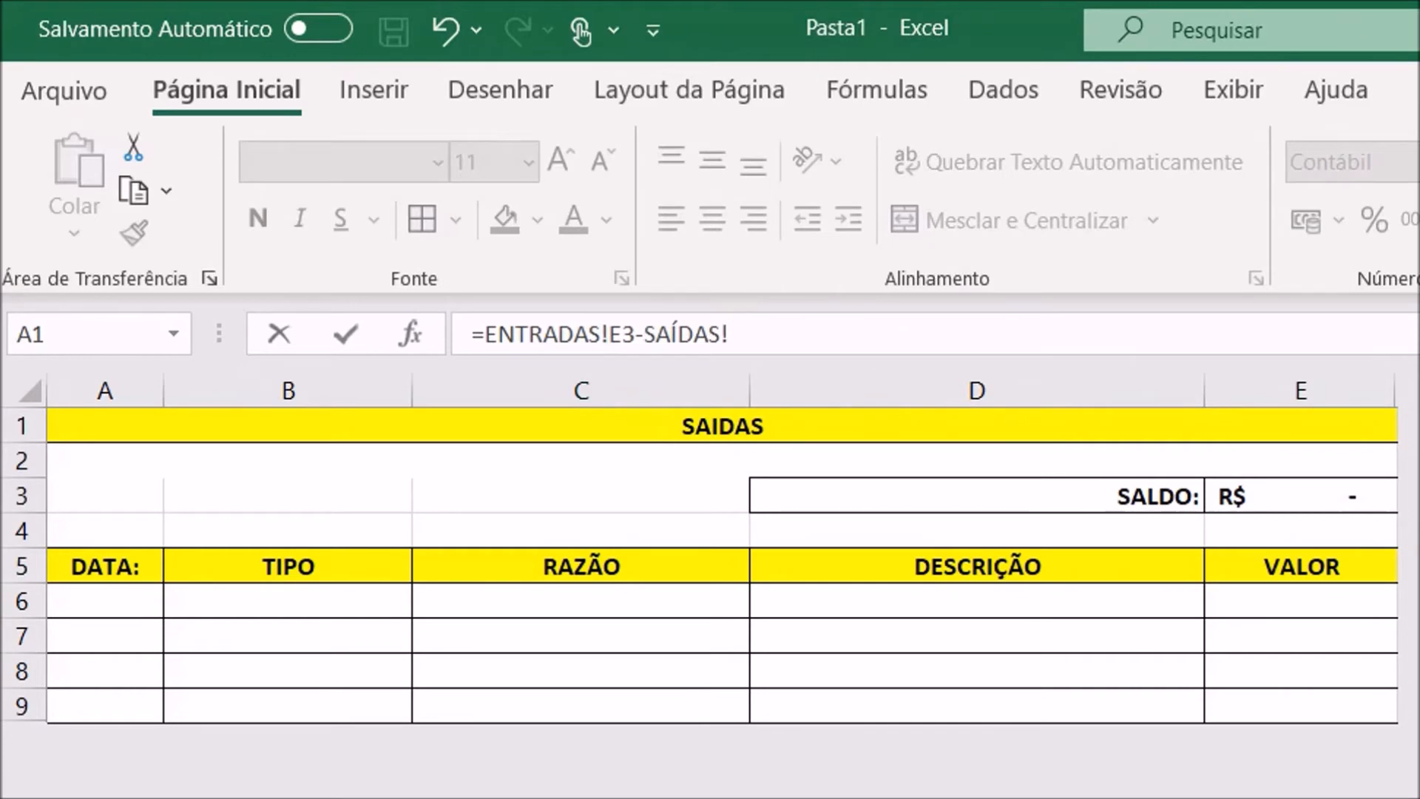
pyautogui.click(1297, 497)
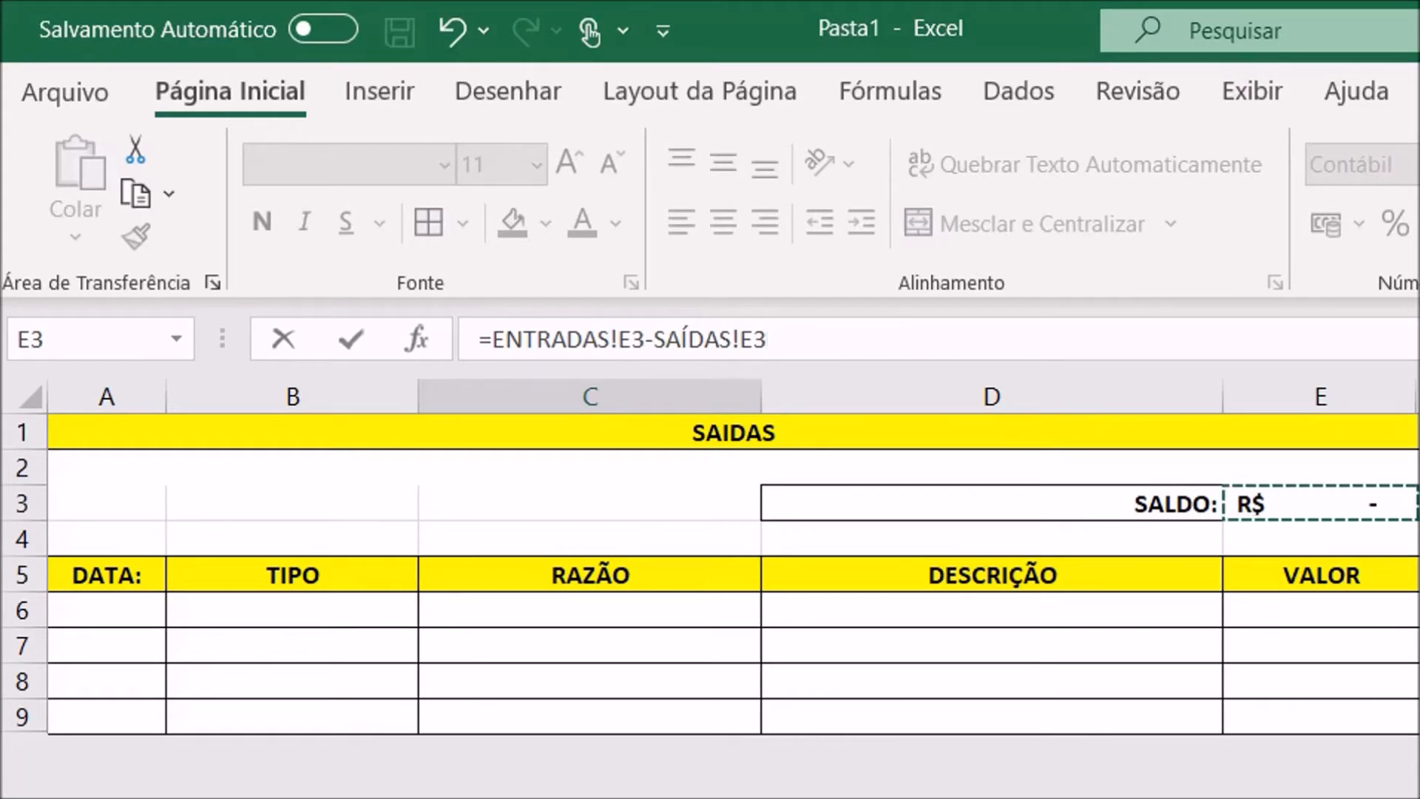
pyautogui.press('Return')
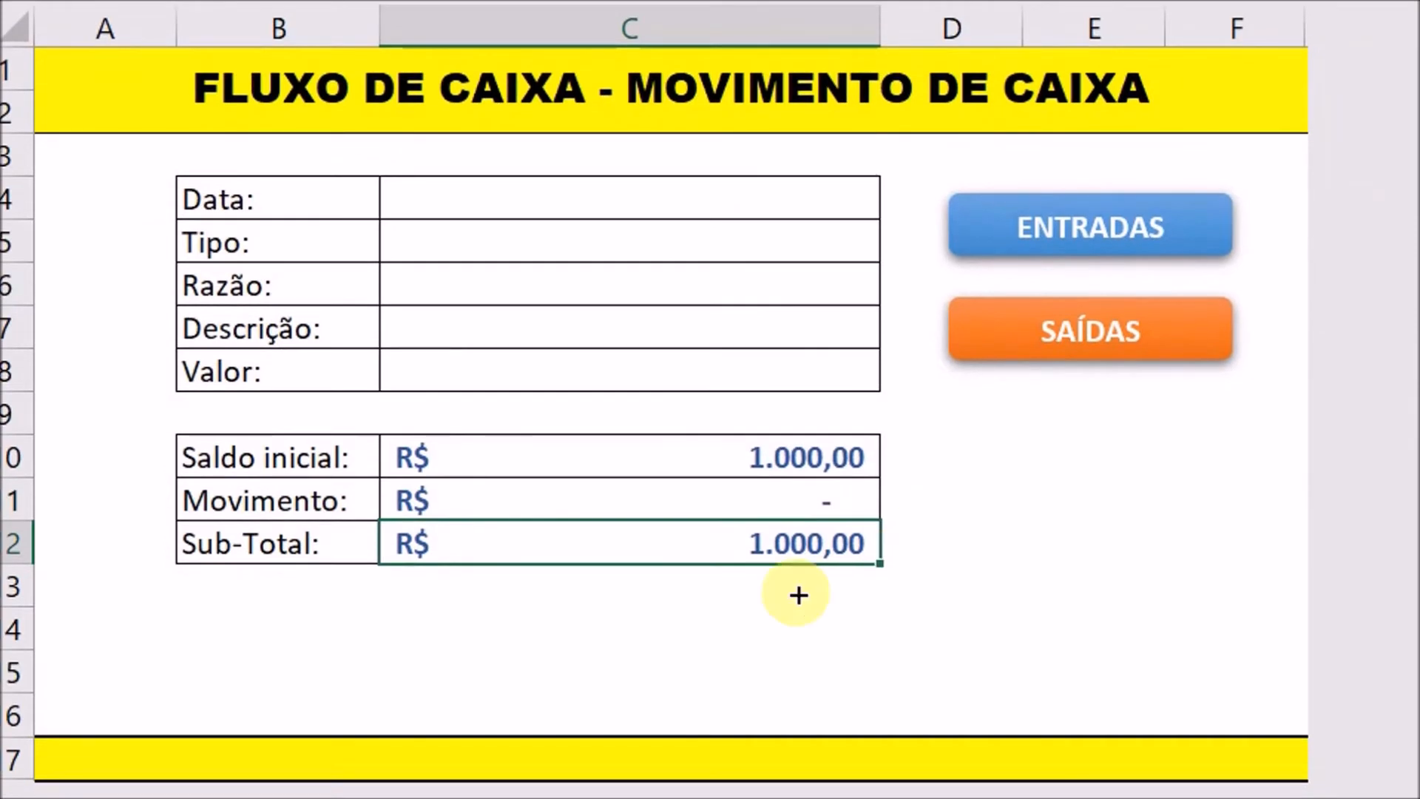
# Enter a test value of 20 in cell E7 of the Entradas sheet and check Movimento on the cash-flow sheet
pyautogui.click(656, 493)
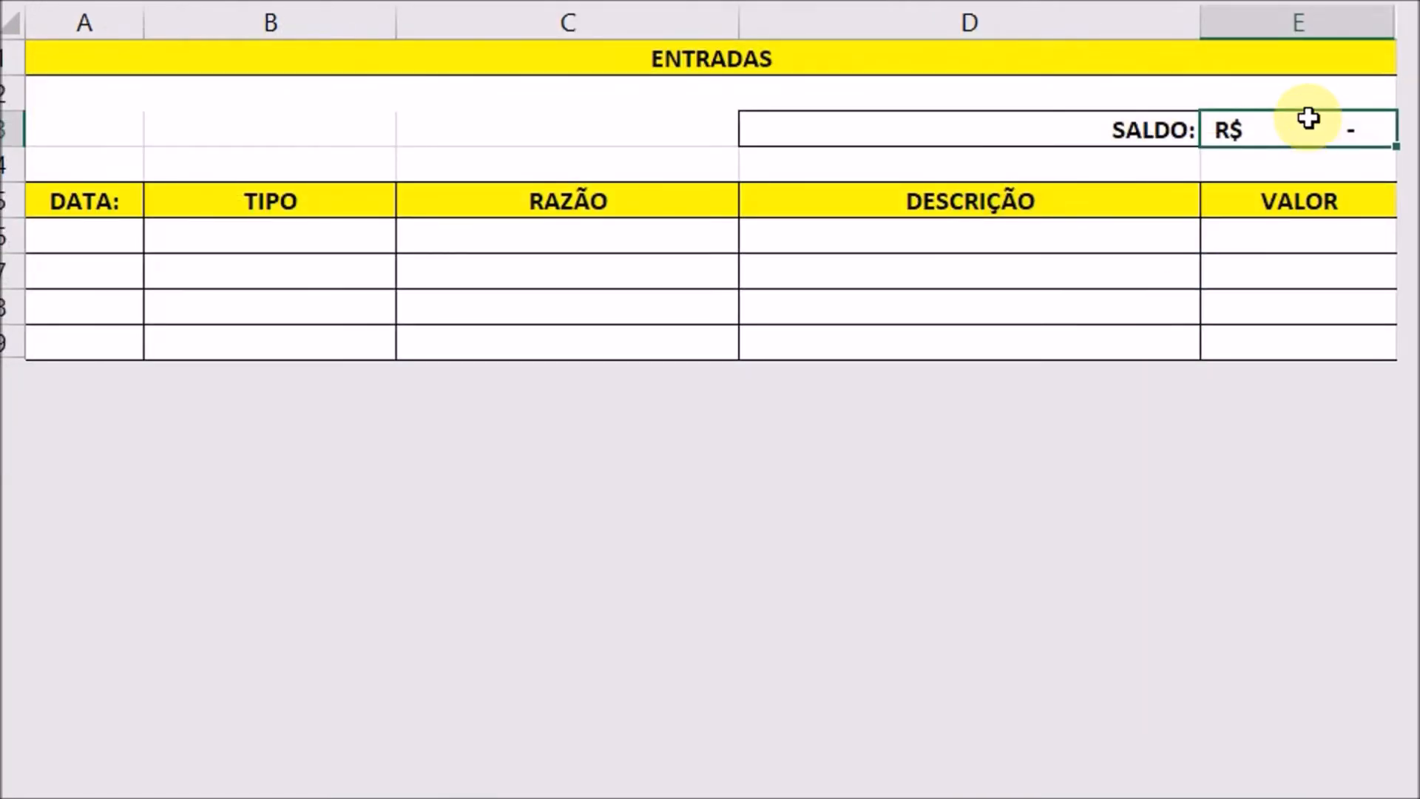
pyautogui.click(1310, 272)
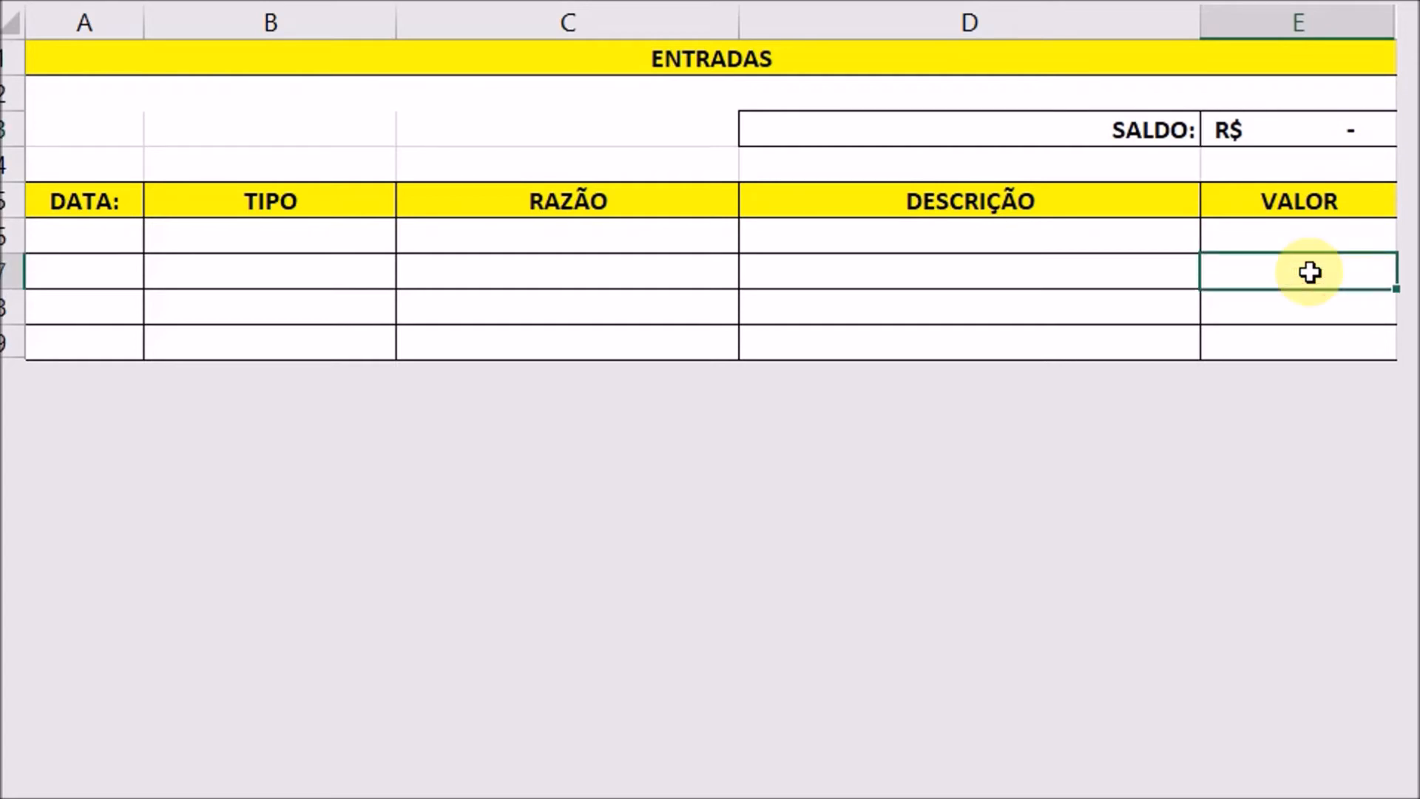
pyautogui.write('20')
pyautogui.press('Return')
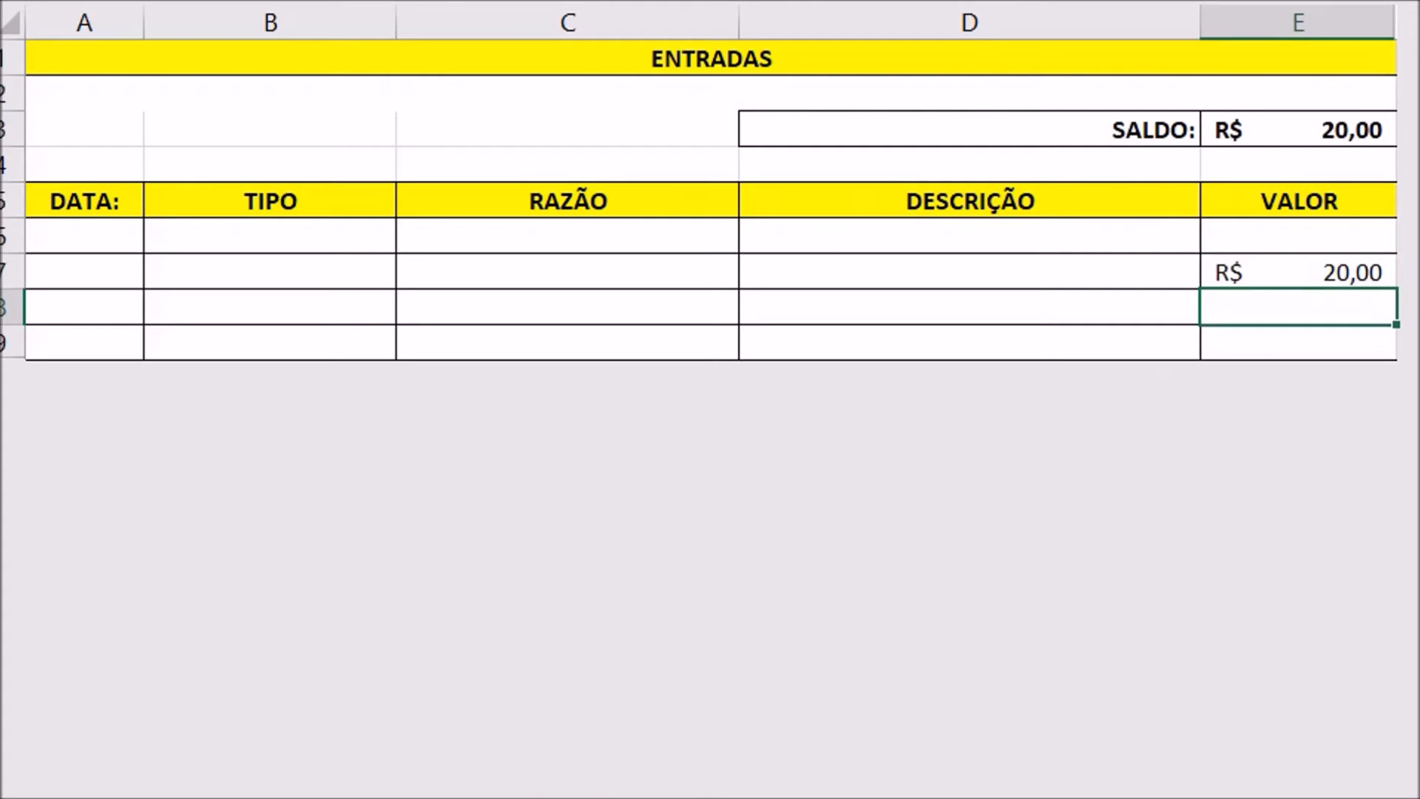
pyautogui.click(222, 796)
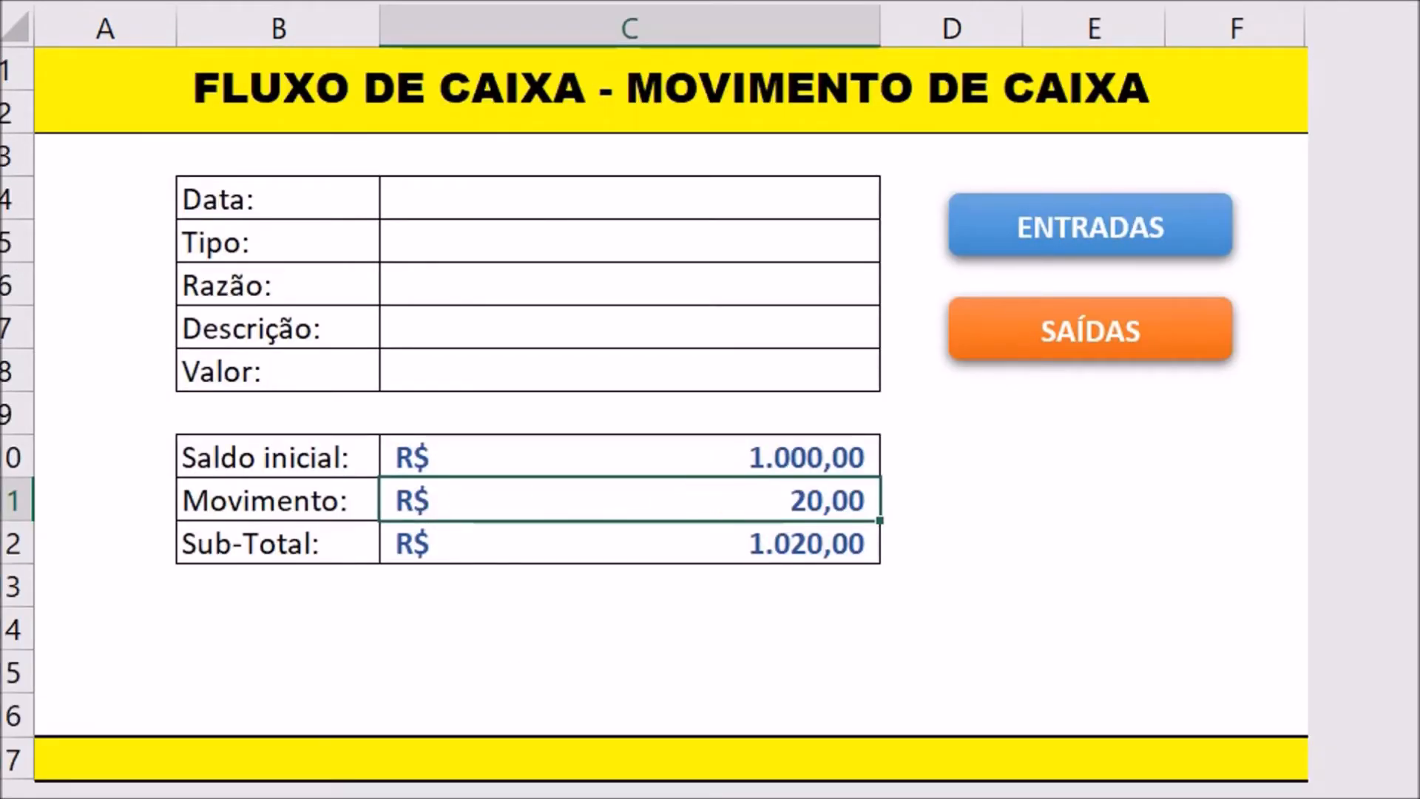
# Enter a test value of 30 in cell E7 of the Saídas sheet
pyautogui.click(414, 796)
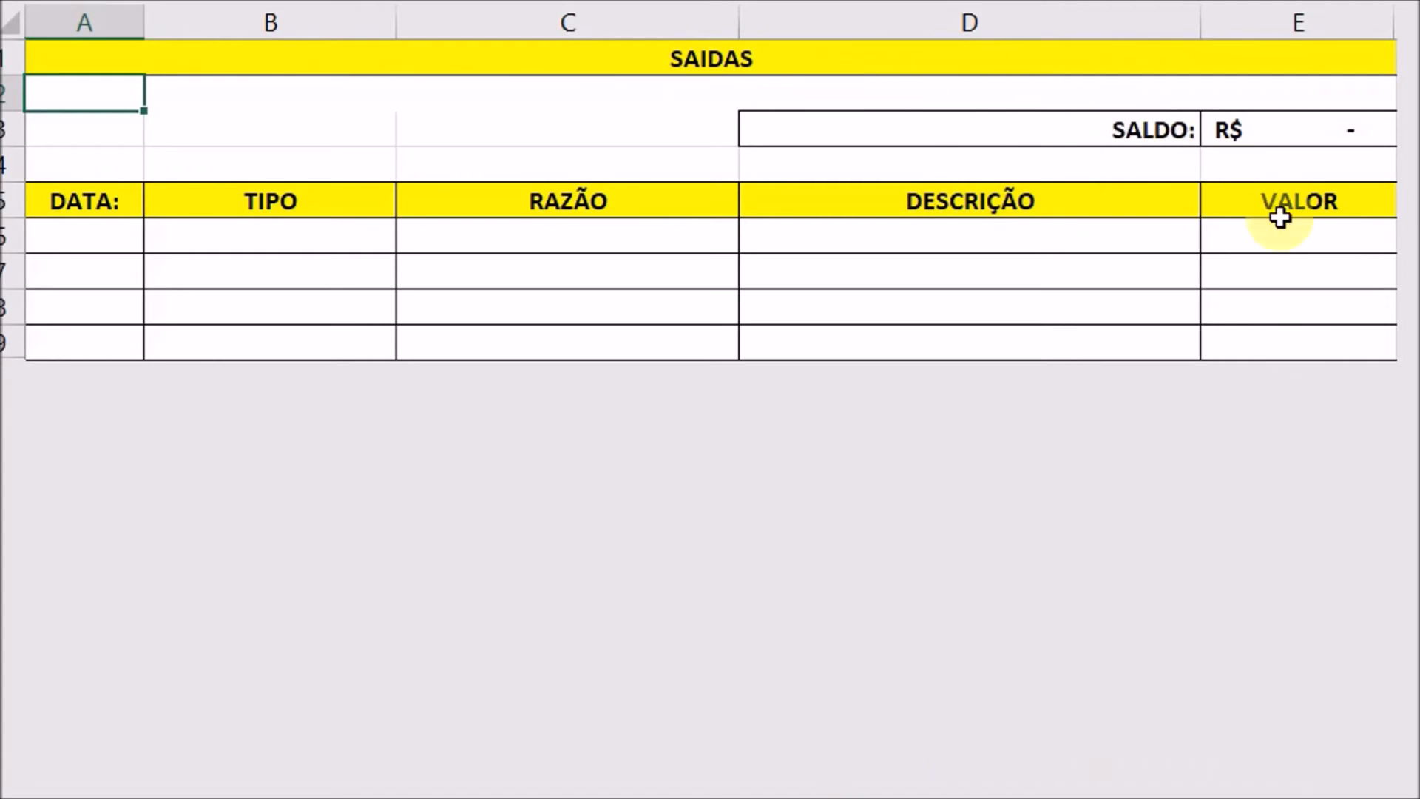
pyautogui.click(1280, 265)
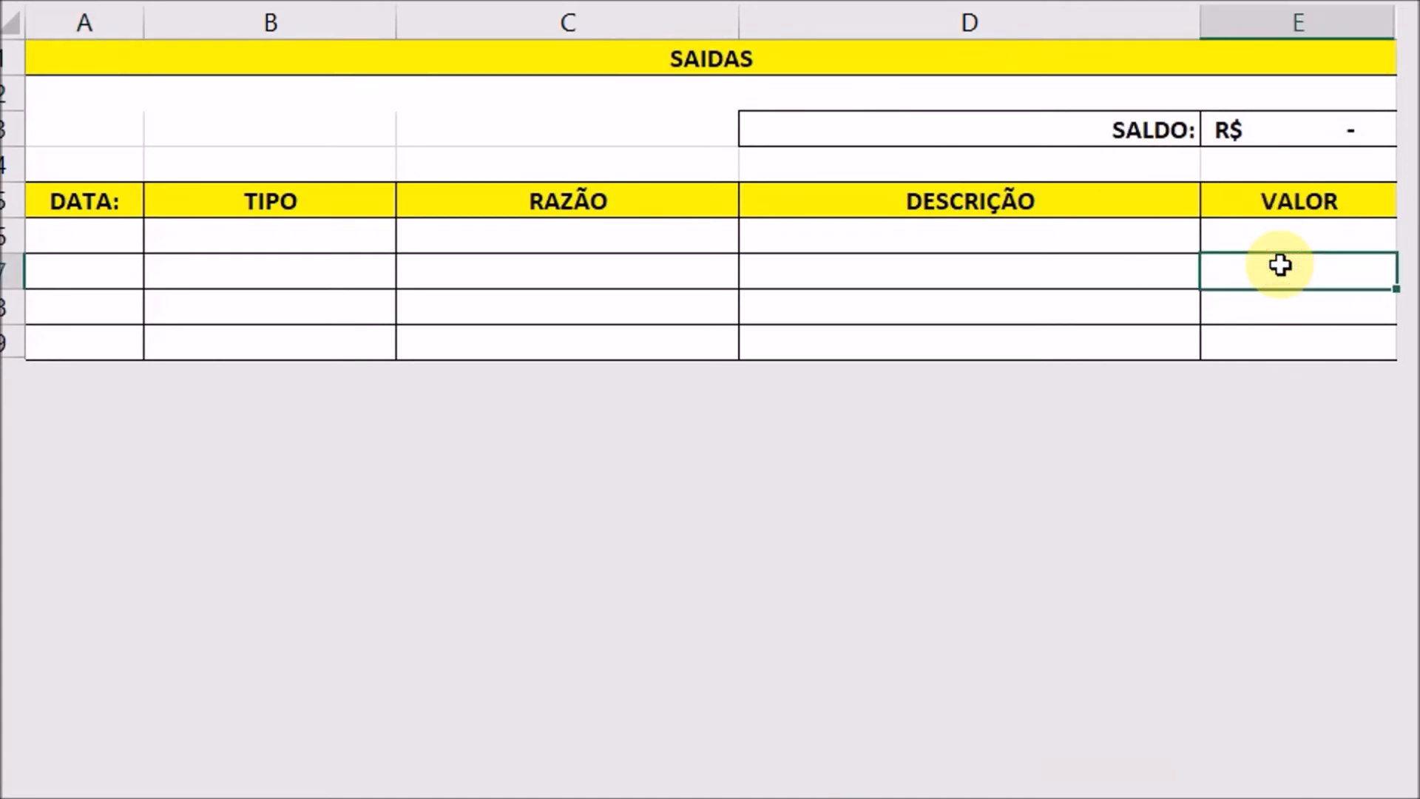
pyautogui.write('30')
pyautogui.press('Return')
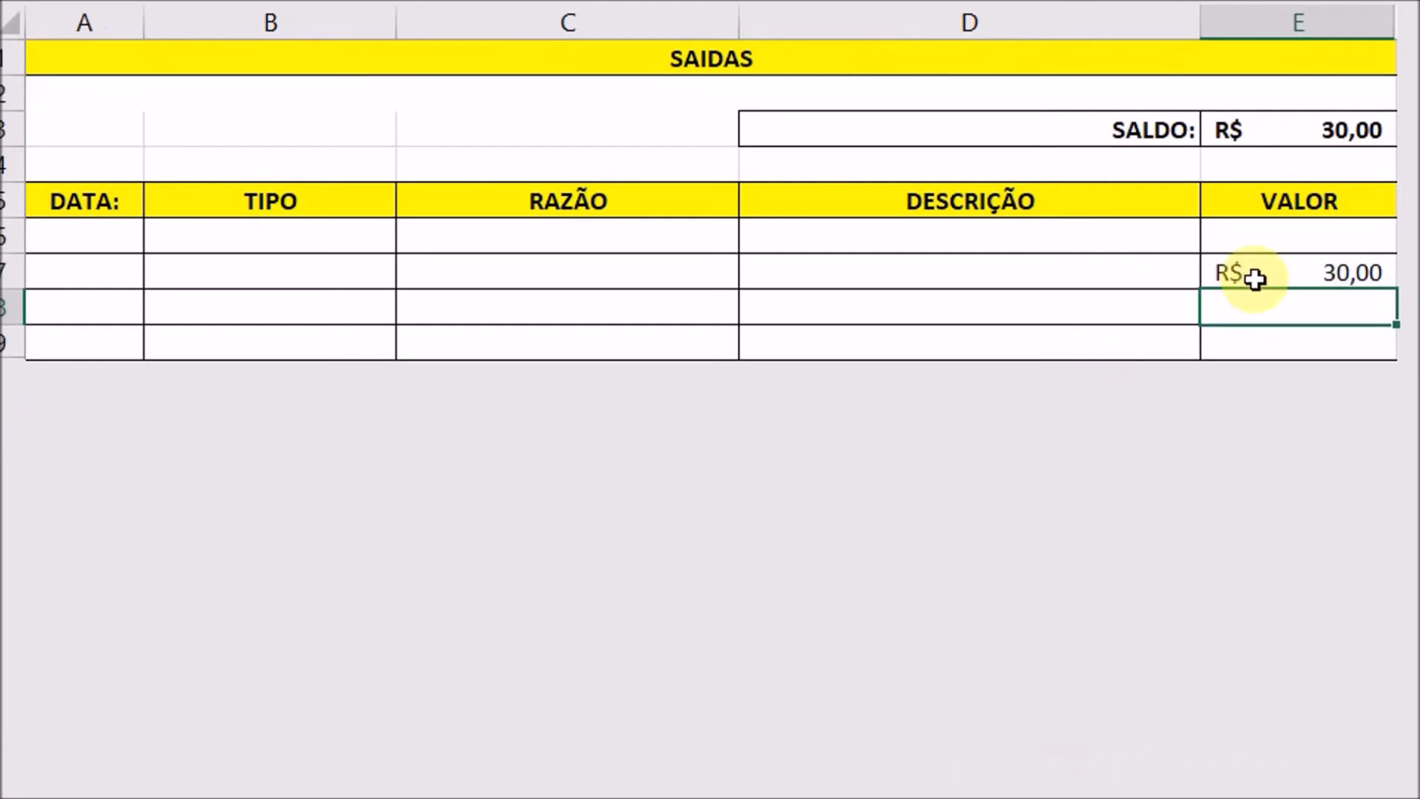
# Delete the test values from E7 on the Saídas and Entradas sheets and return to the cash-flow sheet
pyautogui.click(1255, 279)
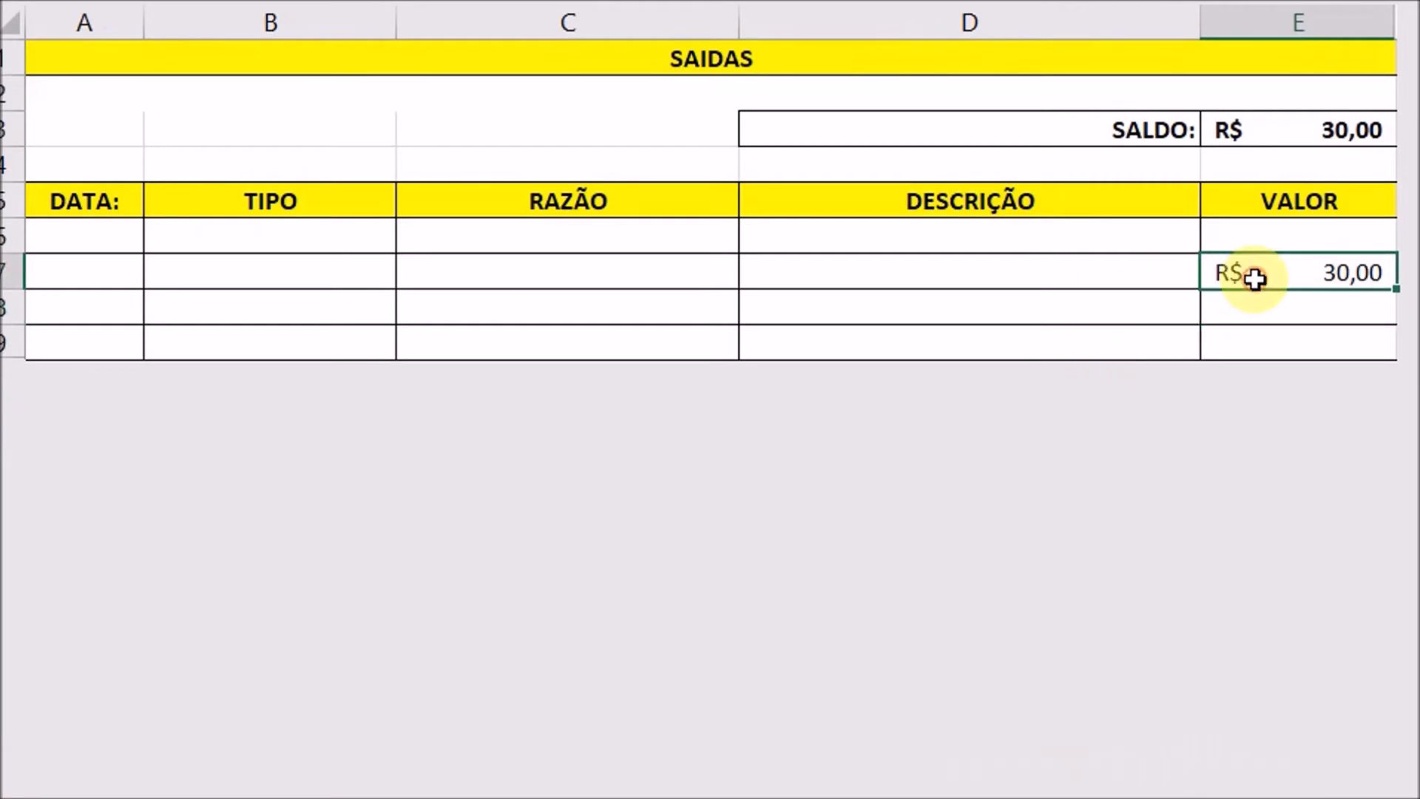
pyautogui.press('Delete')
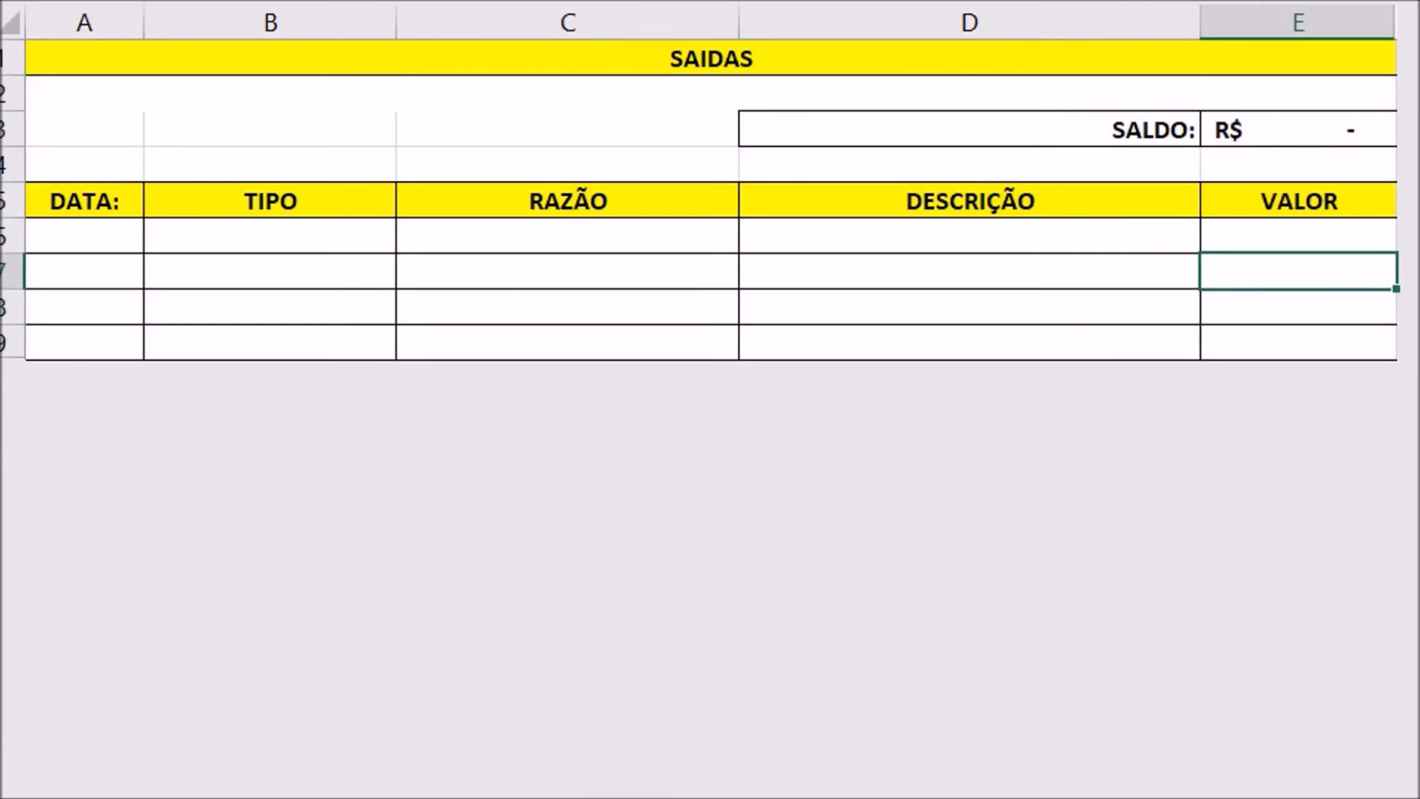
pyautogui.hotkey('ctrl', 'pageup')
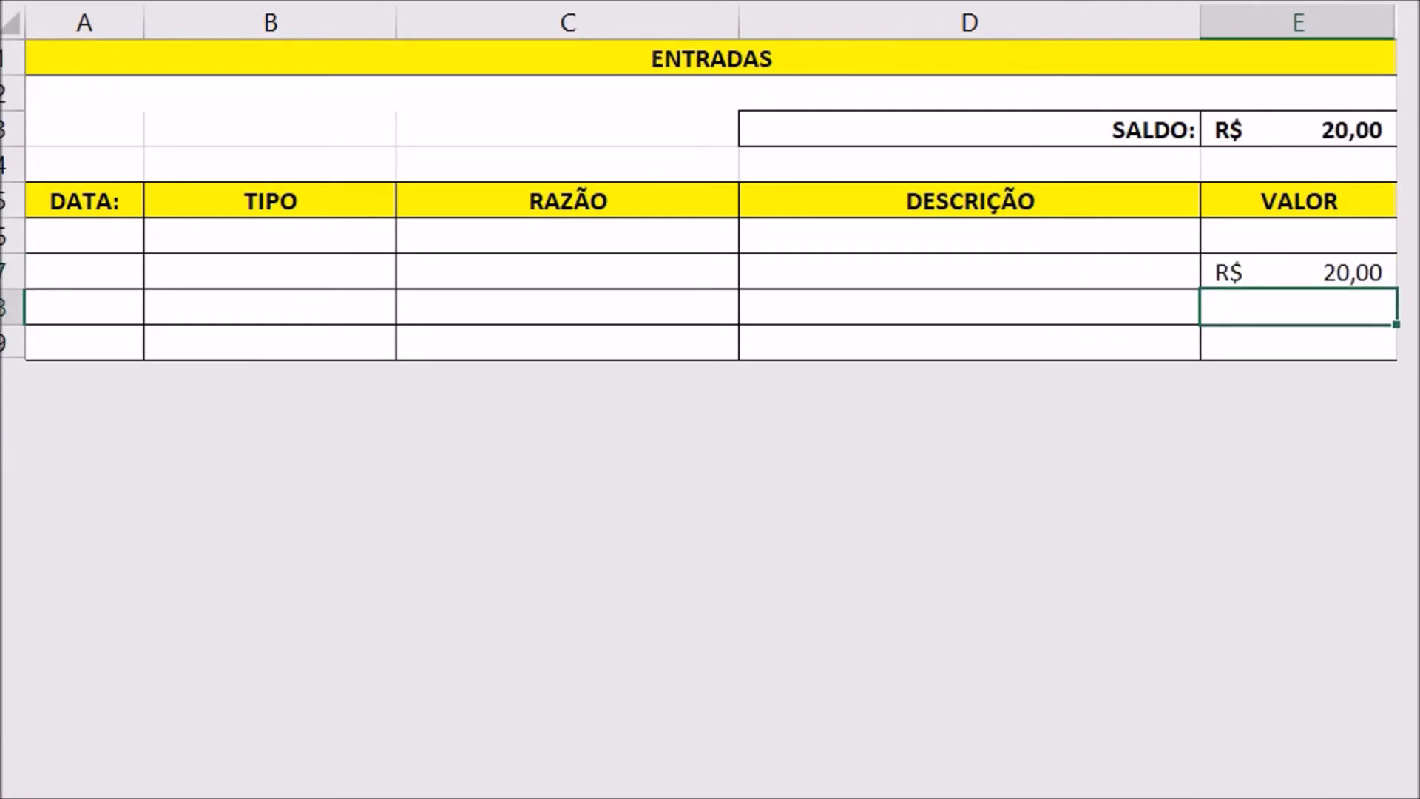
pyautogui.click(1237, 267)
pyautogui.press('Delete')
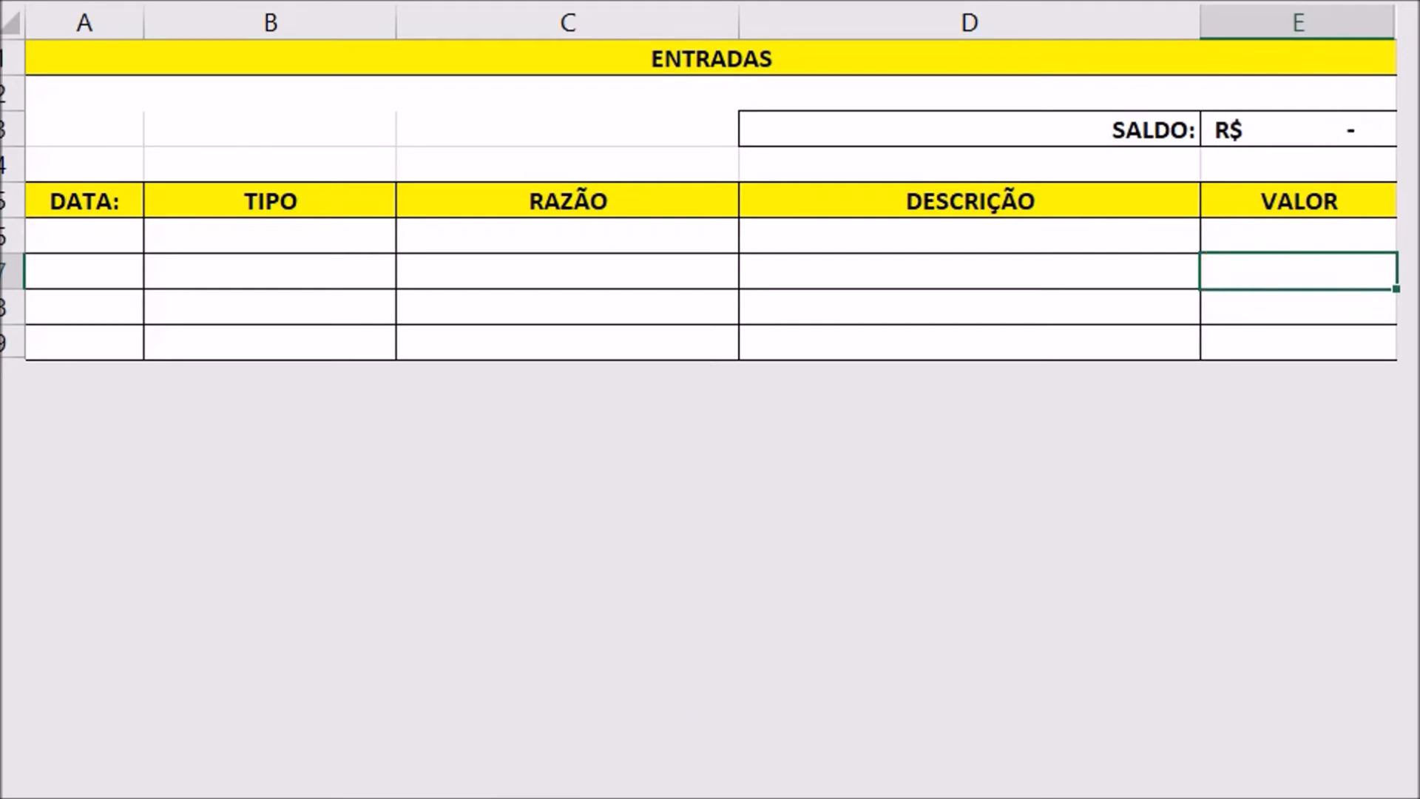
pyautogui.hotkey('ctrl', 'pageup')
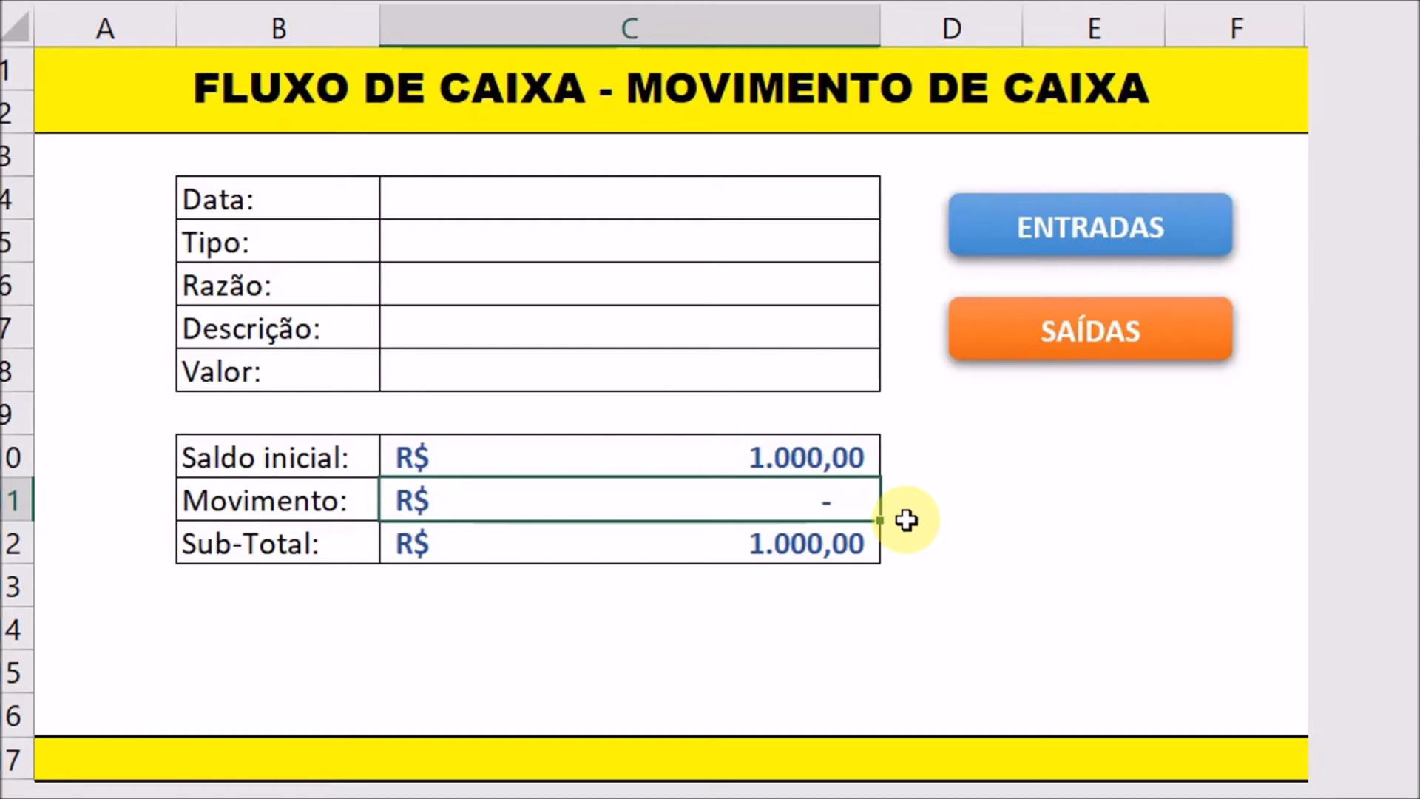
# Examine the form's input cells C4:C8 against the columns of the Entradas and Saídas tables
pyautogui.click(631, 196)
pyautogui.moveTo(628, 204); pyautogui.dragTo(617, 379)
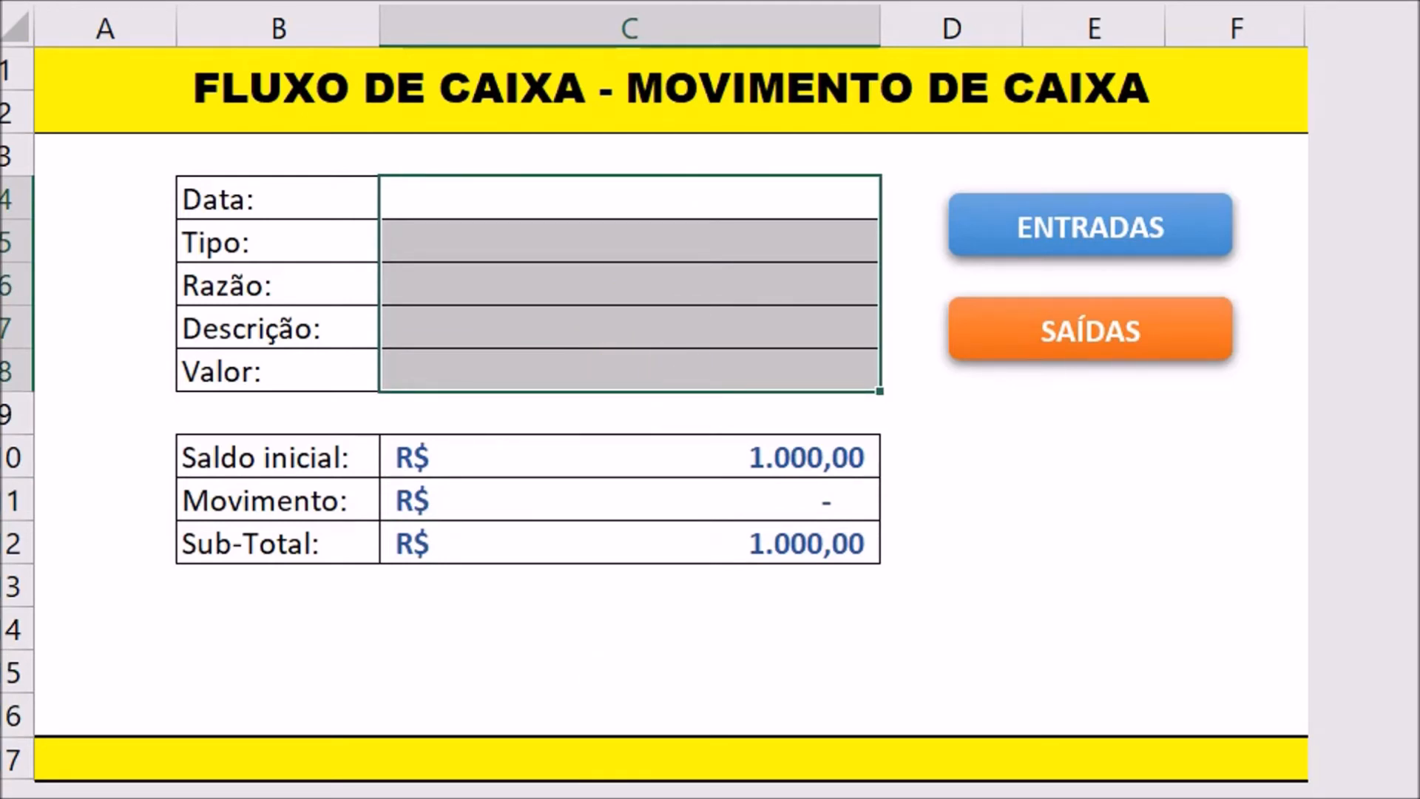
pyautogui.hotkey('ctrl', 'pagedown')
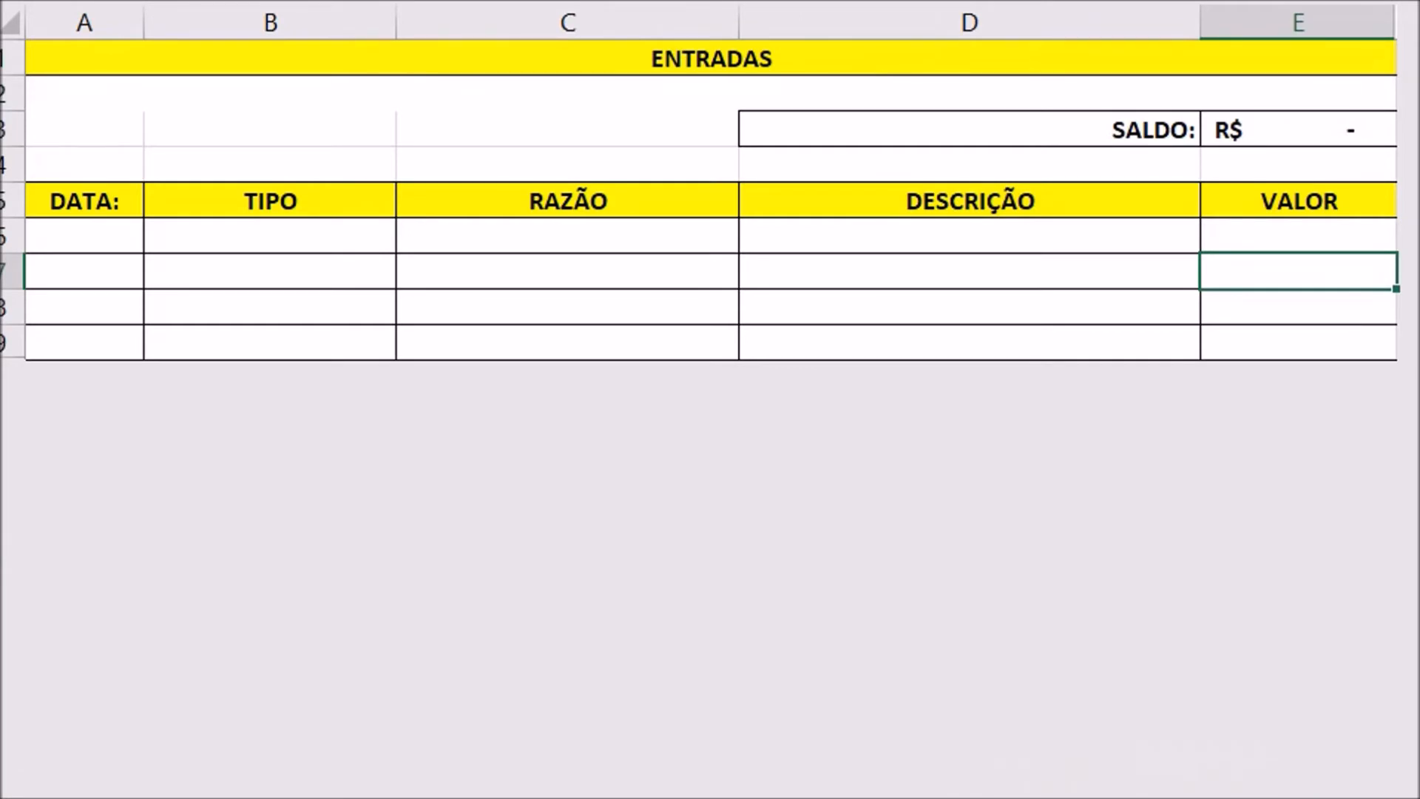
pyautogui.hotkey('ctrl', 'pagedown')
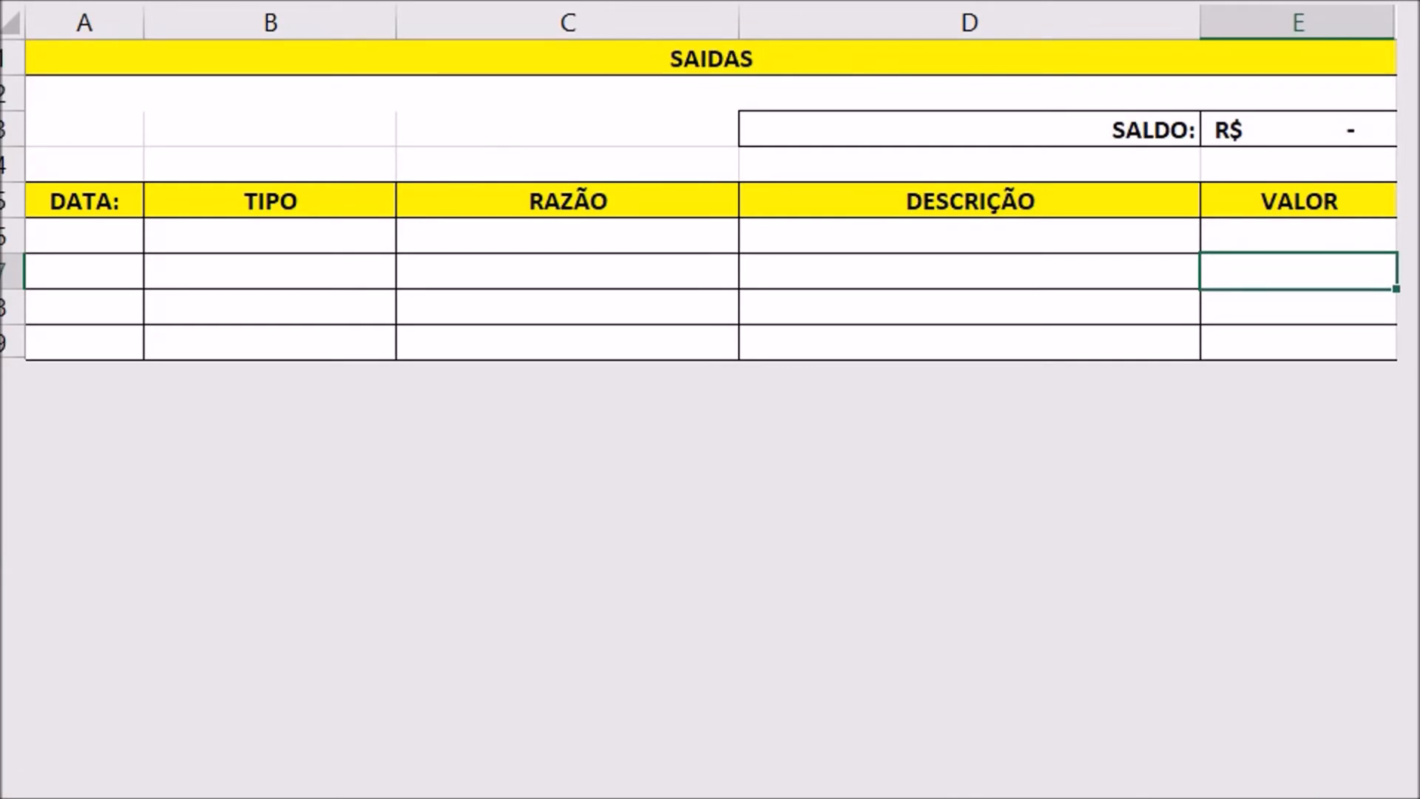
pyautogui.hotkey('ctrl', 'pageup')
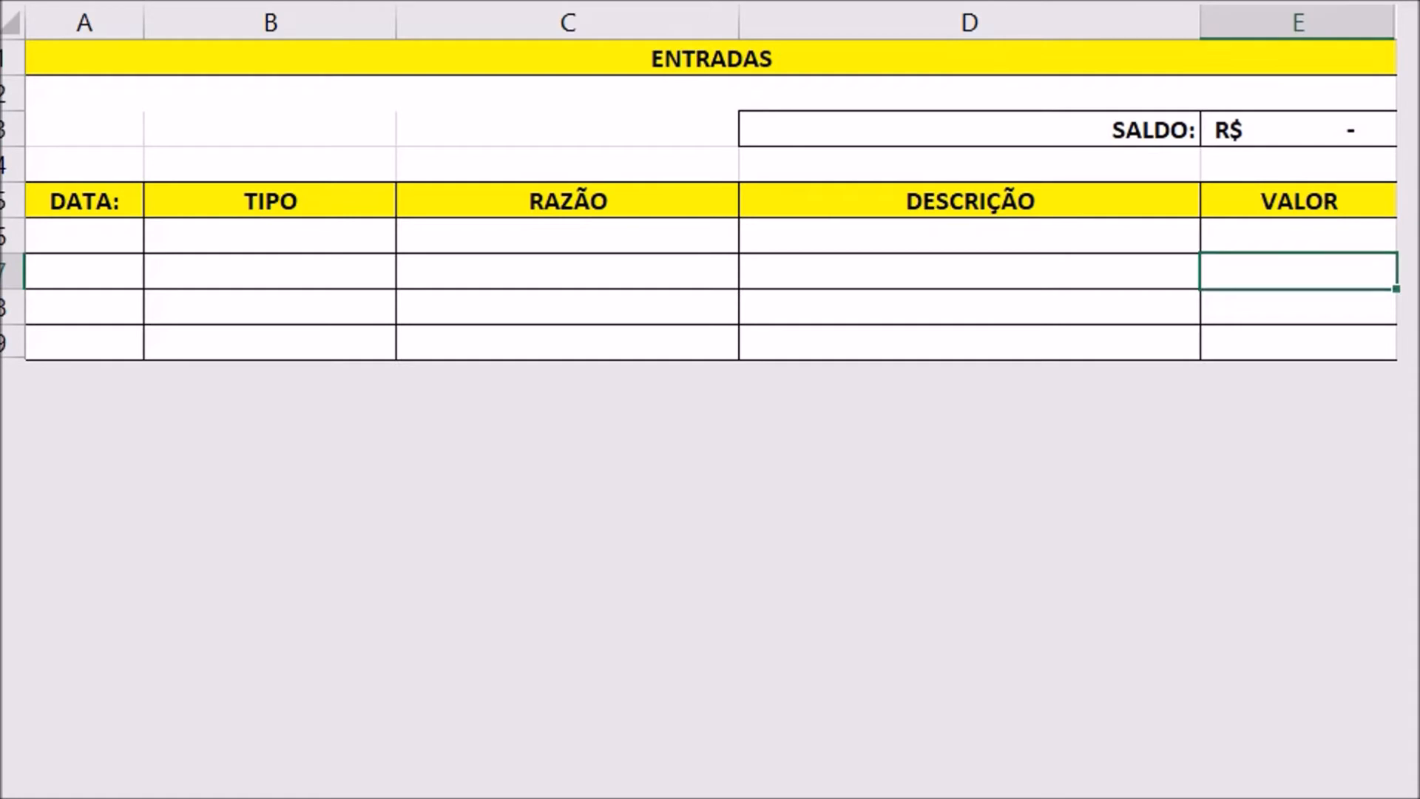
pyautogui.hotkey('ctrl', 'pageup')
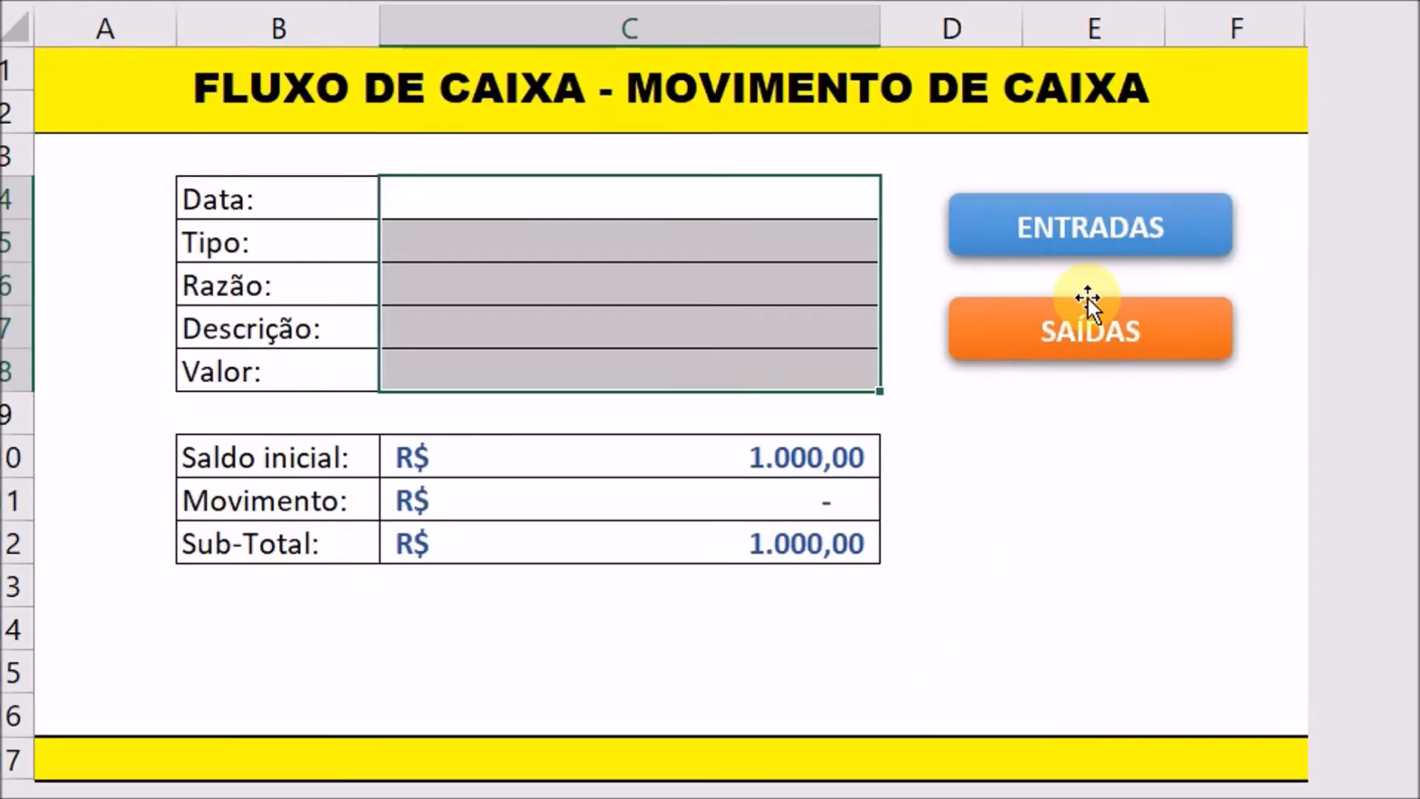
pyautogui.click(793, 229)
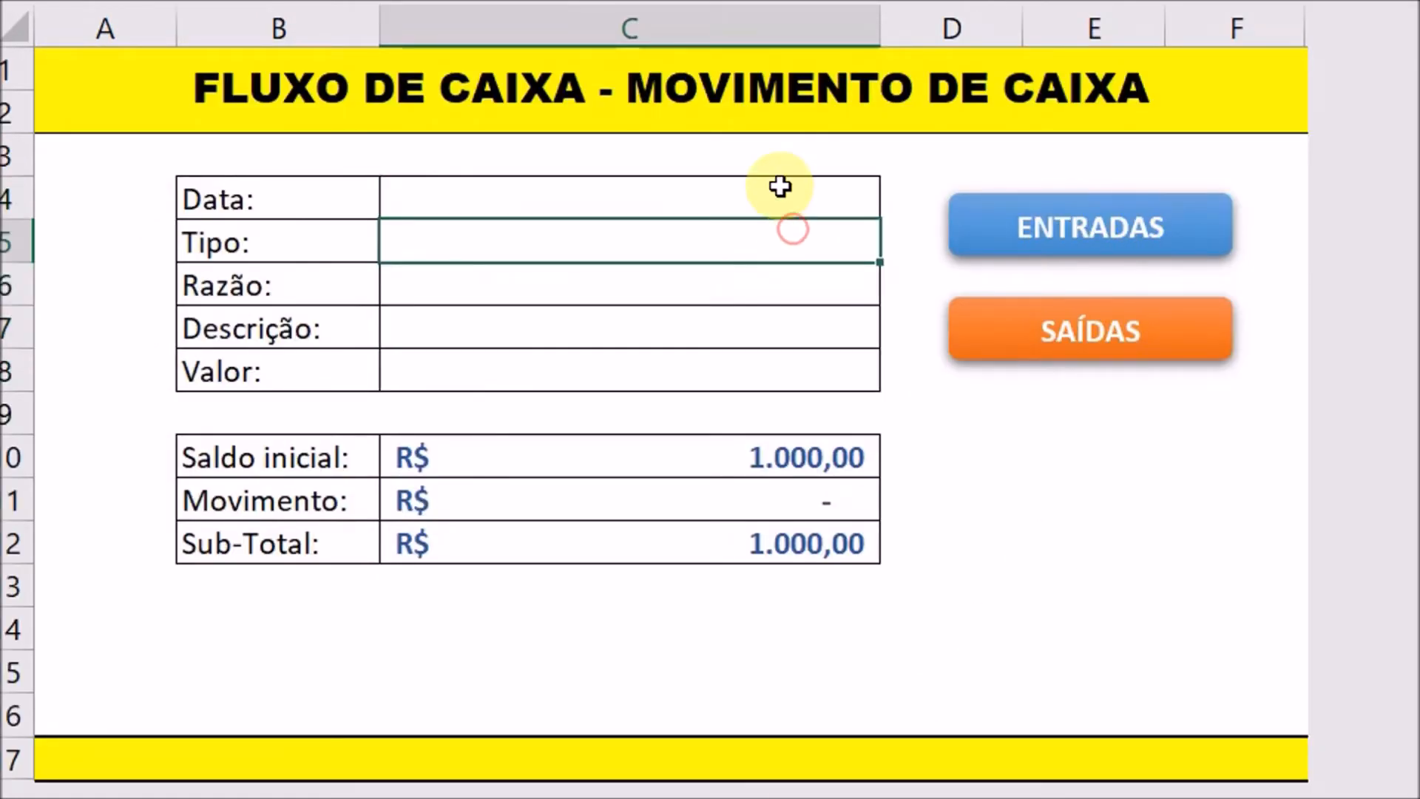
pyautogui.click(780, 187)
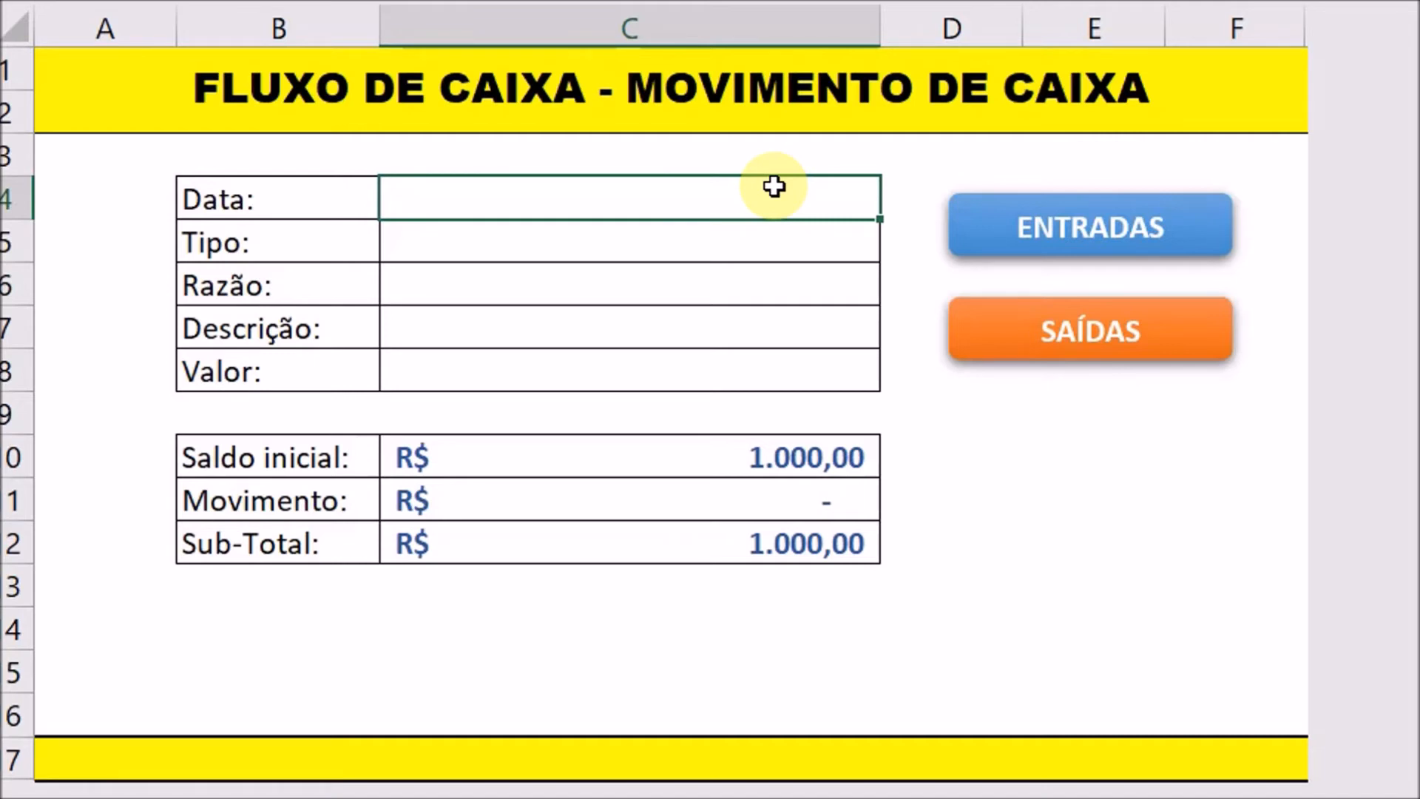
pyautogui.click(762, 237)
pyautogui.click(745, 285)
pyautogui.click(732, 332)
pyautogui.click(723, 368)
pyautogui.click(726, 325)
pyautogui.click(737, 274)
pyautogui.click(738, 238)
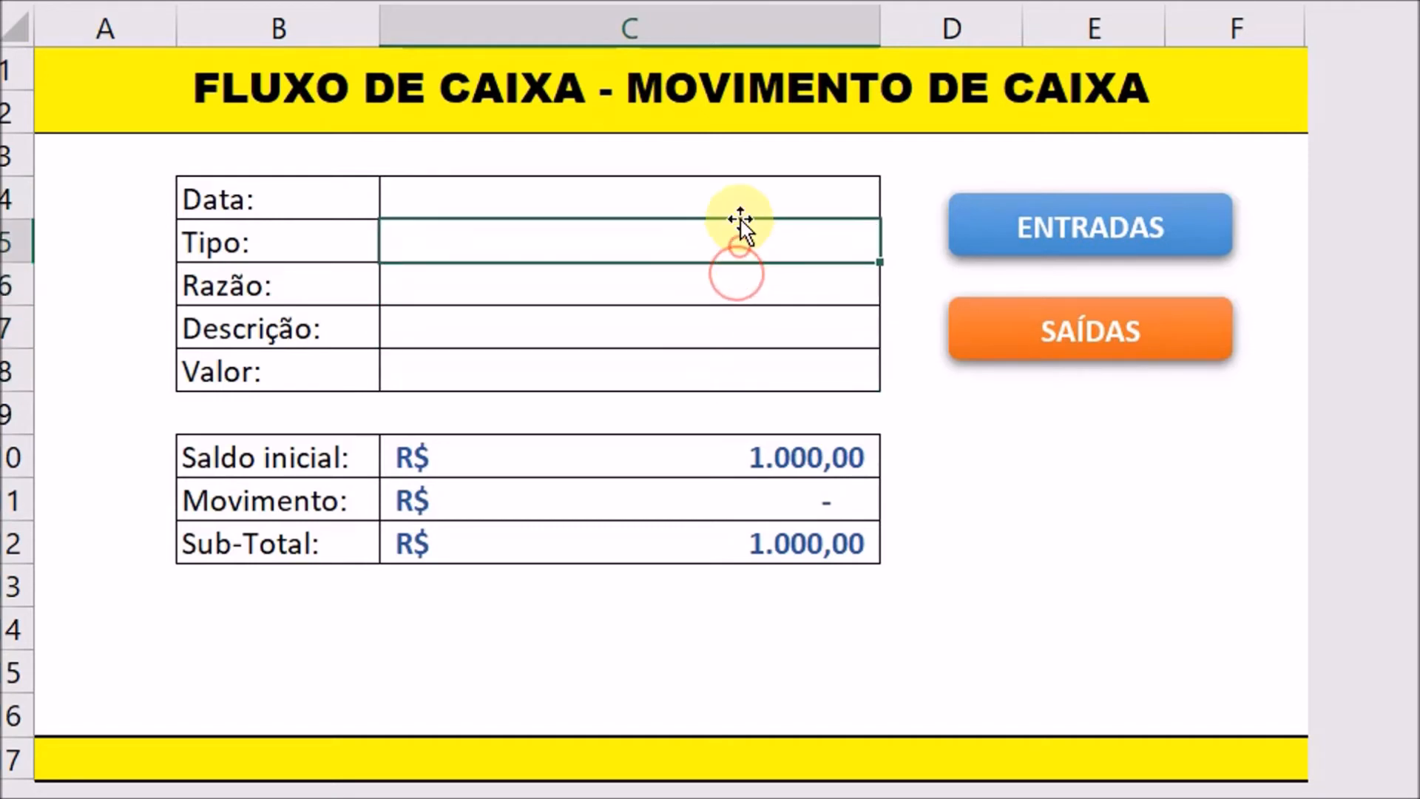
# Select the Data input cell C4, check the list of existing macros and close it
pyautogui.click(739, 207)
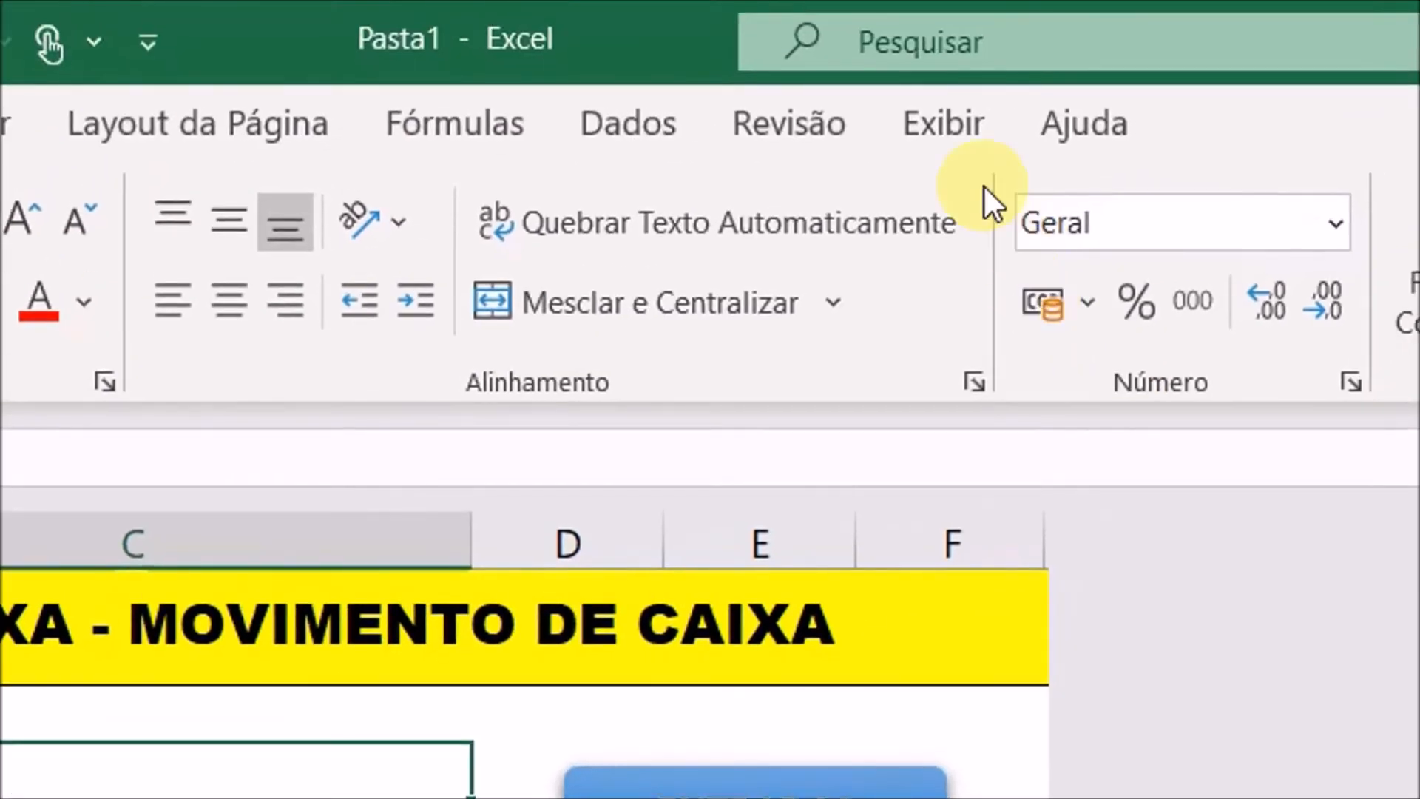
pyautogui.click(952, 127)
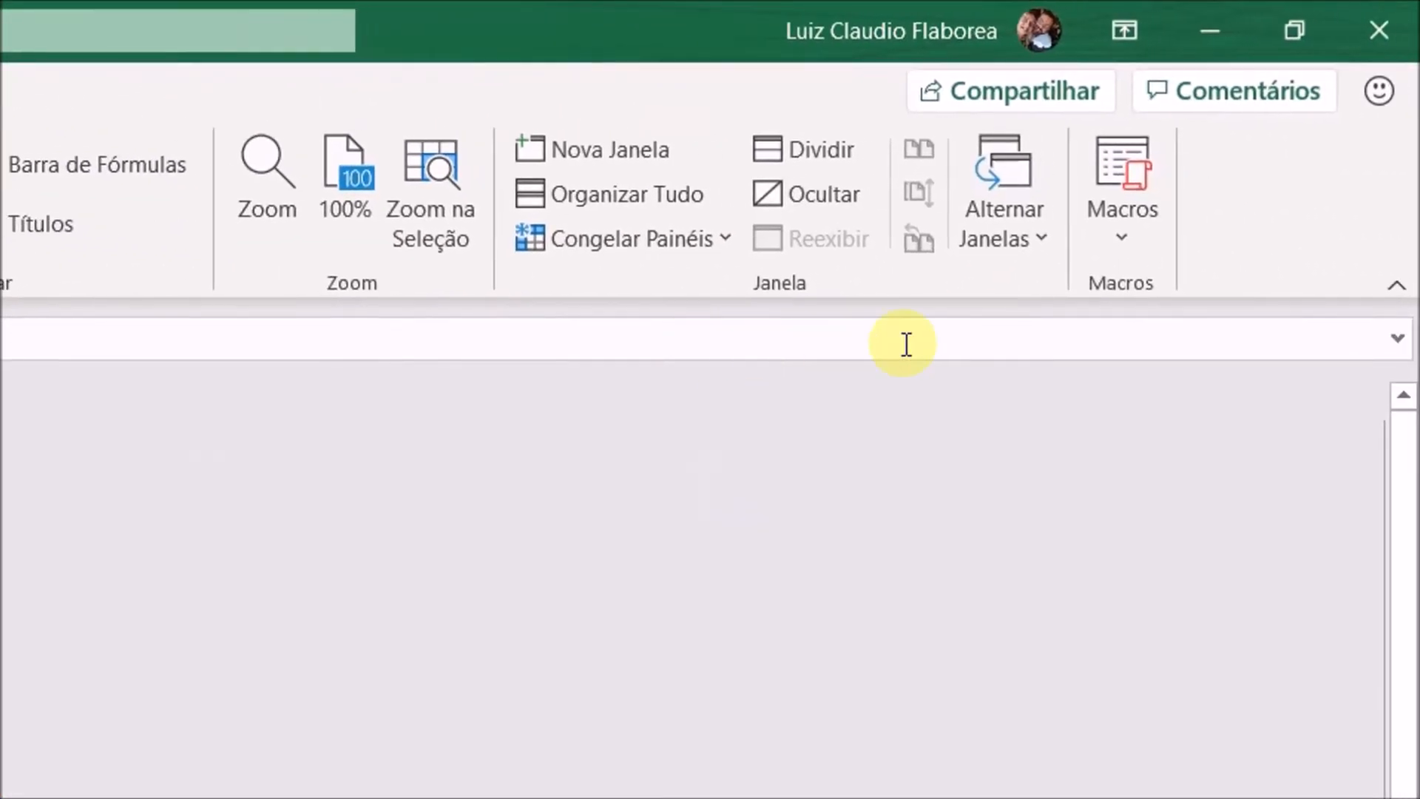
pyautogui.click(1134, 242)
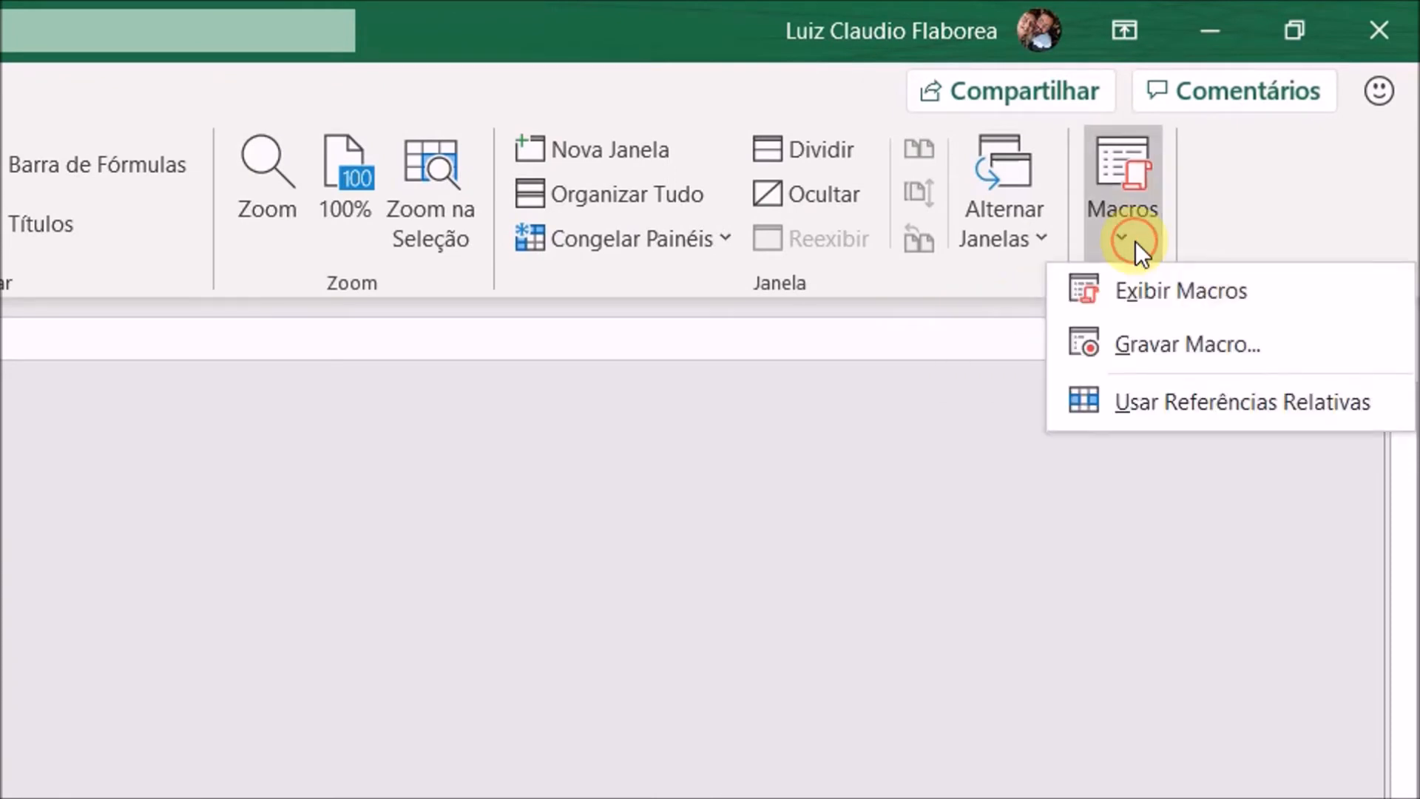
pyautogui.click(1129, 293)
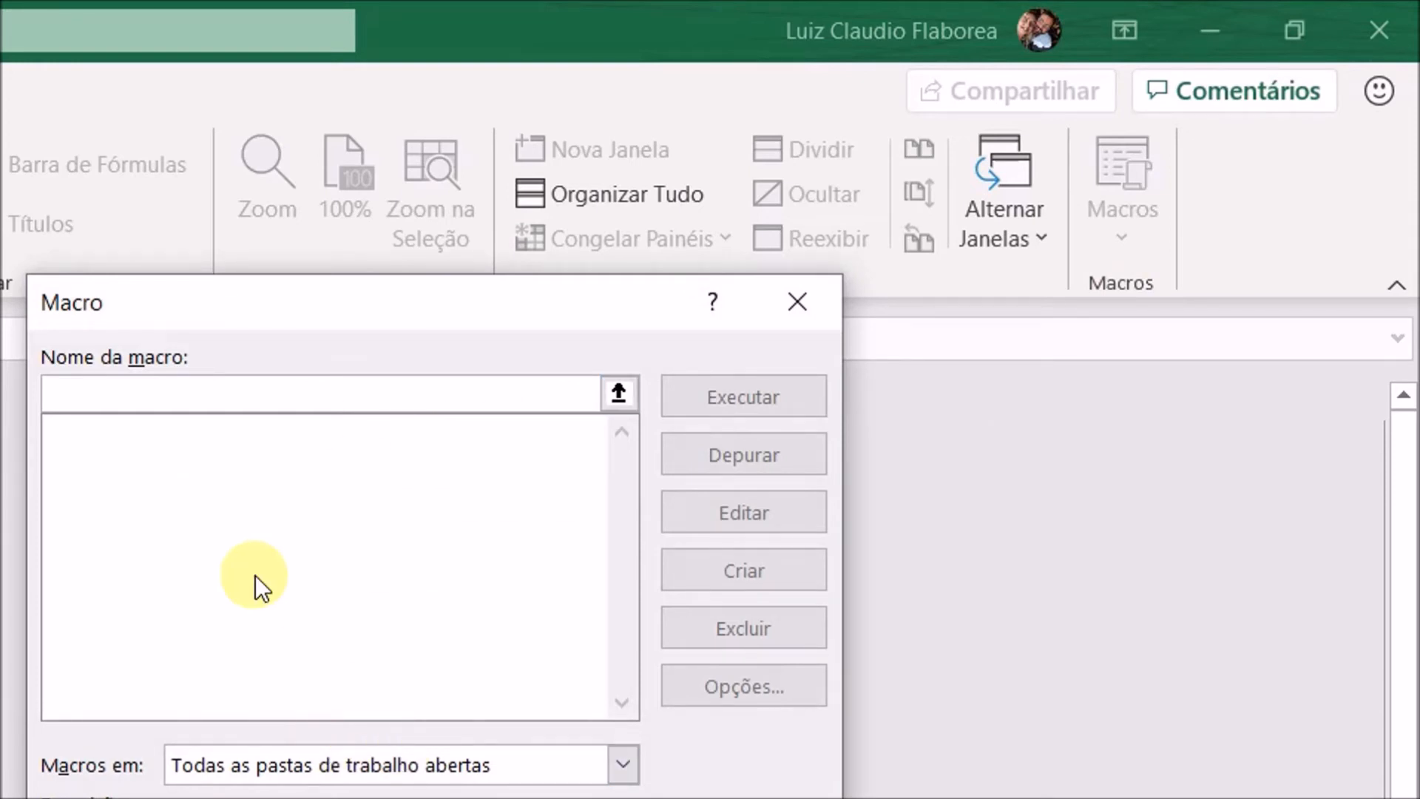
pyautogui.press('Escape')
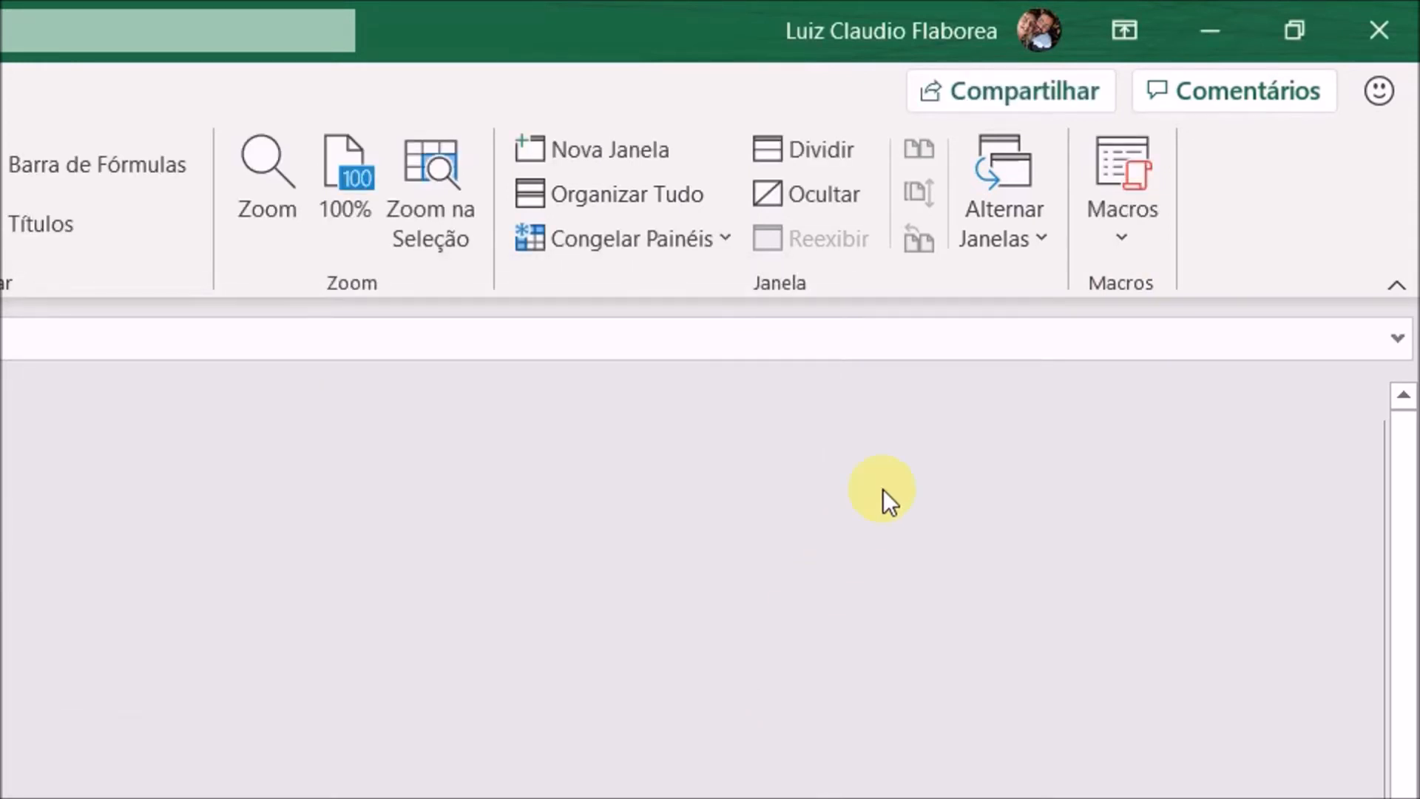
# Start recording a macro named ENTRADAS_MOVIMENTO, stored in this workbook
pyautogui.click(1124, 238)
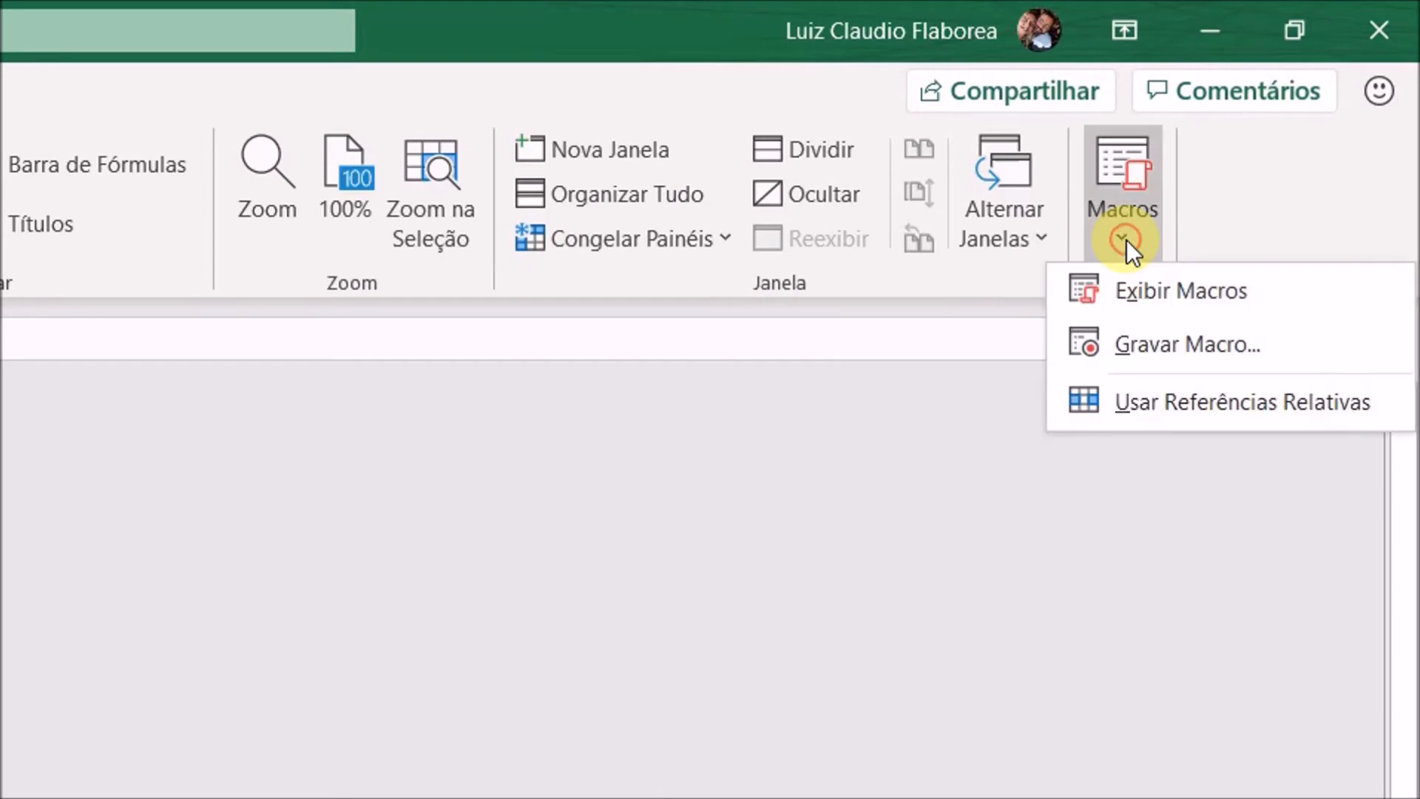
pyautogui.click(1130, 345)
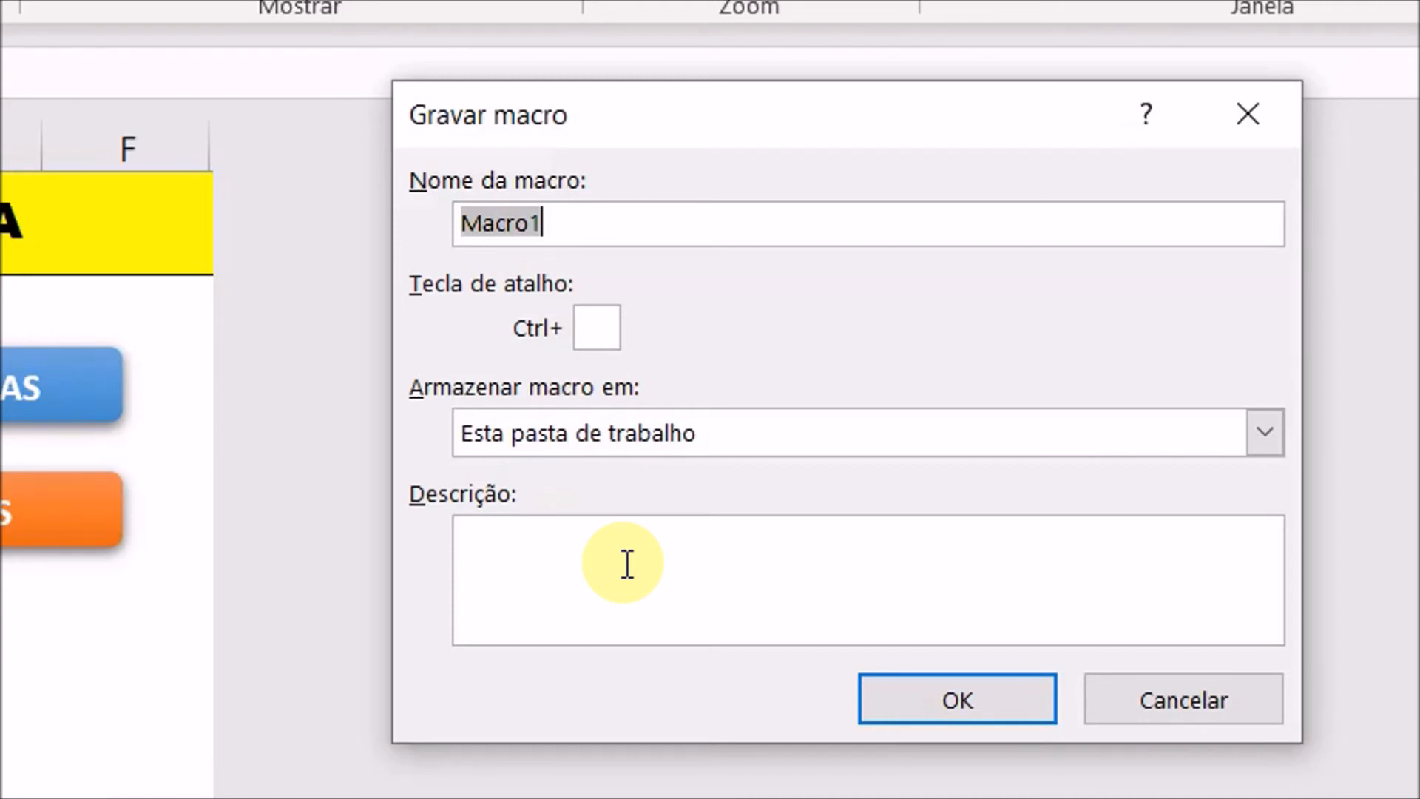
pyautogui.write('ENTRADAS')
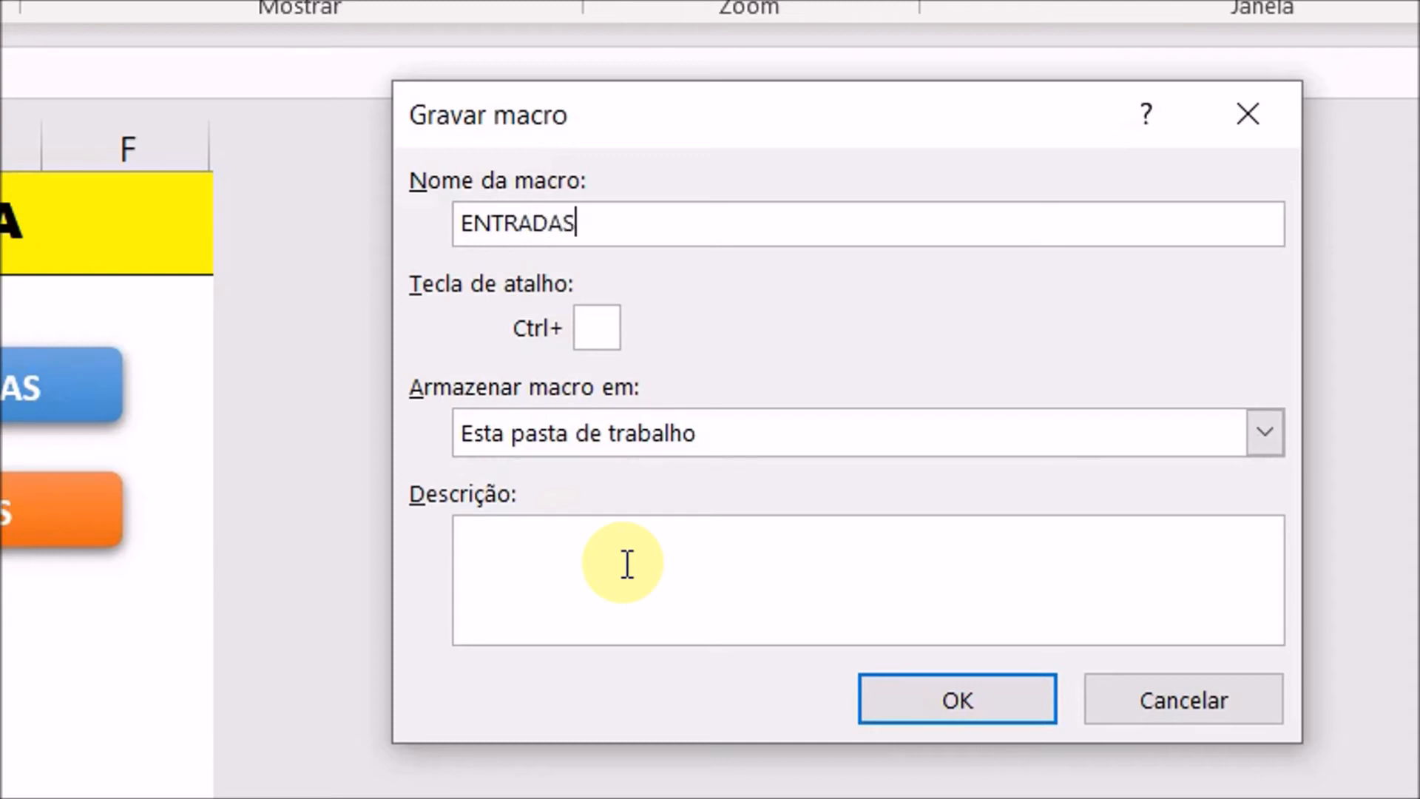
pyautogui.write('_MOVIM')
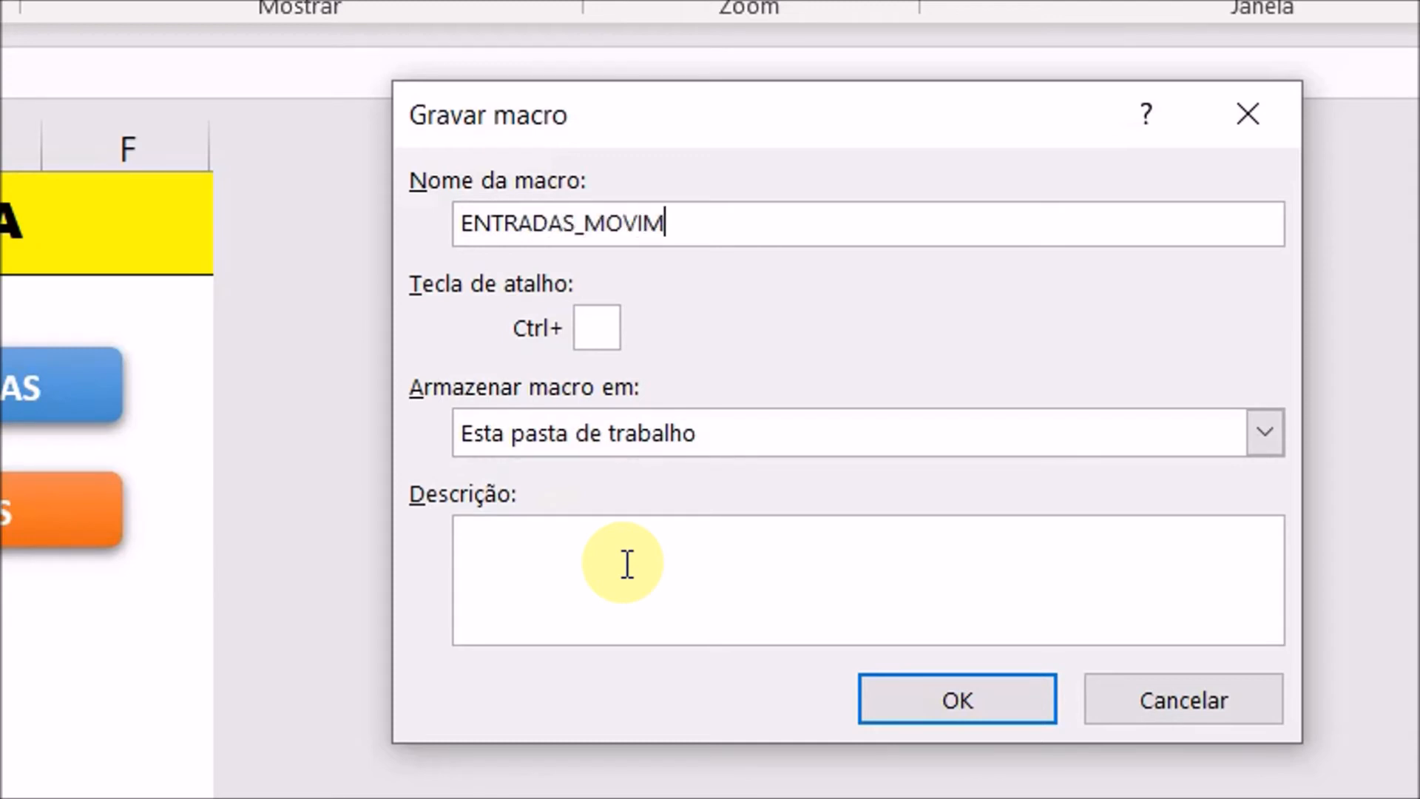
pyautogui.write('ENTO')
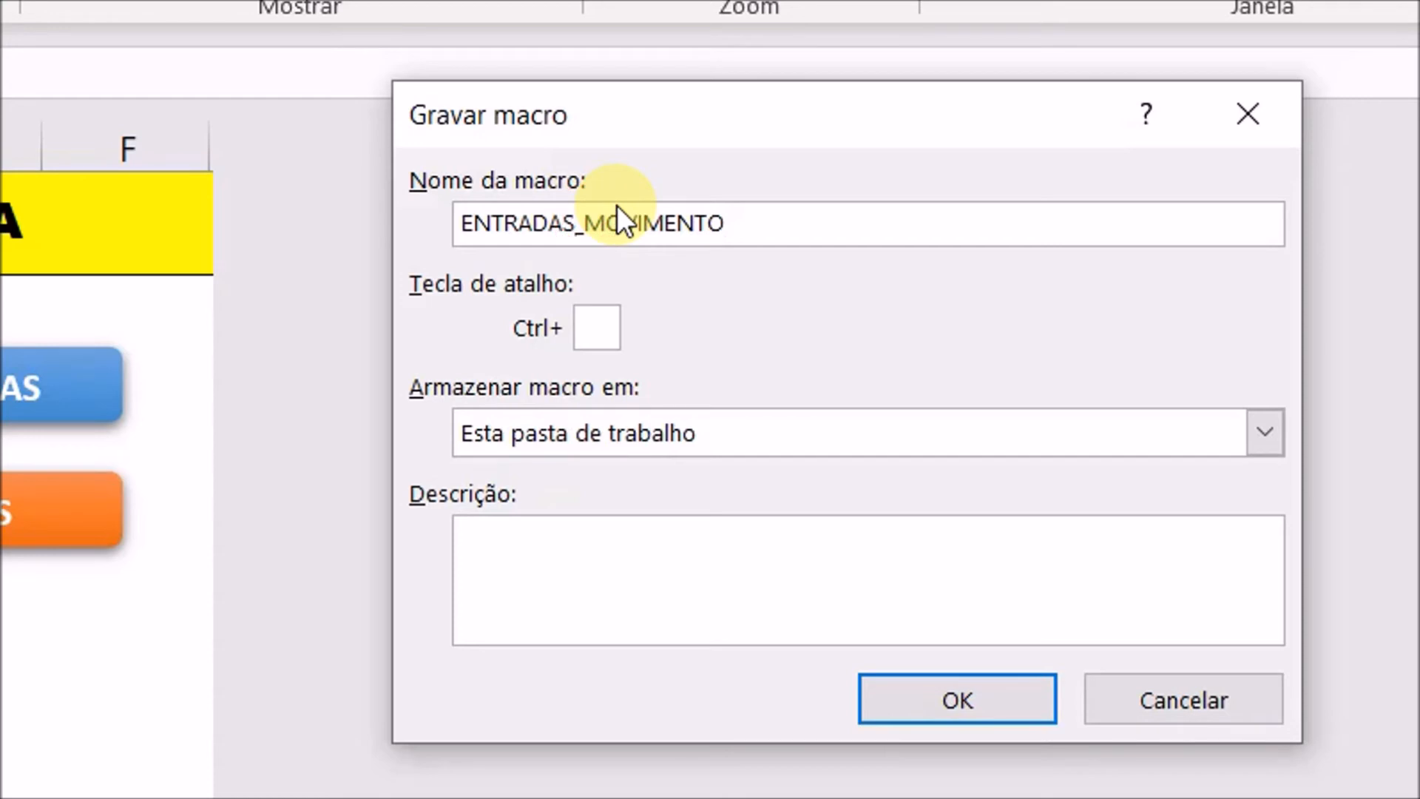
pyautogui.press('BackSpace')
pyautogui.write('_')
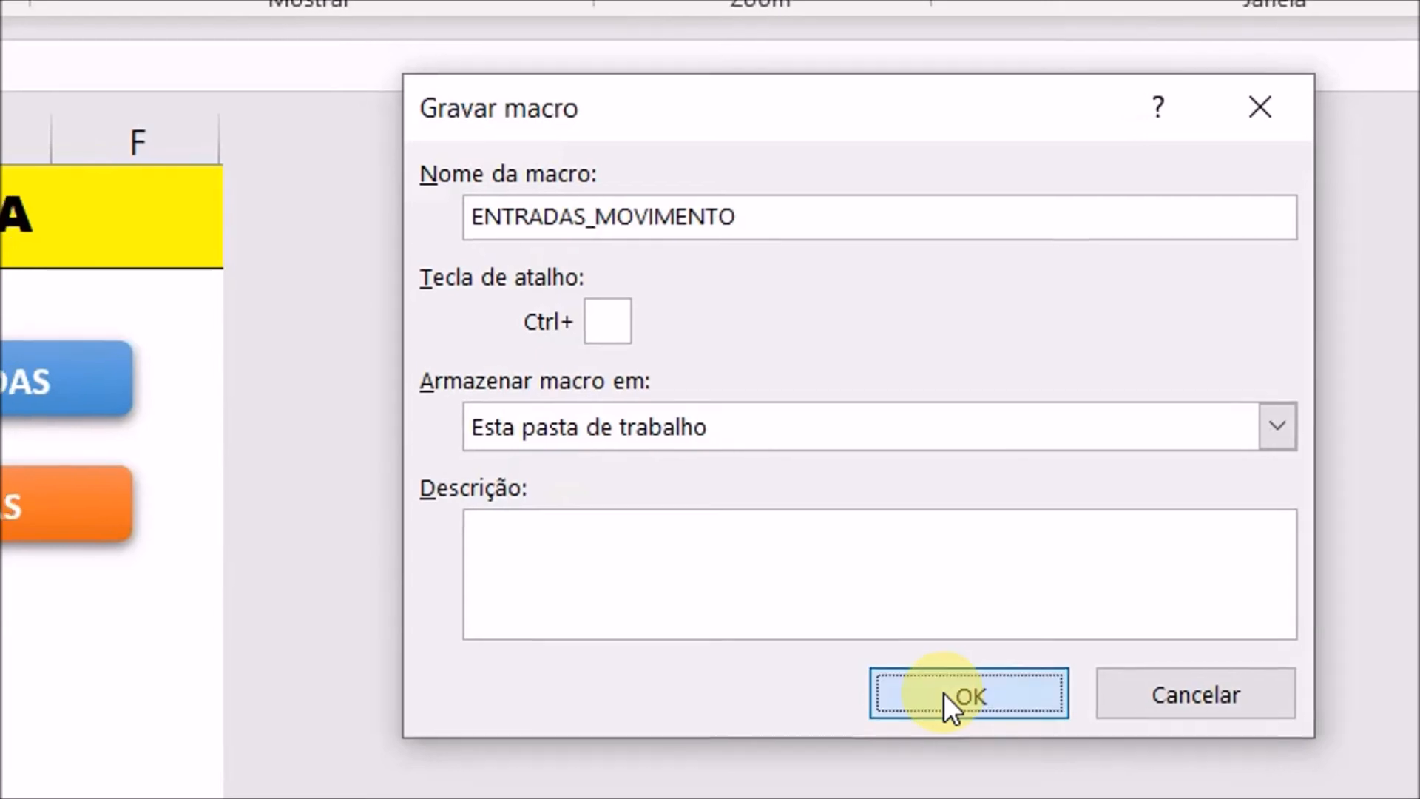
pyautogui.click(933, 698)
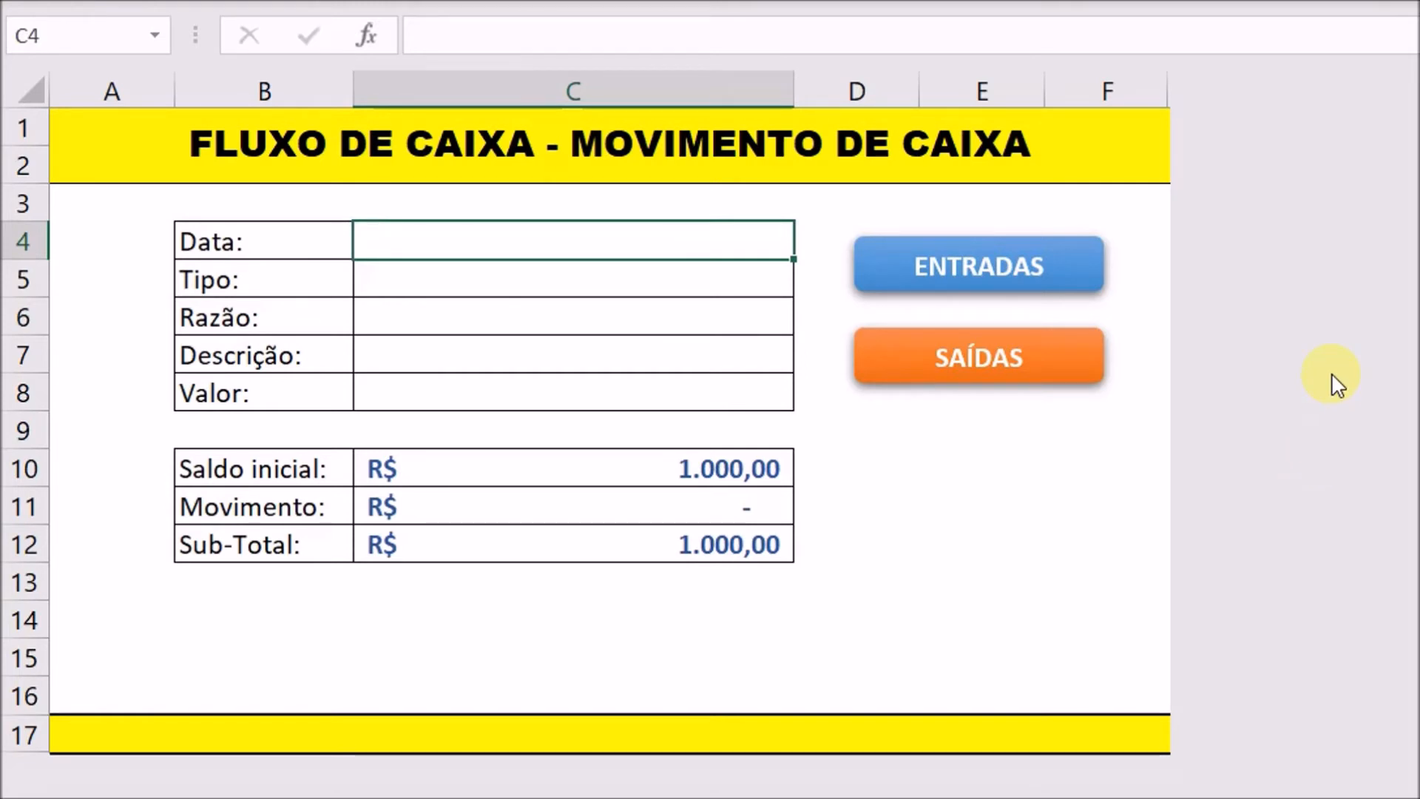
# Copy the Data input cell C4 from the MOVIMENTO sheet and paste it into A7 on the ENTRADAS sheet
pyautogui.click(605, 247)
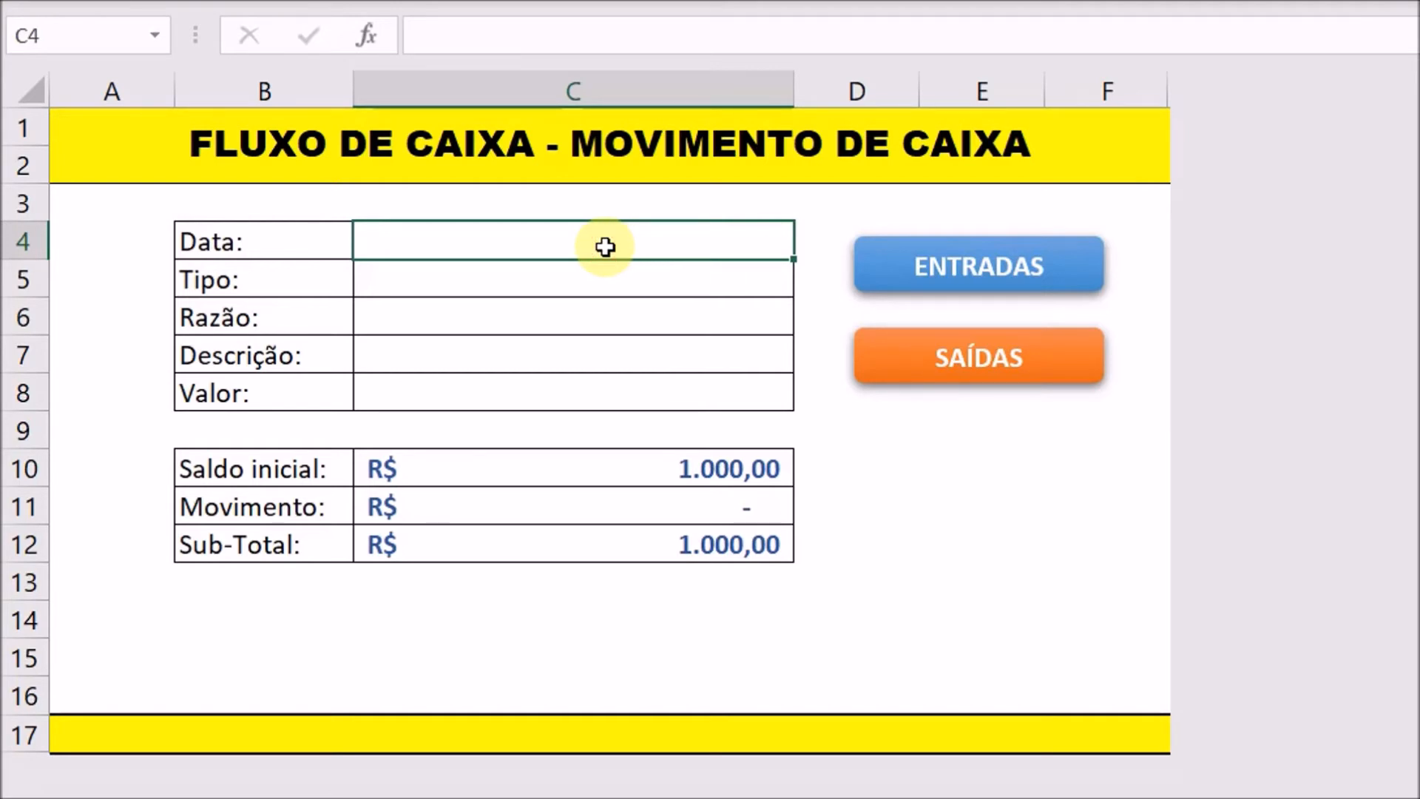
pyautogui.rightClick(605, 247)
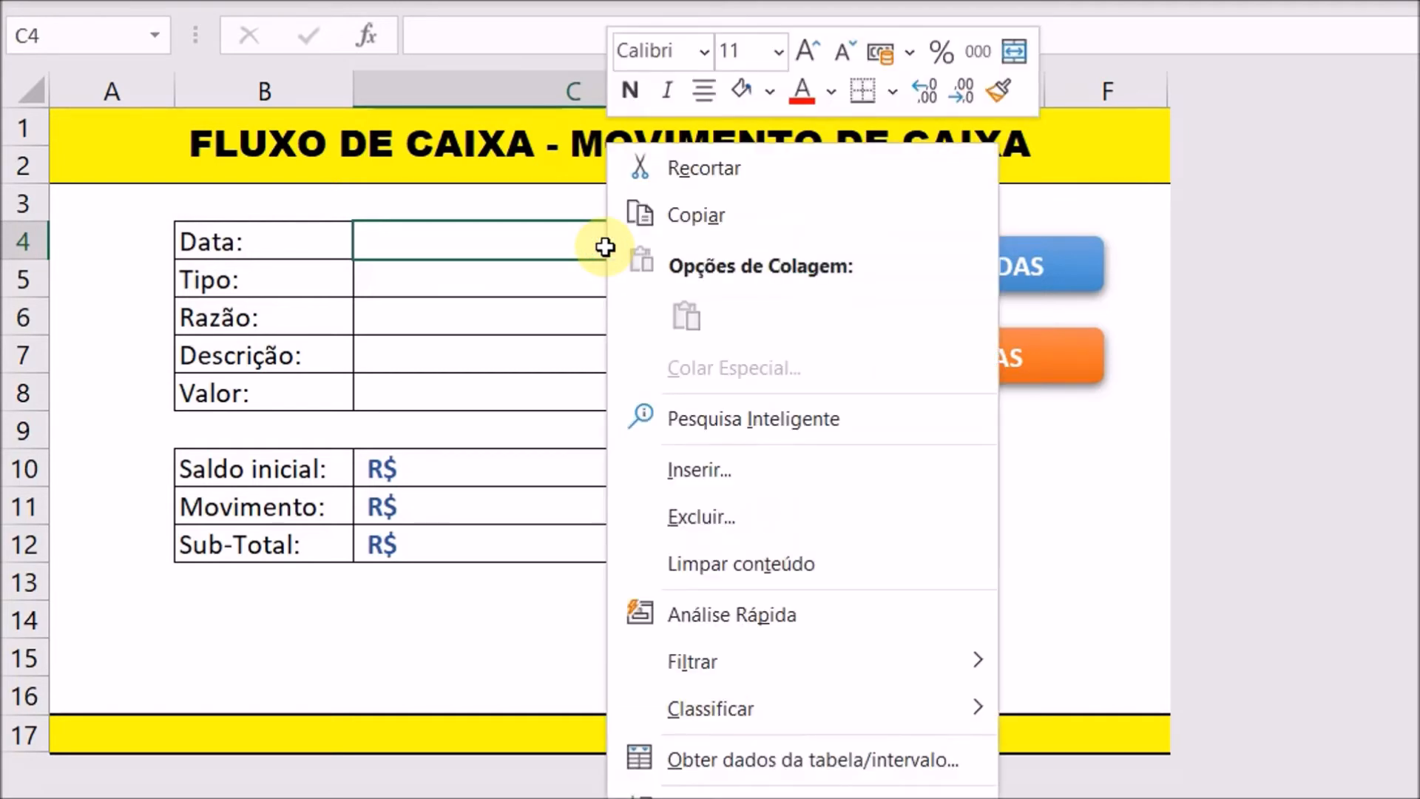
pyautogui.click(721, 213)
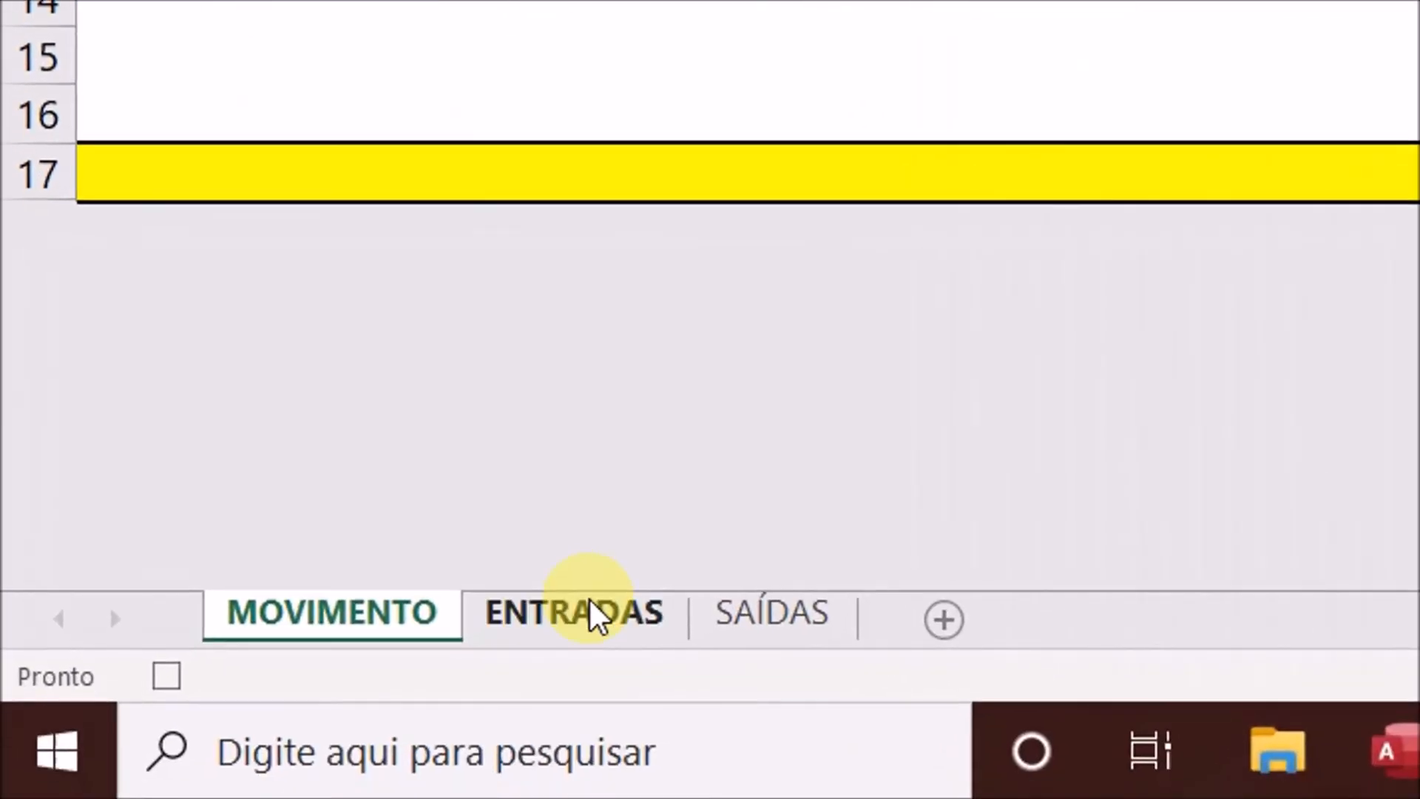
pyautogui.click(592, 614)
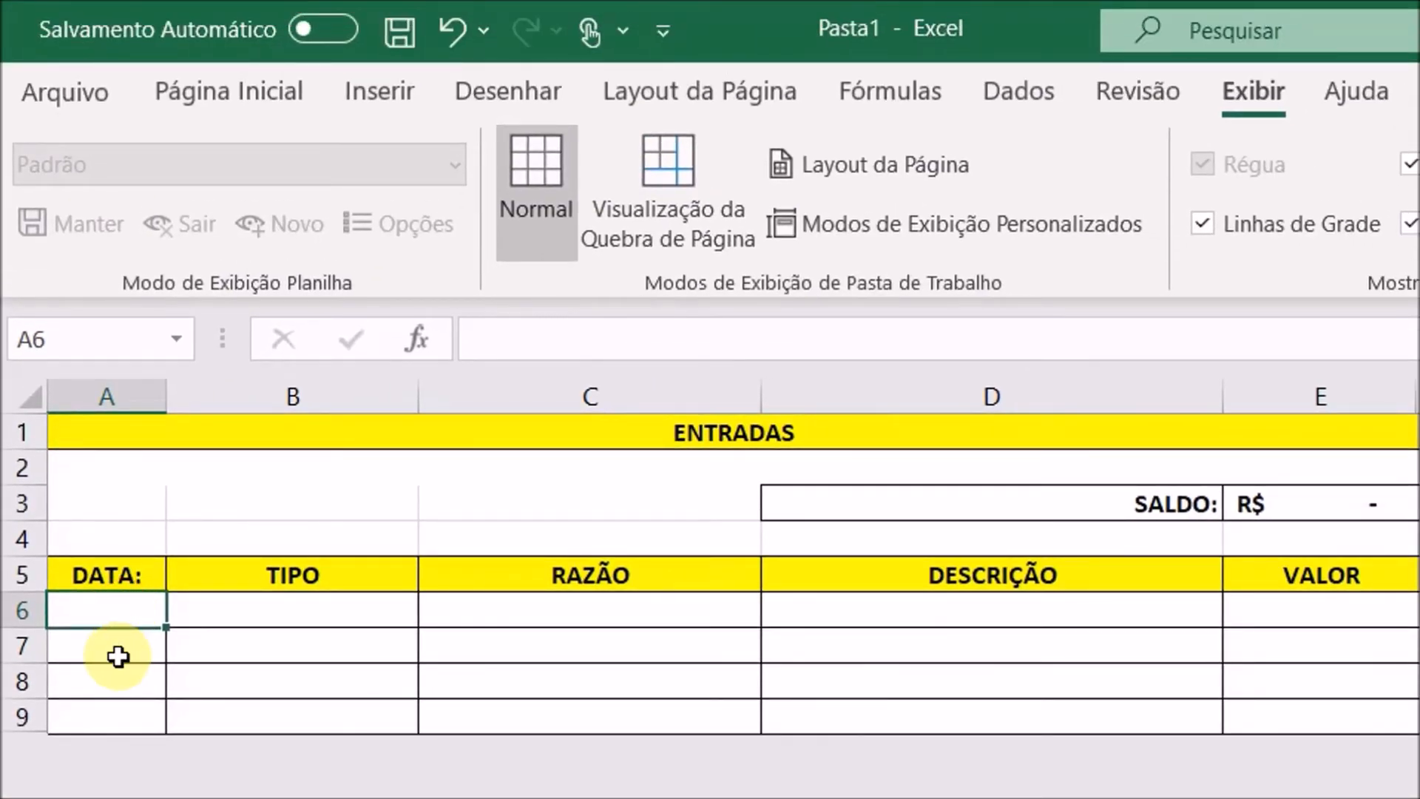
pyautogui.click(117, 655)
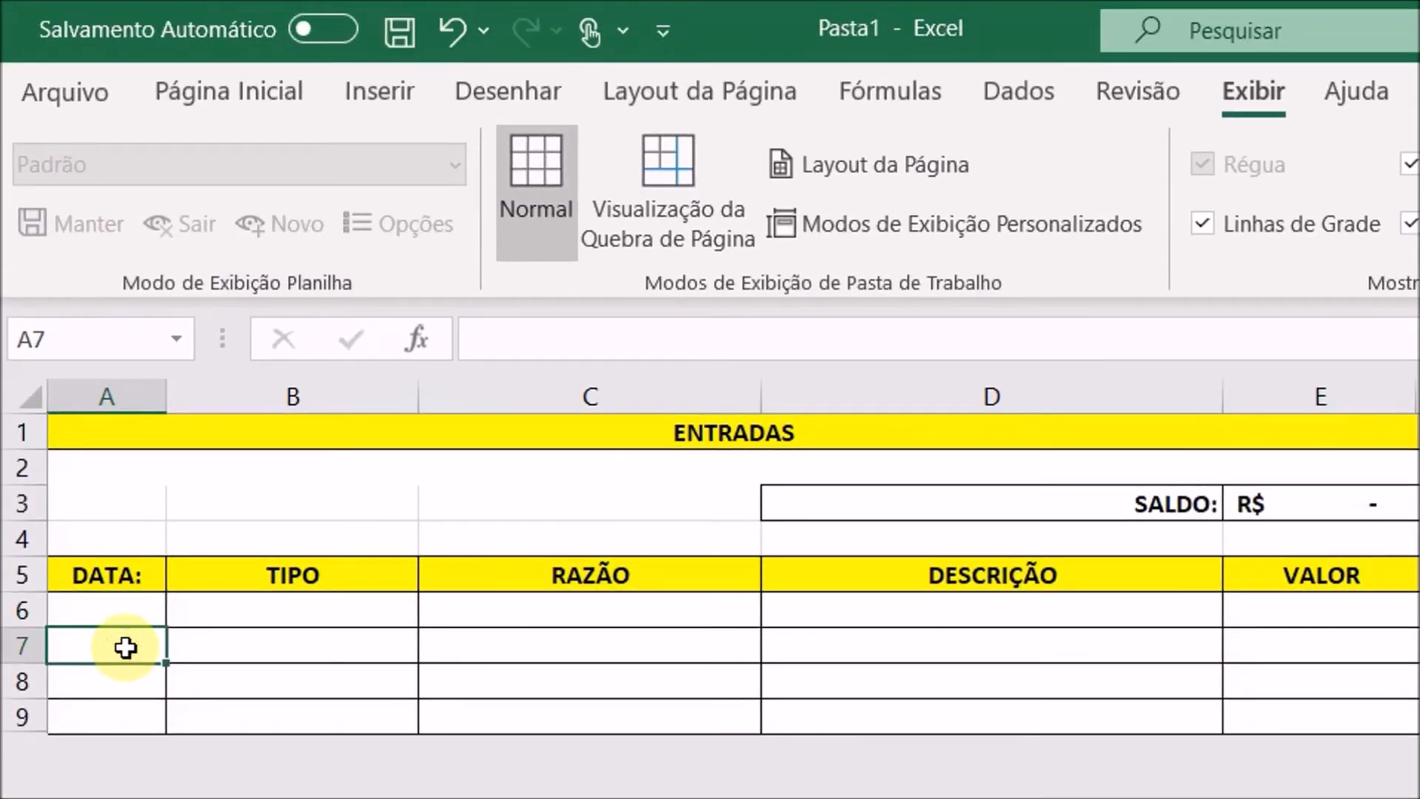
pyautogui.rightClick(127, 648)
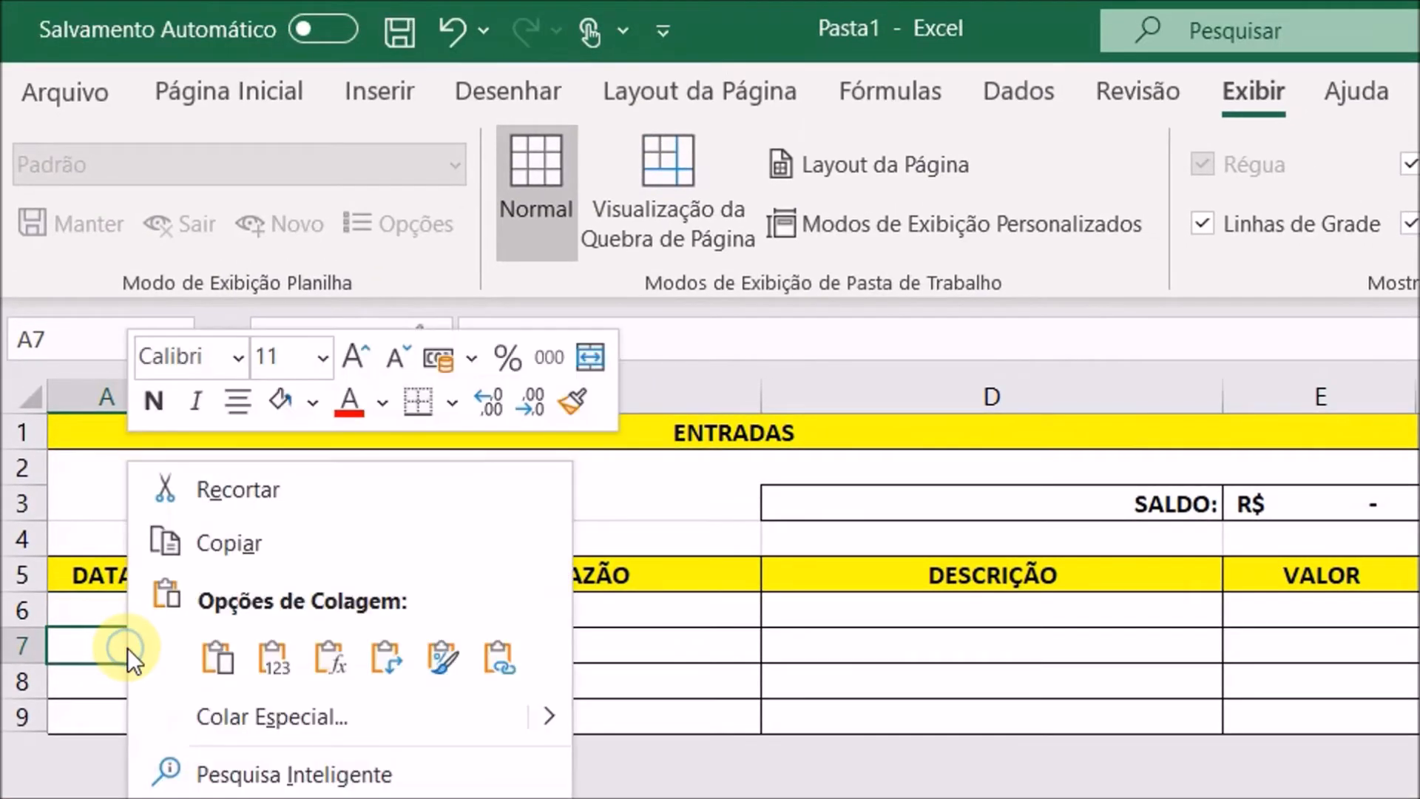
pyautogui.click(215, 660)
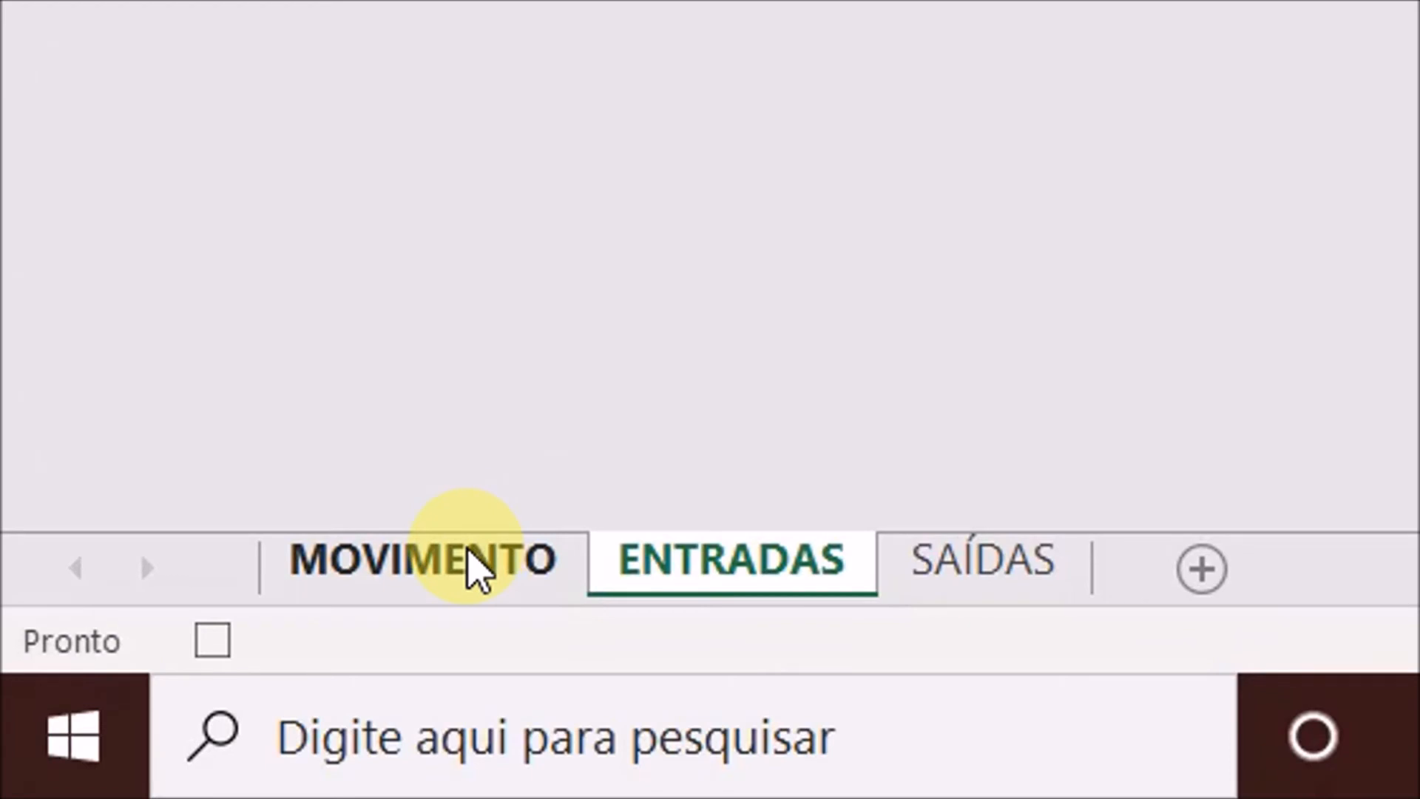
# Copy the Tipo input cell C5 from the MOVIMENTO sheet and paste it into B7 on the ENTRADAS sheet
pyautogui.click(469, 558)
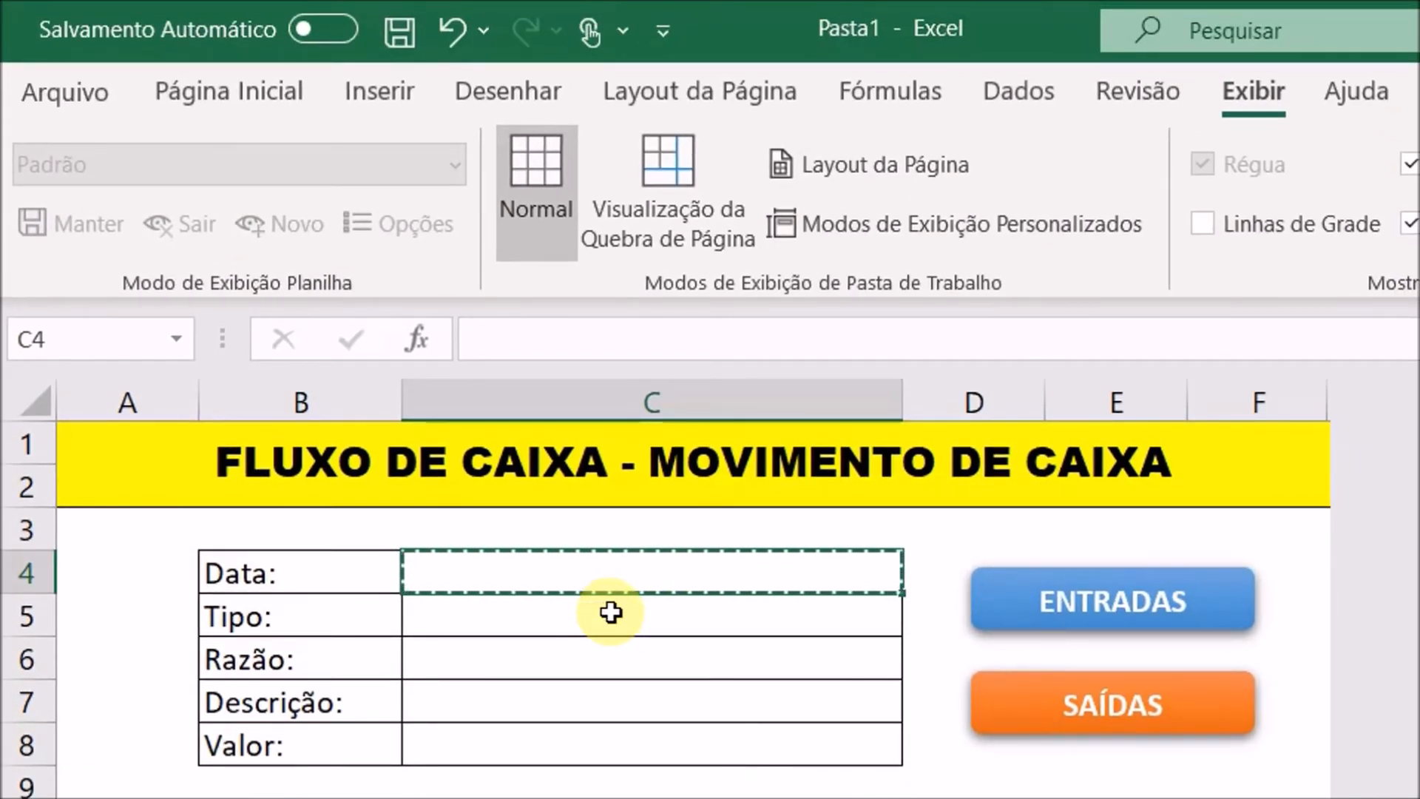
pyautogui.click(611, 613)
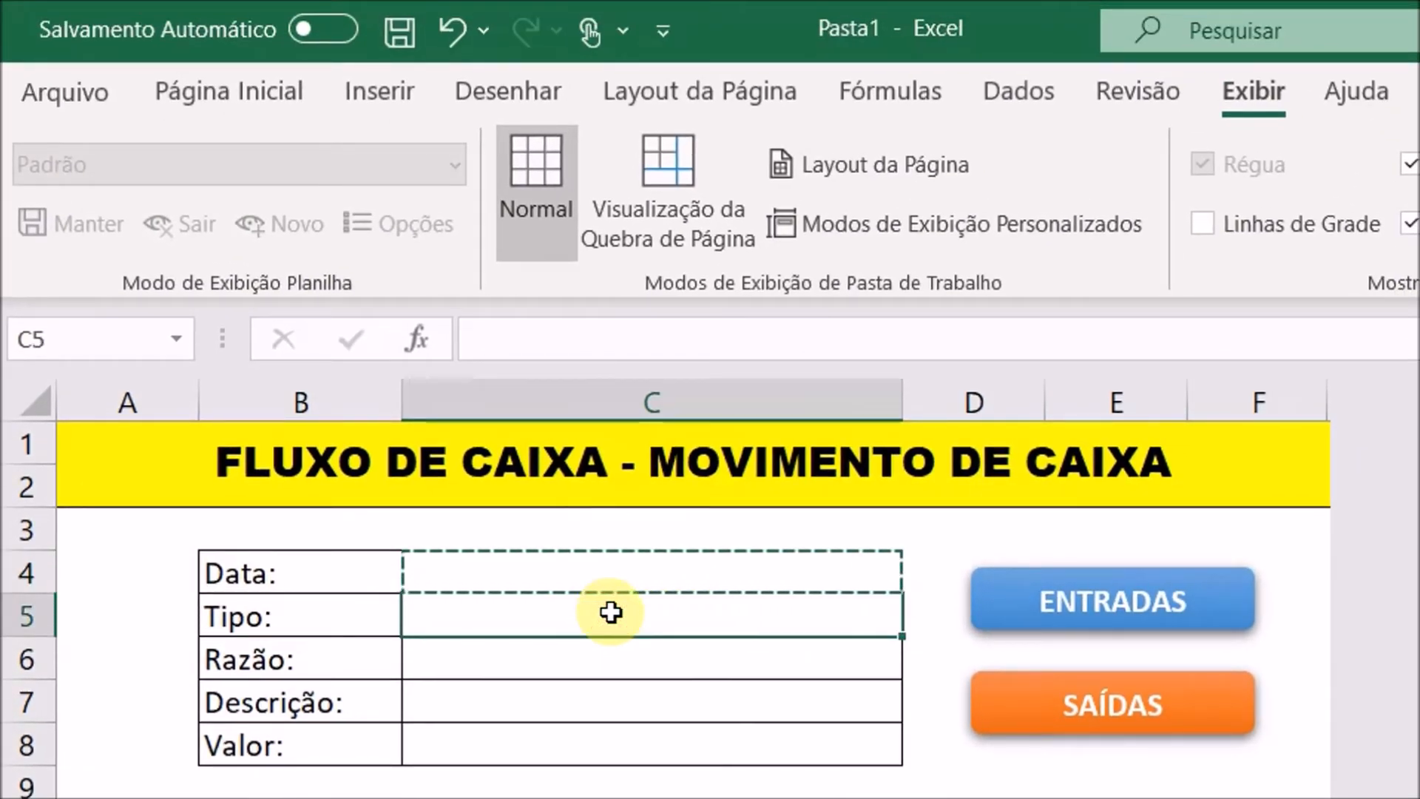
pyautogui.rightClick(611, 613)
pyautogui.click(725, 544)
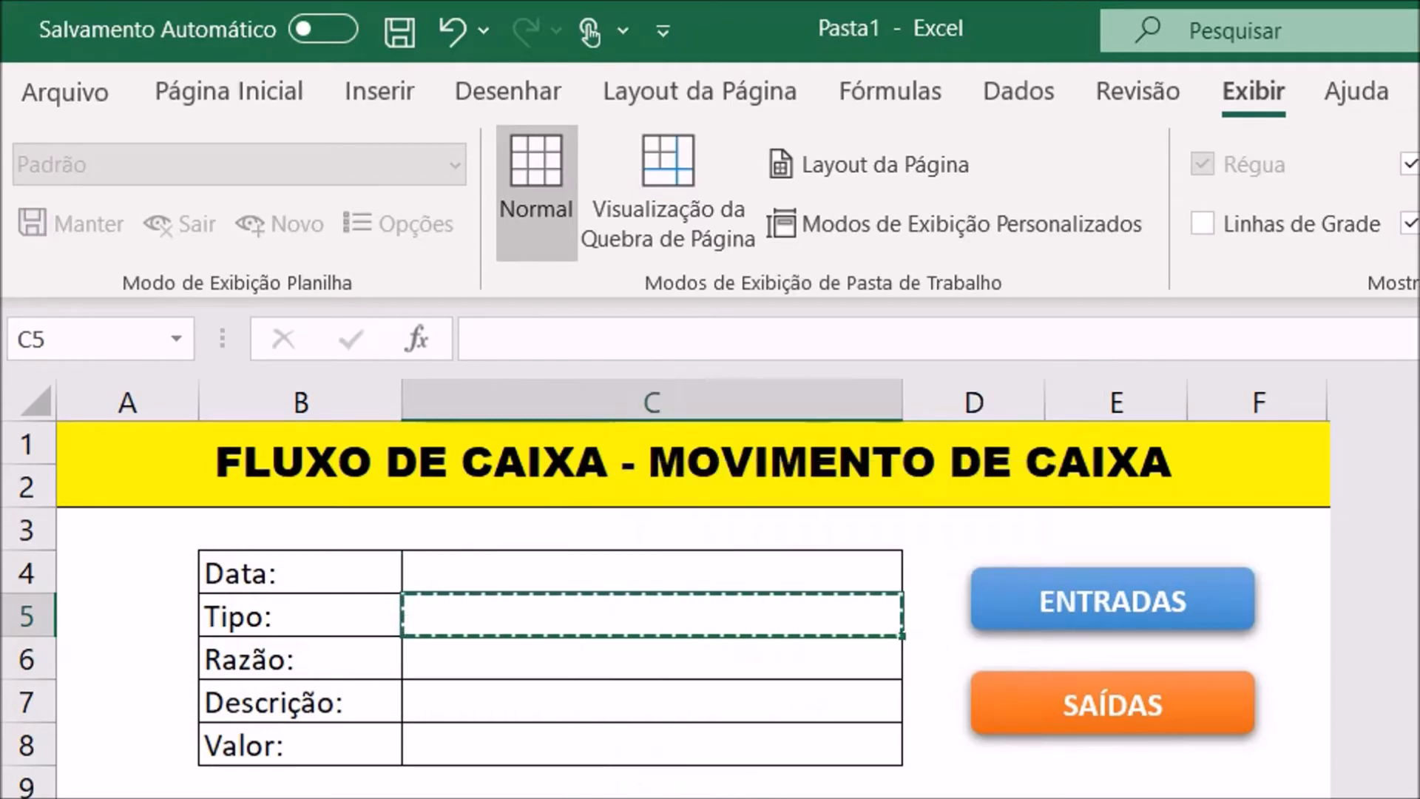
pyautogui.hotkey('ctrl', 'pagedown')
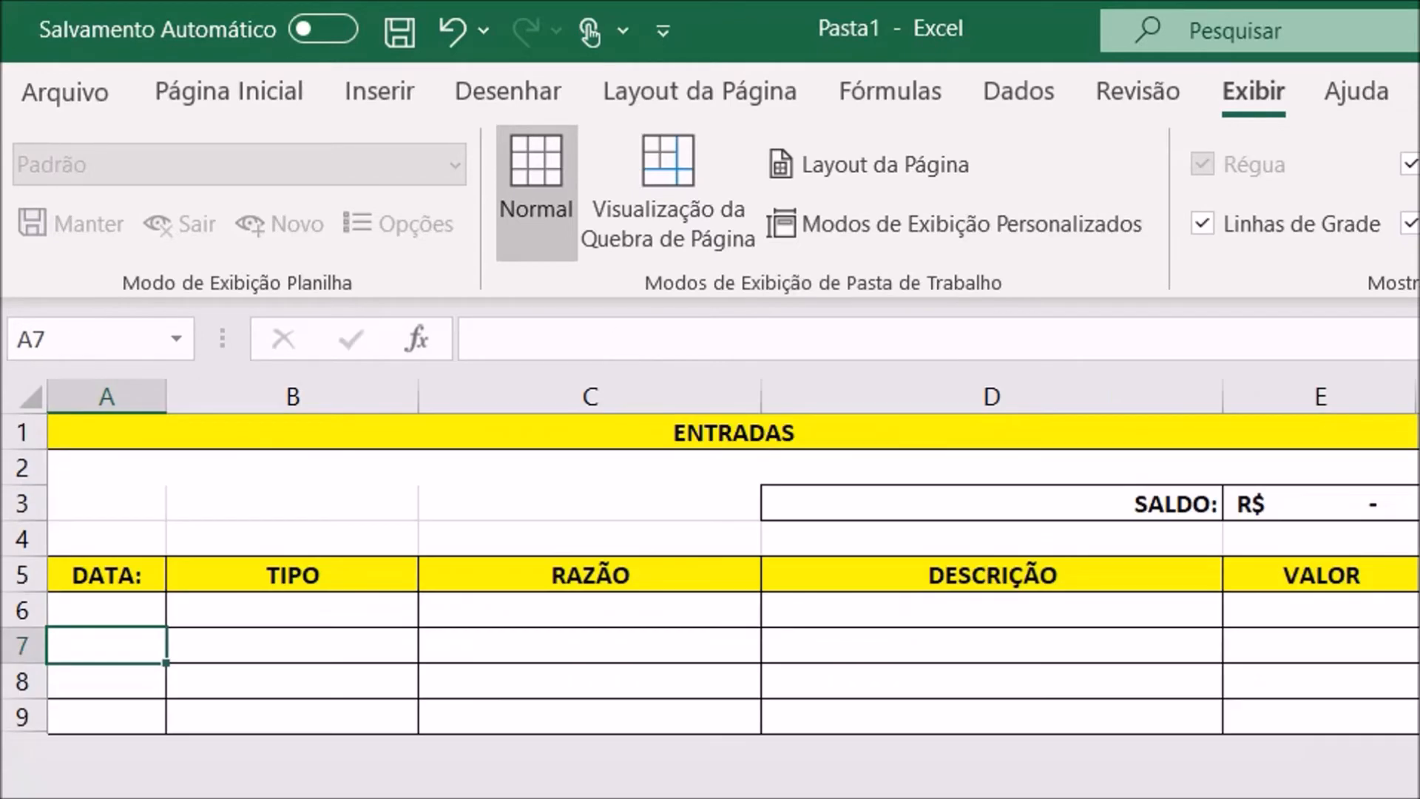
pyautogui.click(312, 645)
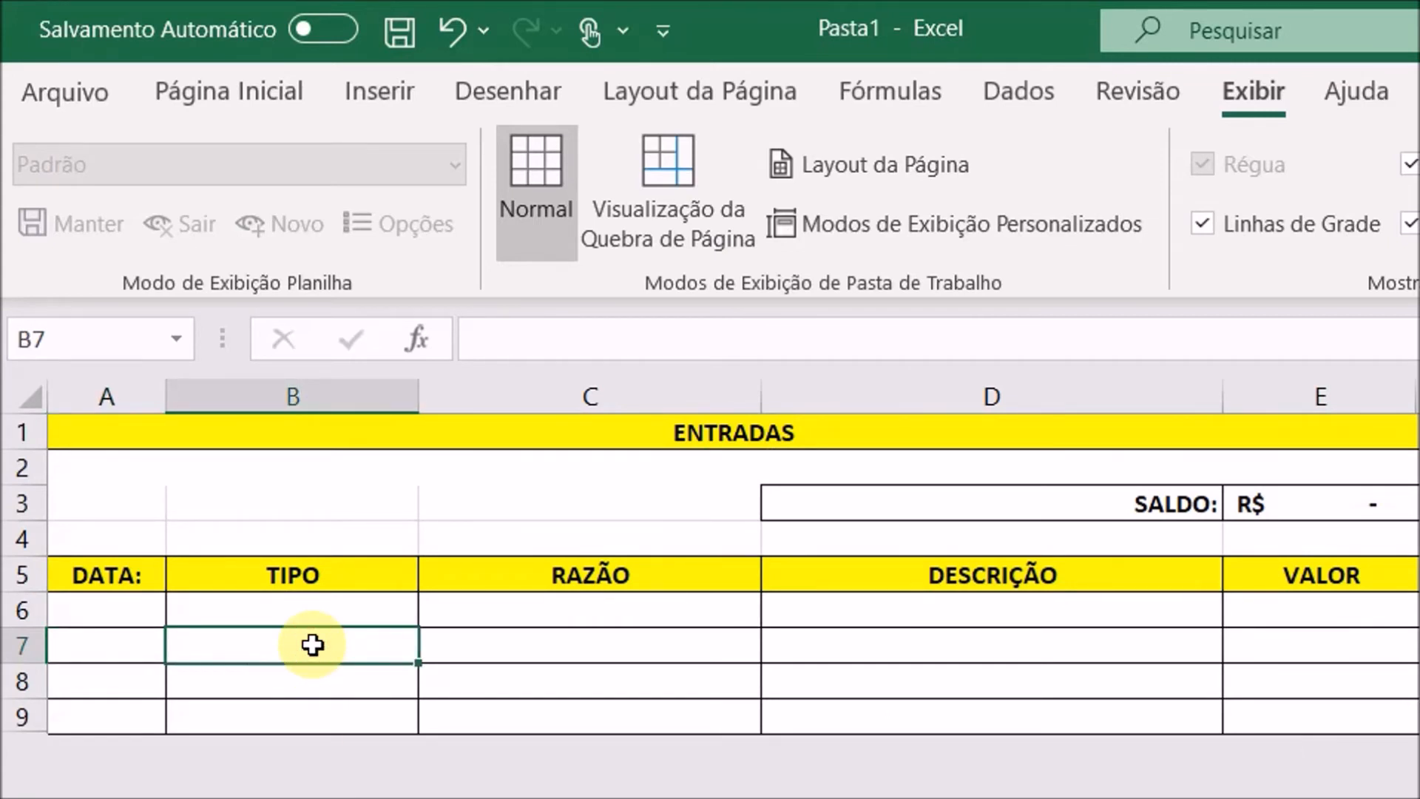
pyautogui.rightClick(312, 644)
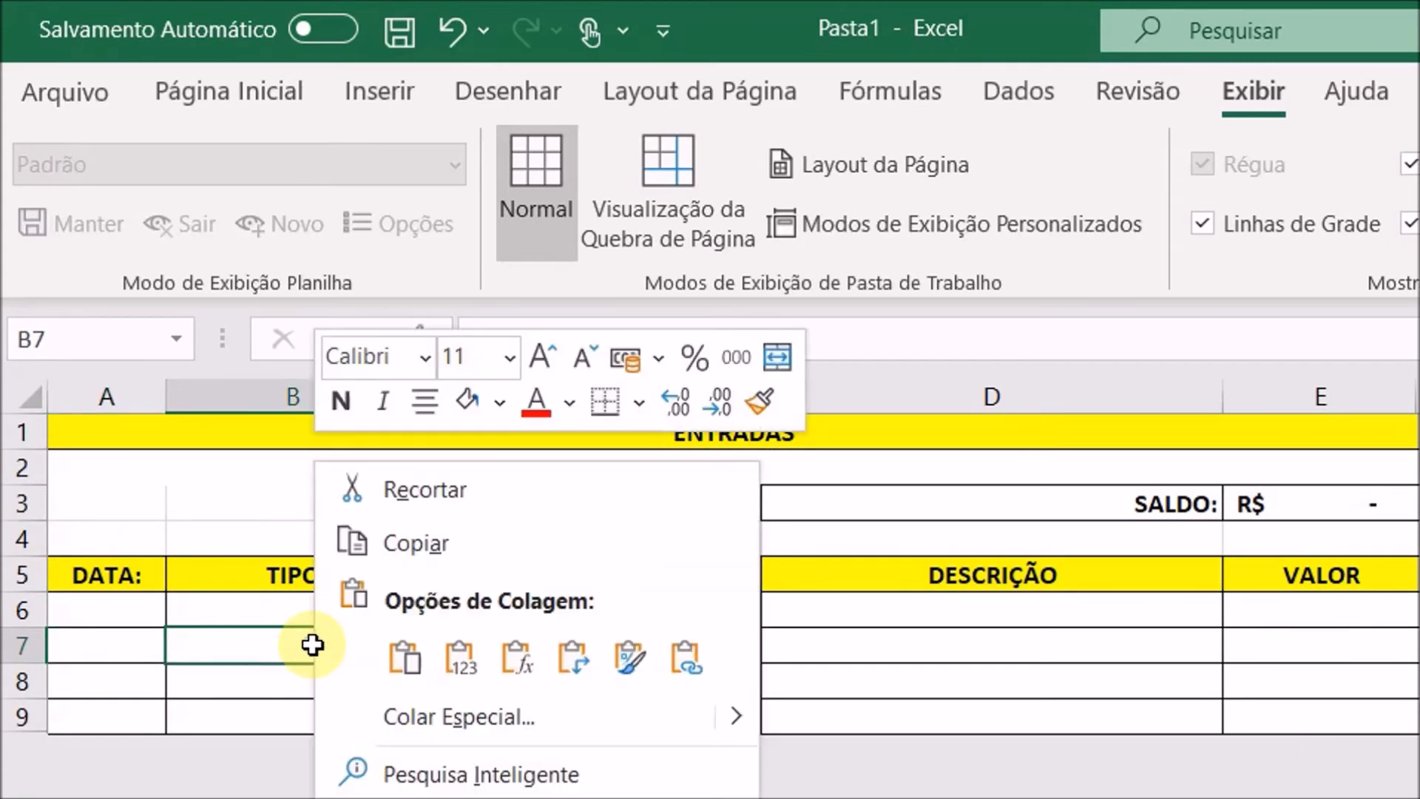
pyautogui.click(397, 648)
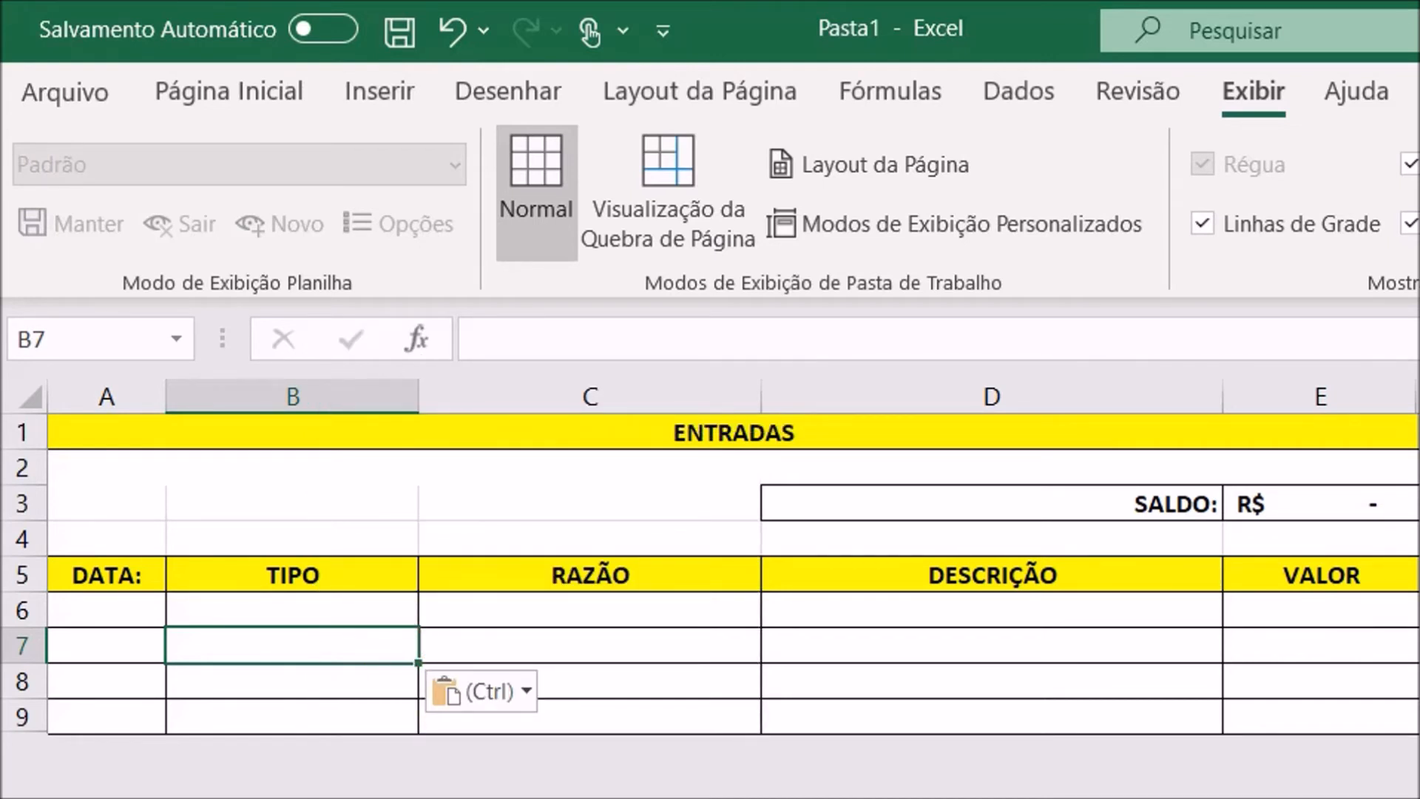
# Copy the Razão input cell C6 from the MOVIMENTO sheet and paste it into C7 on the ENTRADAS sheet
pyautogui.hotkey('ctrl', 'pageup')
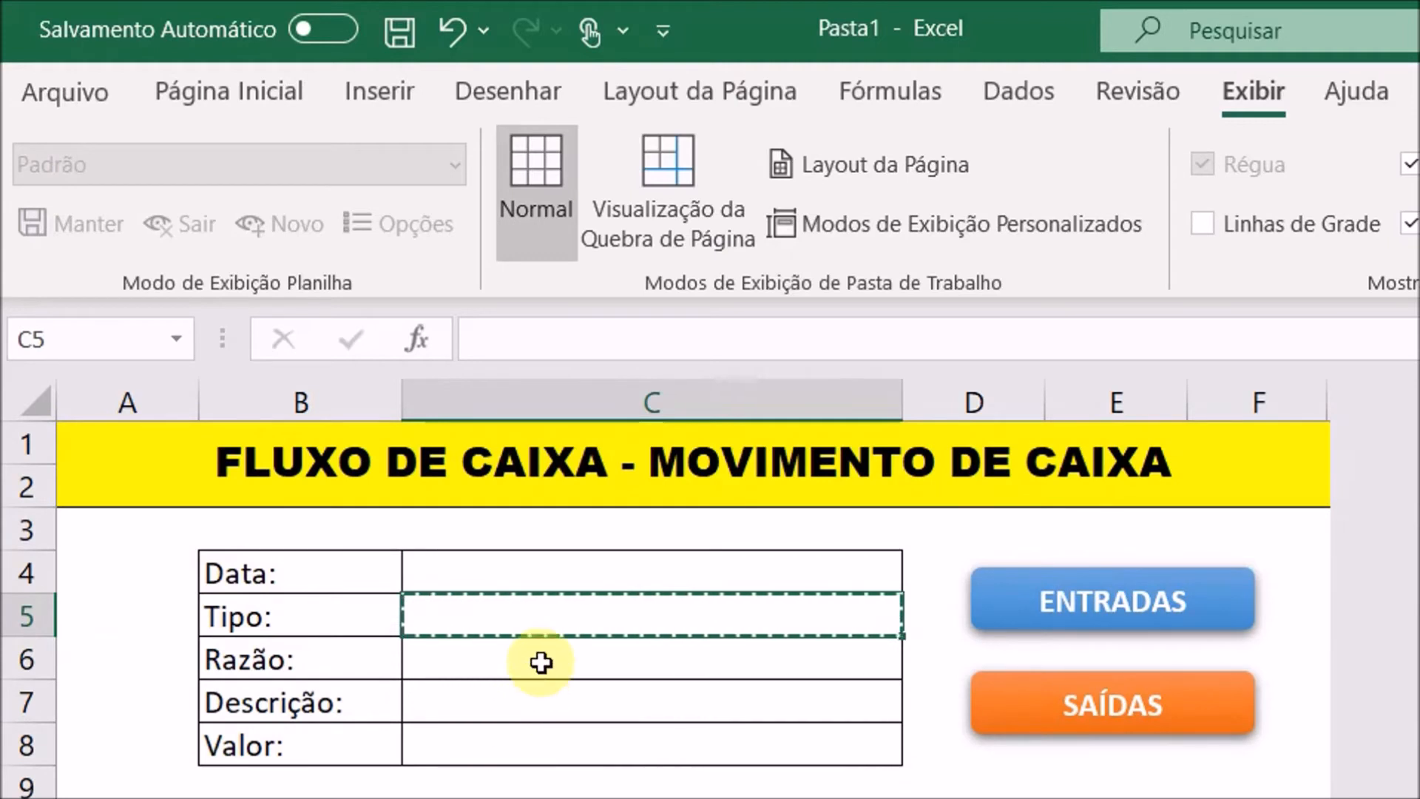
pyautogui.click(540, 661)
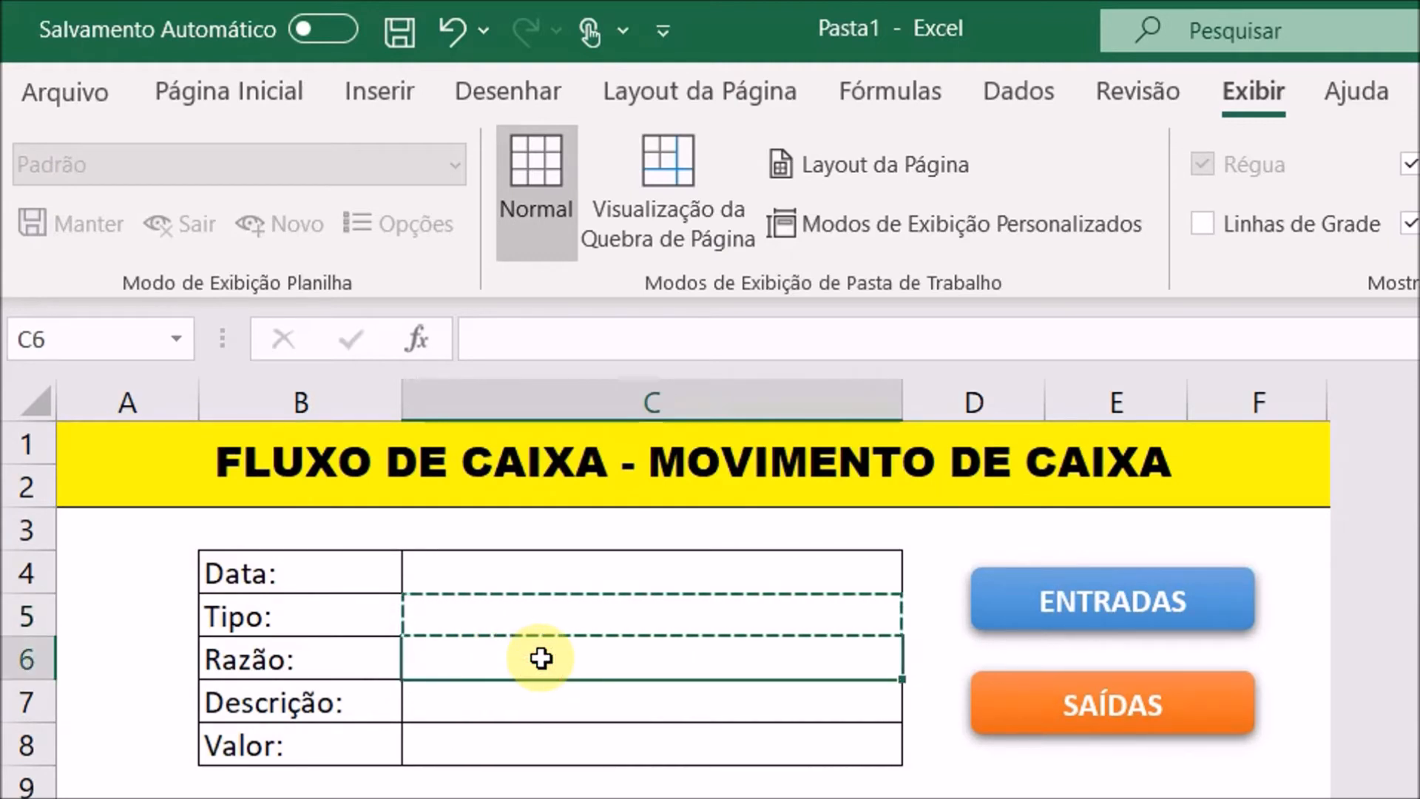
pyautogui.rightClick(540, 658)
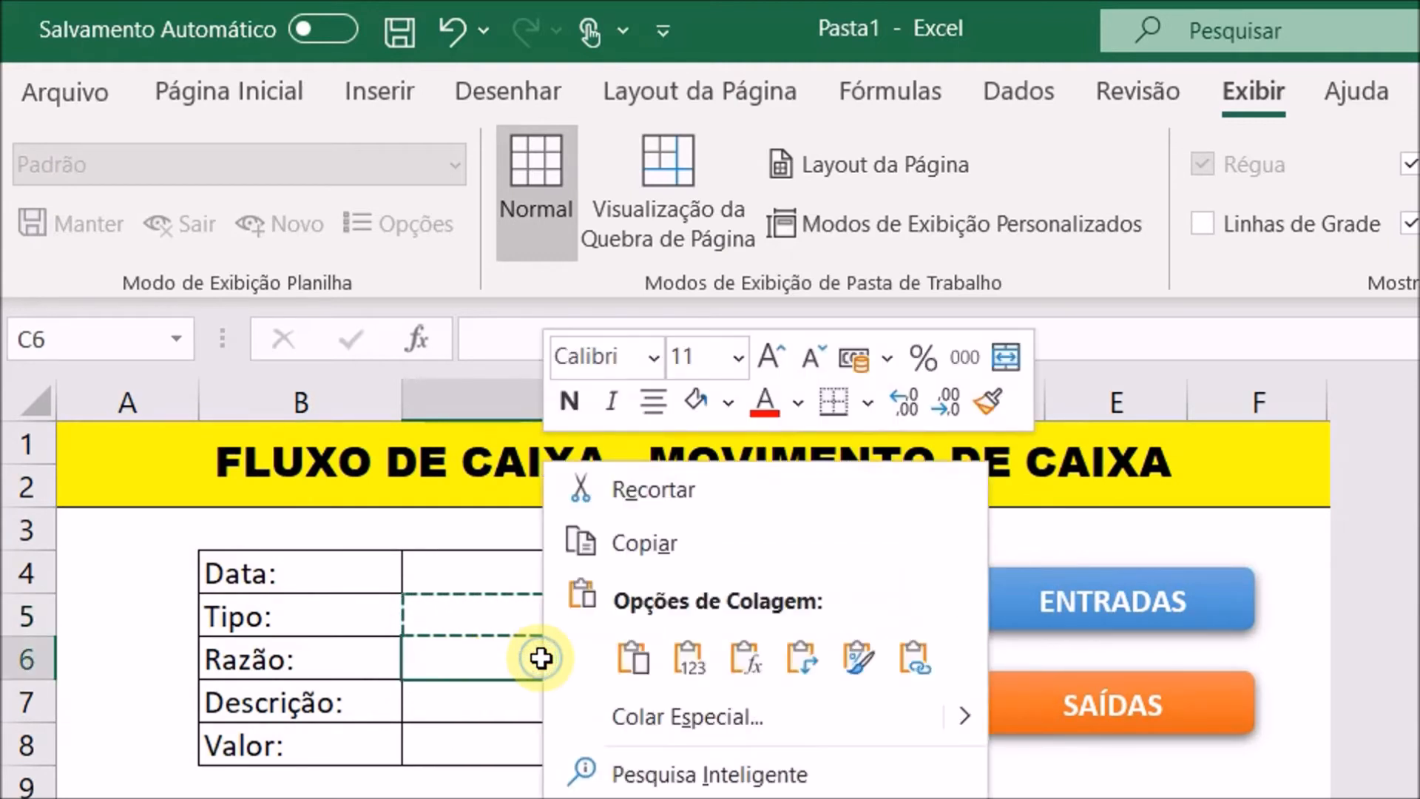
pyautogui.click(638, 553)
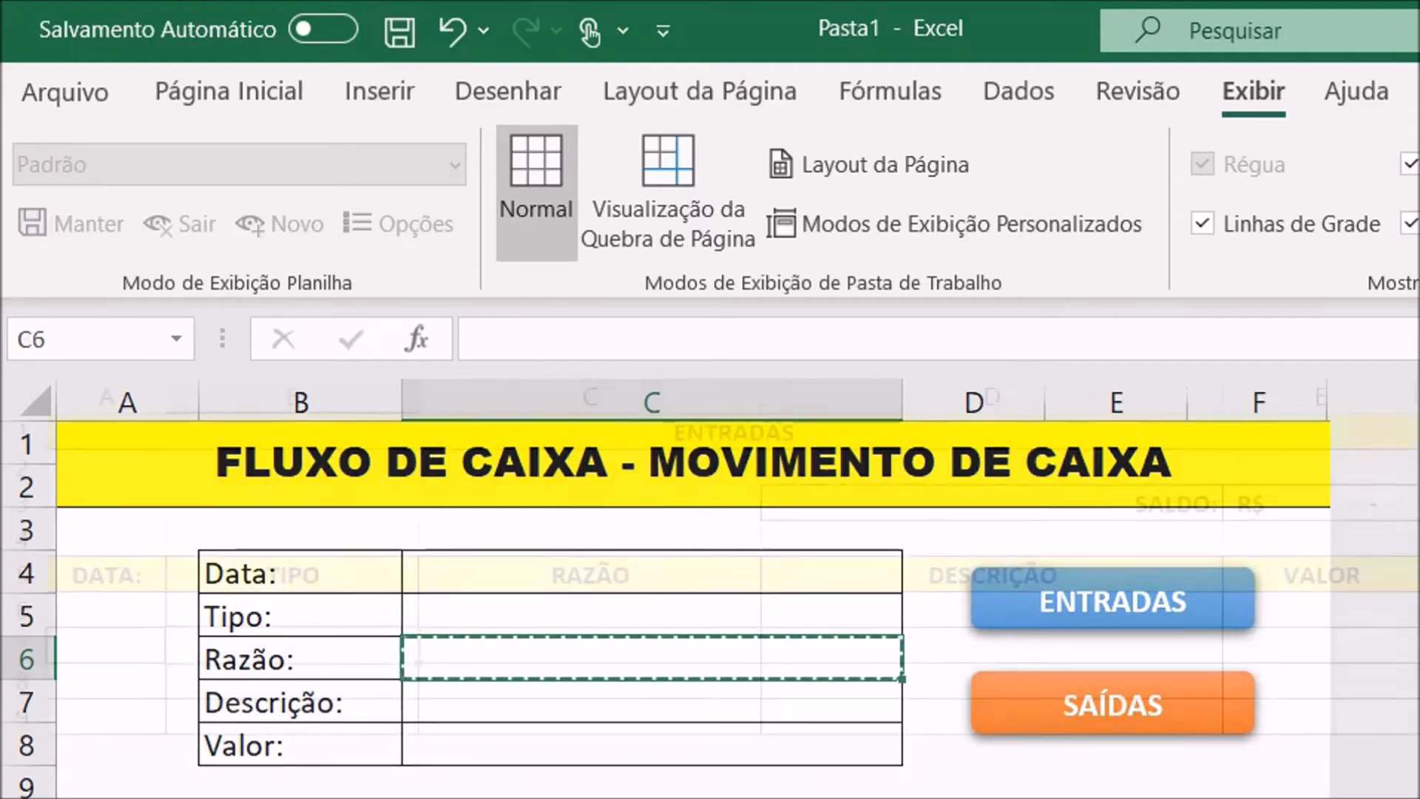
pyautogui.hotkey('ctrl', 'pagedown')
pyautogui.click(564, 649)
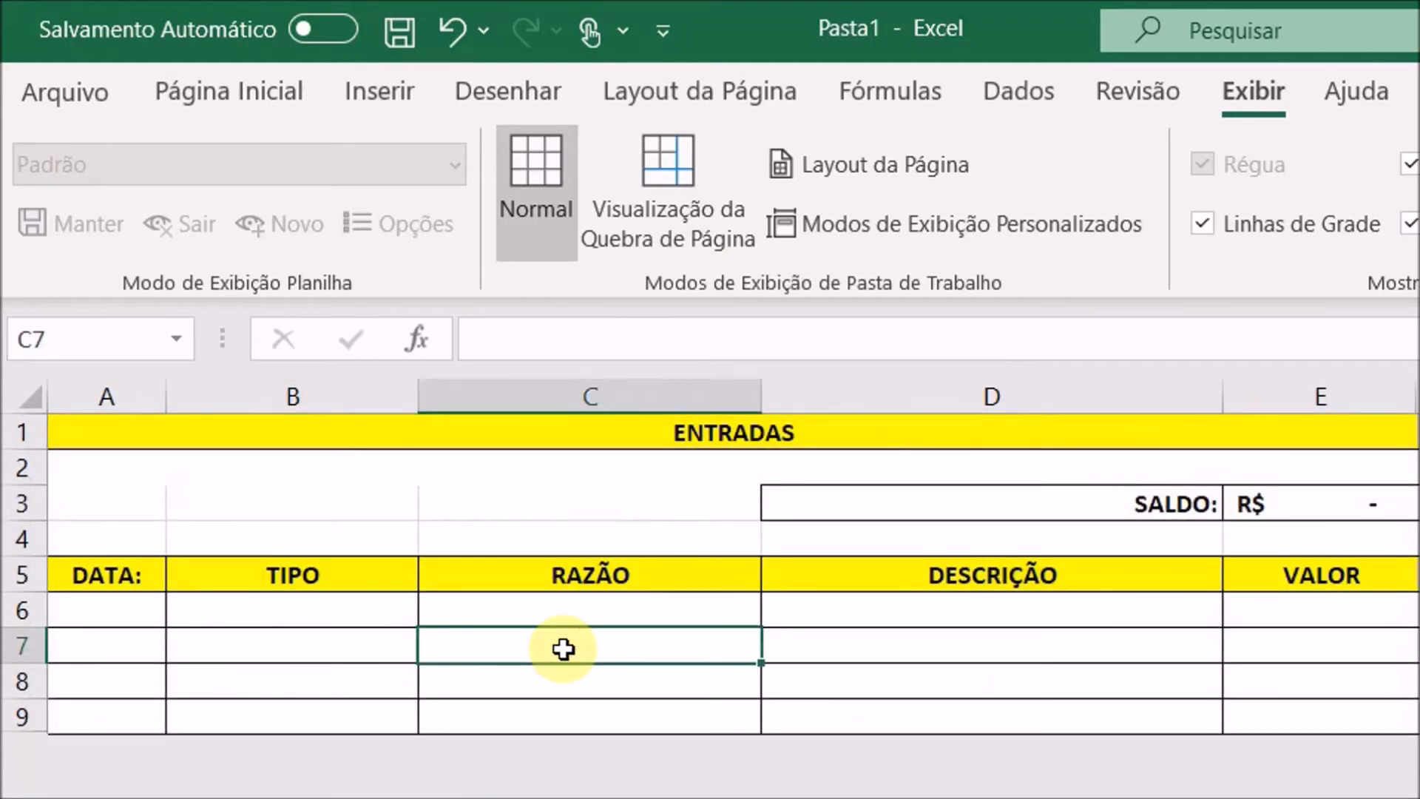
pyautogui.rightClick(564, 650)
pyautogui.click(642, 659)
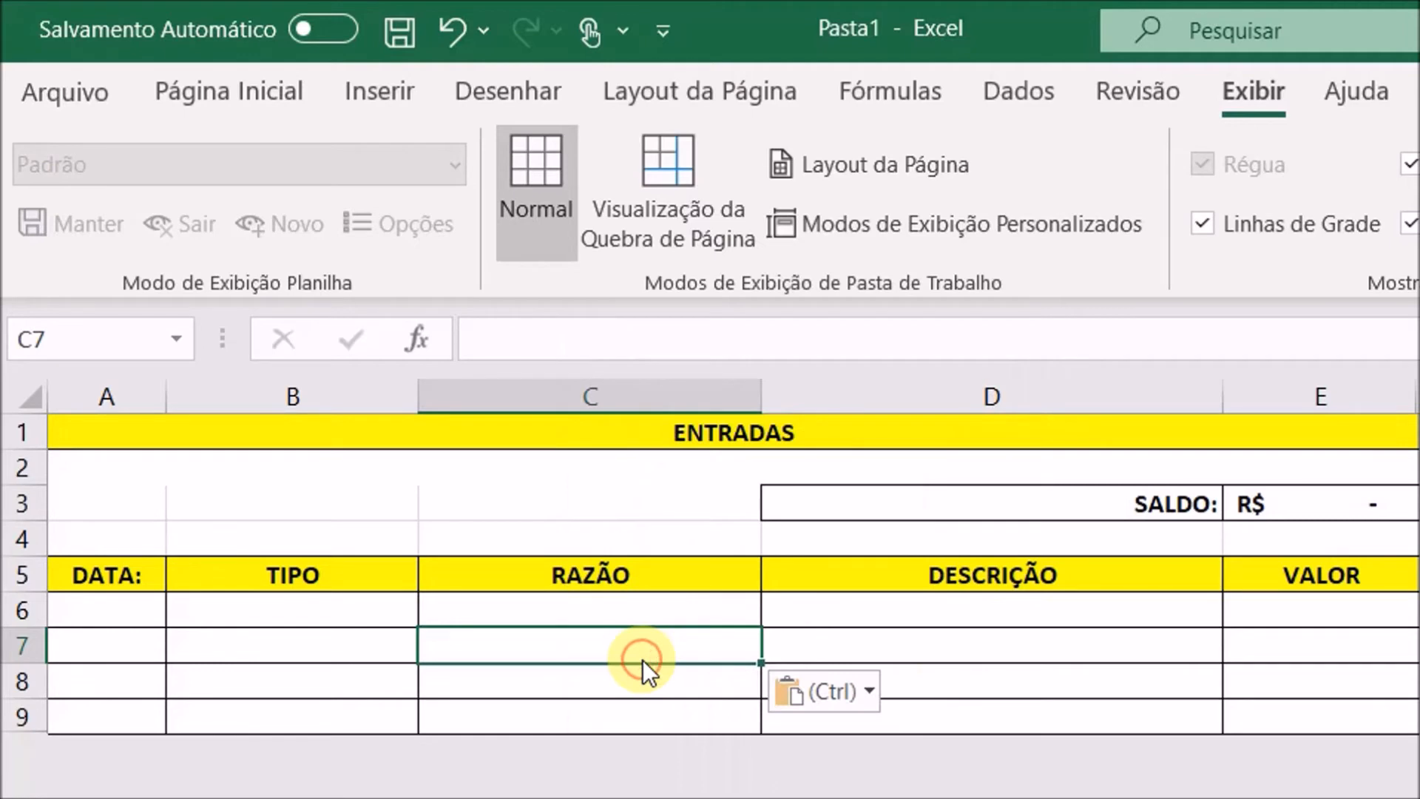
# Copy the Descrição input cell C7 from the MOVIMENTO sheet and paste it into D7 on the ENTRADAS sheet
pyautogui.hotkey('ctrl', 'pageup')
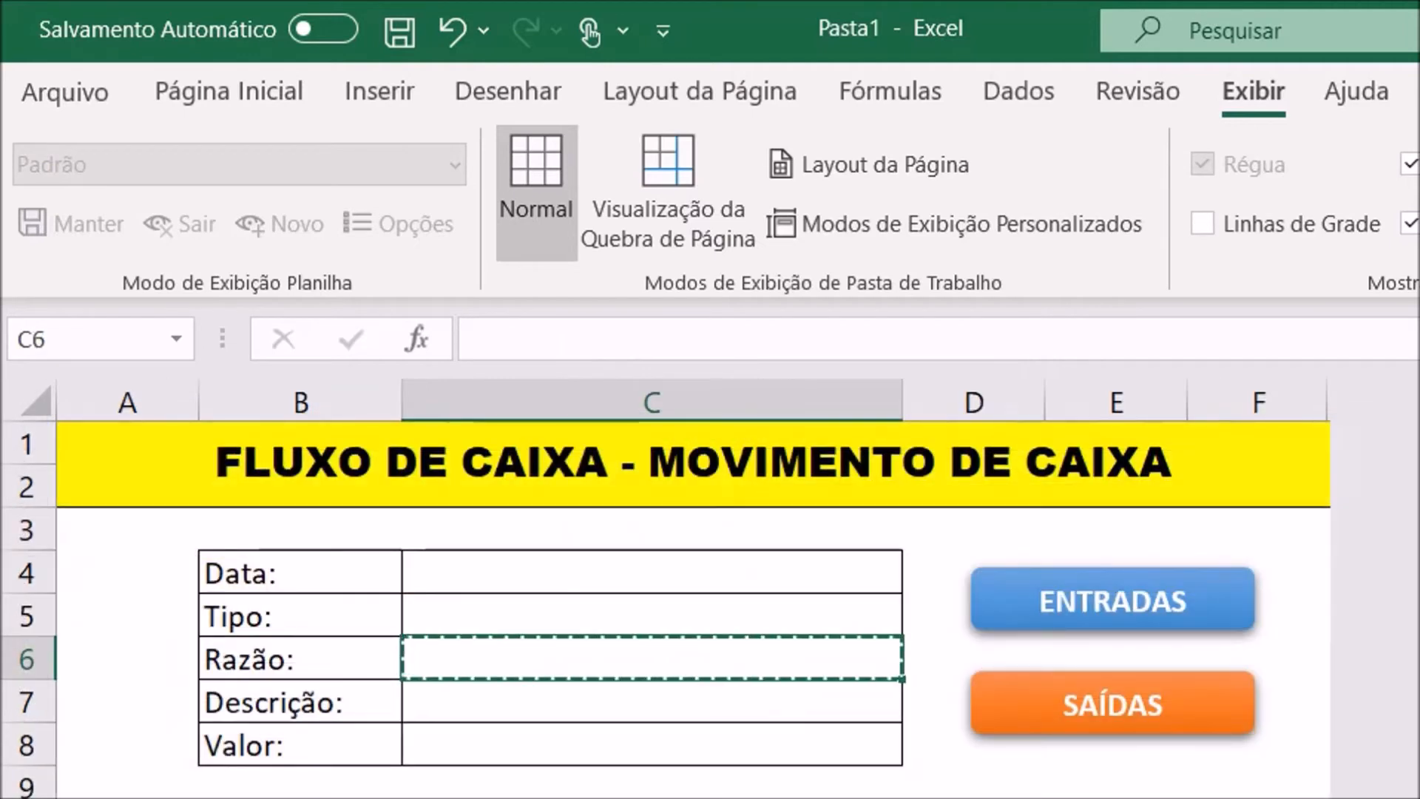
pyautogui.click(526, 709)
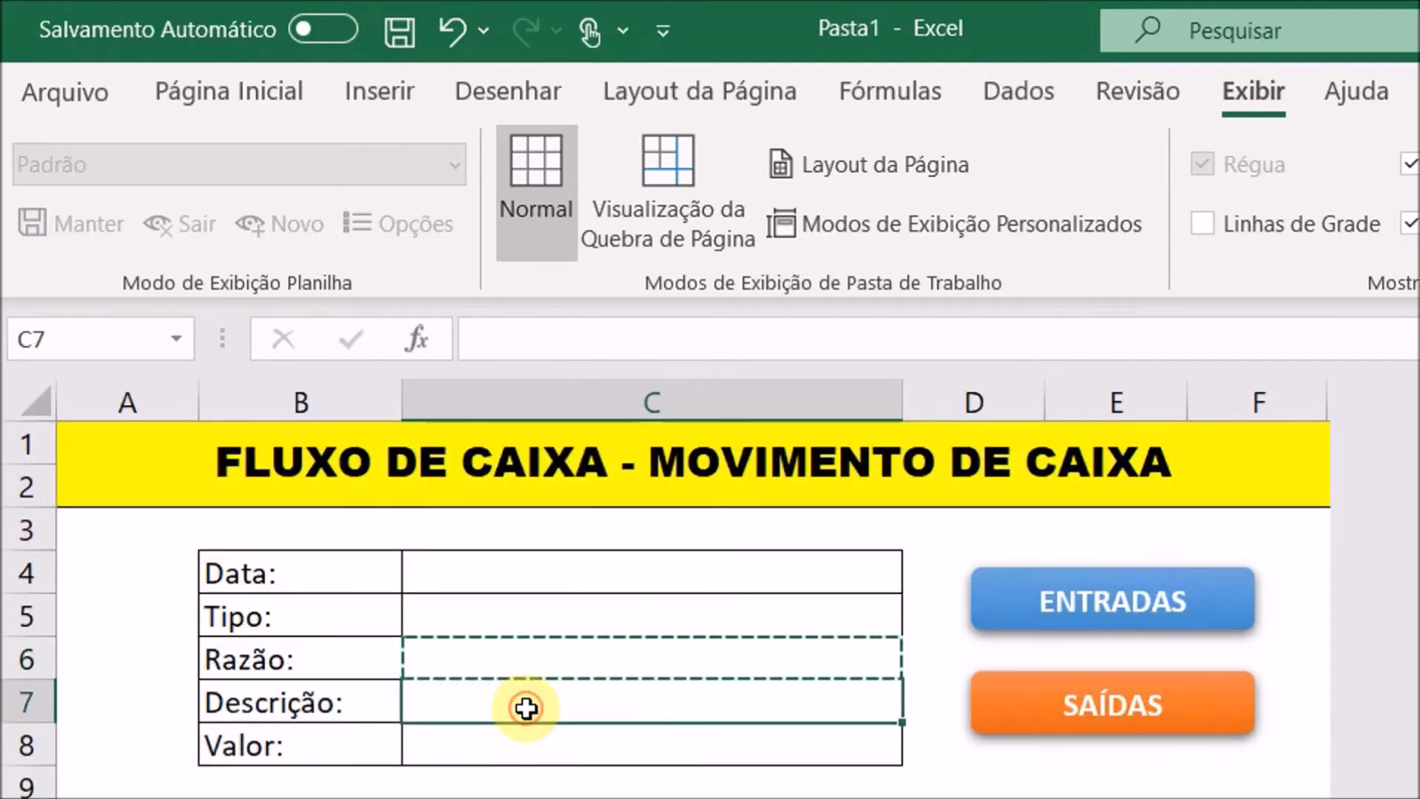
pyautogui.rightClick(524, 706)
pyautogui.click(626, 544)
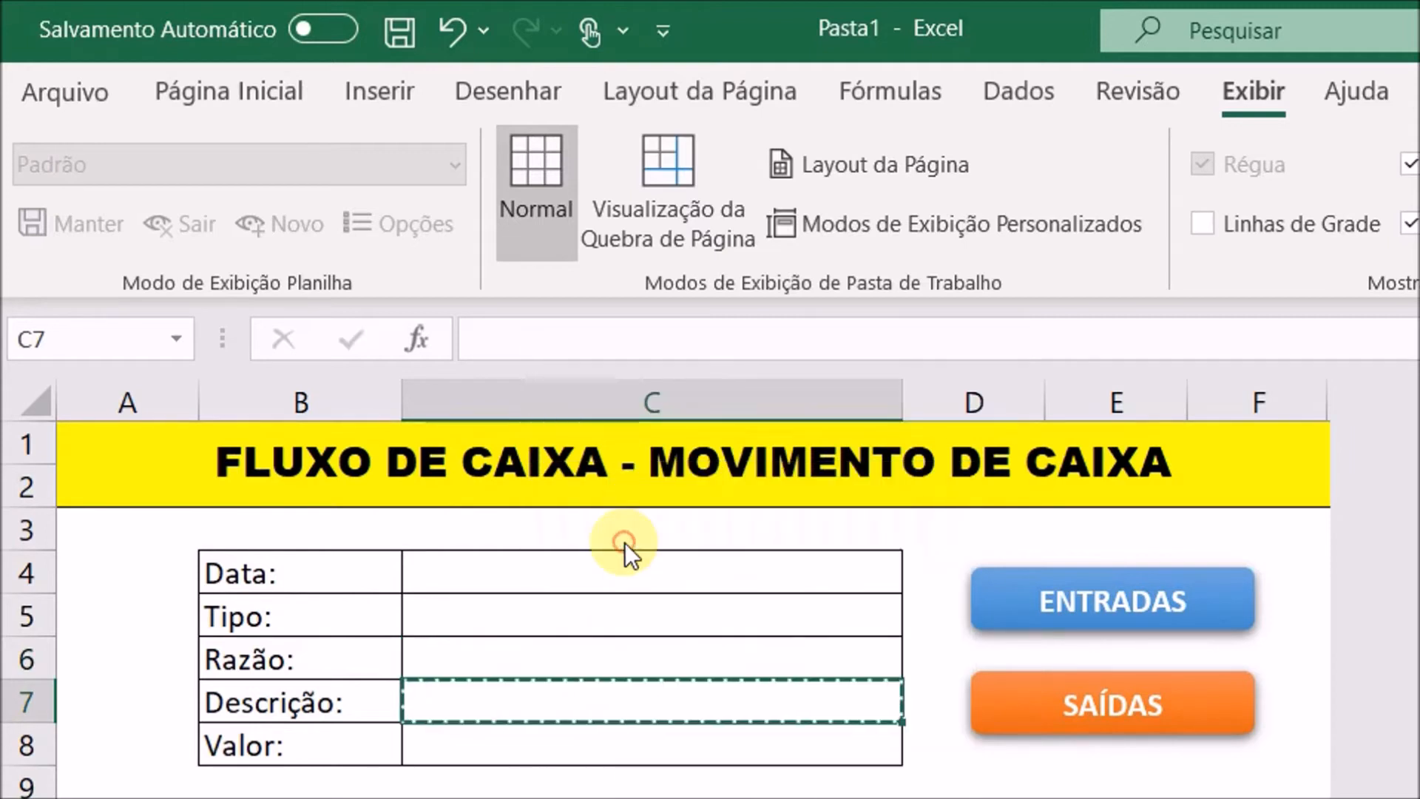
pyautogui.hotkey('ctrl', 'pagedown')
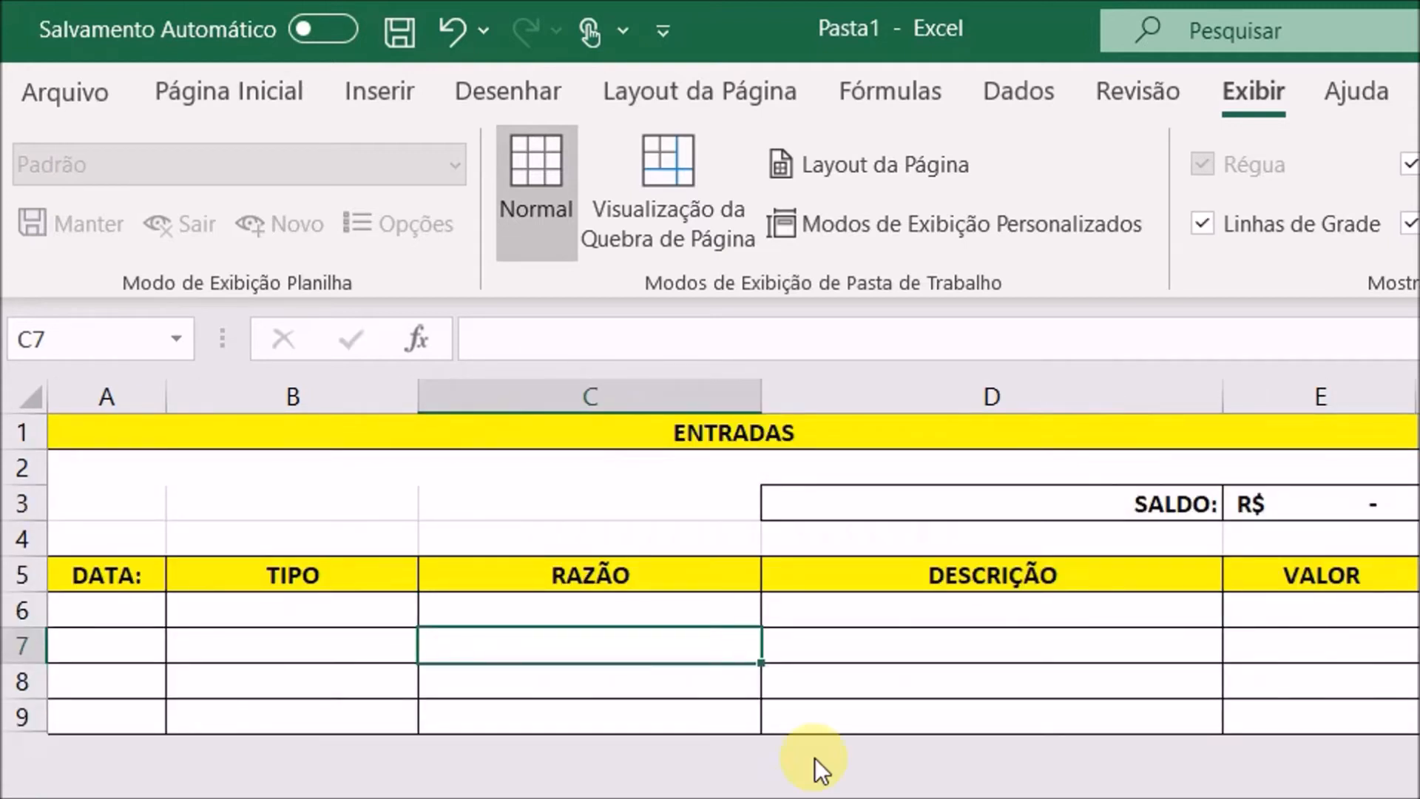
pyautogui.click(881, 647)
pyautogui.rightClick(881, 647)
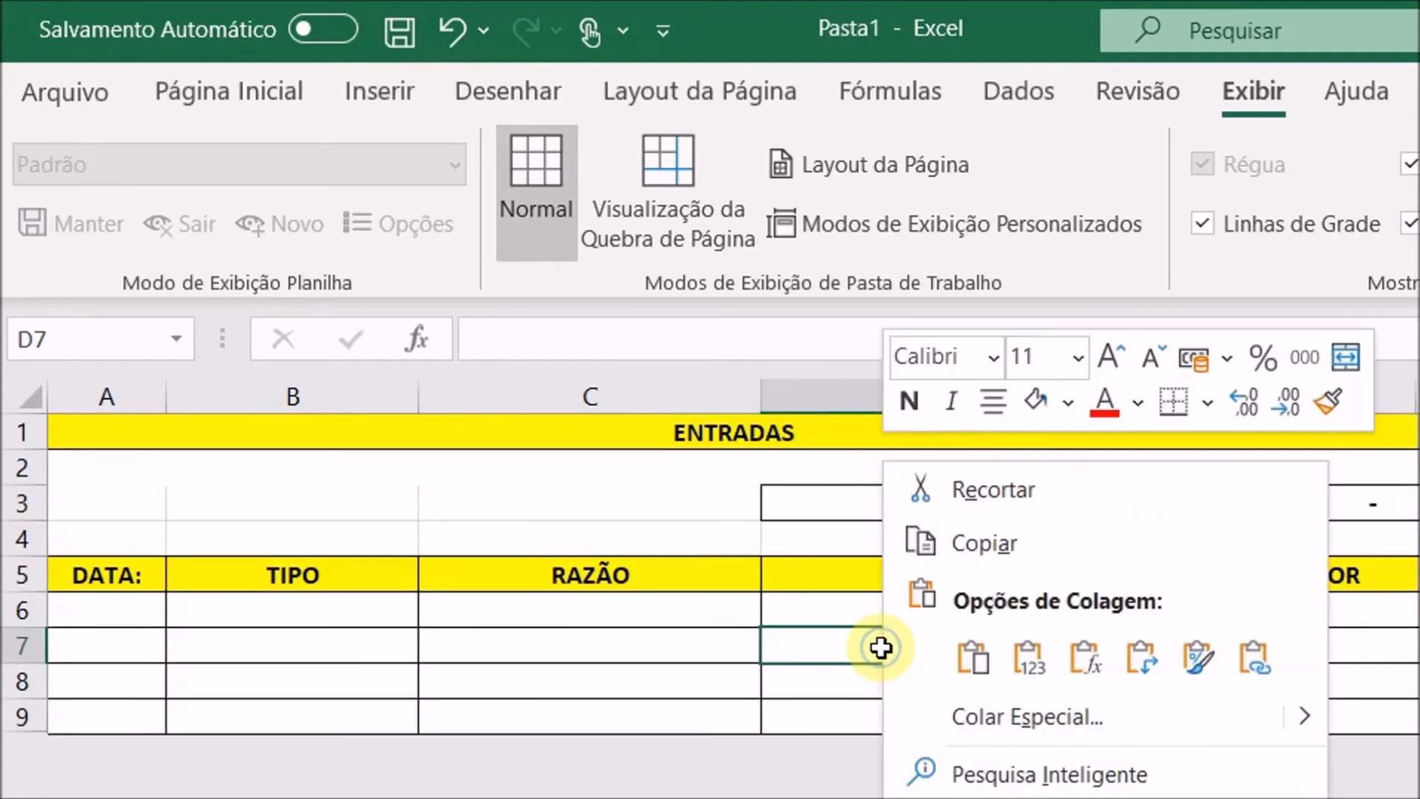
pyautogui.click(968, 656)
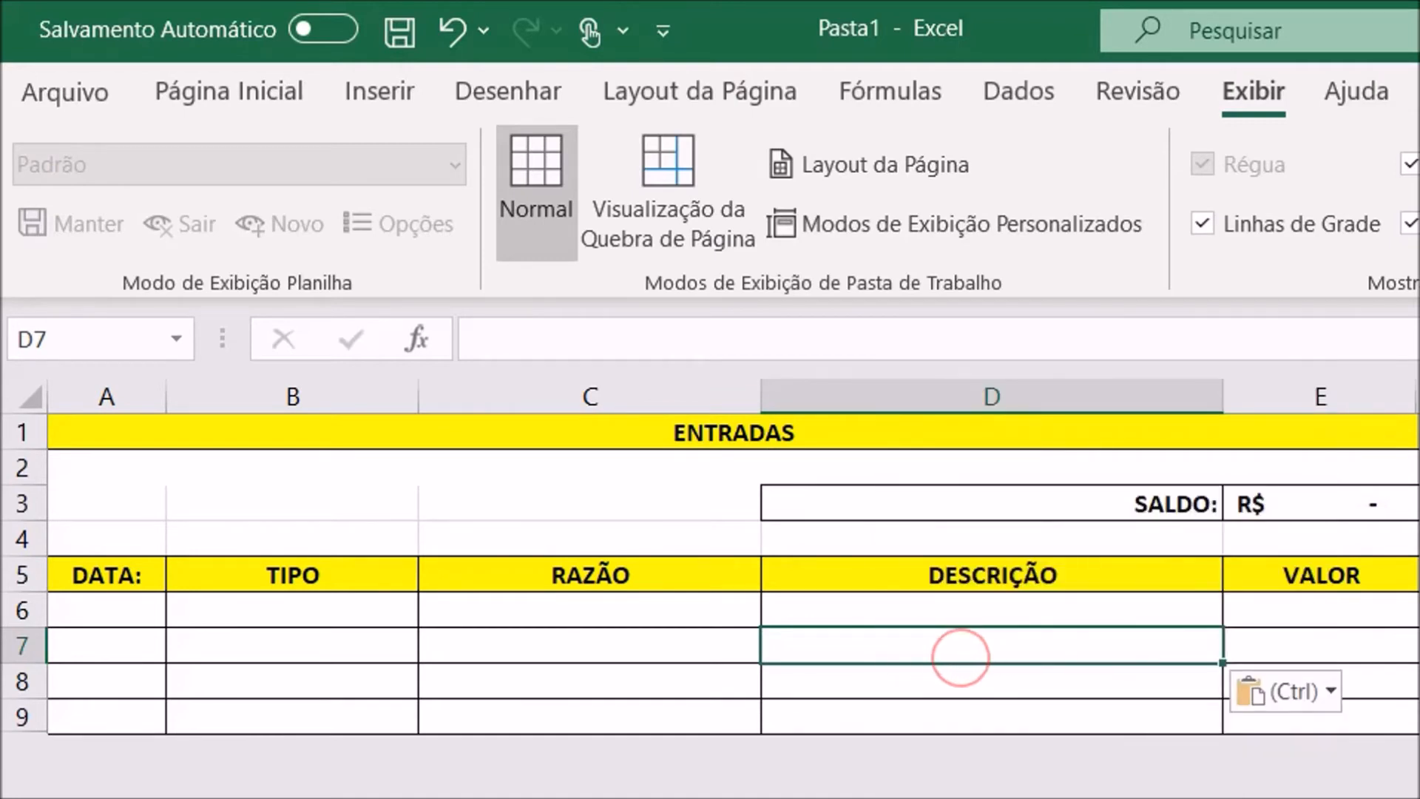
# Copy the Valor input cell C8 from the MOVIMENTO sheet and paste it into E7 on the ENTRADAS sheet
pyautogui.hotkey('ctrl', 'pageup')
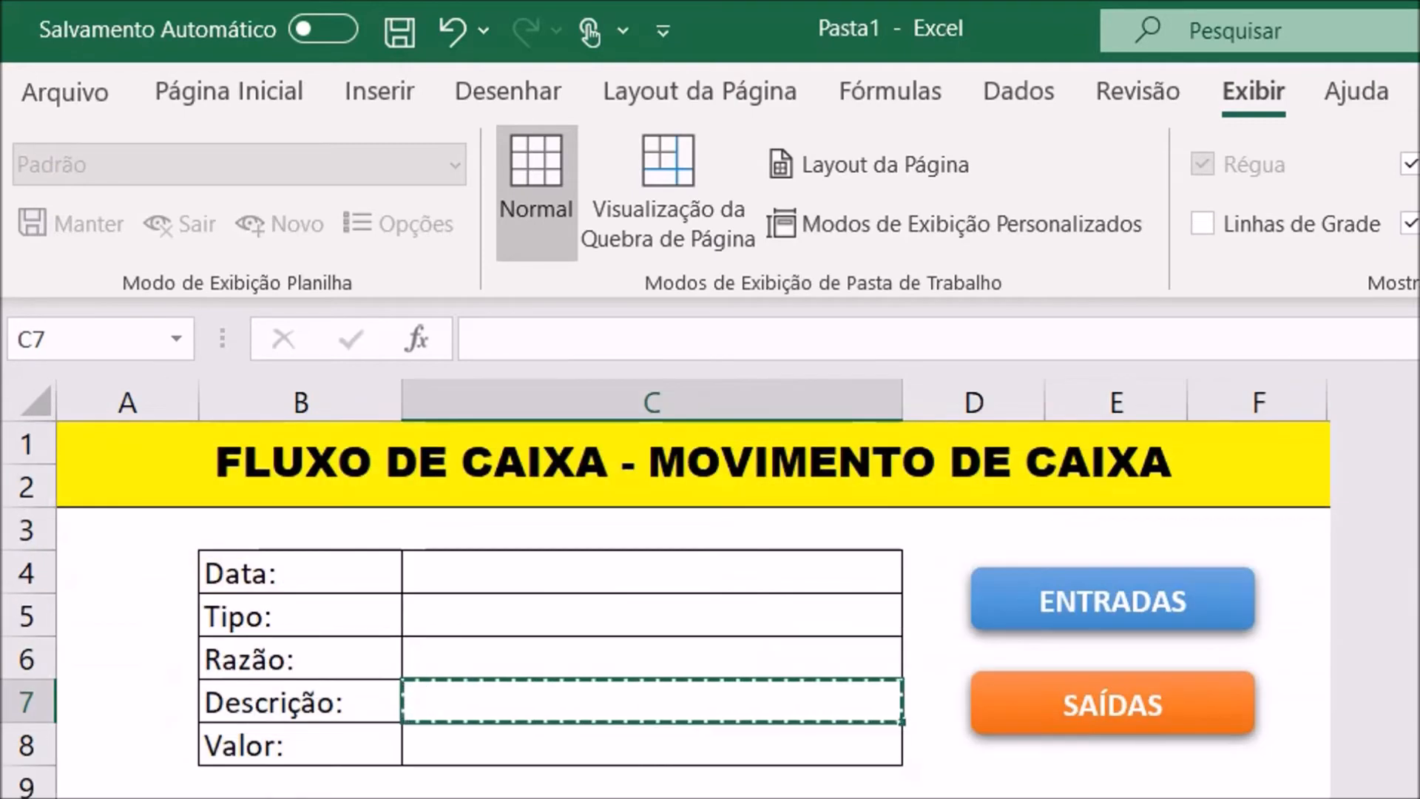
pyautogui.click(626, 745)
pyautogui.rightClick(626, 745)
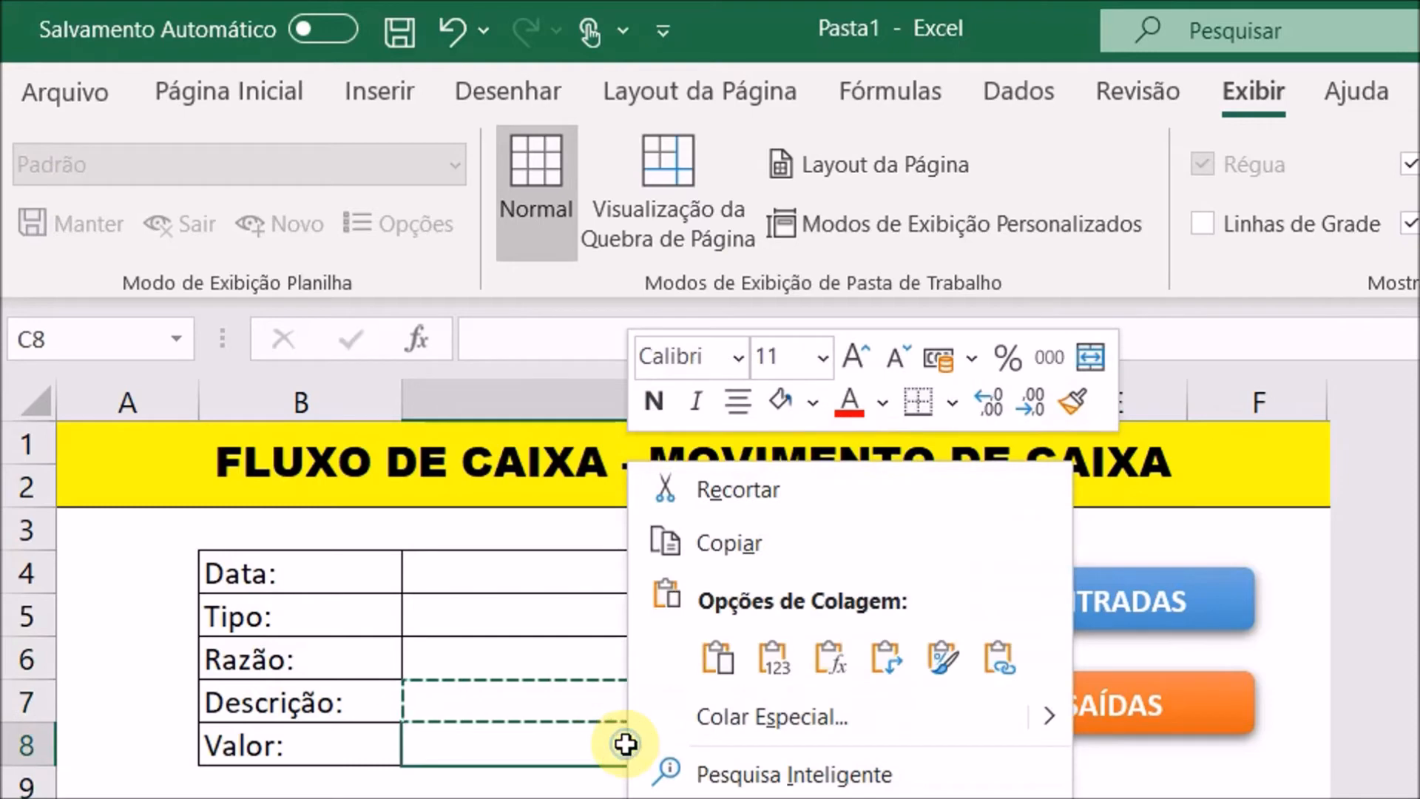
pyautogui.click(726, 556)
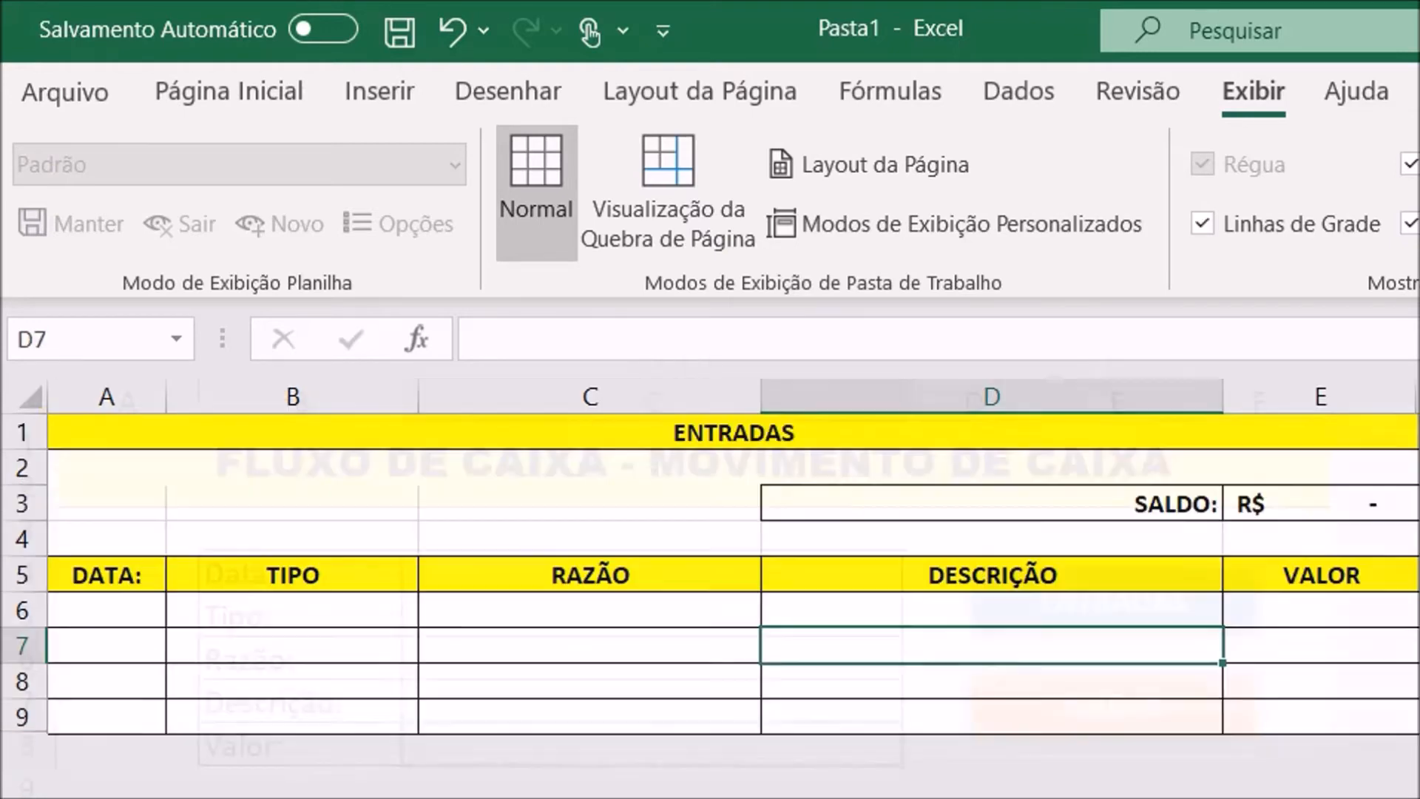
pyautogui.click(1280, 645)
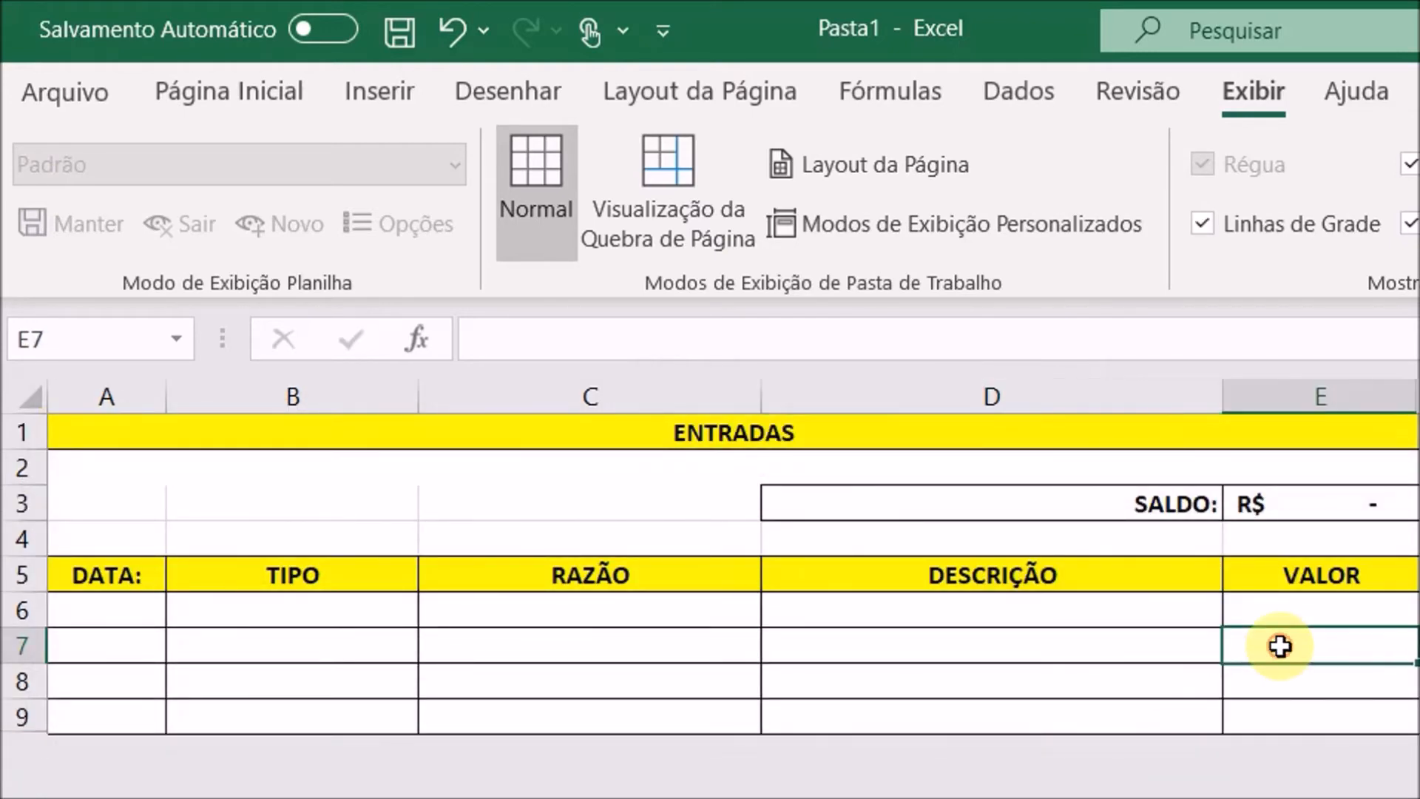
pyautogui.rightClick(1280, 646)
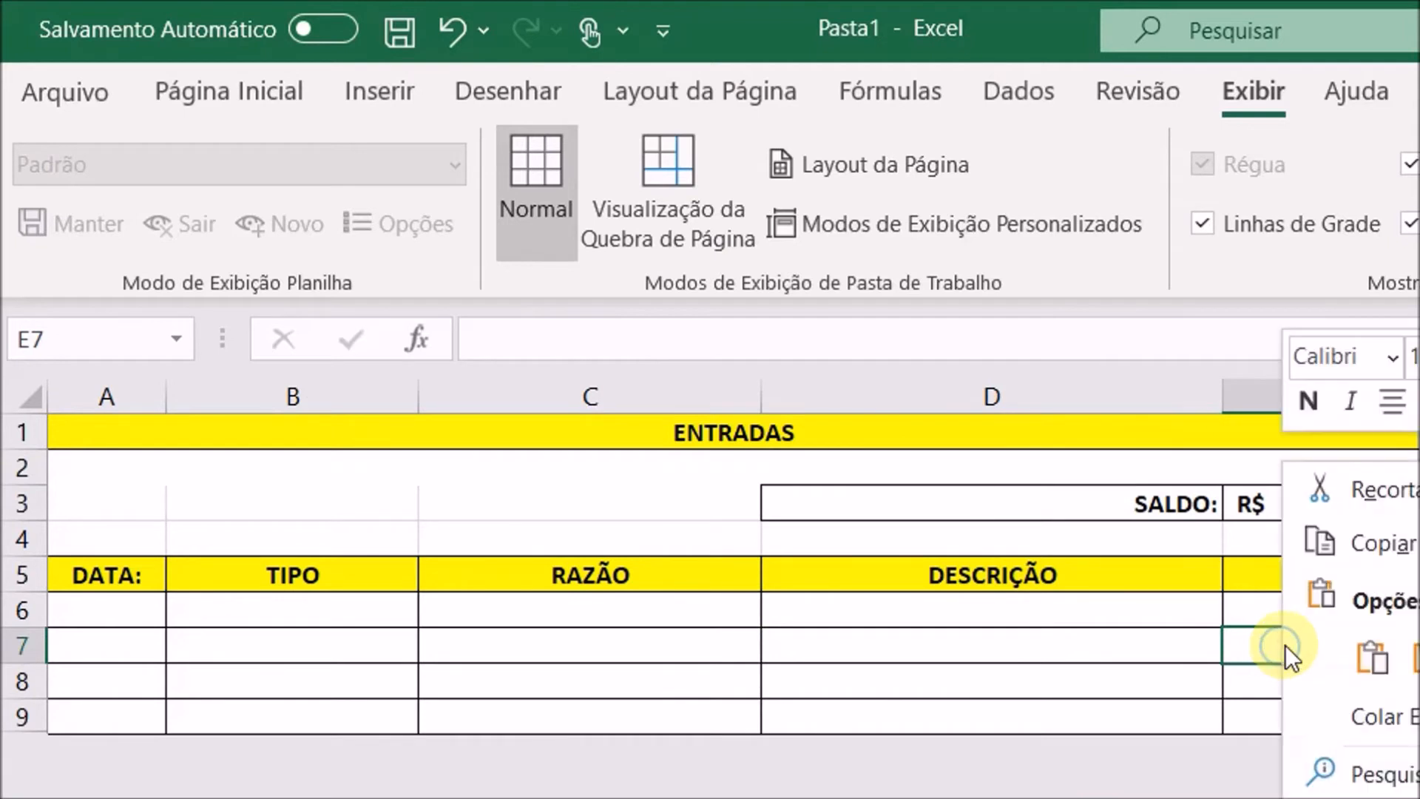
pyautogui.click(1365, 655)
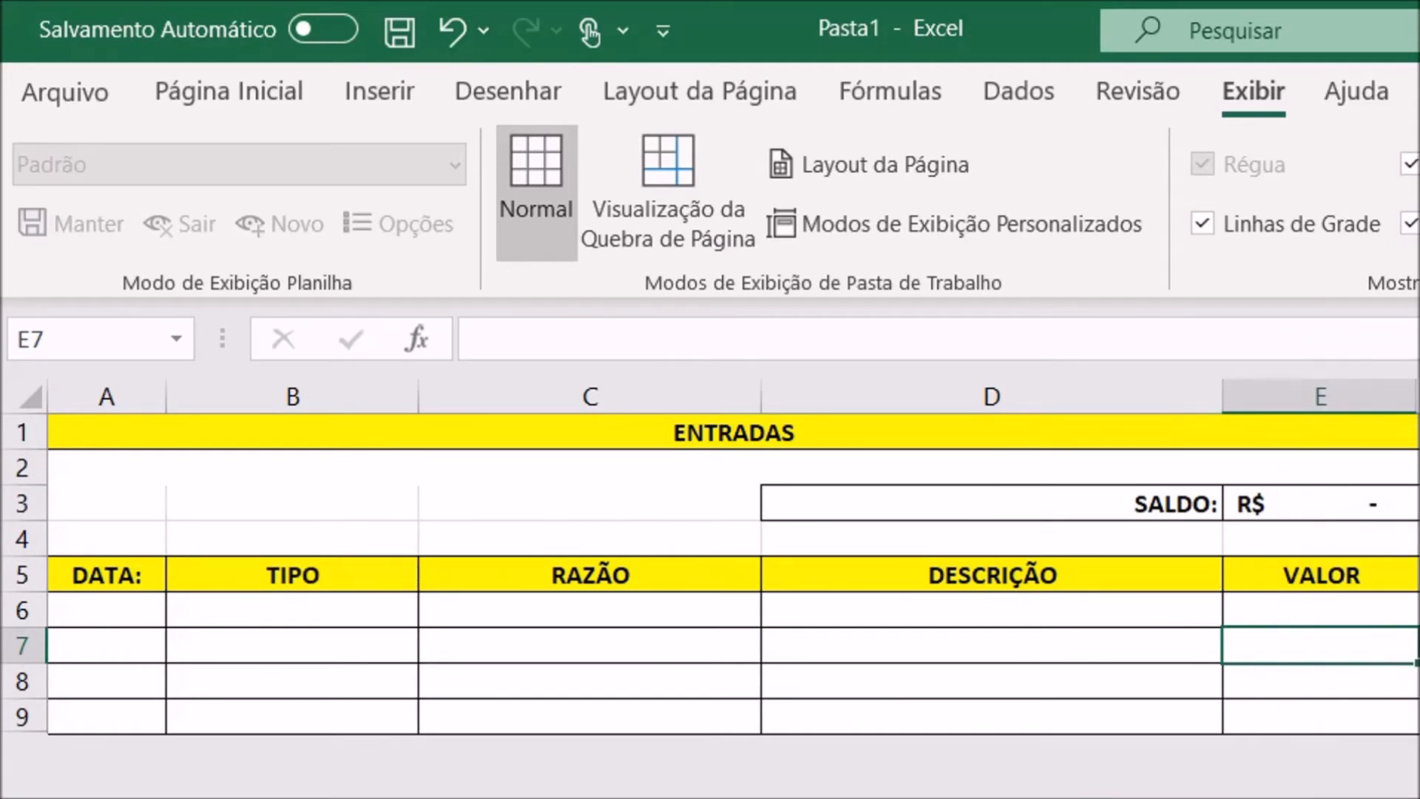
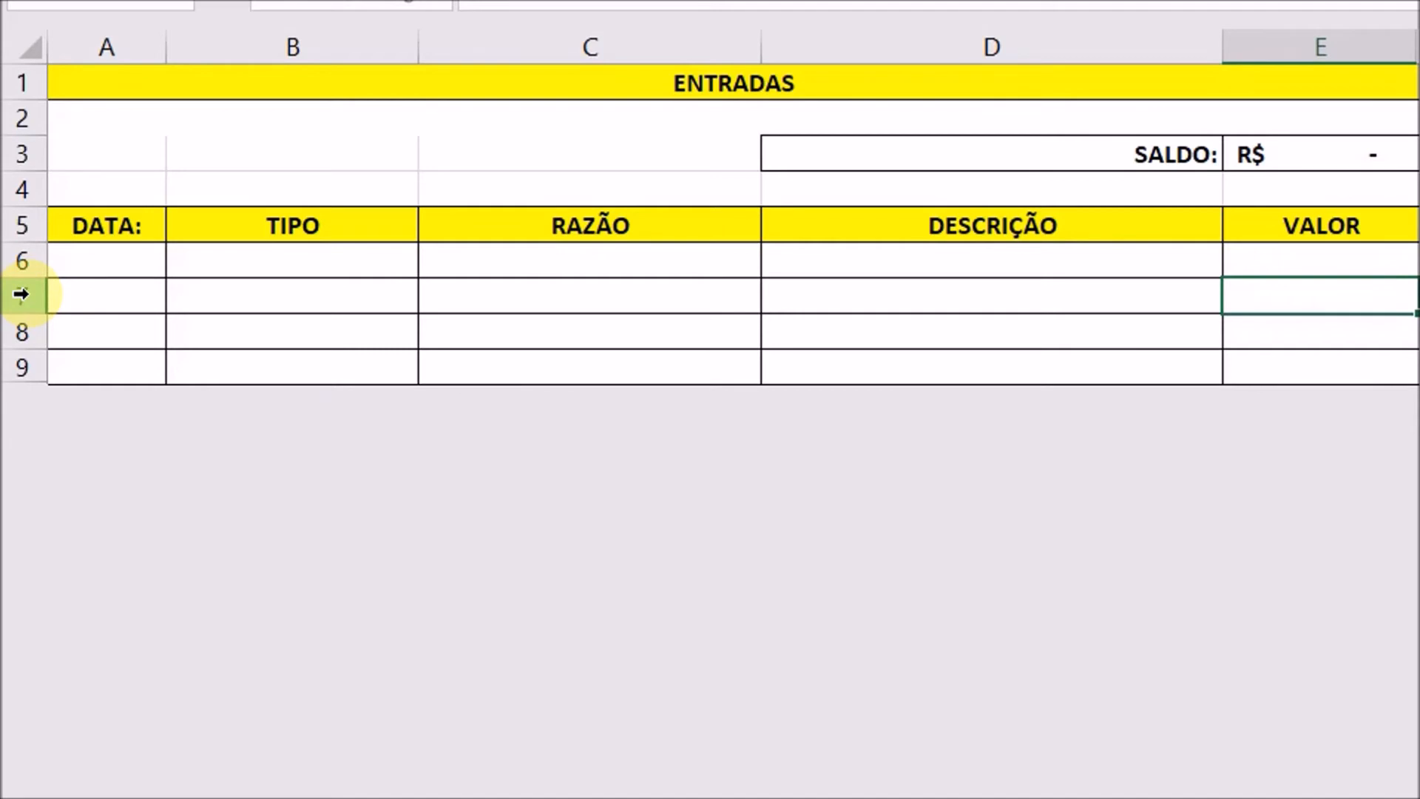
# Insert a new row above row 7 on the ENTRADAS sheet
pyautogui.click(21, 294)
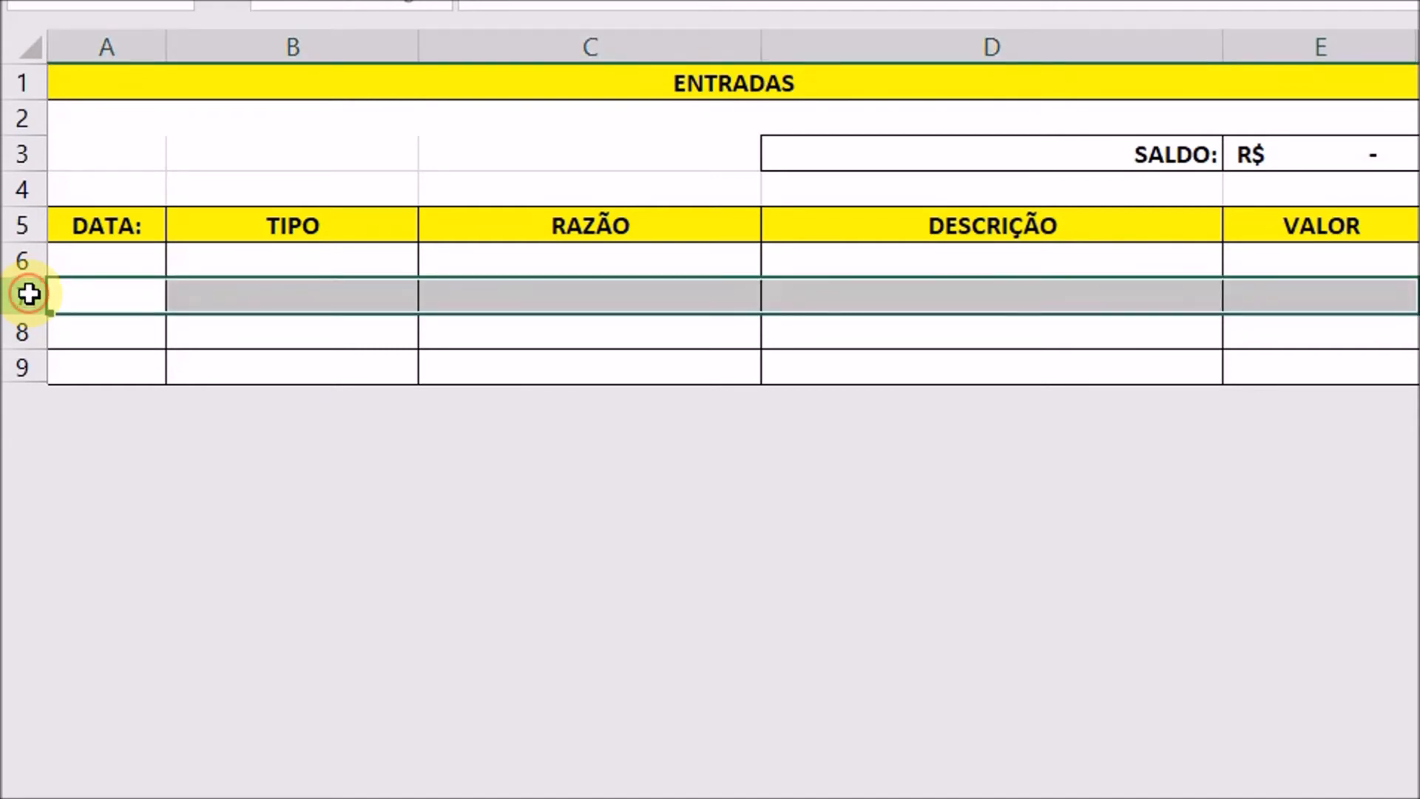
pyautogui.rightClick(80, 289)
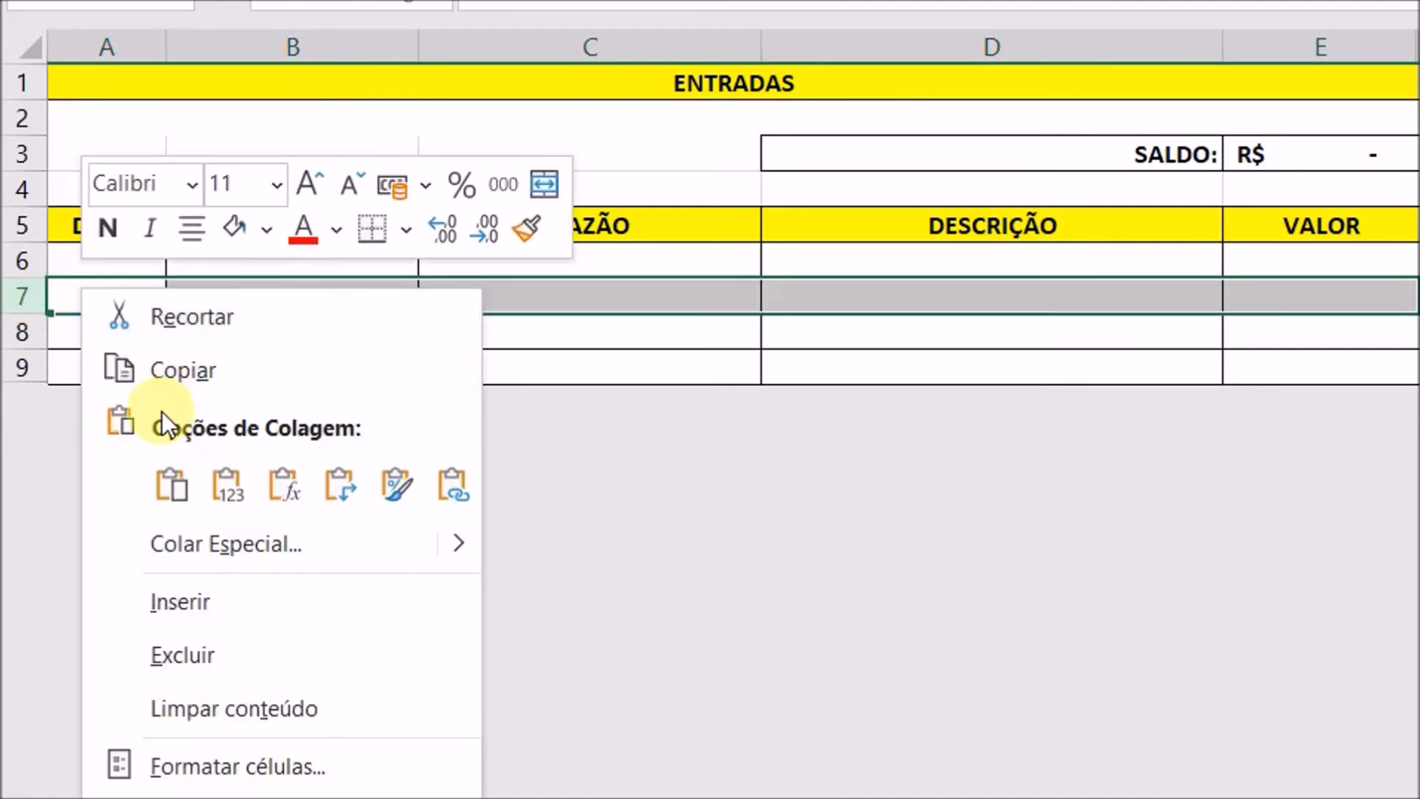
pyautogui.click(182, 613)
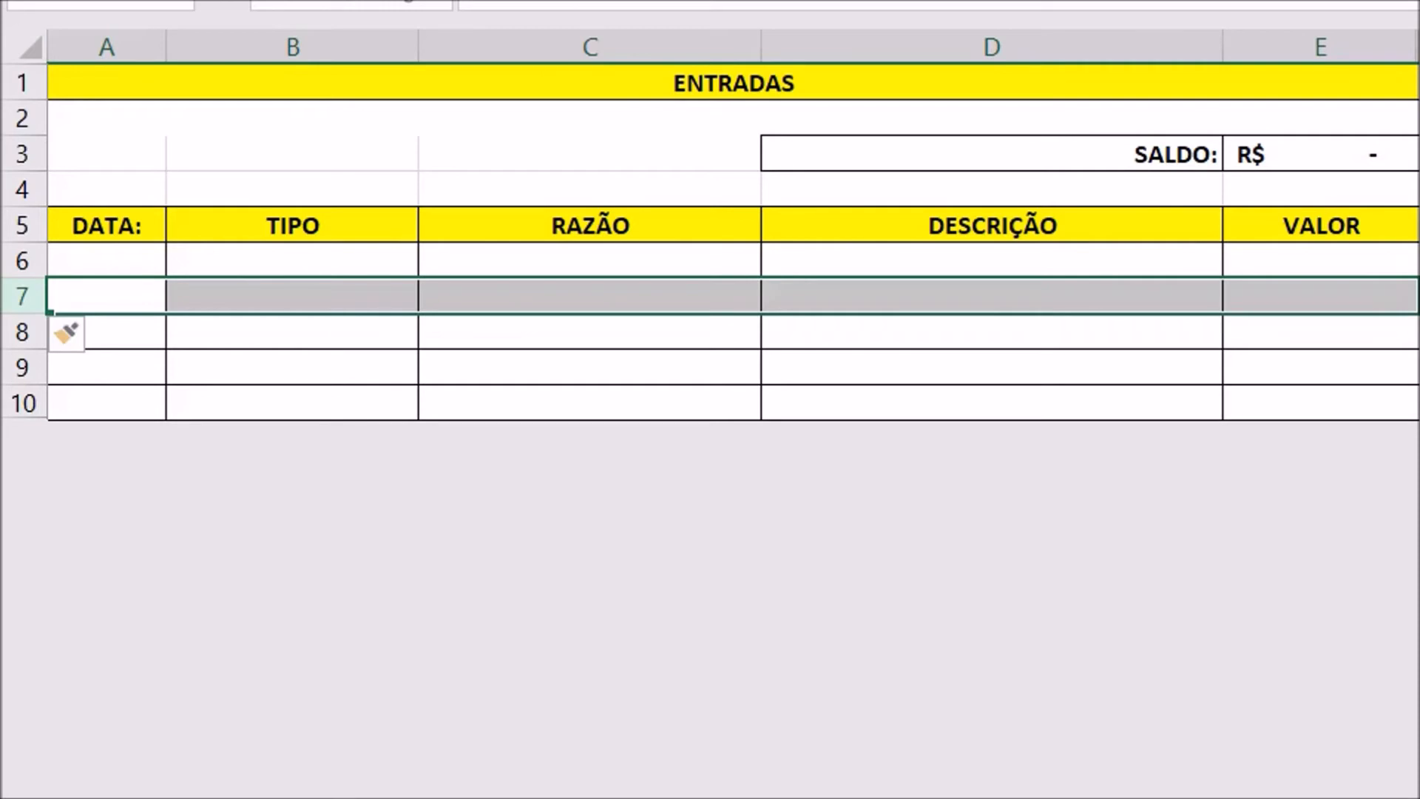
# Select the input range C4:C8 on the MOVIMENTO sheet, move the selection to cell E10 and stop recording the macro
pyautogui.hotkey('ctrl', 'pageup')
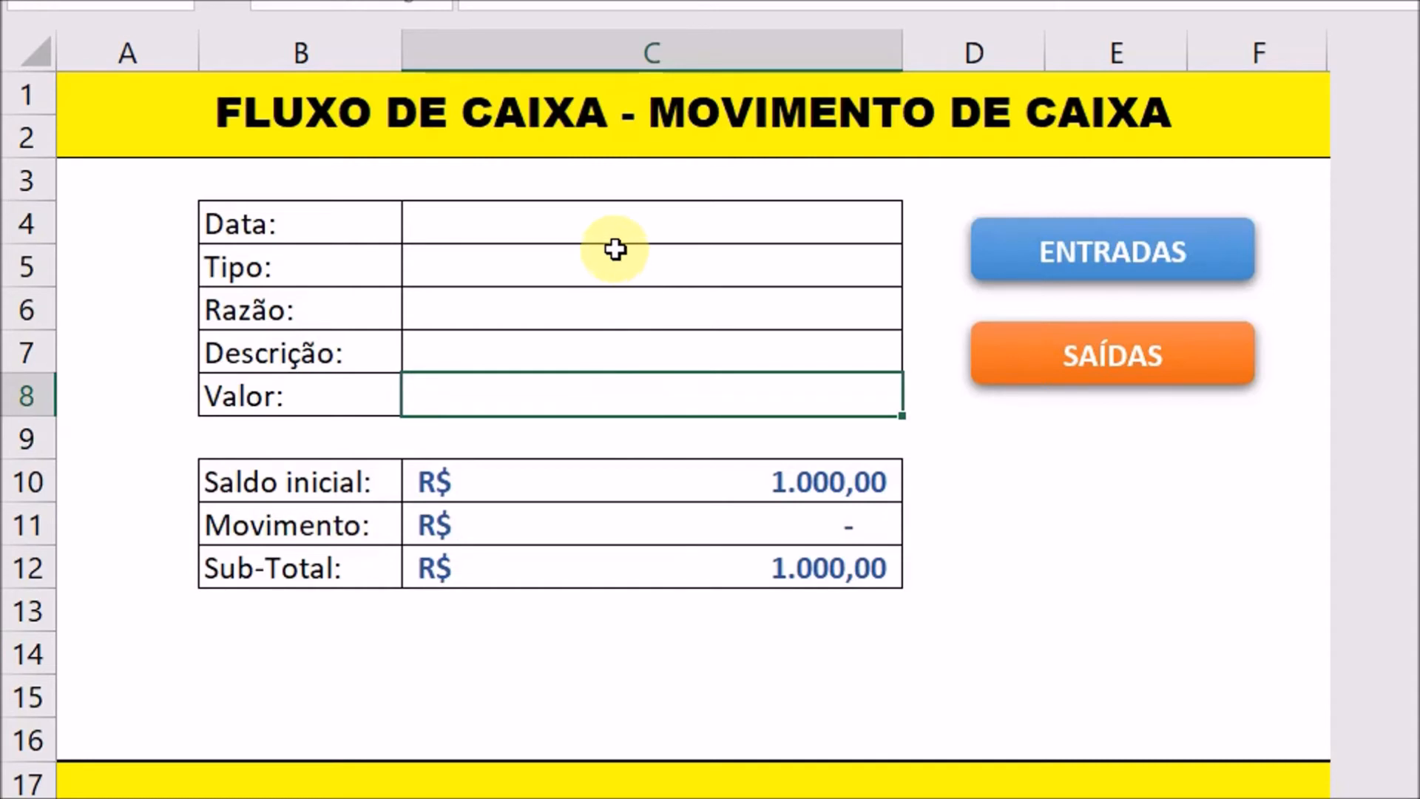
pyautogui.click(616, 223)
pyautogui.moveTo(616, 294); pyautogui.dragTo(616, 380)
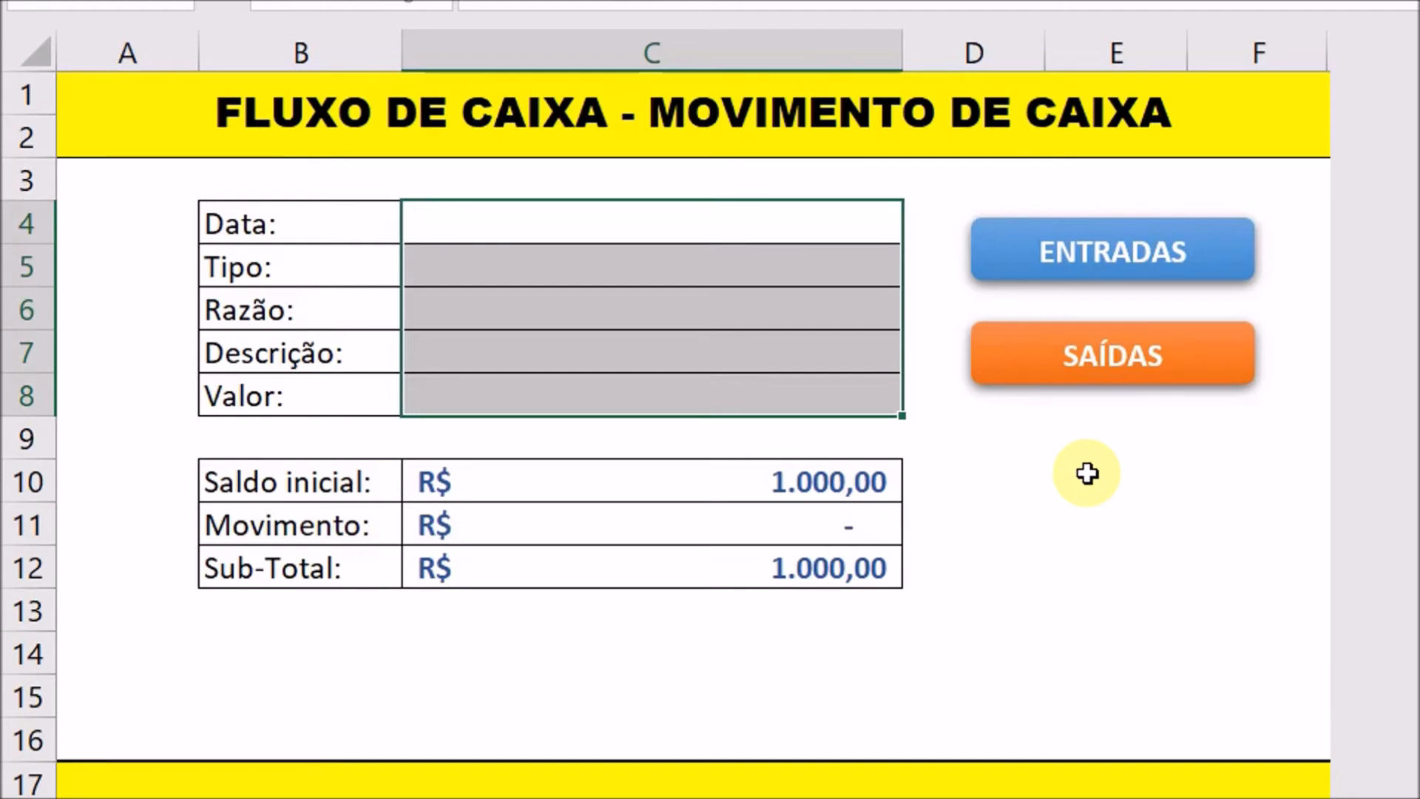
pyautogui.click(1087, 473)
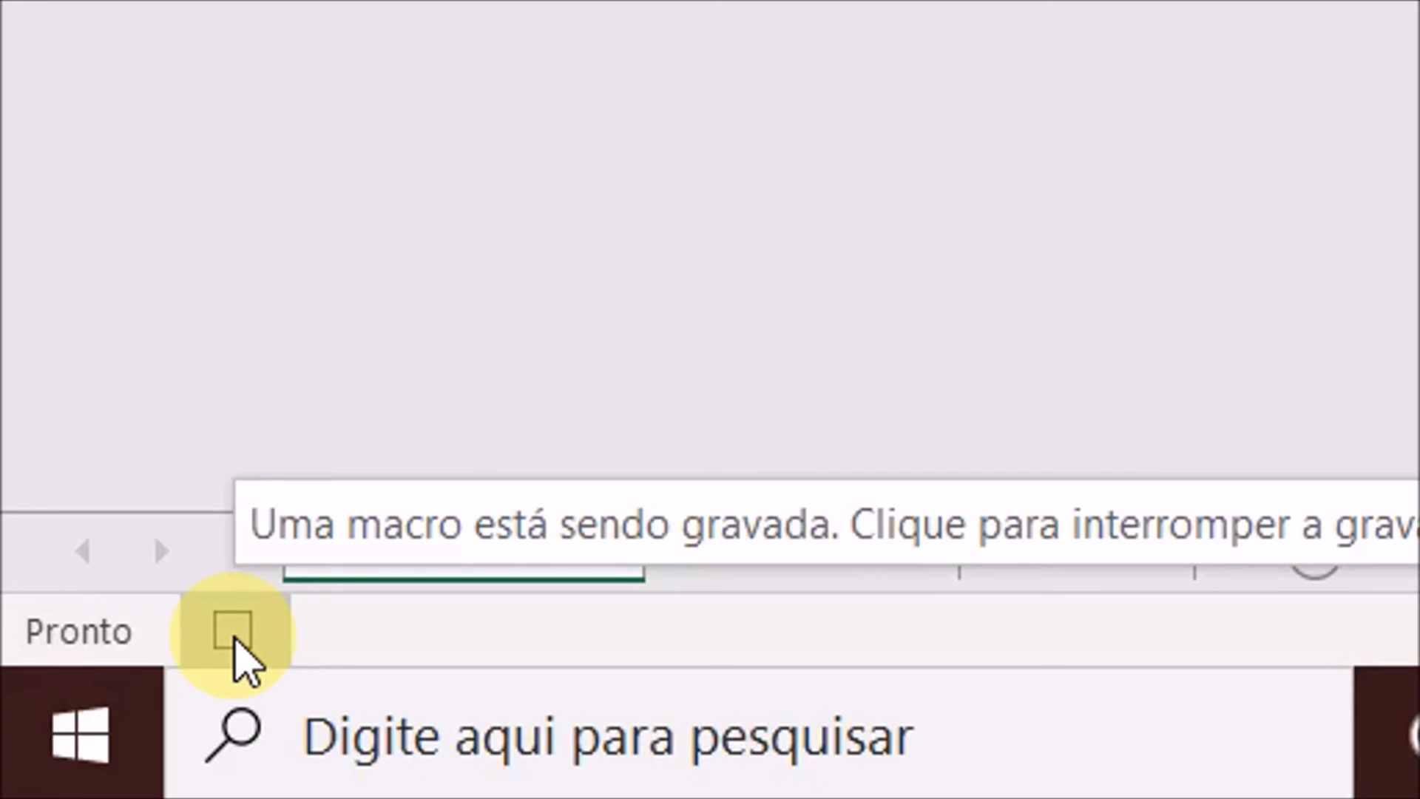
pyautogui.click(235, 637)
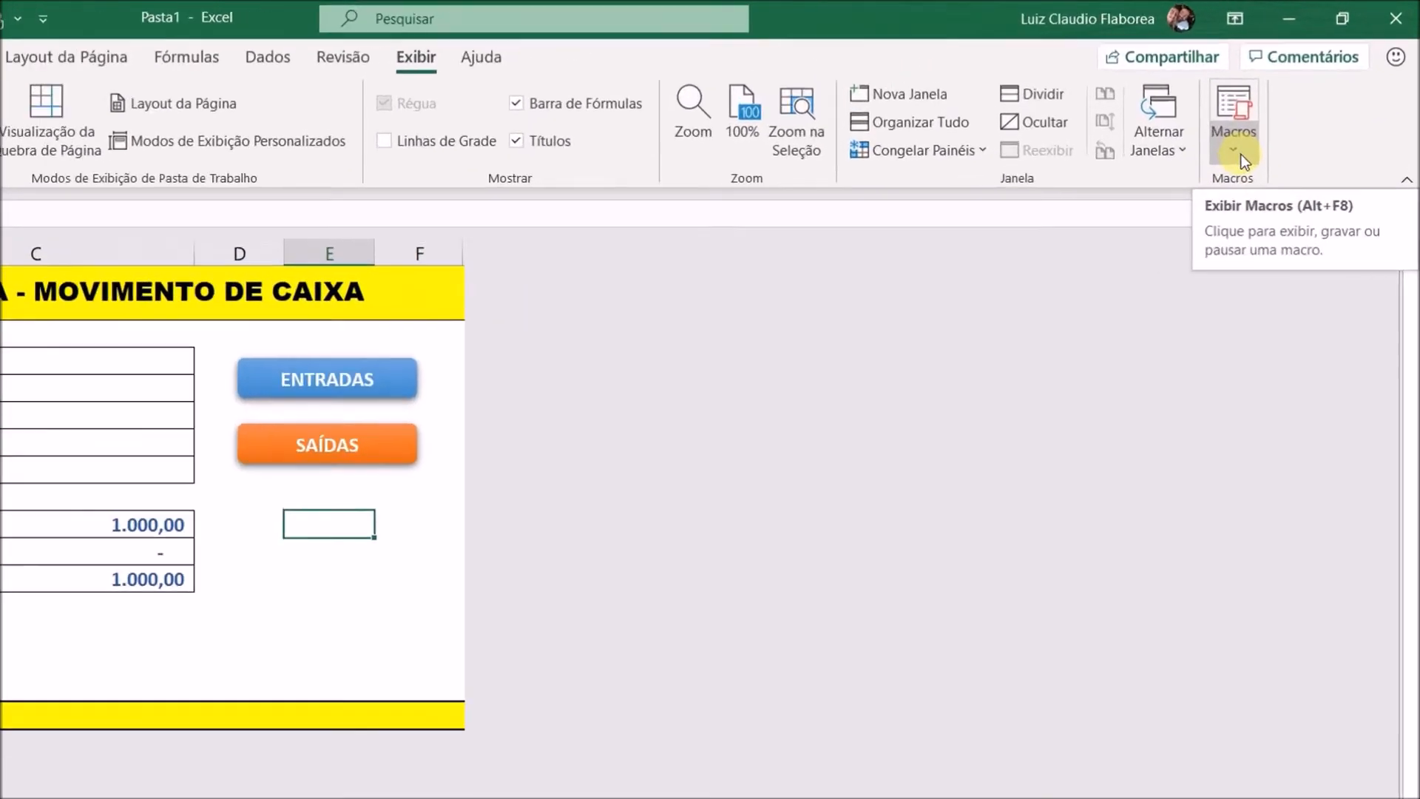
# Open the code of the ENTRADAS_MOVIMENTO macro in the Visual Basic editor
pyautogui.click(1278, 122)
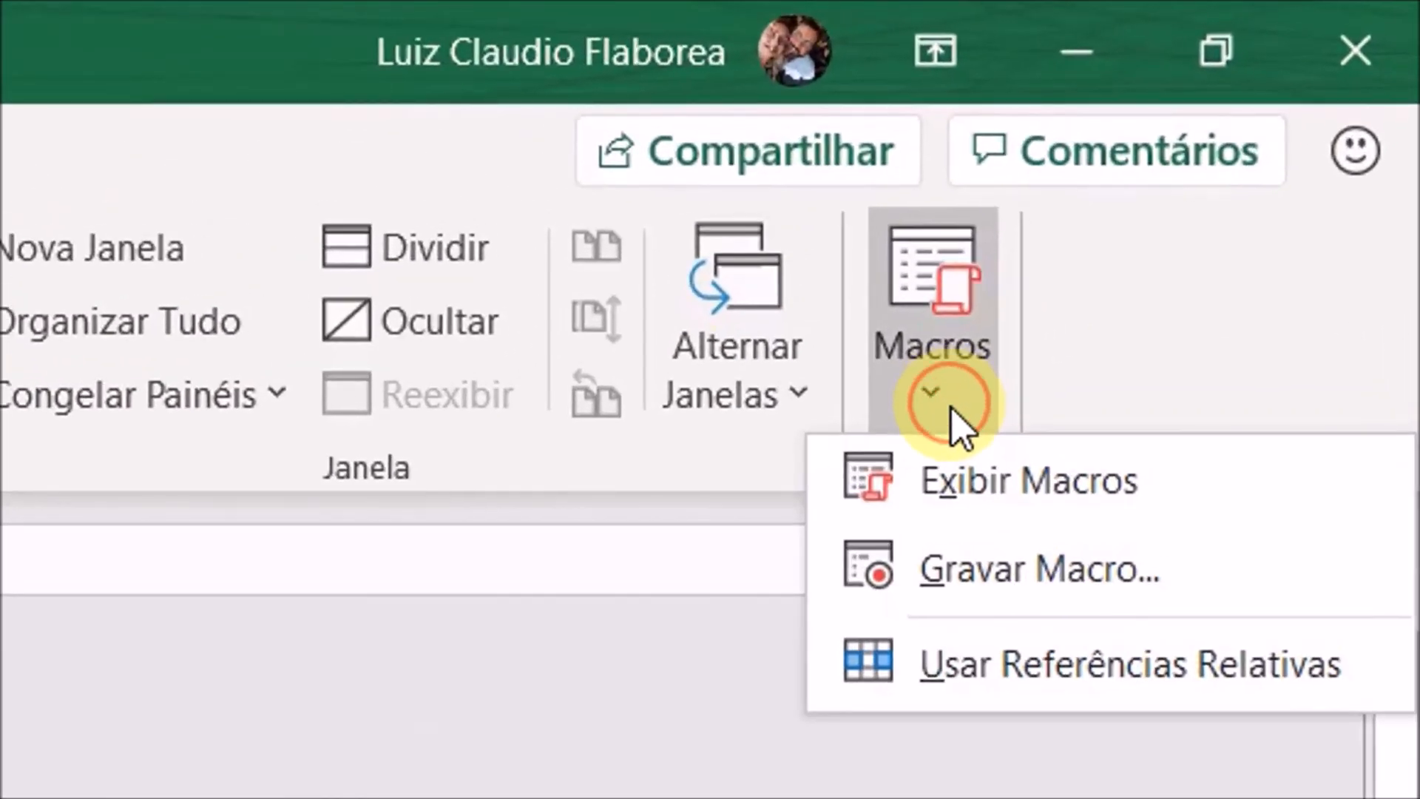
pyautogui.click(951, 489)
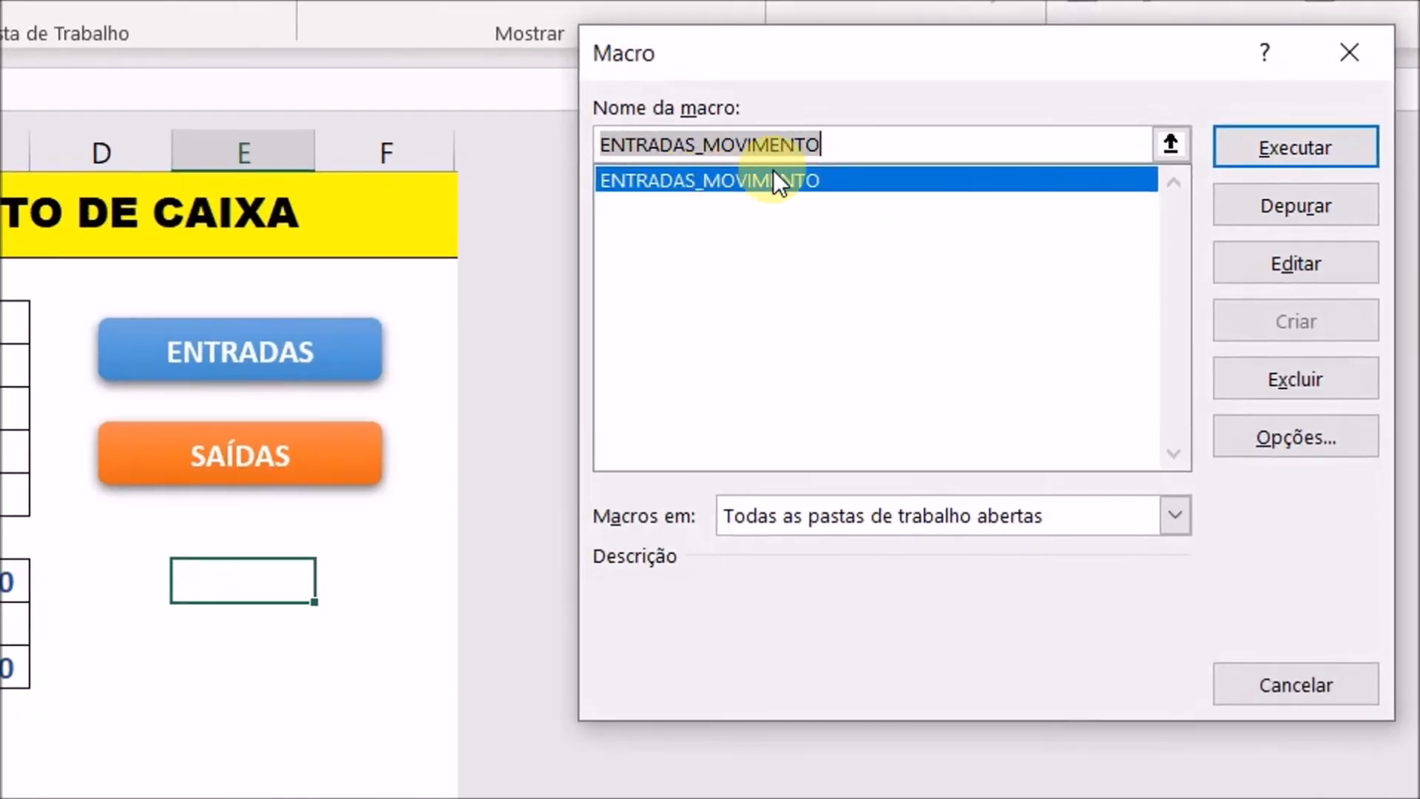
pyautogui.click(1275, 254)
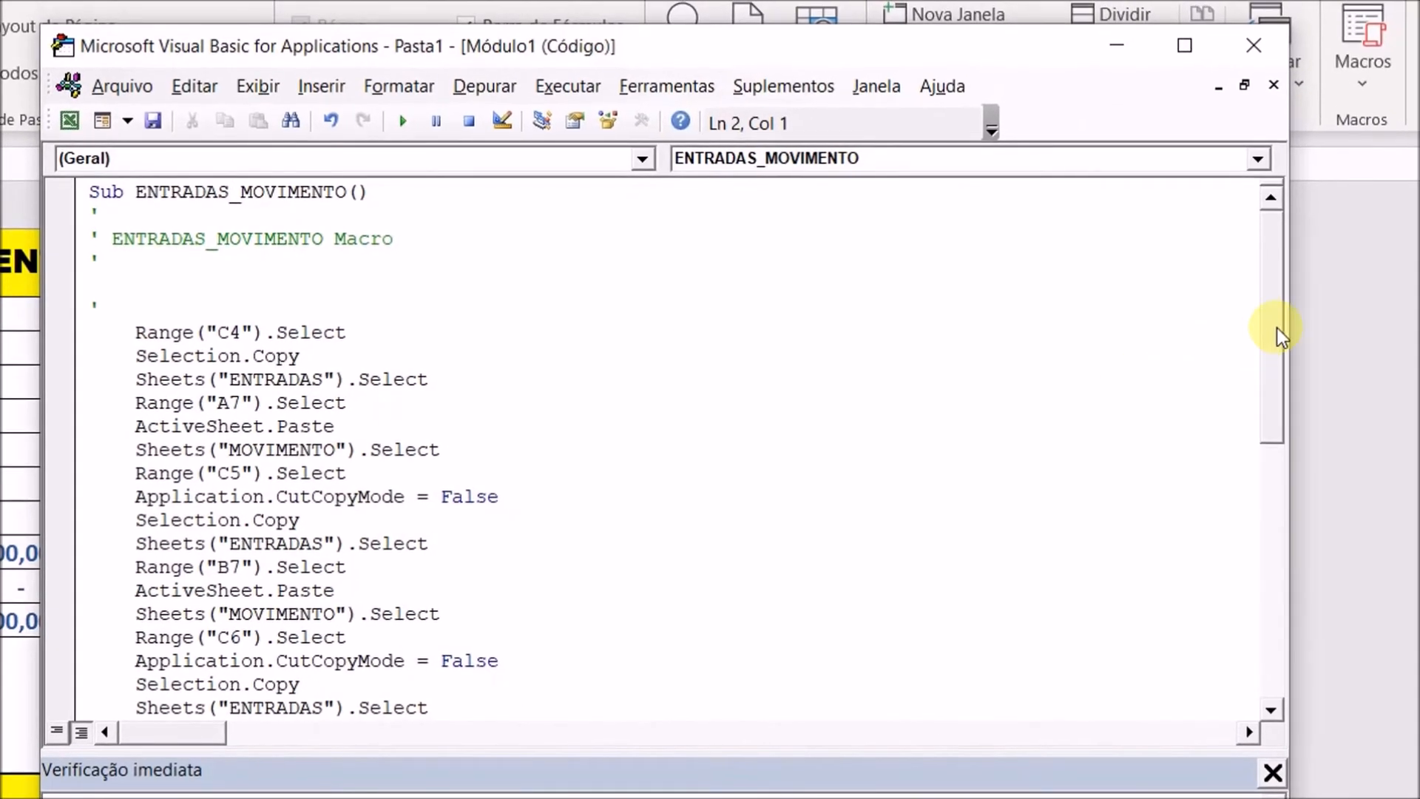
pyautogui.moveTo(1277, 327)
pyautogui.mouseDown()
pyautogui.moveTo(1257, 609)
pyautogui.moveTo(1254, 311)
pyautogui.mouseUp()
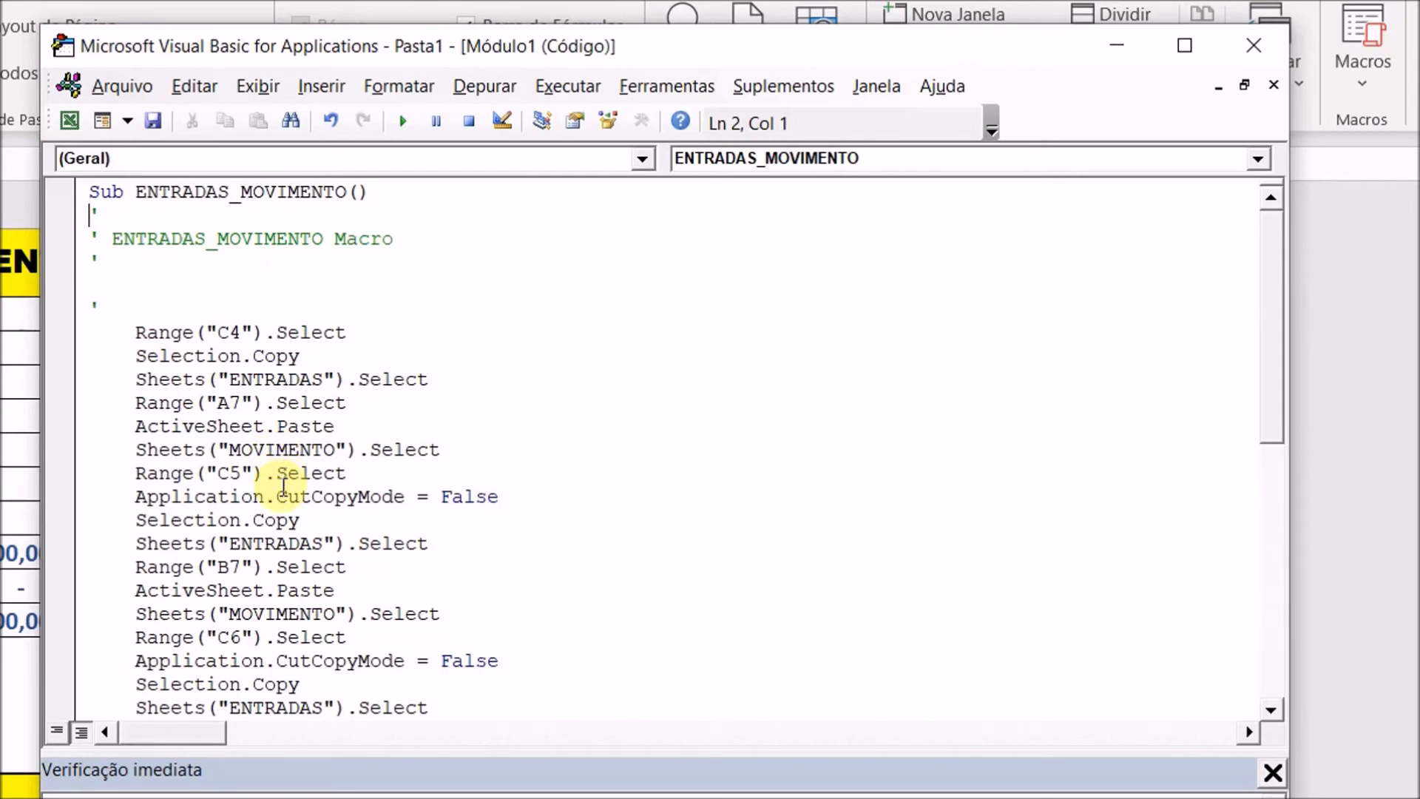
# Examine the recorded select, copy and paste lines of the ENTRADAS_MOVIMENTO macro, and close the code editor
pyautogui.moveTo(122, 334); pyautogui.dragTo(463, 545)
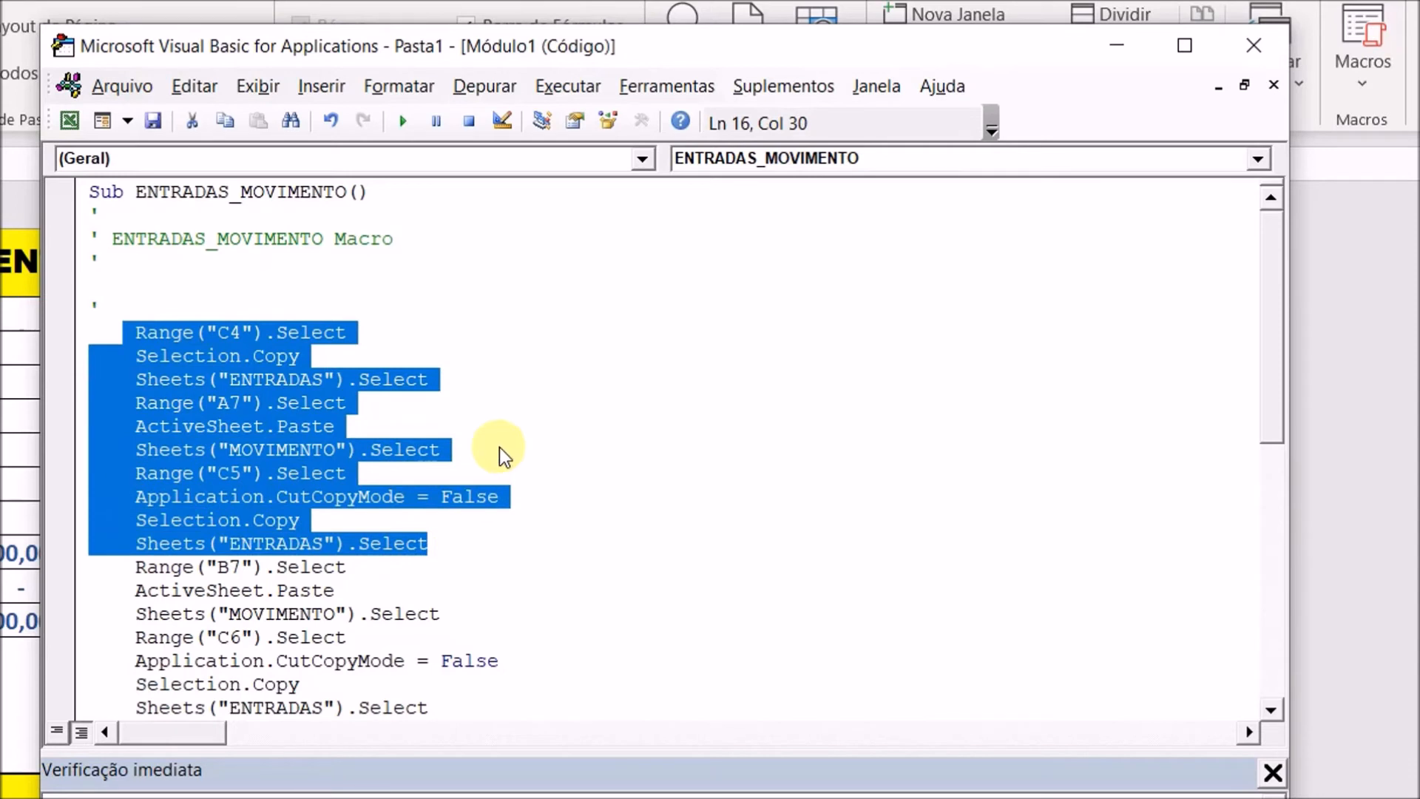
pyautogui.click(500, 450)
pyautogui.click(436, 405)
pyautogui.click(454, 380)
pyautogui.click(384, 358)
pyautogui.click(373, 329)
pyautogui.click(457, 355)
pyautogui.click(435, 395)
pyautogui.click(404, 417)
pyautogui.click(439, 450)
pyautogui.moveTo(463, 560); pyautogui.dragTo(110, 405)
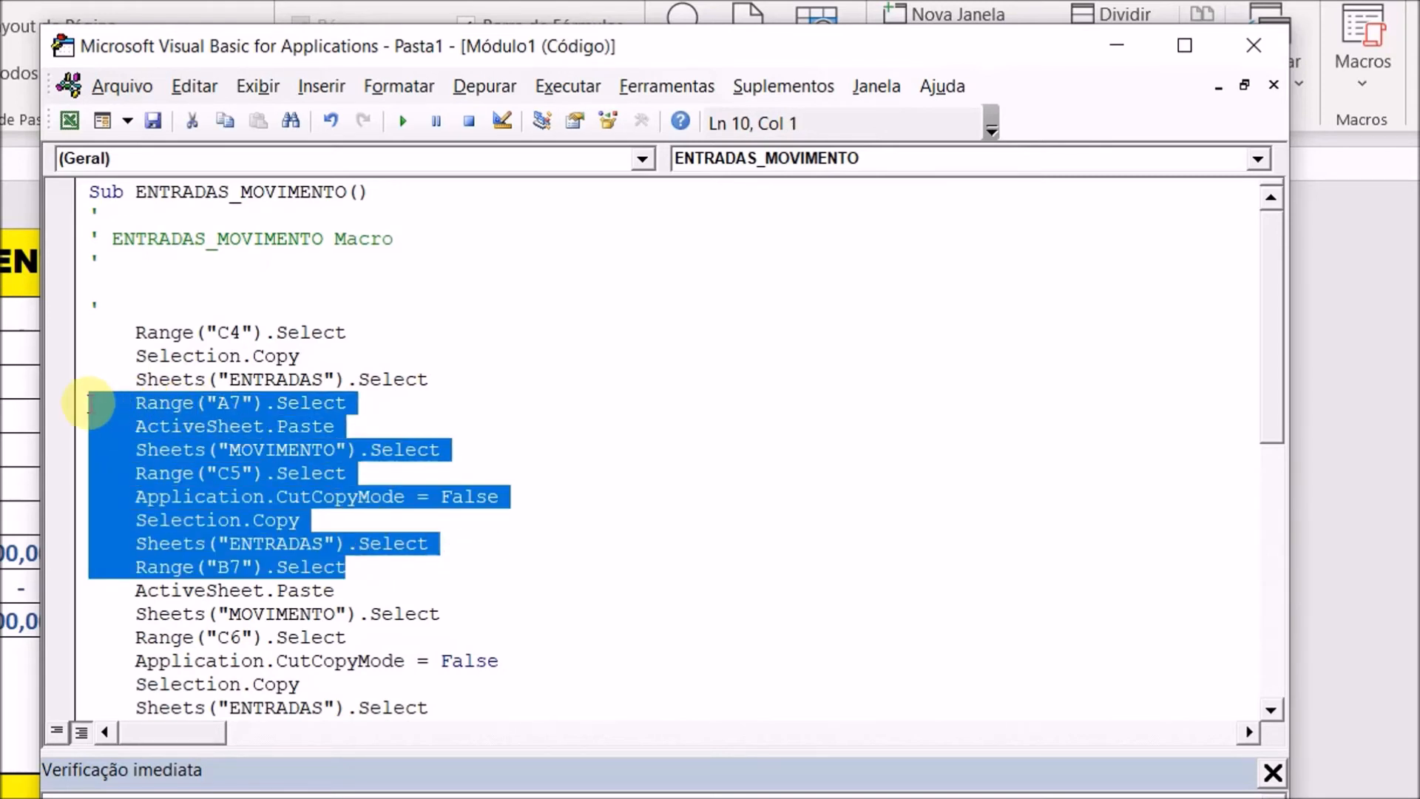
pyautogui.click(337, 306)
pyautogui.click(1252, 44)
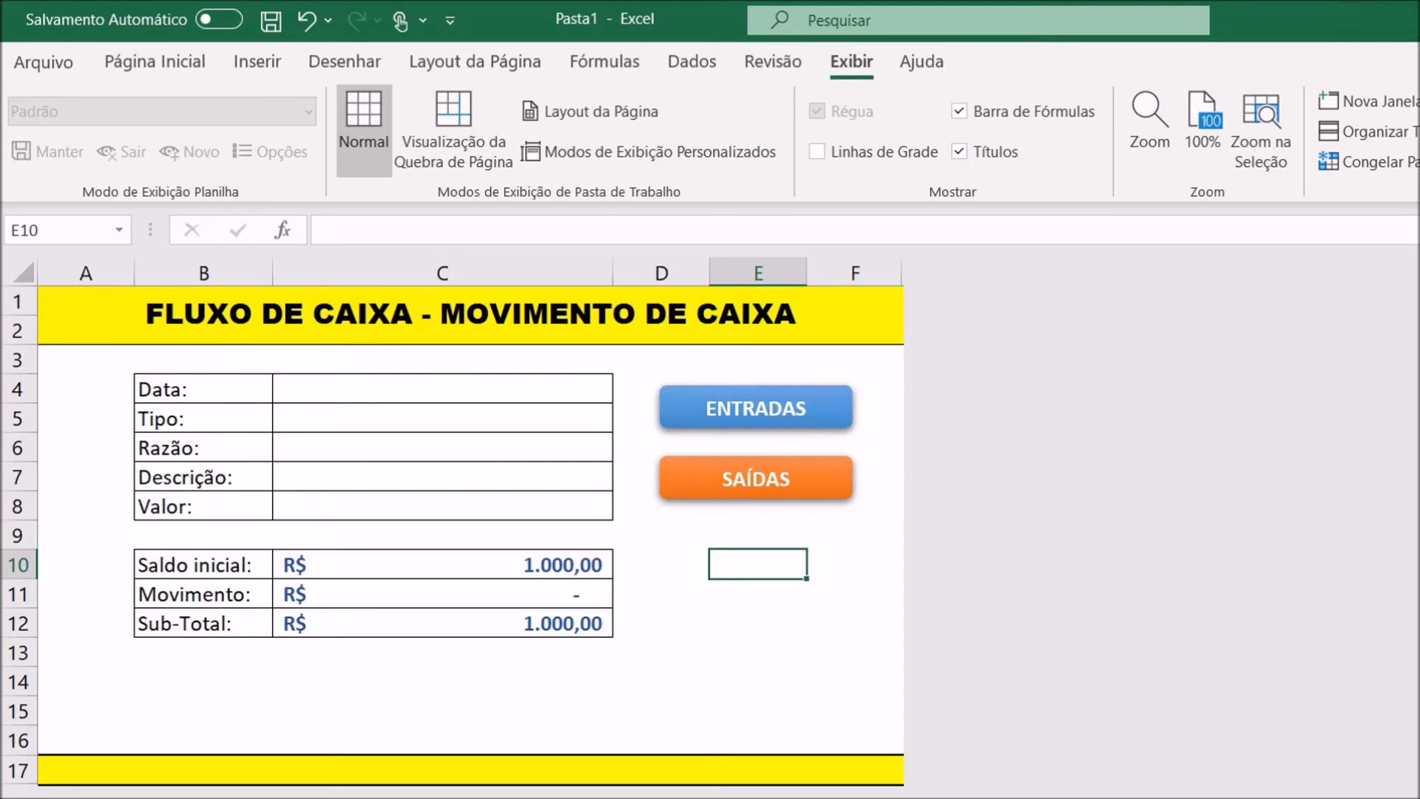
# Check the workbook's macro list and view the ENTRADAS sheet, returning to the MOVIMENTO sheet
pyautogui.hotkey('alt', 'F8')
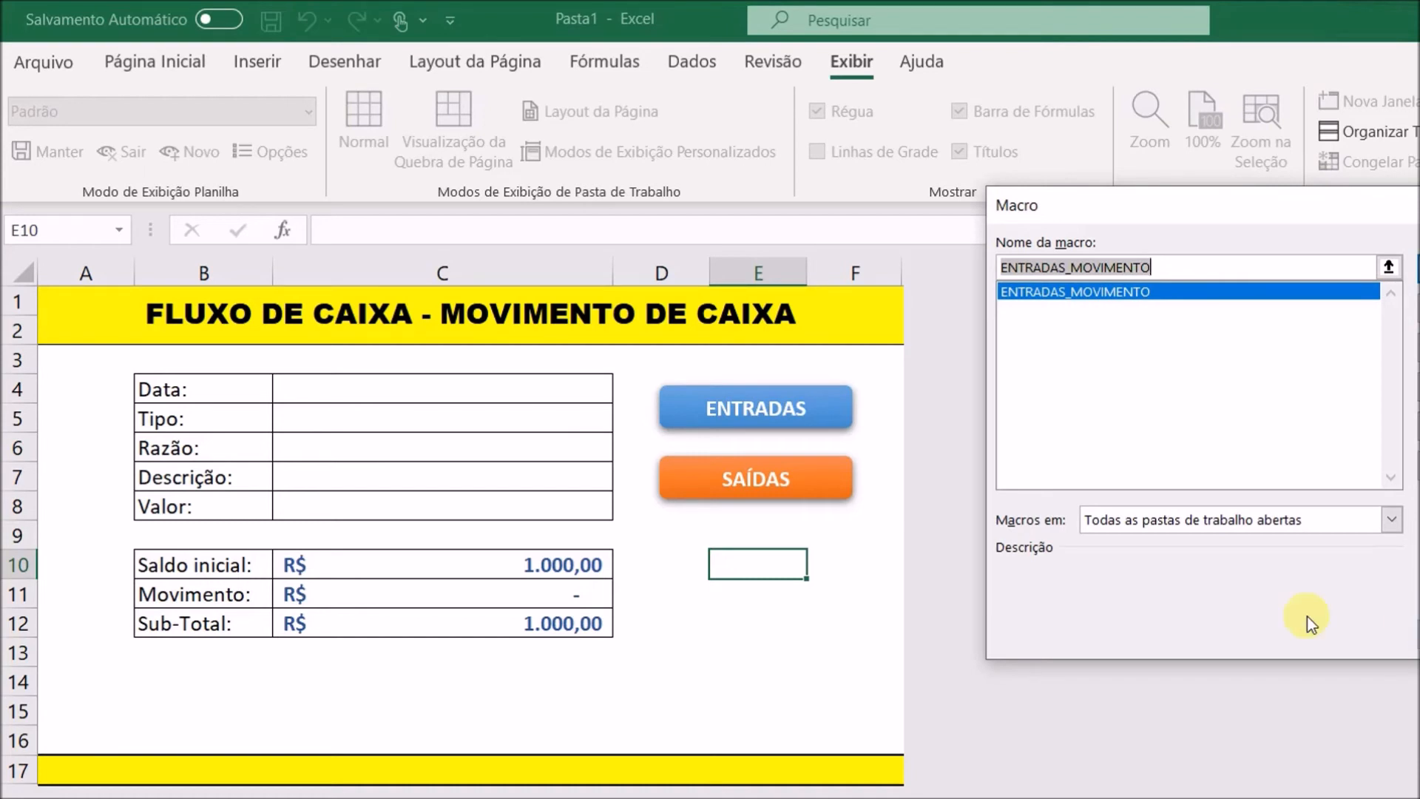
pyautogui.click(1417, 634)
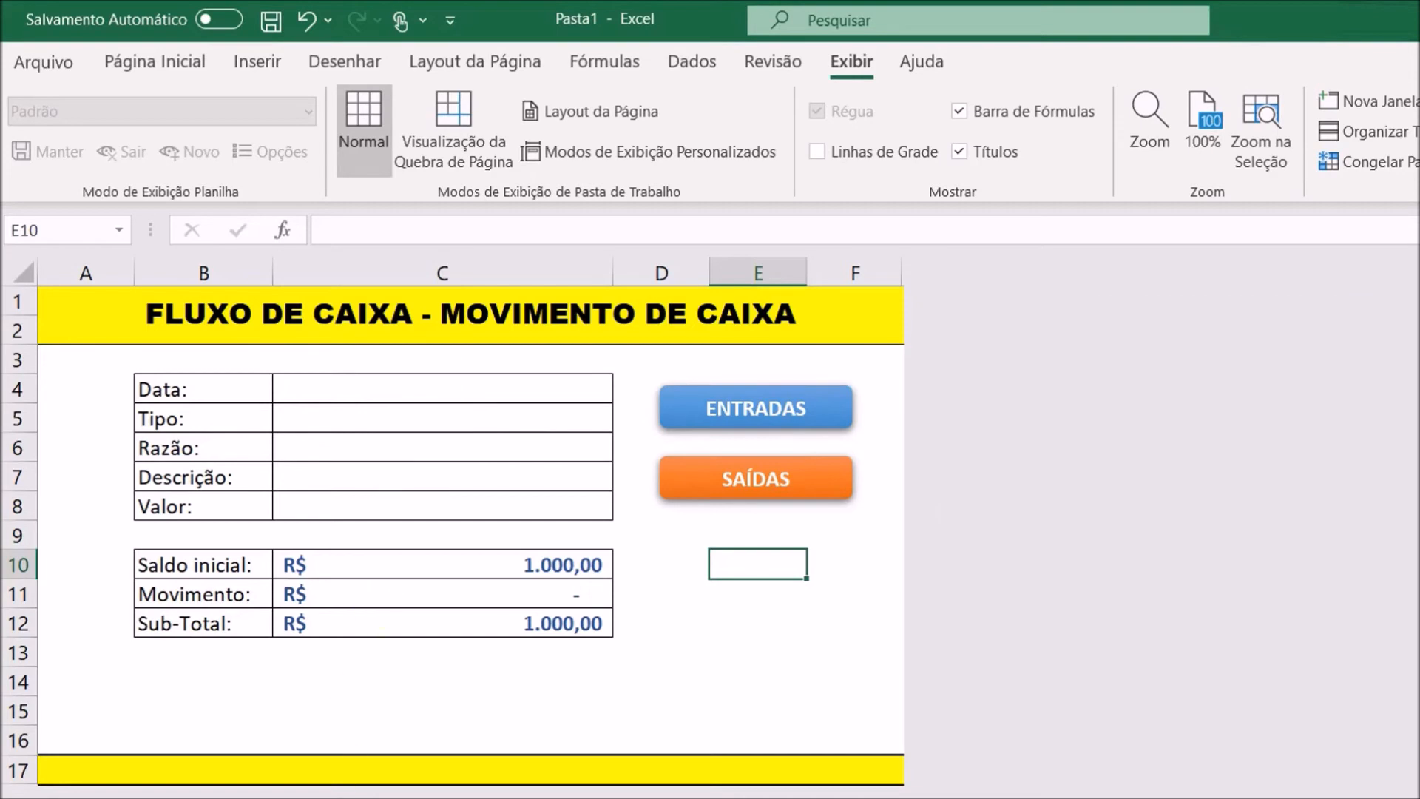
pyautogui.click(192, 797)
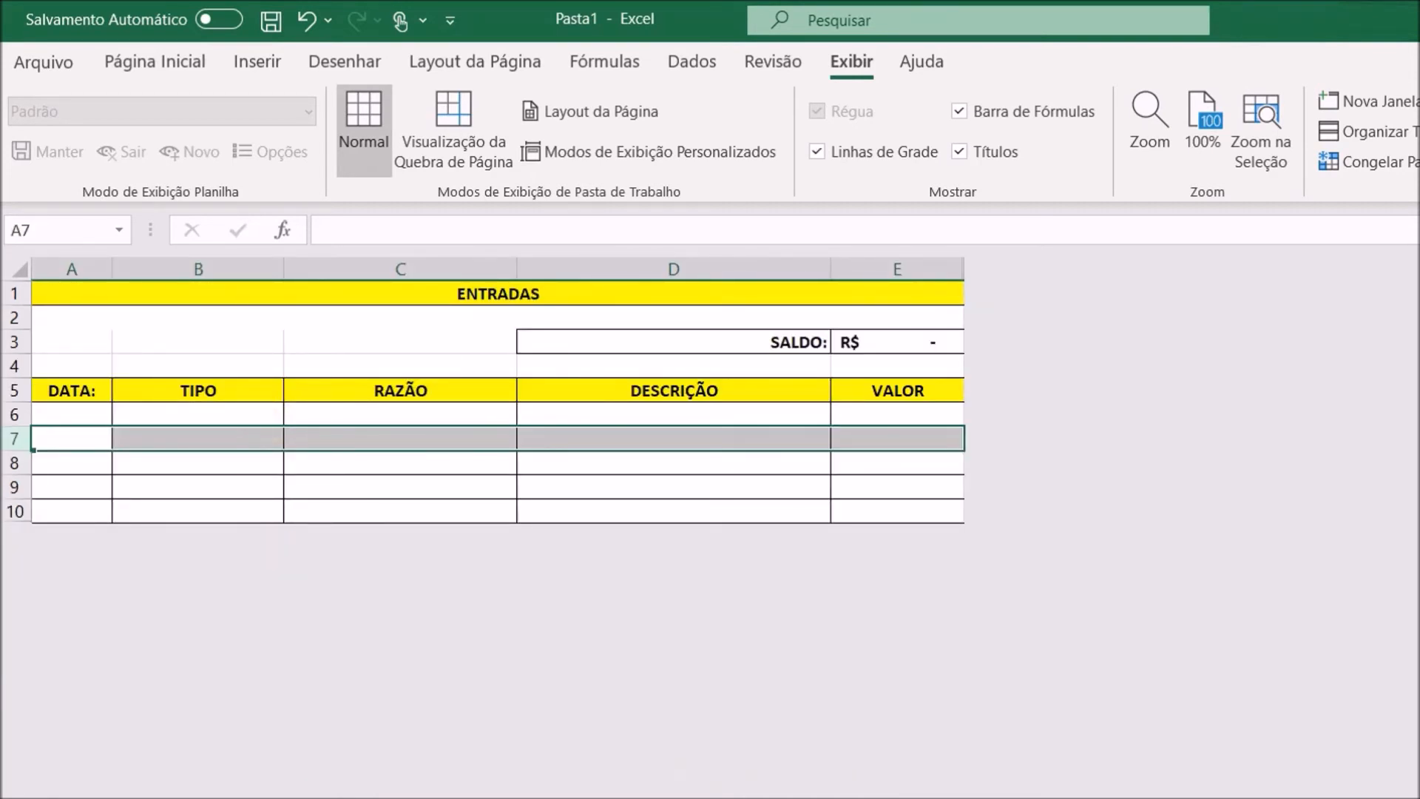
pyautogui.click(192, 797)
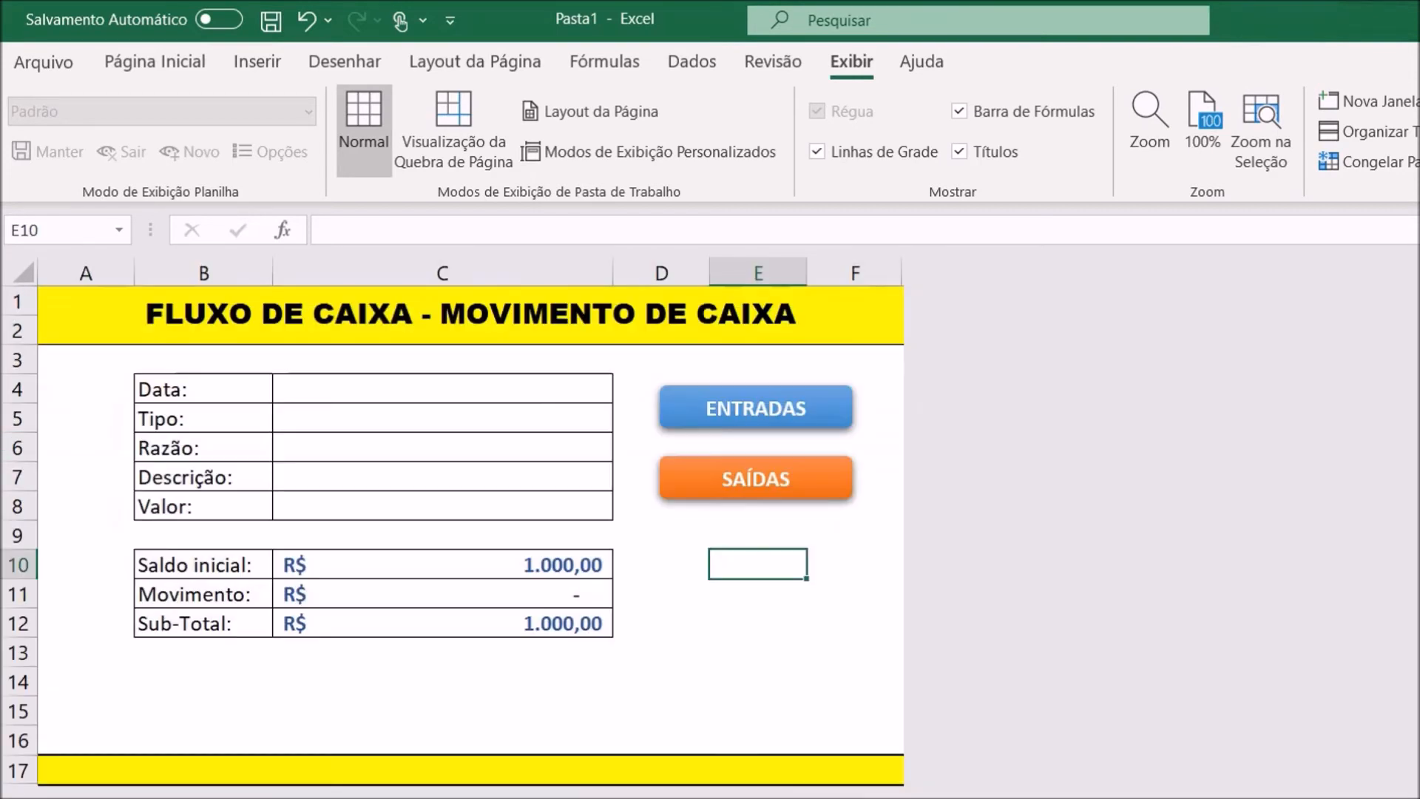
# Assign the ENTRADAS_MOVIMENTO macro to the blue ENTRADAS button shape and deselect the shape
pyautogui.keyDown('ctrl'); pyautogui.click(744, 411); pyautogui.keyUp('ctrl')
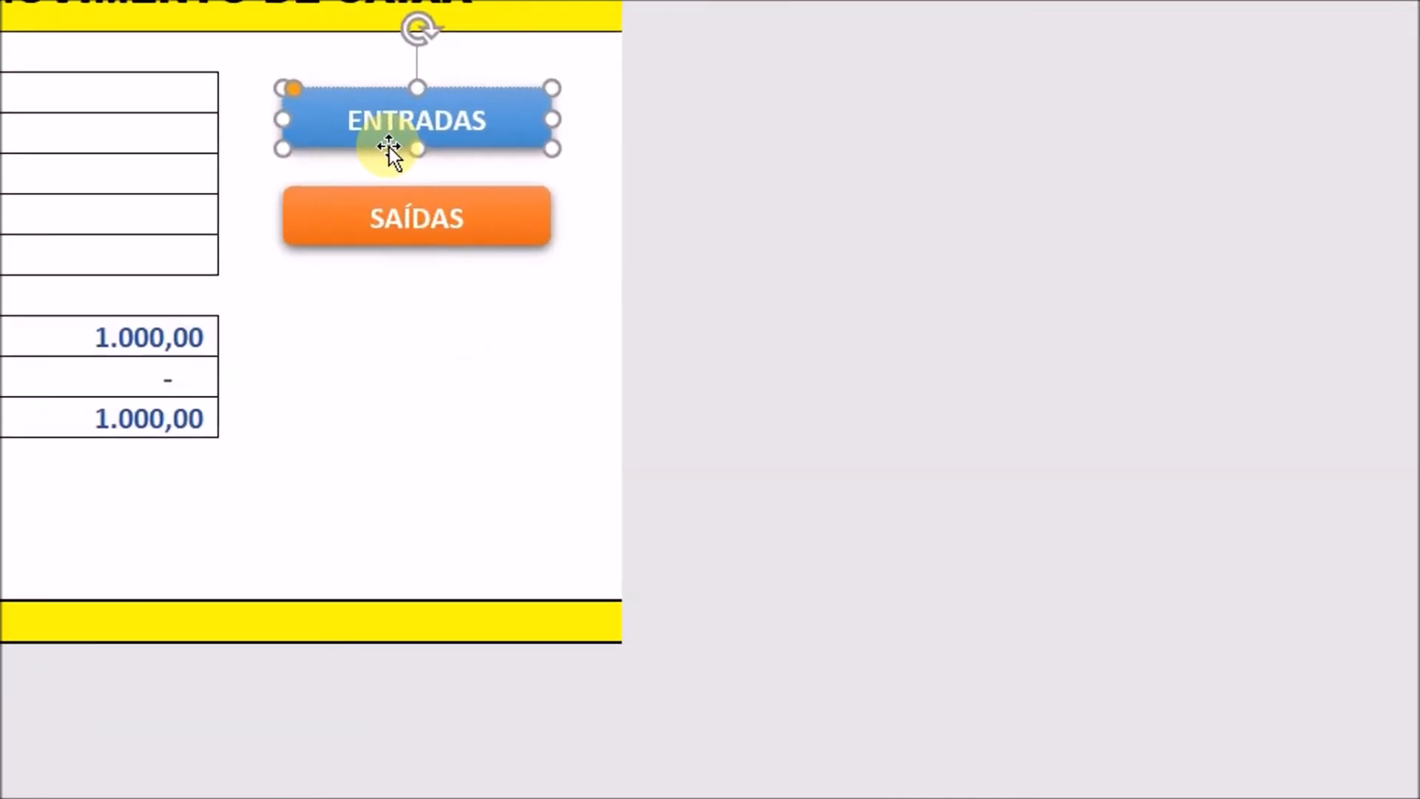
pyautogui.rightClick(408, 158)
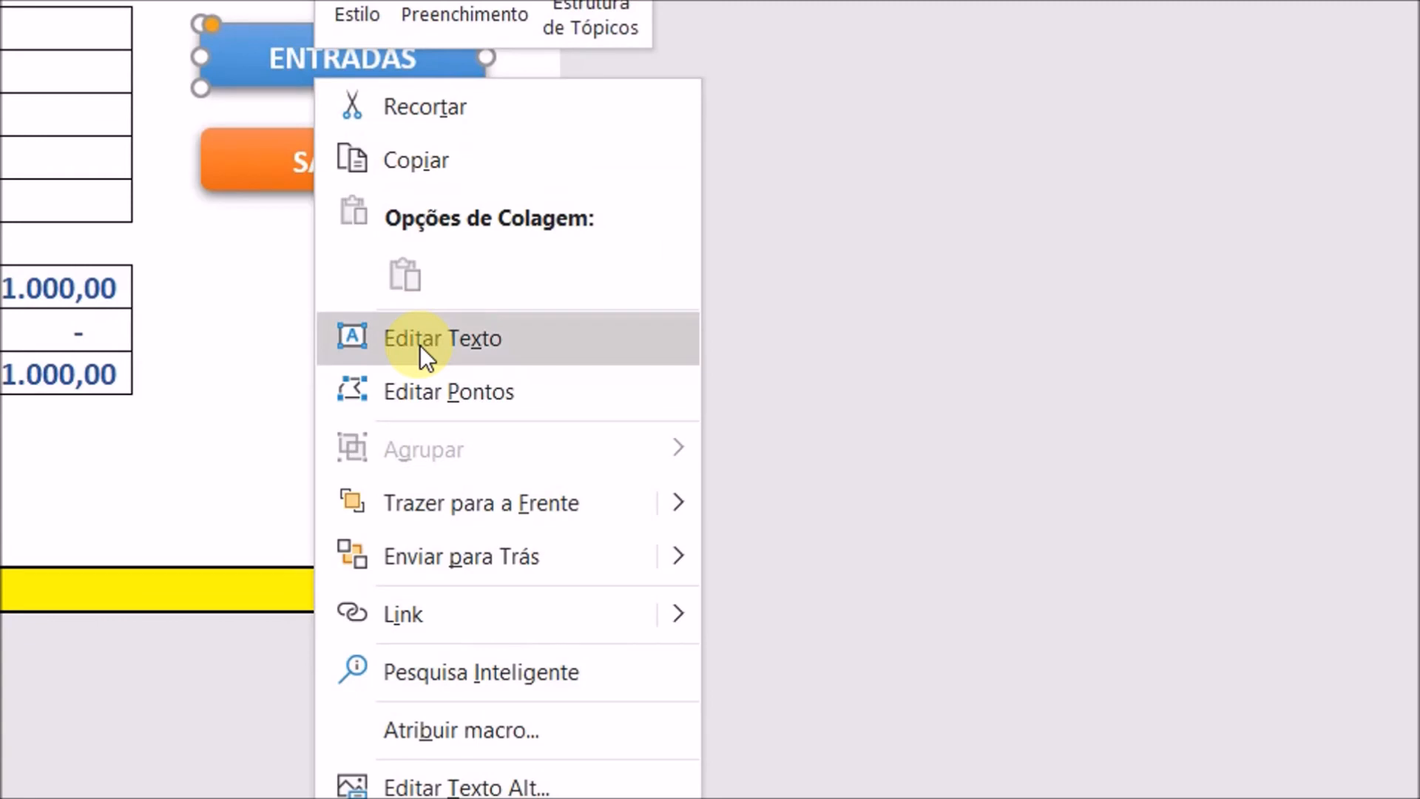
pyautogui.click(476, 710)
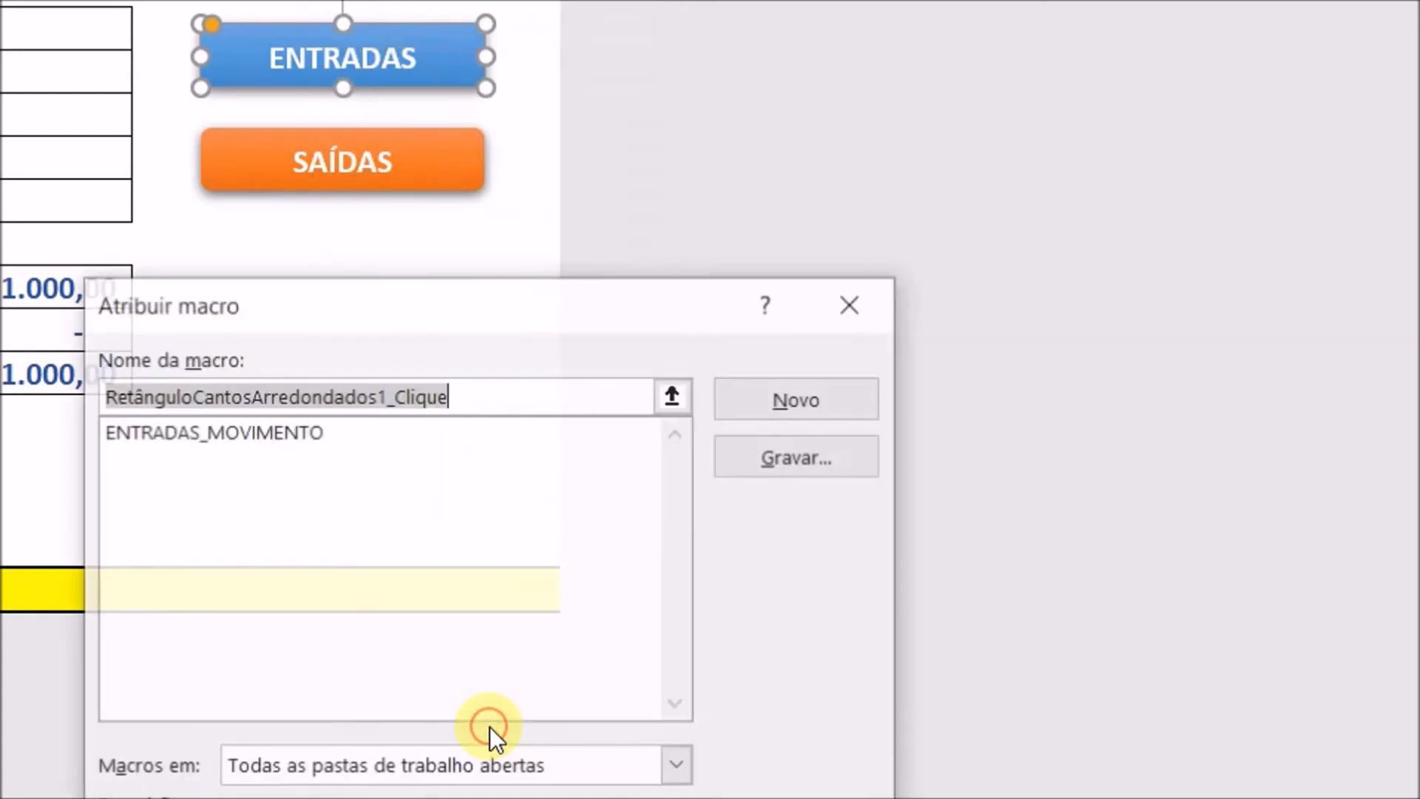
pyautogui.moveTo(494, 308); pyautogui.dragTo(987, 52)
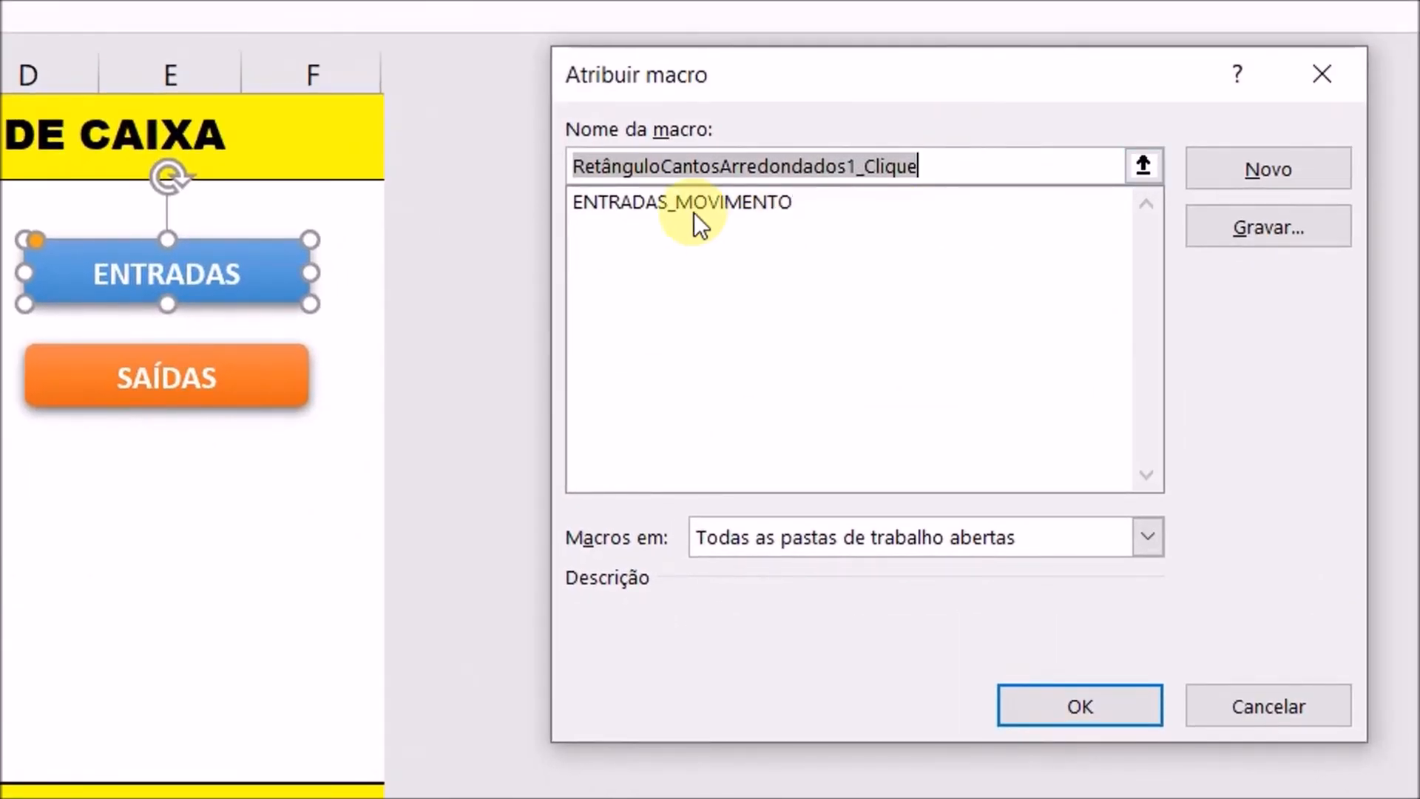
pyautogui.click(694, 207)
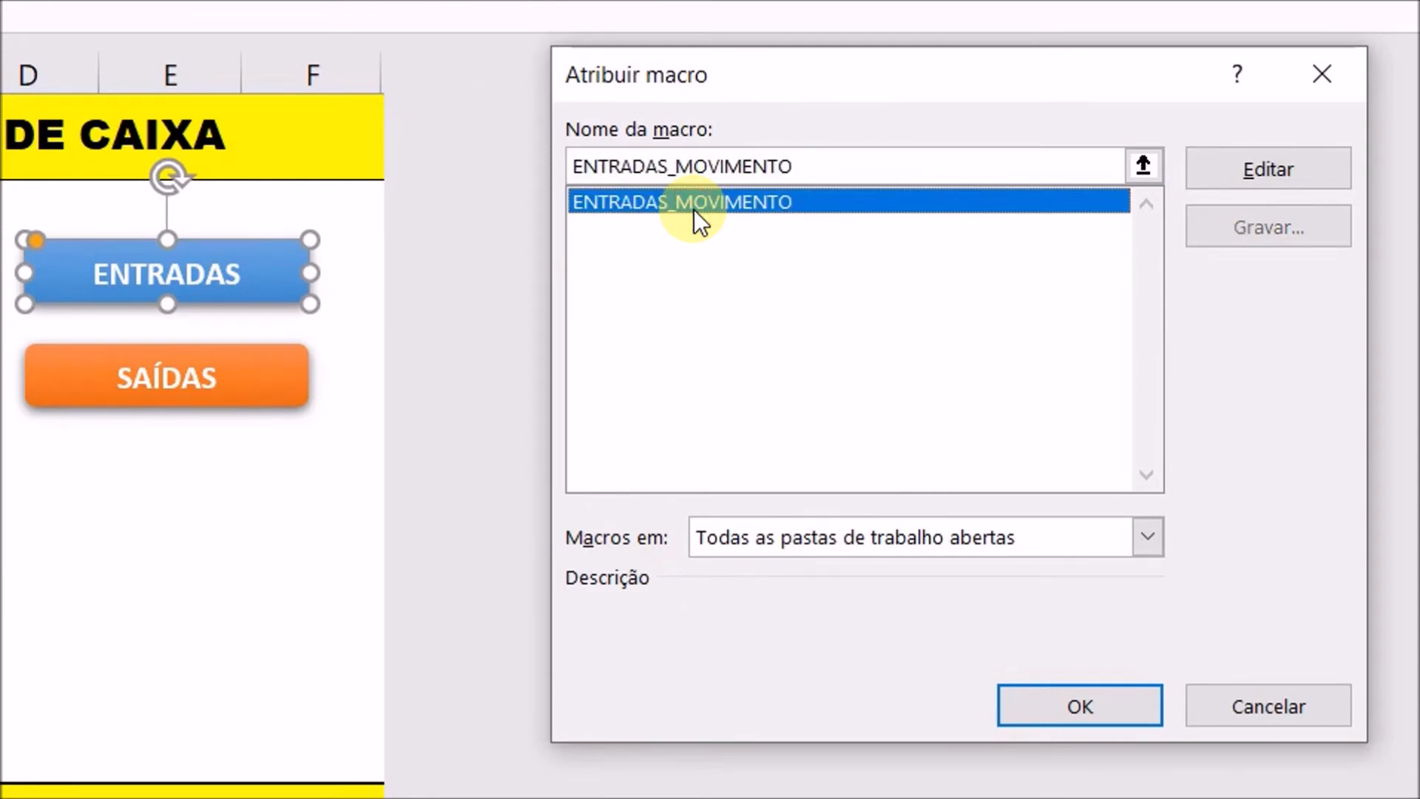
pyautogui.click(1053, 699)
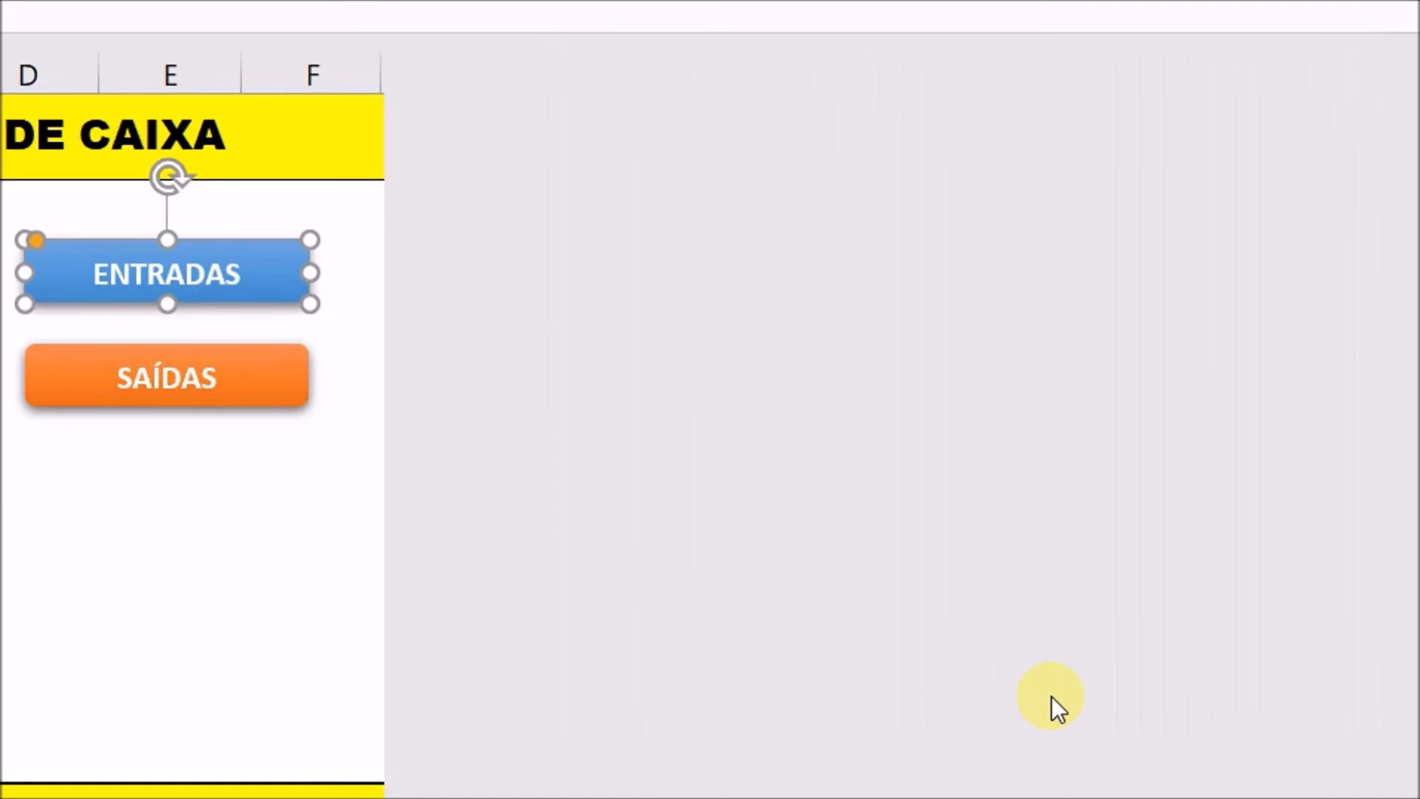
pyautogui.click(304, 587)
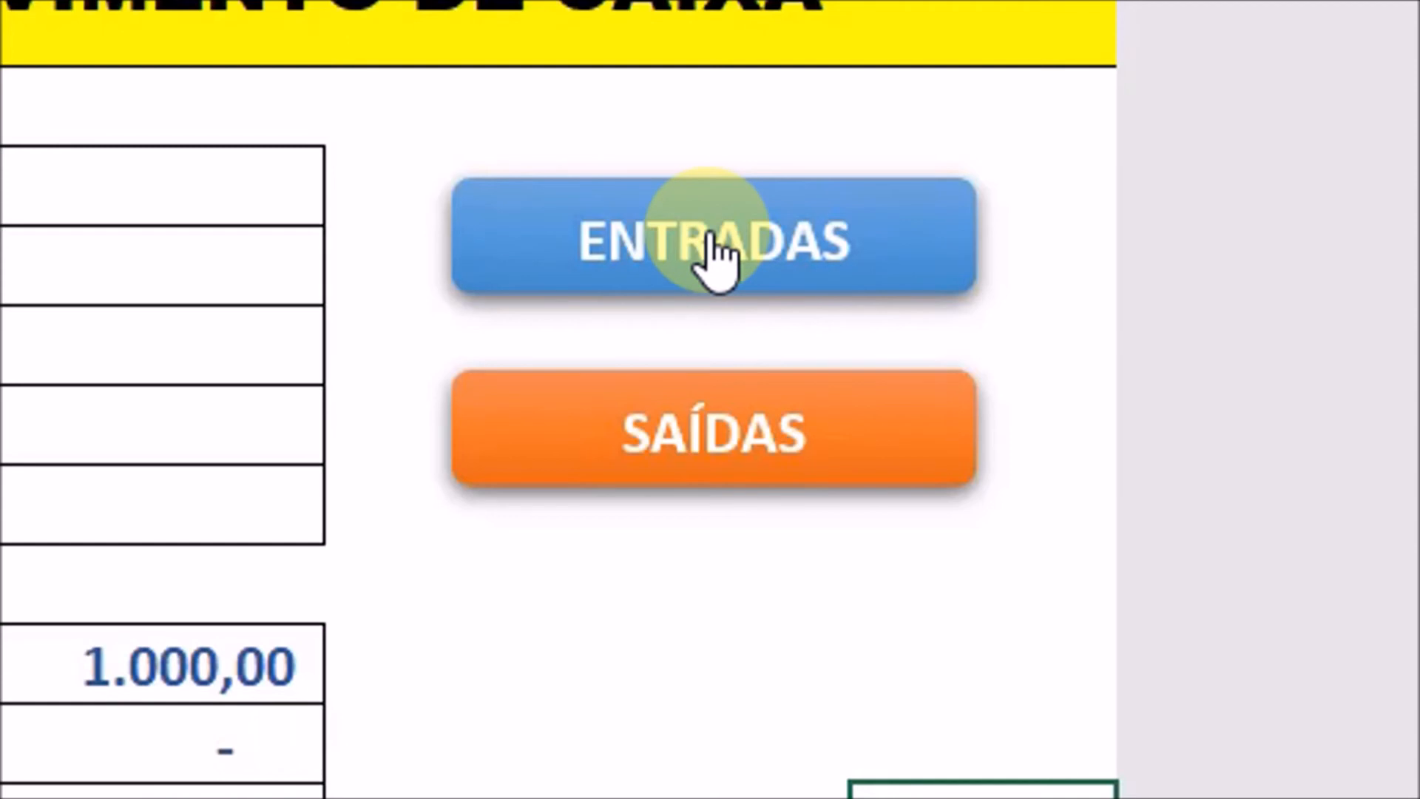
pyautogui.click(706, 794)
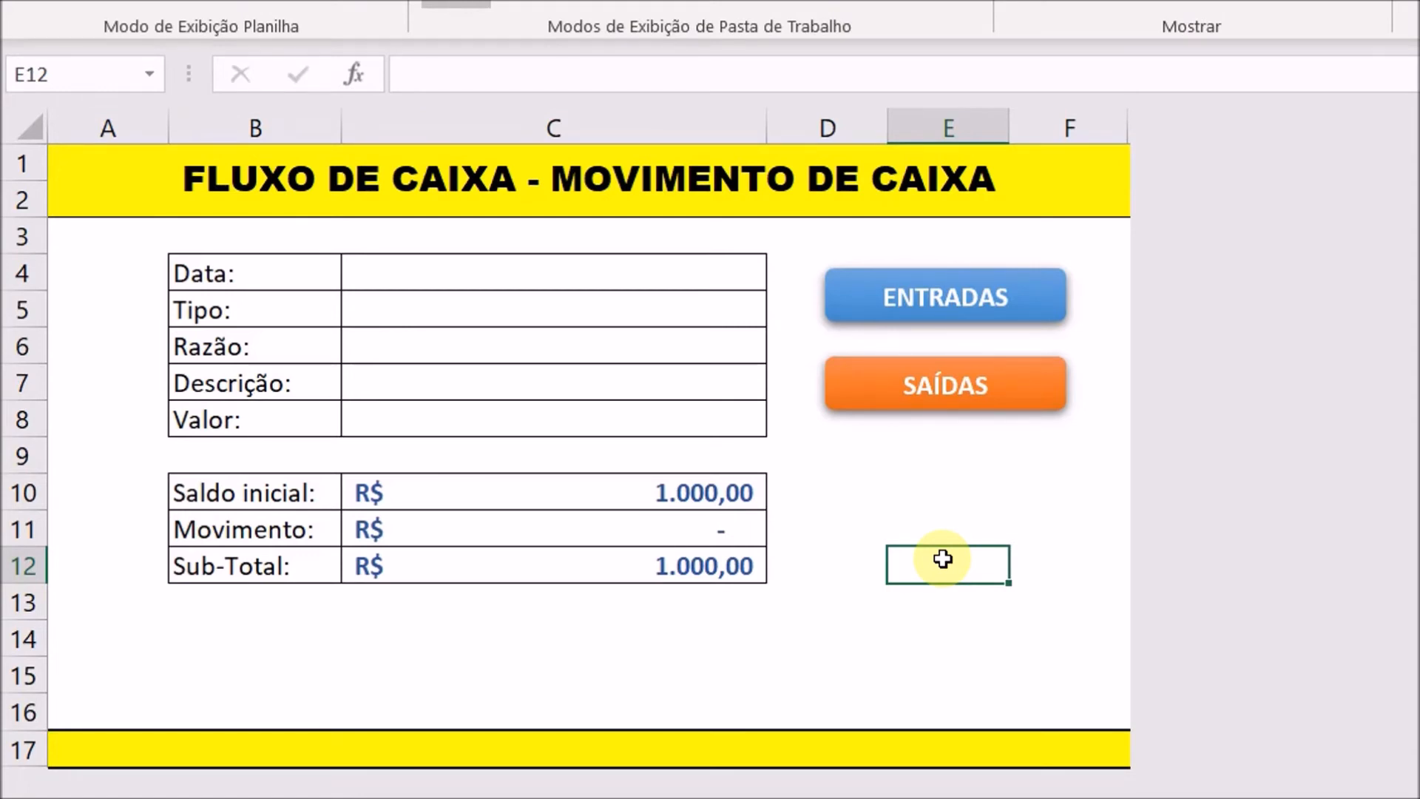
# Fill in the movement form's Data with 26/05/2020, Tipo with Receitas and Razão with Vendas
pyautogui.click(582, 269)
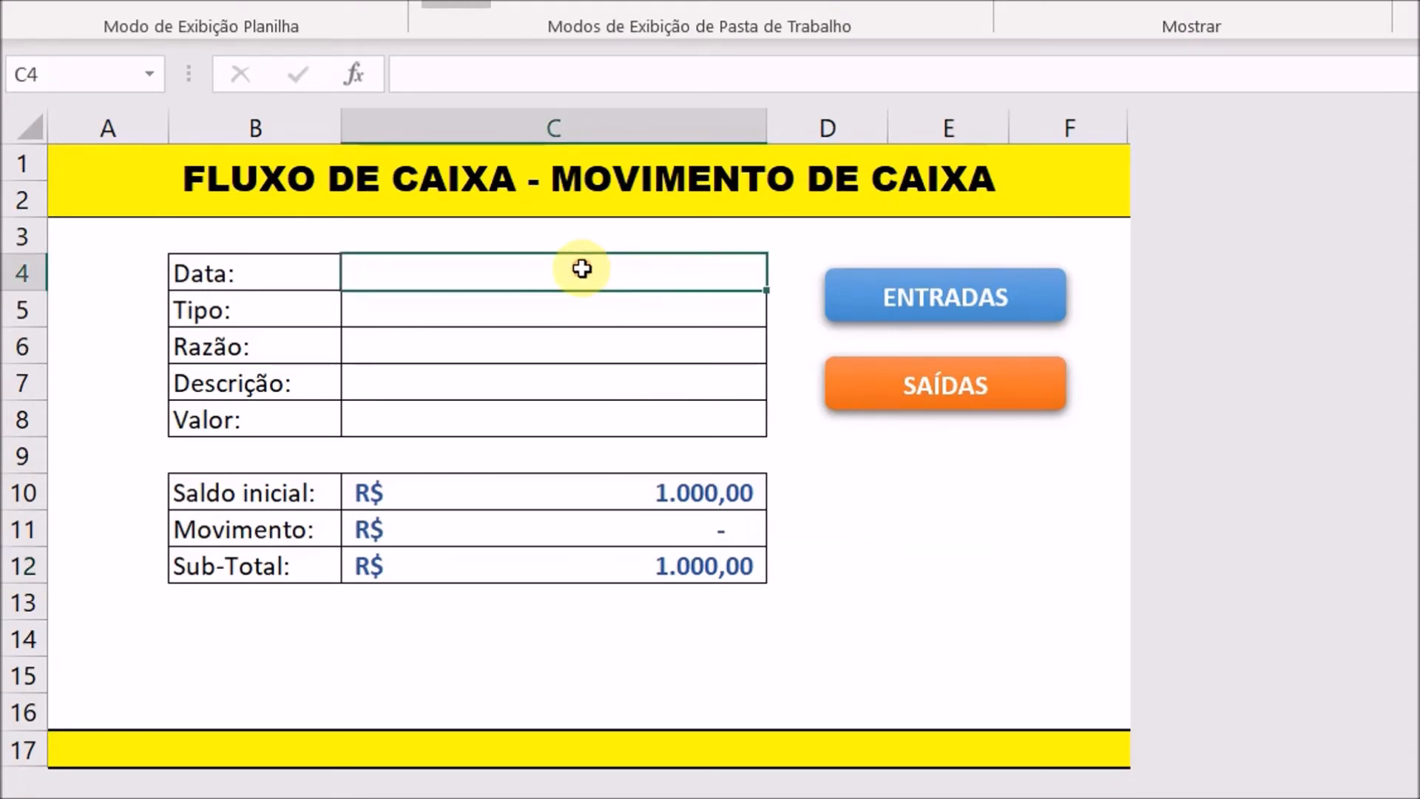
pyautogui.write('26/')
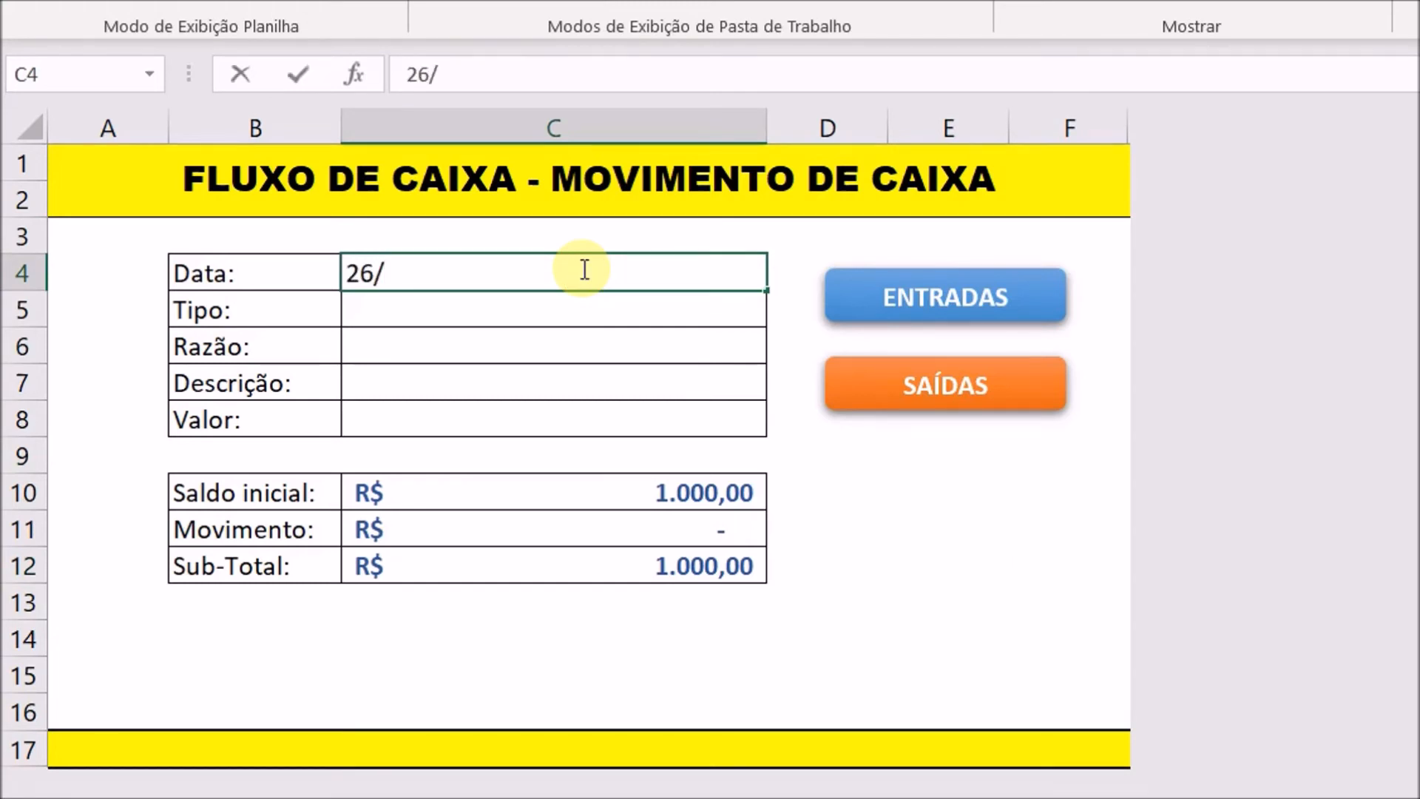
pyautogui.write('05/2020')
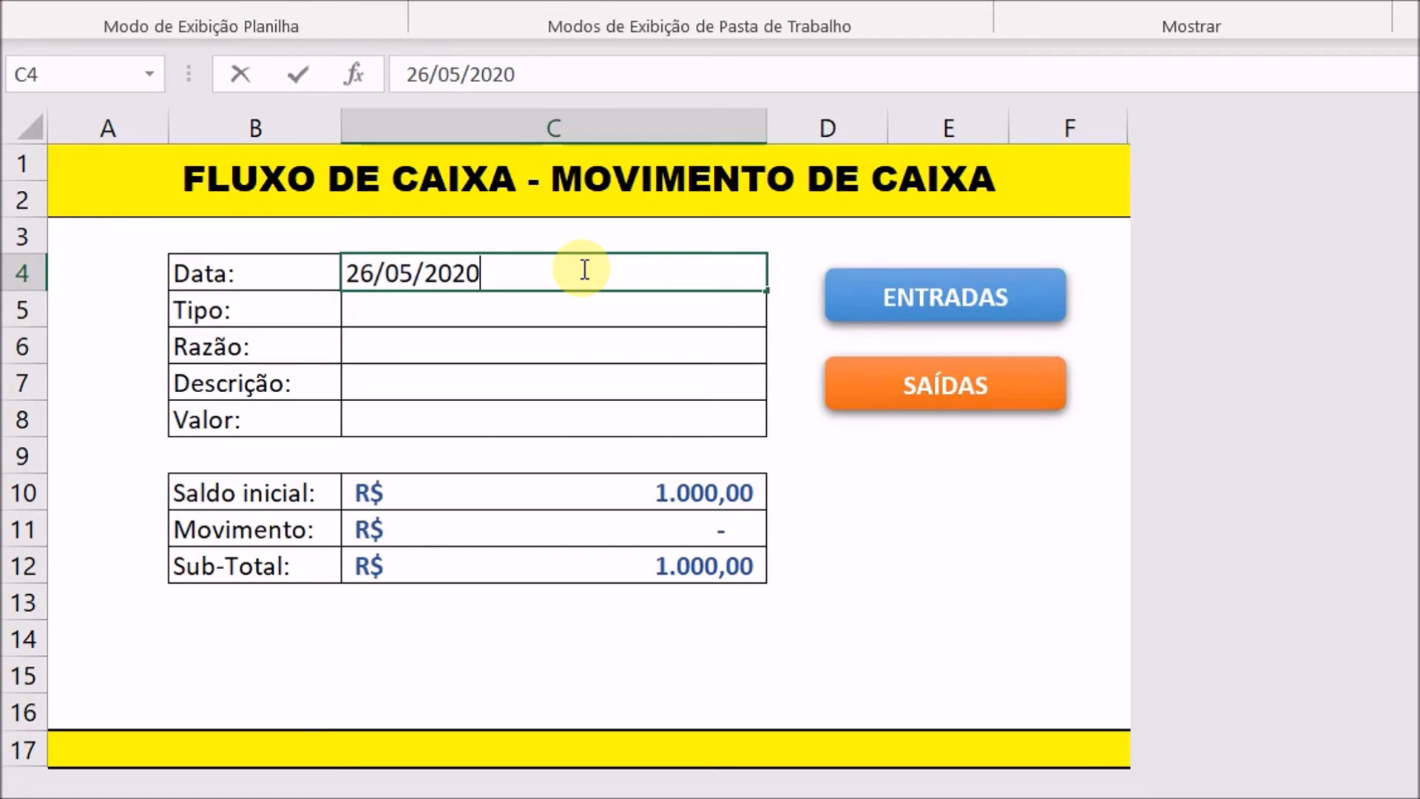
pyautogui.press('Return')
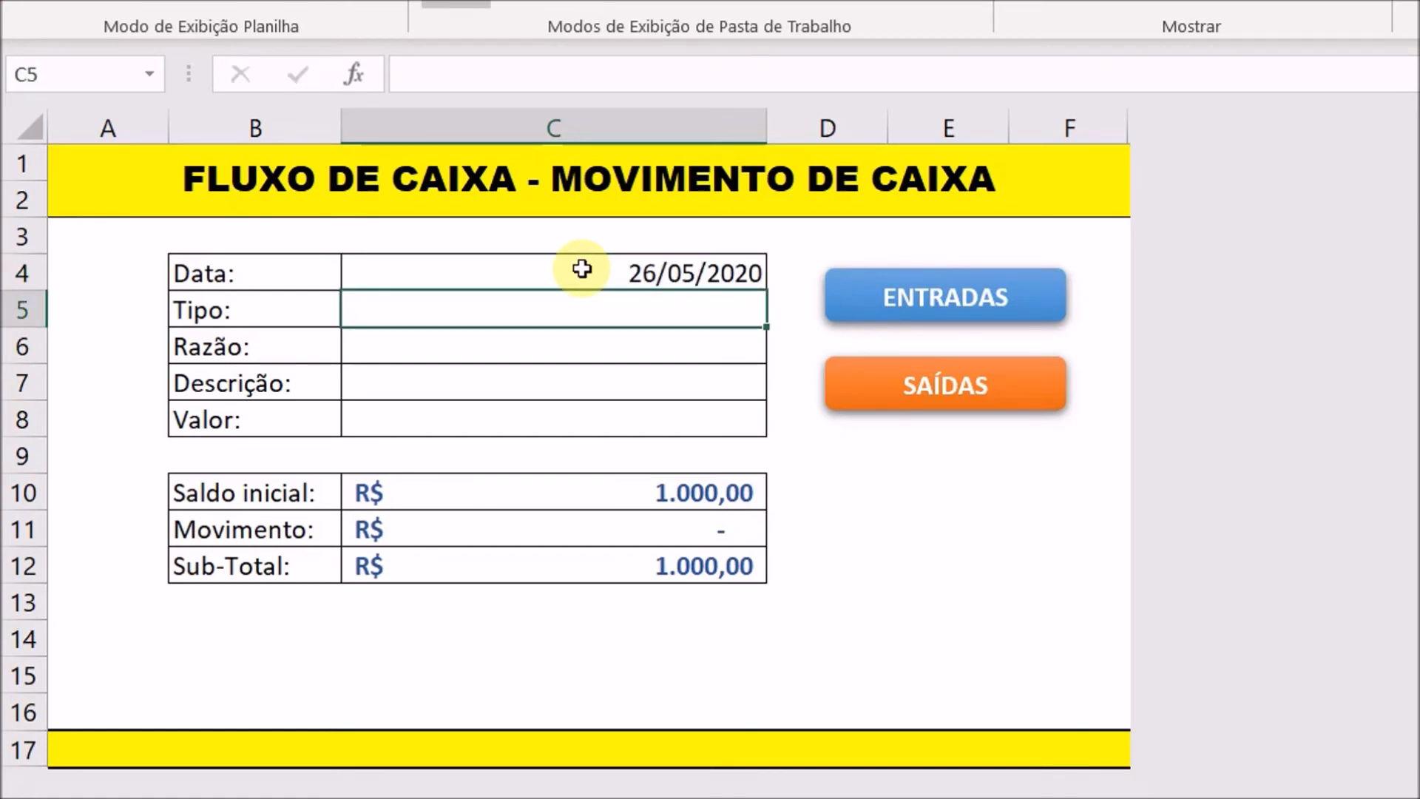
pyautogui.write('R')
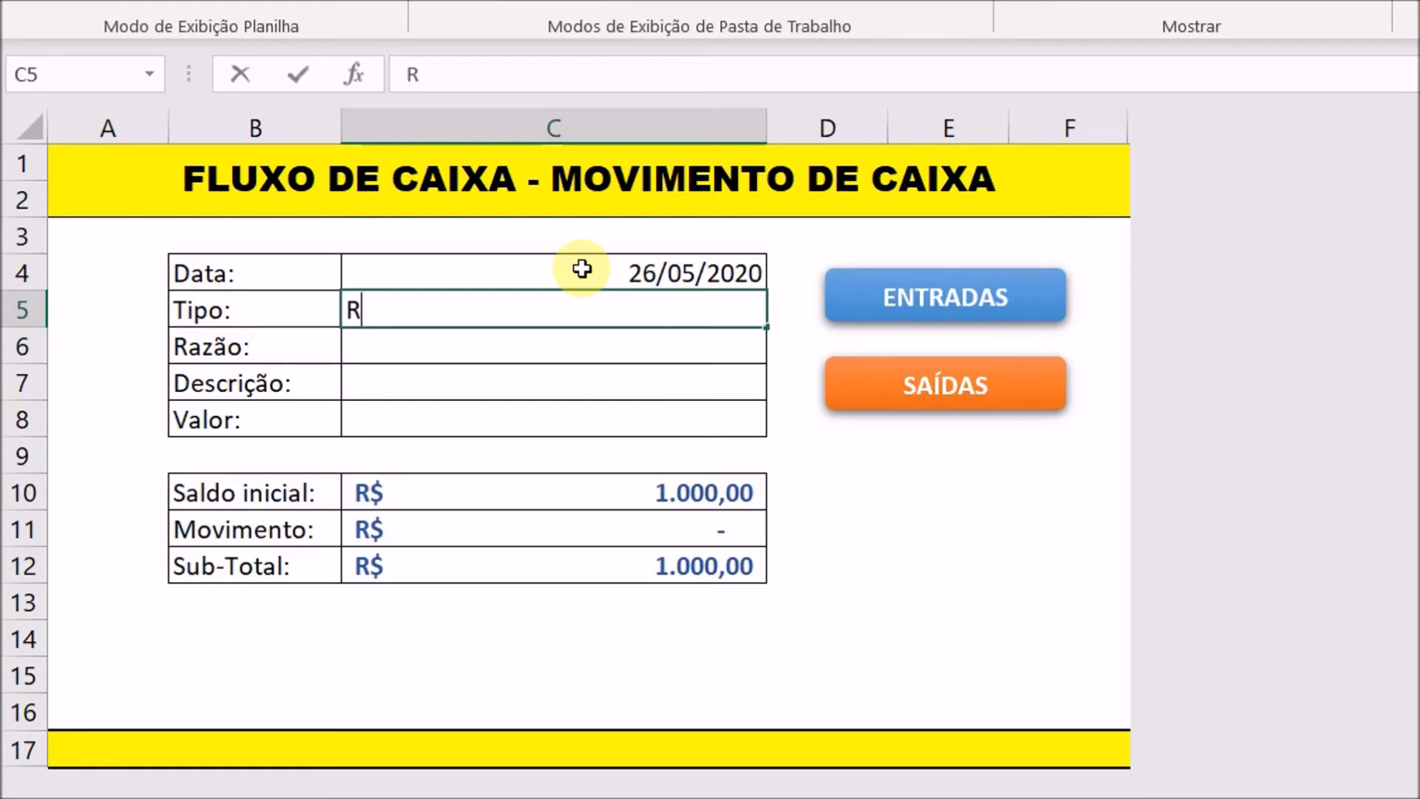
pyautogui.write('eceitas')
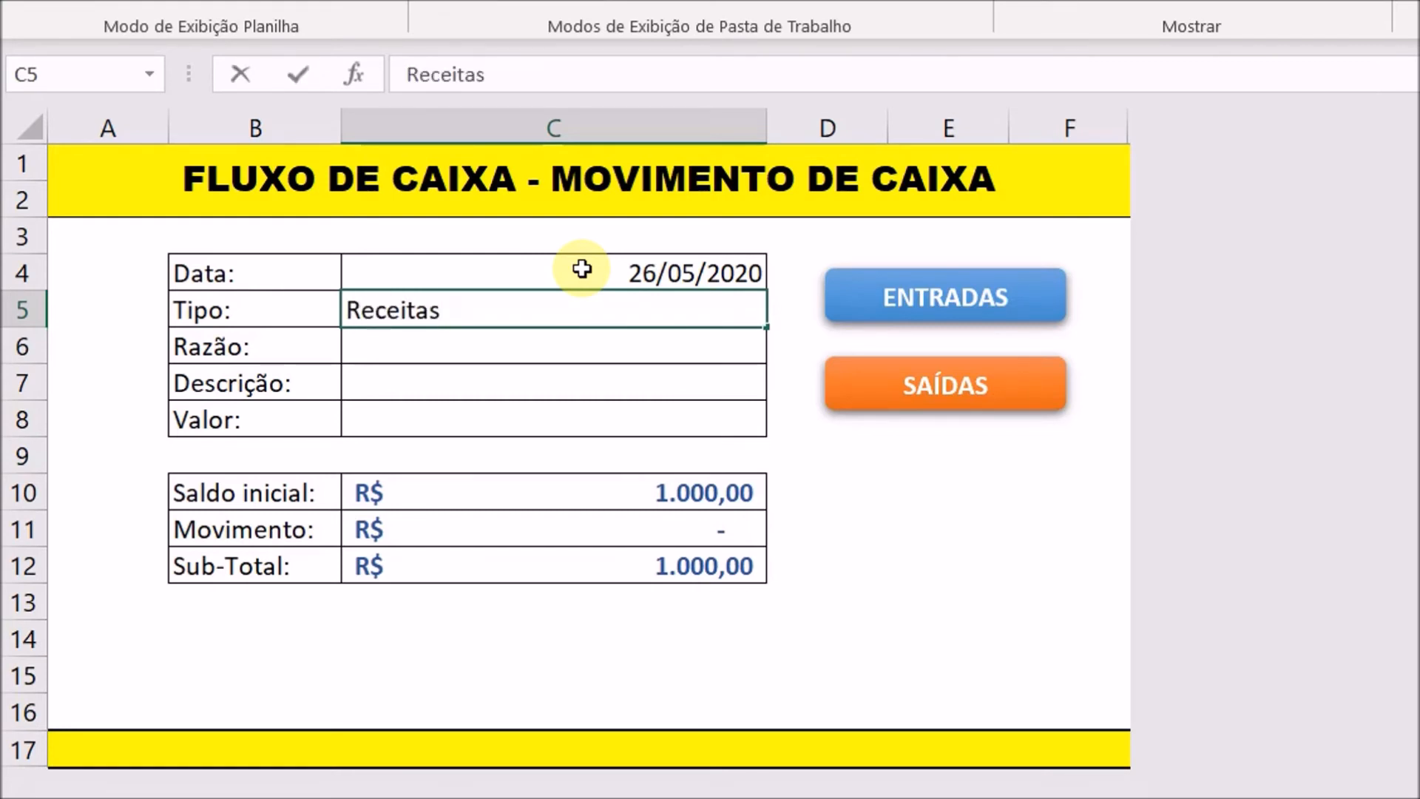
pyautogui.press('Return')
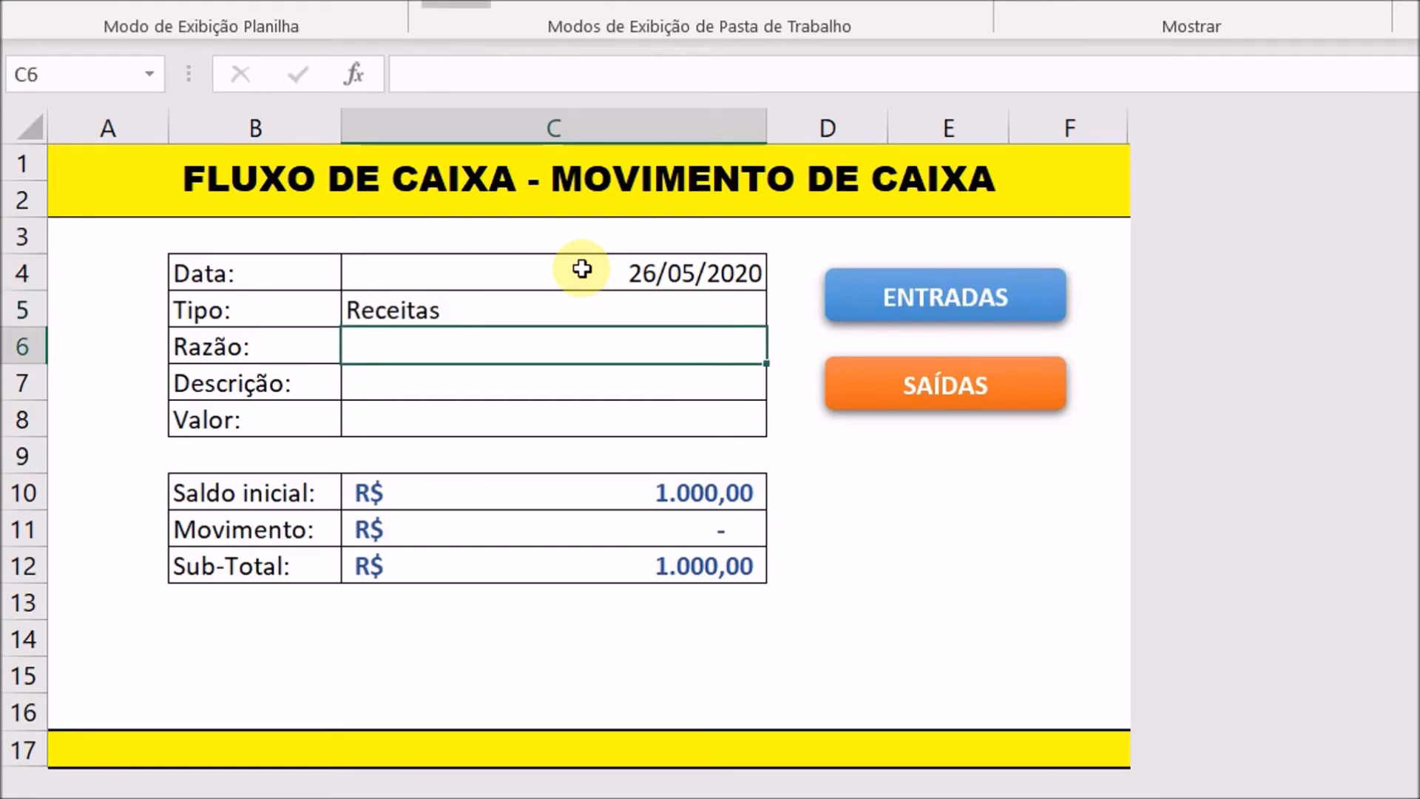
pyautogui.write('Vendas')
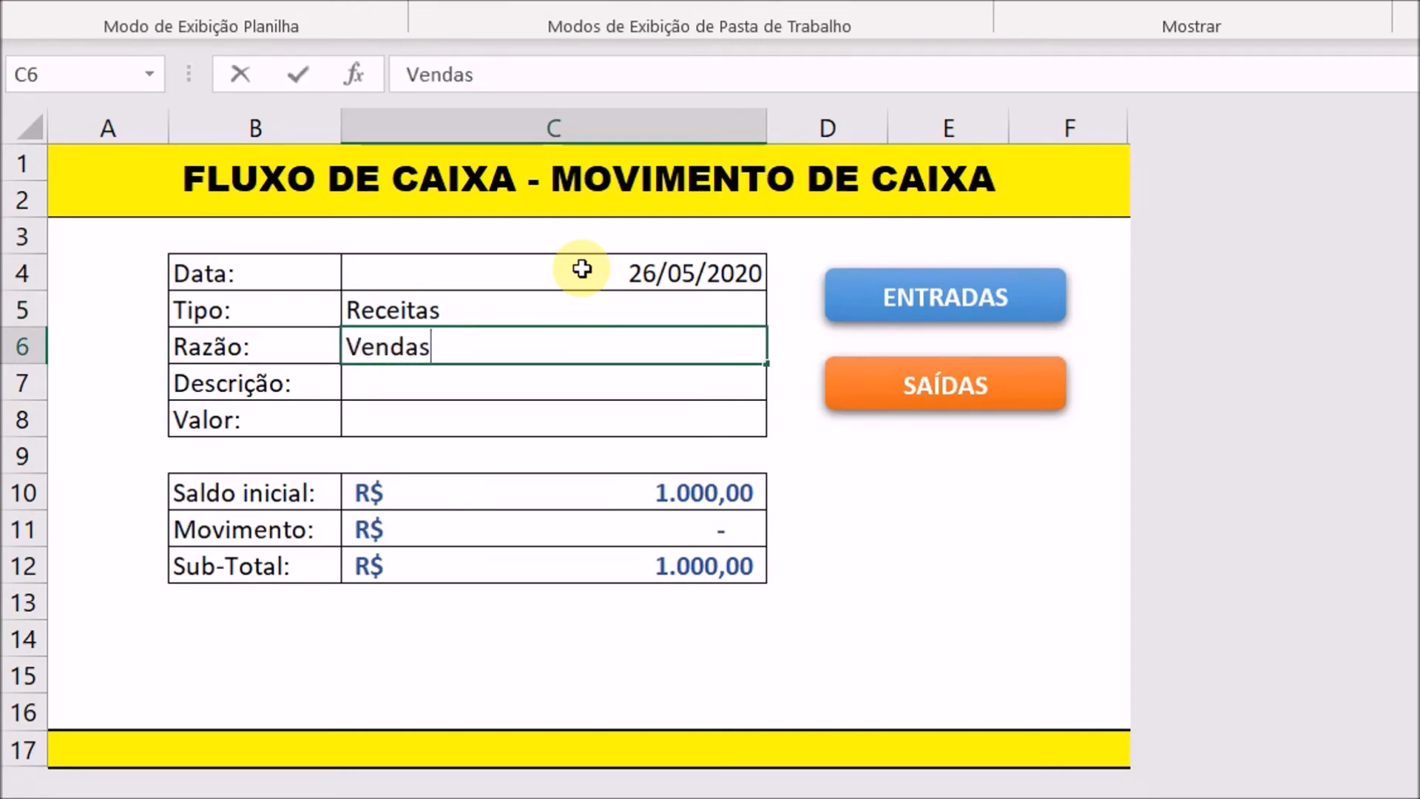
pyautogui.press('Return')
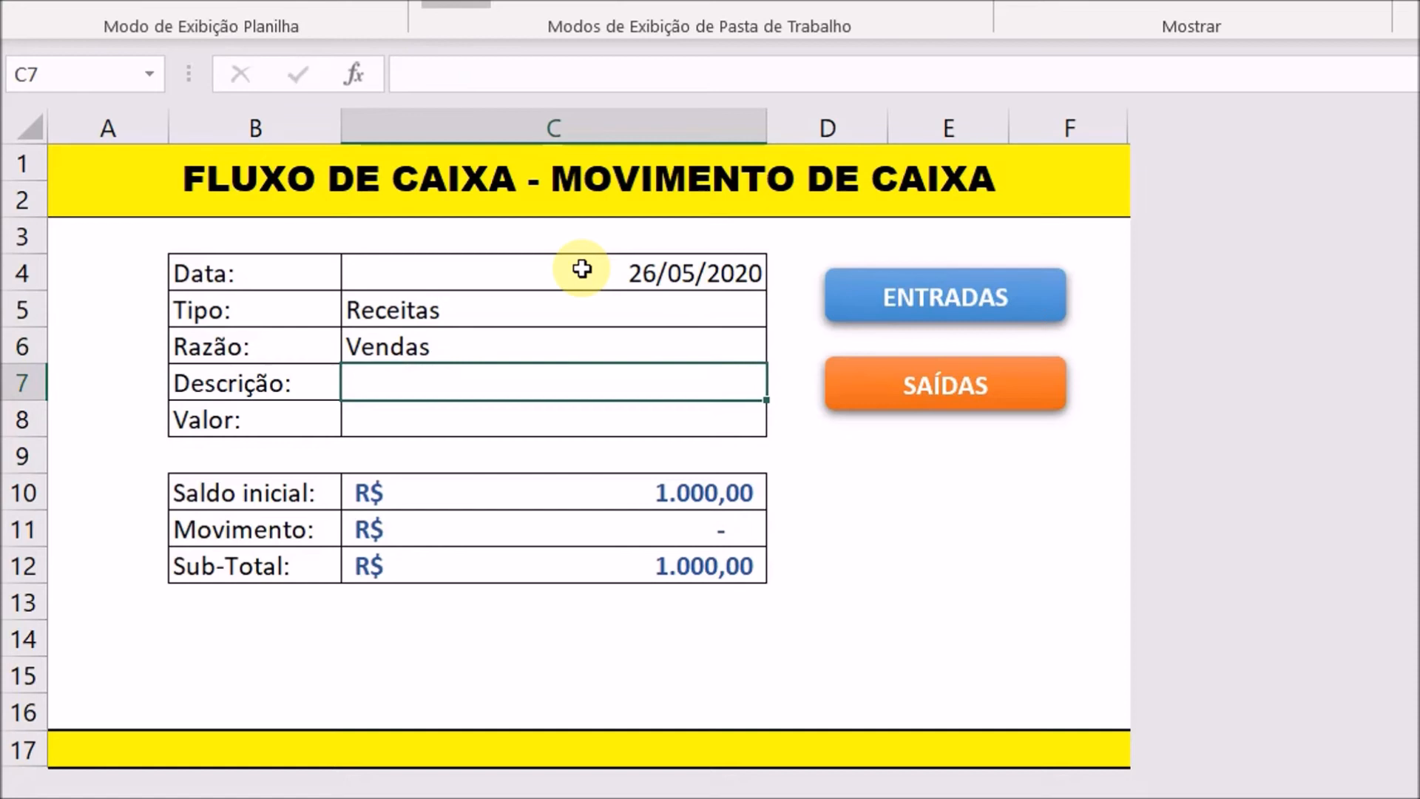
# Enter the form's Descrição as "Serv. De Manutenção" and its Valor as 600
pyautogui.write('Serv. De ')
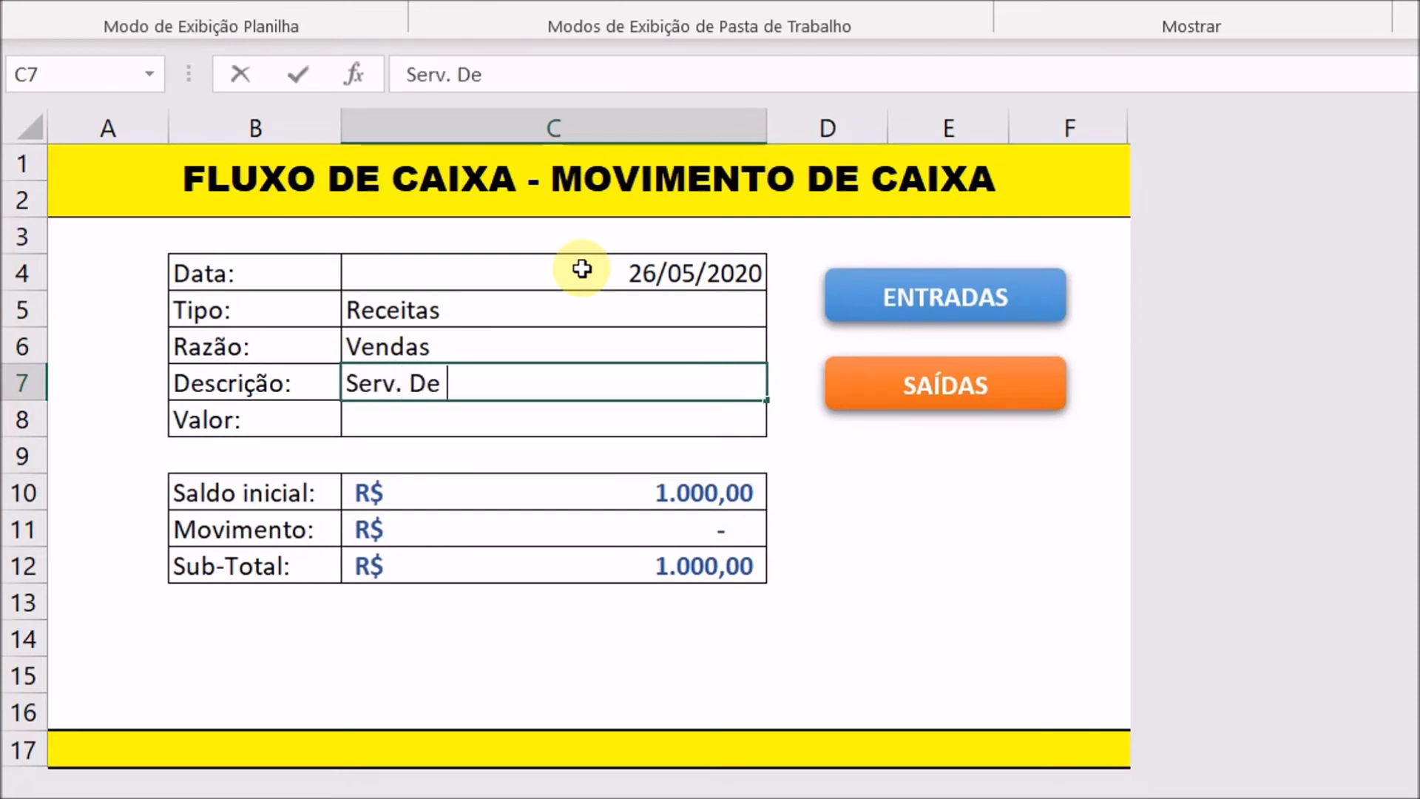
pyautogui.write('Manuten')
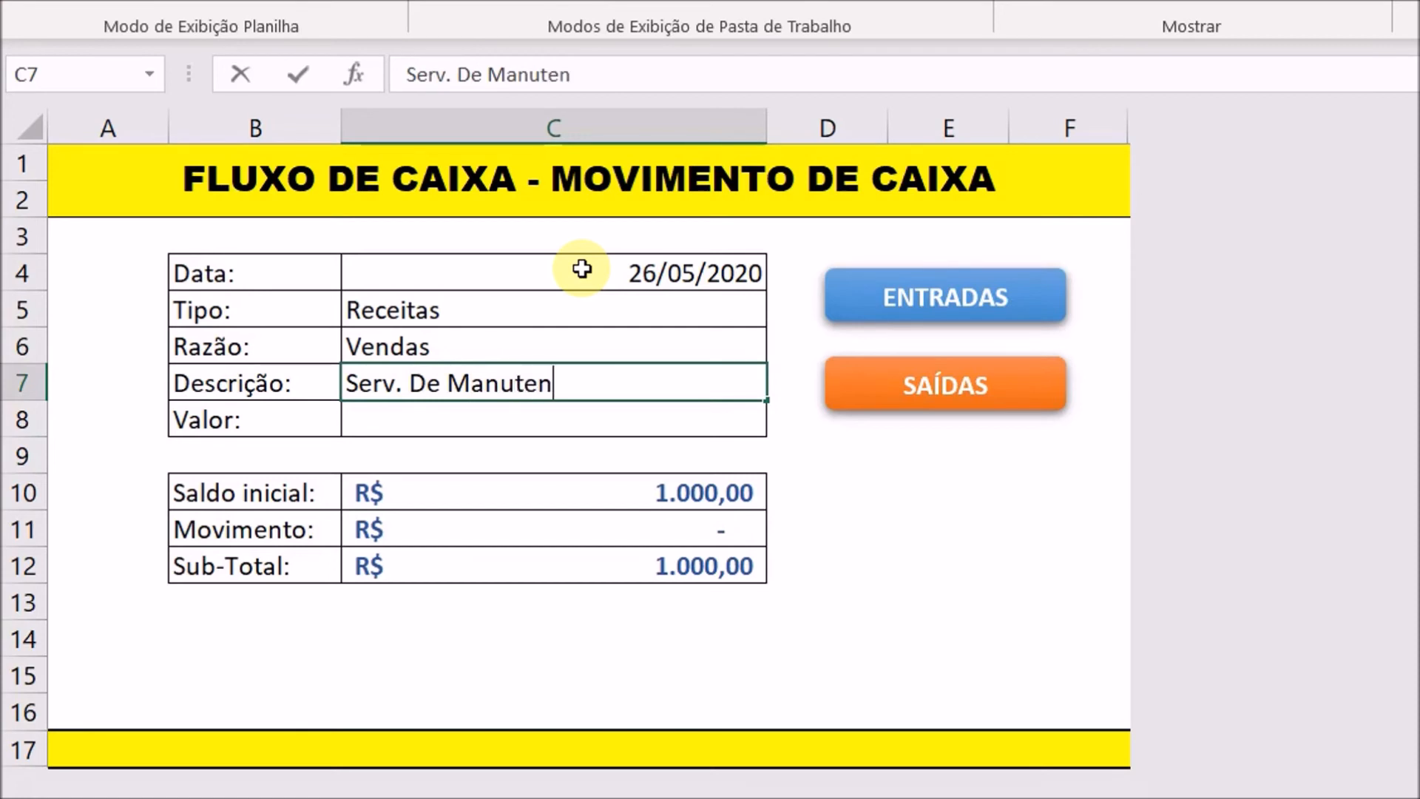
pyautogui.write('ção')
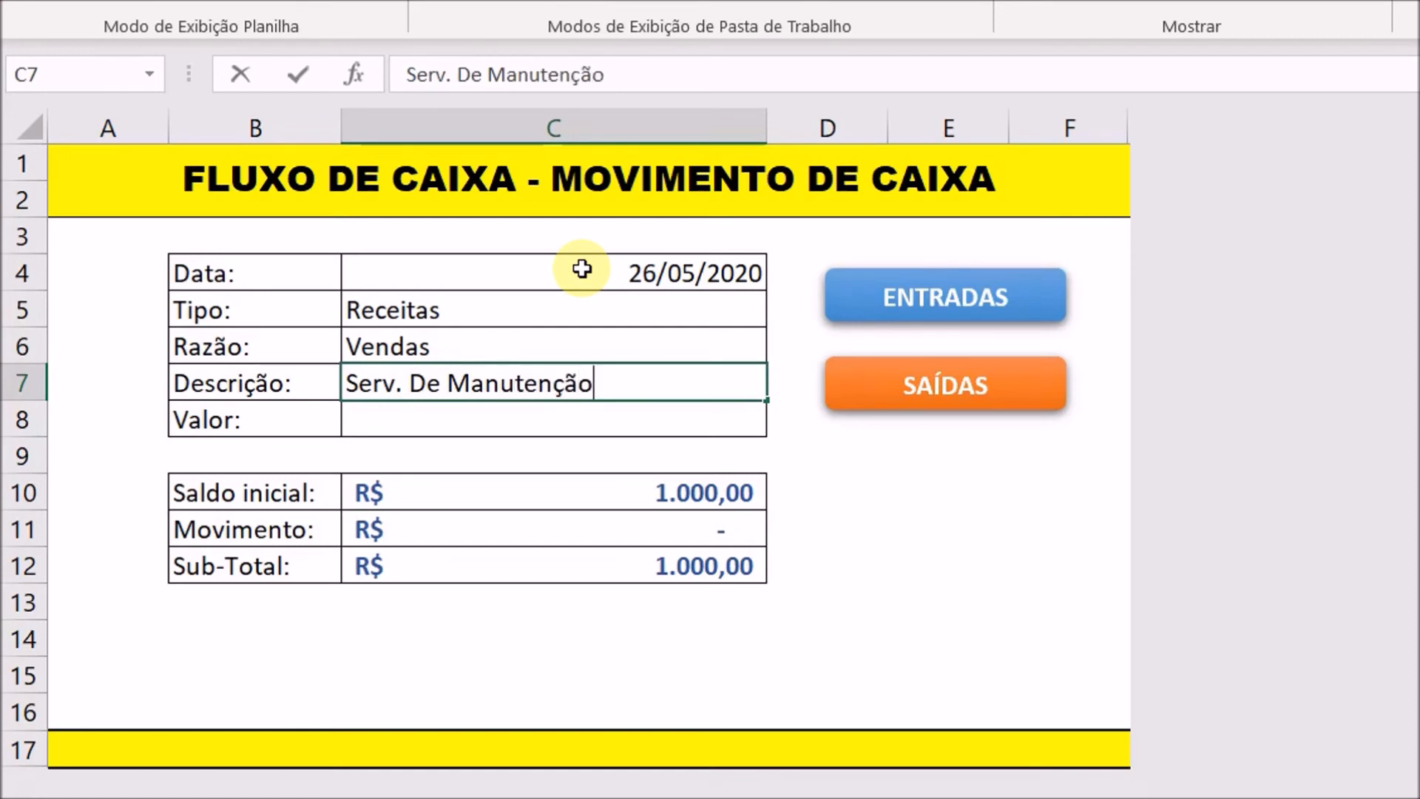
pyautogui.press('Return')
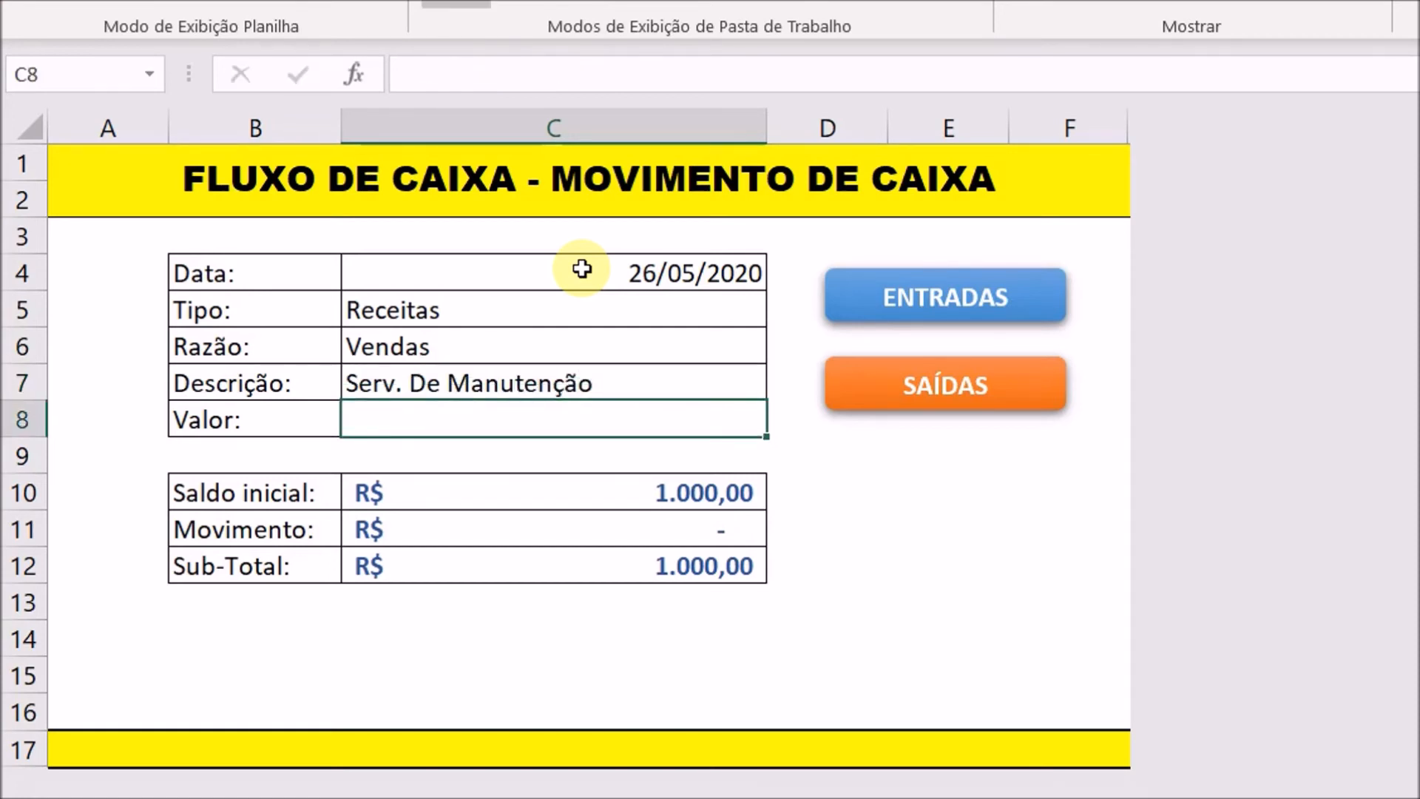
pyautogui.write('600')
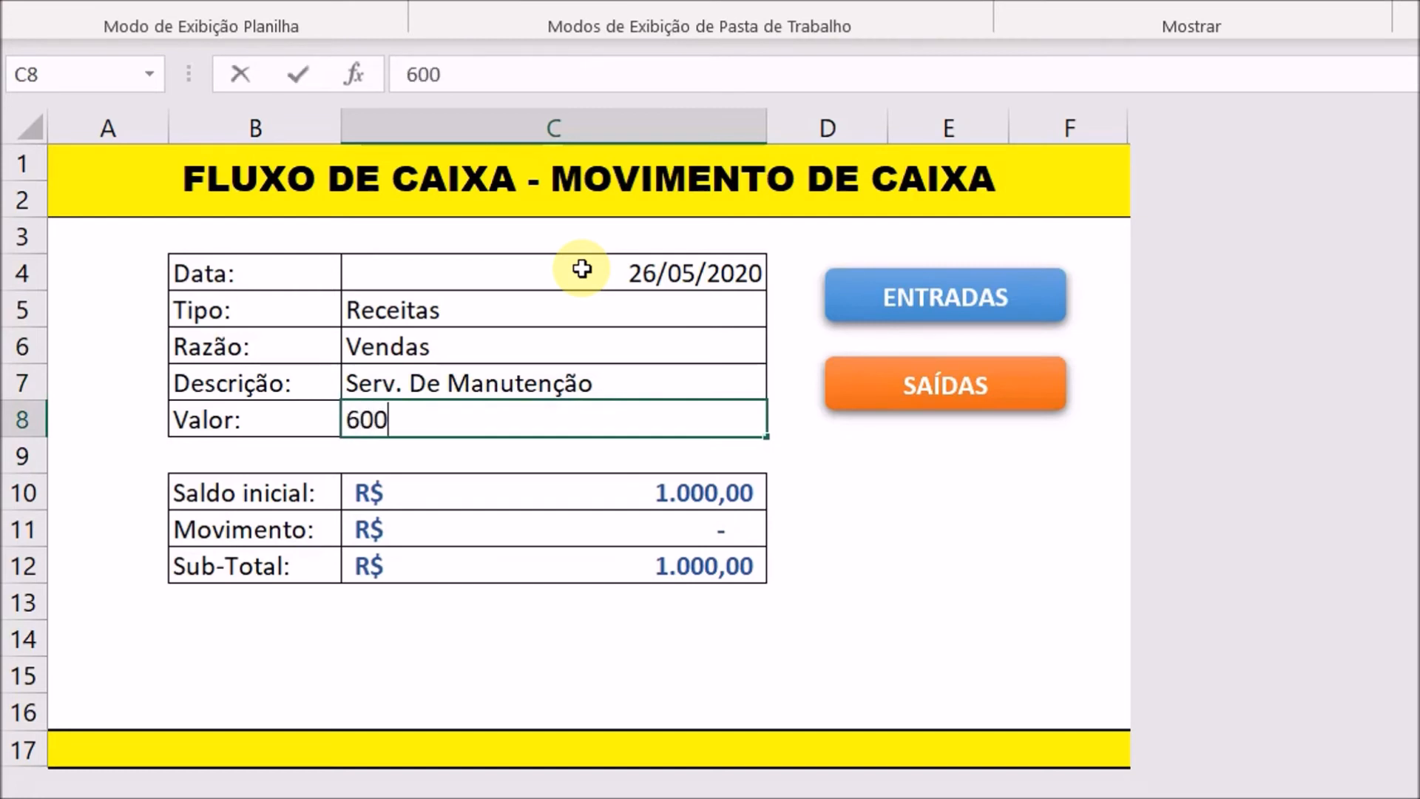
pyautogui.hotkey('ctrl', 'Return')
pyautogui.press('Return')
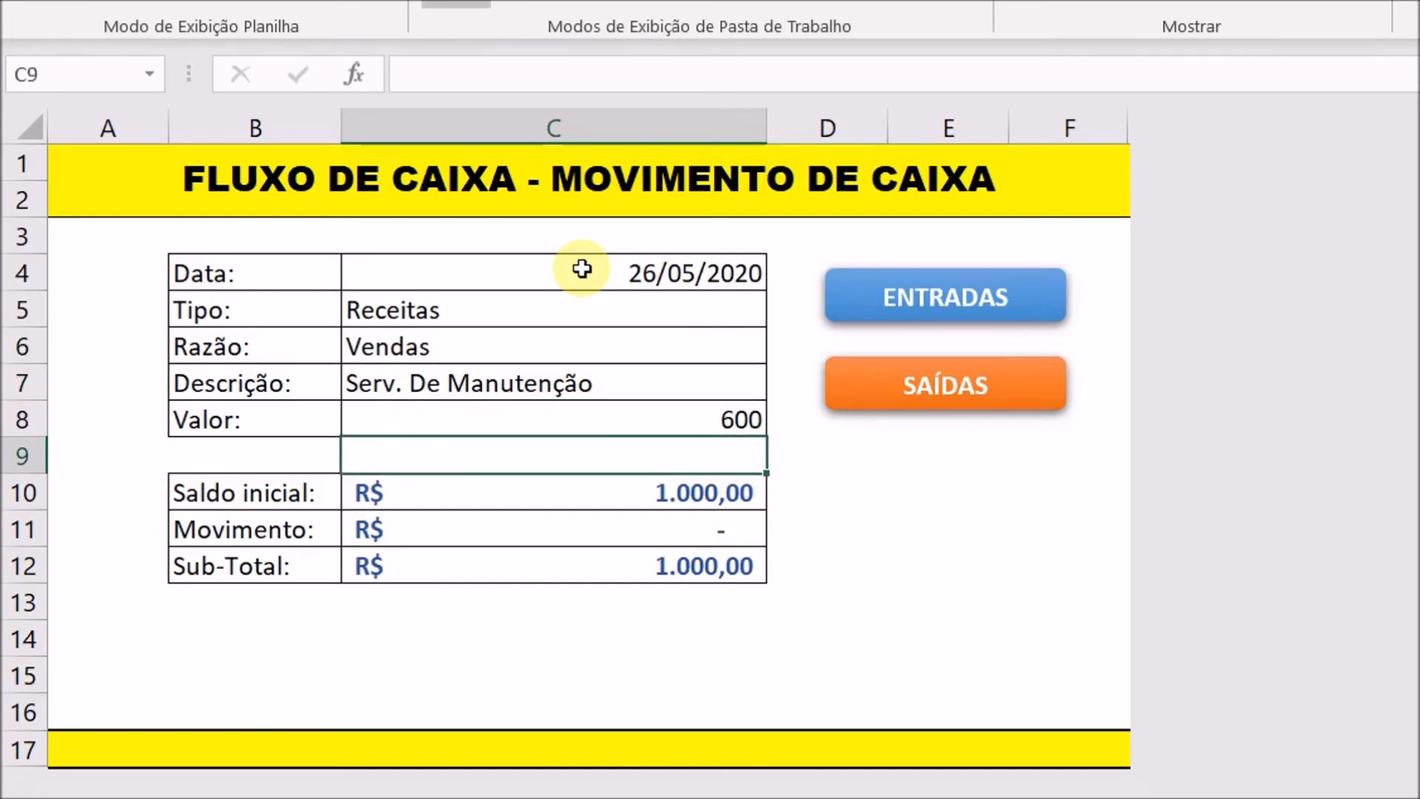
# Apply the accounting number format in R$ to the Valor cell C8
pyautogui.click(675, 420)
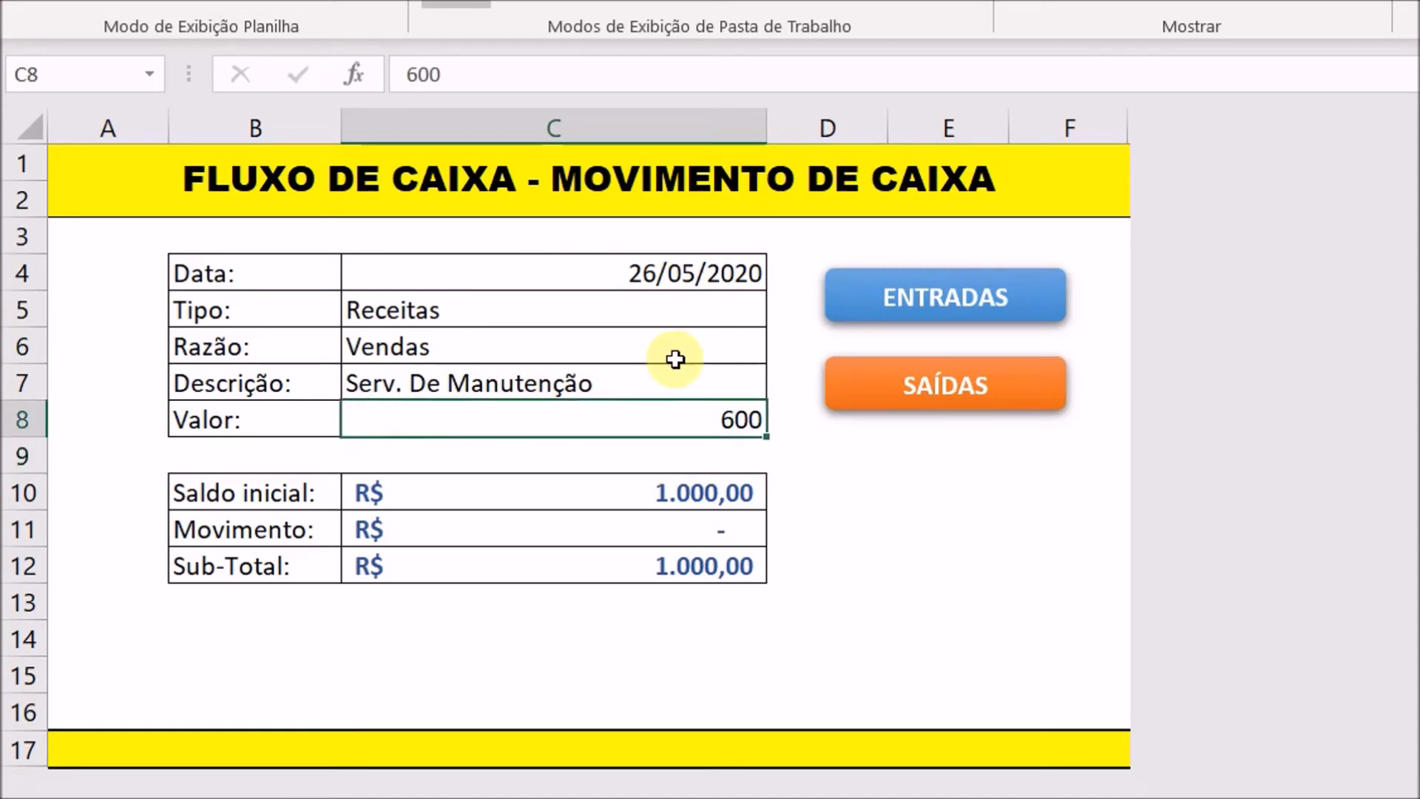
pyautogui.click(137, 2)
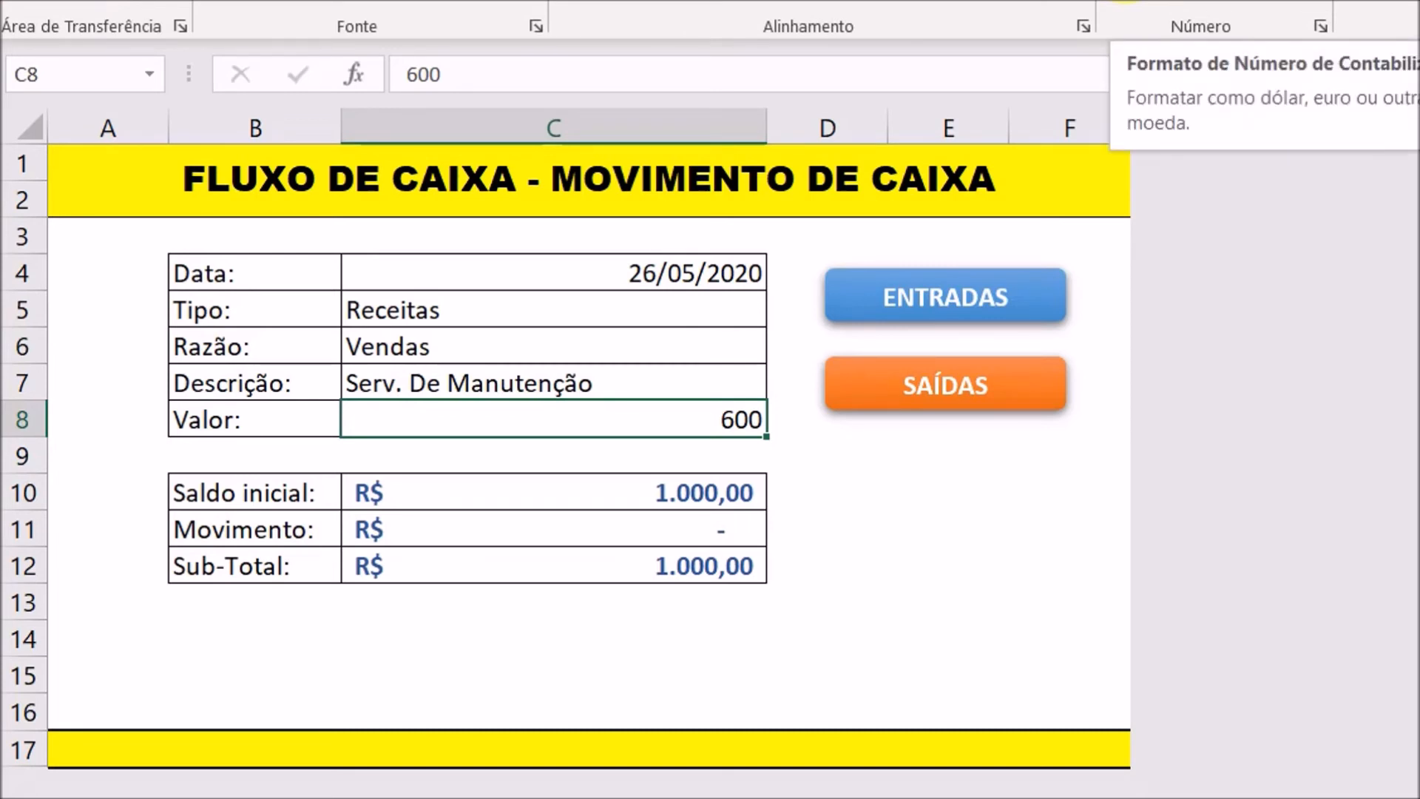
pyautogui.click(1124, 1)
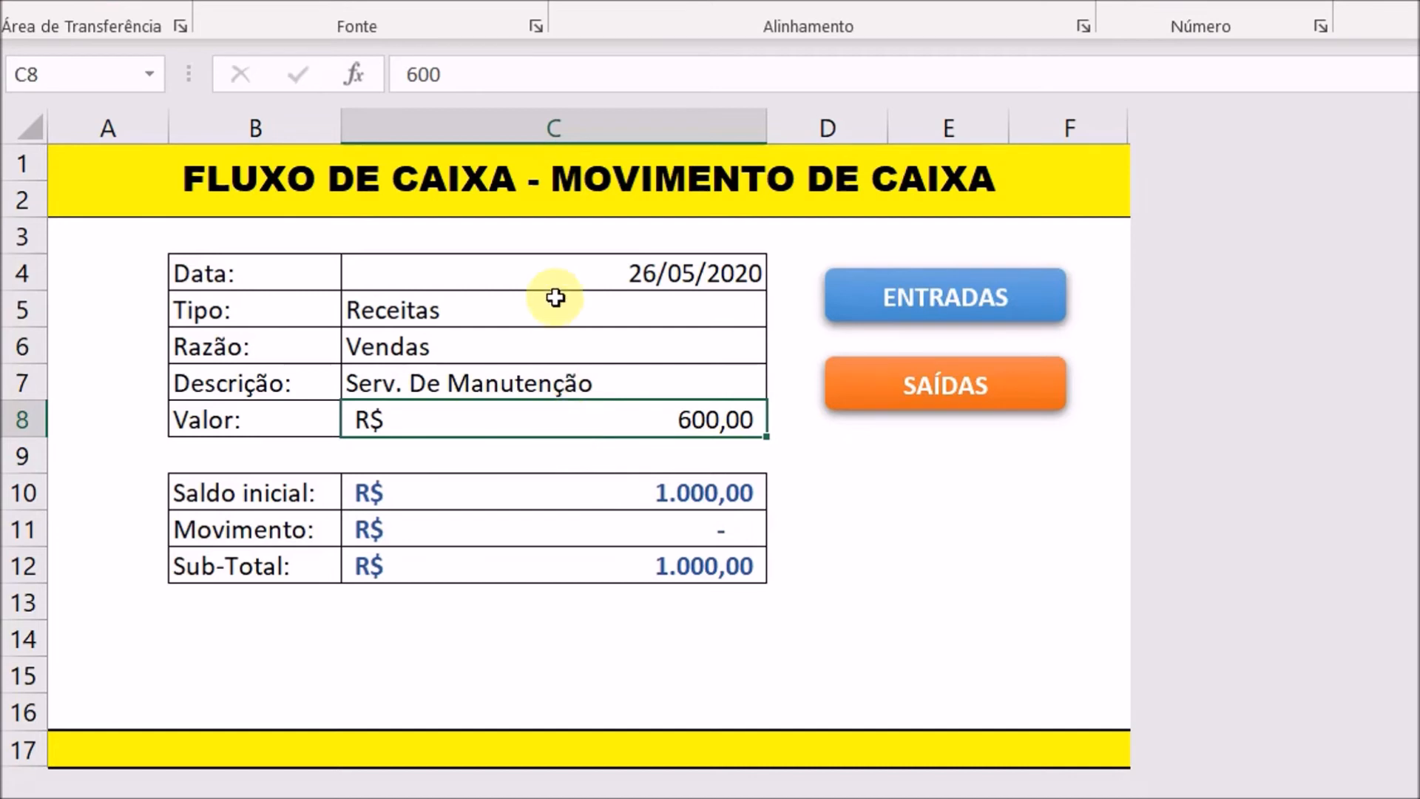
# Review the filled range C4:C8 and the tables on the ENTRADAS and SAIDAS sheets, returning to the movement form
pyautogui.moveTo(553, 275); pyautogui.dragTo(540, 414)
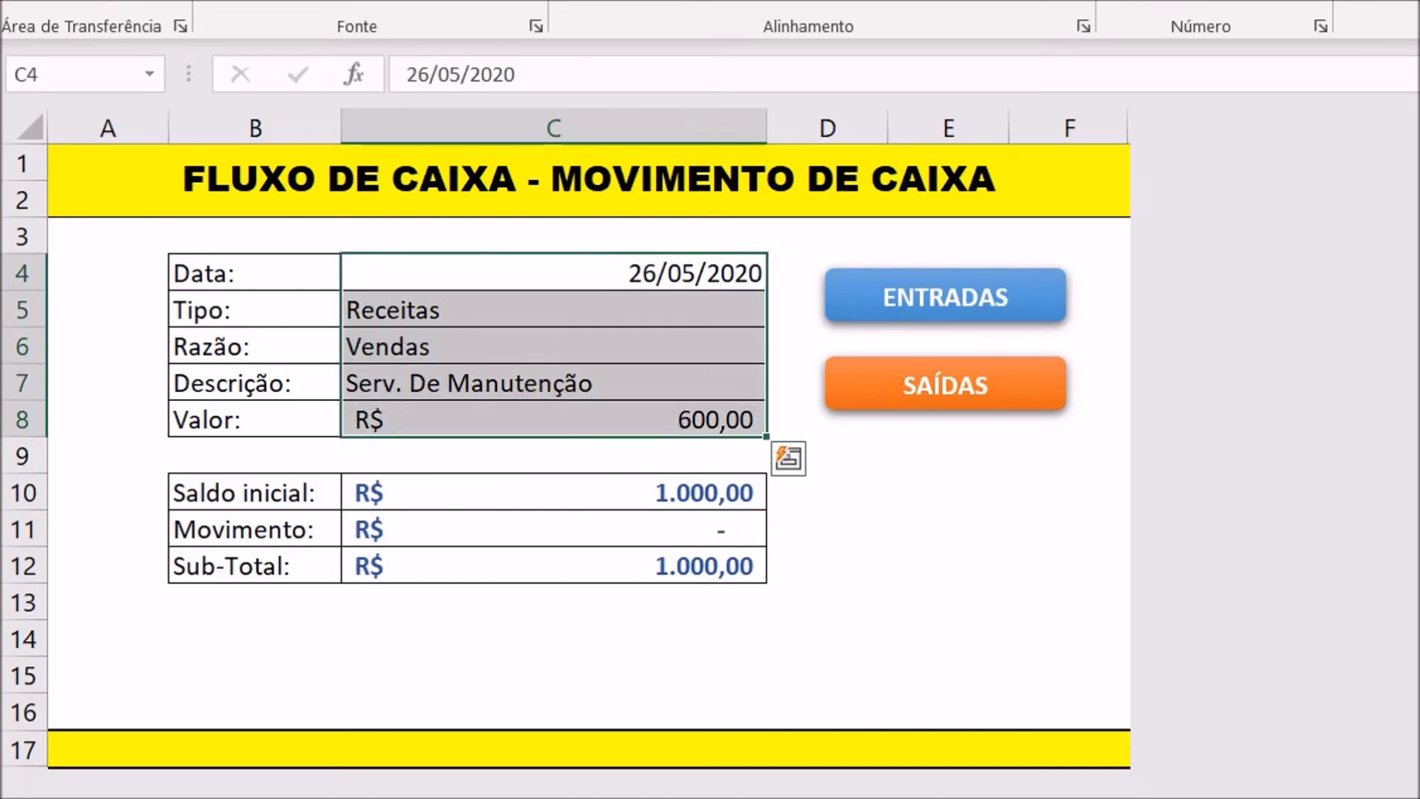
pyautogui.hotkey('ctrl', 'pagedown')
pyautogui.hotkey('ctrl', 'pagedown')
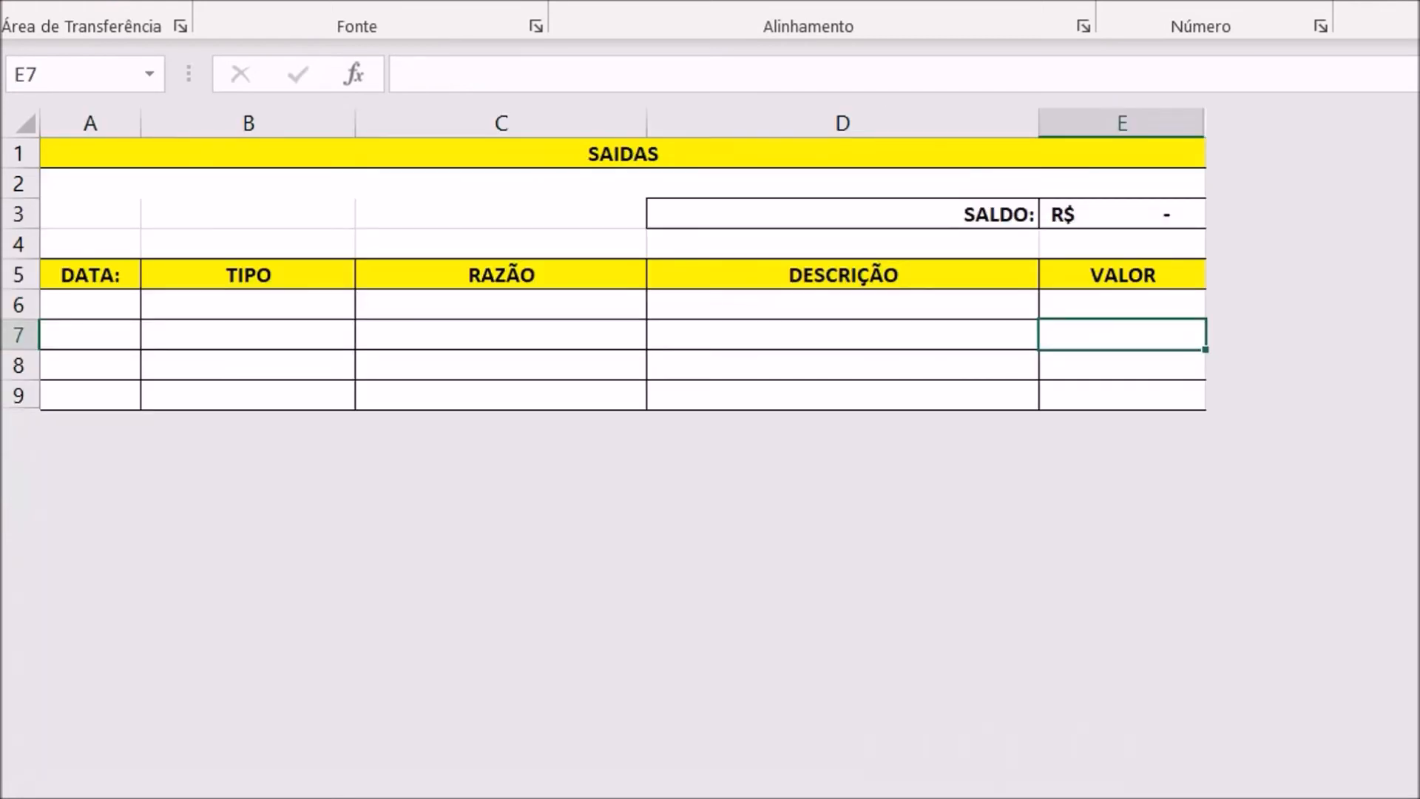
pyautogui.hotkey('ctrl', 'pageup')
pyautogui.click(114, 358)
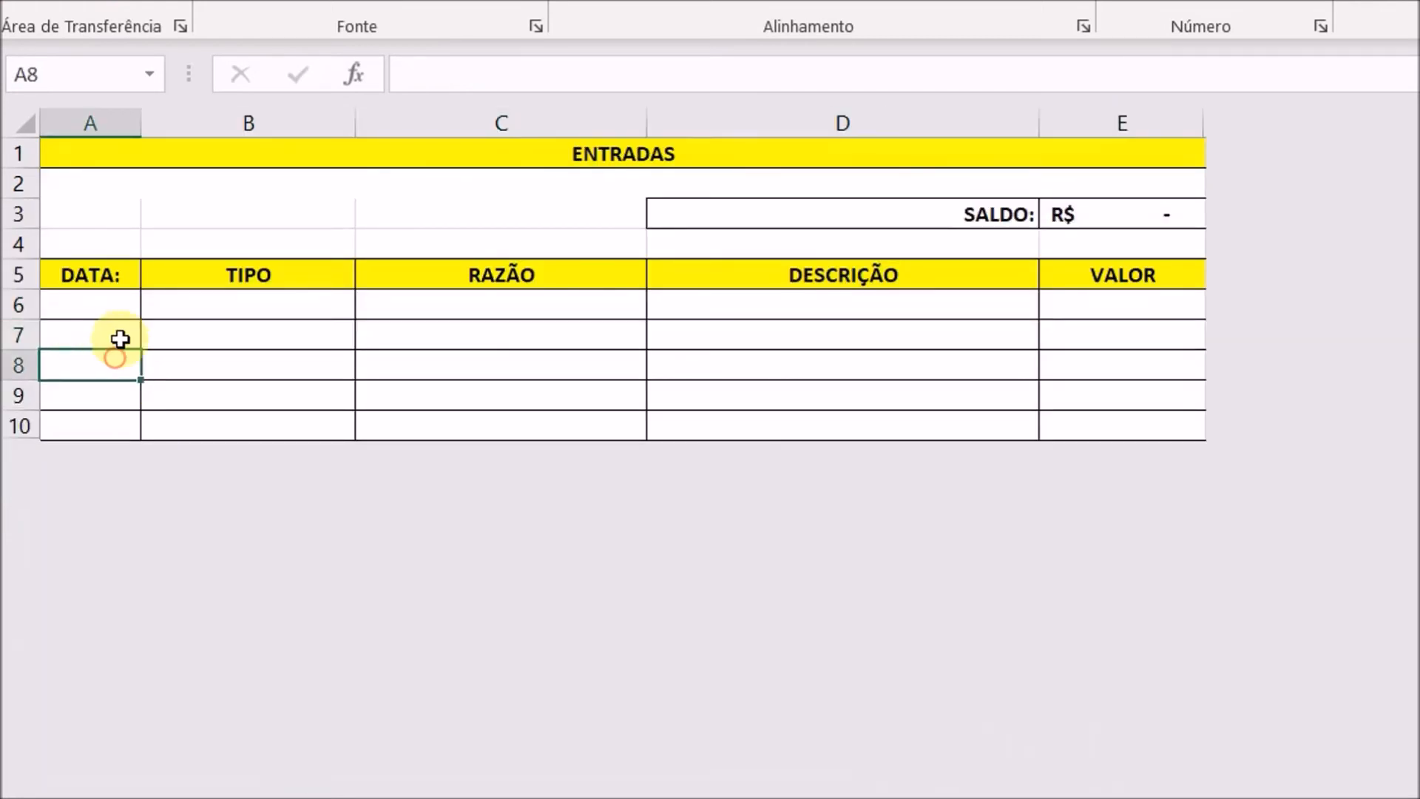
pyautogui.hotkey('ctrl', 'pagedown')
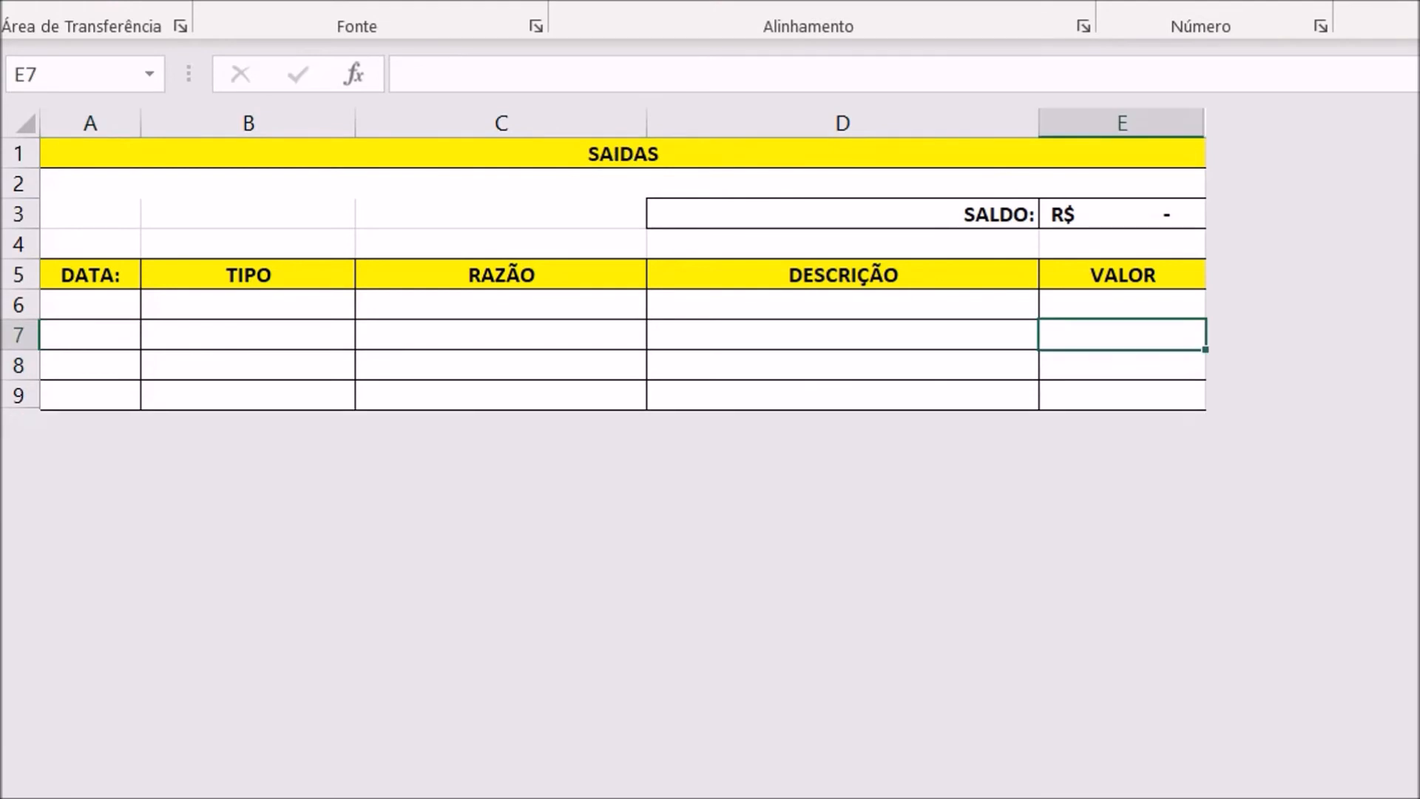
pyautogui.hotkey('ctrl', 'pageup')
pyautogui.hotkey('ctrl', 'pageup')
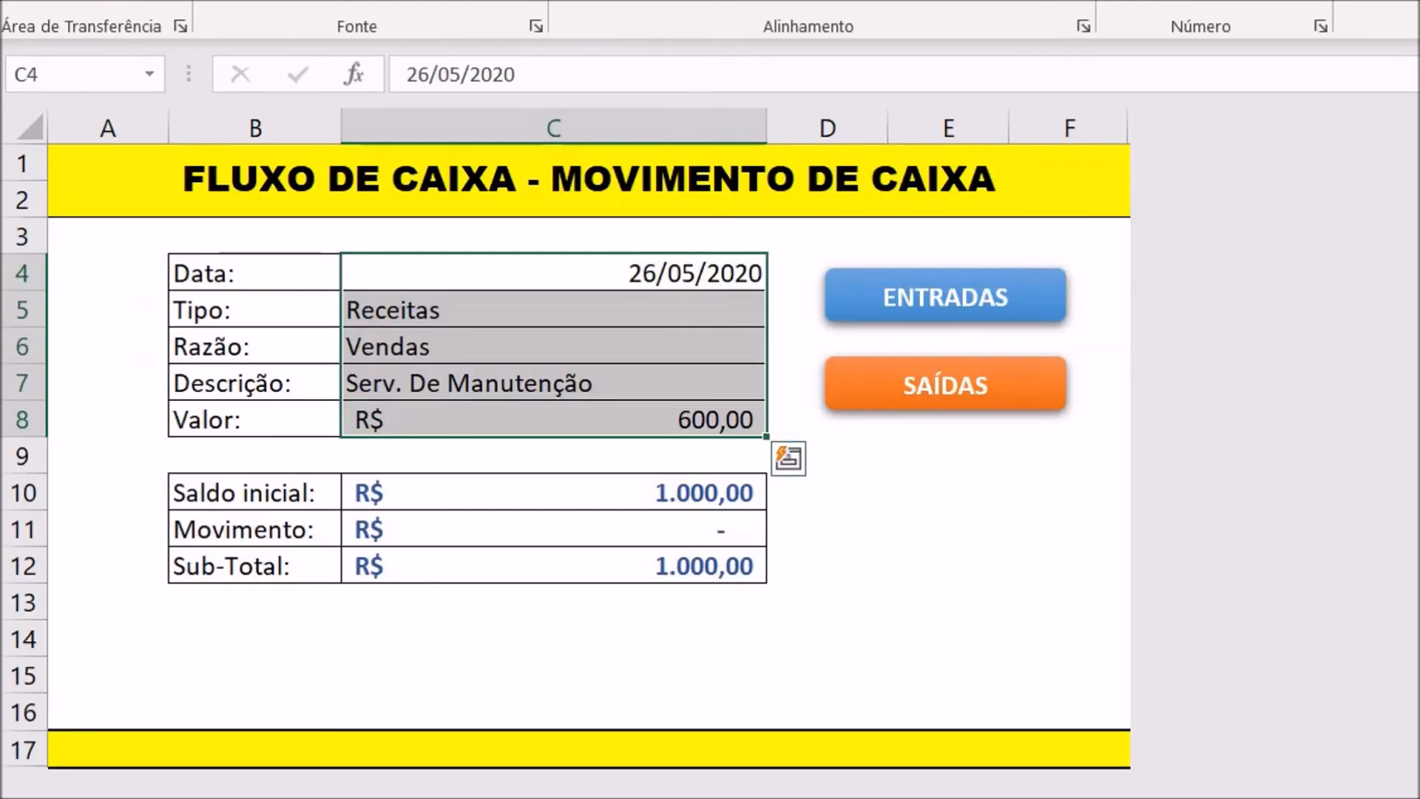
pyautogui.click(508, 335)
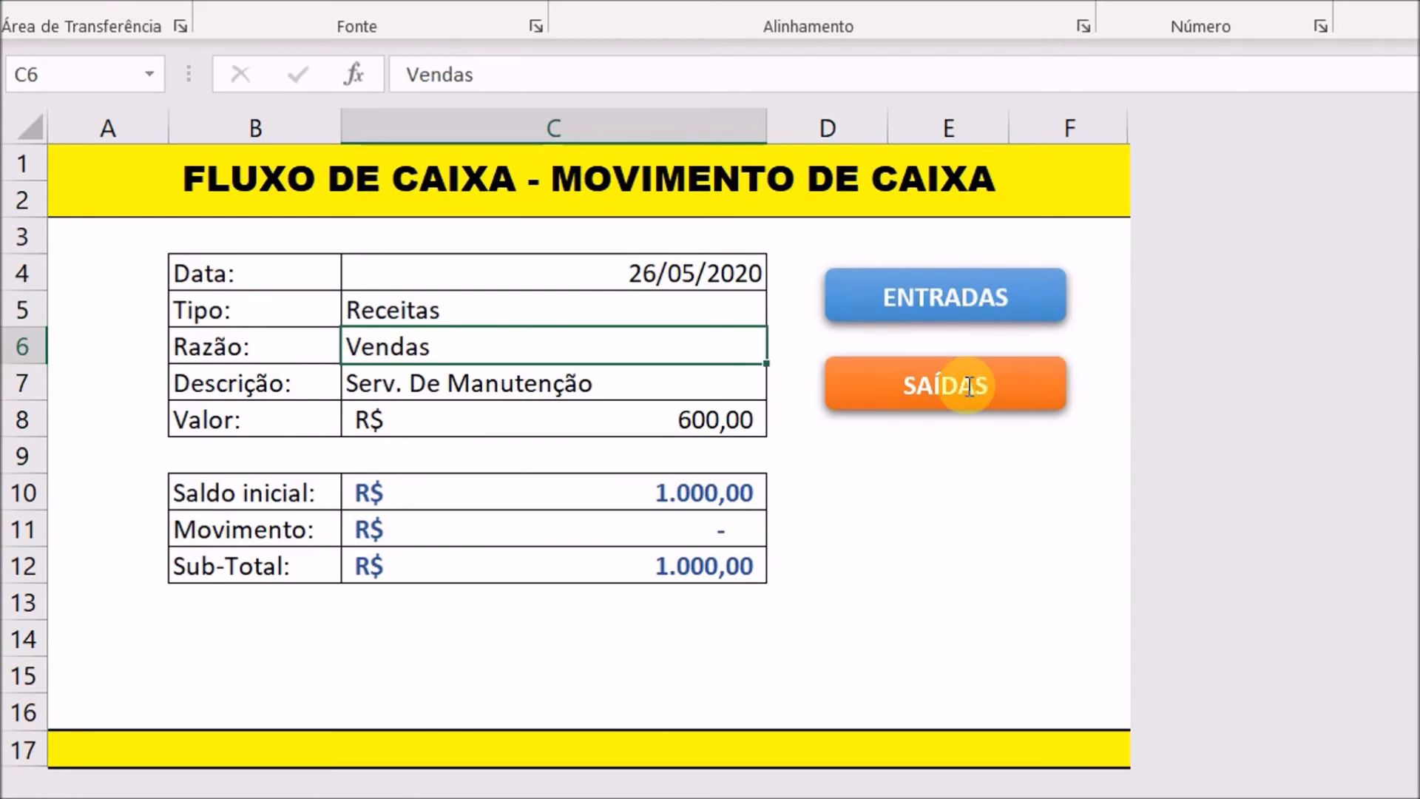
# Run the ENTRADAS button's macro to transfer the filled-in entry, and check the form's input range C4:C8
pyautogui.click(921, 303)
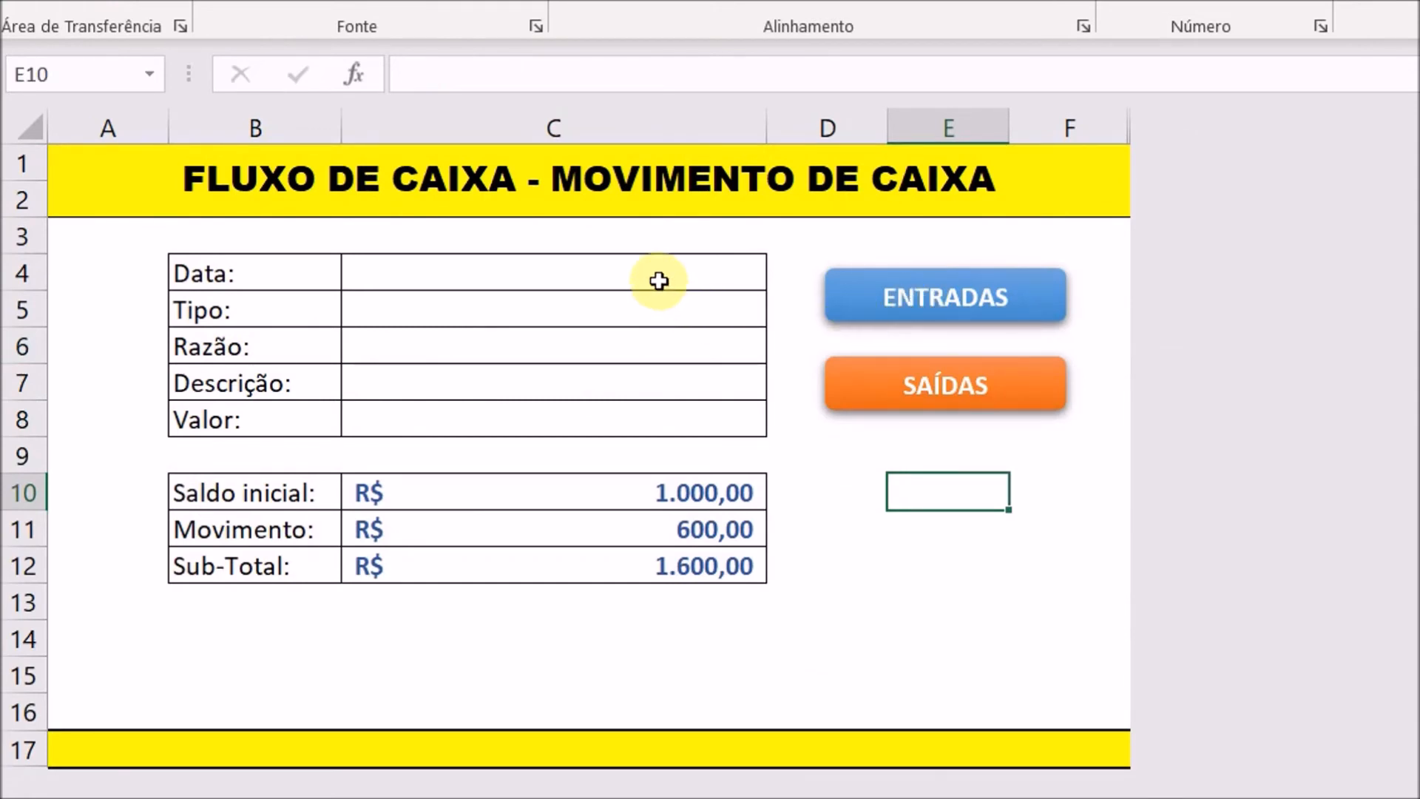
pyautogui.moveTo(656, 275); pyautogui.dragTo(652, 429)
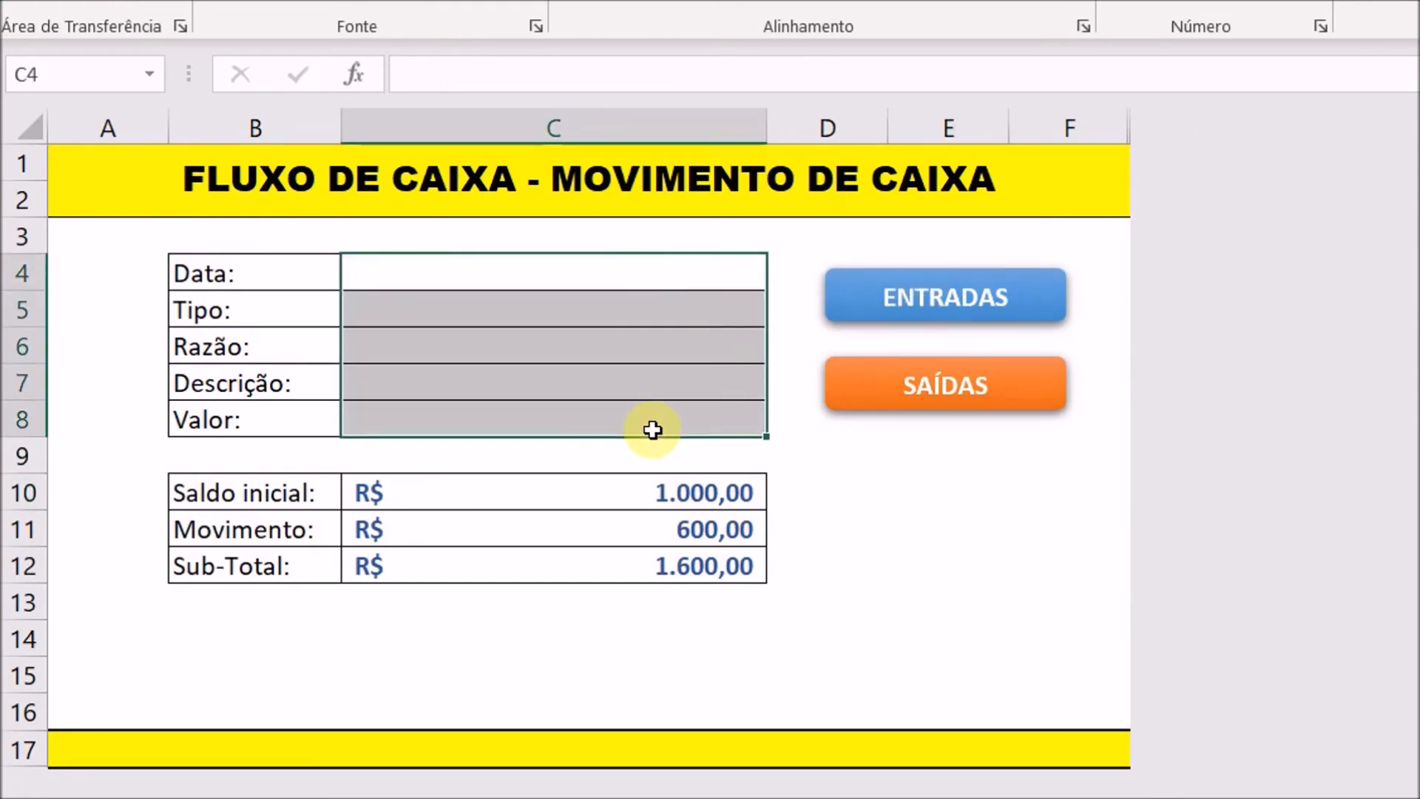
pyautogui.click(945, 520)
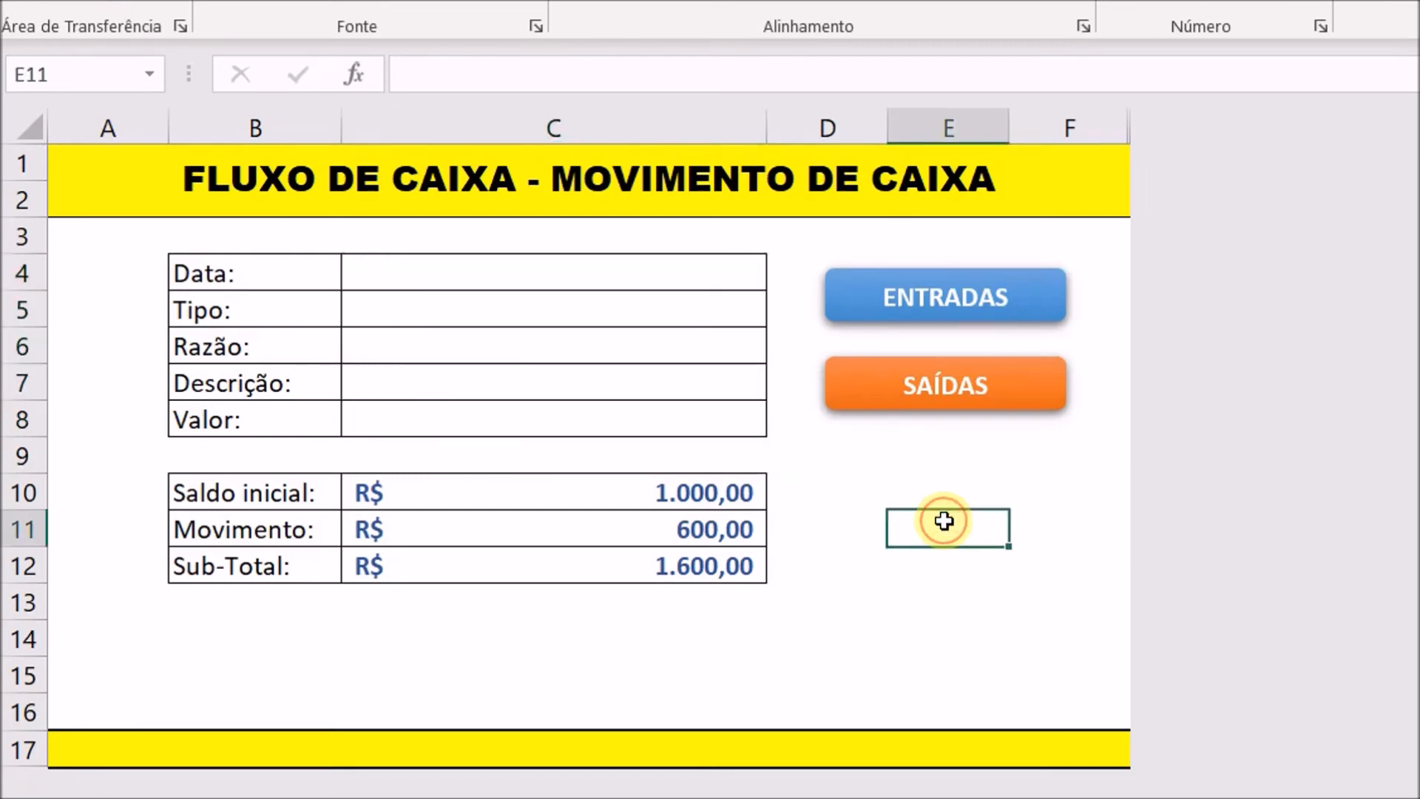
# Widen the DATA column on the ENTRADAS sheet to fit full dates, and review the SAIDAS table before returning to the movement form
pyautogui.click(945, 499)
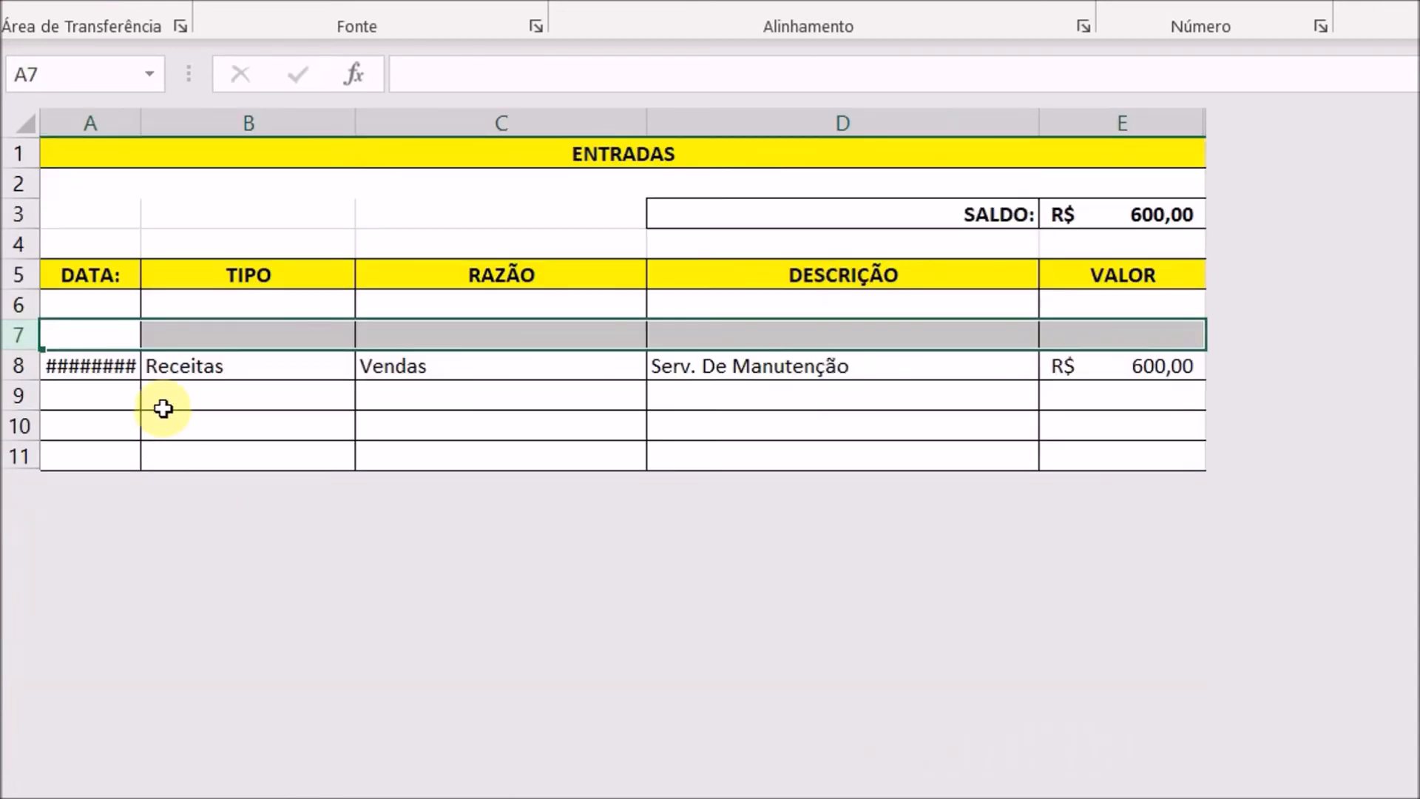
pyautogui.moveTo(145, 127); pyautogui.dragTo(190, 130)
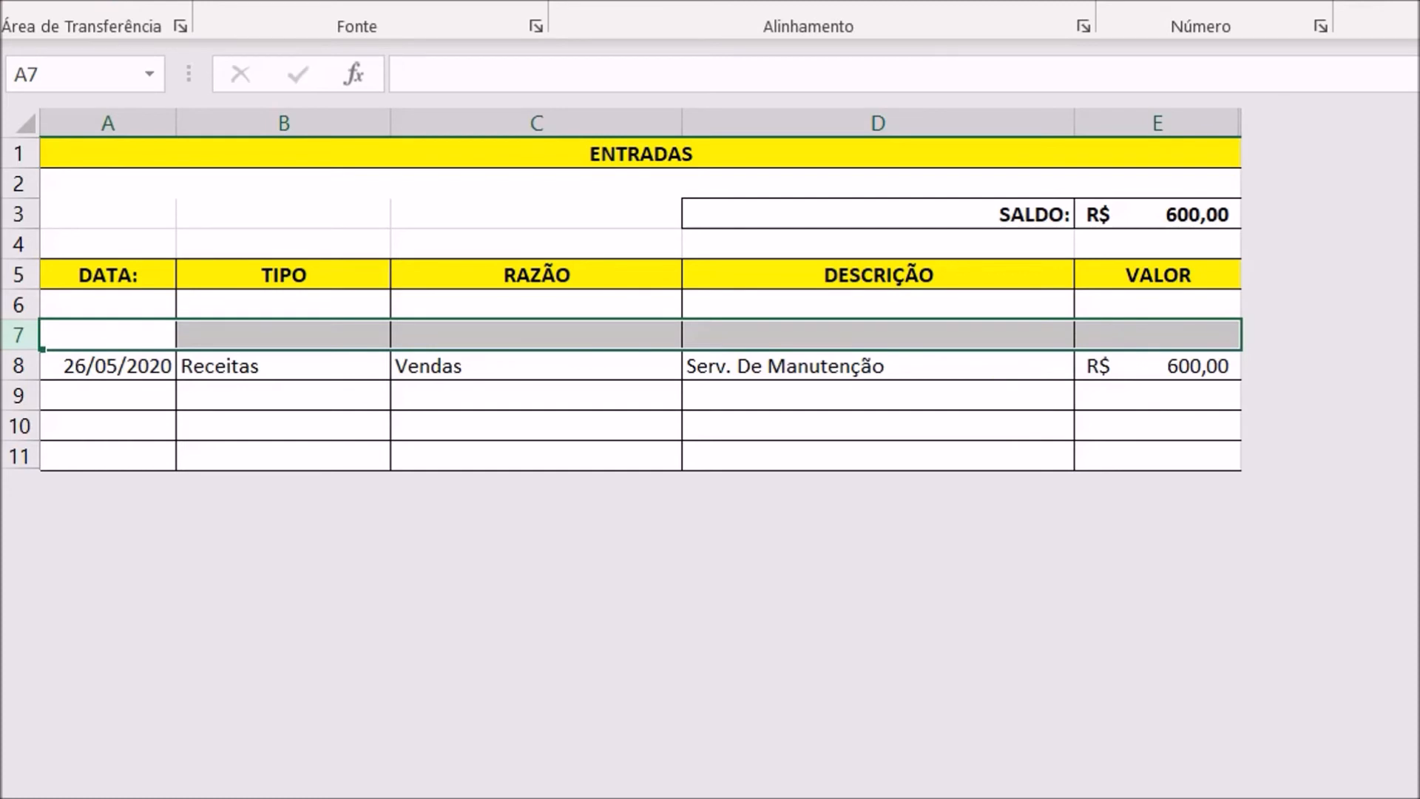
pyautogui.hotkey('ctrl', 'pagedown')
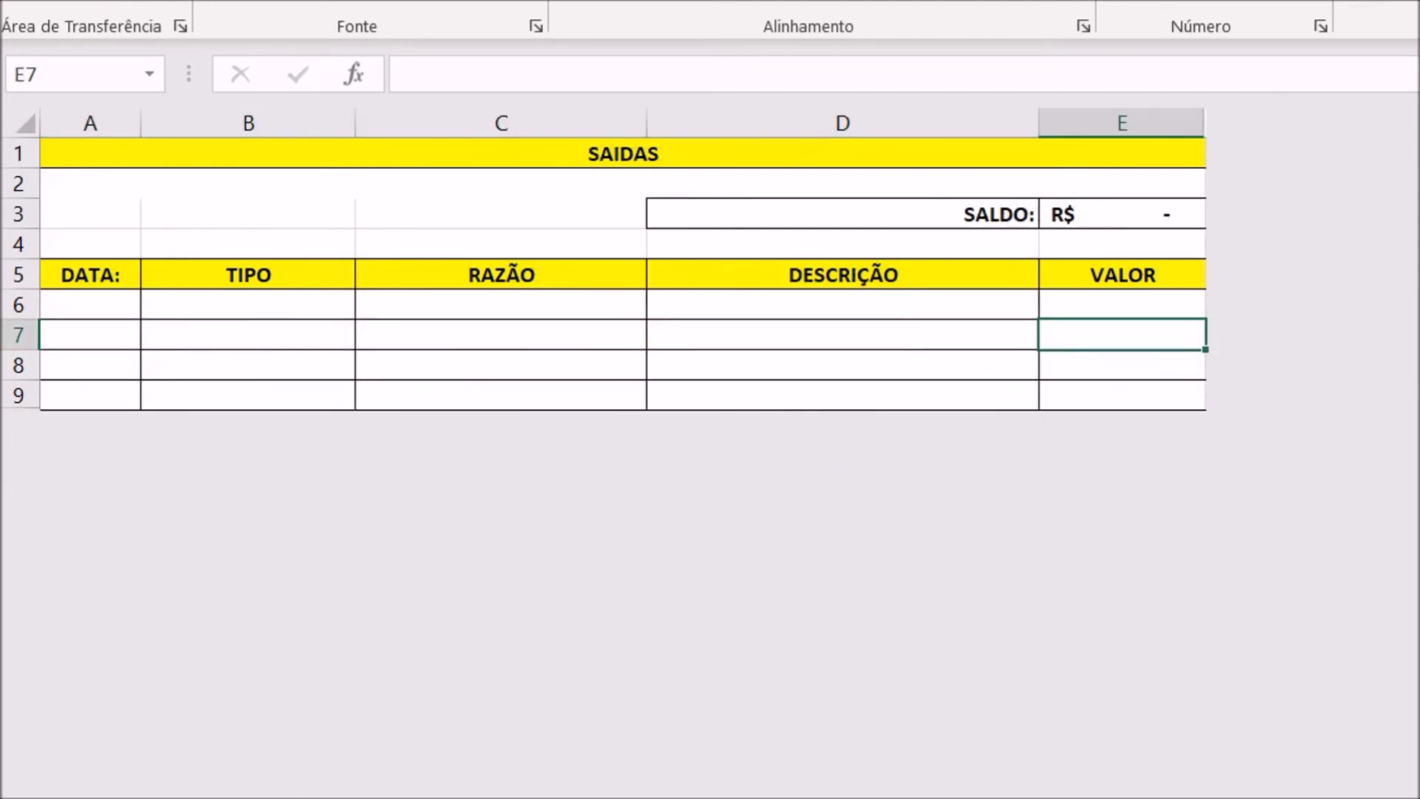
pyautogui.hotkey('ctrl', 'pageup')
pyautogui.hotkey('ctrl', 'pageup')
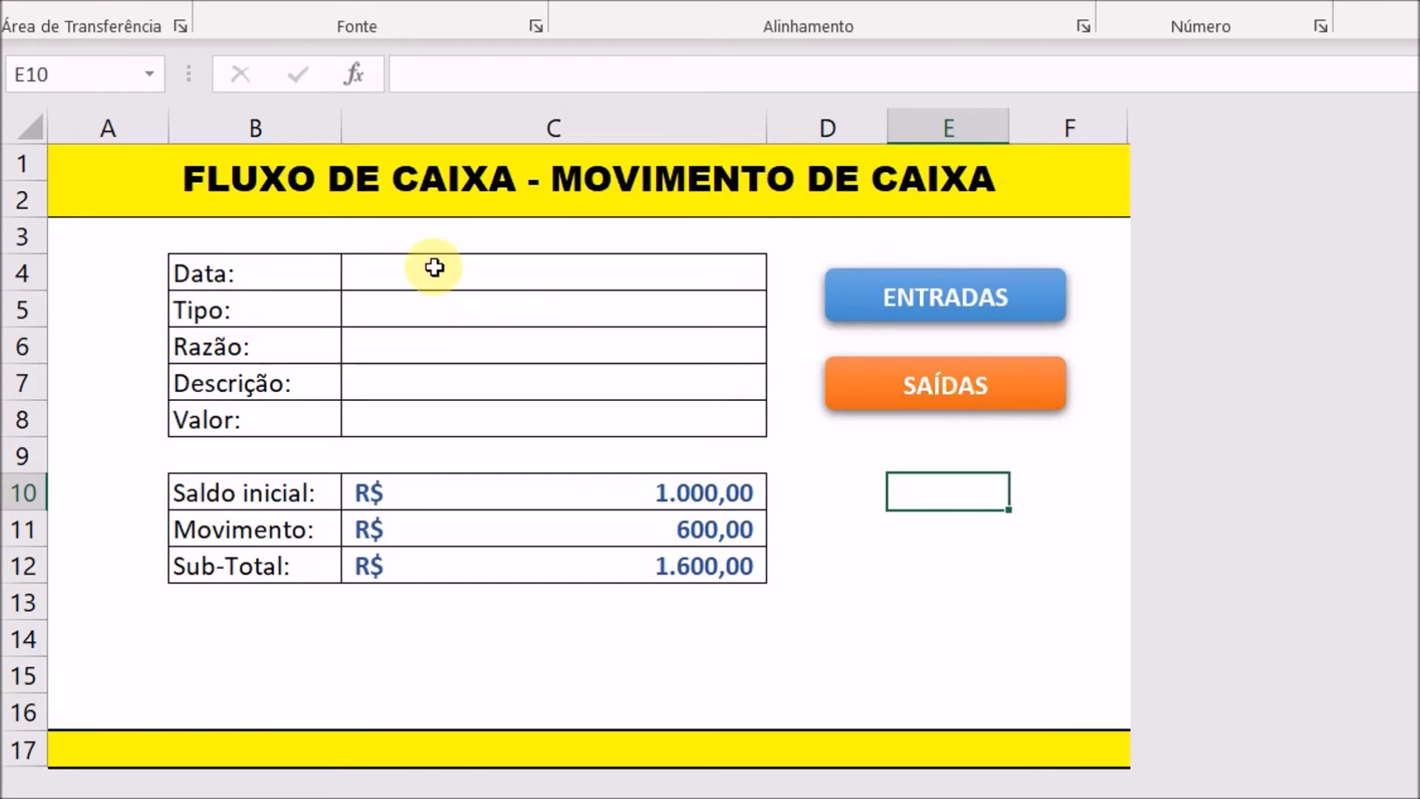
pyautogui.moveTo(436, 266); pyautogui.dragTo(438, 415)
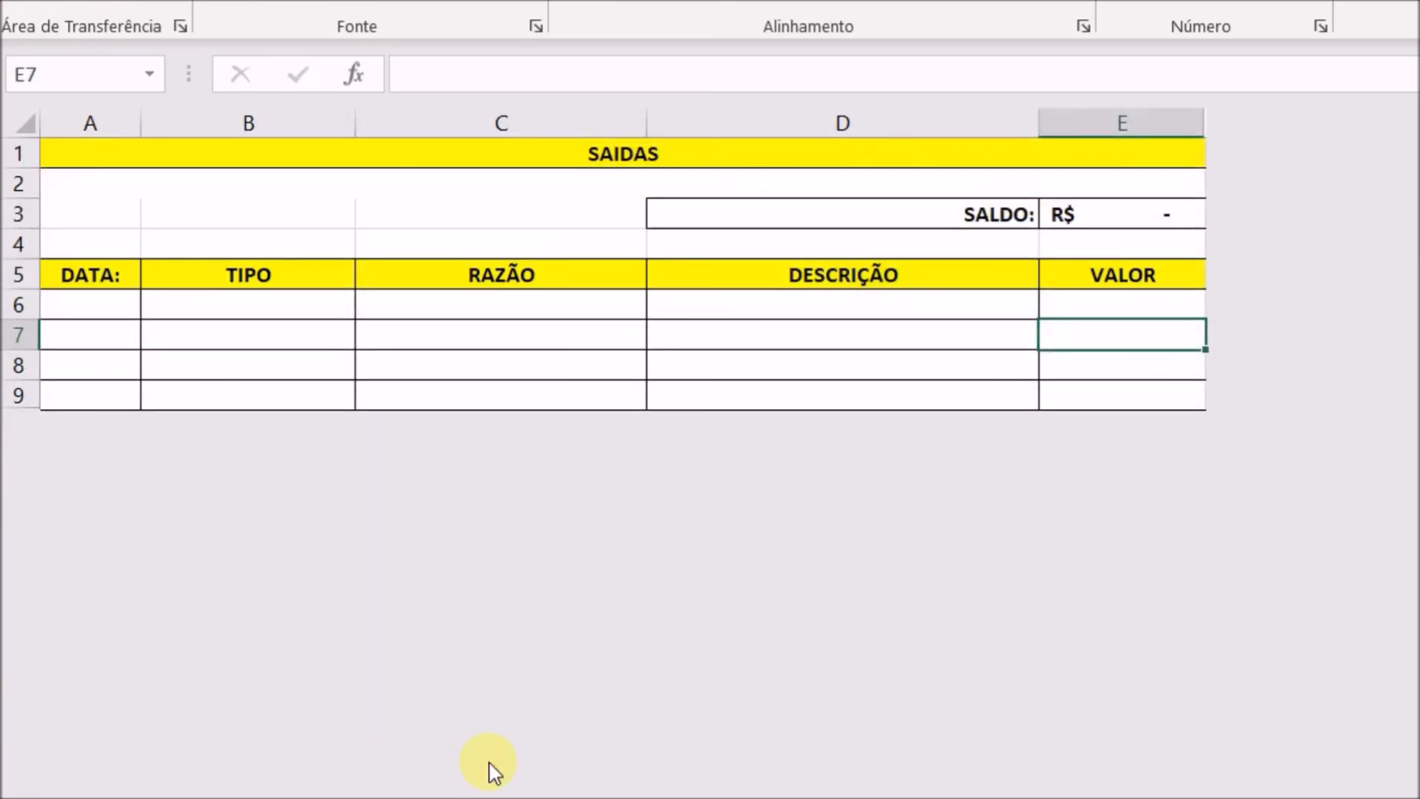
pyautogui.rightClick(475, 311)
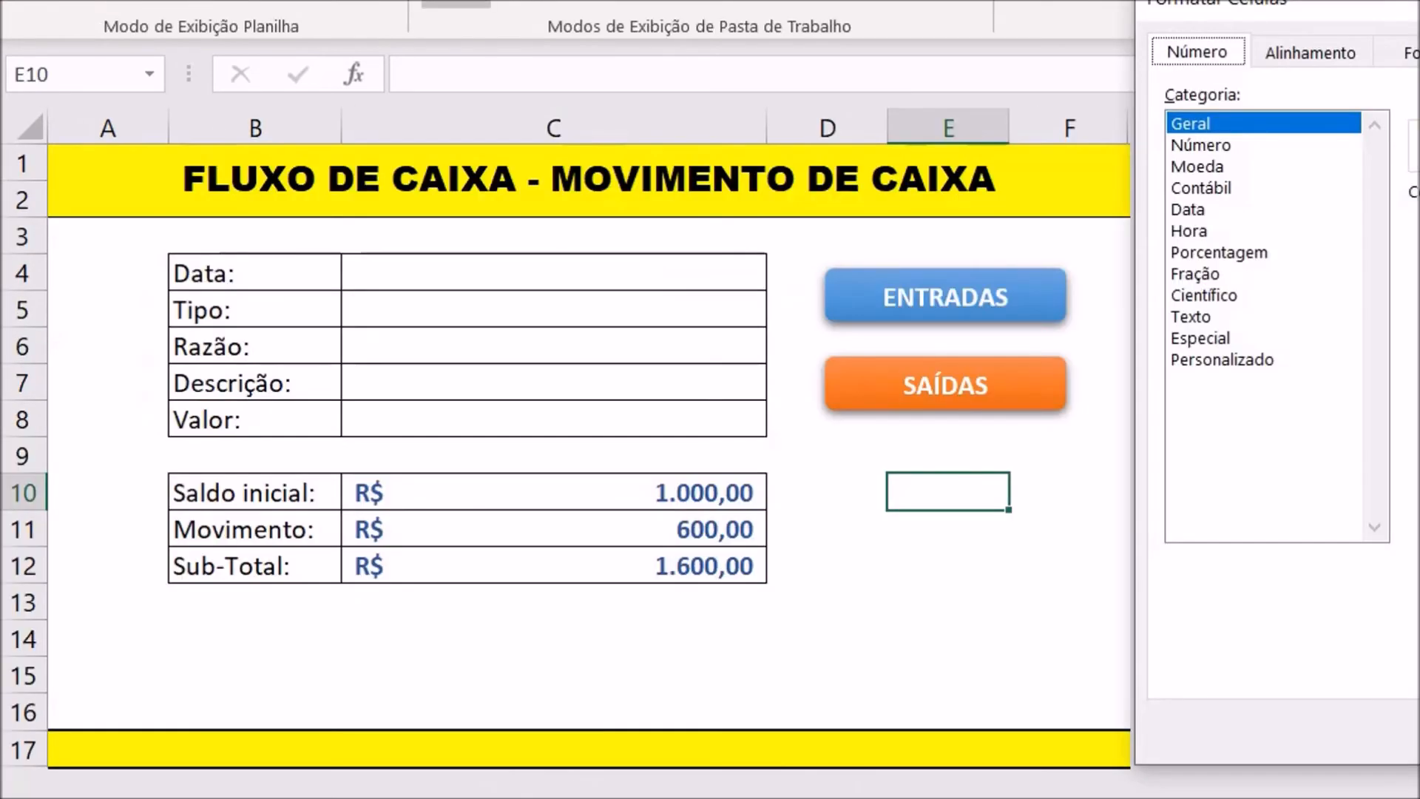
pyautogui.press('Escape')
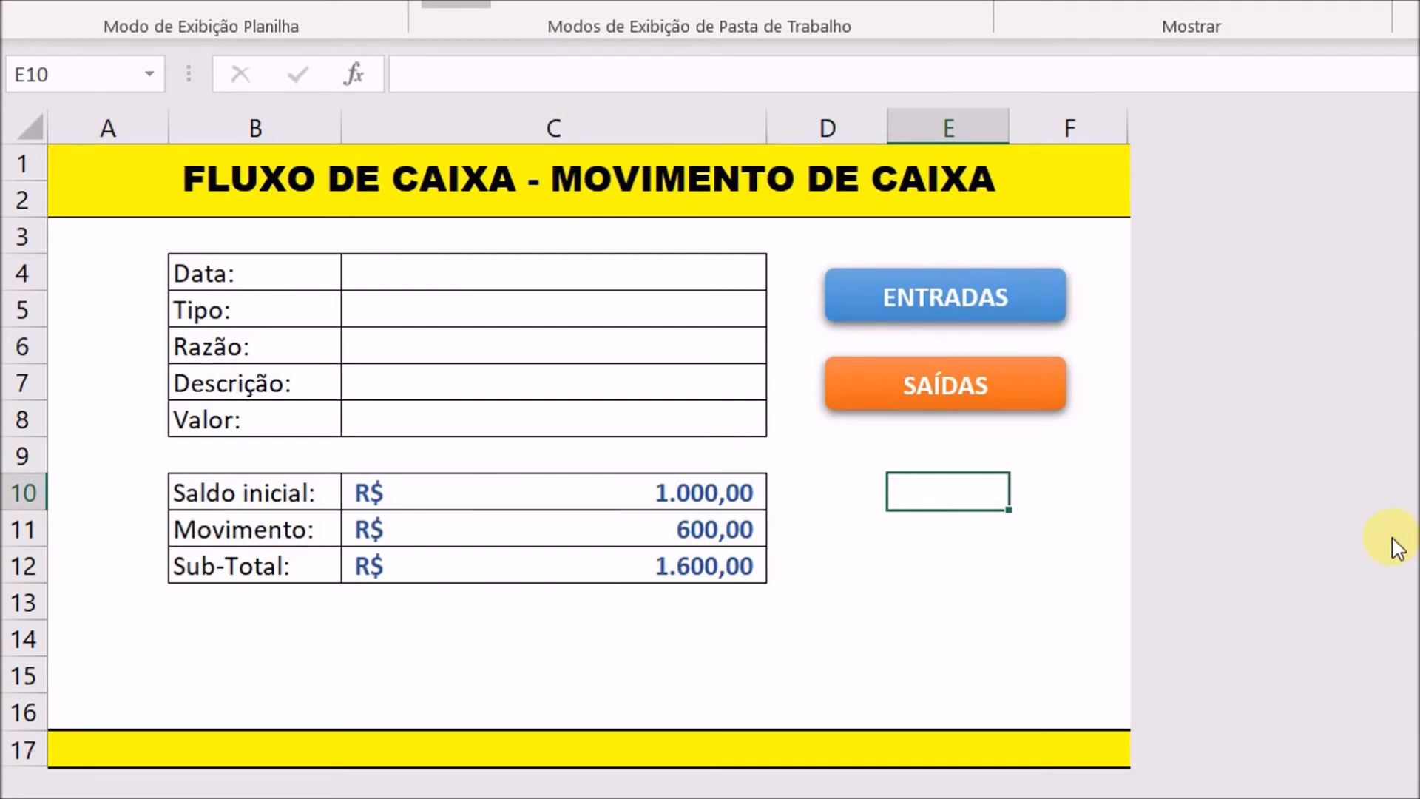
# Start recording a macro named SAIDAS_MOV, stored in this workbook, from the movement form
pyautogui.moveTo(613, 271); pyautogui.dragTo(599, 418)
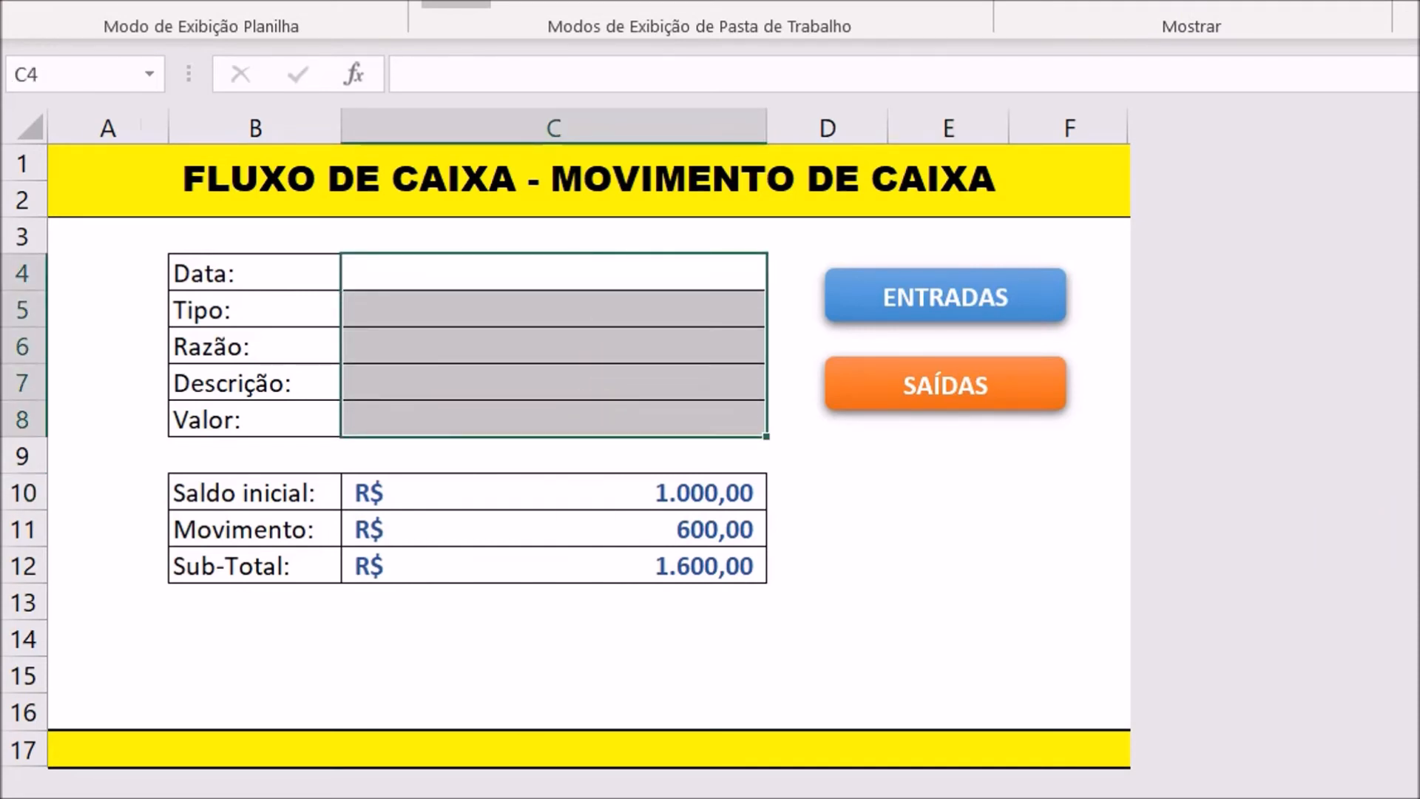
pyautogui.click(466, 796)
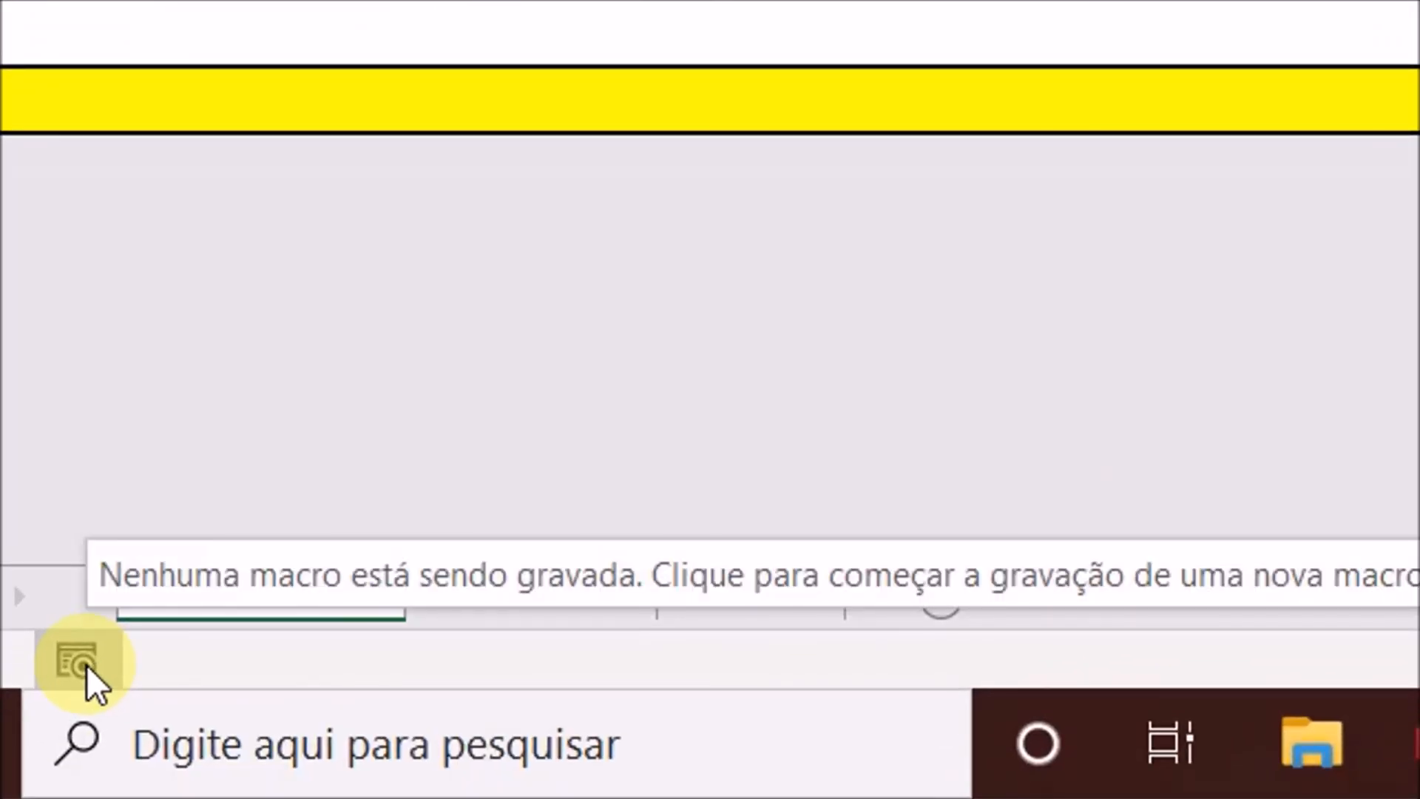
pyautogui.click(86, 664)
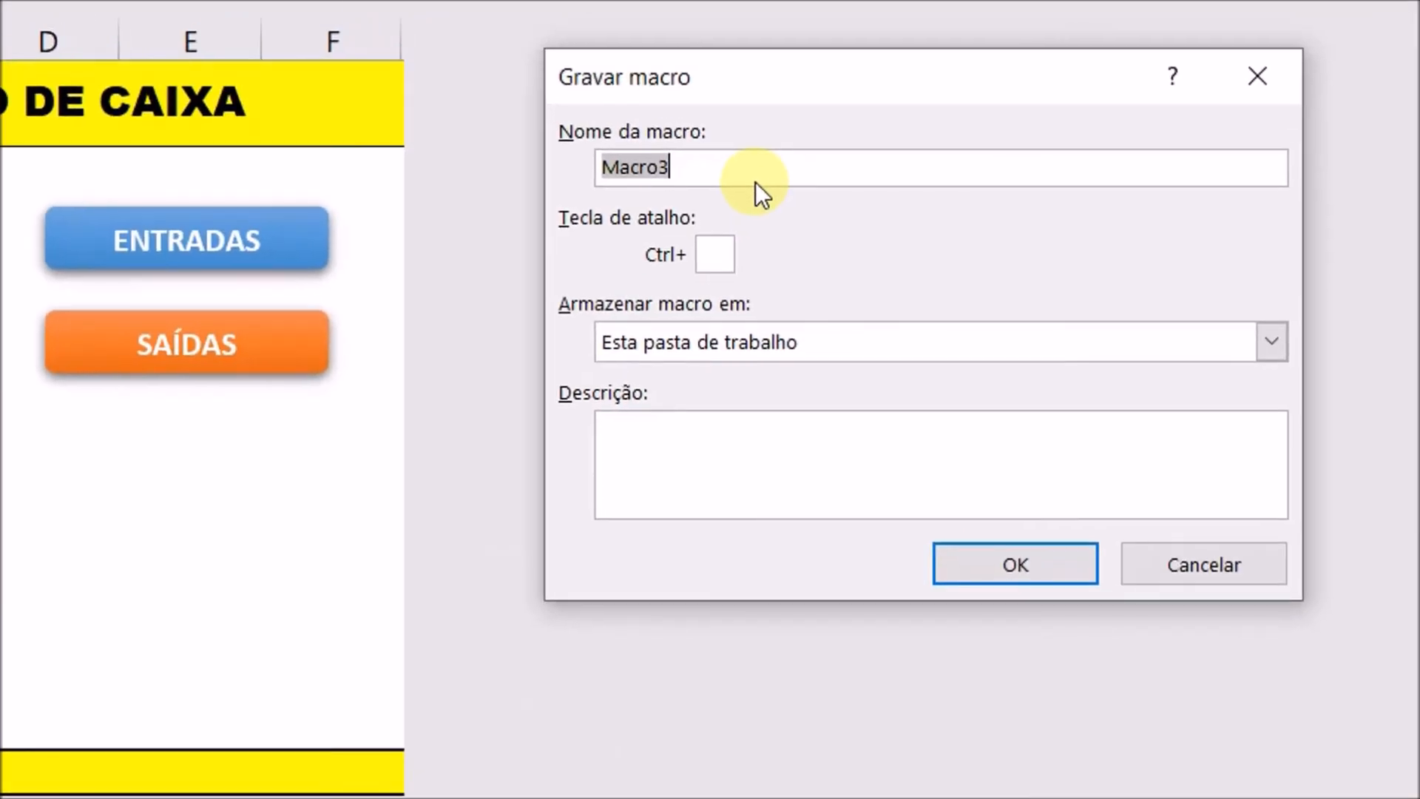
pyautogui.moveTo(756, 182); pyautogui.dragTo(605, 173)
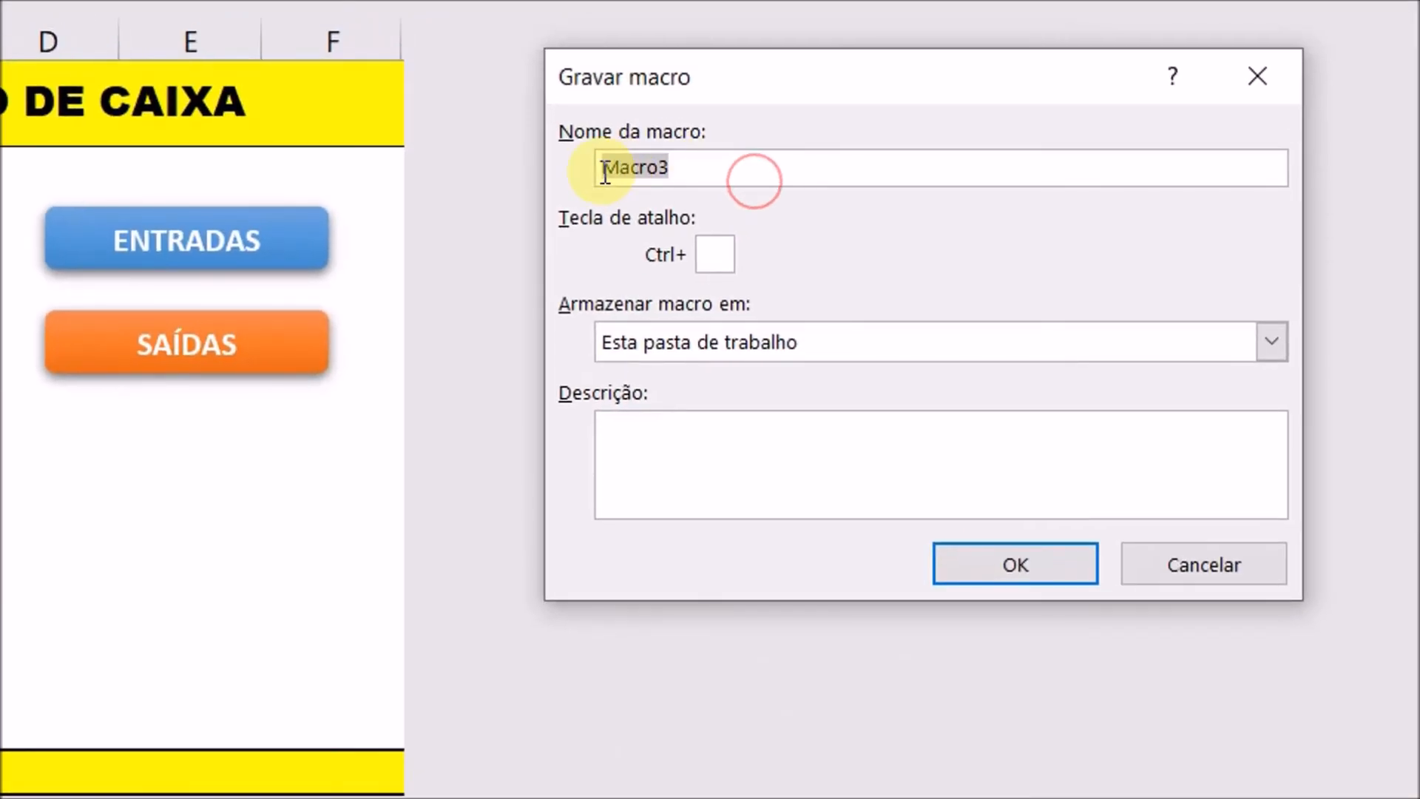
pyautogui.write('SAIDAS_MOV')
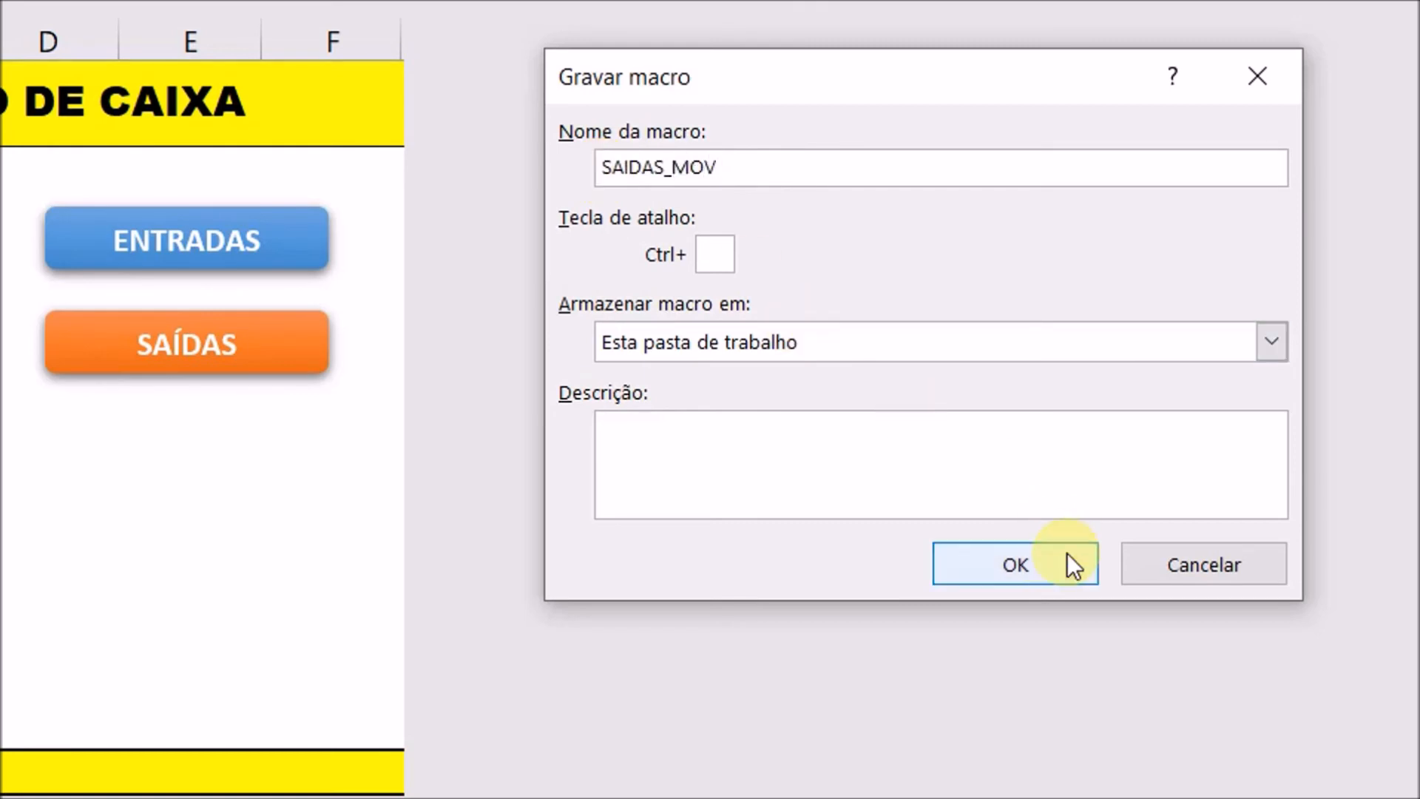
pyautogui.click(1037, 563)
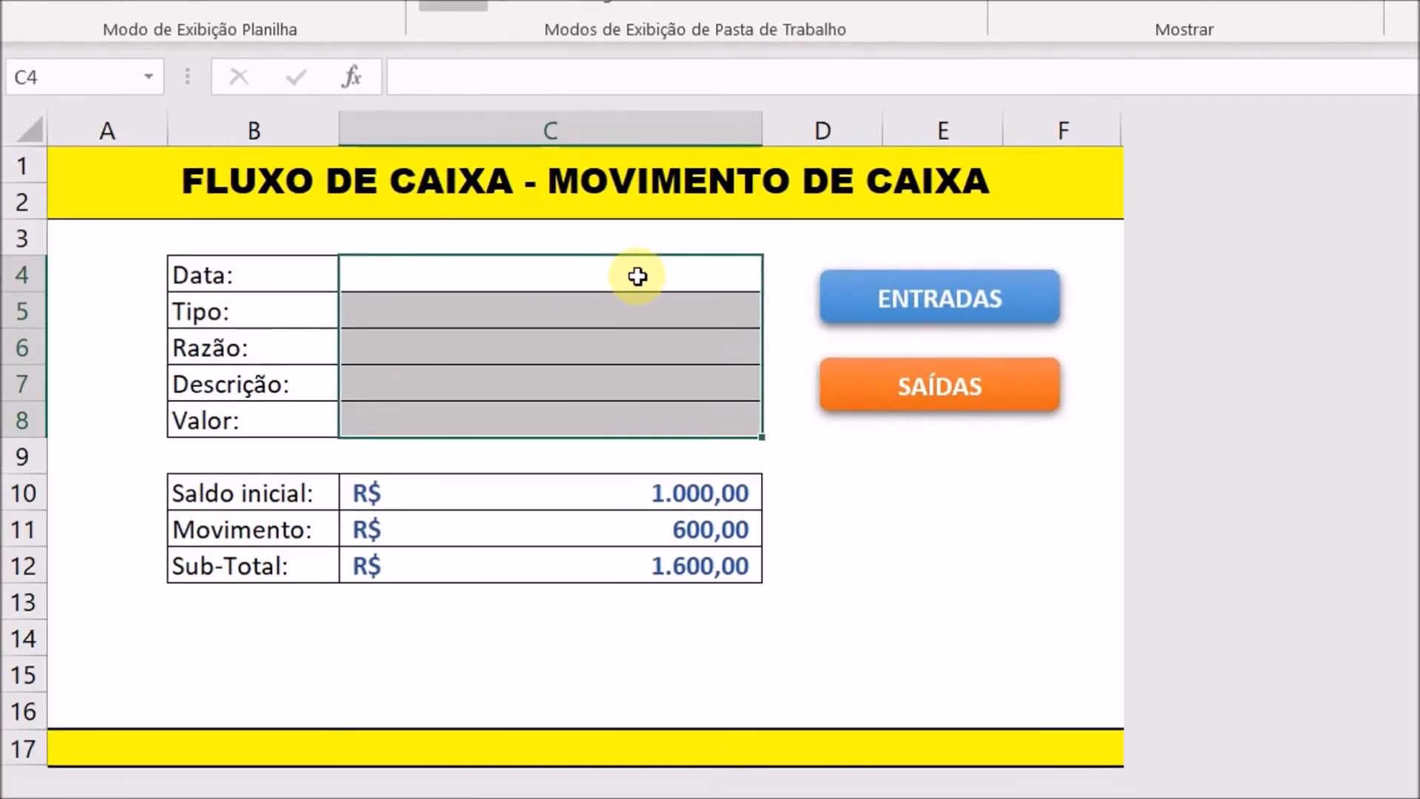
# Copy the form's Data cell C4 and paste it into A7 in the DATA column of the SAÍDAS sheet
pyautogui.click(637, 276)
pyautogui.rightClick(637, 275)
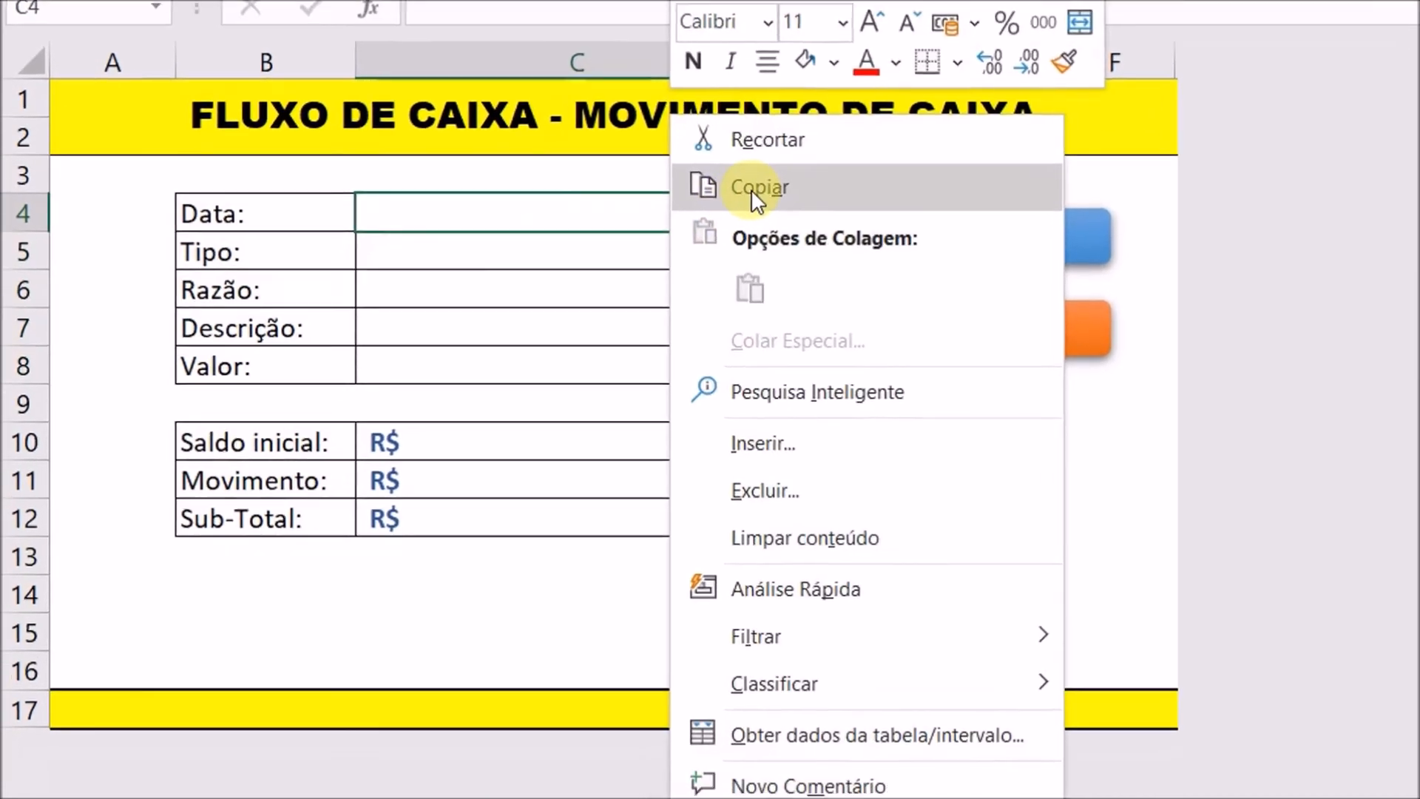
pyautogui.click(674, 248)
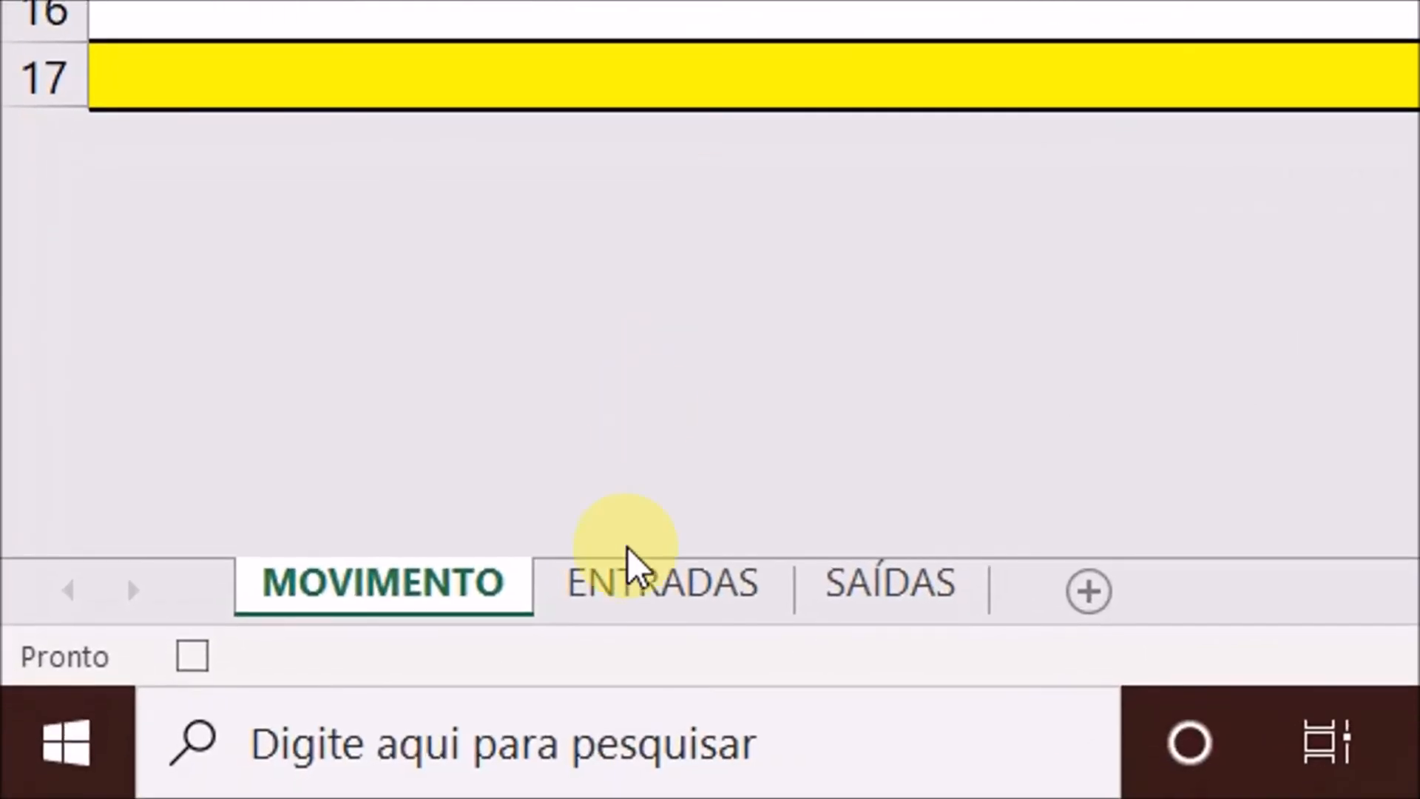
pyautogui.click(803, 693)
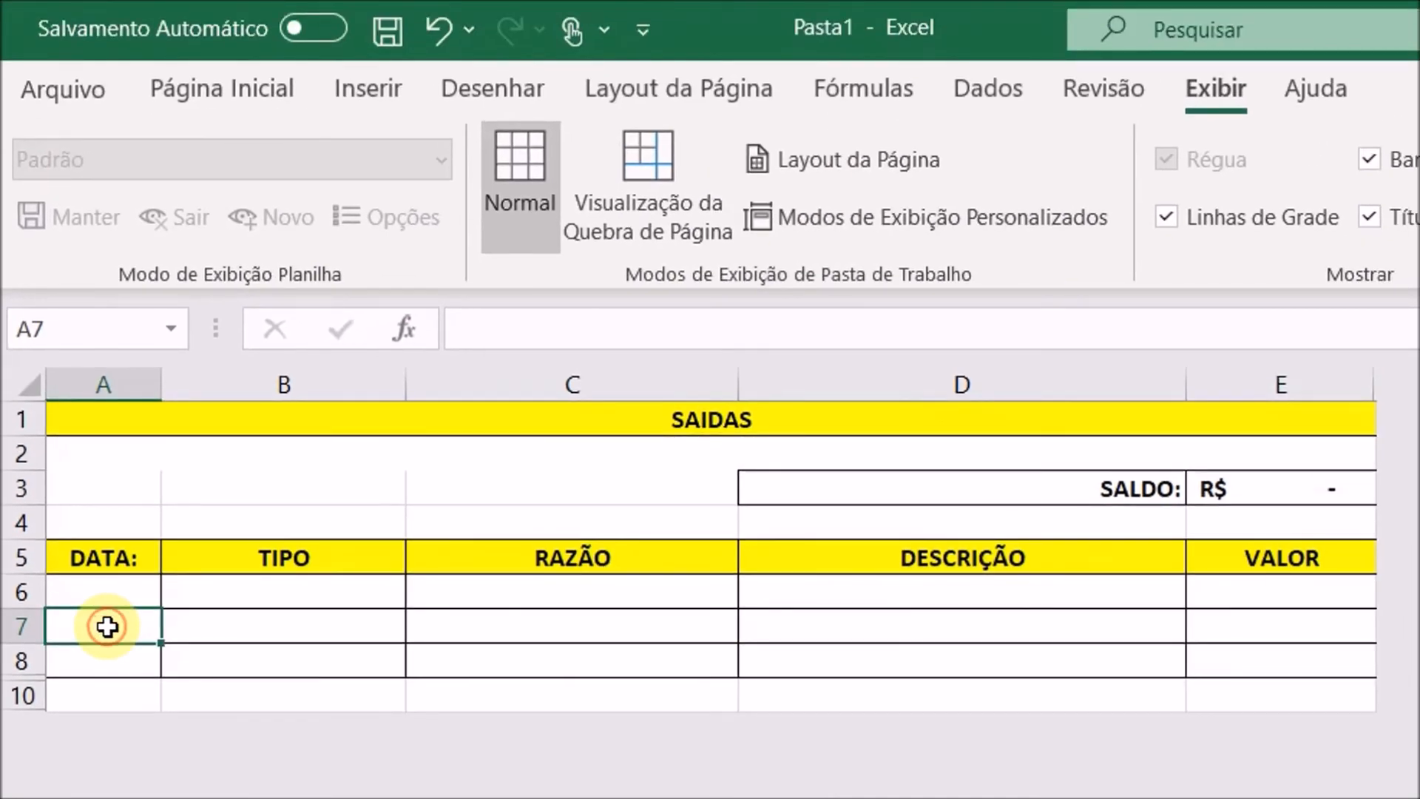
pyautogui.rightClick(113, 628)
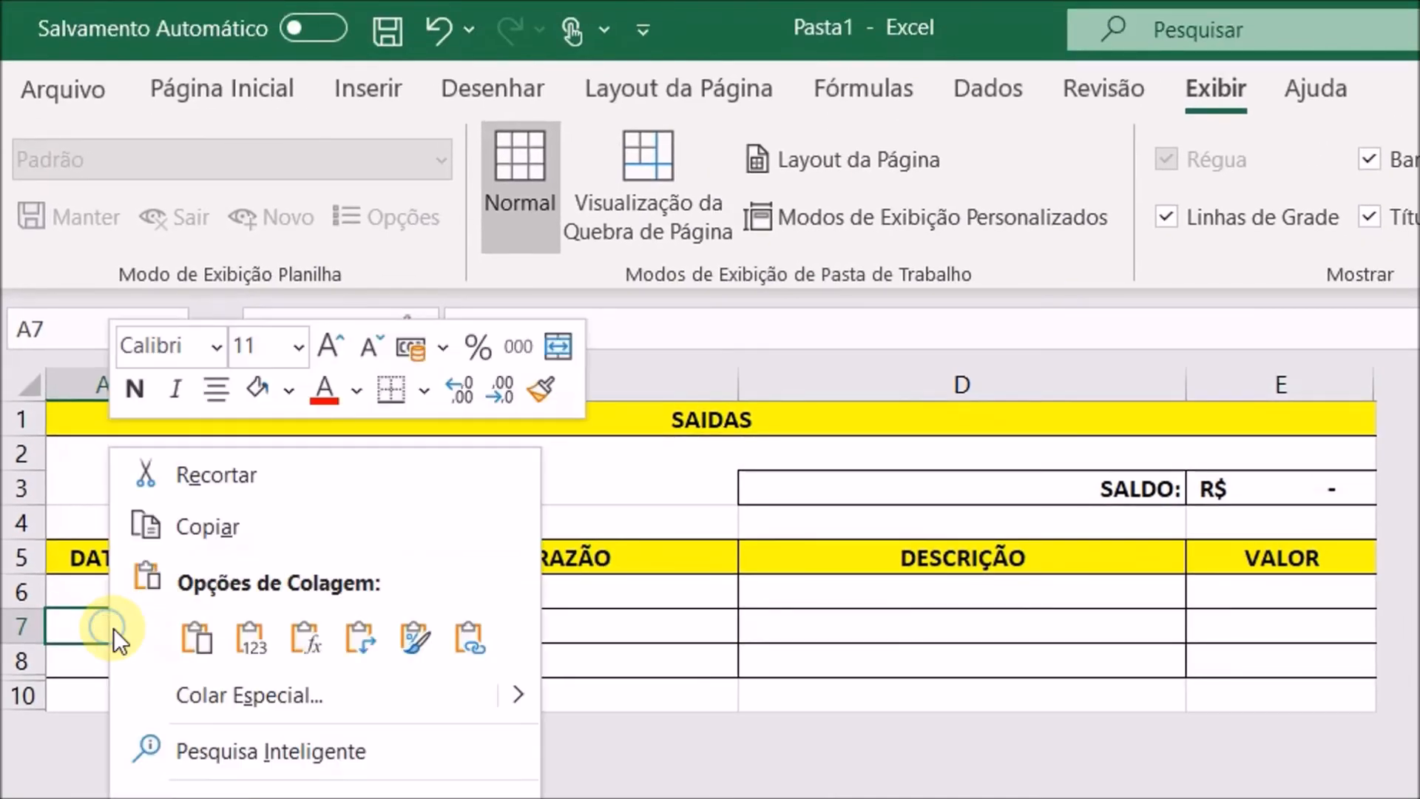
pyautogui.click(194, 634)
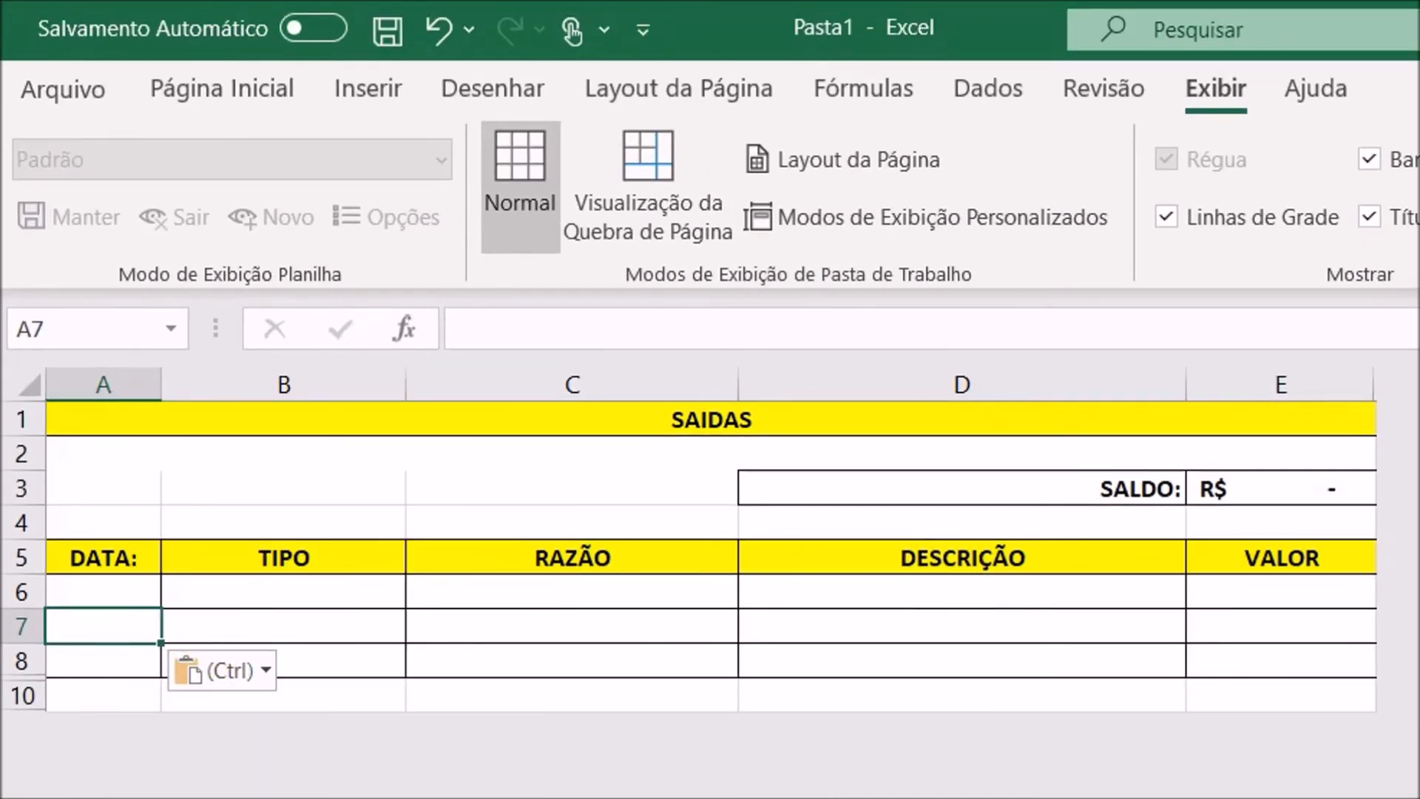
# Copy the form's Tipo cell C5 and paste it into B7 in the TIPO column of the SAÍDAS sheet
pyautogui.hotkey('ctrl', 'pageup')
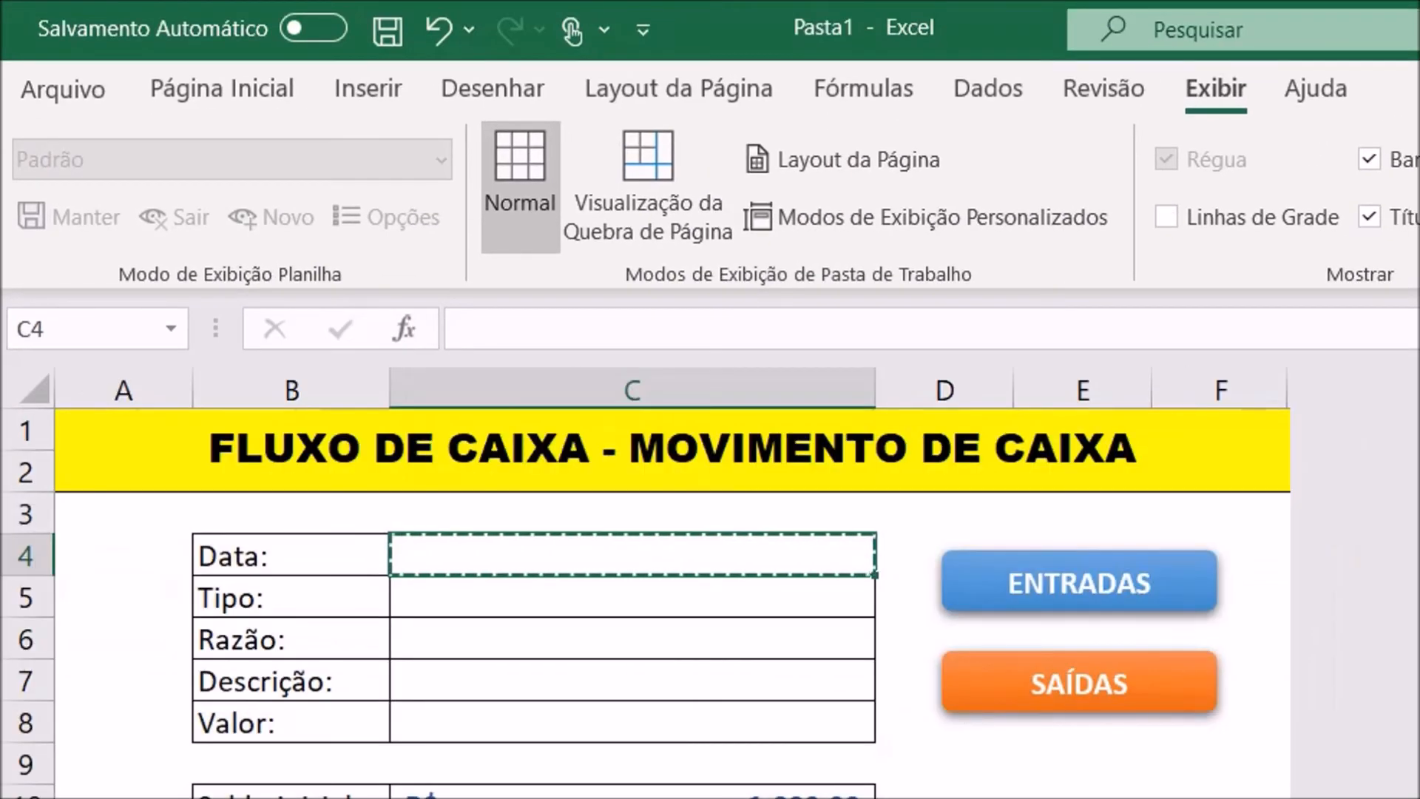
pyautogui.click(620, 602)
pyautogui.rightClick(617, 602)
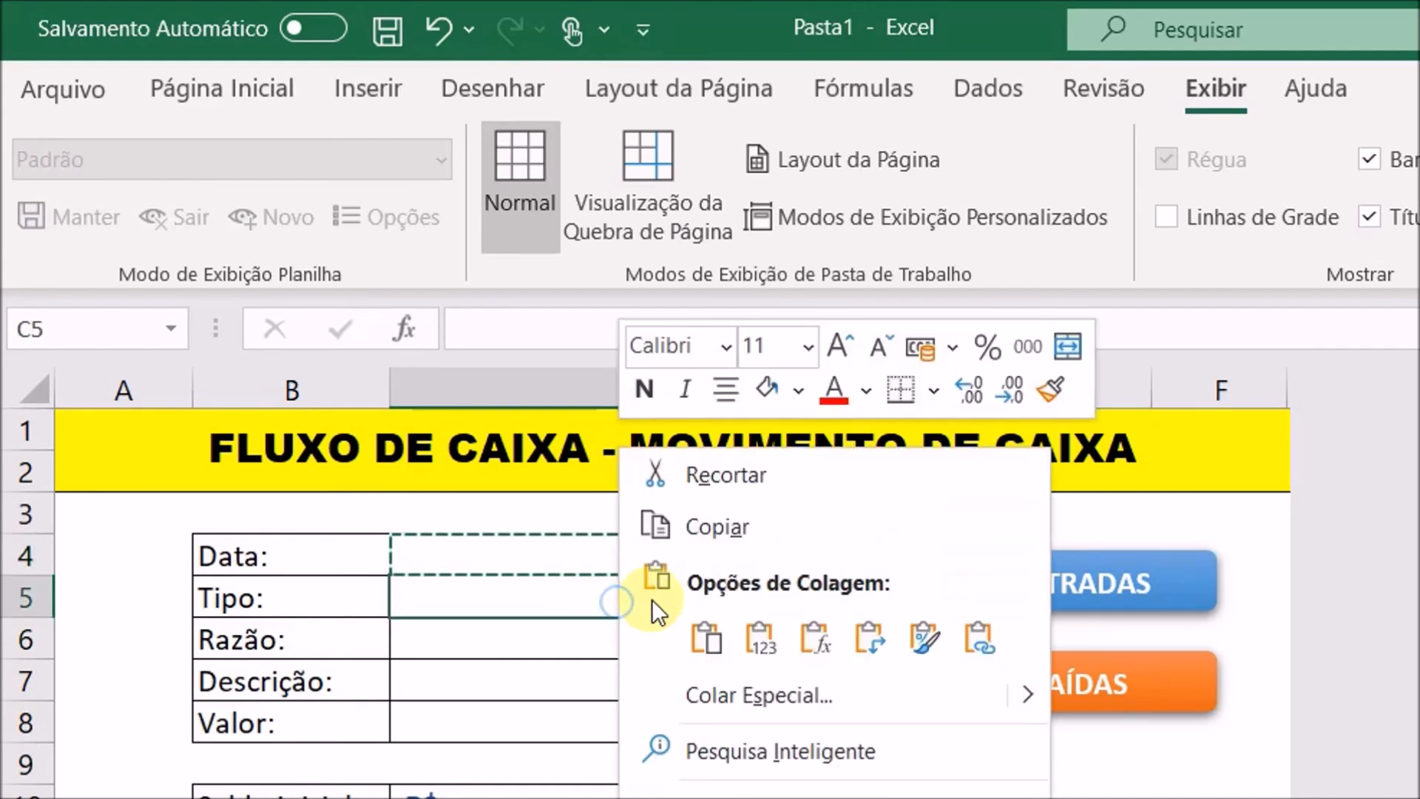
pyautogui.click(708, 535)
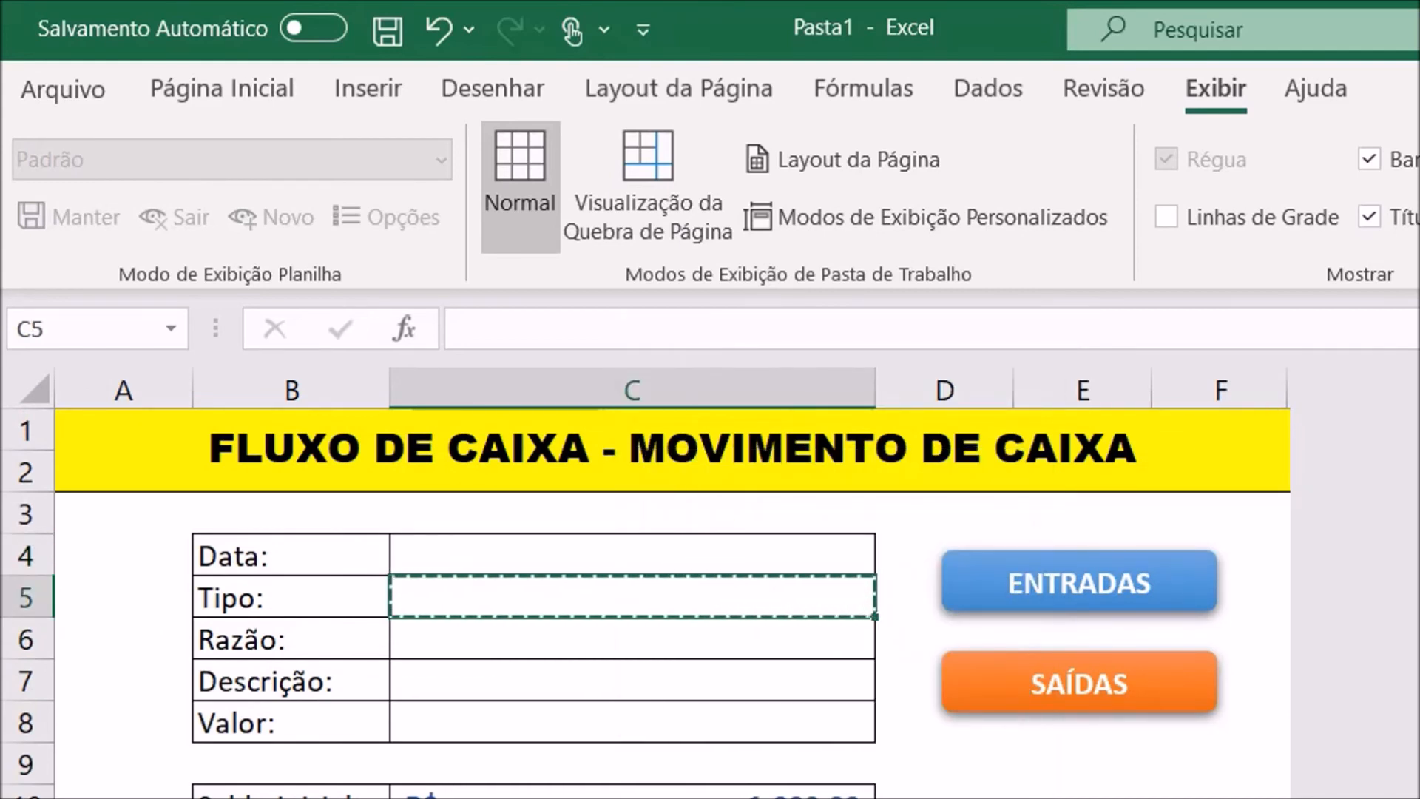
pyautogui.hotkey('ctrl', 'pagedown')
pyautogui.click(289, 626)
pyautogui.rightClick(289, 626)
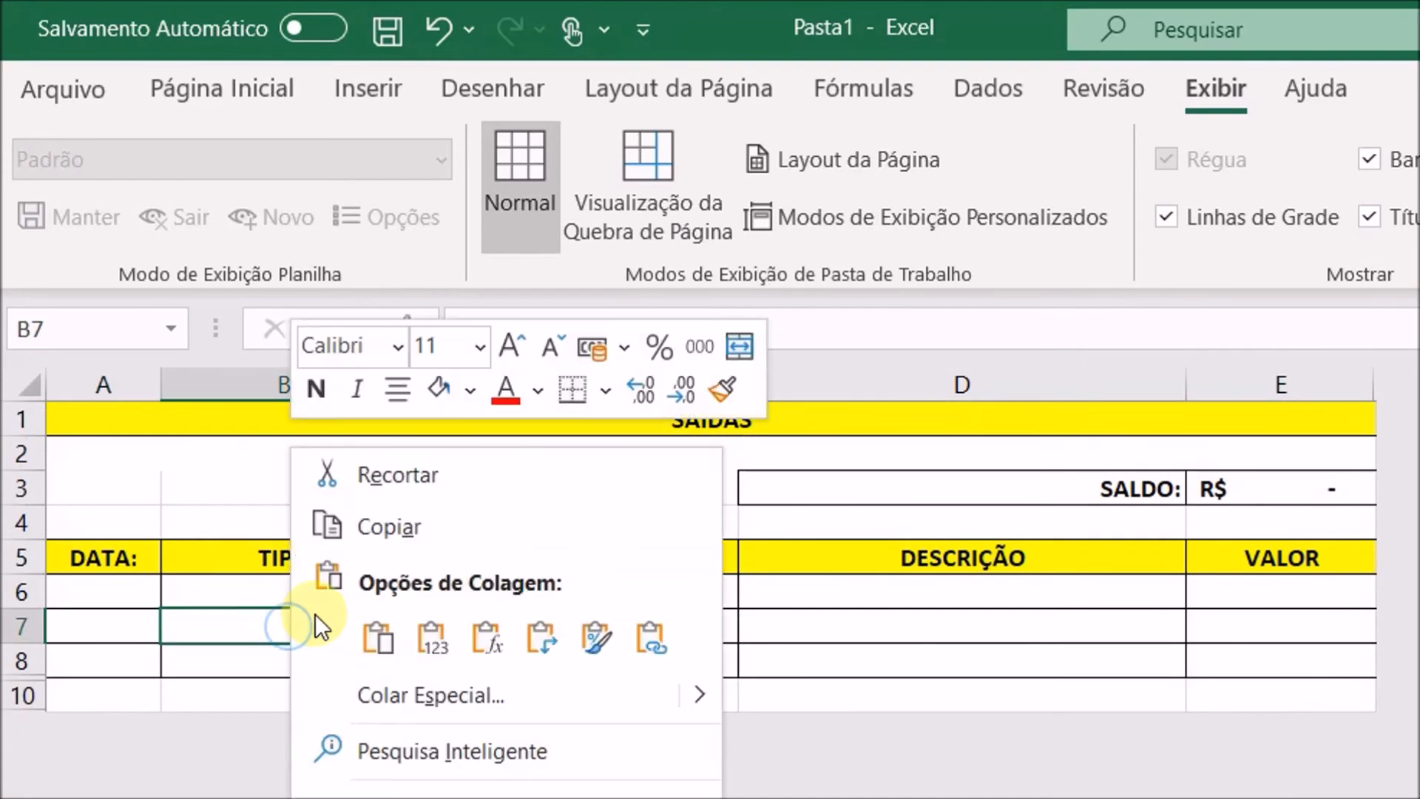
pyautogui.click(392, 629)
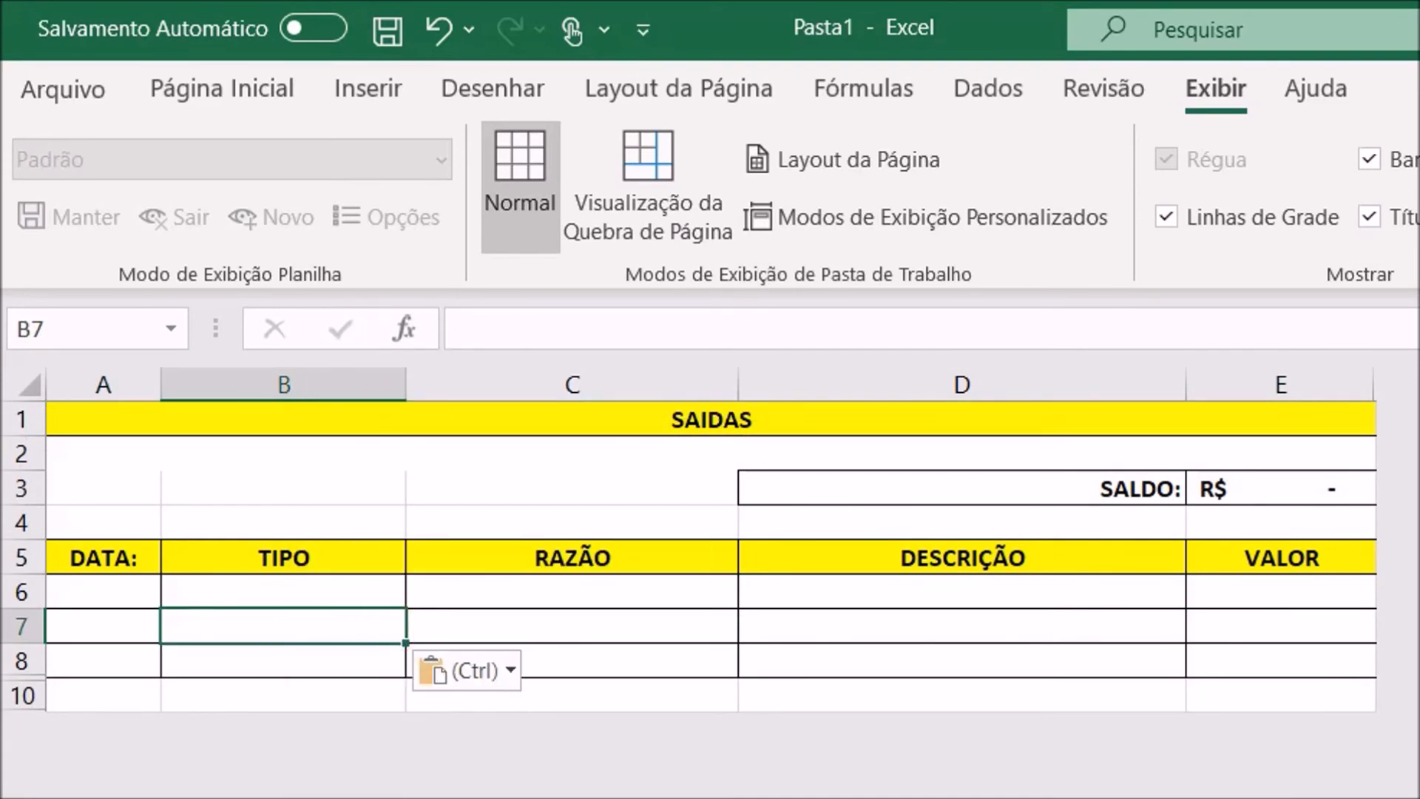
# Copy the form's Razão cell C6 and paste it into C7 in the RAZÃO column of the SAÍDAS sheet
pyautogui.hotkey('ctrl', 'pageup')
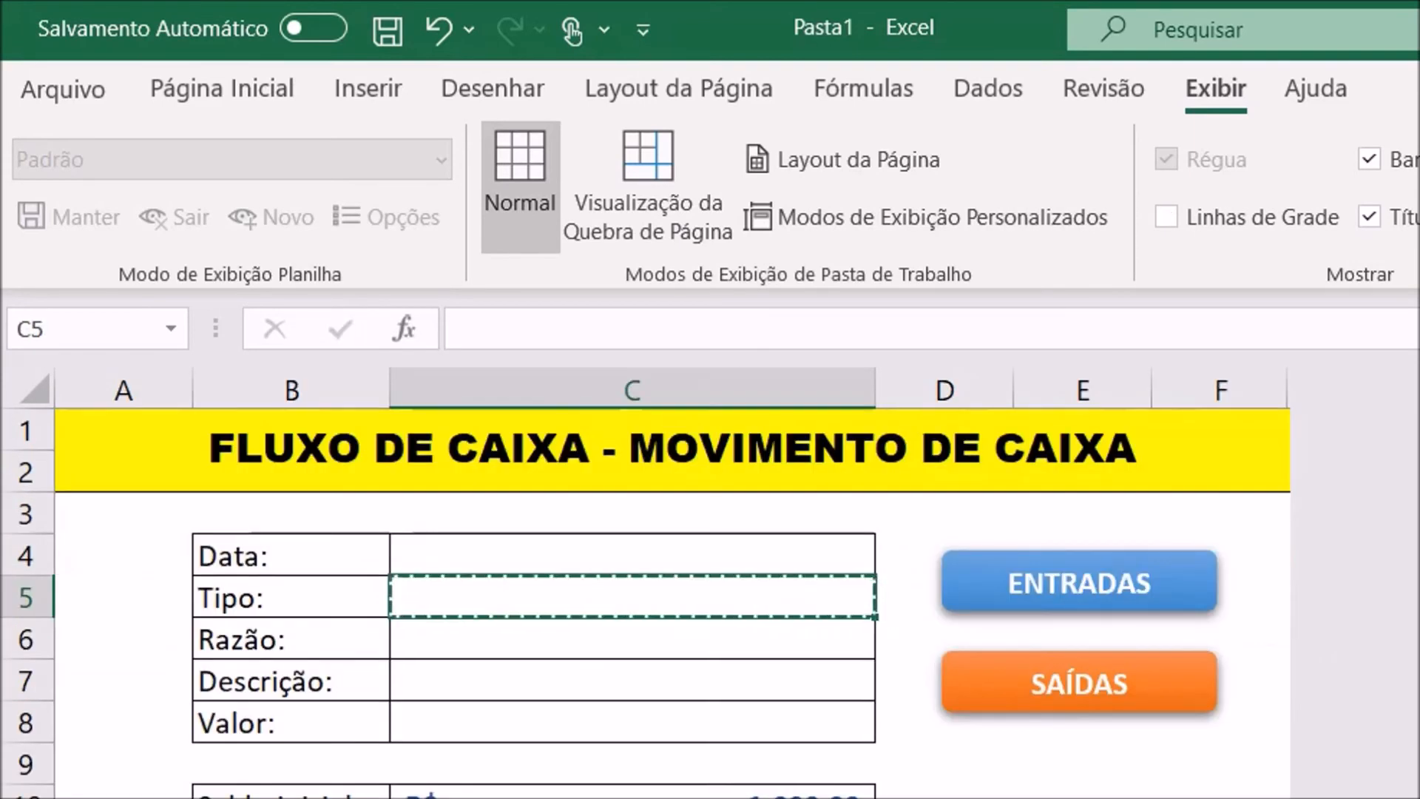
pyautogui.click(509, 642)
pyautogui.rightClick(509, 642)
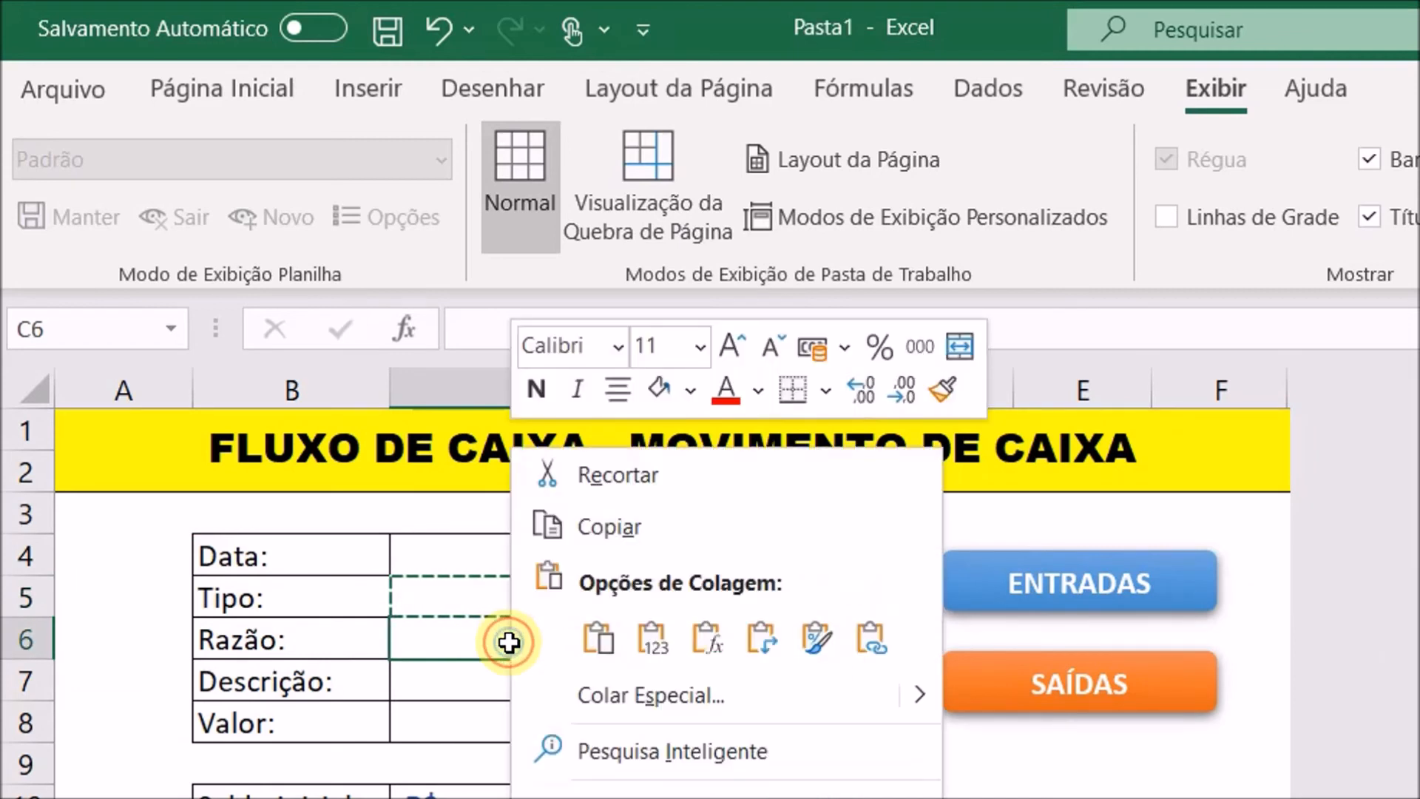
pyautogui.click(611, 525)
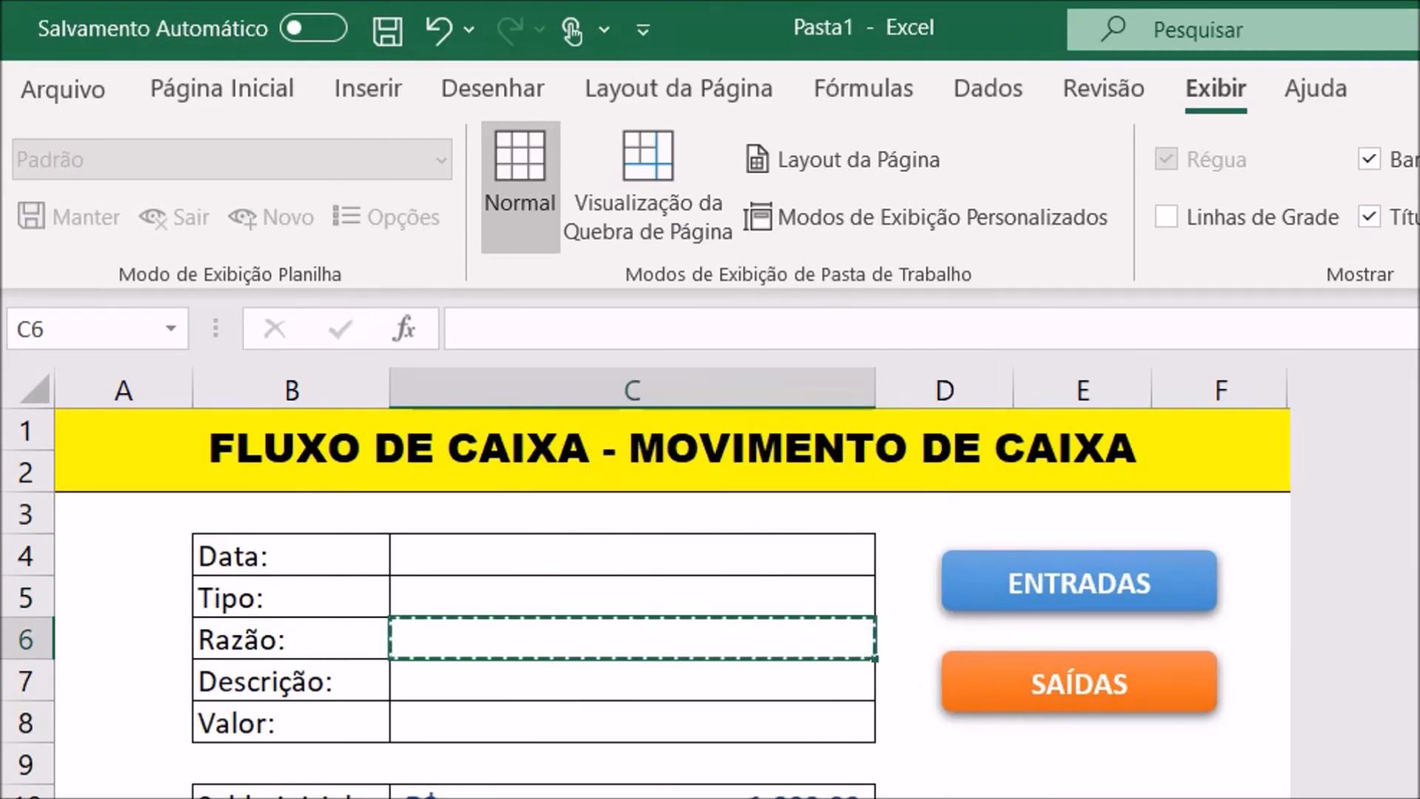
pyautogui.hotkey('ctrl', 'pagedown')
pyautogui.click(495, 626)
pyautogui.rightClick(495, 625)
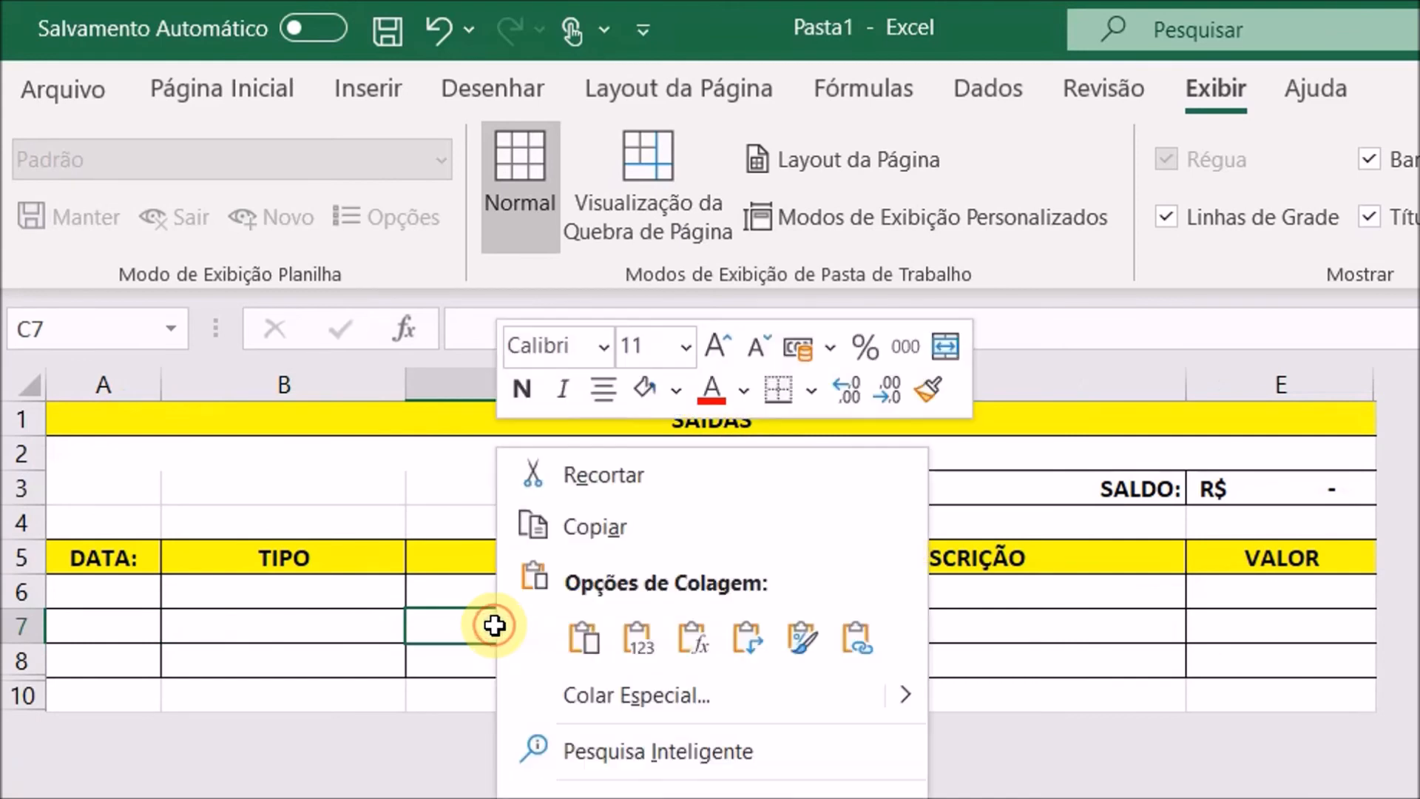
pyautogui.click(578, 630)
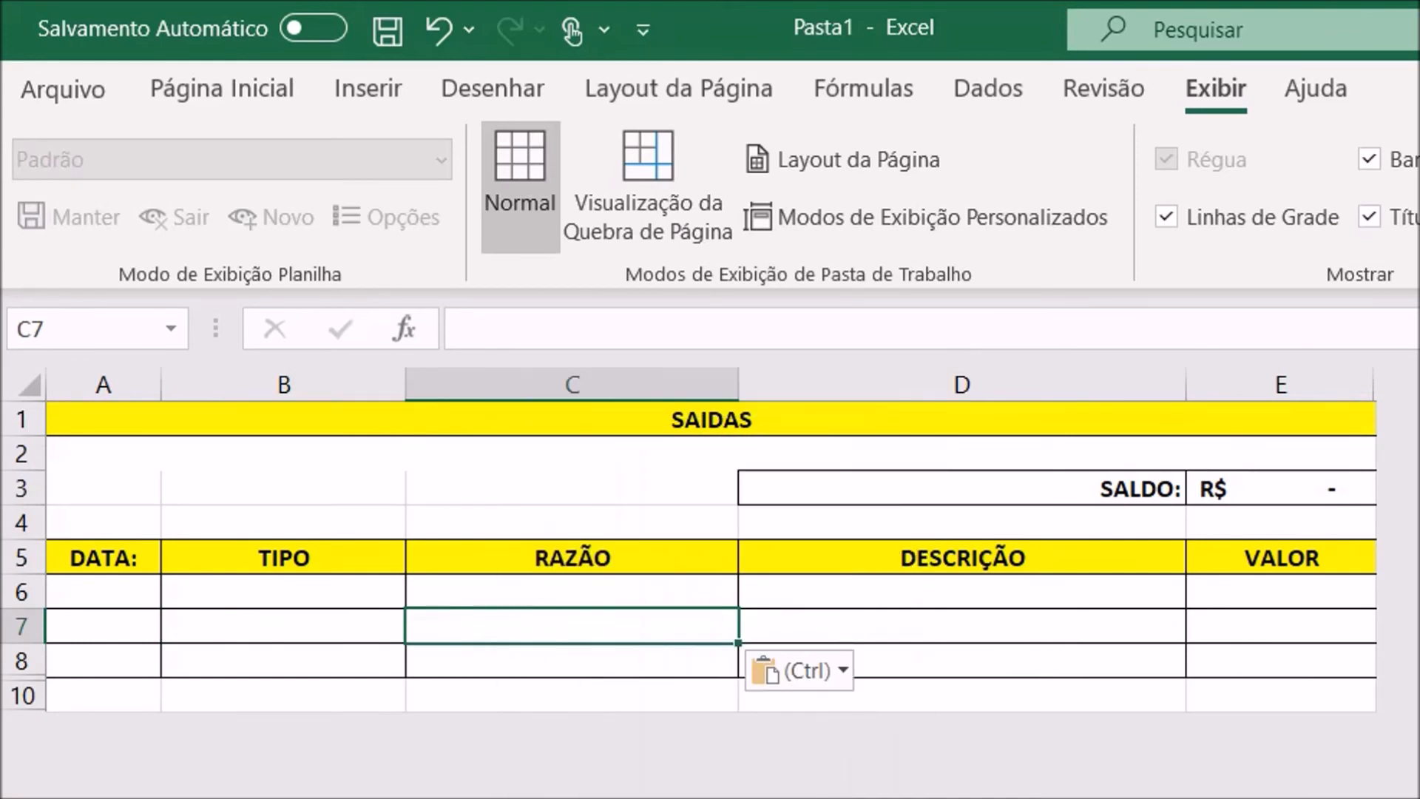
# Copy the form's Descrição cell C7 and paste it into D7 in the DESCRIÇÃO column of the SAÍDAS sheet
pyautogui.hotkey('ctrl', 'pageup')
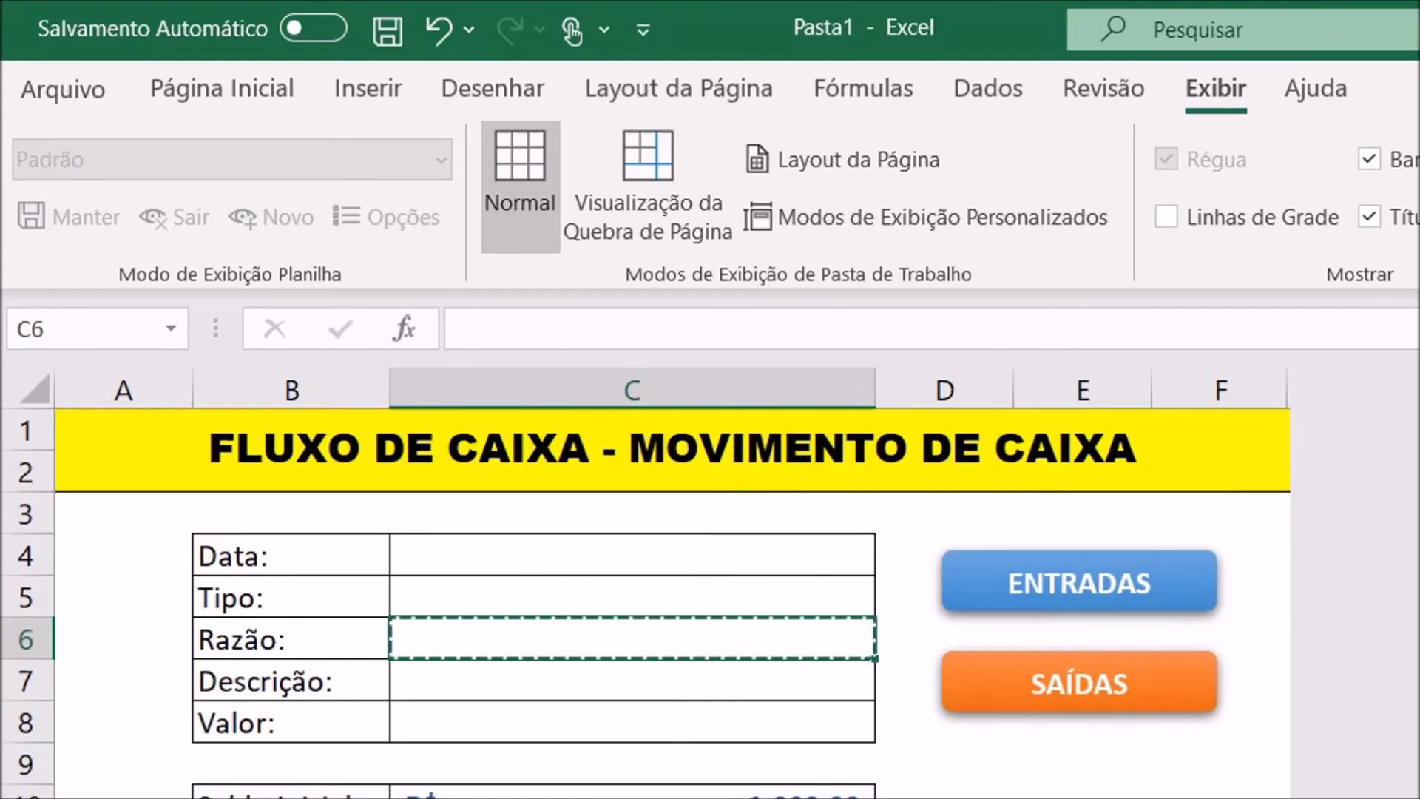
pyautogui.click(592, 685)
pyautogui.rightClick(592, 685)
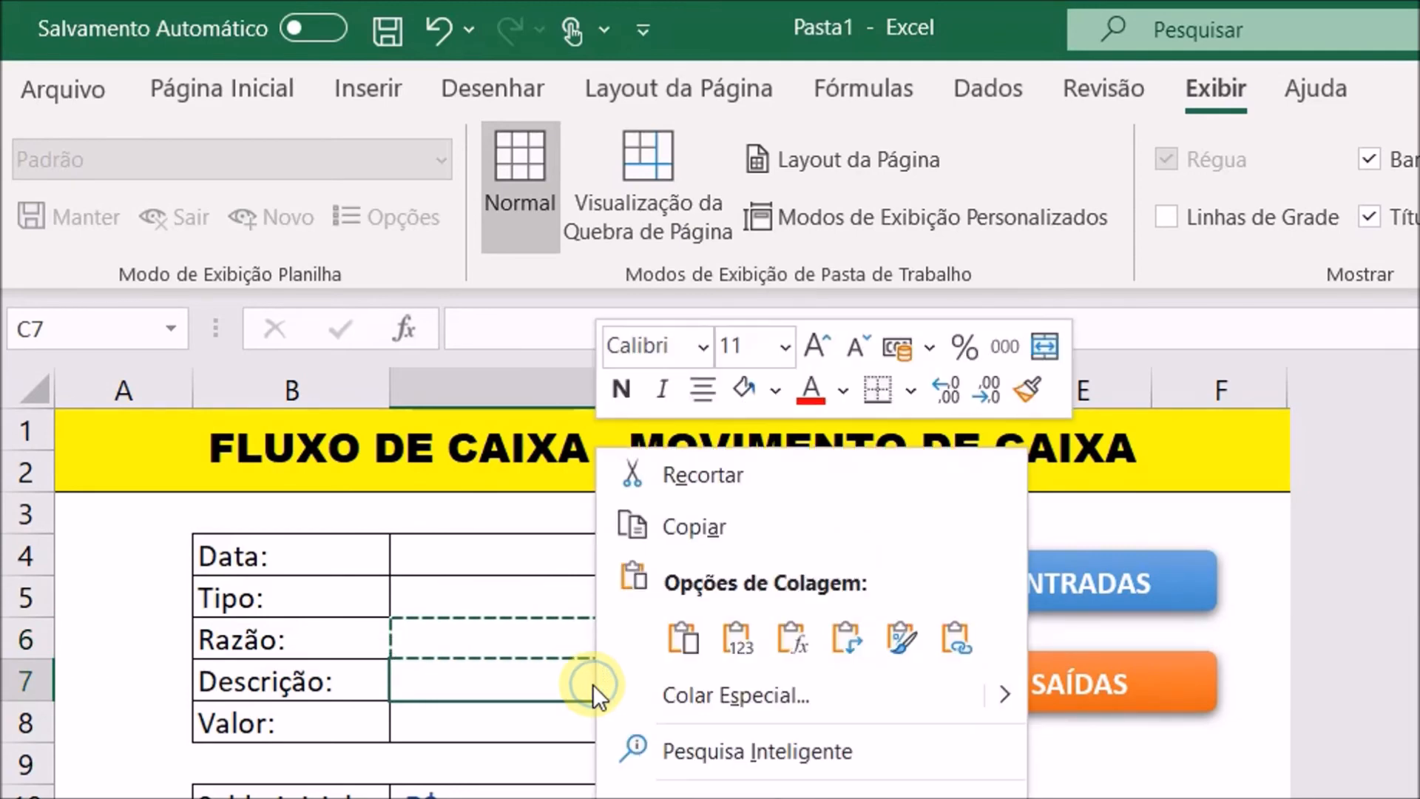
pyautogui.click(690, 525)
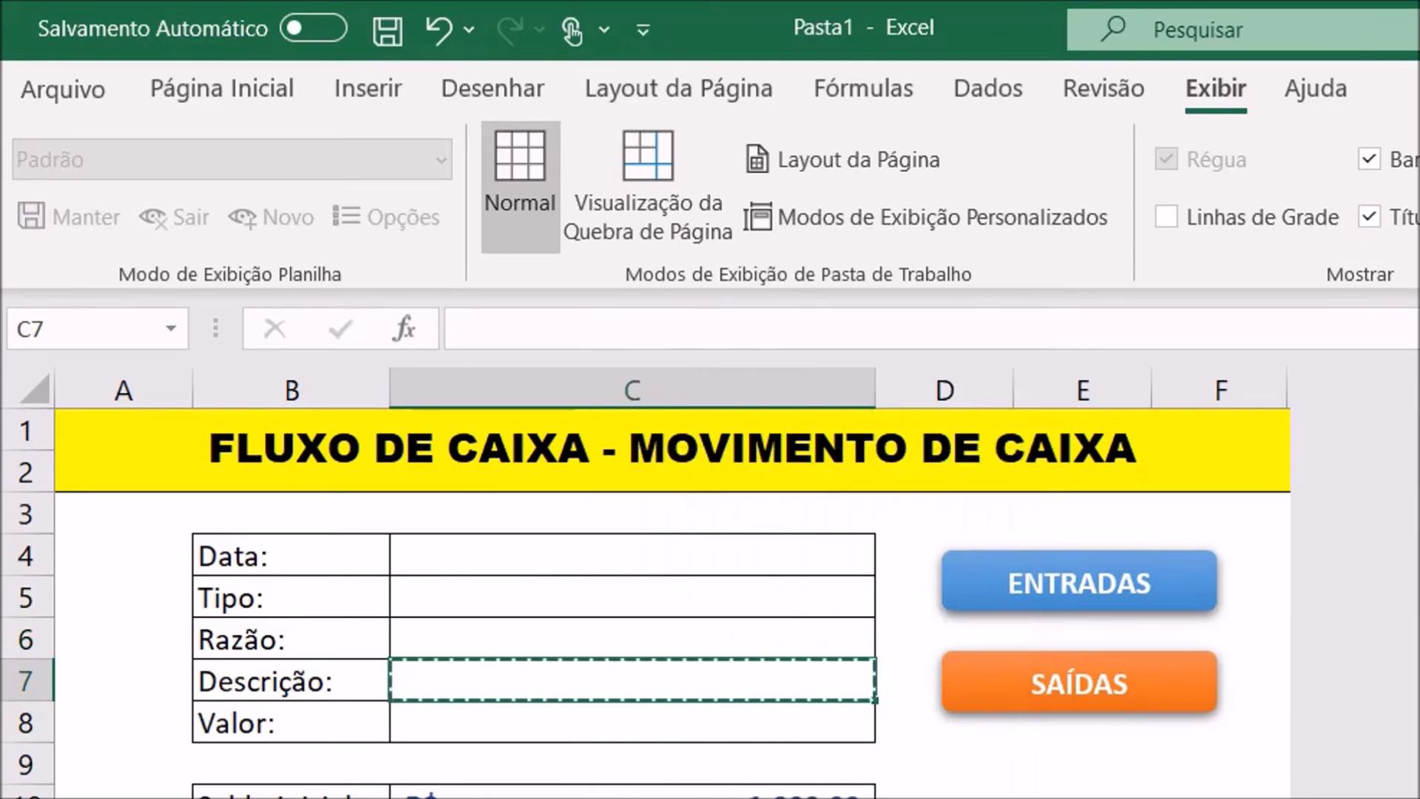
pyautogui.hotkey('ctrl', 'pagedown')
pyautogui.click(873, 625)
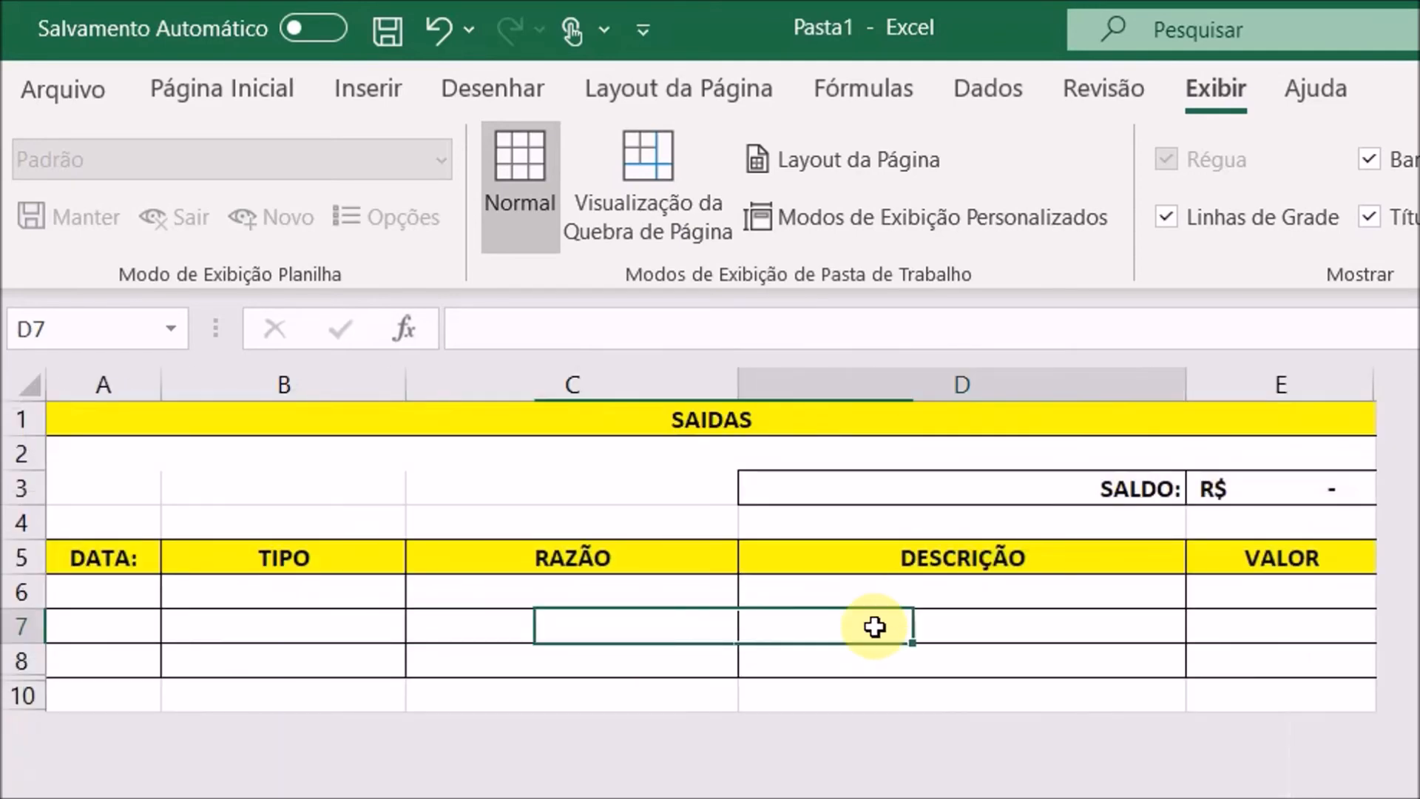
pyautogui.rightClick(874, 627)
pyautogui.click(961, 638)
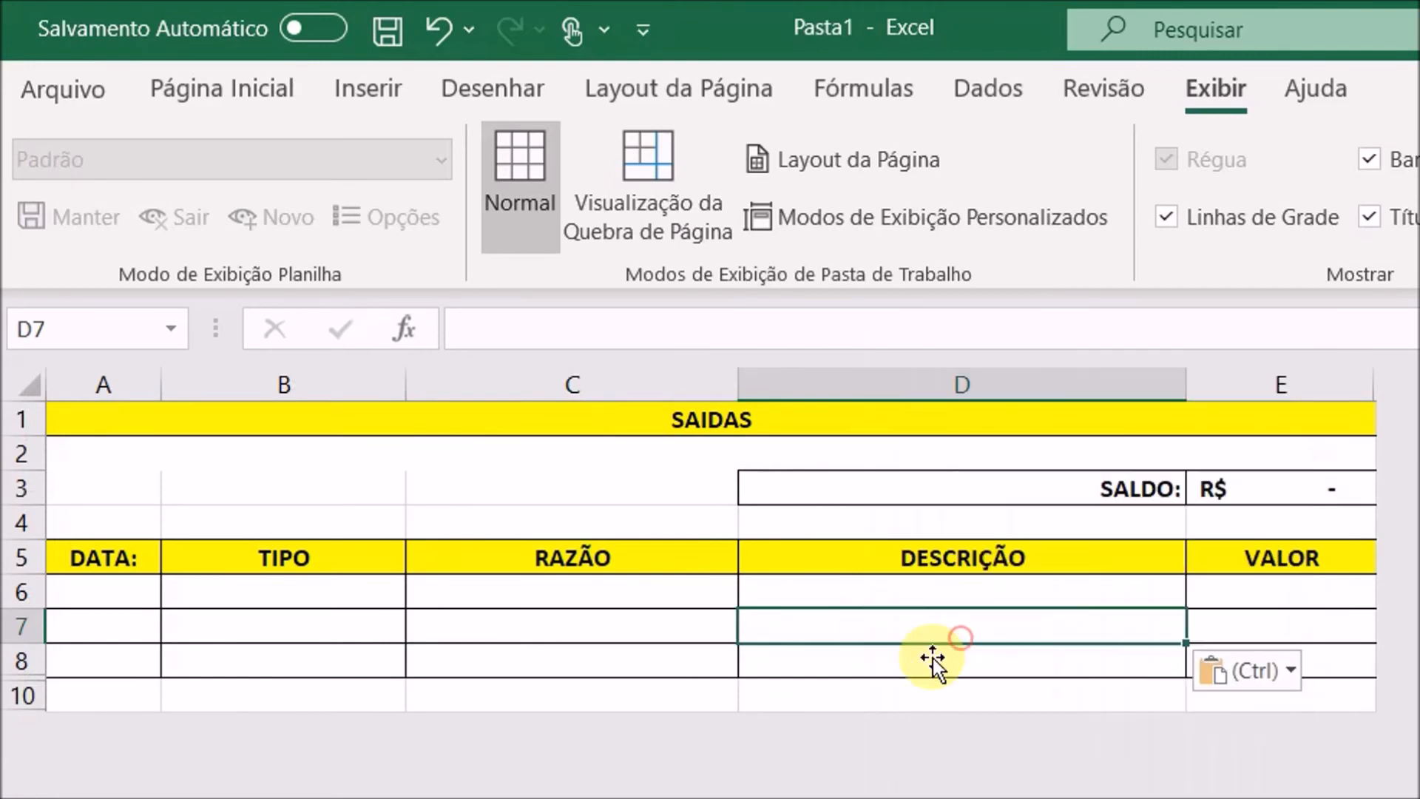
# Copy the form's Valor cell C8 and paste it into E7 in the VALOR column of the SAÍDAS sheet
pyautogui.hotkey('ctrl', 'pageup')
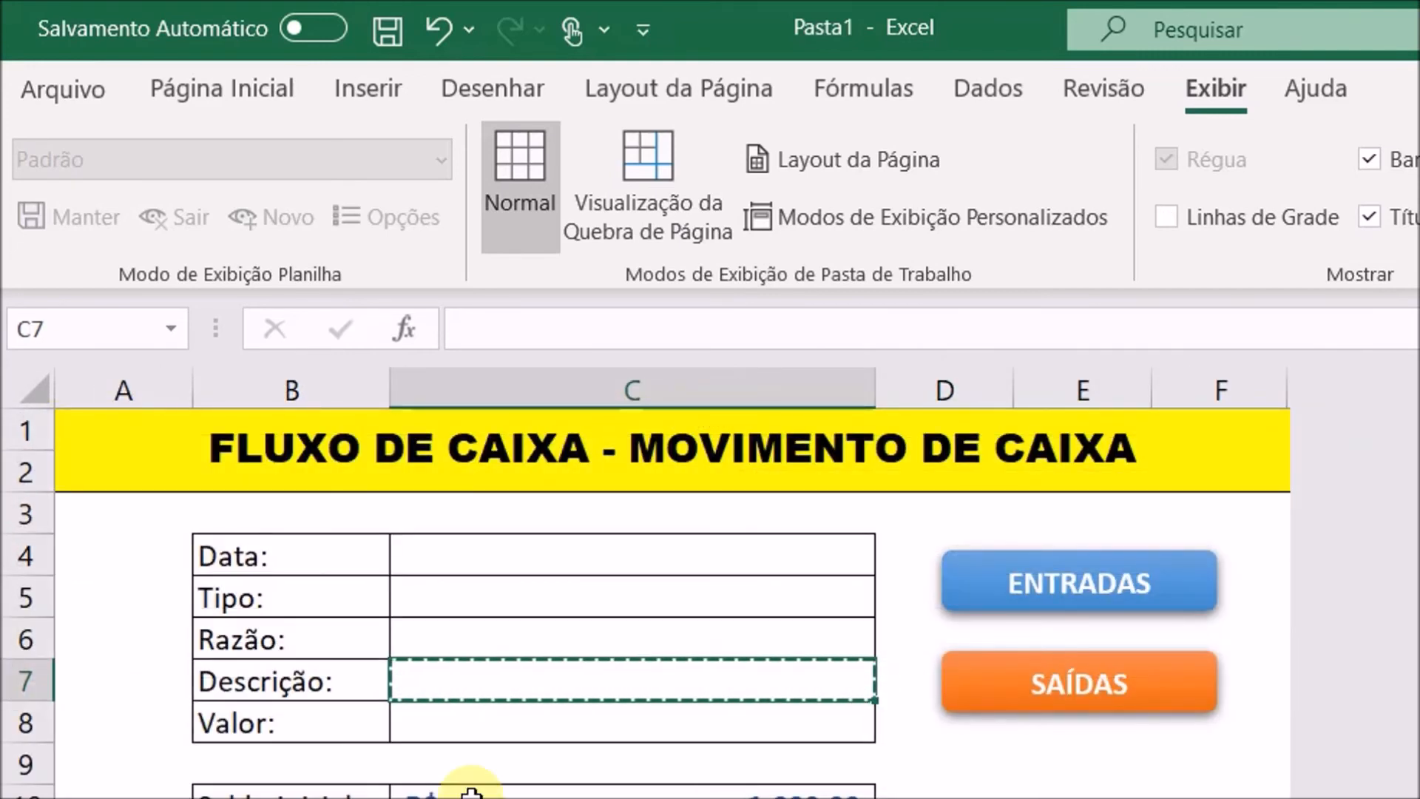
pyautogui.click(477, 723)
pyautogui.rightClick(477, 723)
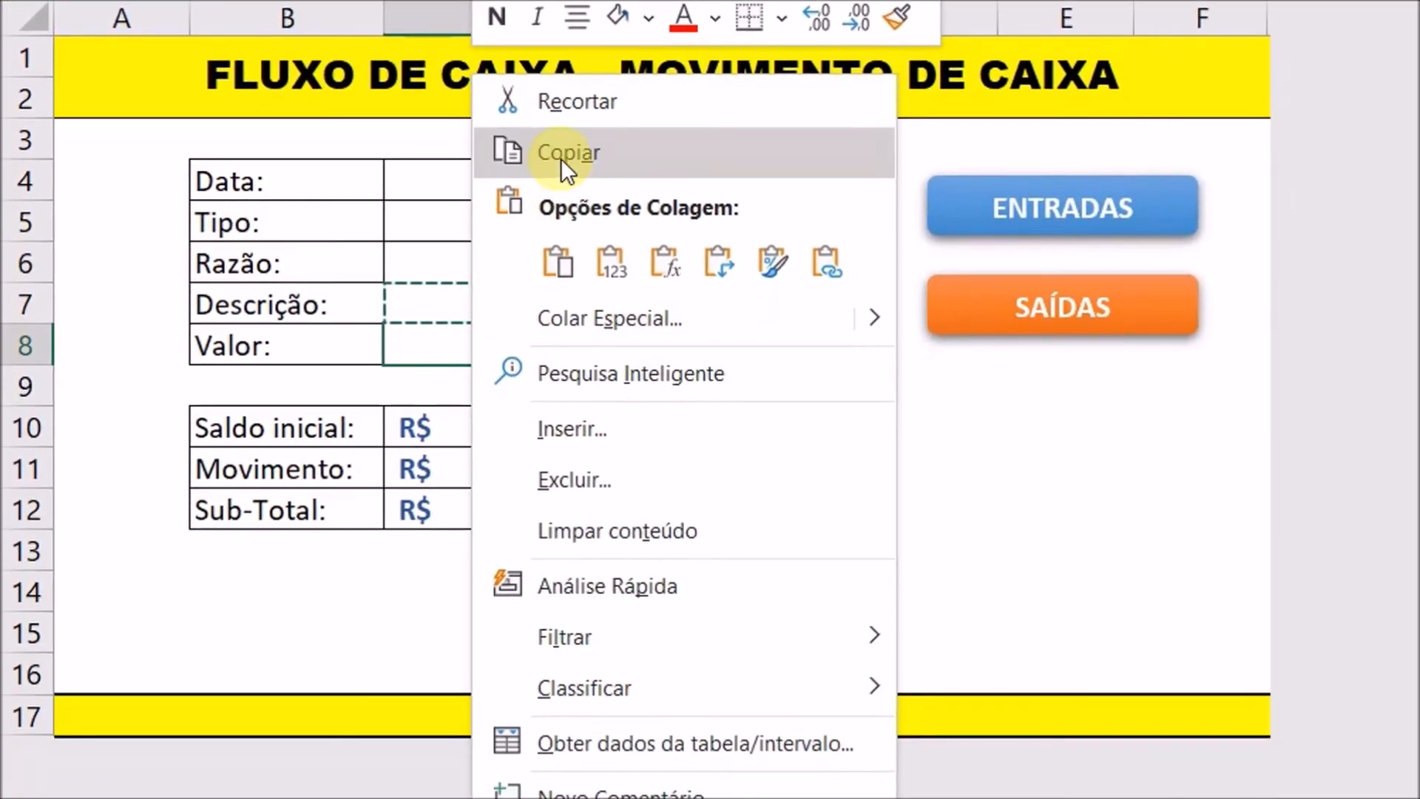
pyautogui.click(568, 532)
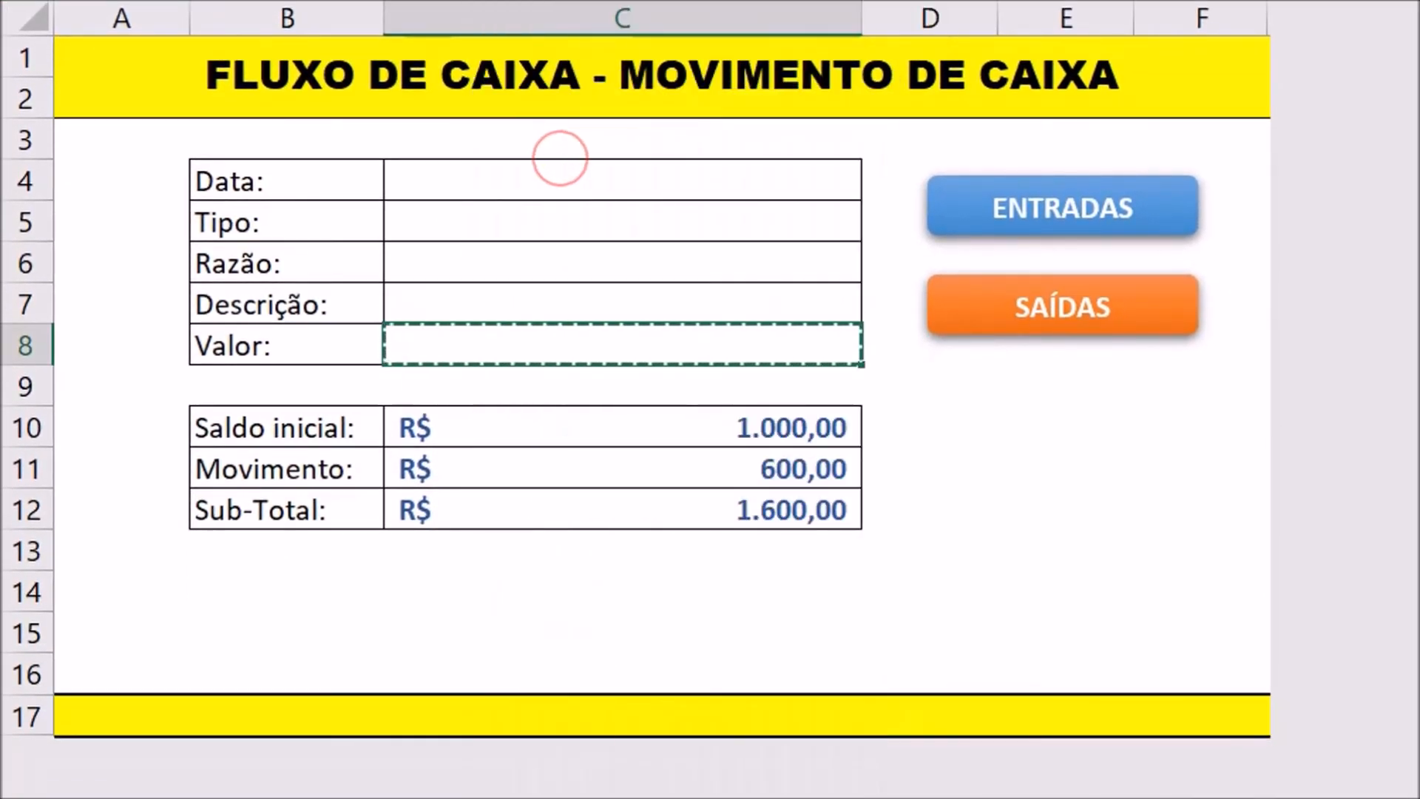
pyautogui.hotkey('ctrl', 'pagedown')
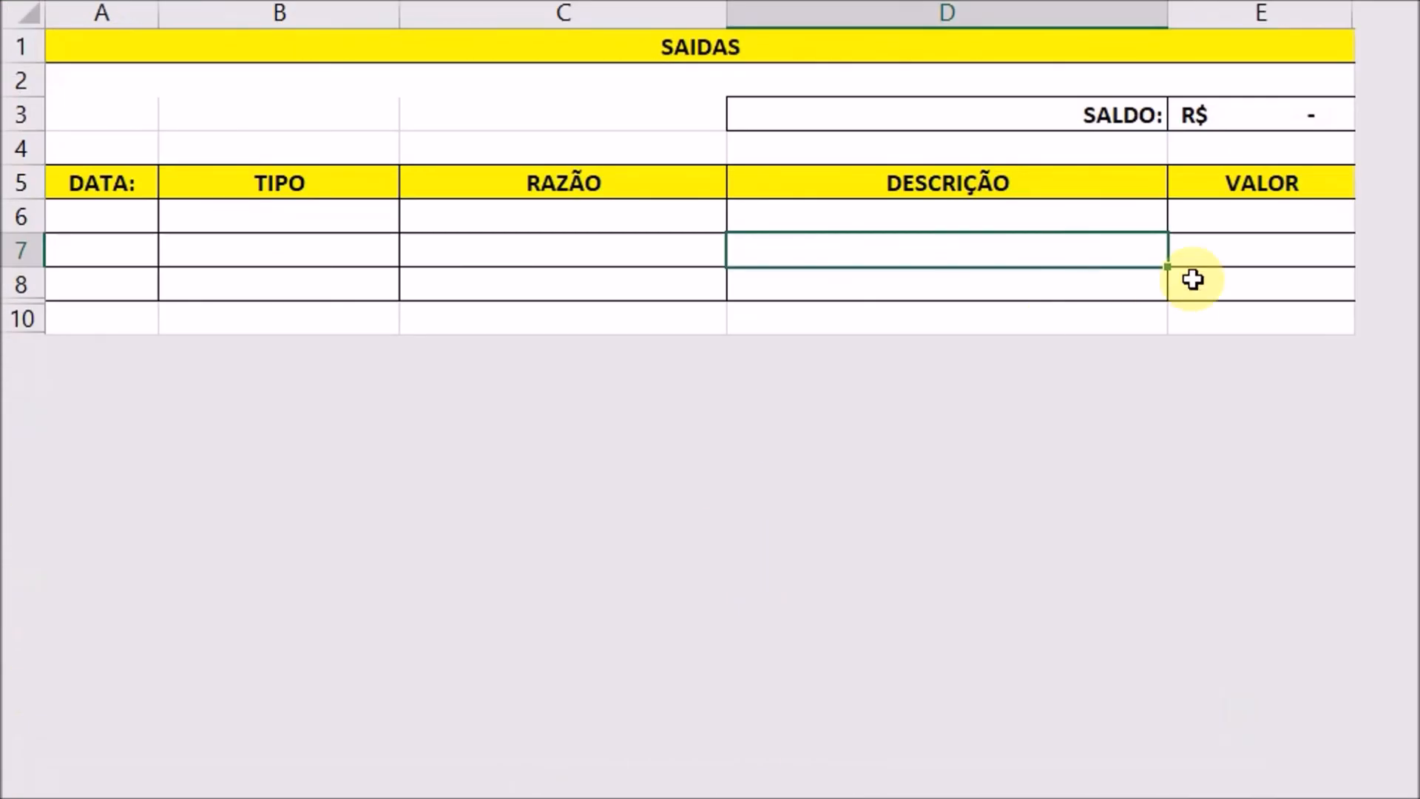
pyautogui.click(1244, 255)
pyautogui.rightClick(1257, 254)
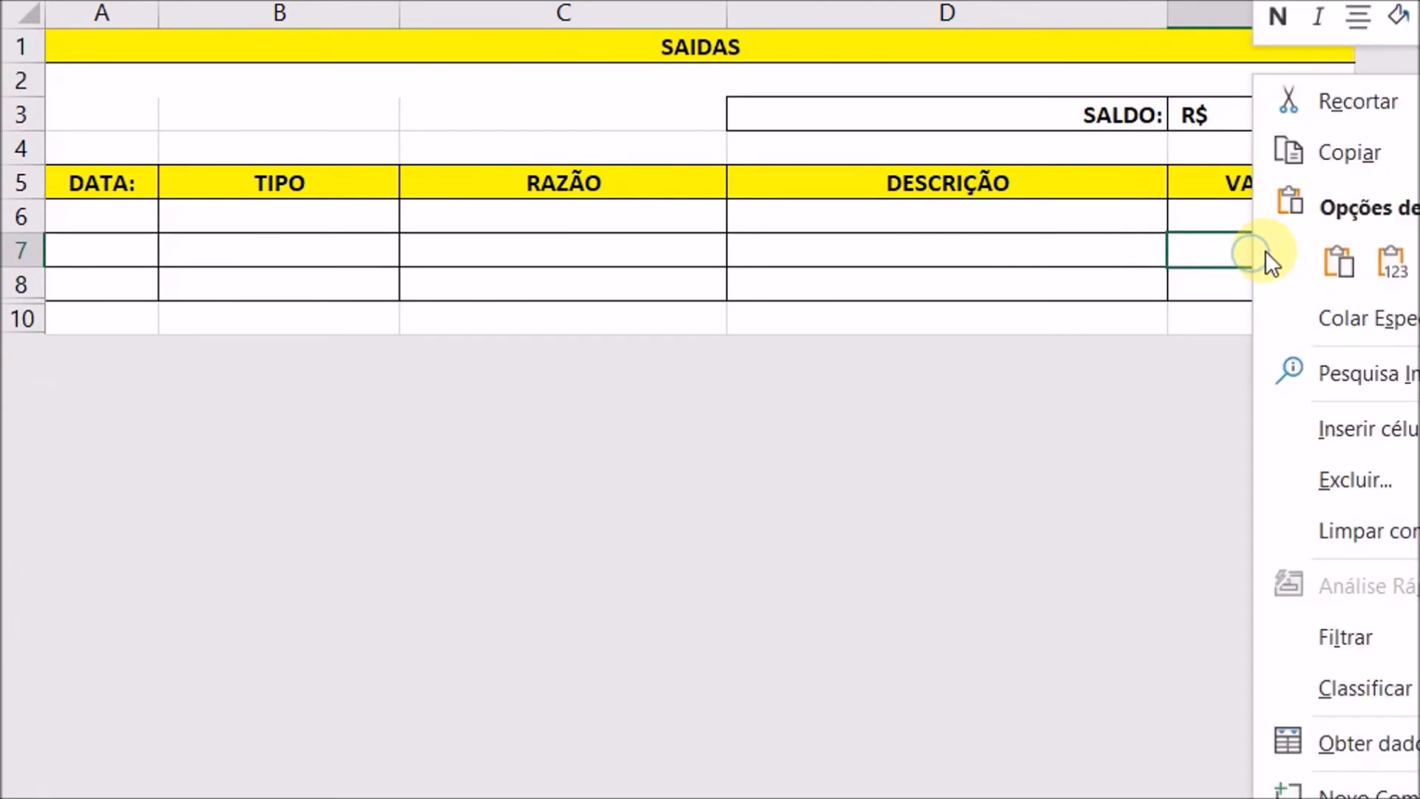
pyautogui.click(1337, 262)
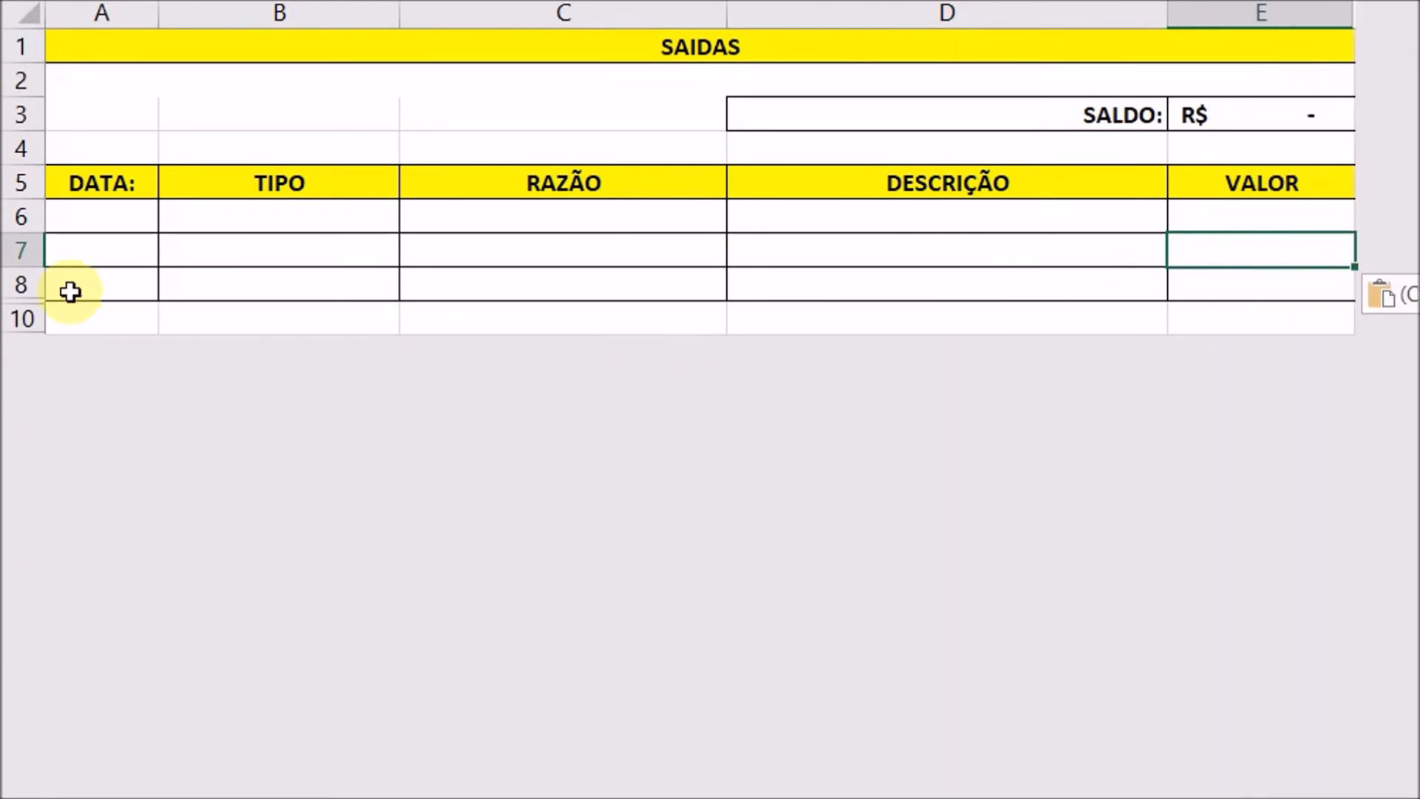
# Insert a blank row at row 7 of the SAÍDAS sheet and select cell A7
pyautogui.click(26, 252)
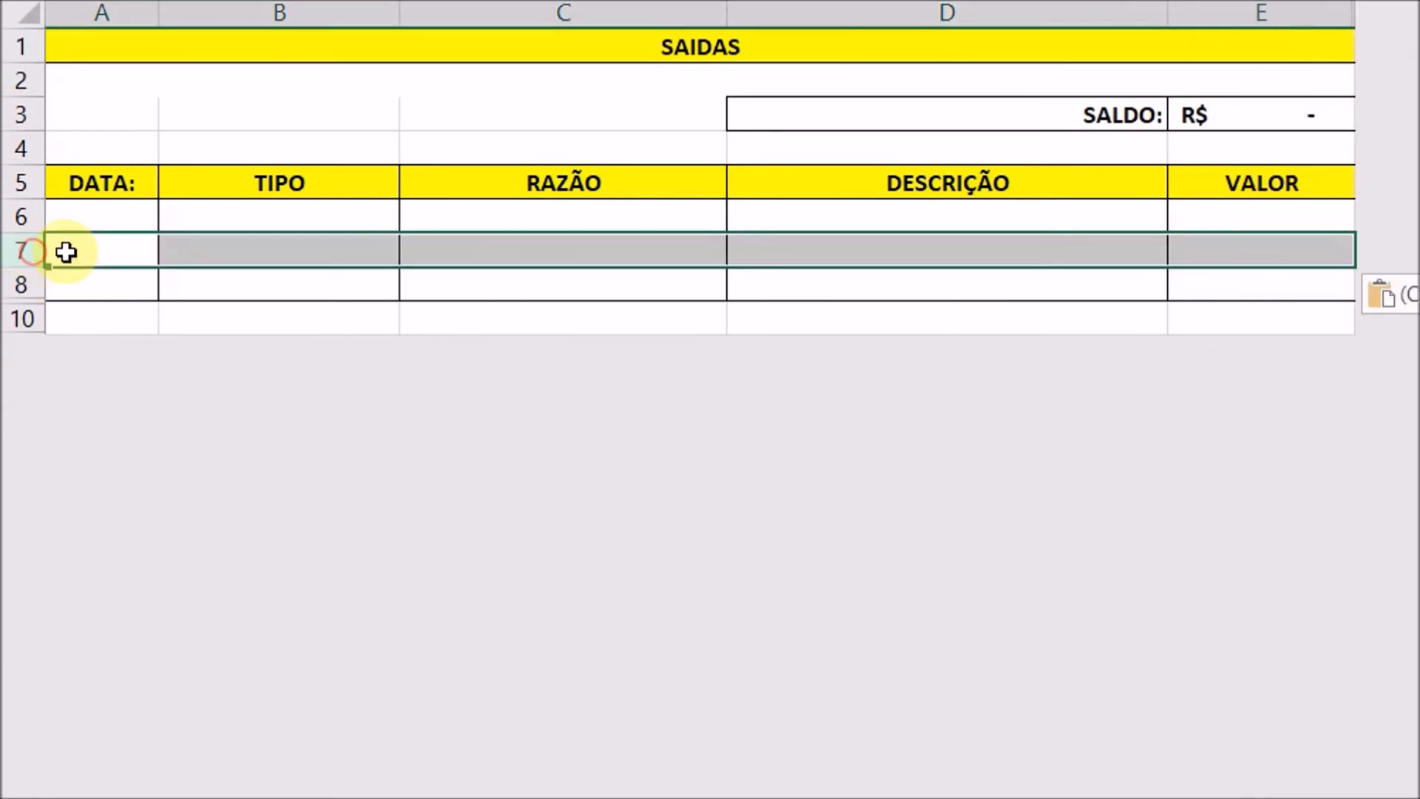
pyautogui.rightClick(190, 254)
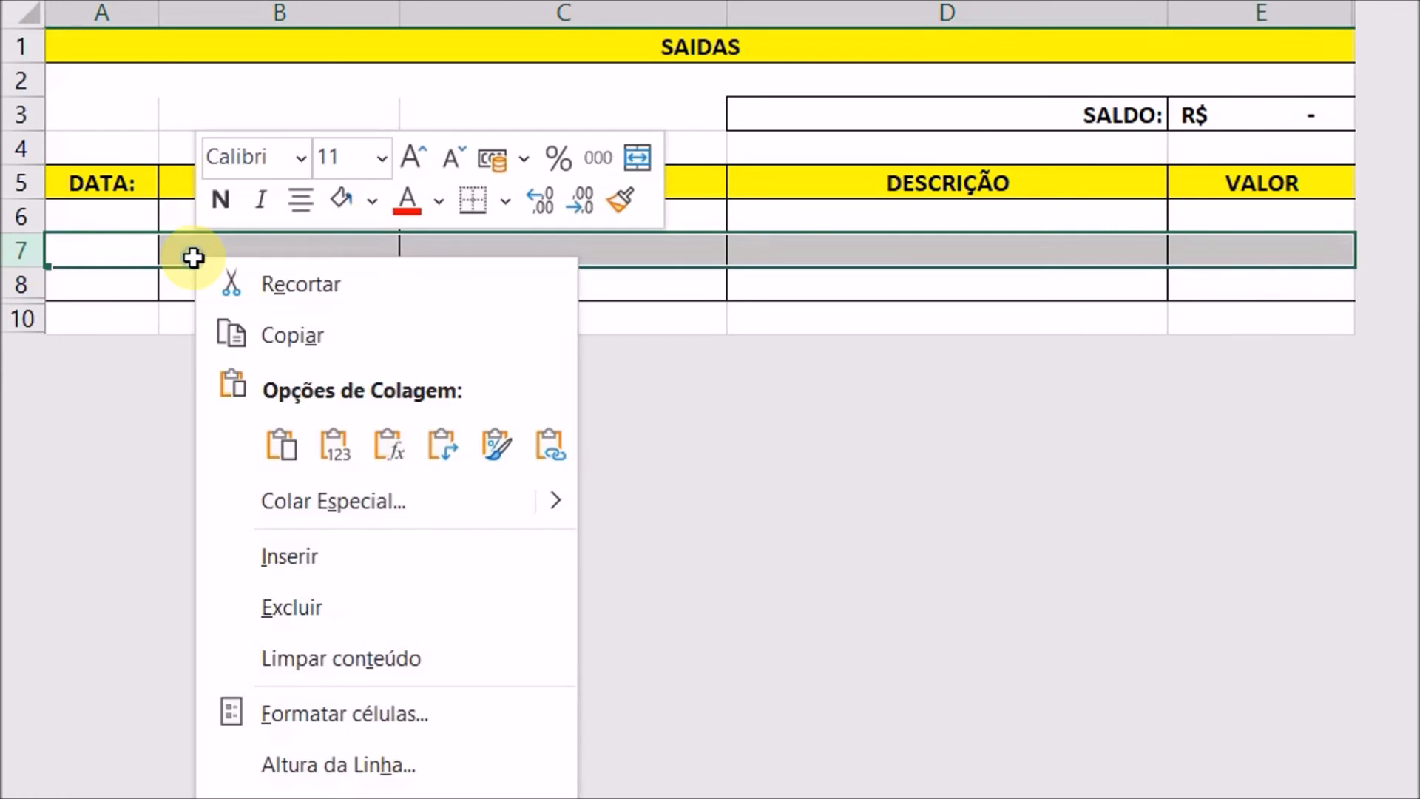
pyautogui.click(285, 554)
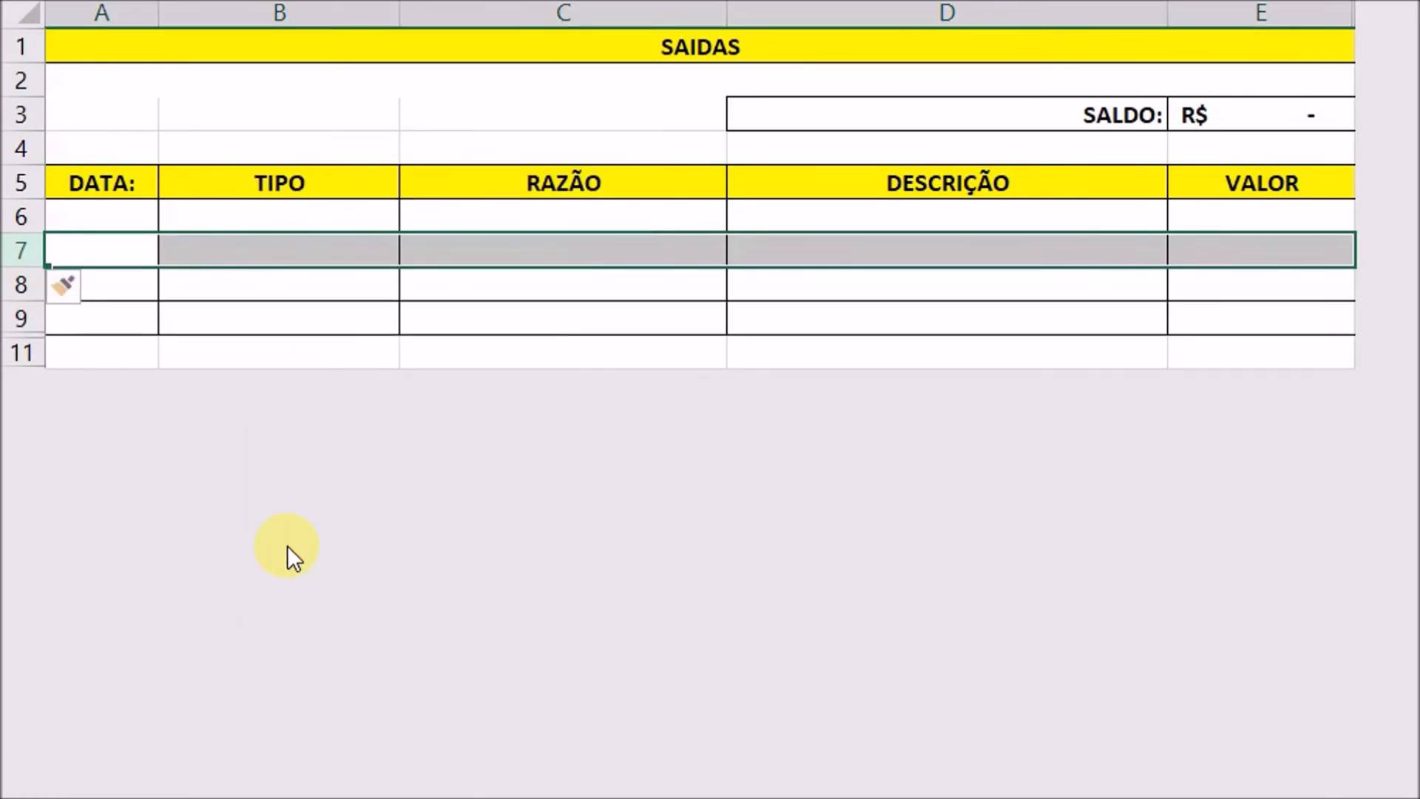
pyautogui.click(115, 247)
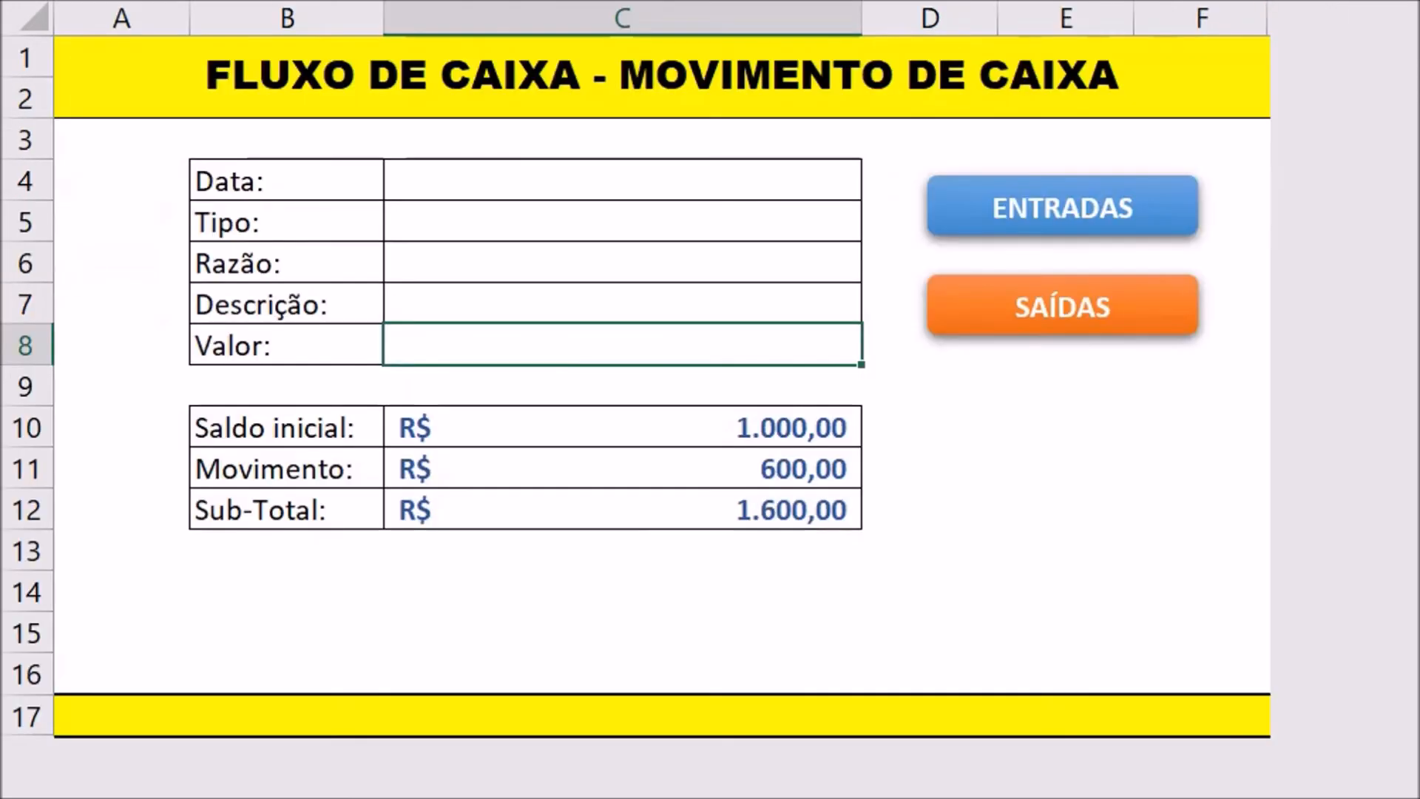
# Clear the contents of form cells C4:C8 on the MOVIMENTO sheet and stop recording the macro with E10 selected
pyautogui.moveTo(755, 179); pyautogui.dragTo(755, 297)
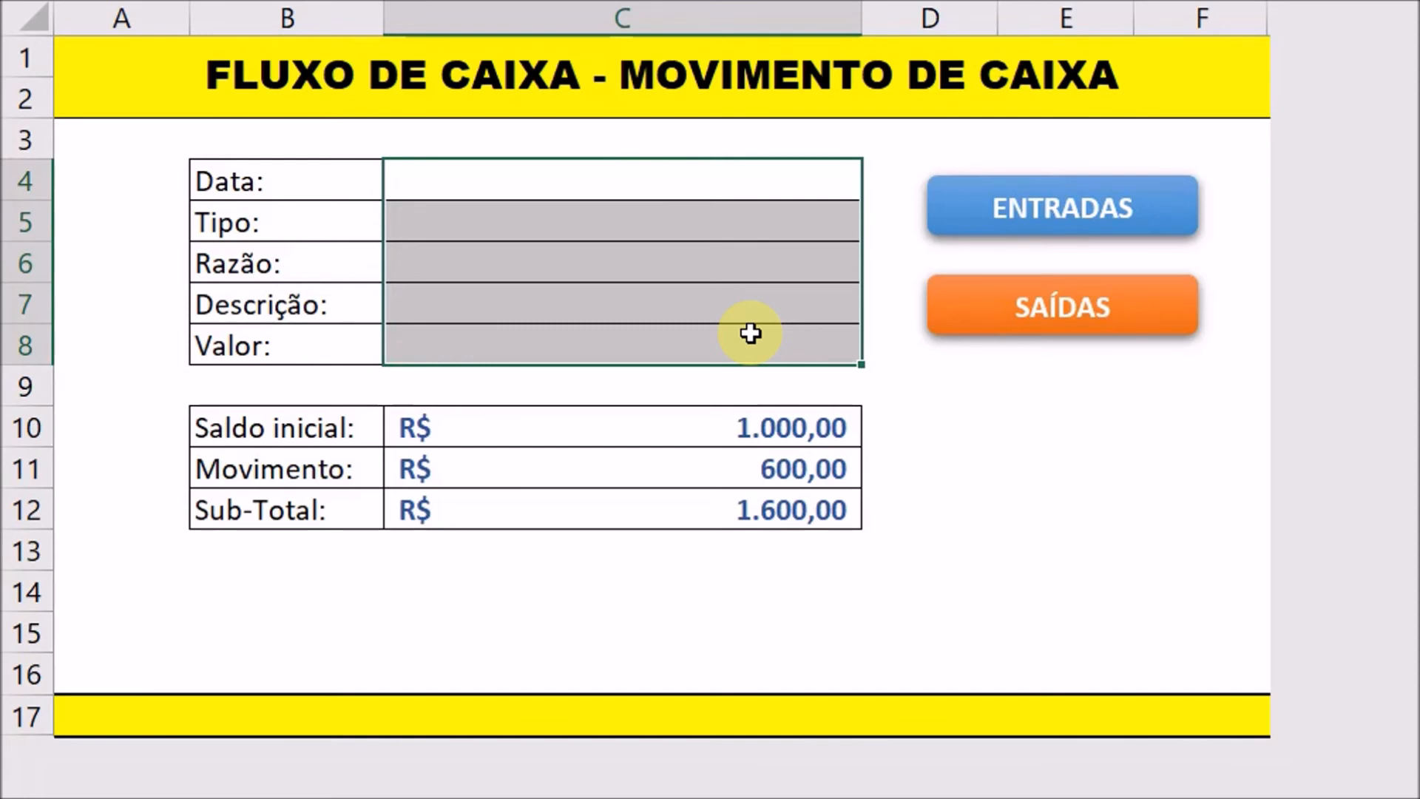
pyautogui.click(1061, 442)
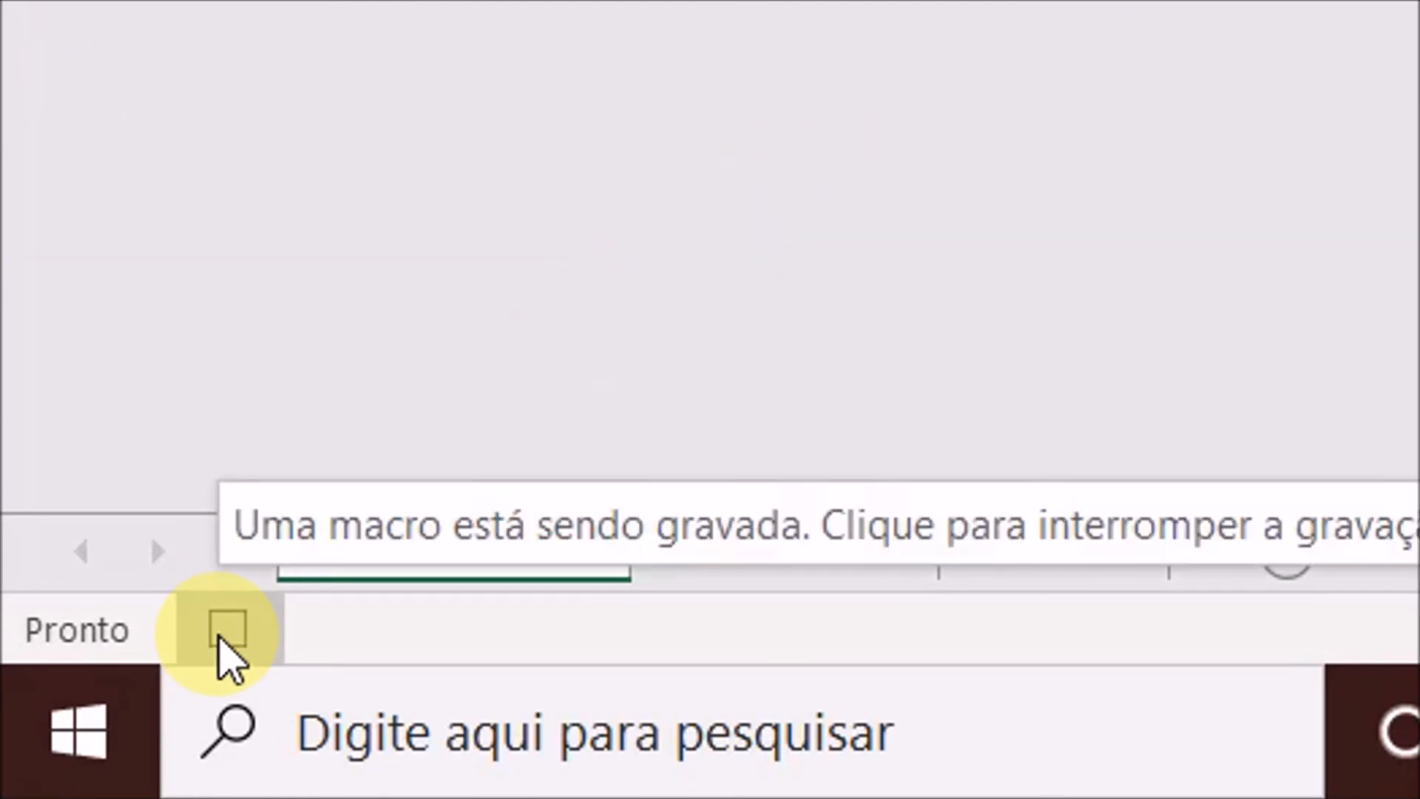
pyautogui.click(222, 634)
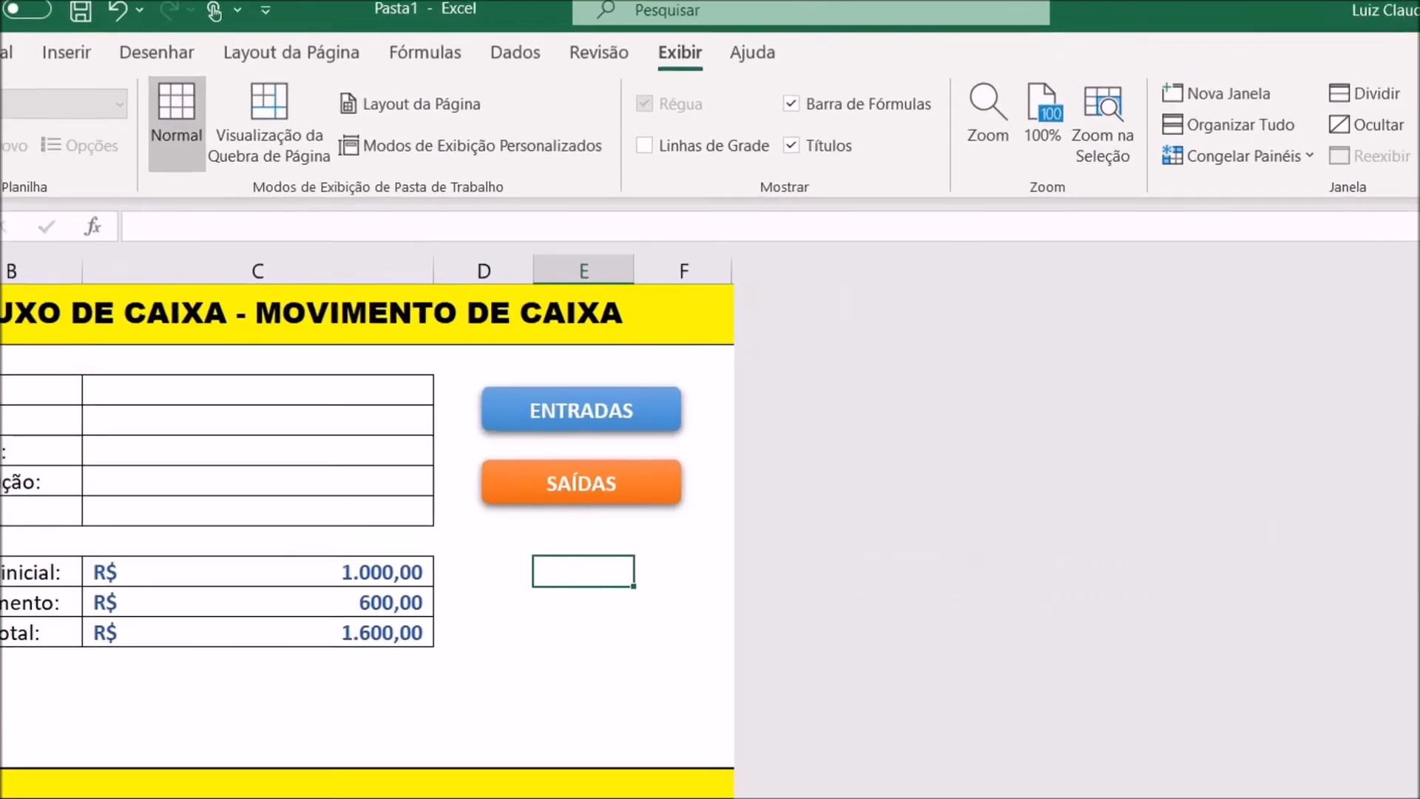
# Open the SAIDAS_MOV macro's code, review its recorded commands alongside the ENTRADAS_MOVIMENTO code, and close the code editor
pyautogui.click(1218, 191)
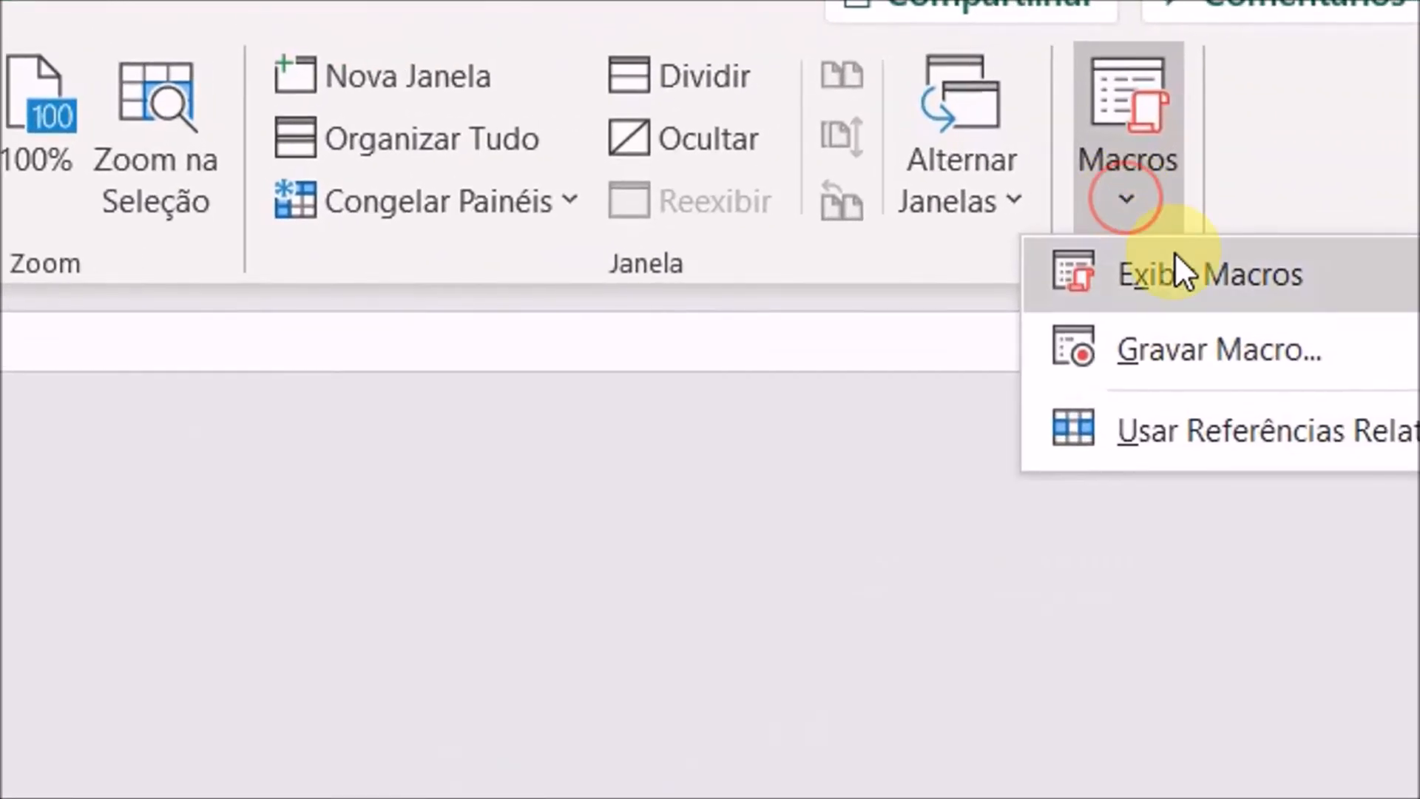
pyautogui.click(1174, 257)
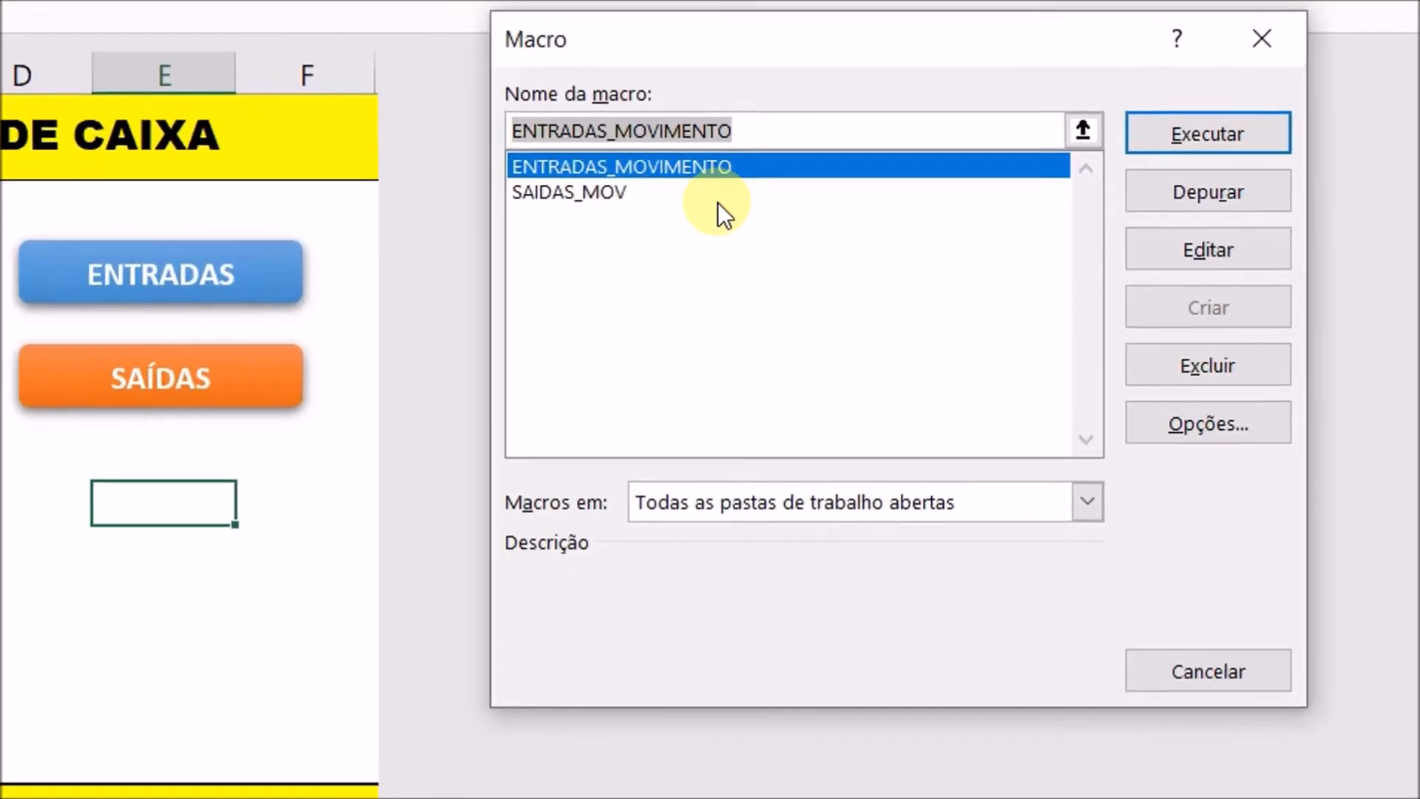
pyautogui.click(603, 196)
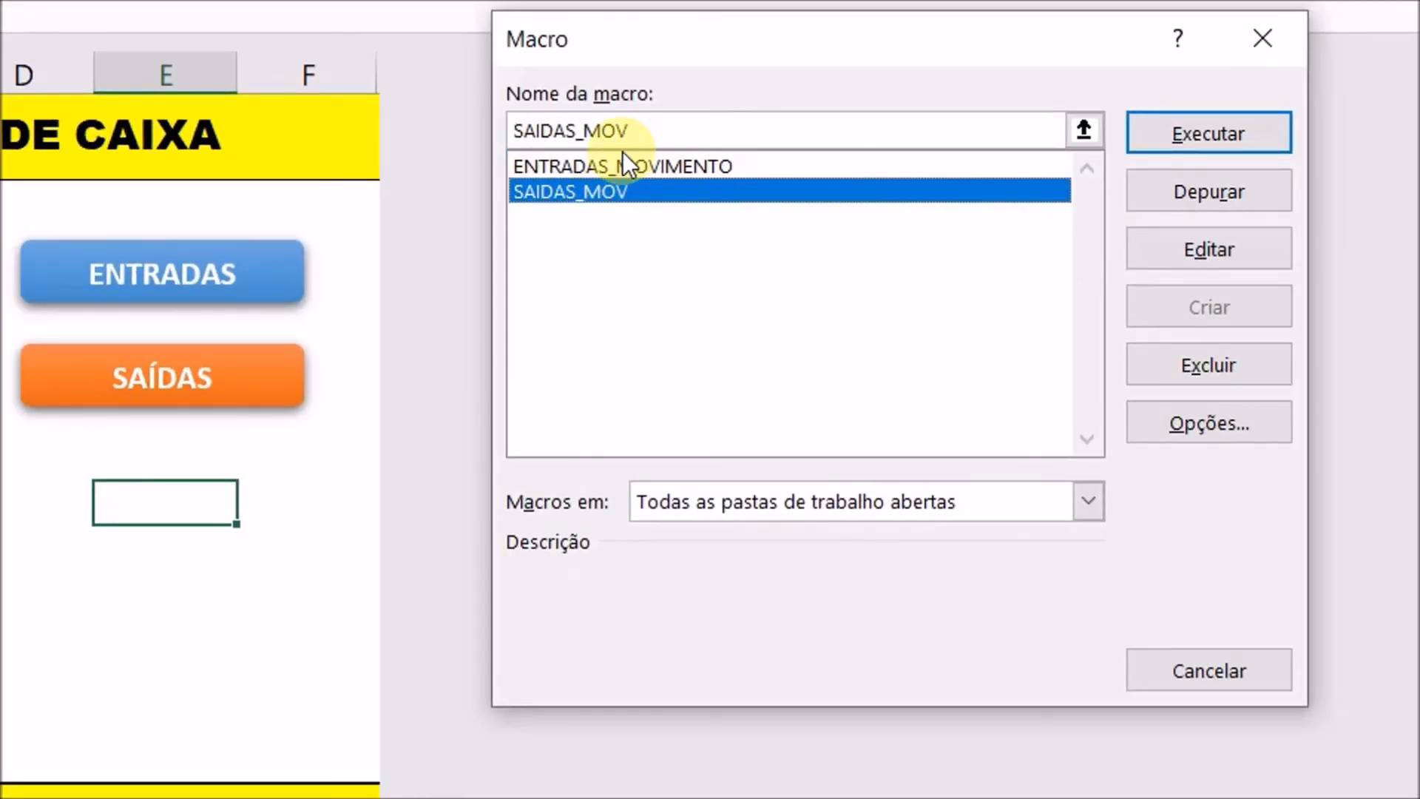
pyautogui.click(624, 163)
pyautogui.click(612, 192)
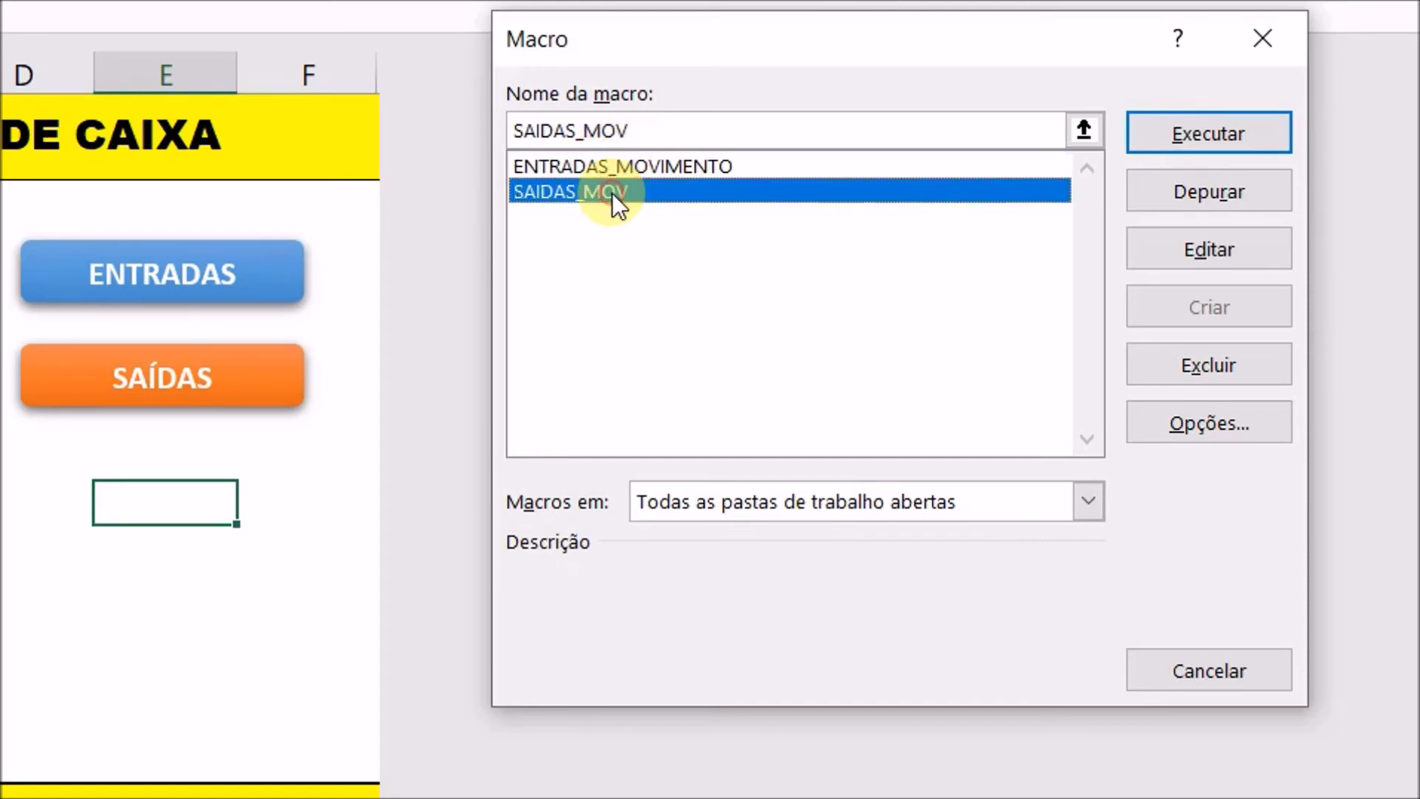
pyautogui.click(1202, 246)
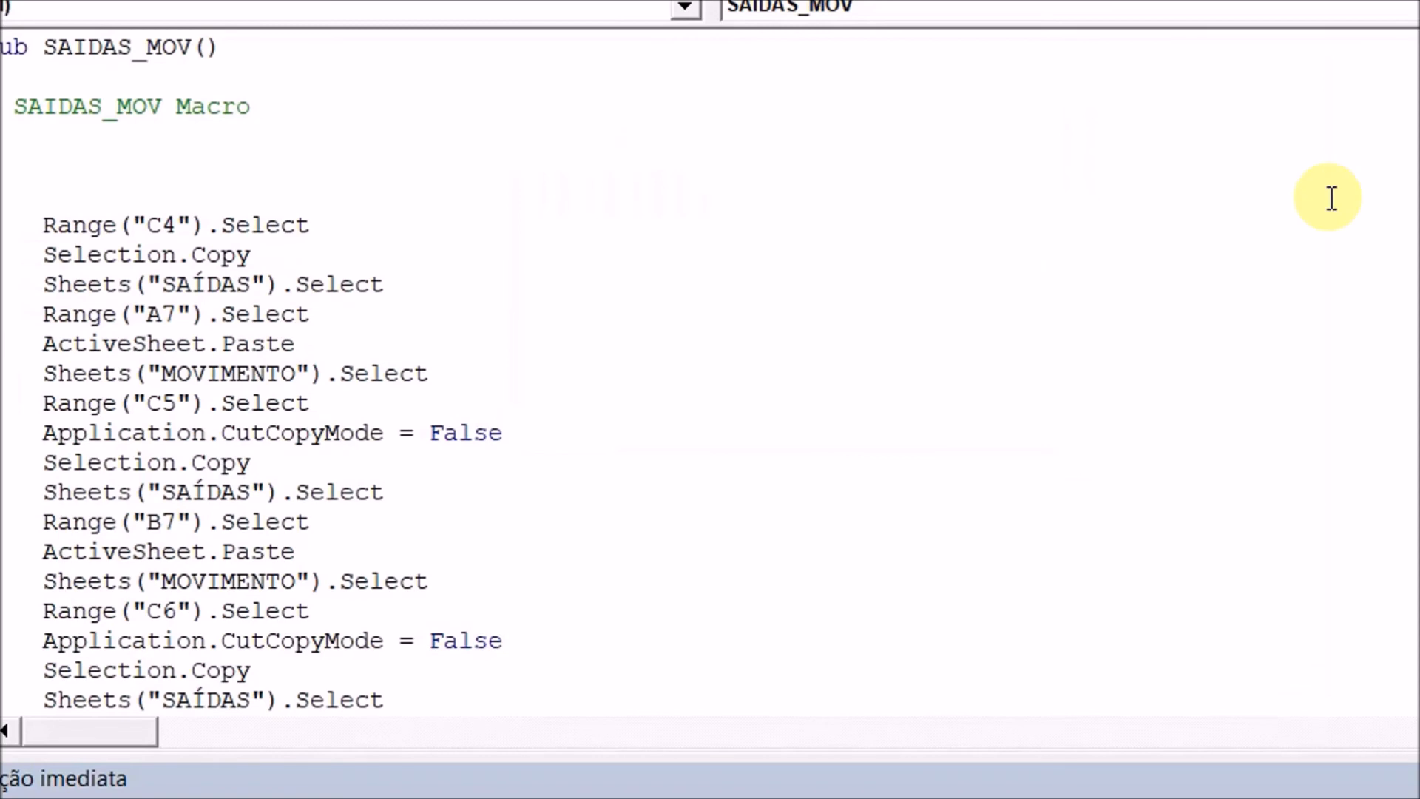
pyautogui.scroll(-15, 518, 370)
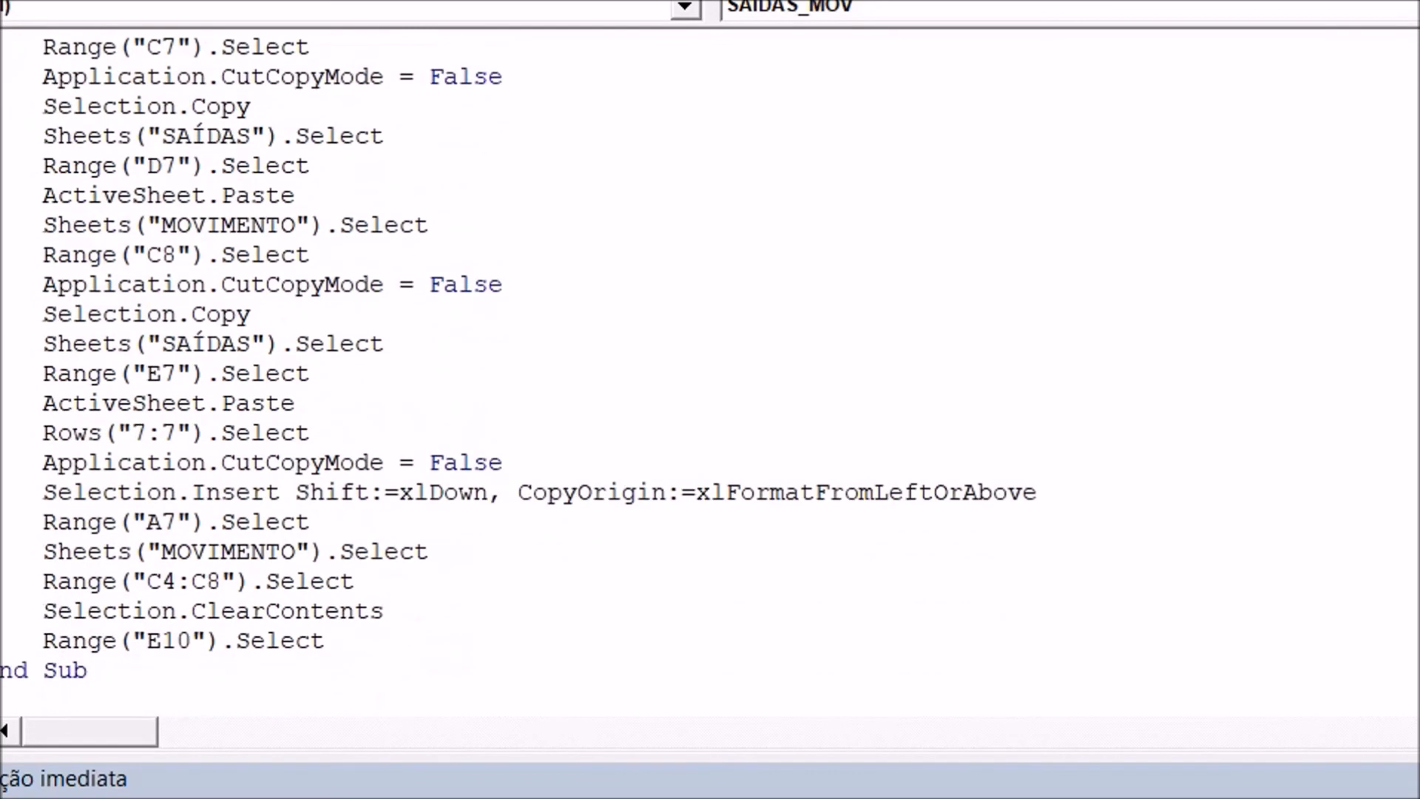
pyautogui.scroll(-13, 517, 370)
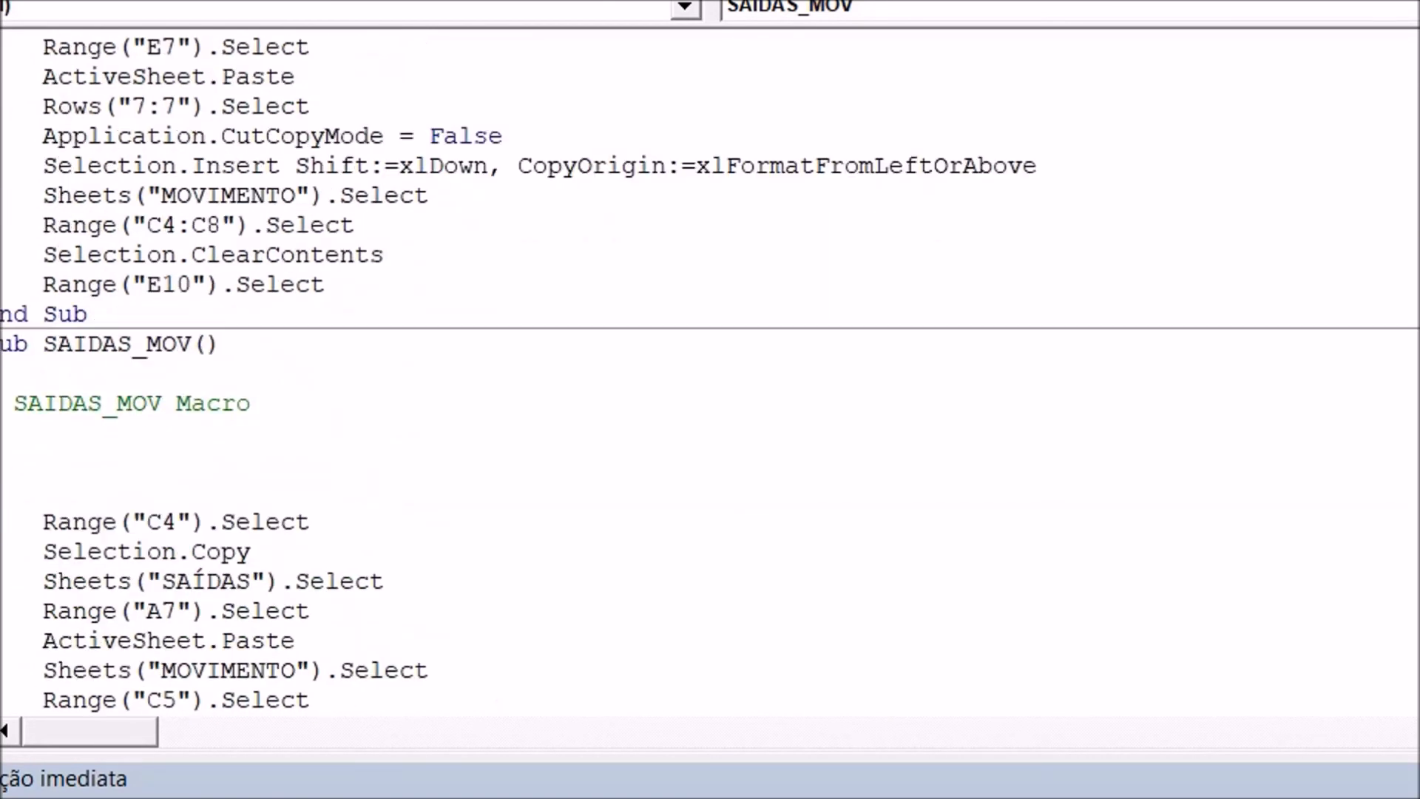
pyautogui.scroll(8, 193, 226)
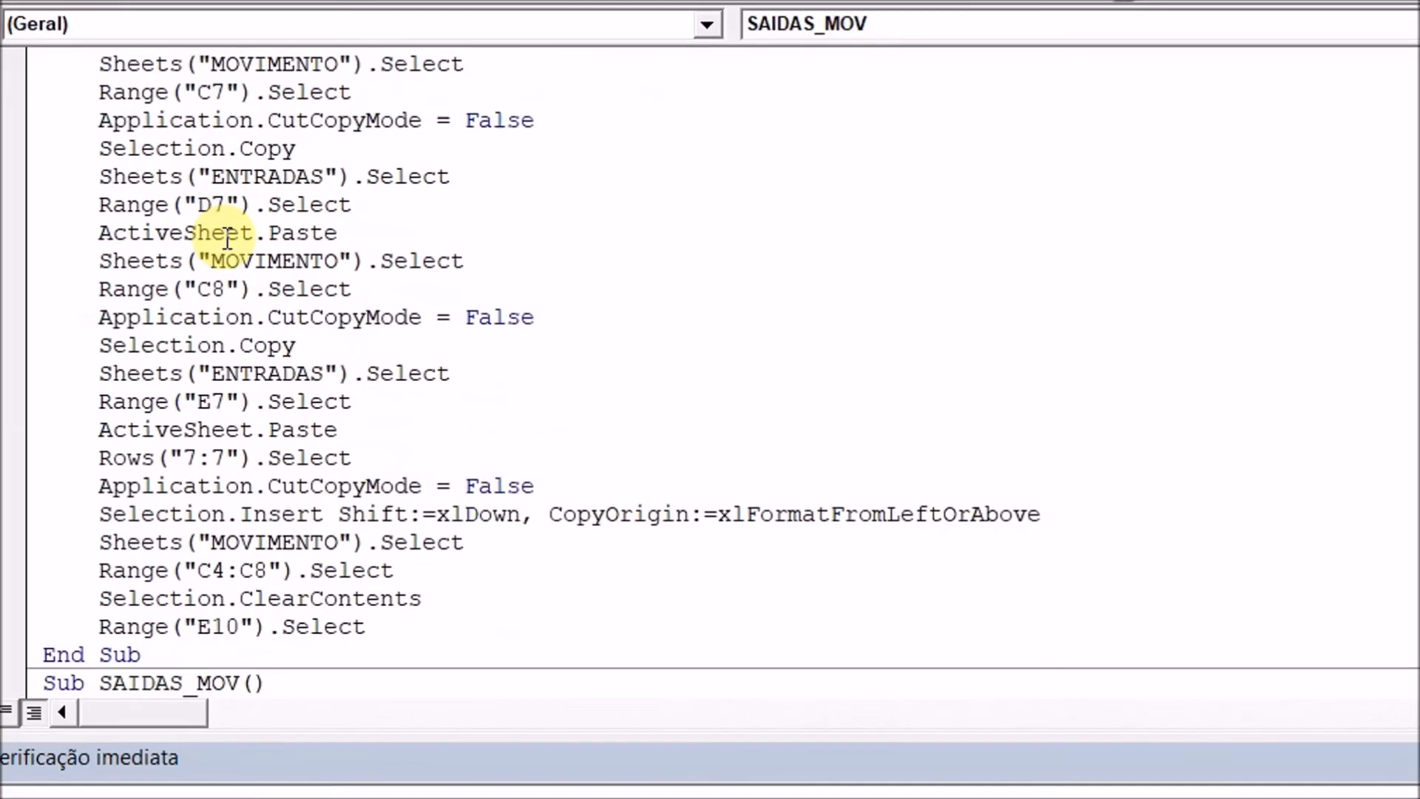
pyautogui.scroll(-2, 194, 255)
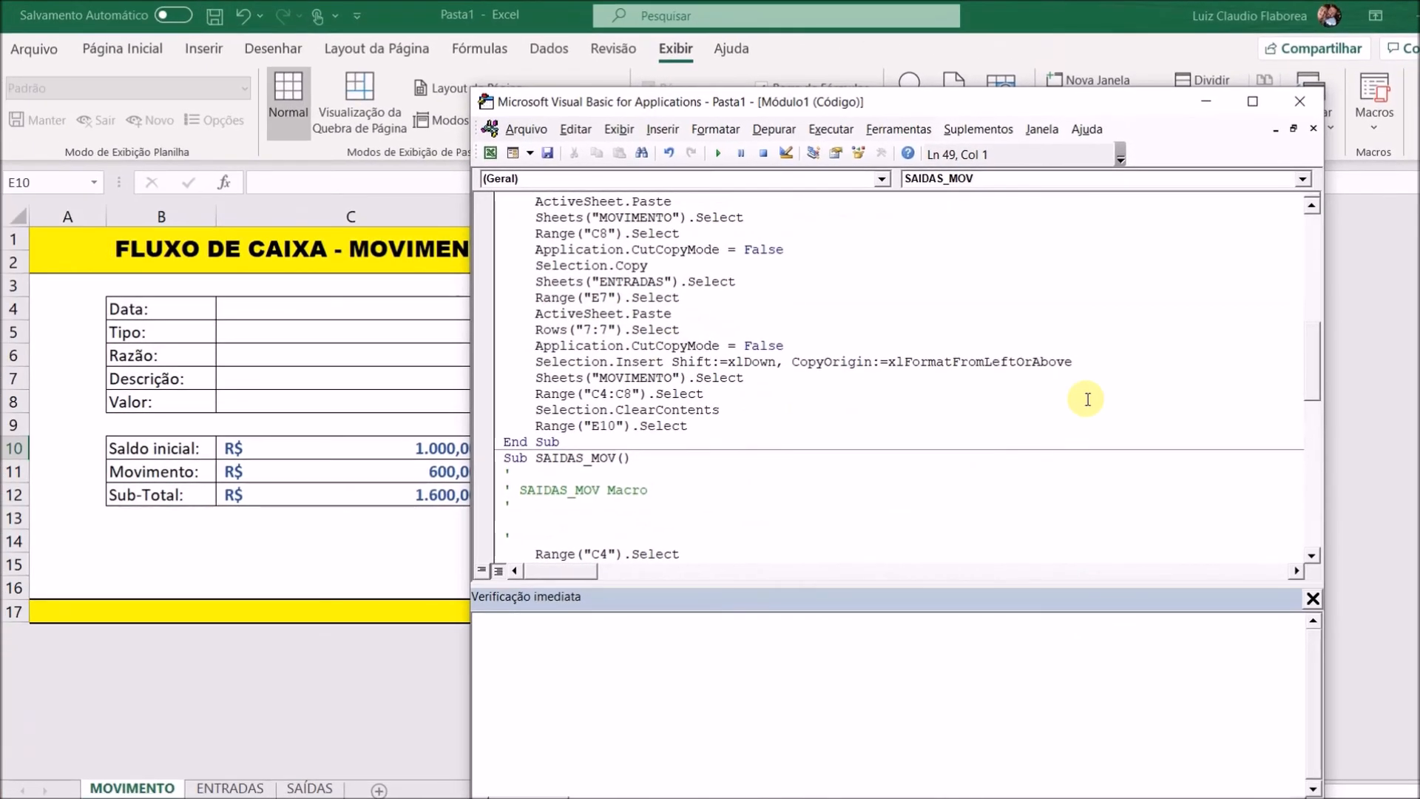
pyautogui.moveTo(1308, 364); pyautogui.dragTo(1273, 296)
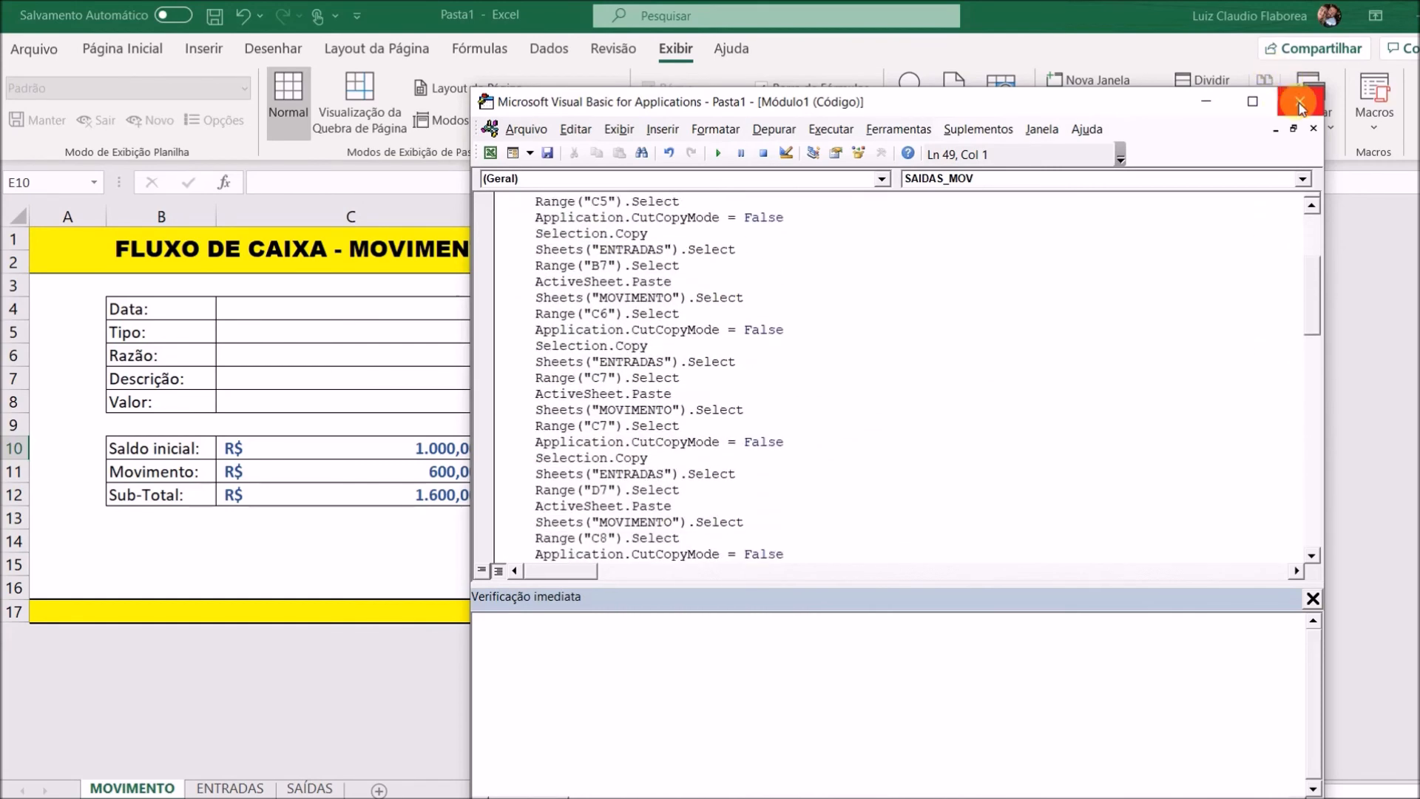
pyautogui.click(1300, 107)
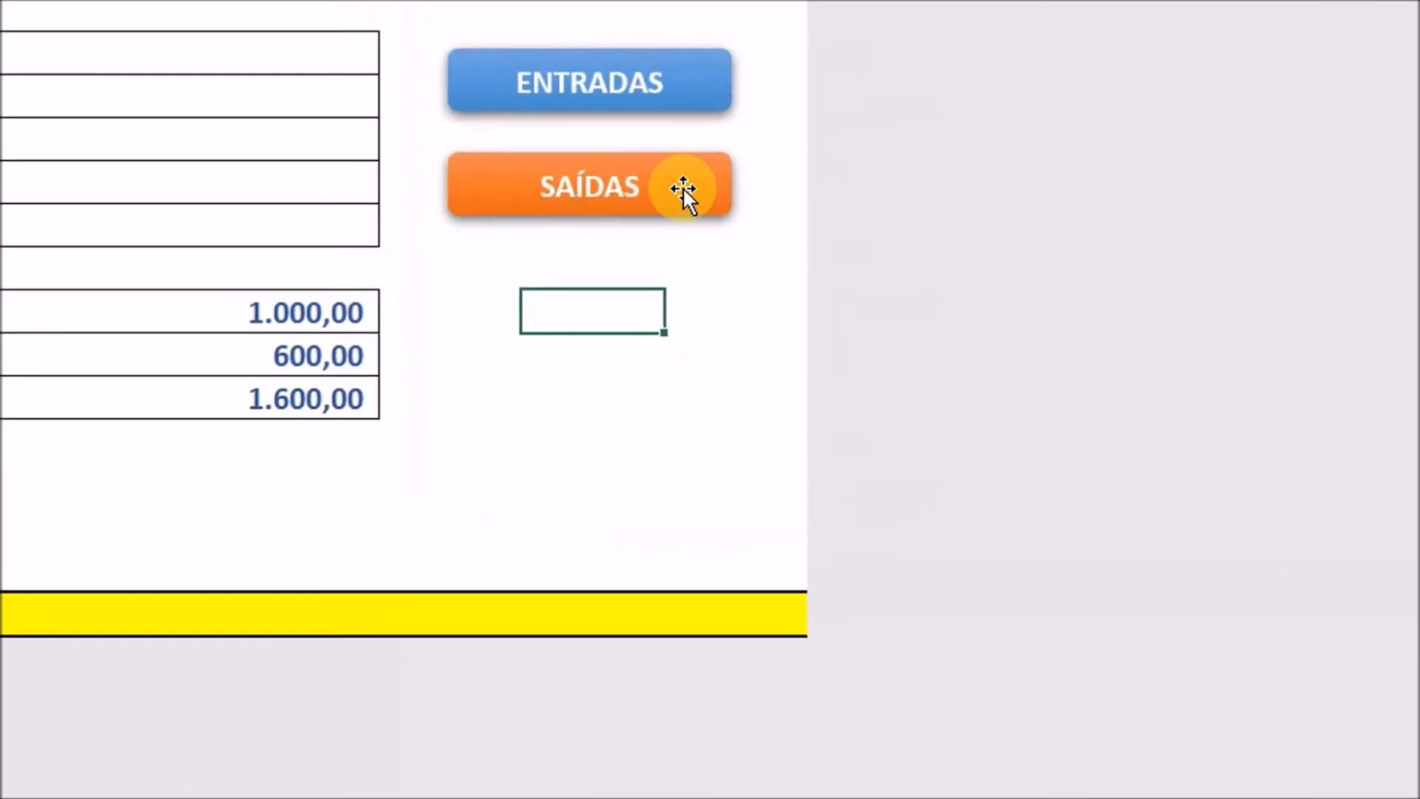
# Assign the SAIDAS_MOV macro to the orange SAÍDAS button and deselect the button
pyautogui.click(653, 192)
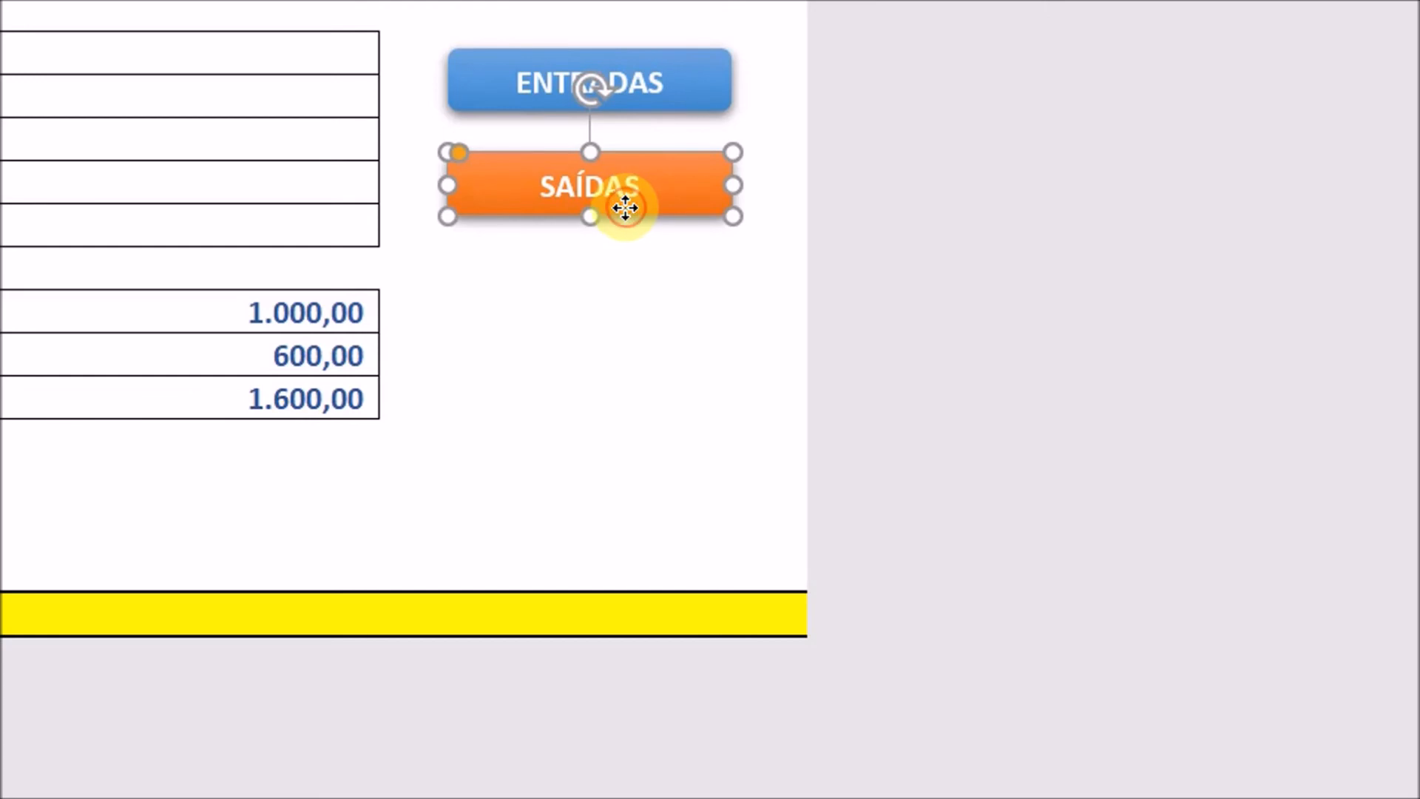
pyautogui.rightClick(627, 211)
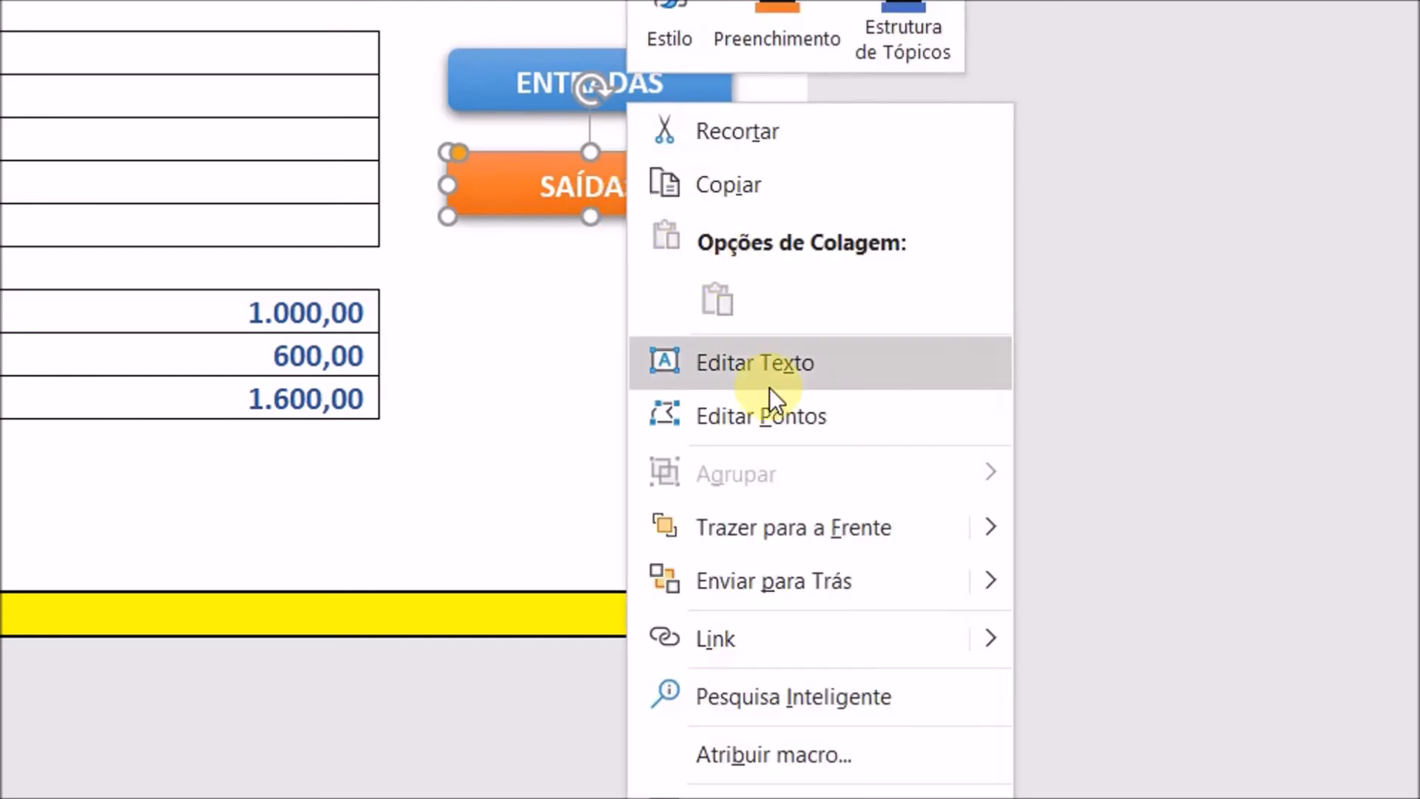
pyautogui.click(762, 754)
pyautogui.click(414, 479)
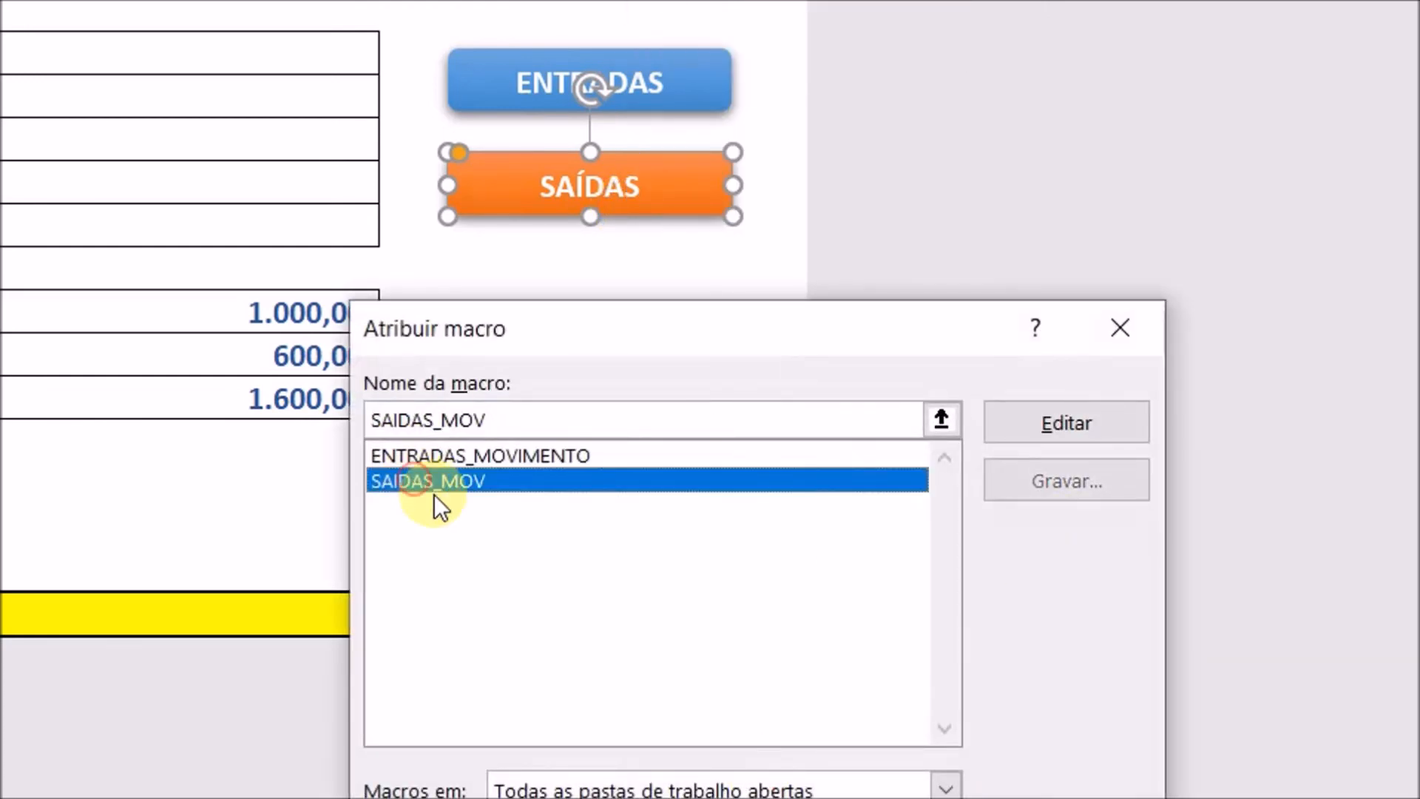
pyautogui.press('Return')
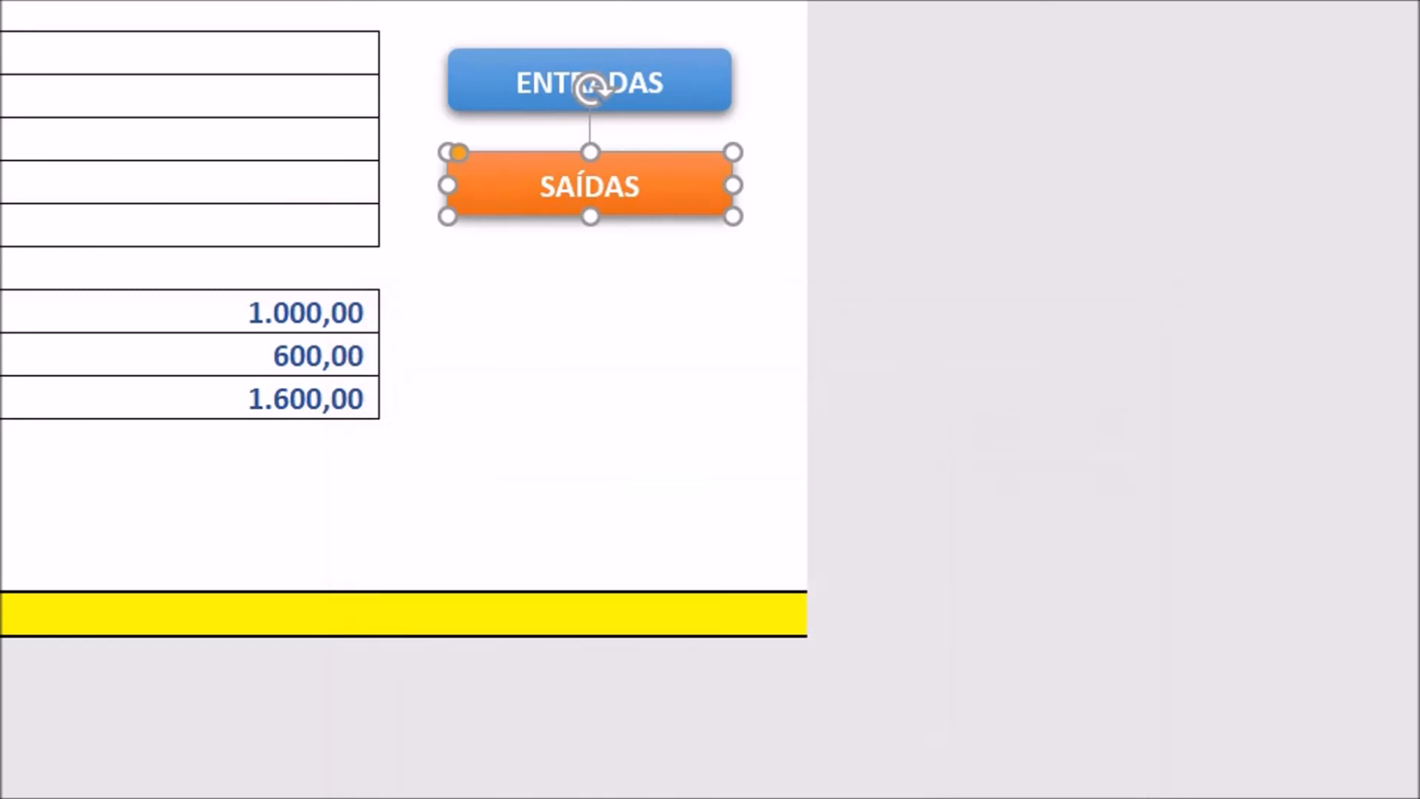
pyautogui.click(744, 358)
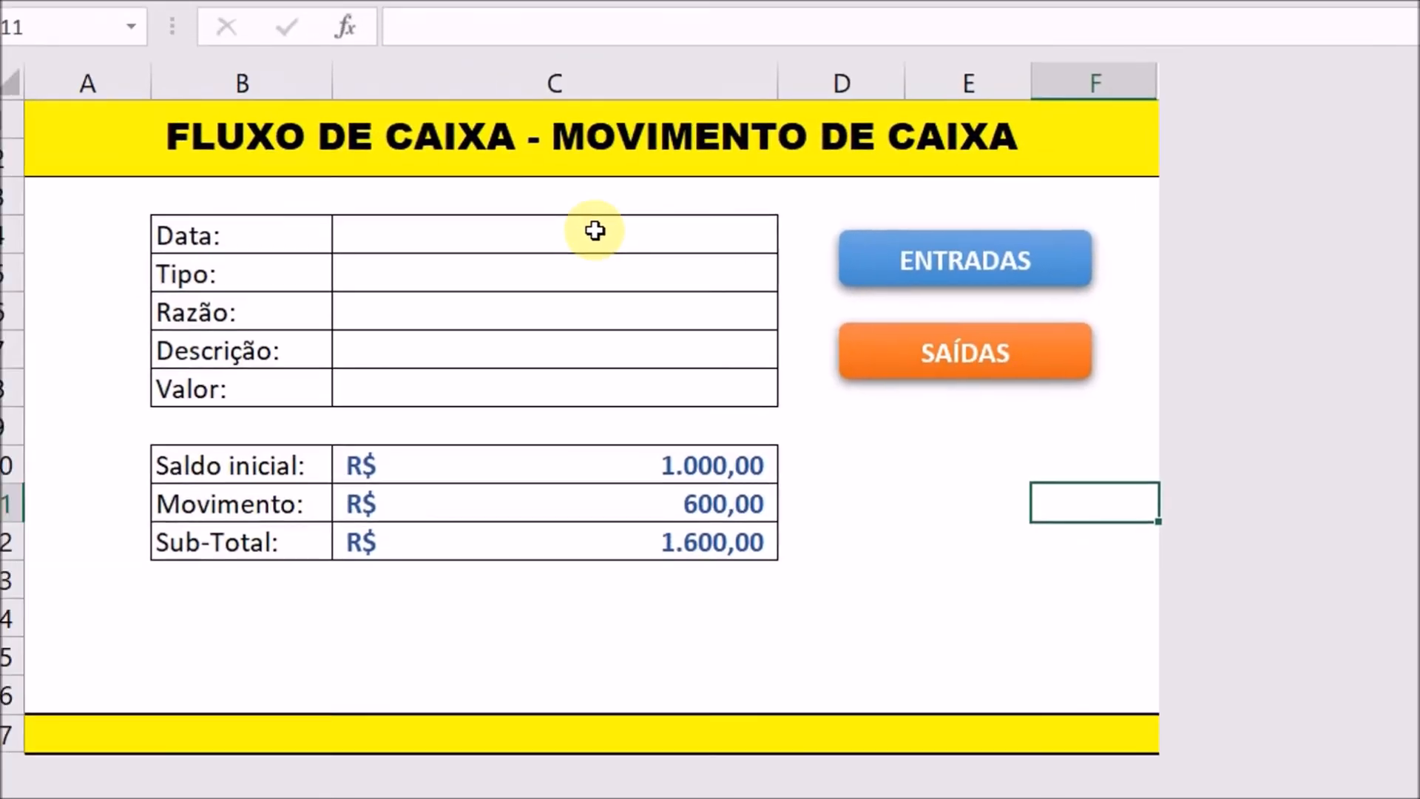
# Enter 26/05/2020 in the form's Data cell C4
pyautogui.click(278, 99)
pyautogui.doubleClick(279, 99)
pyautogui.write('25/')
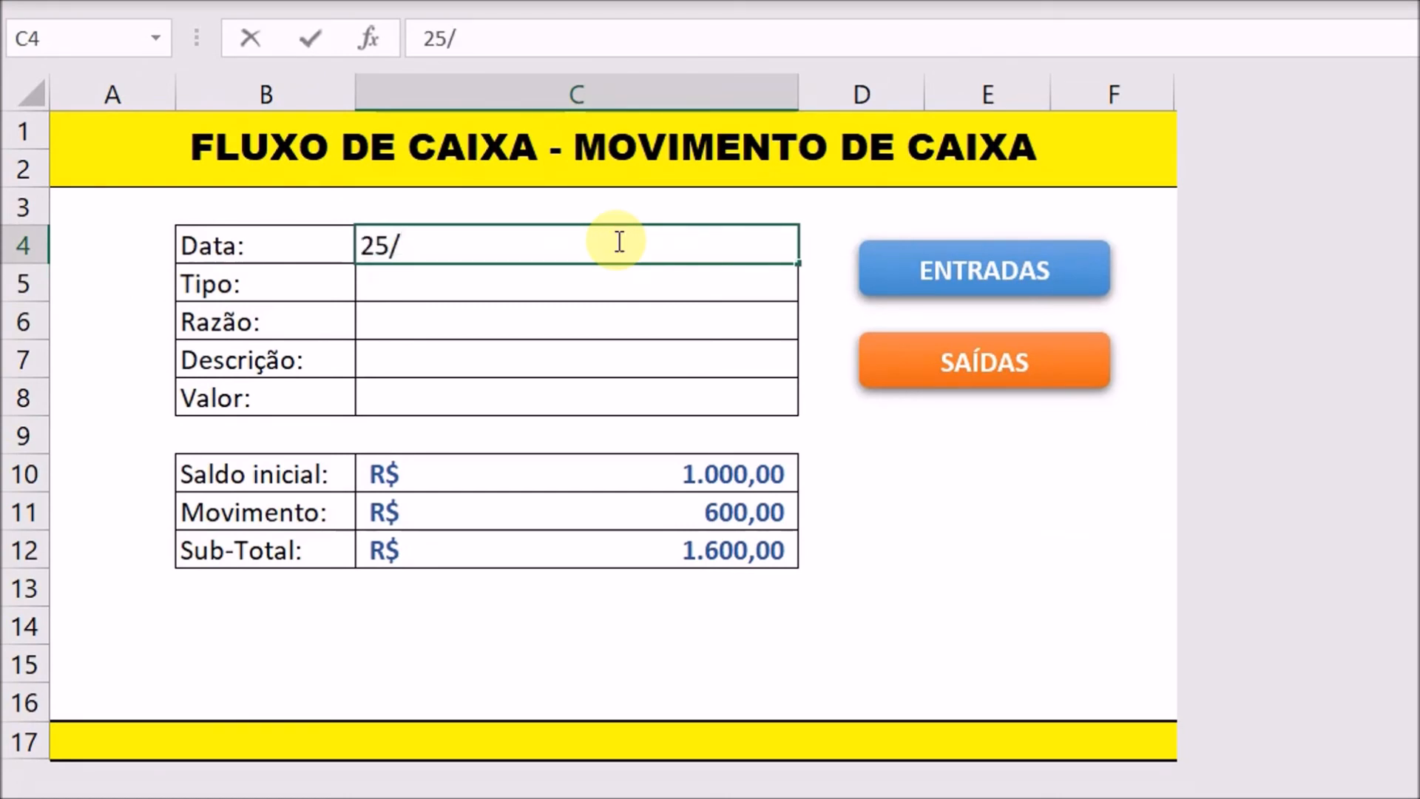
pyautogui.press('BackSpace')
pyautogui.write('6/05/2020')
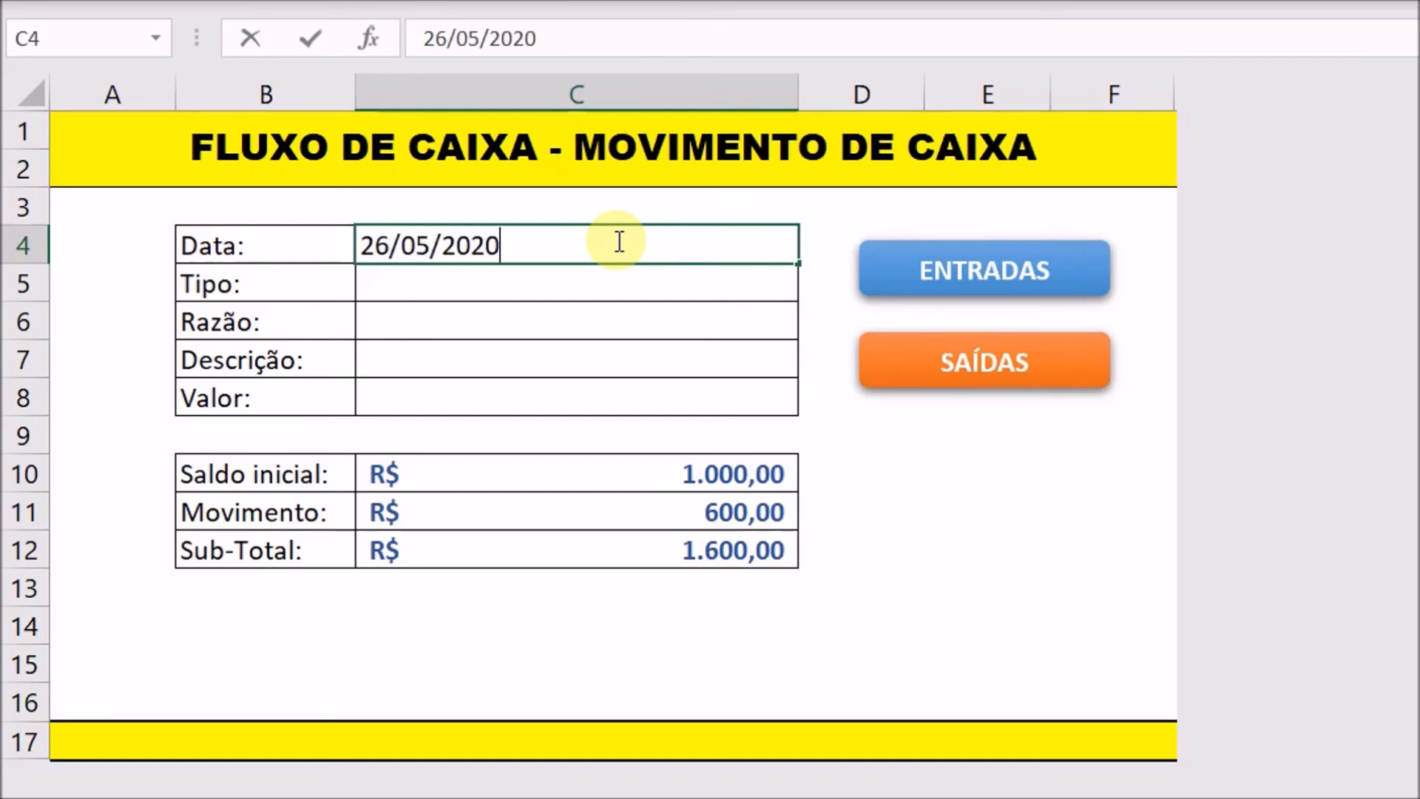
pyautogui.press('Return')
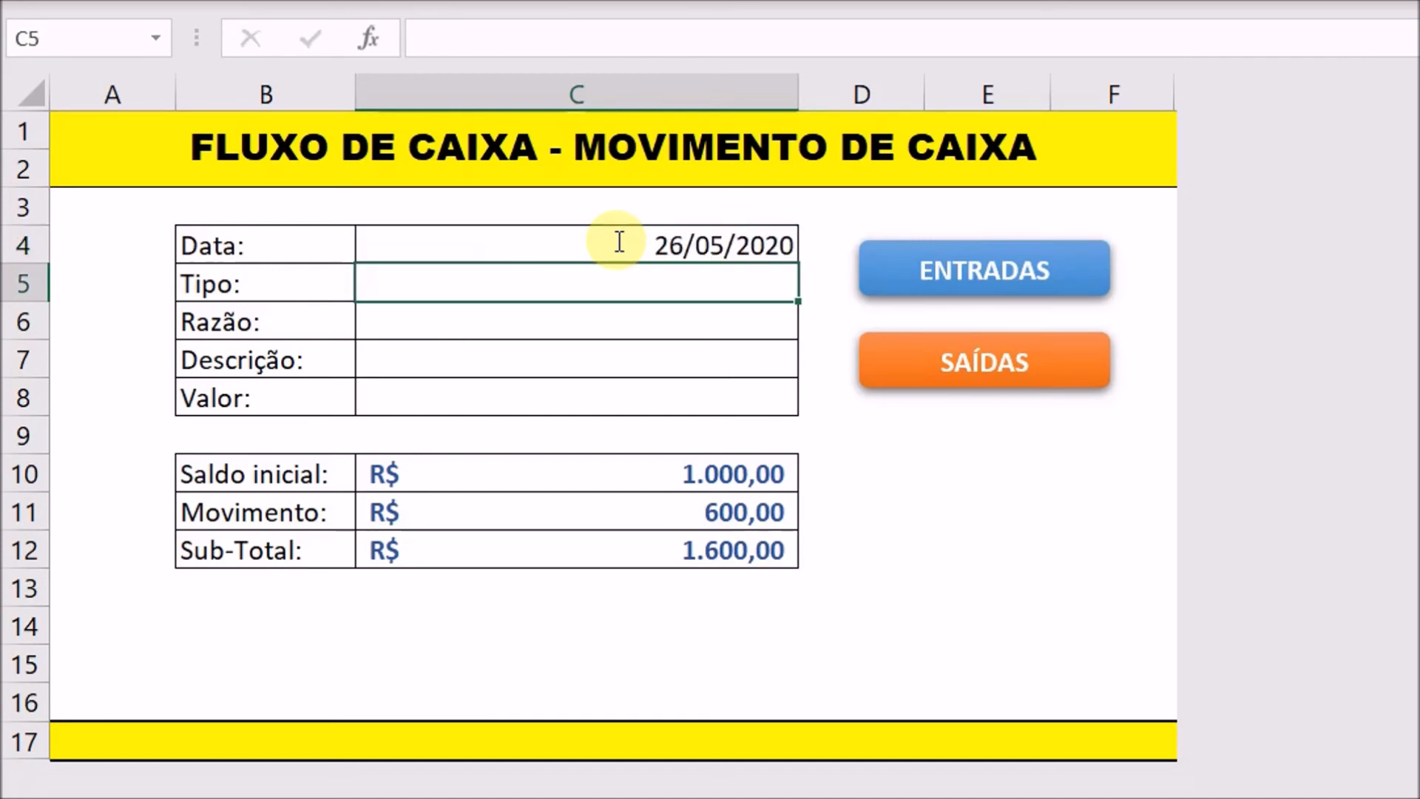
# Fill in the form's Tipo as Custo Fixo and its Razão as Aluguel
pyautogui.write('Custo Fixo')
pyautogui.press('Return')
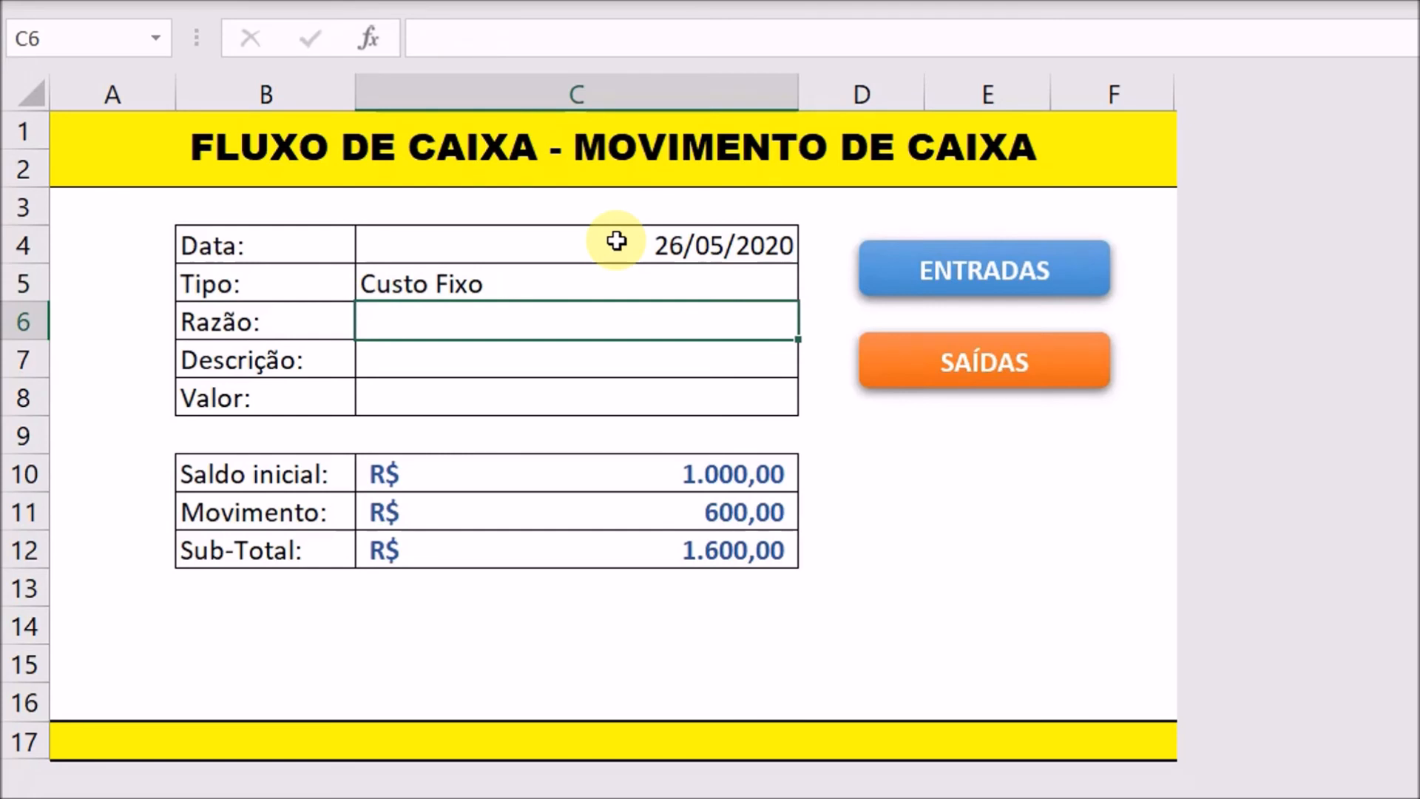
pyautogui.write('Aluguel')
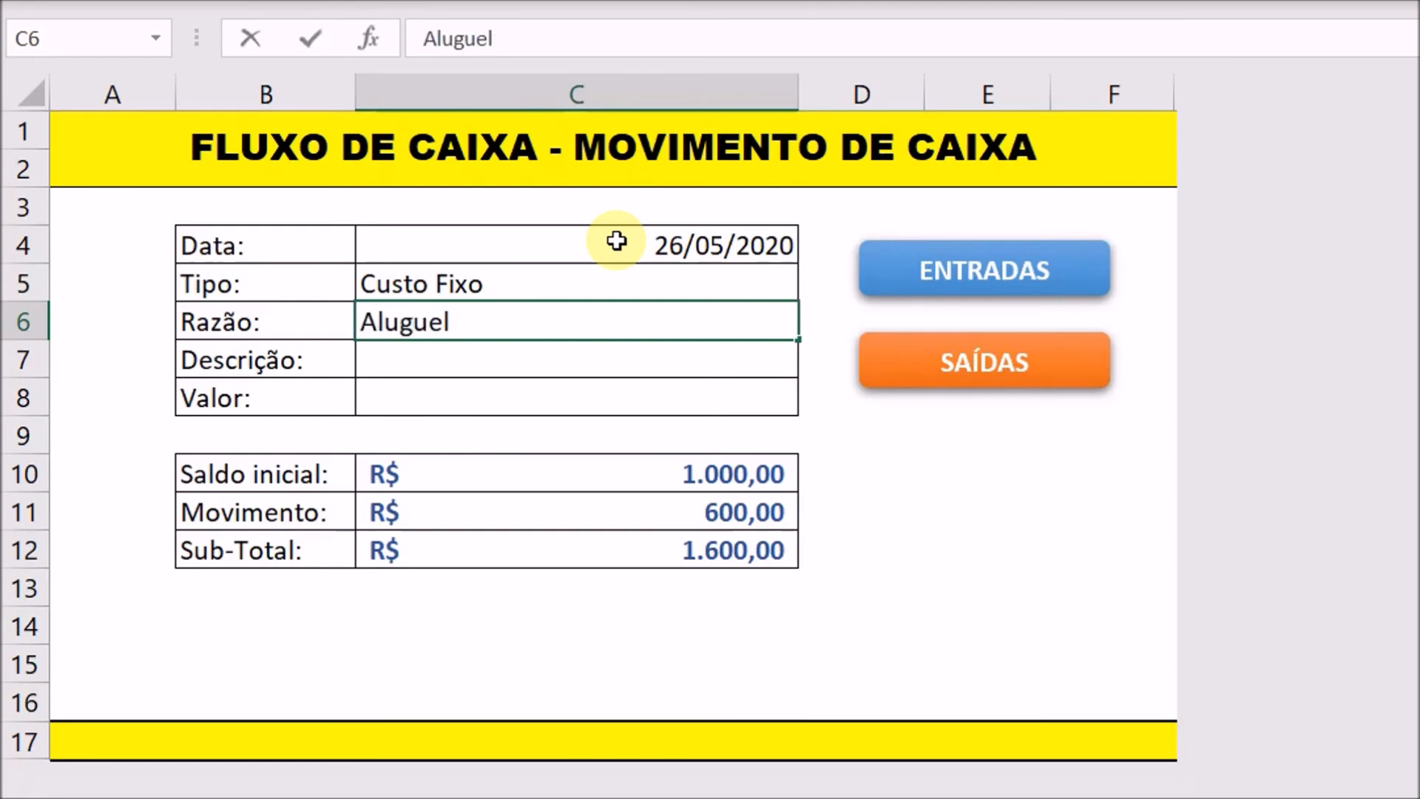
pyautogui.press('Return')
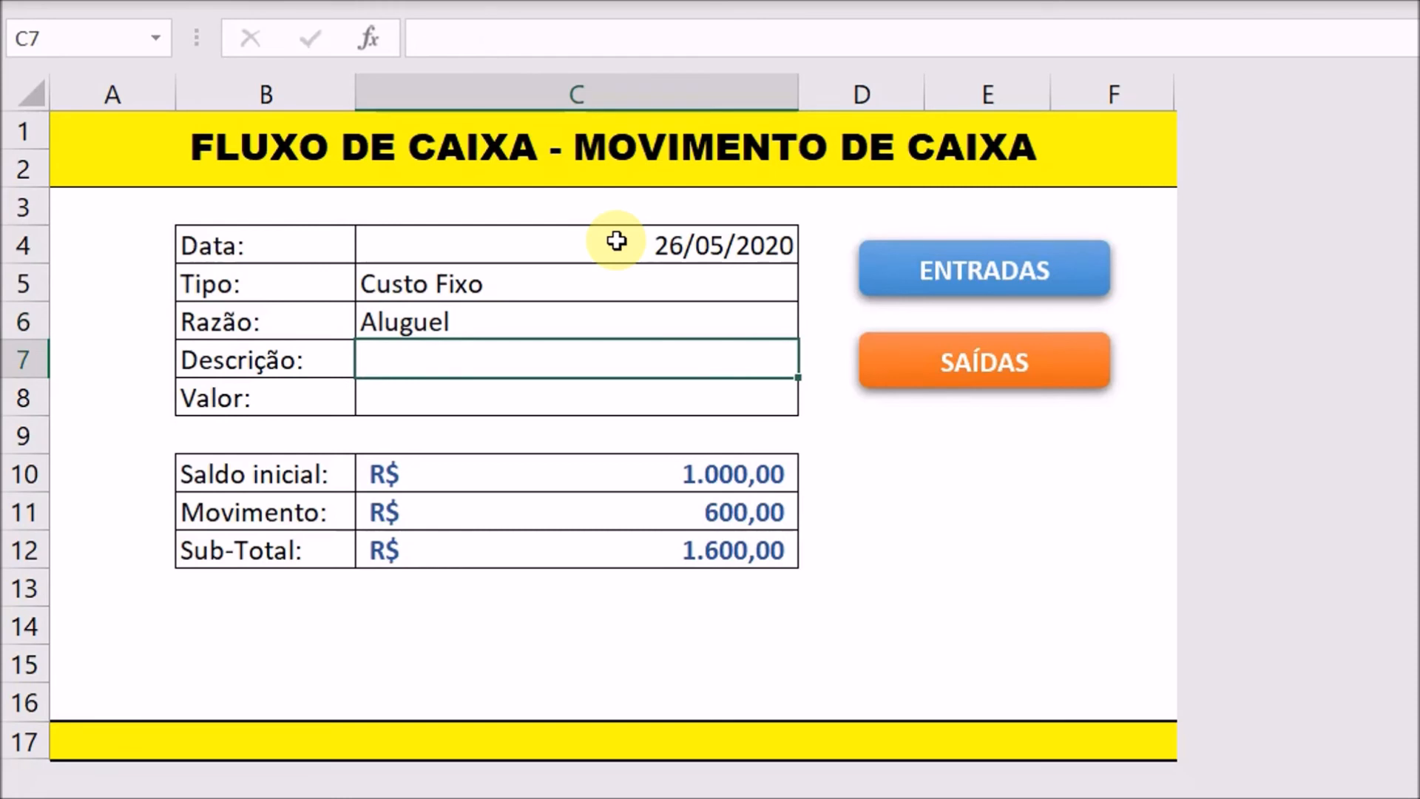
# Fill in the form's Descrição as "Aluguel do mês de maio" and its Valor as 1200
pyautogui.write('Alugue')
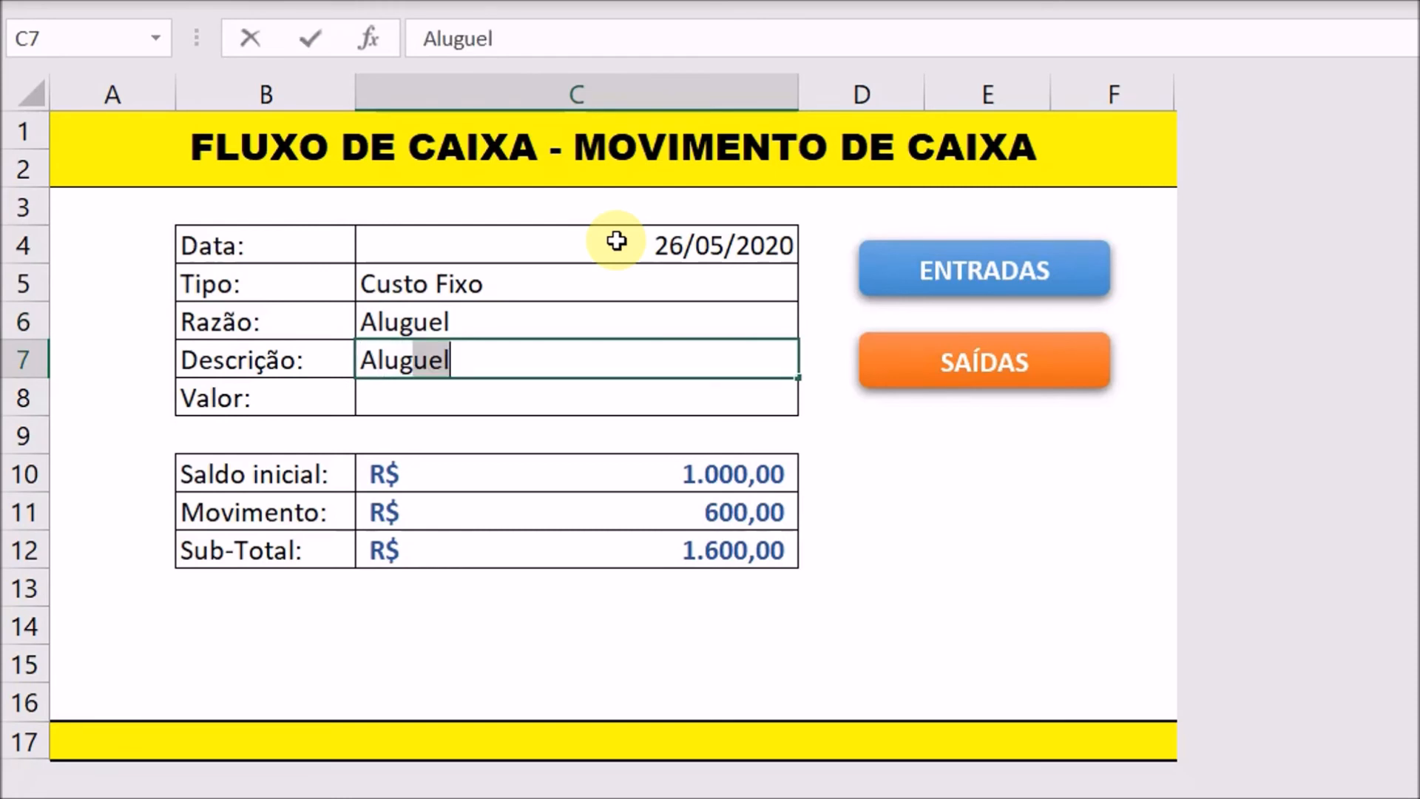
pyautogui.write('l ')
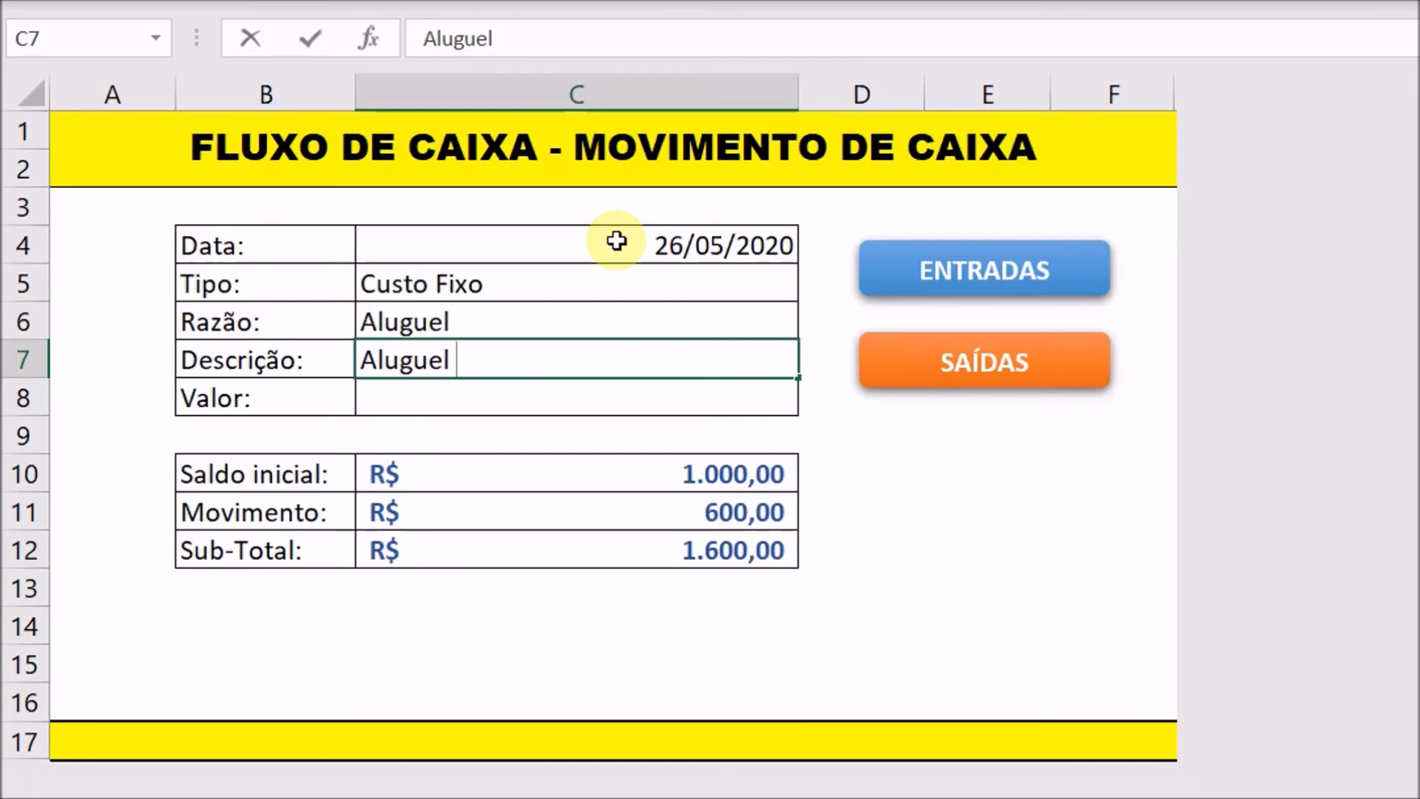
pyautogui.write('do mês de maio')
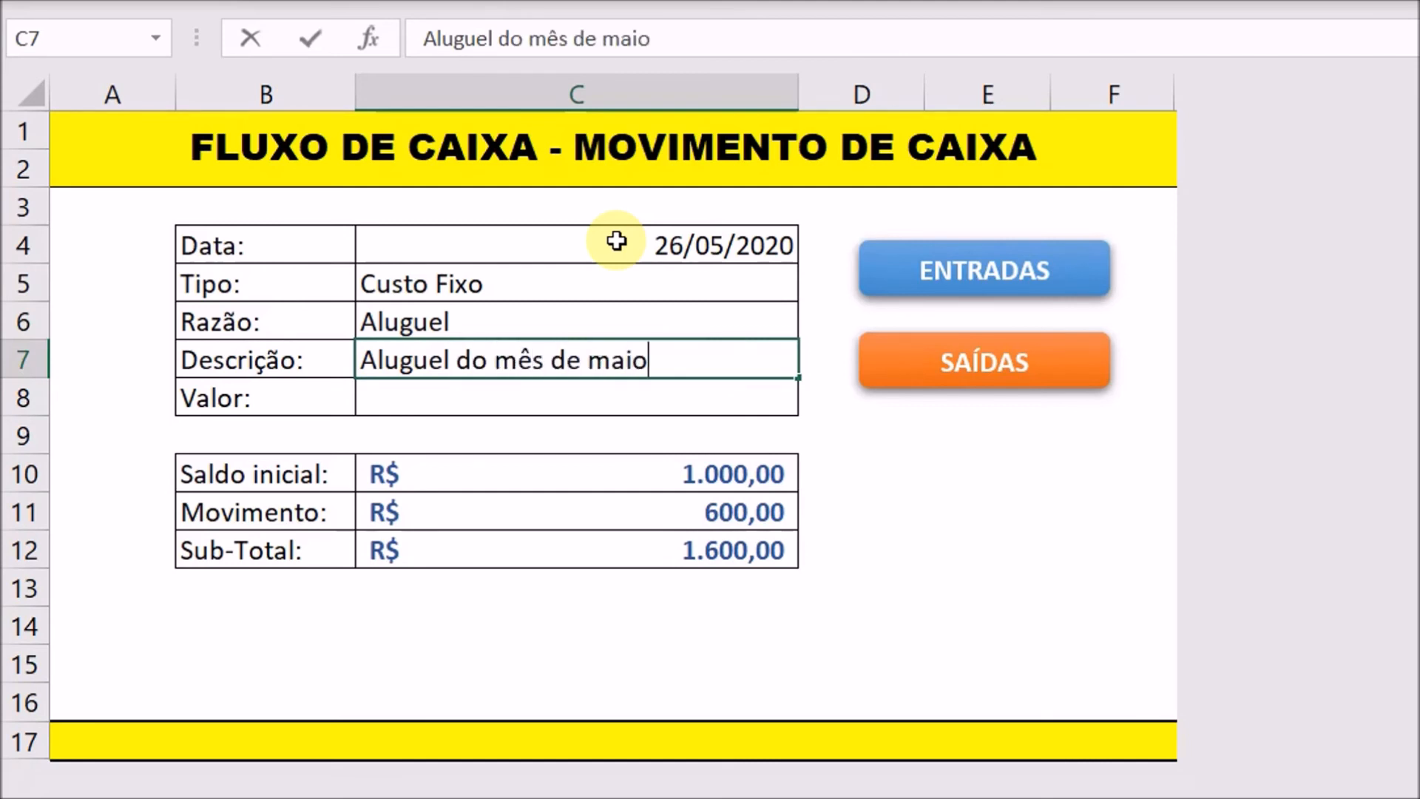
pyautogui.press('Return')
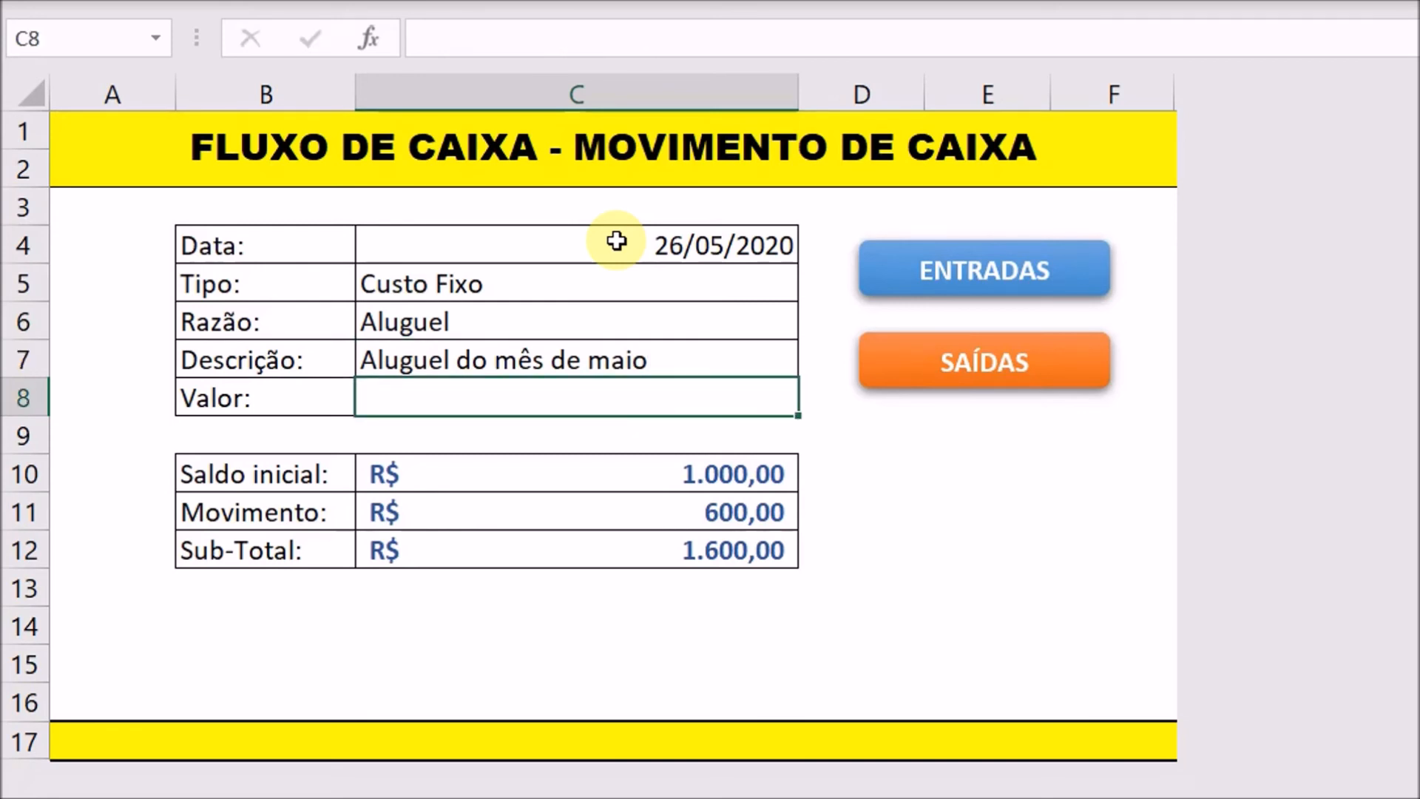
pyautogui.write('1200')
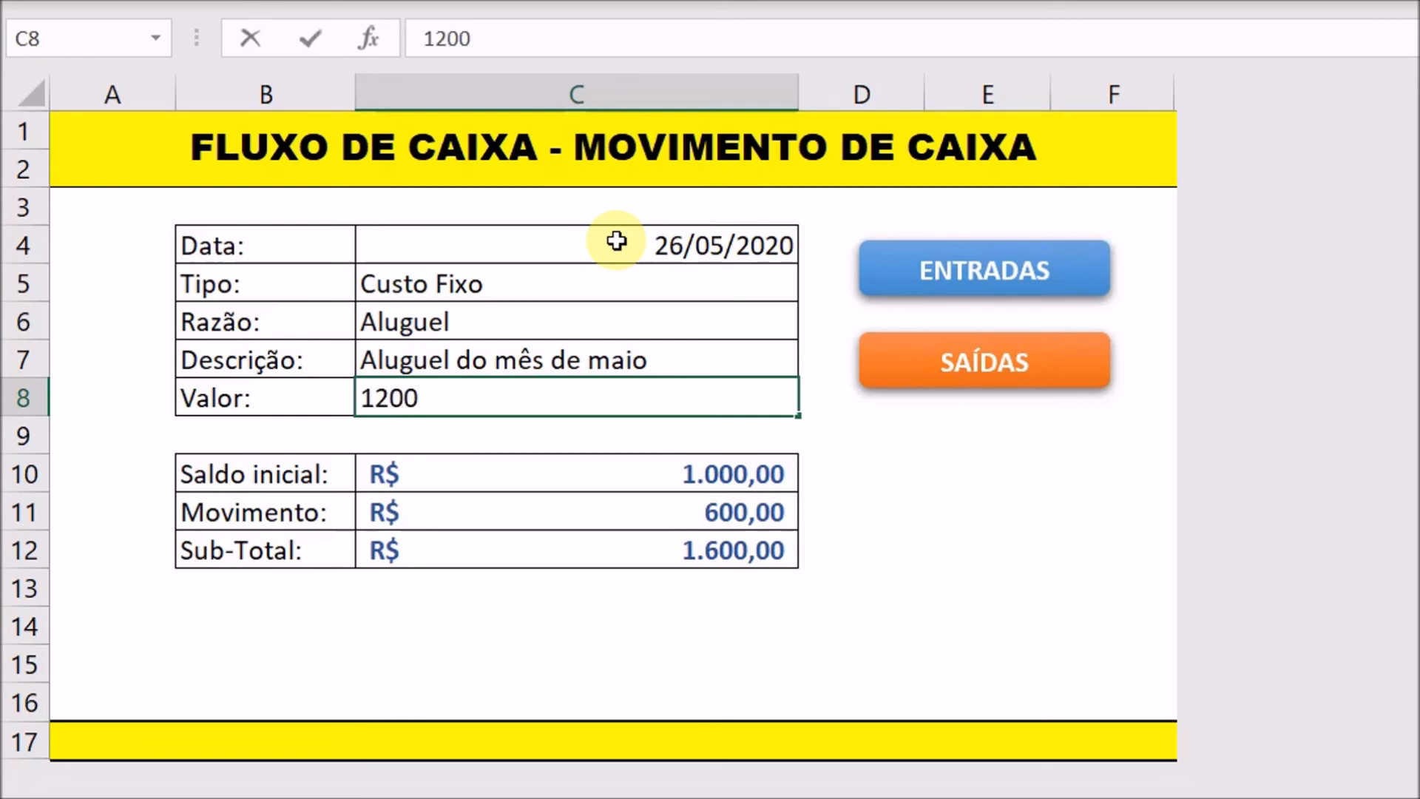
pyautogui.press('Return')
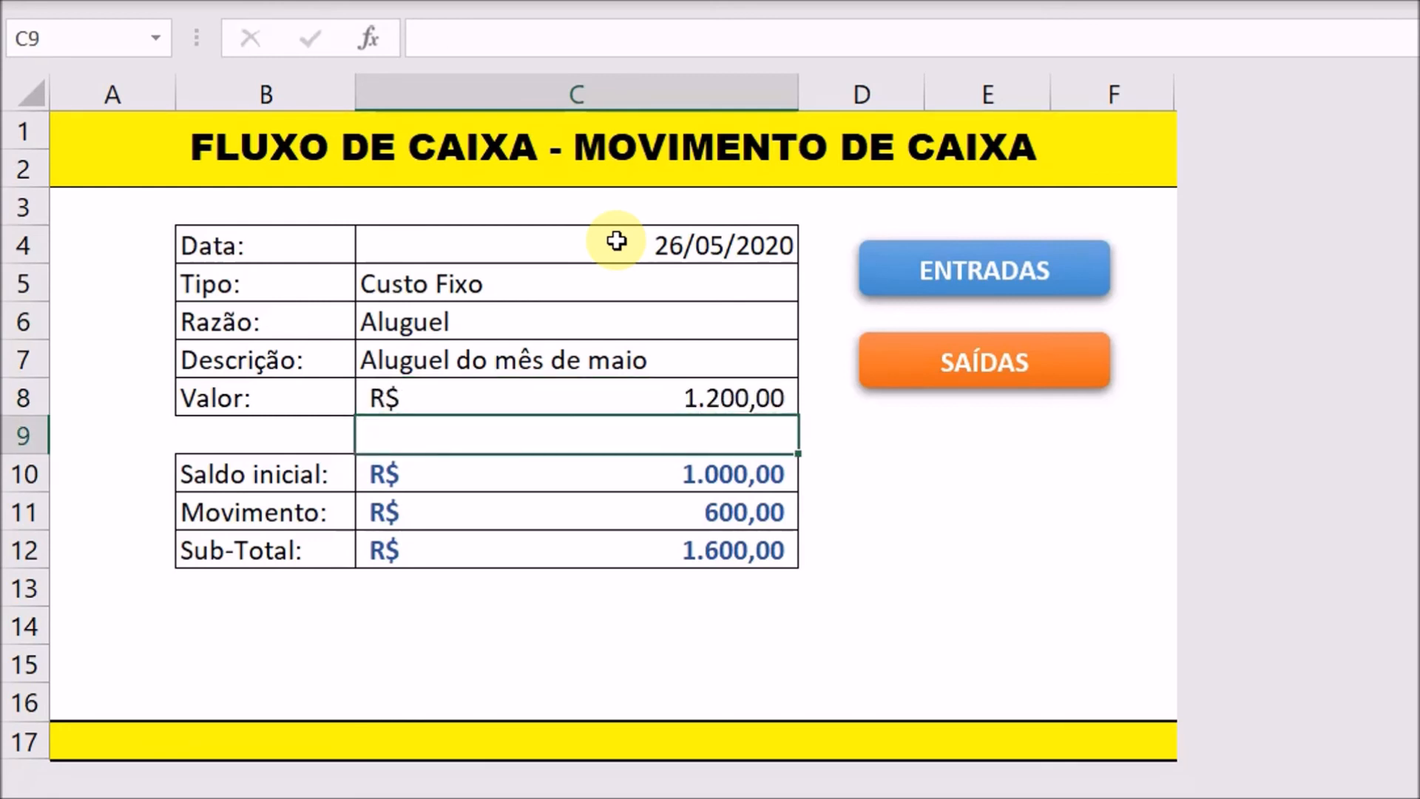
# Check the SAIDAS sheet's empty table against the filled form, and run the SAÍDAS button's macro to transfer the expense
pyautogui.moveTo(617, 241); pyautogui.dragTo(621, 396)
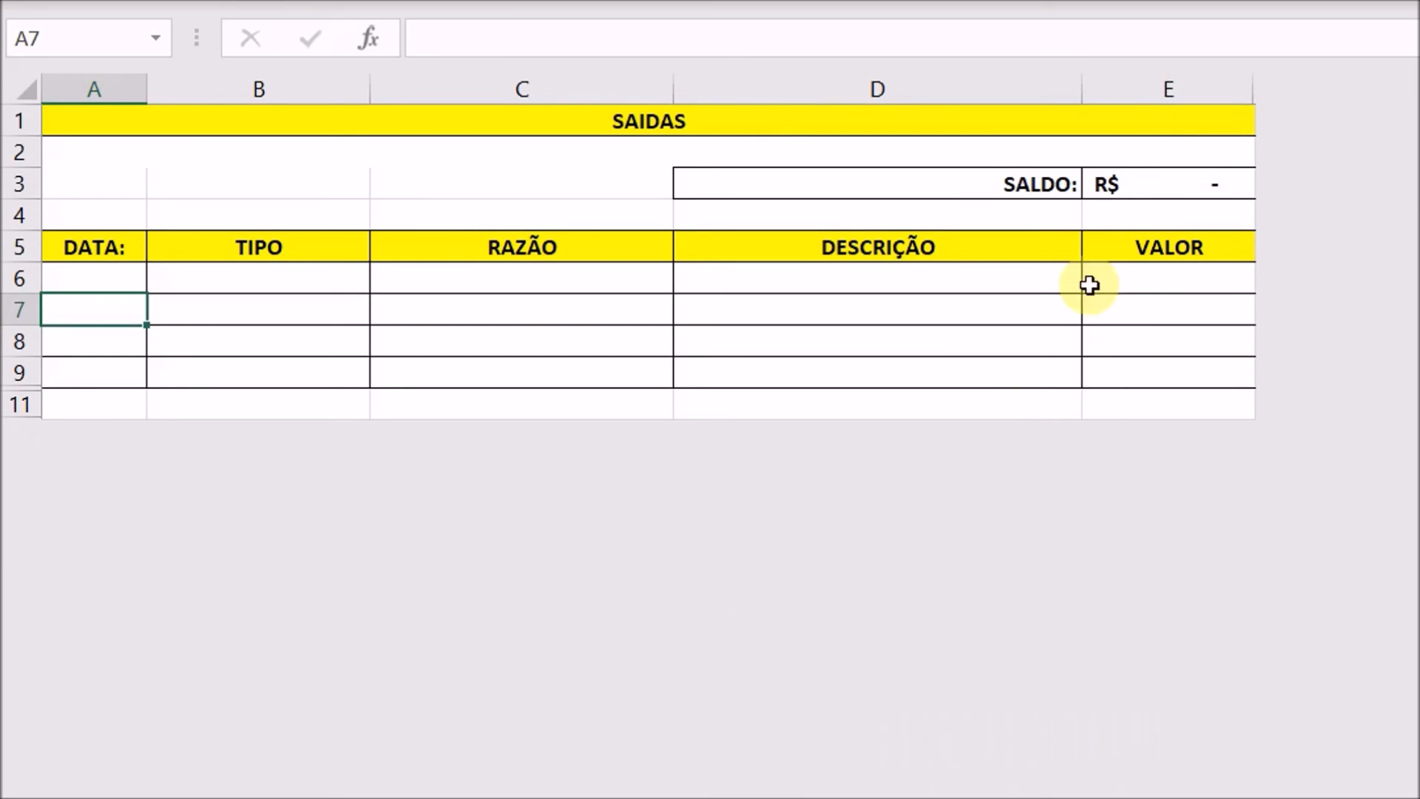
pyautogui.click(1161, 311)
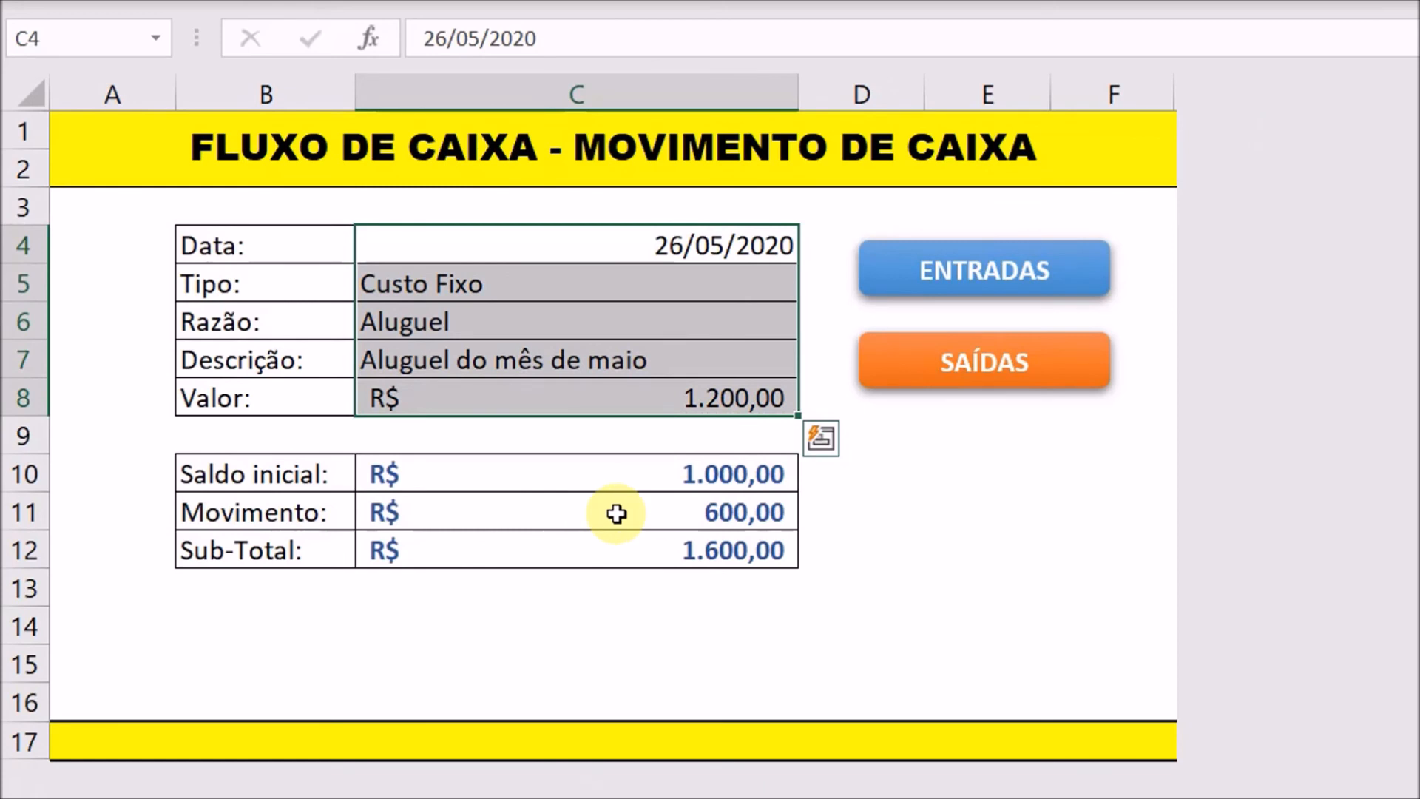
pyautogui.click(686, 298)
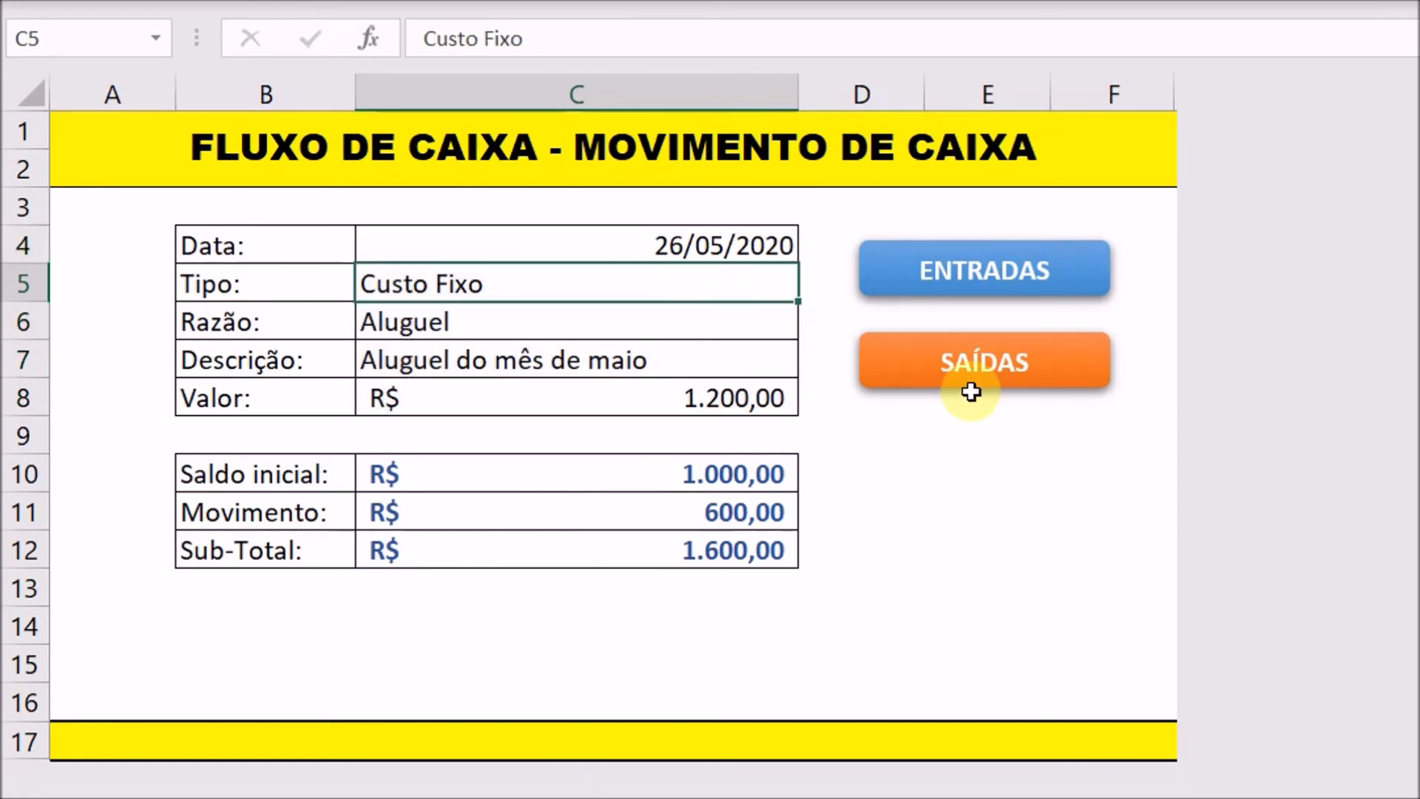
pyautogui.click(976, 367)
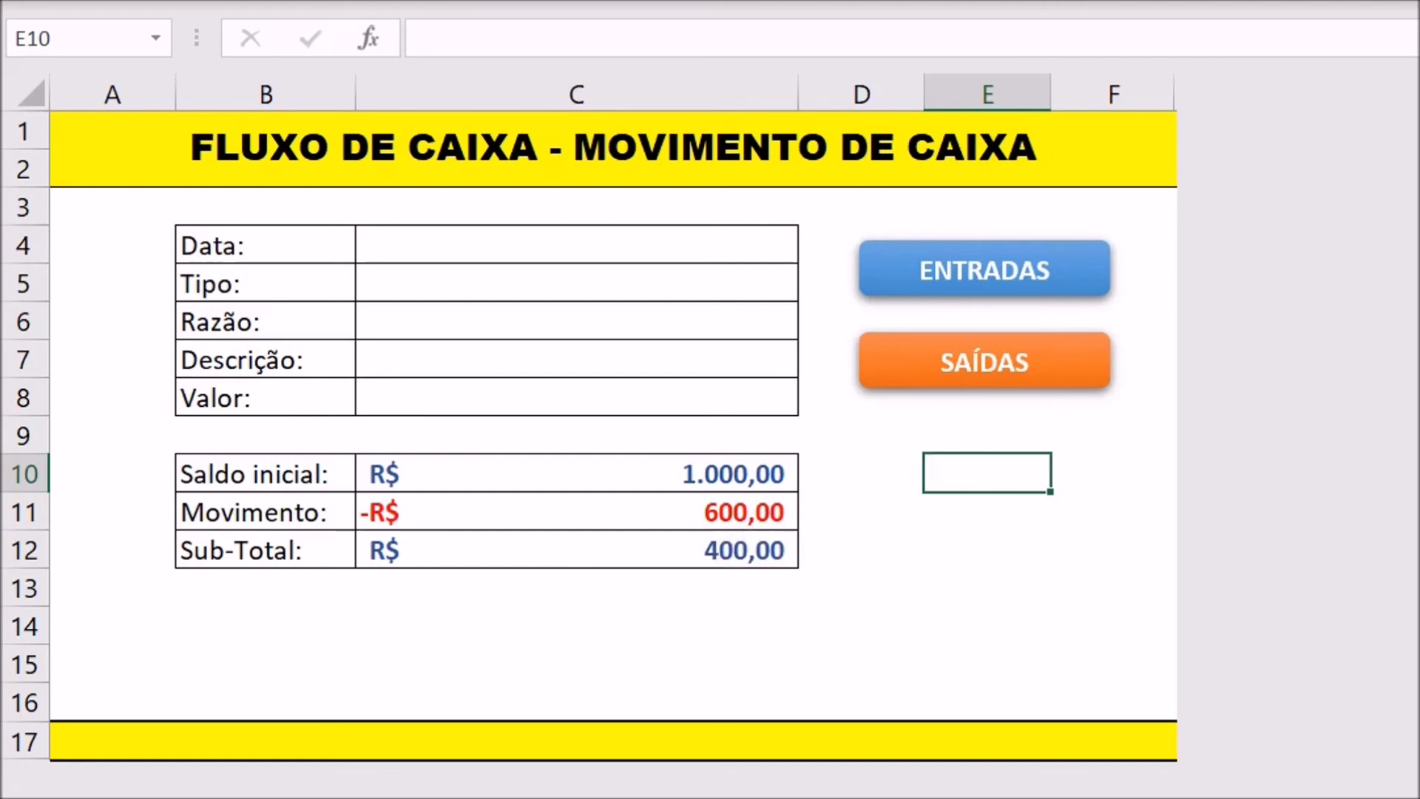
# Widen column A of the SAIDAS sheet to fit the date, and check the transferred row 8 and the SALDO cell E3
pyautogui.hotkey('ctrl', 'pagedown')
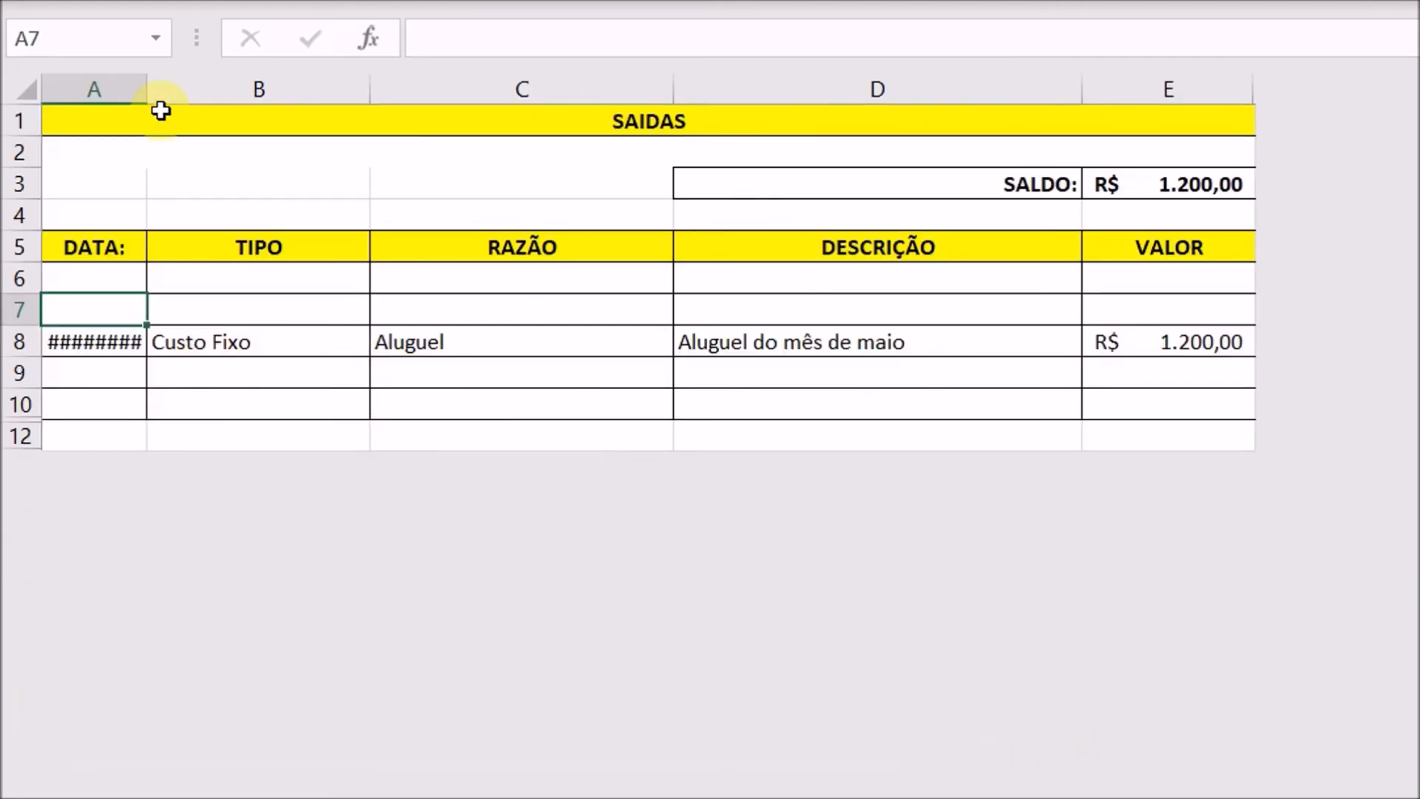
pyautogui.moveTo(153, 91); pyautogui.dragTo(183, 91)
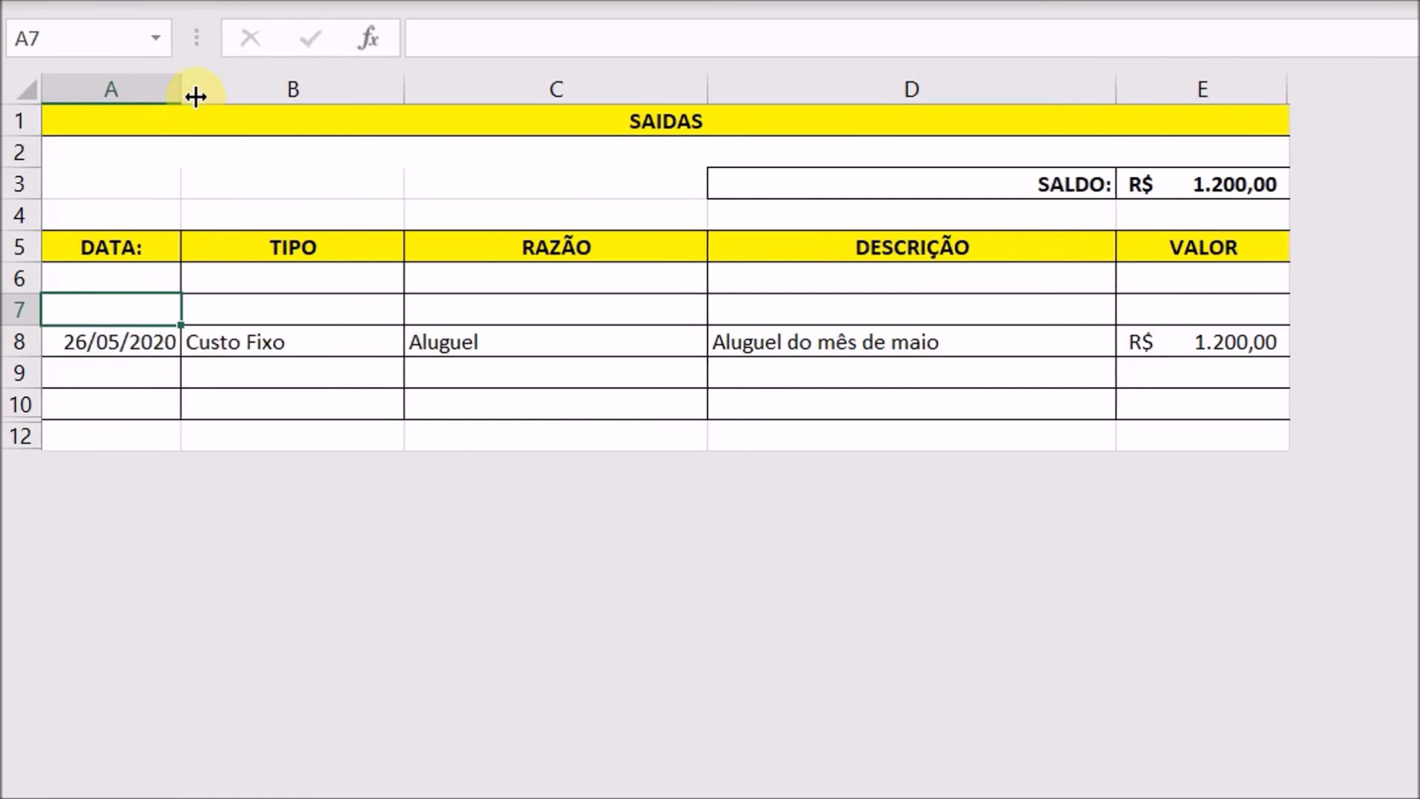
pyautogui.click(255, 344)
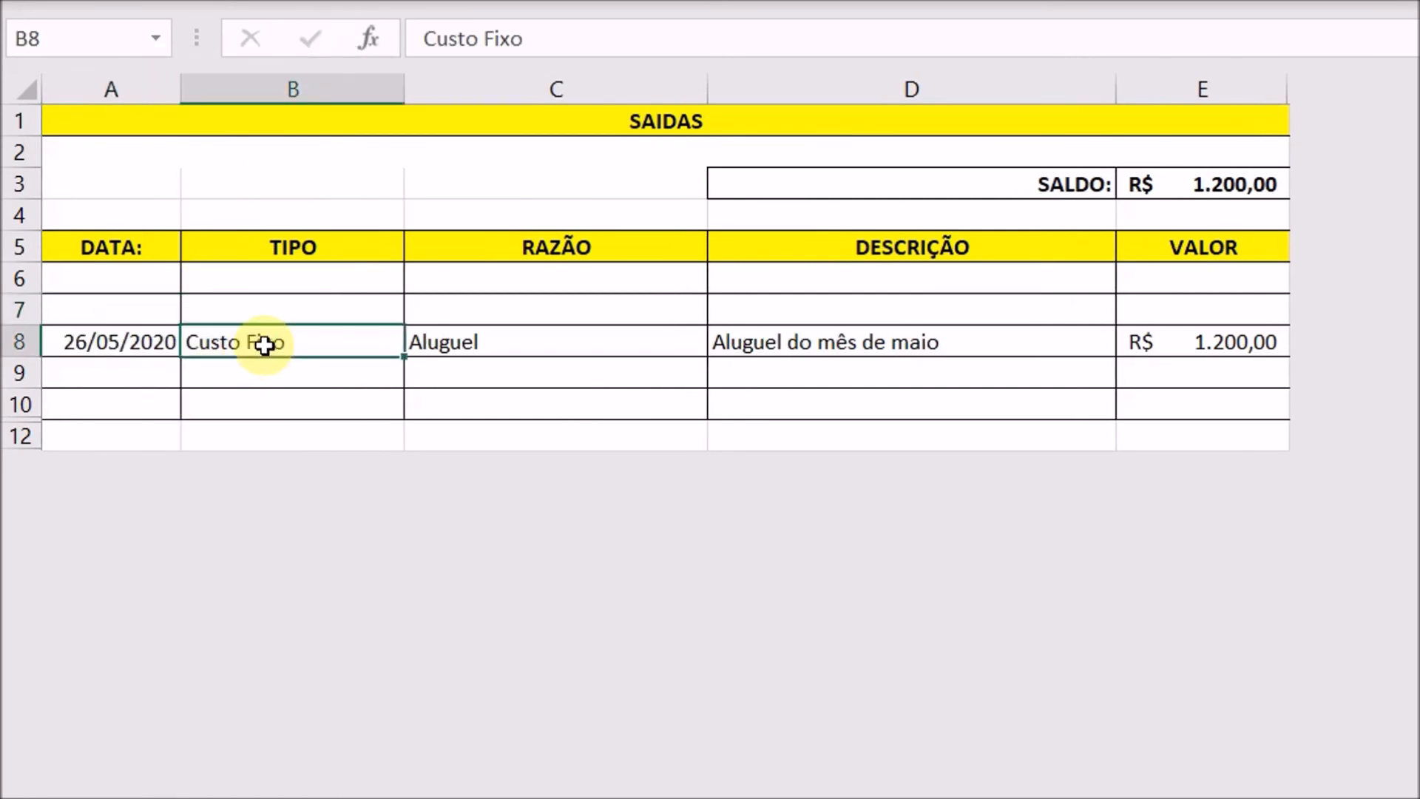
pyautogui.click(462, 334)
pyautogui.click(741, 335)
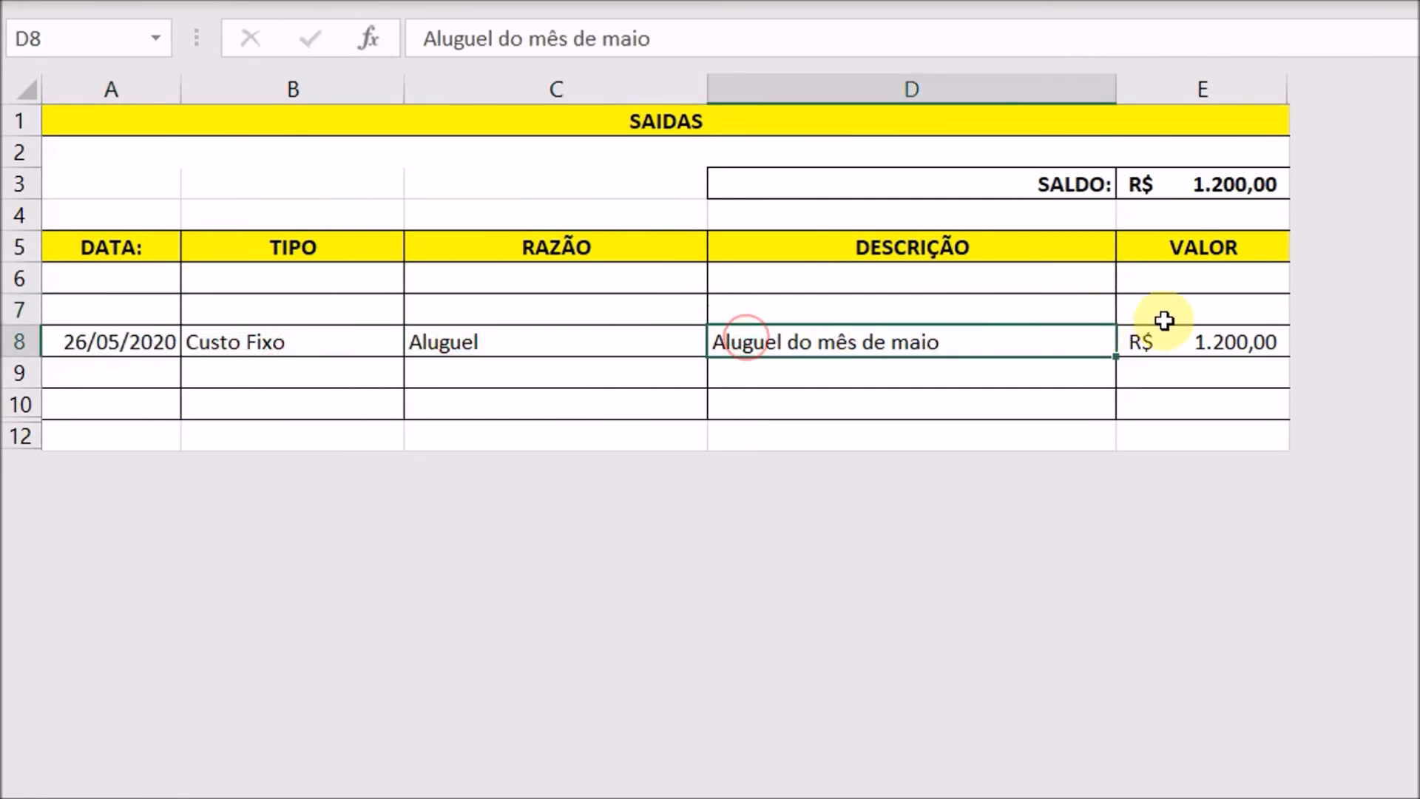
pyautogui.click(1194, 343)
pyautogui.click(1237, 182)
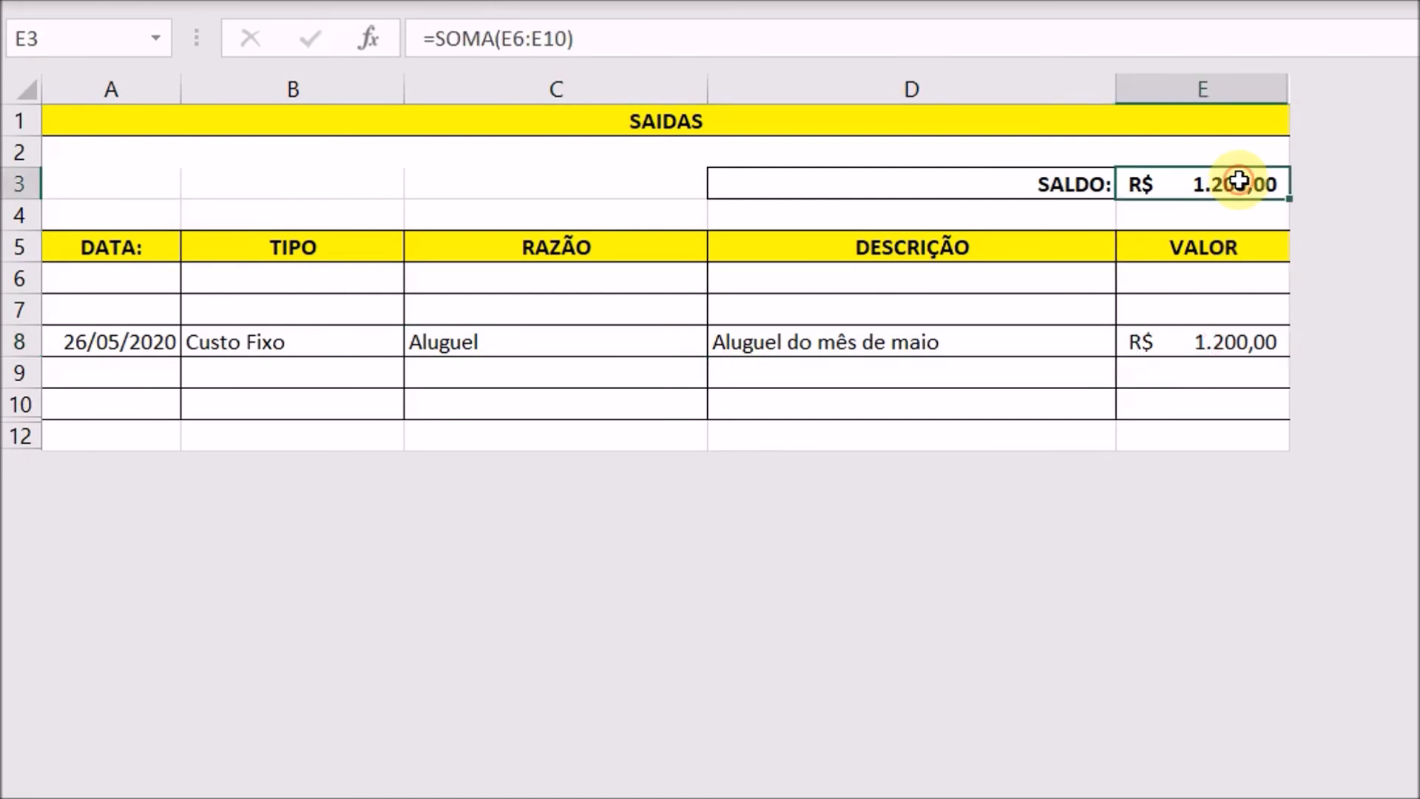
# Compare the SALDO cells of the ENTRADAS and SAIDAS sheets with the form's Movimento and Sub-Total
pyautogui.hotkey('ctrl', 'pageup')
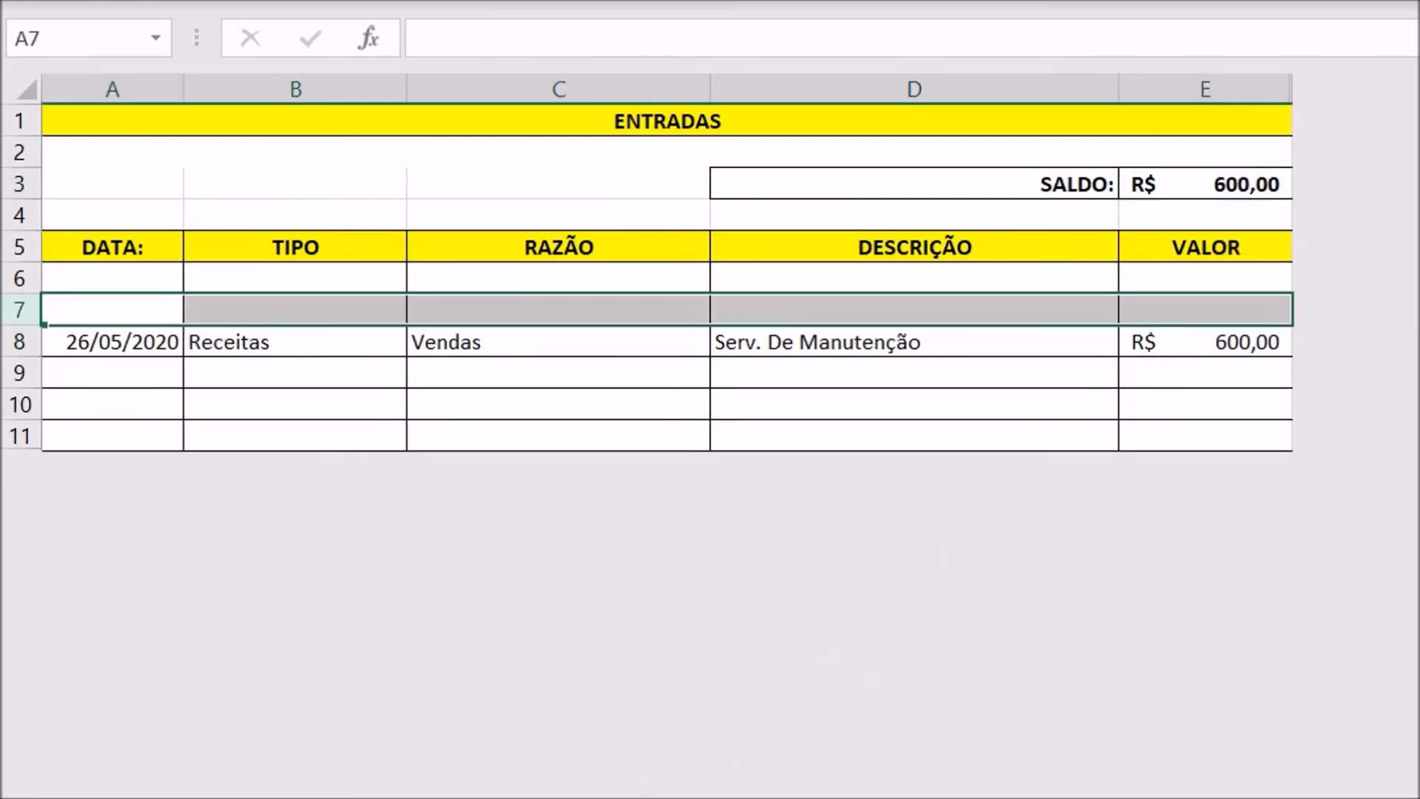
pyautogui.click(1227, 184)
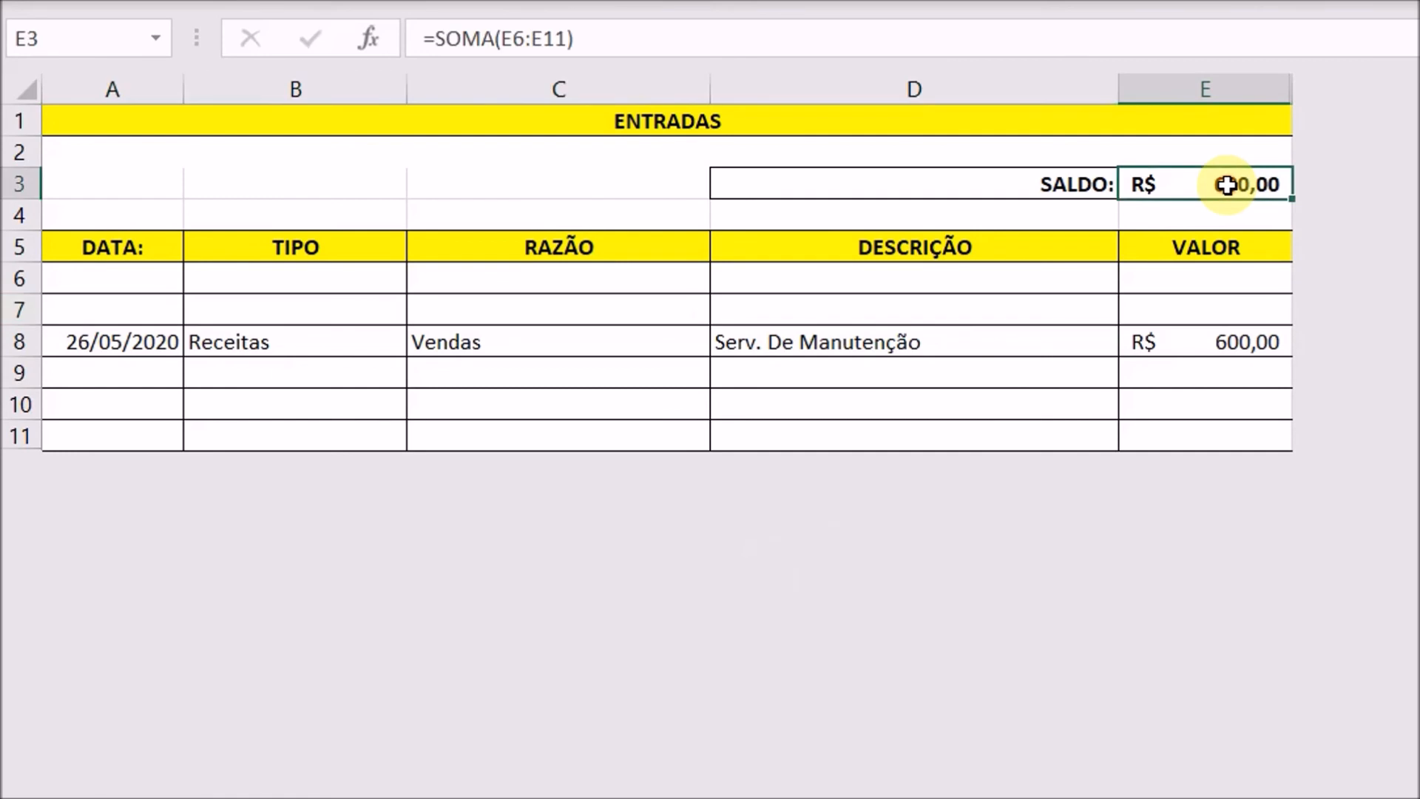
pyautogui.hotkey('ctrl', 'pagedown')
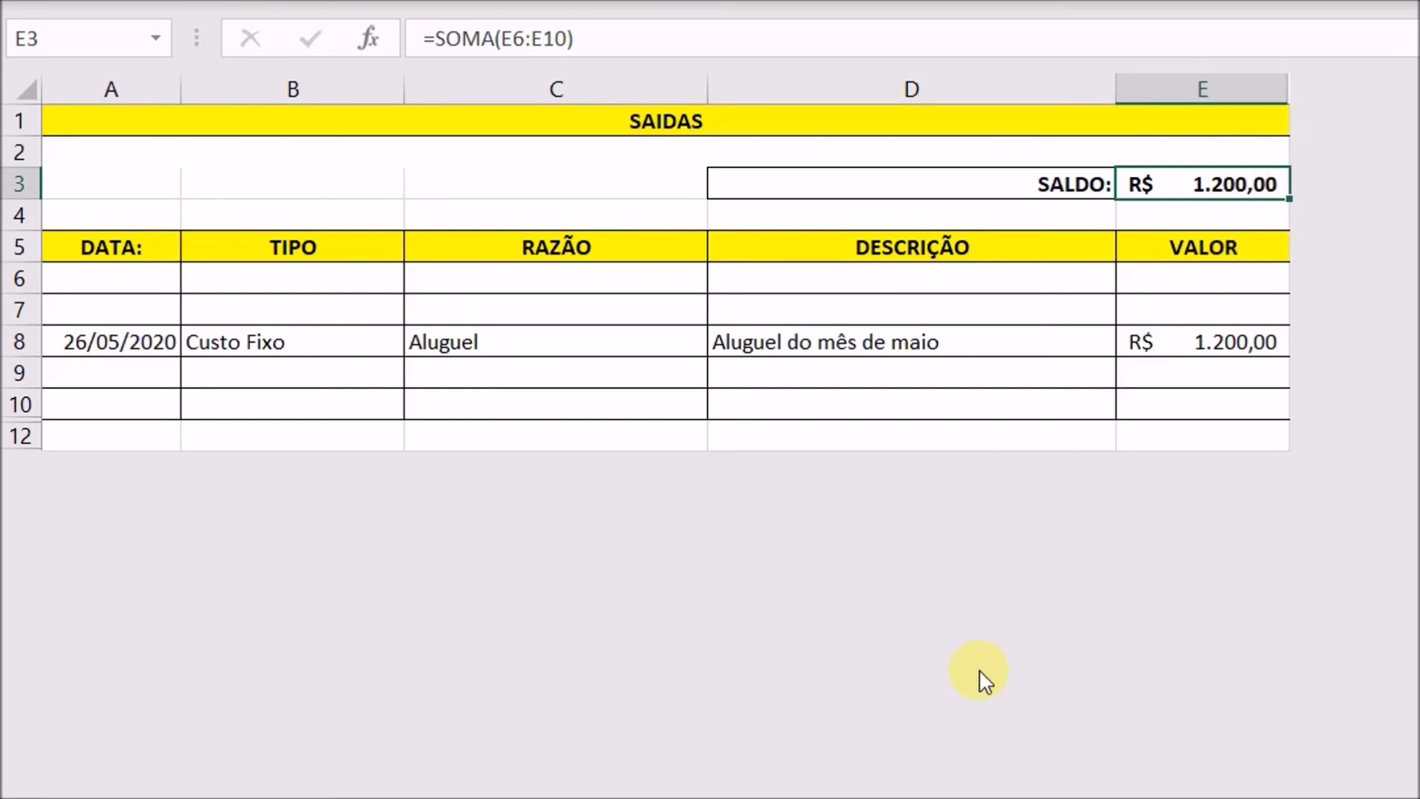
pyautogui.hotkey('ctrl', 'pageup')
pyautogui.hotkey('ctrl', 'pageup')
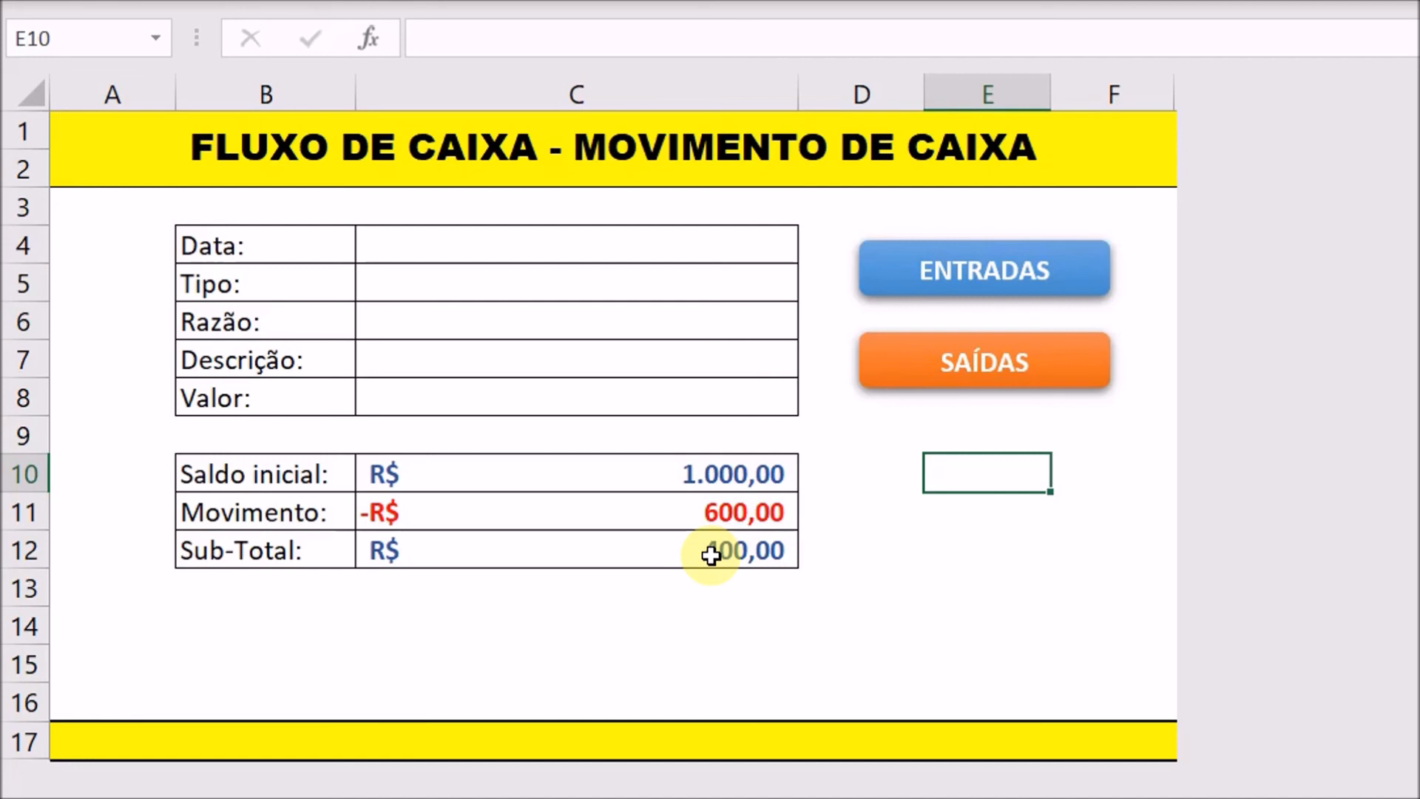
pyautogui.click(958, 517)
pyautogui.click(991, 481)
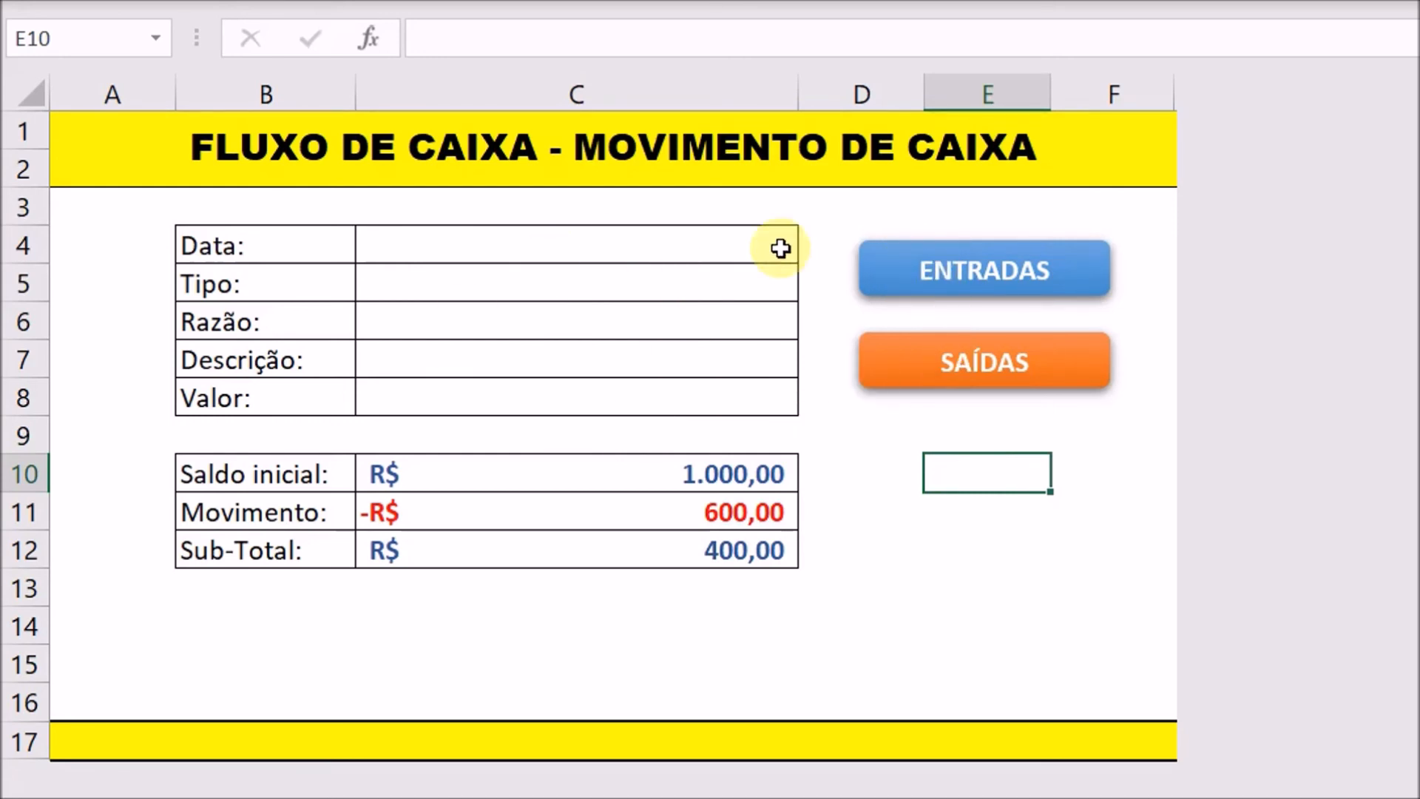
pyautogui.hotkey('ctrl', 'pagedown')
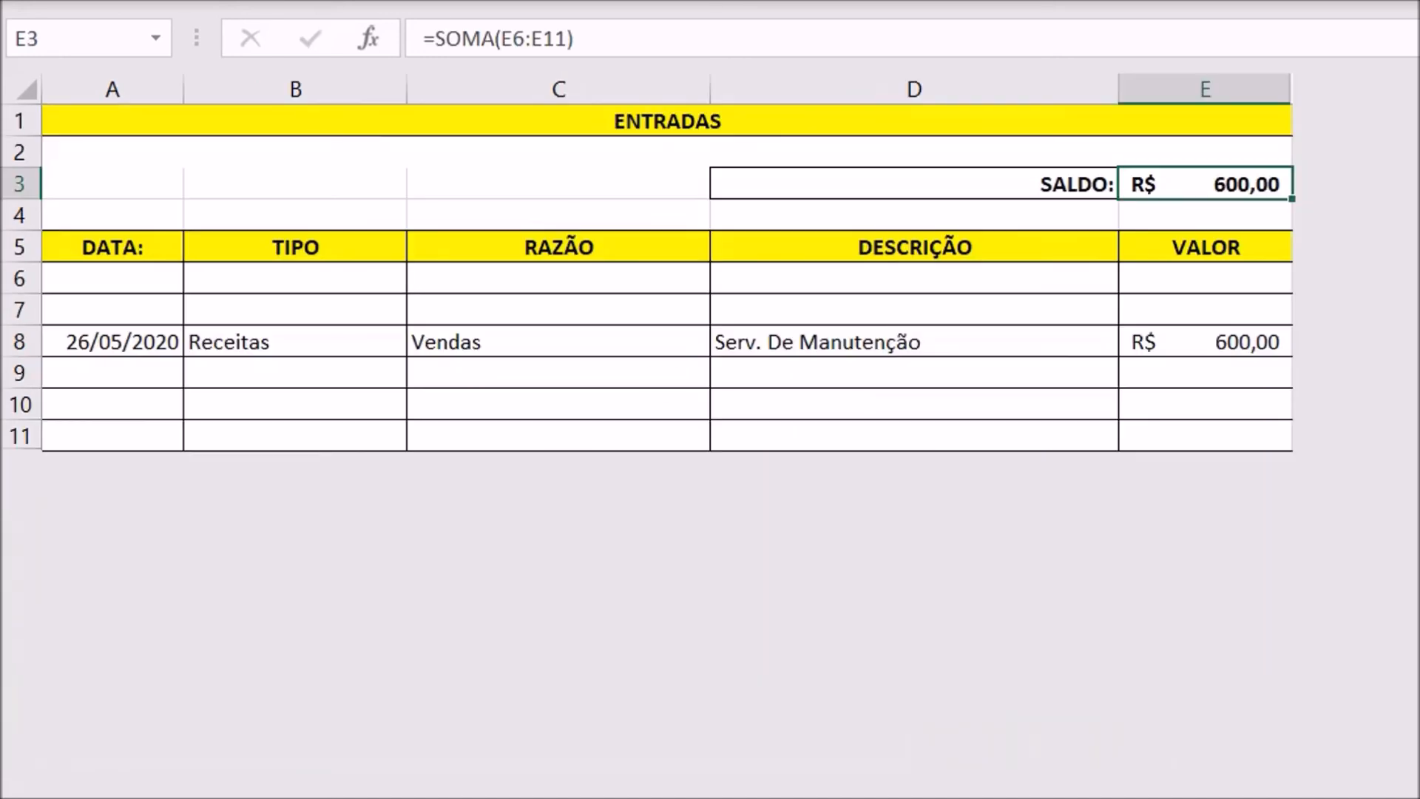
pyautogui.hotkey('ctrl', 'pageup')
# Fill in the form's Data as 26/05/2020, its Tipo as "qualquer" and its Razão as "Qq"
pyautogui.click(469, 244)
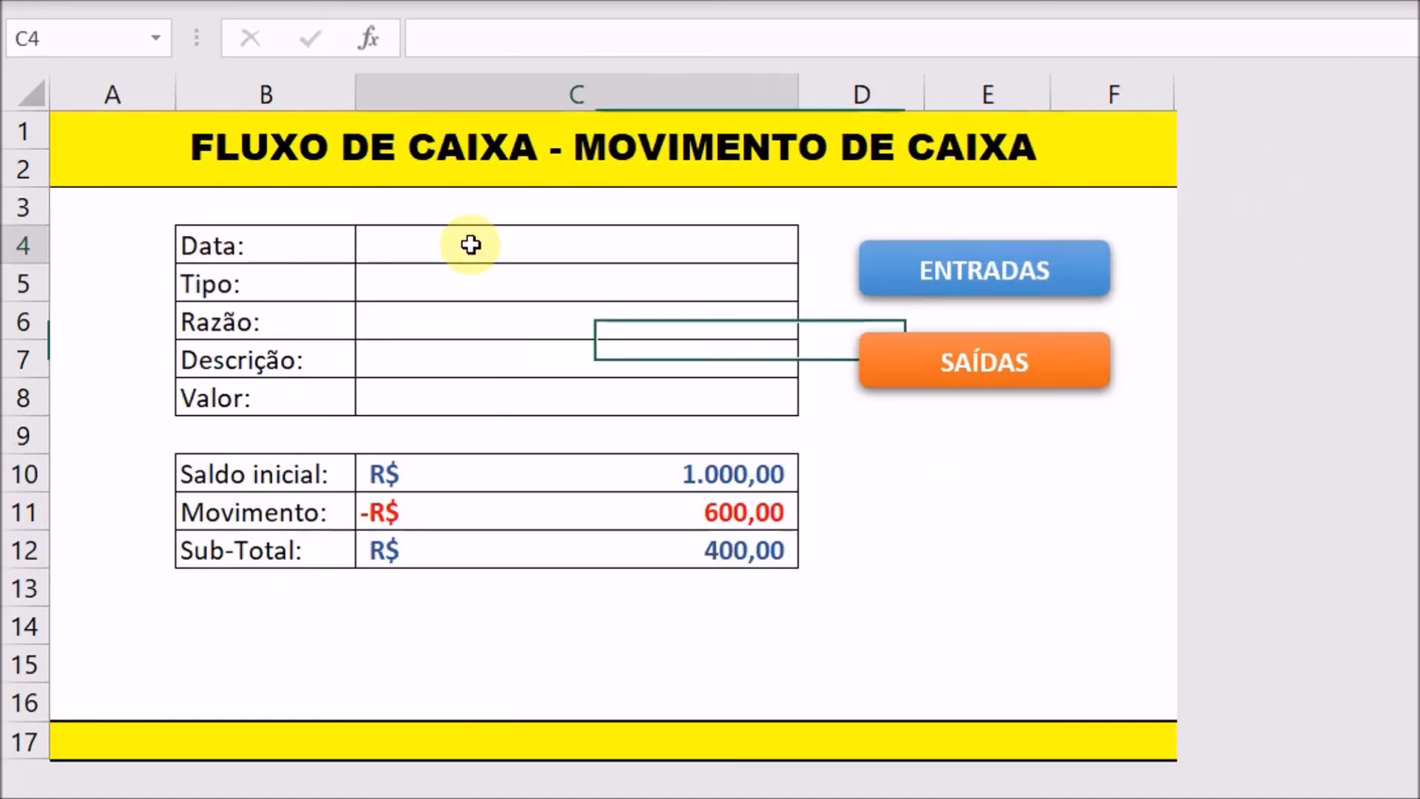
pyautogui.write('26/')
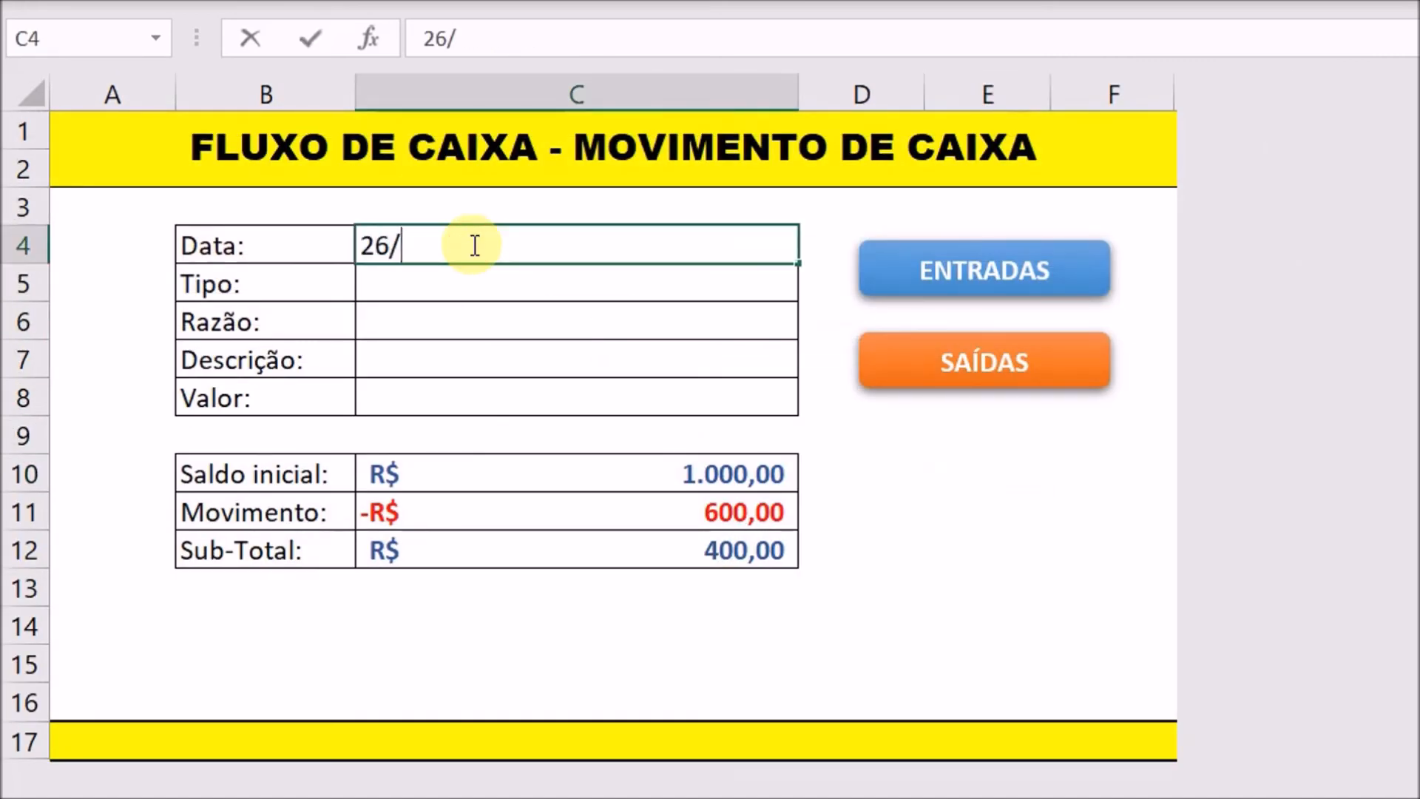
pyautogui.write('05/2020')
pyautogui.press('Return')
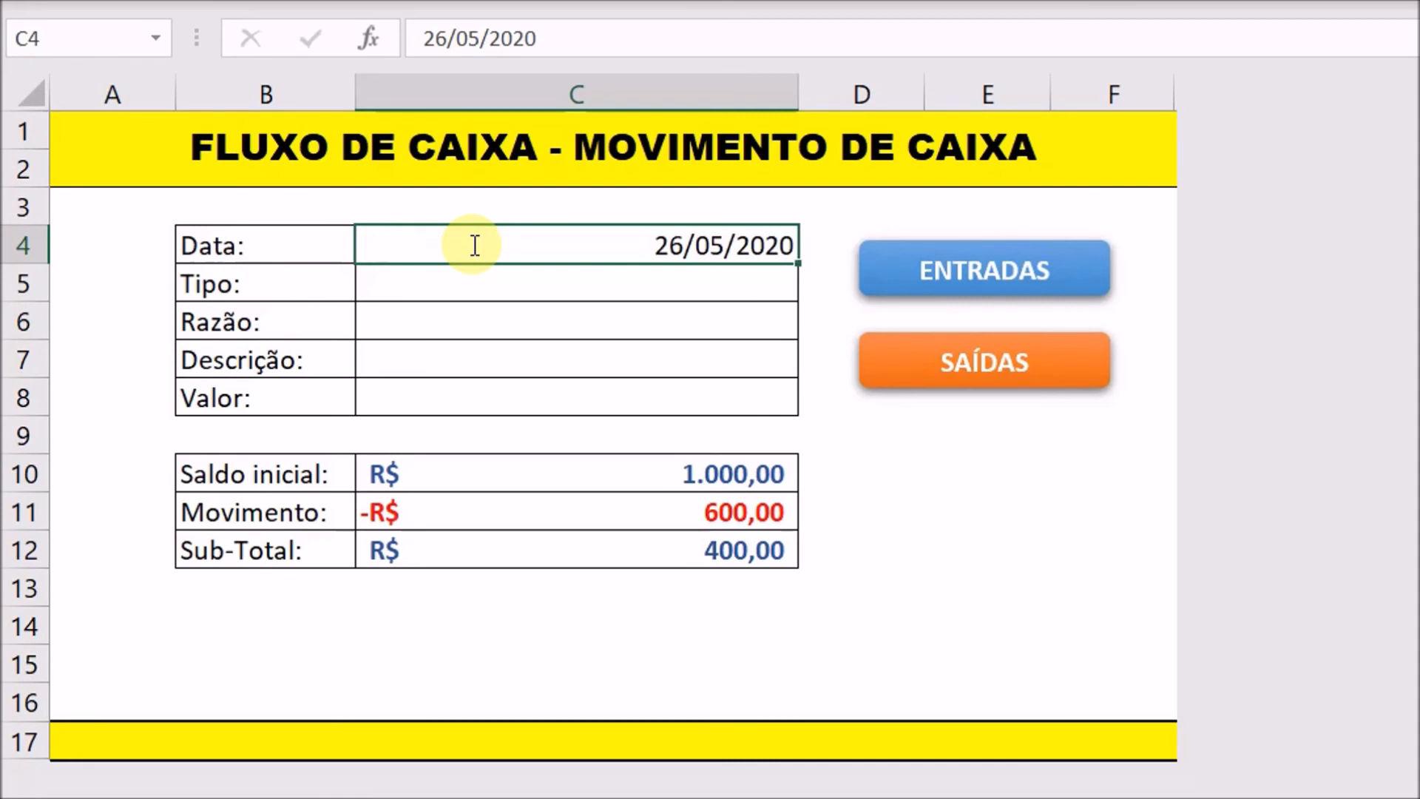
pyautogui.write('qualquer')
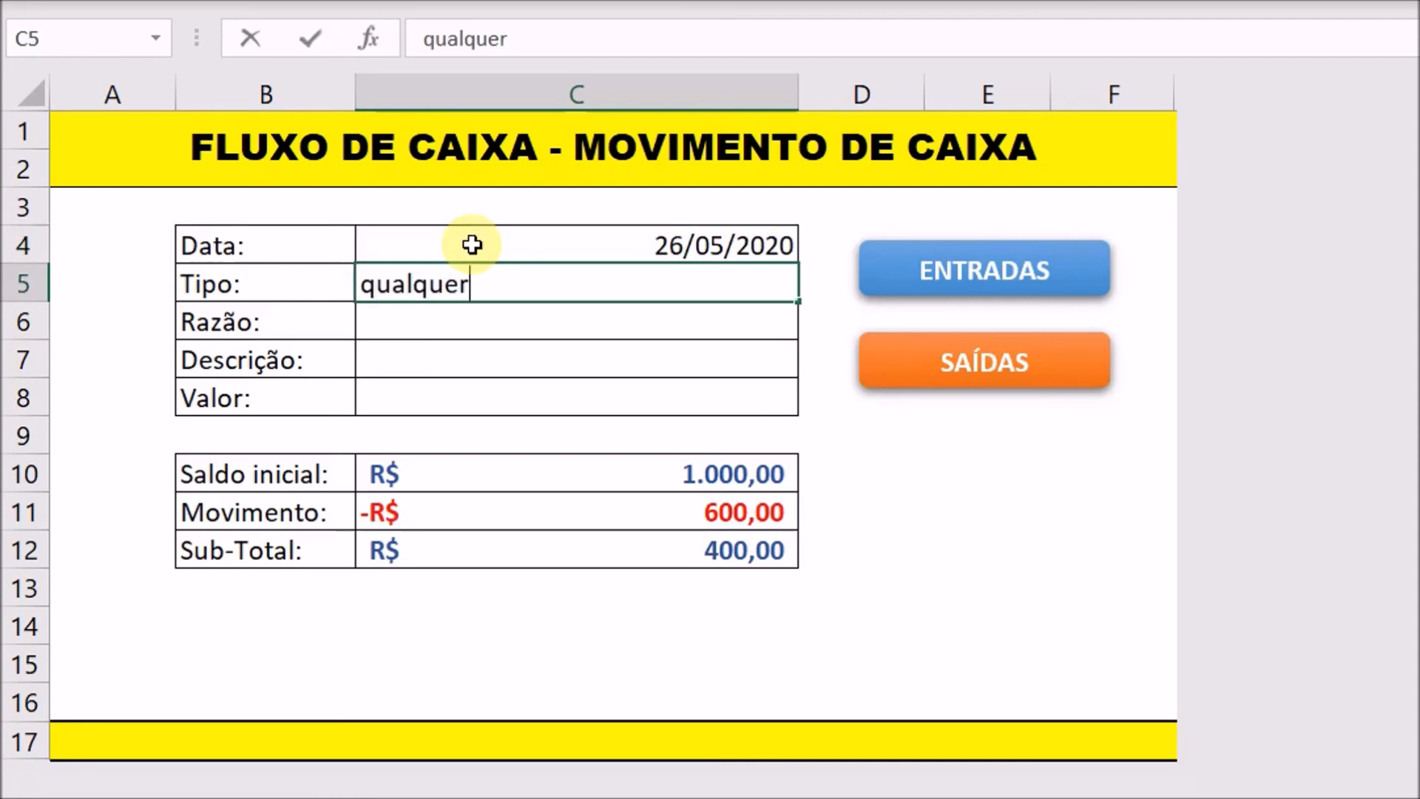
pyautogui.press('Return')
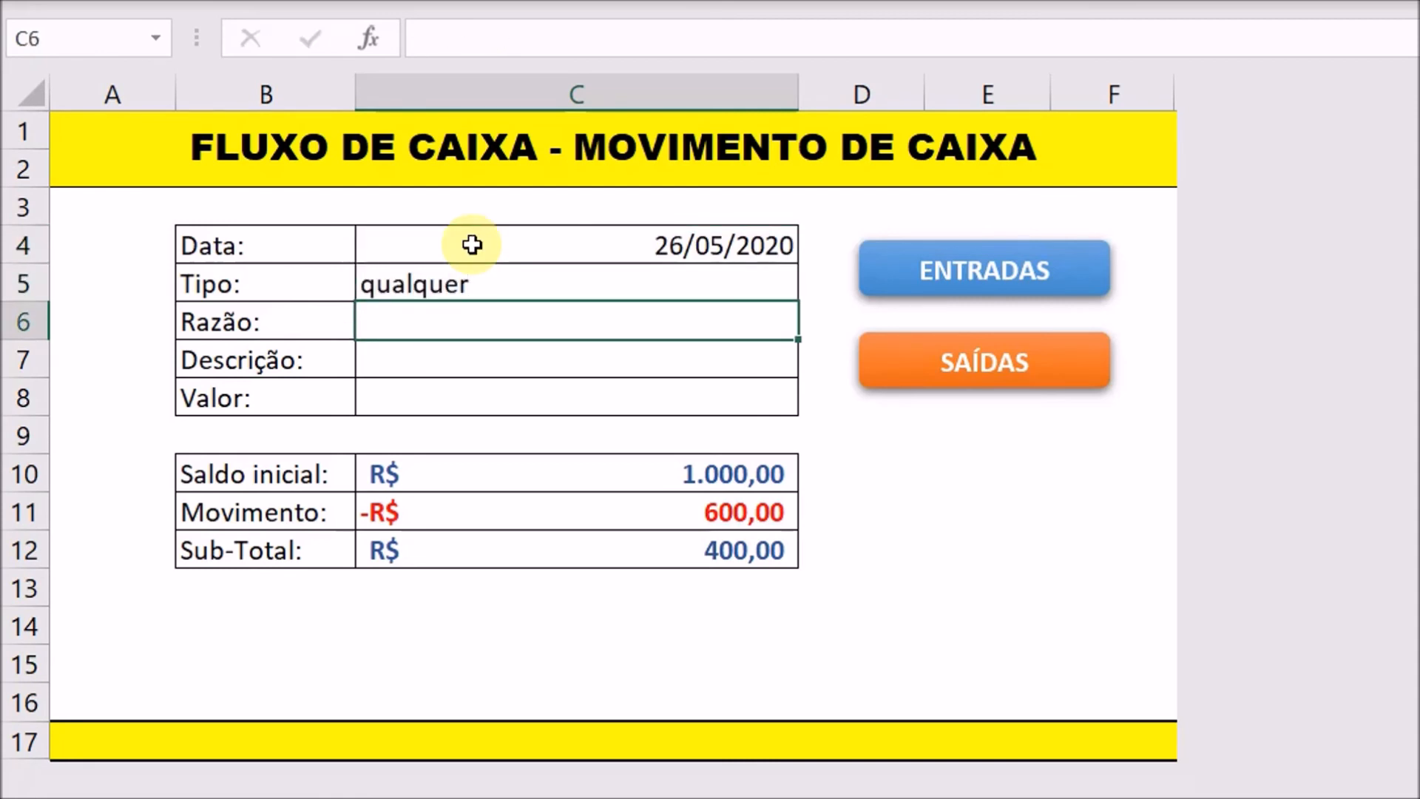
pyautogui.write('Qq')
pyautogui.press('Return')
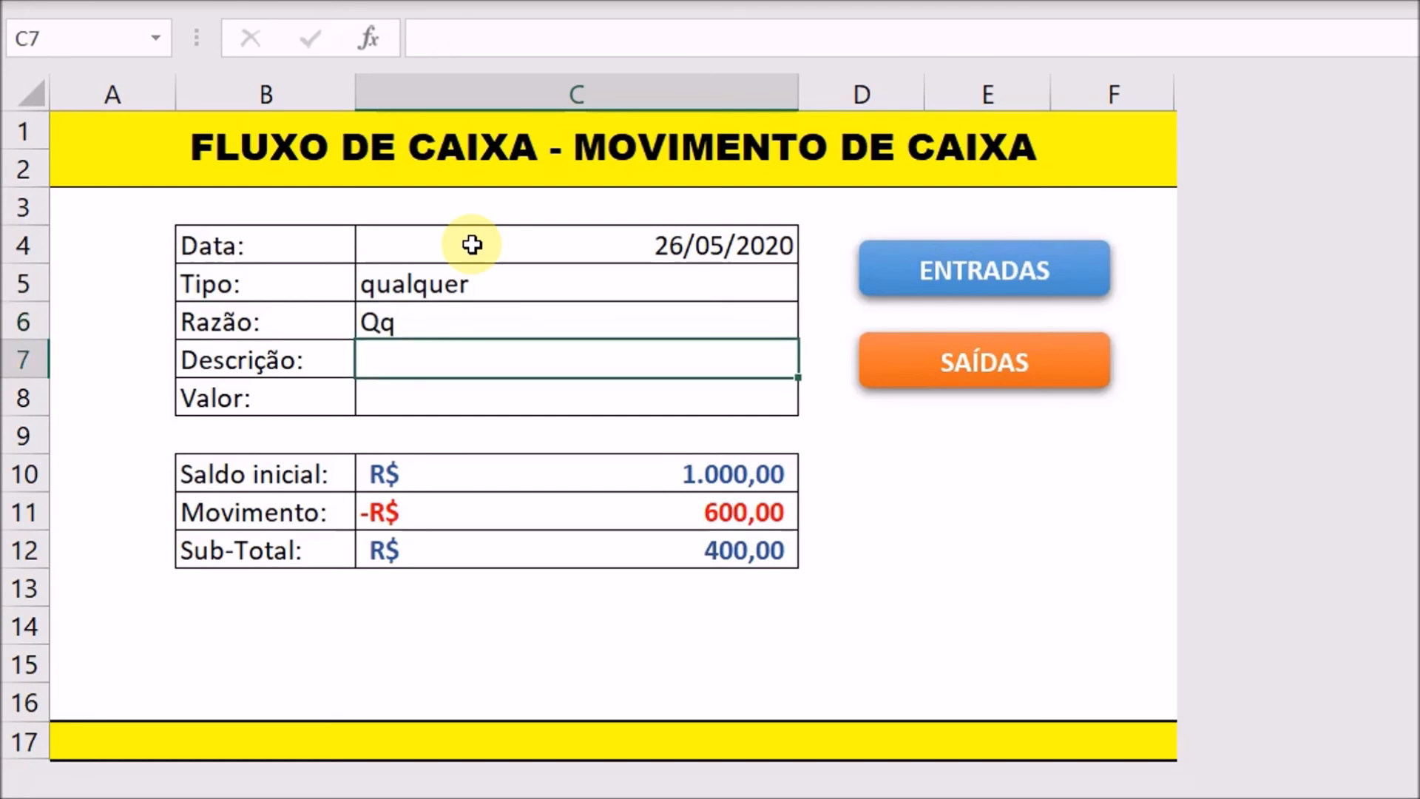
# Fill in the form's Descrição as "Desc" and its Valor as 600
pyautogui.write('Desc')
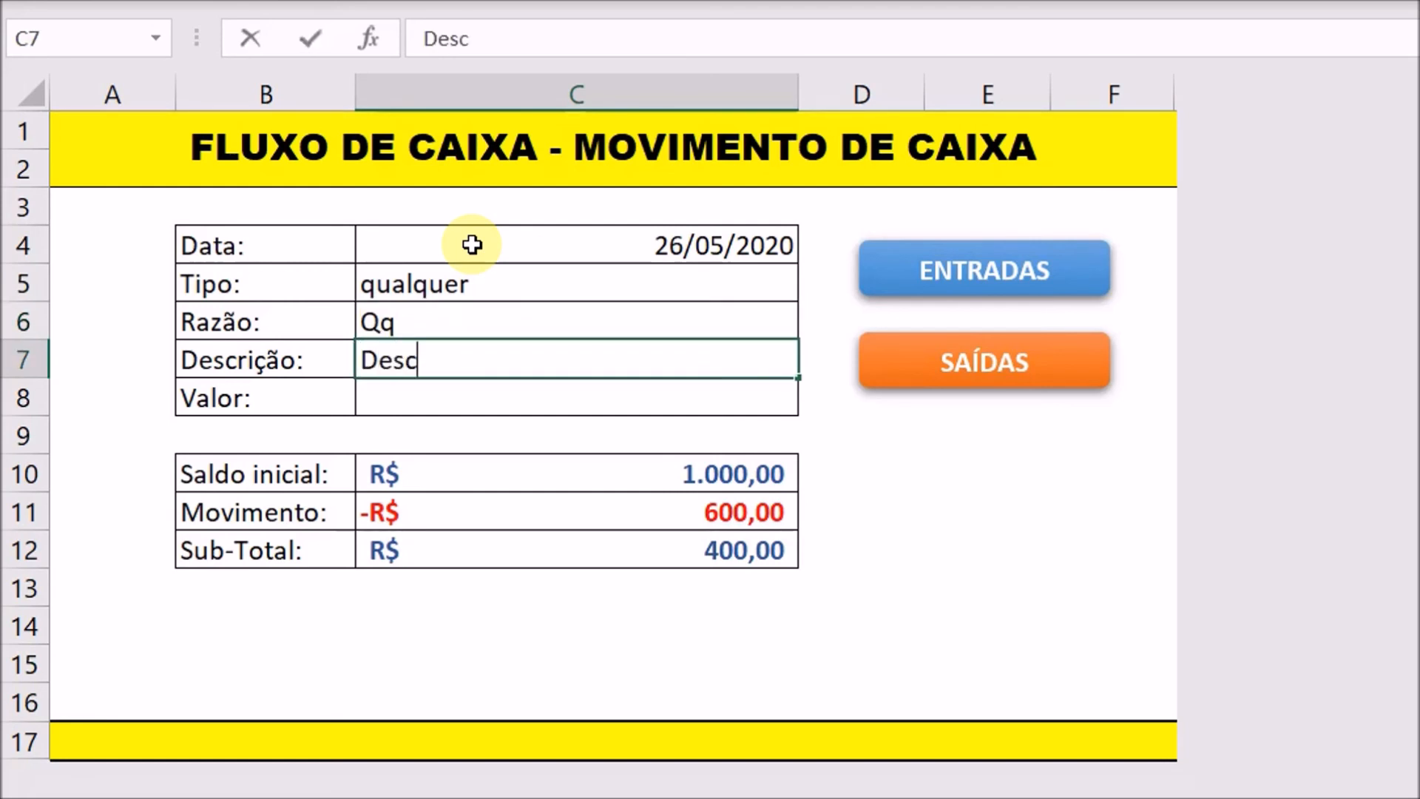
pyautogui.press('Return')
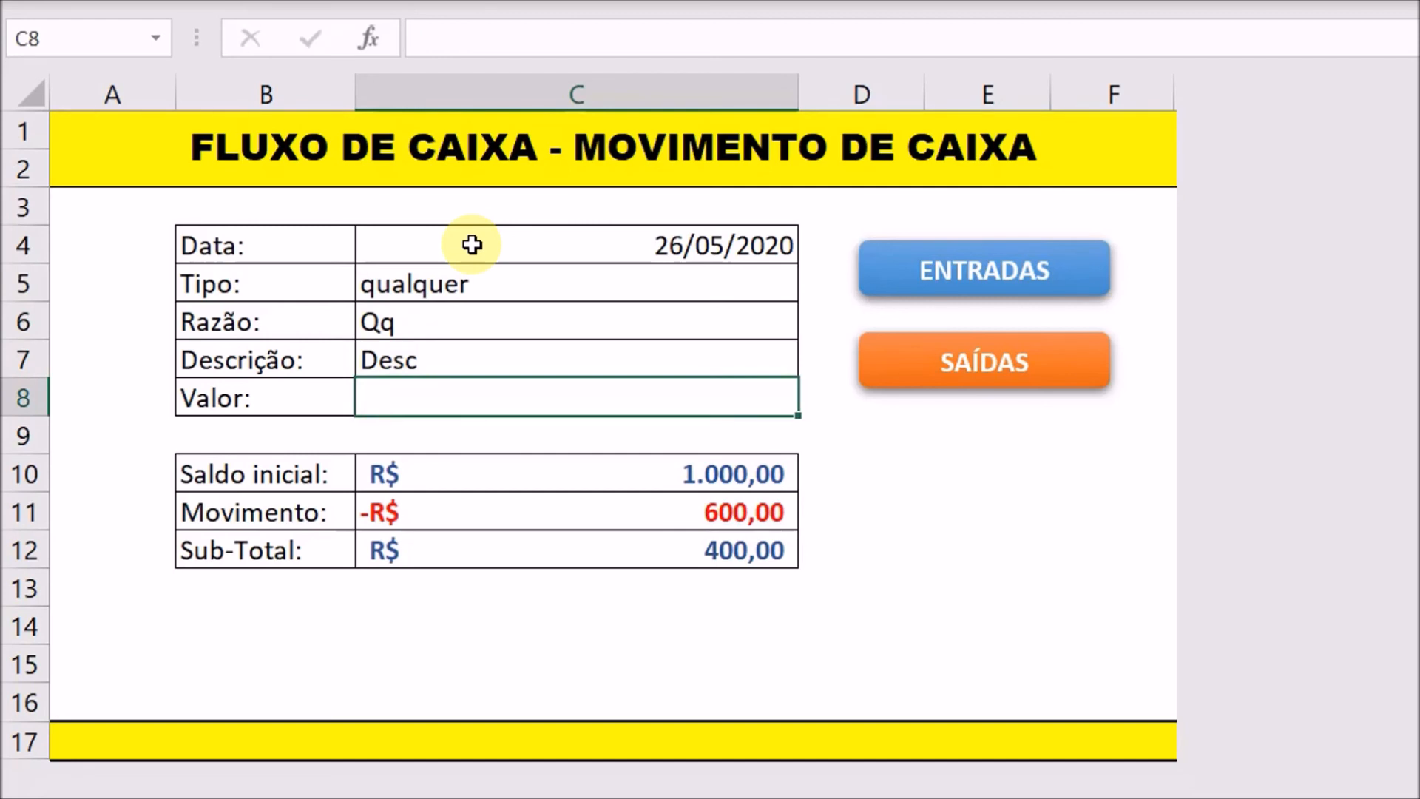
pyautogui.write('750')
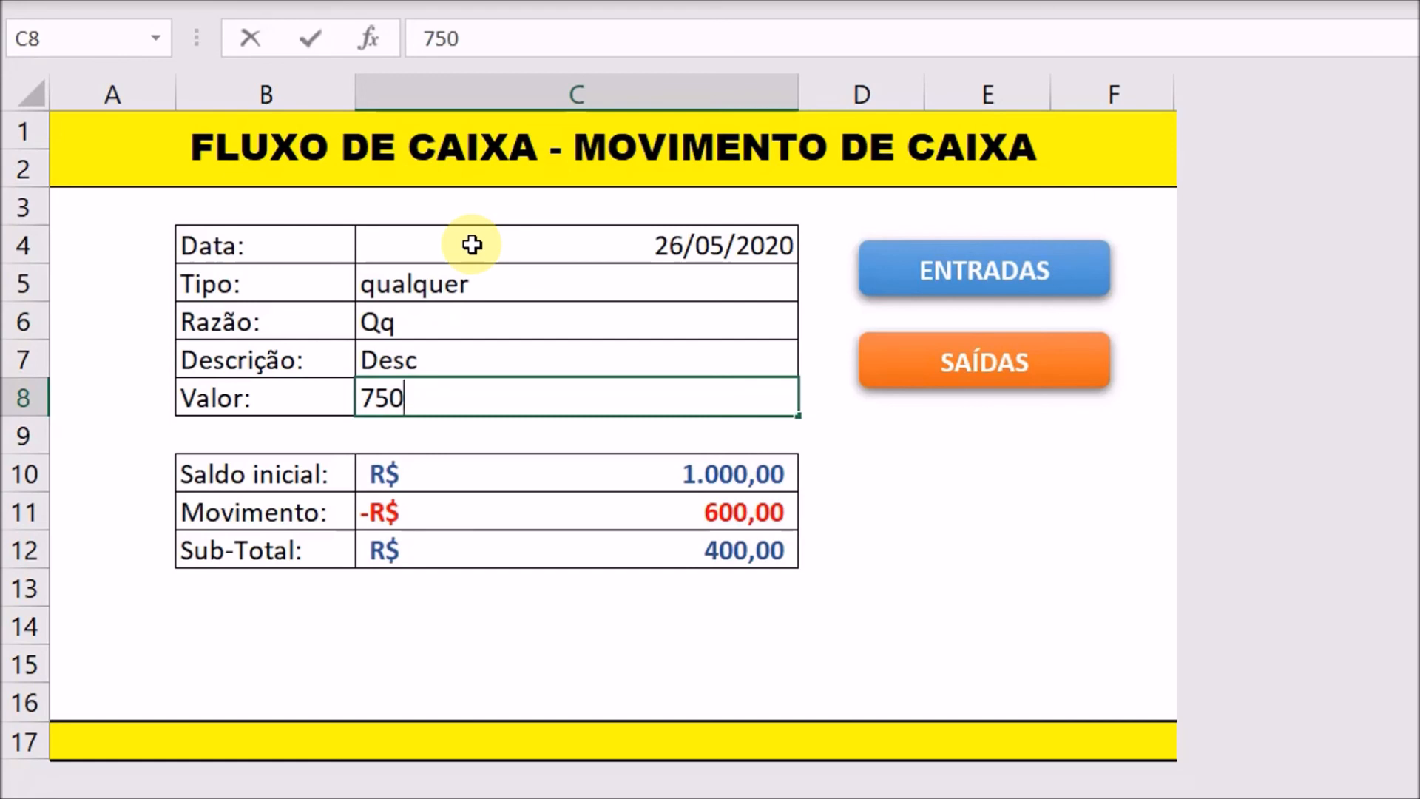
pyautogui.press('BackSpace')
pyautogui.press('BackSpace')
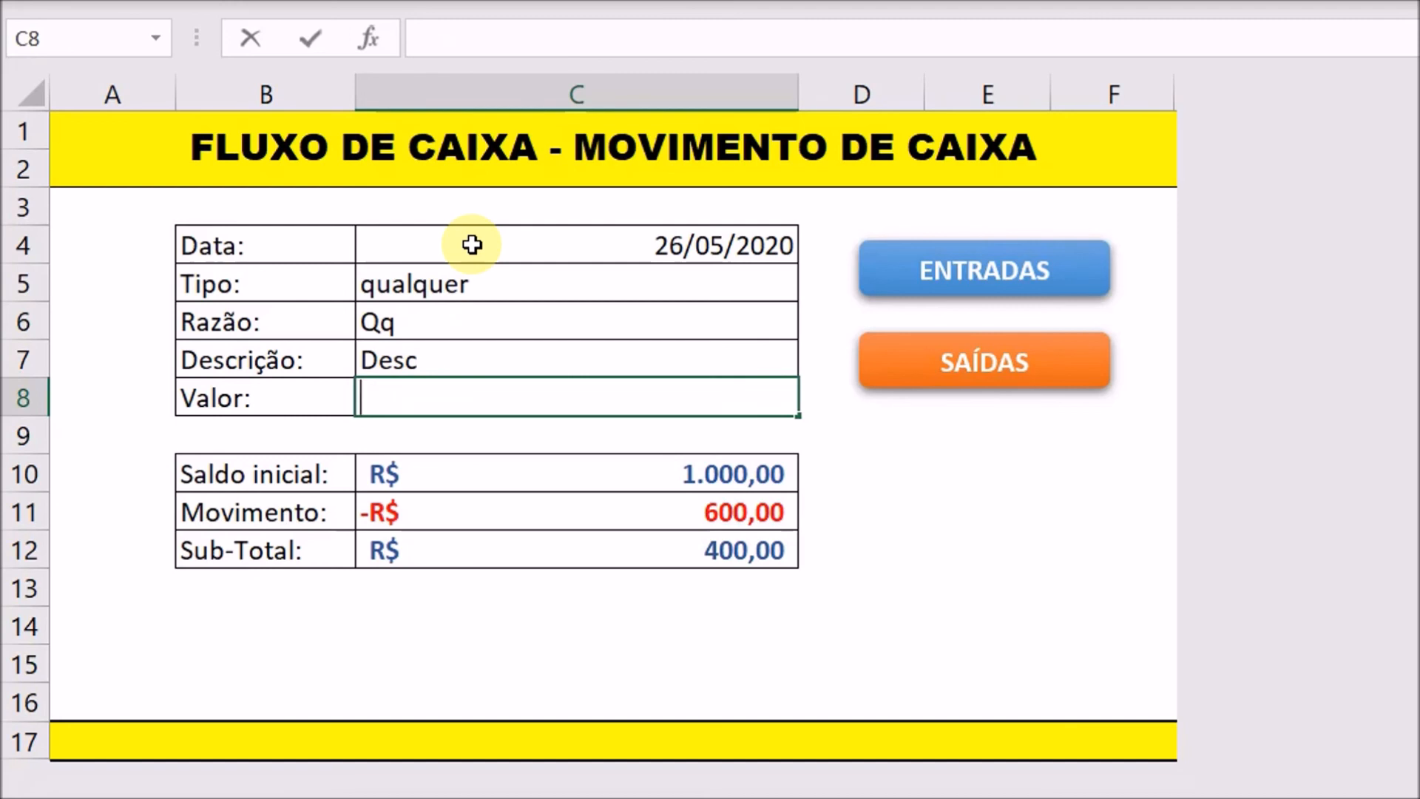
pyautogui.write('600')
pyautogui.press('Return')
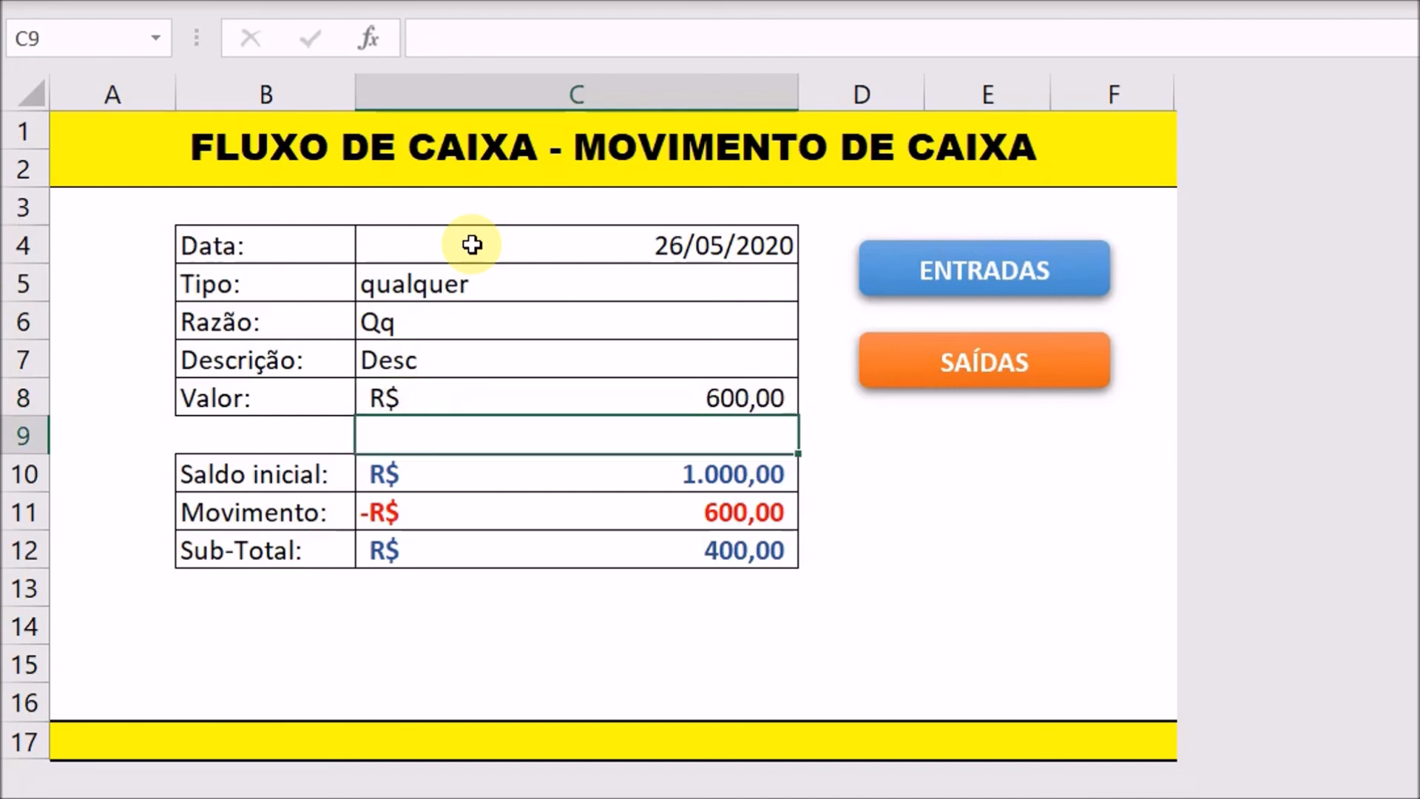
# Run the ENTRADAS button's macro to transfer the income entry, and check the ENTRADAS sheet and the form's balances
pyautogui.click(984, 281)
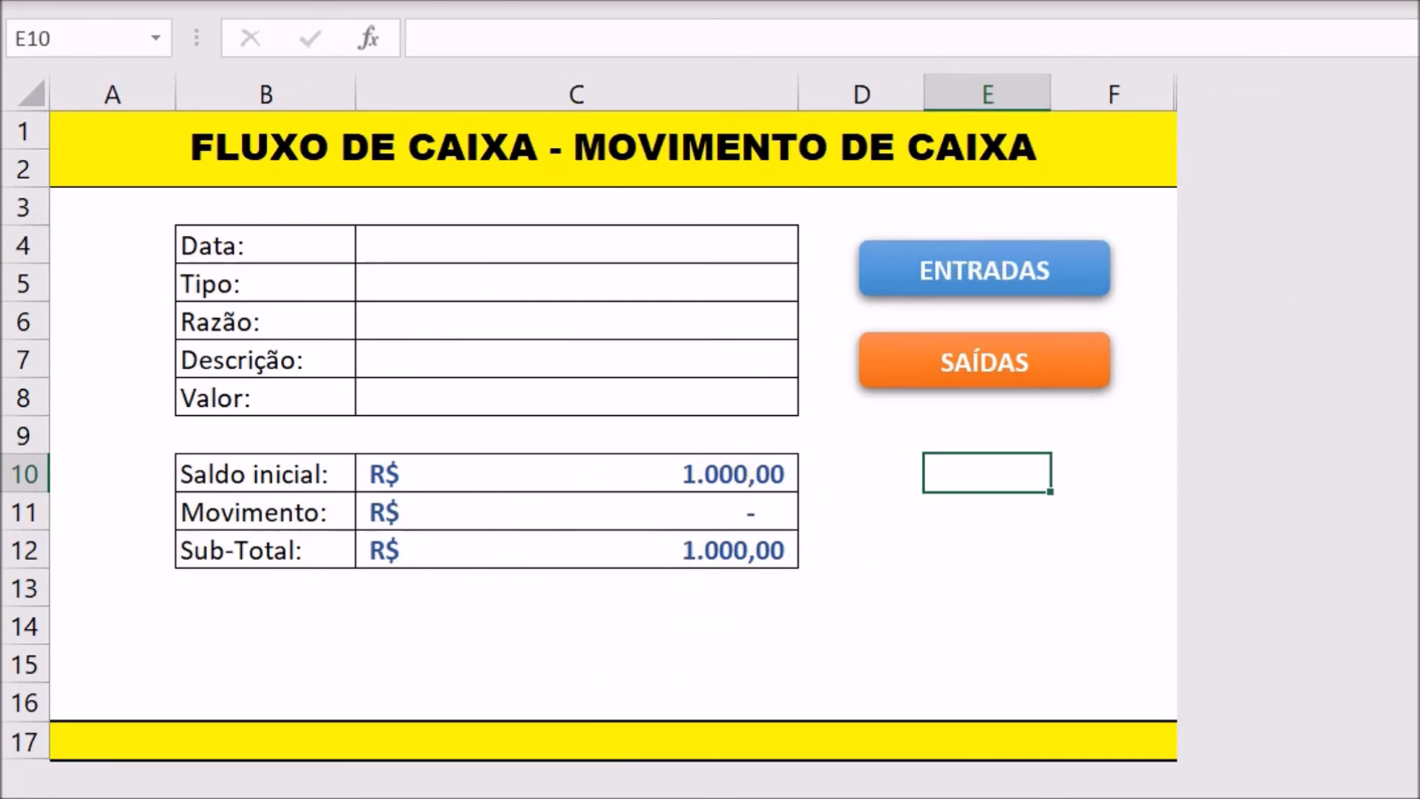
pyautogui.hotkey('ctrl', 'pagedown')
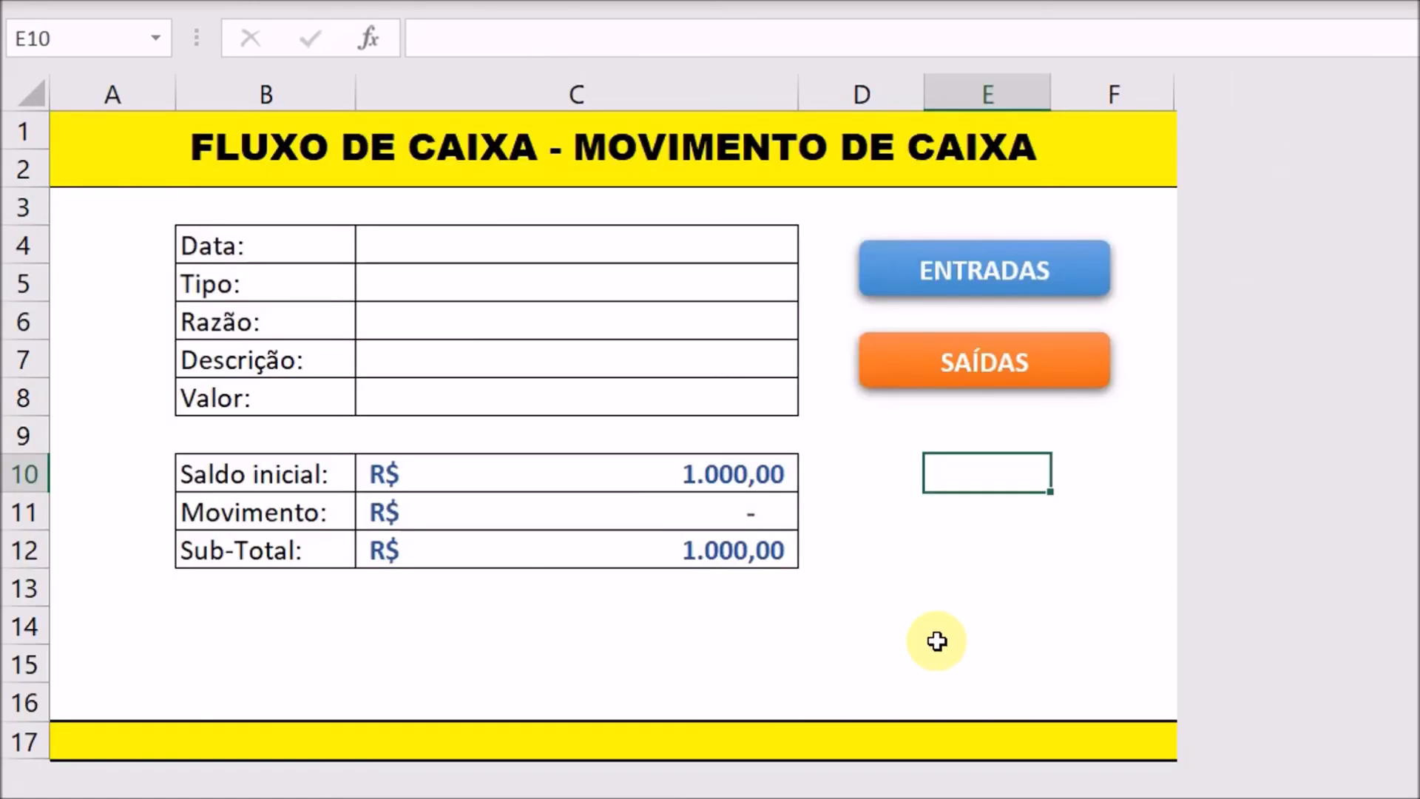
pyautogui.click(953, 592)
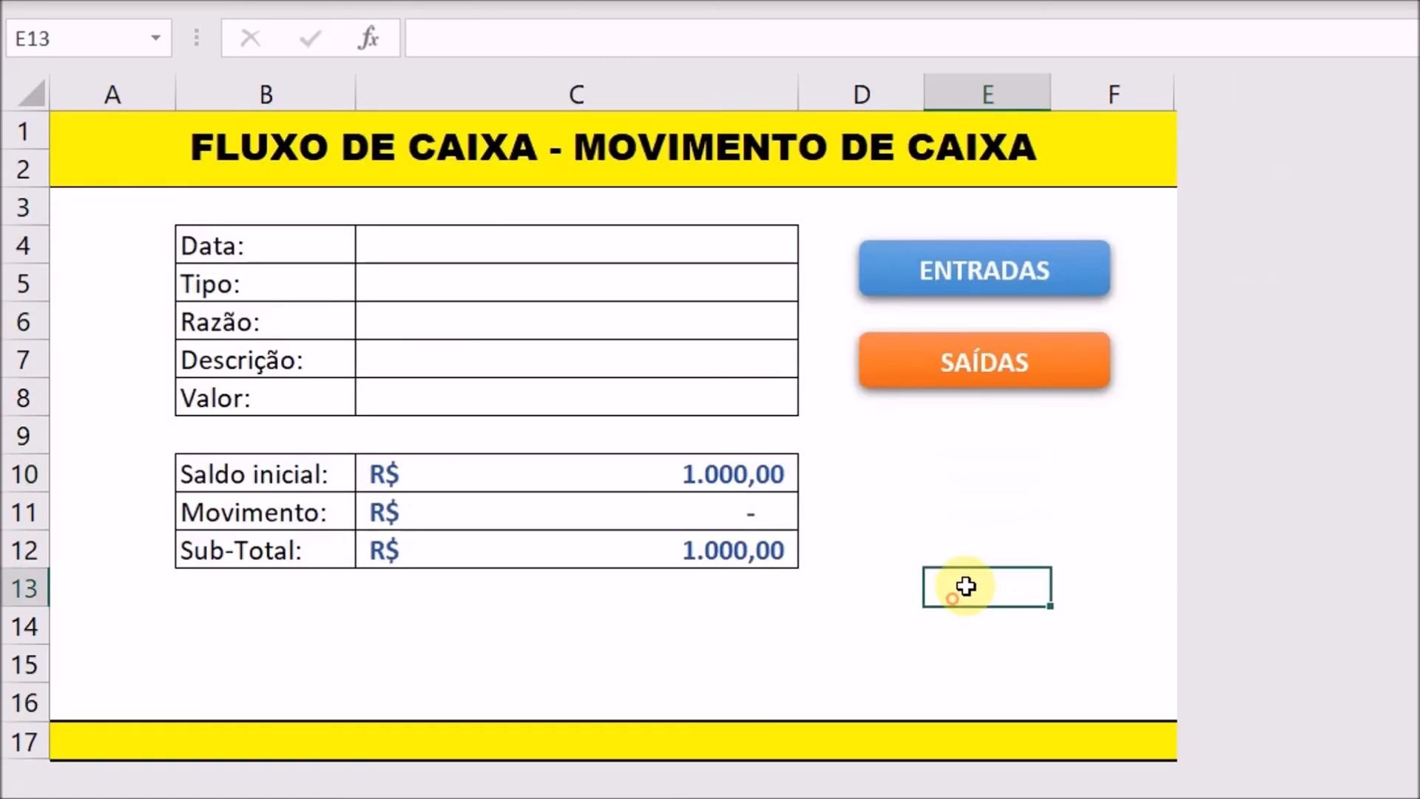
pyautogui.click(976, 510)
pyautogui.click(972, 477)
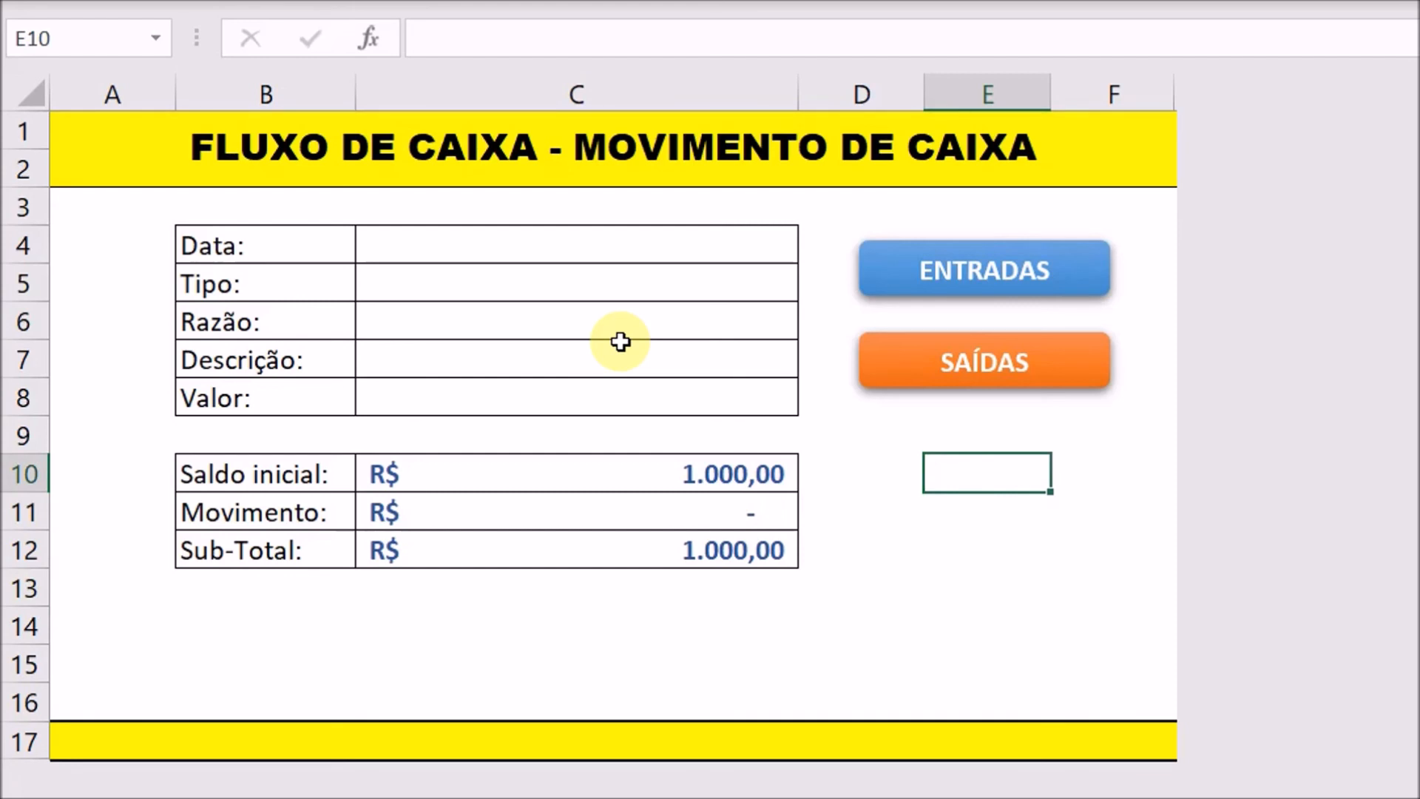
pyautogui.click(621, 289)
pyautogui.click(598, 323)
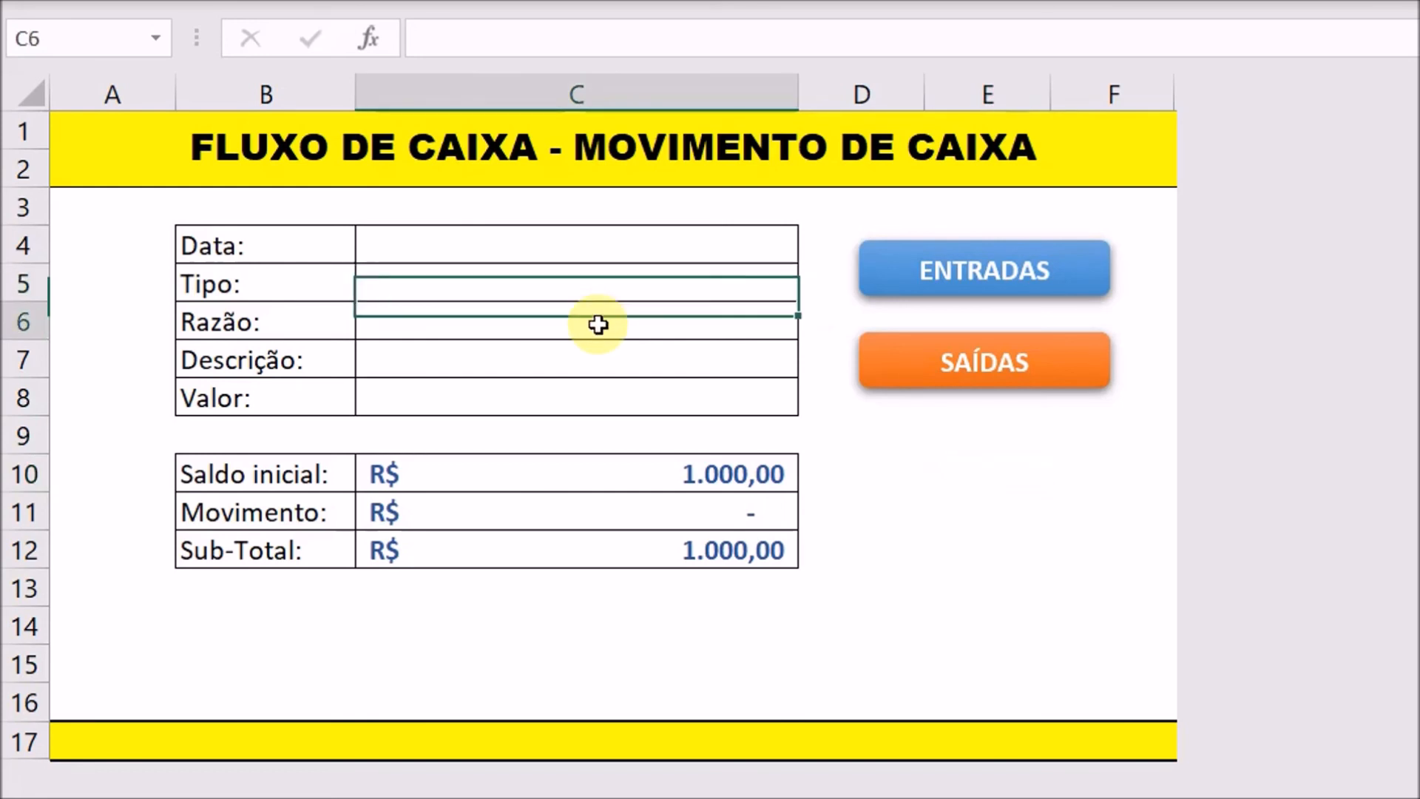
pyautogui.click(602, 288)
pyautogui.click(593, 317)
pyautogui.click(599, 280)
pyautogui.click(591, 325)
pyautogui.click(594, 284)
pyautogui.click(574, 320)
pyautogui.click(588, 278)
pyautogui.click(574, 320)
pyautogui.click(575, 288)
pyautogui.click(569, 314)
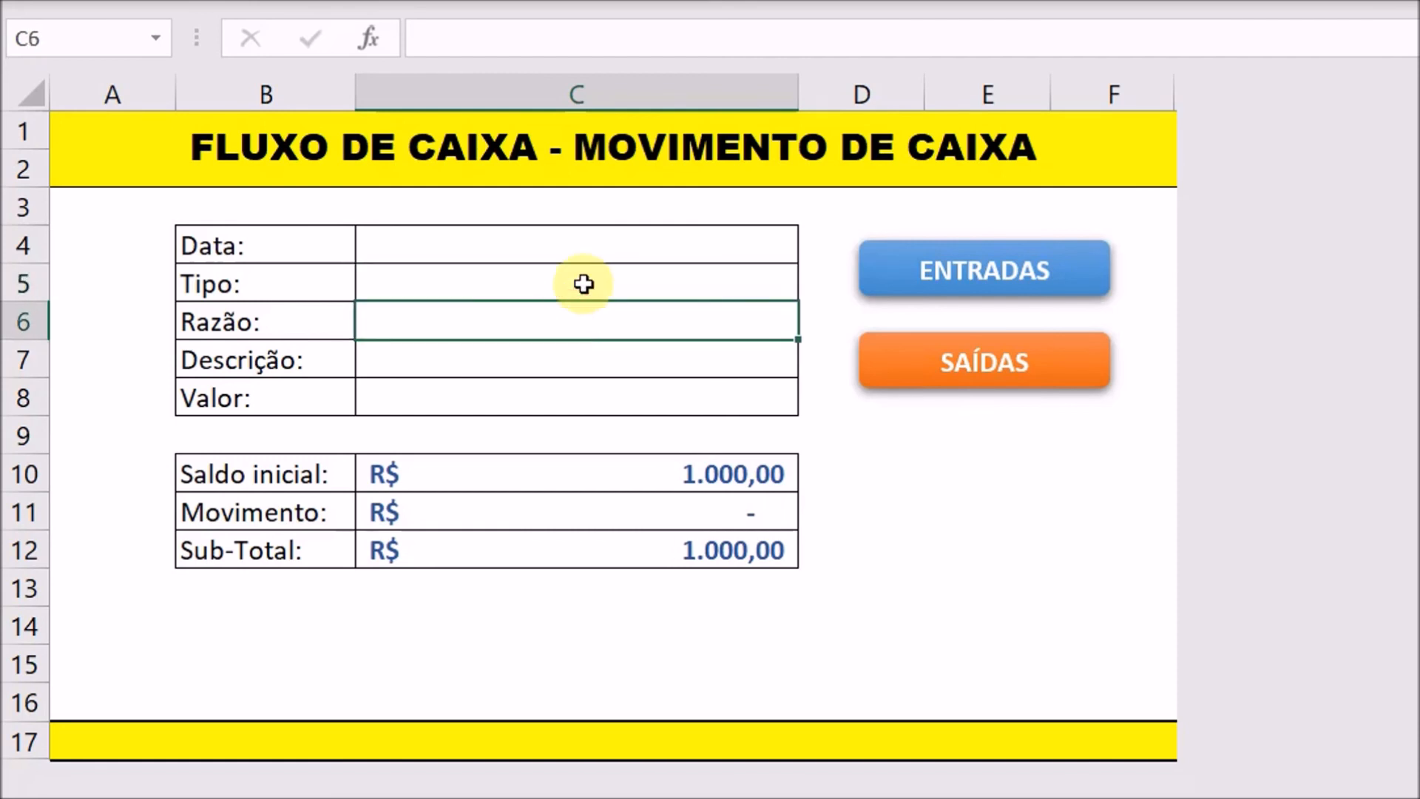
pyautogui.click(583, 284)
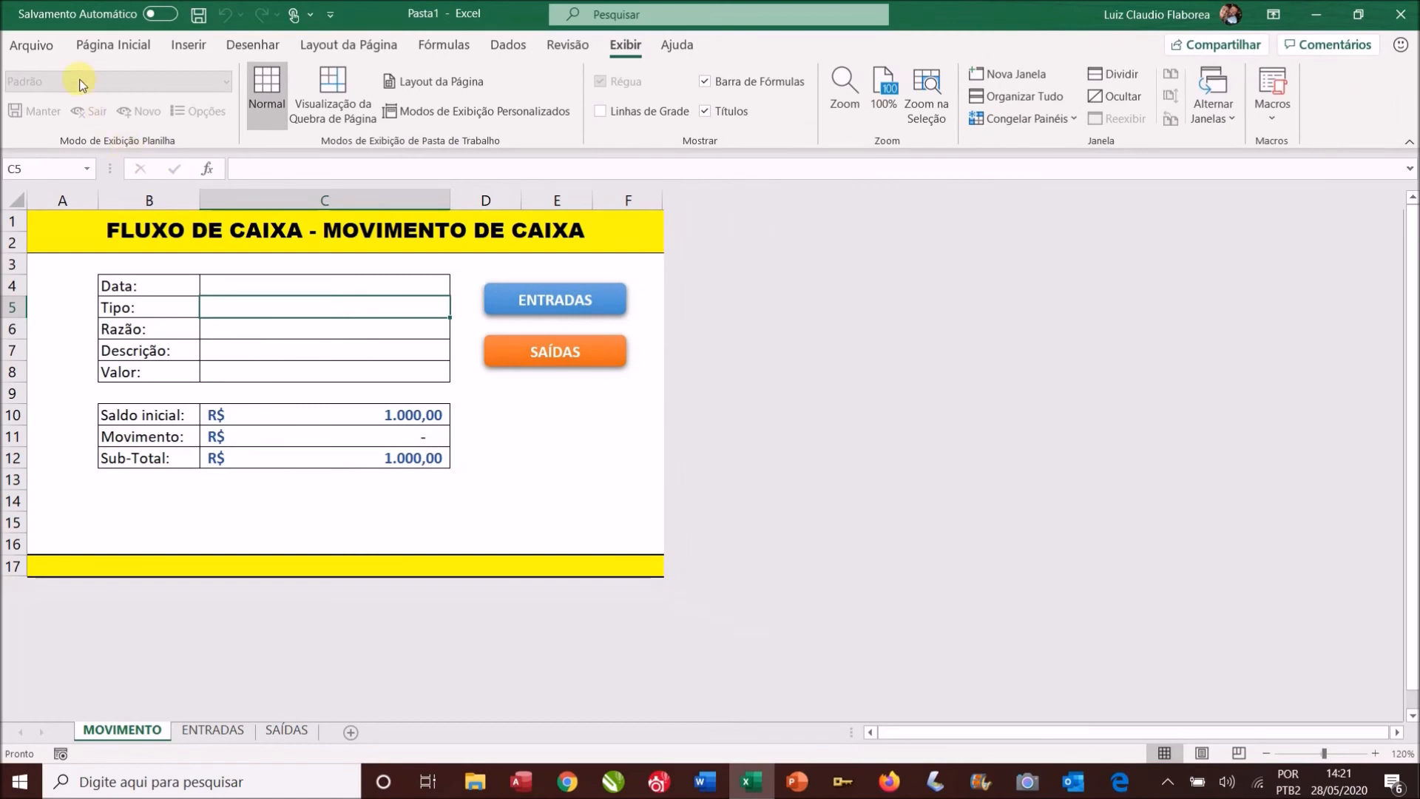
# Start saving the workbook for the first time, choosing the AULA-7 folder in Área de Trabalho as its location
pyautogui.click(37, 46)
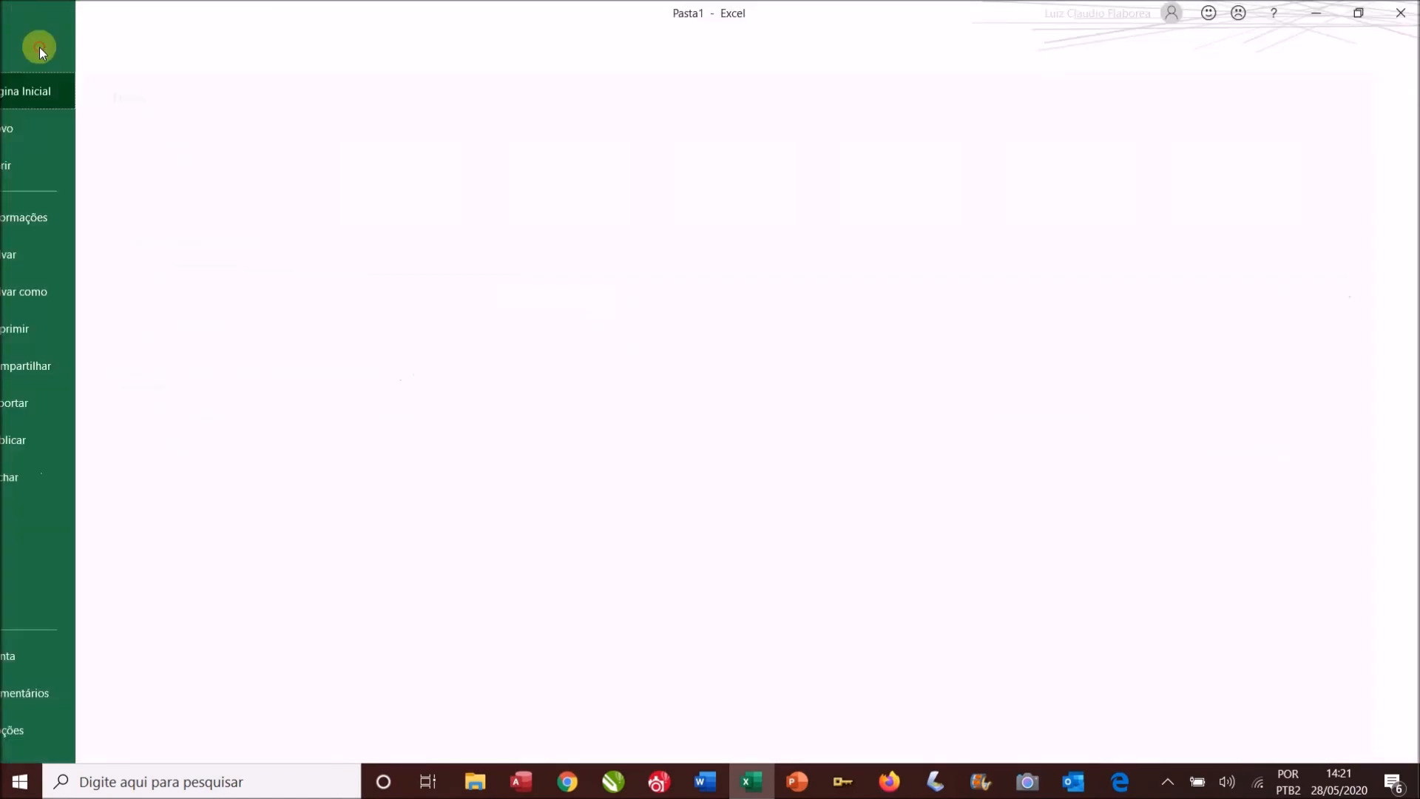
pyautogui.click(54, 253)
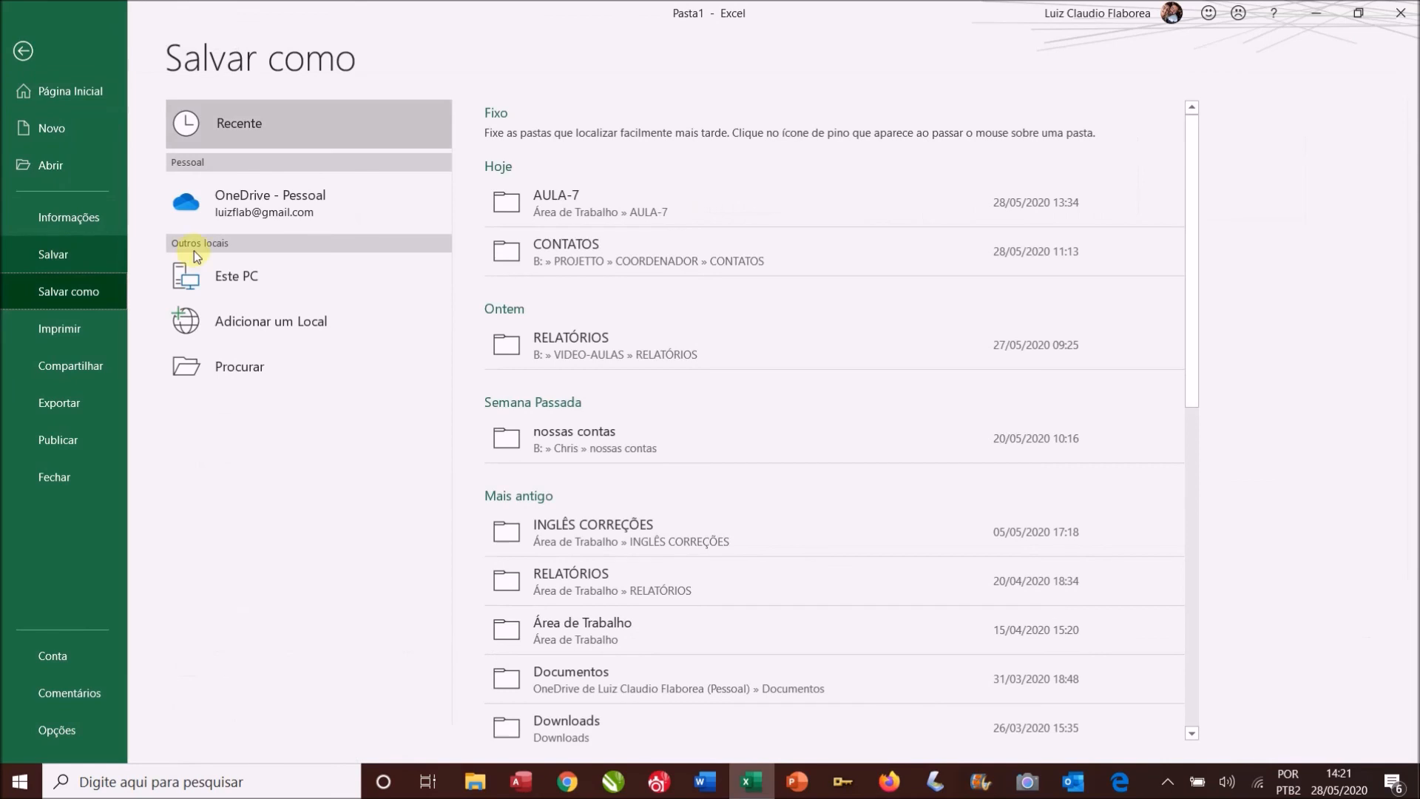
pyautogui.click(528, 196)
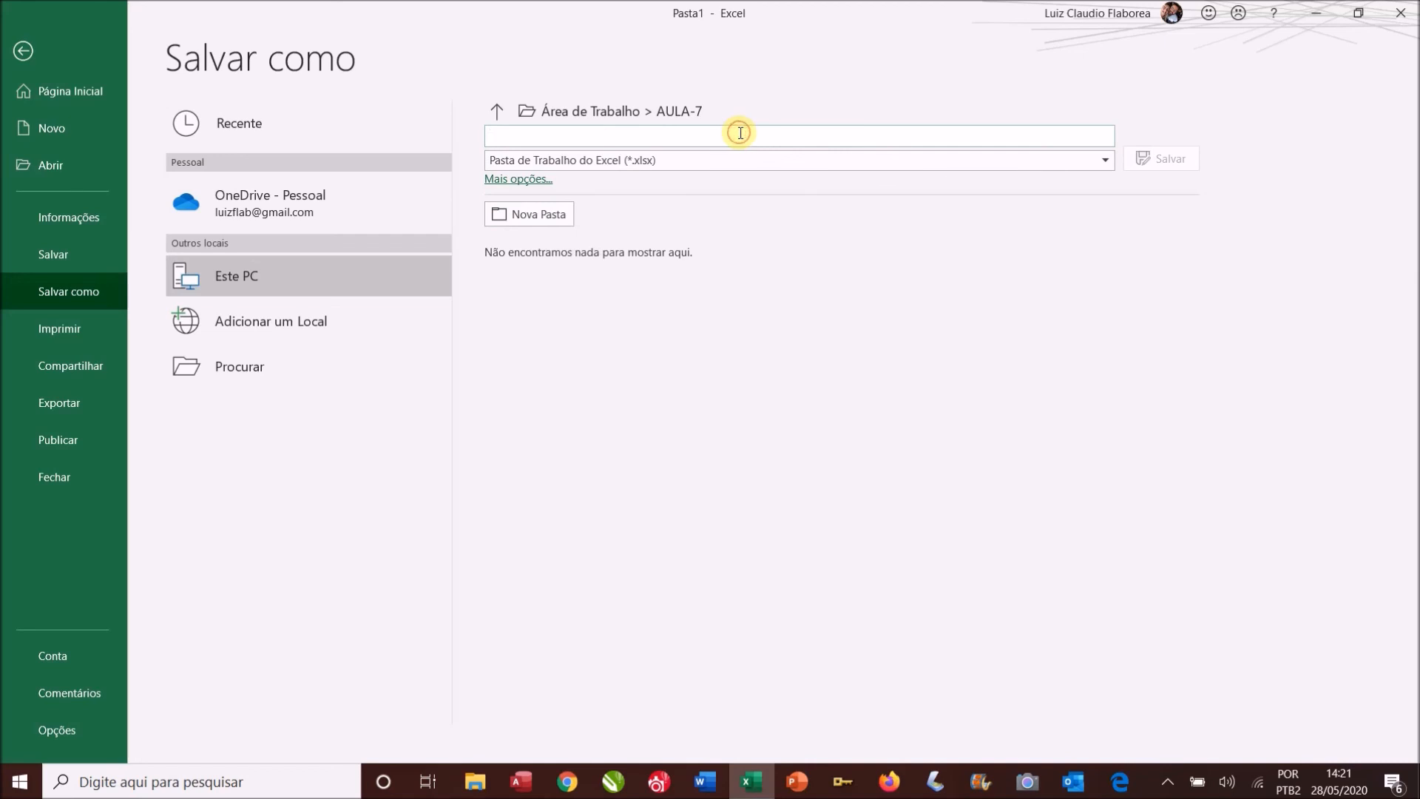
# Try to save the workbook as "exemplo 7" in the .xlsx format, declining to save it without its macros
pyautogui.write('exempl')
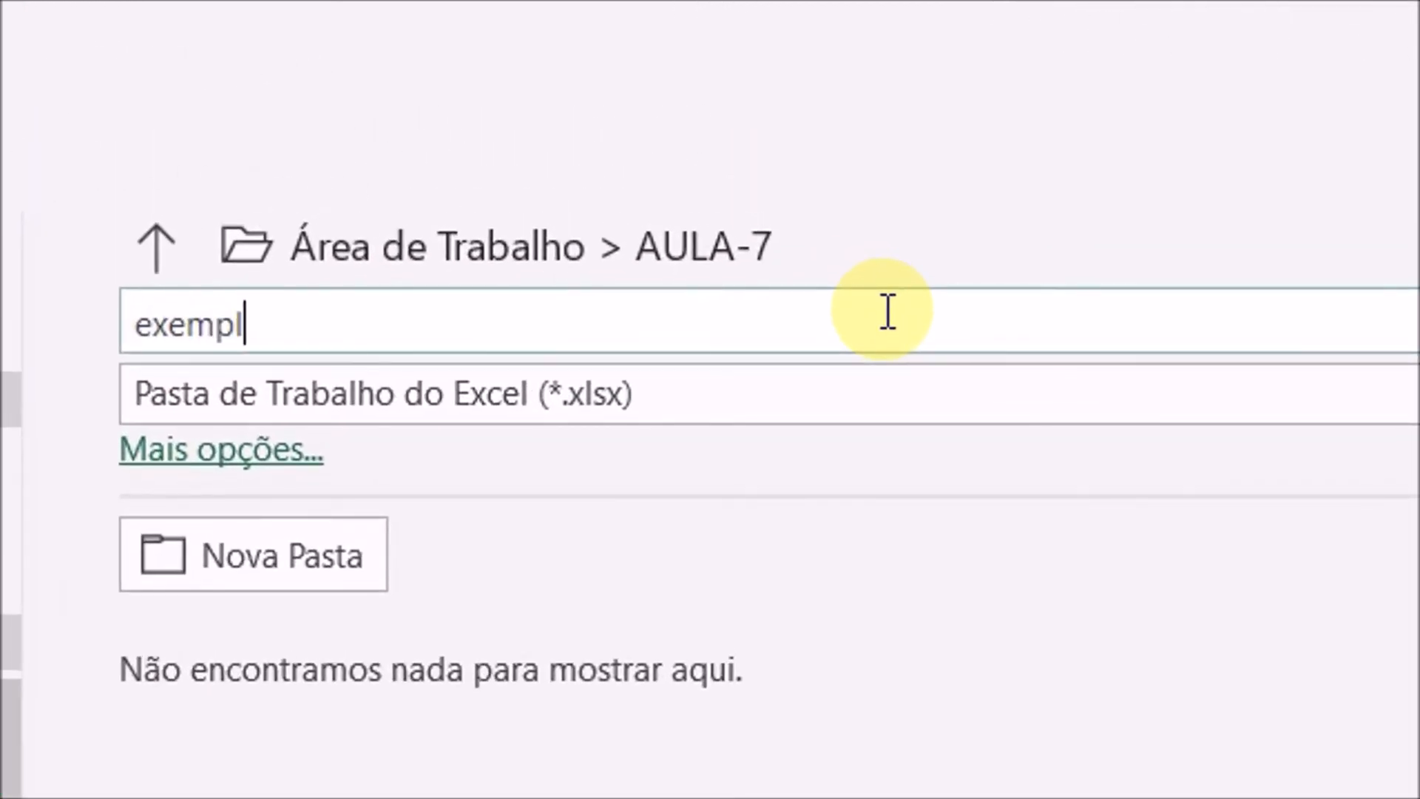
pyautogui.write('o 7')
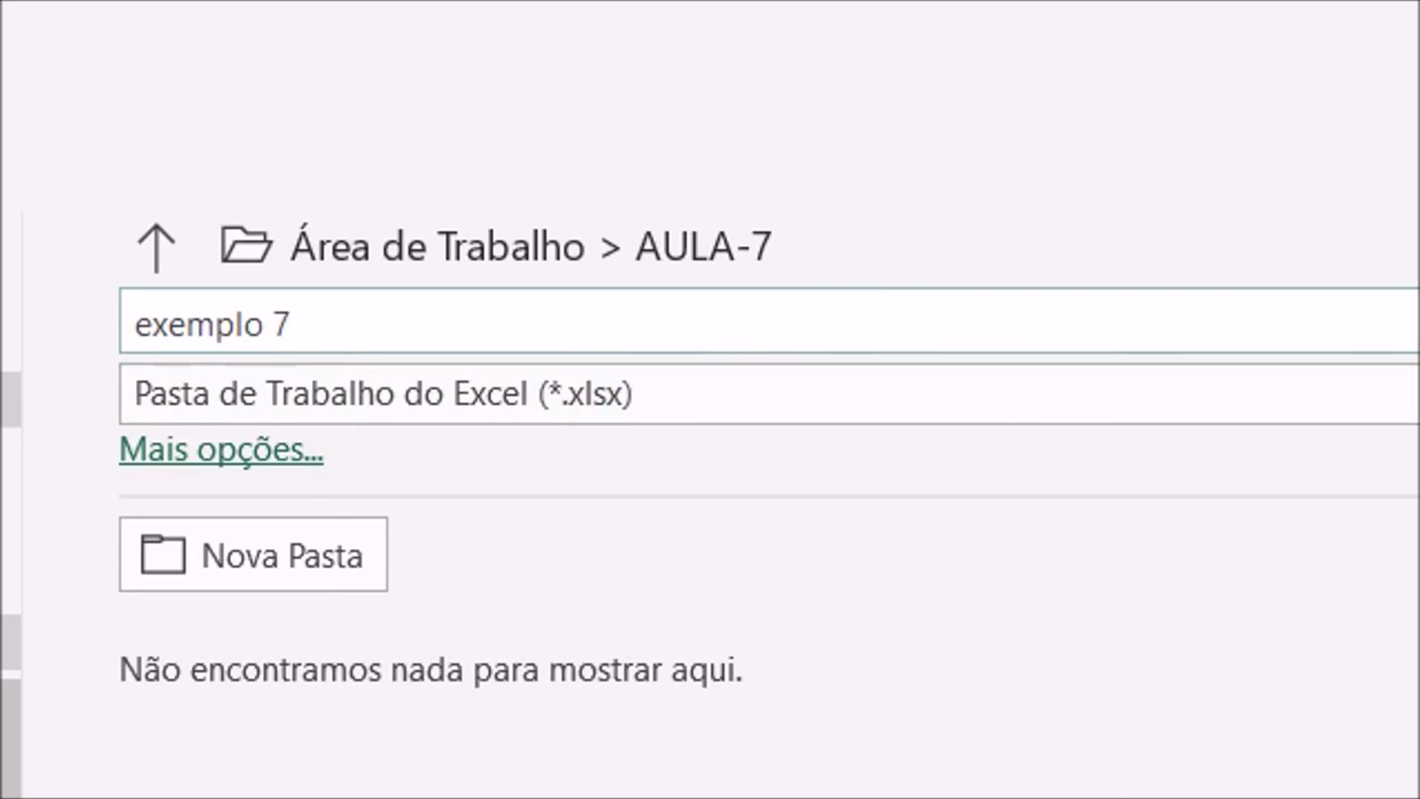
pyautogui.click(1396, 108)
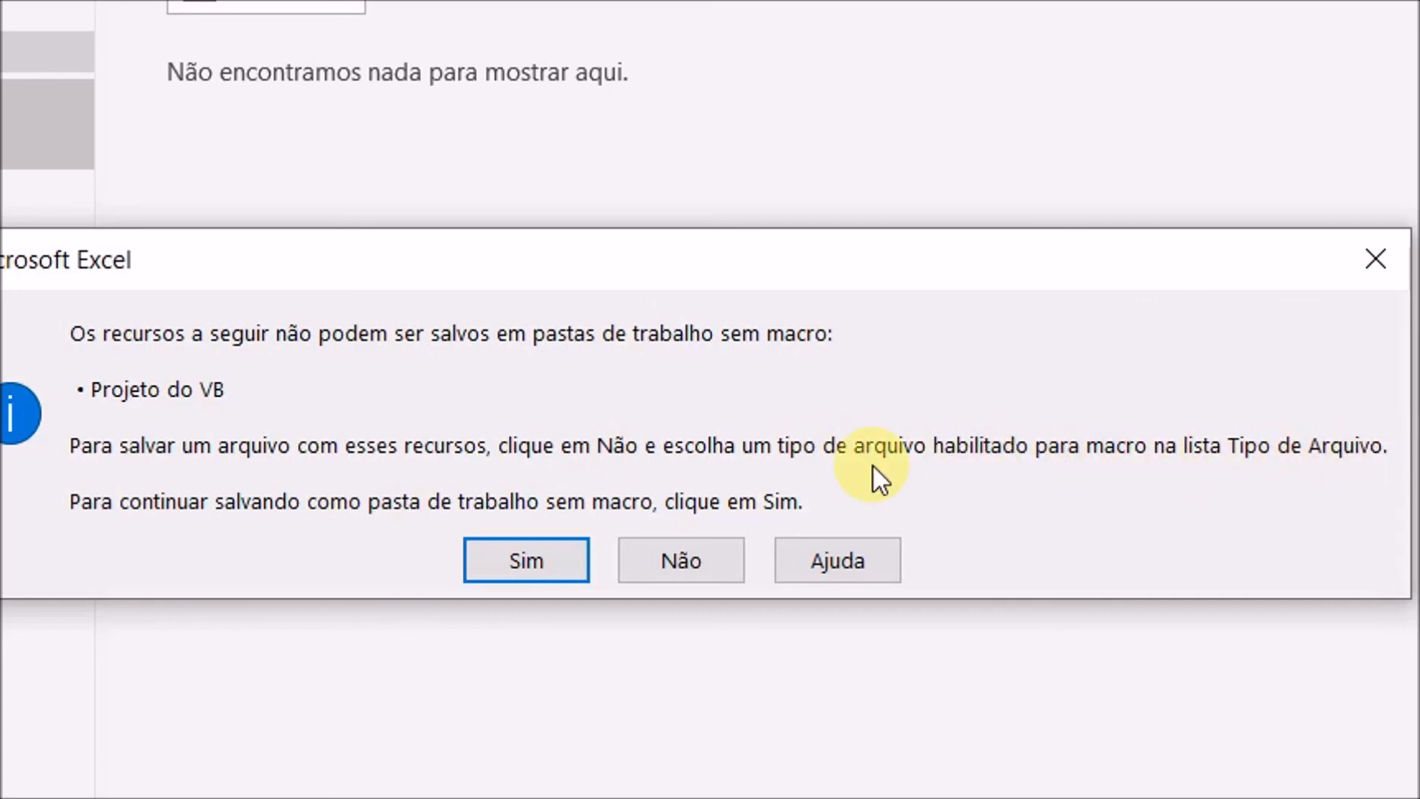
pyautogui.click(669, 548)
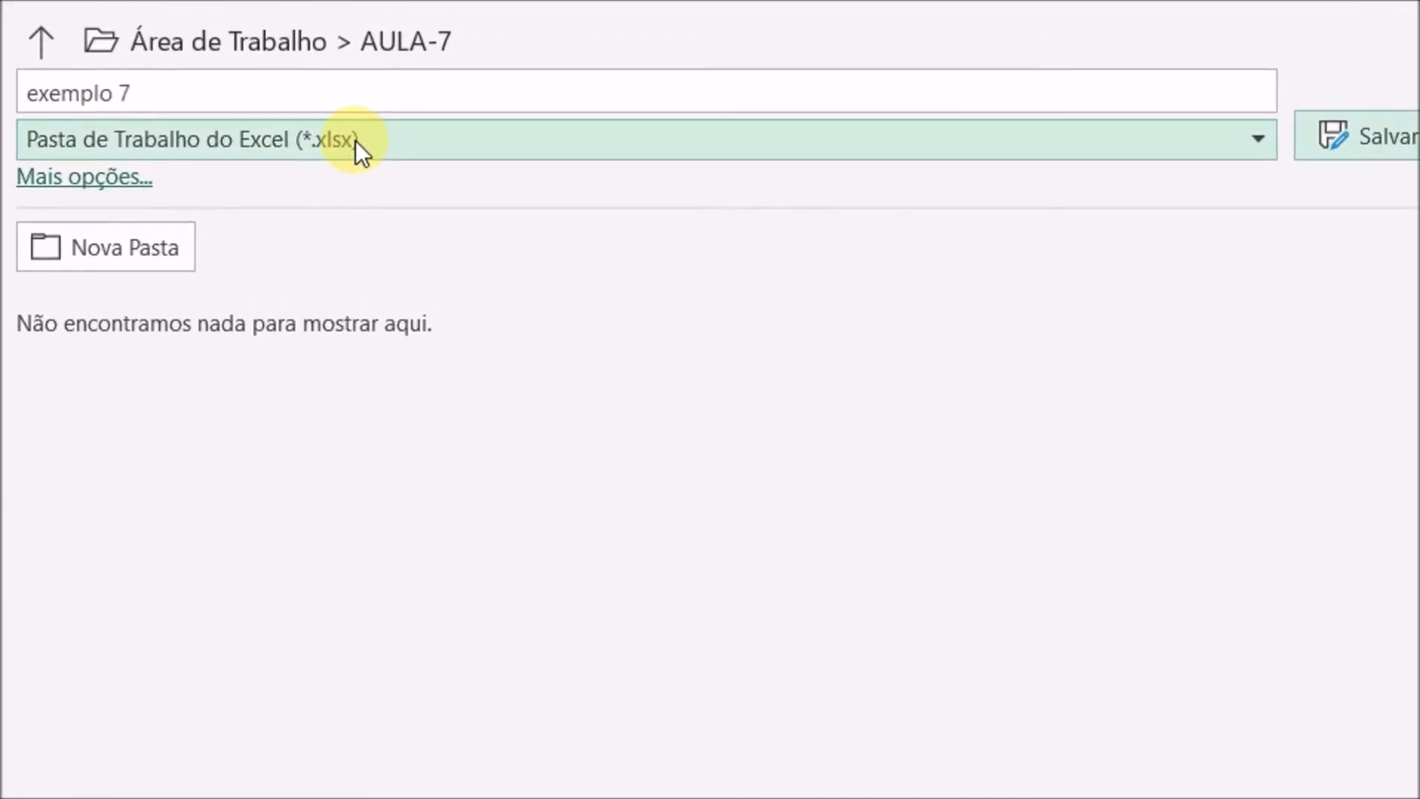
# Save the workbook as the macro-enabled (.xlsm) file EXEMPLO_AULA_7 and close it
pyautogui.click(1257, 137)
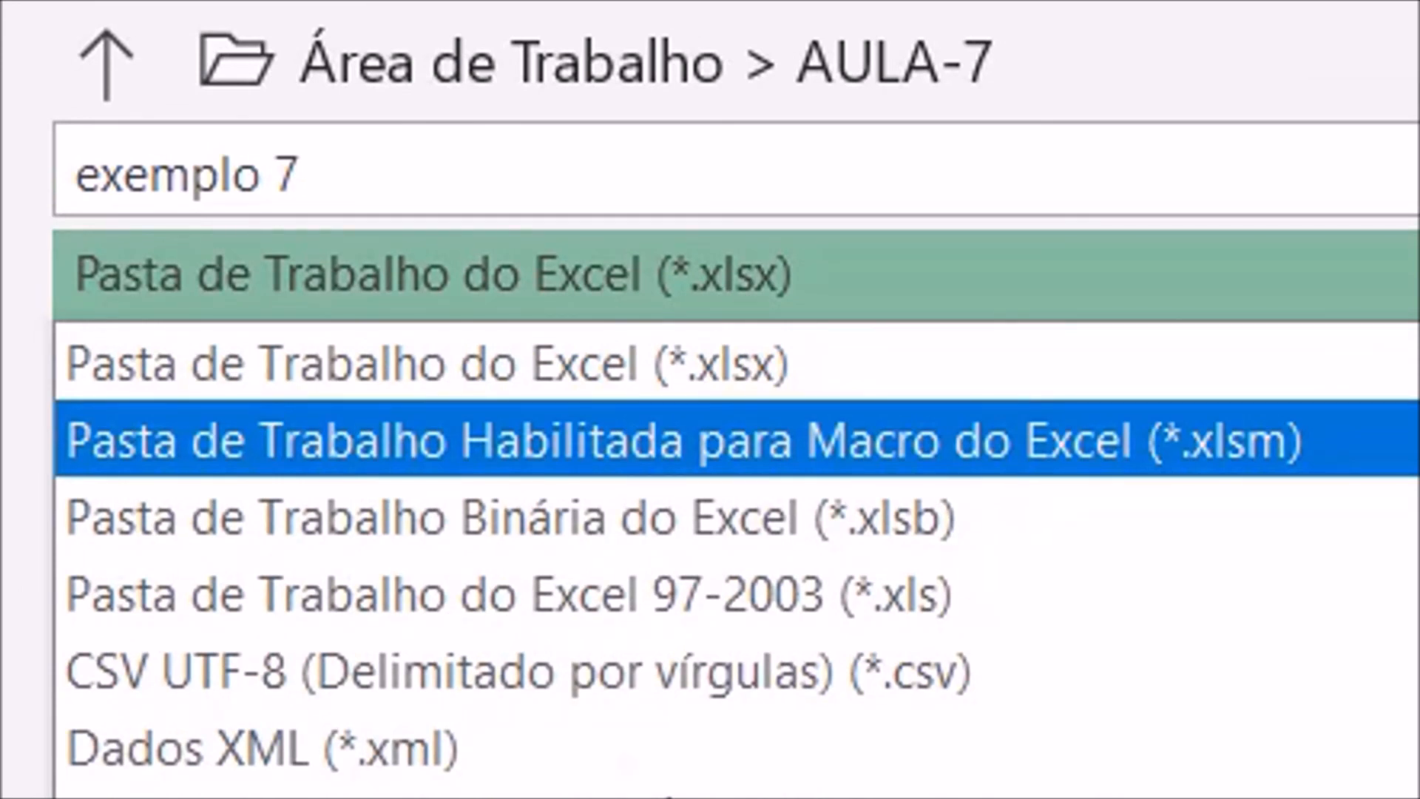
pyautogui.click(873, 440)
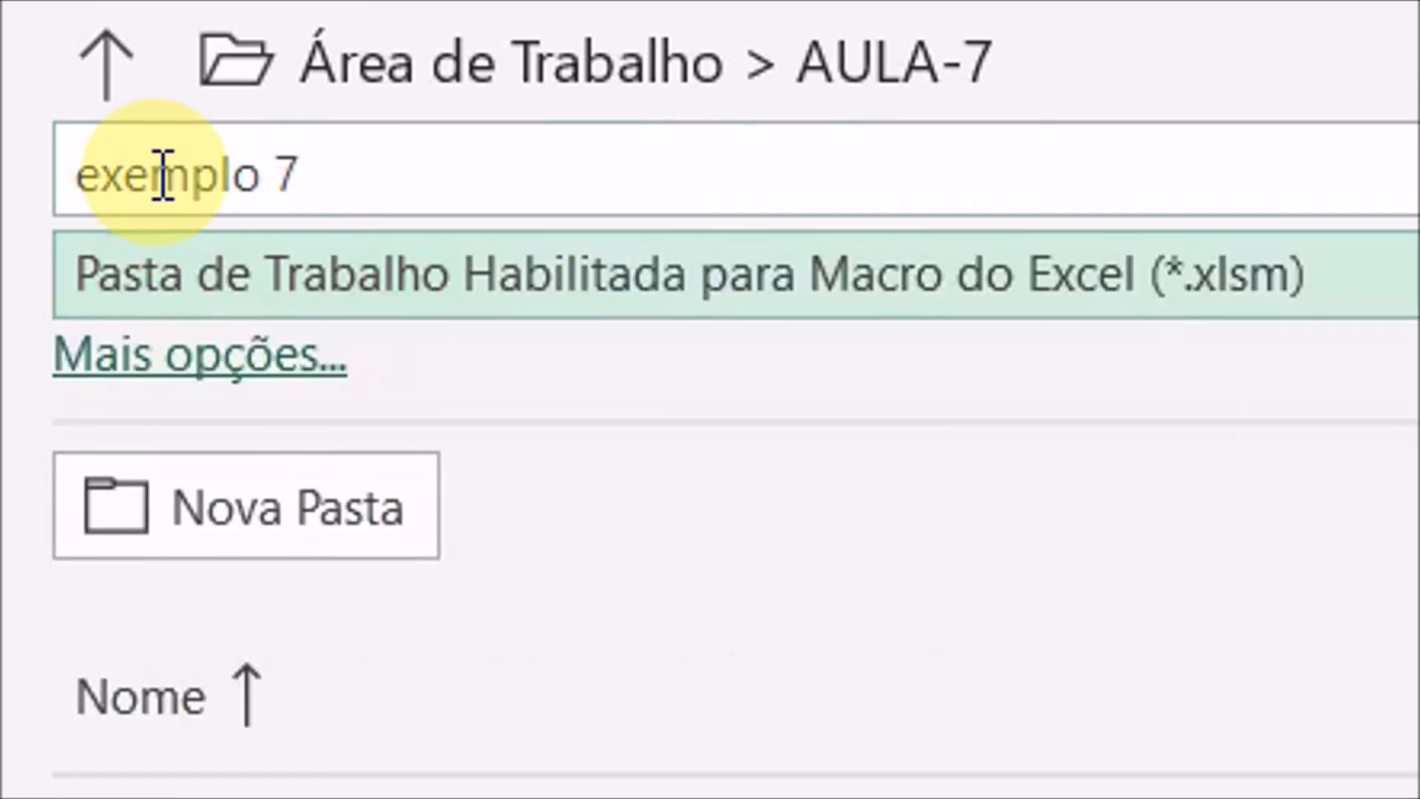
pyautogui.click(482, 175)
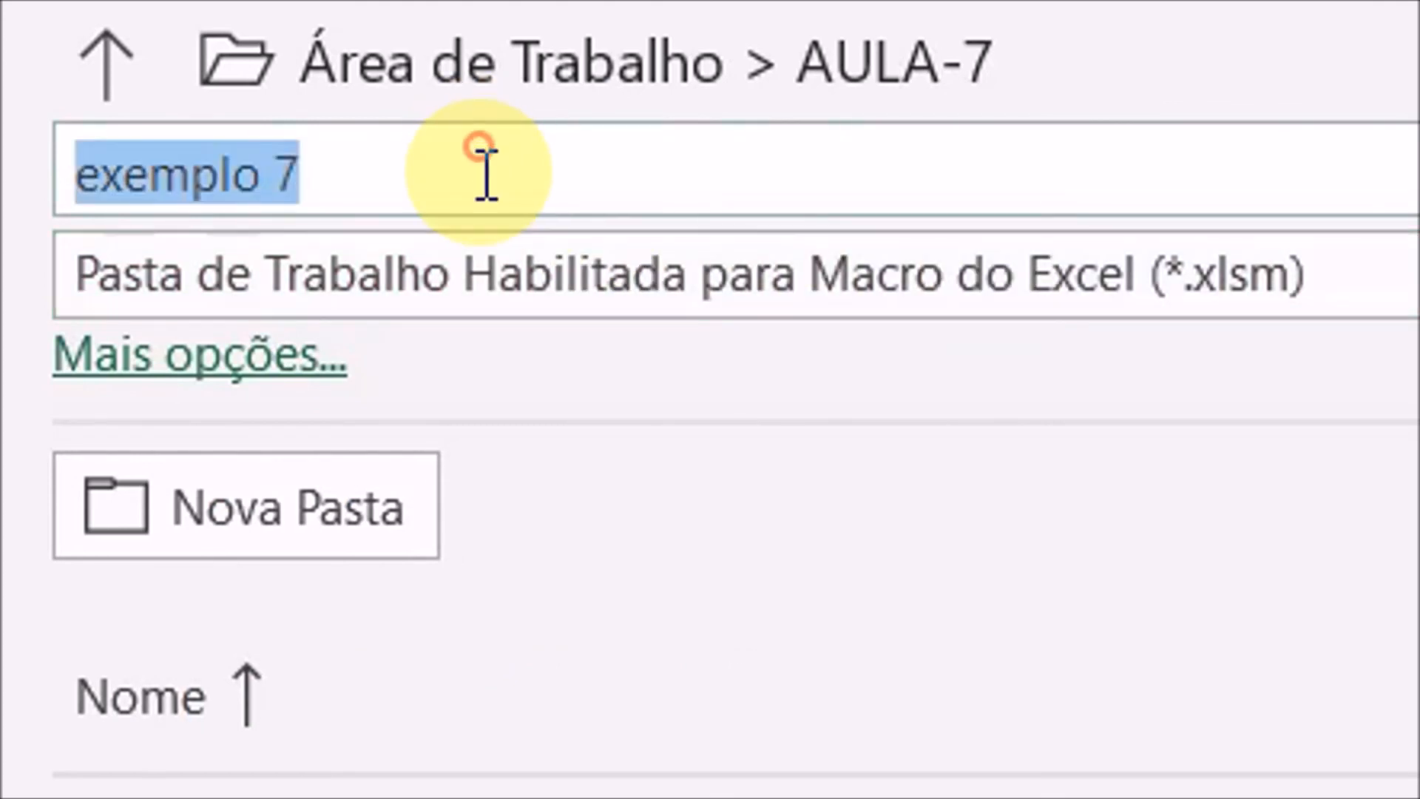
pyautogui.write('E')
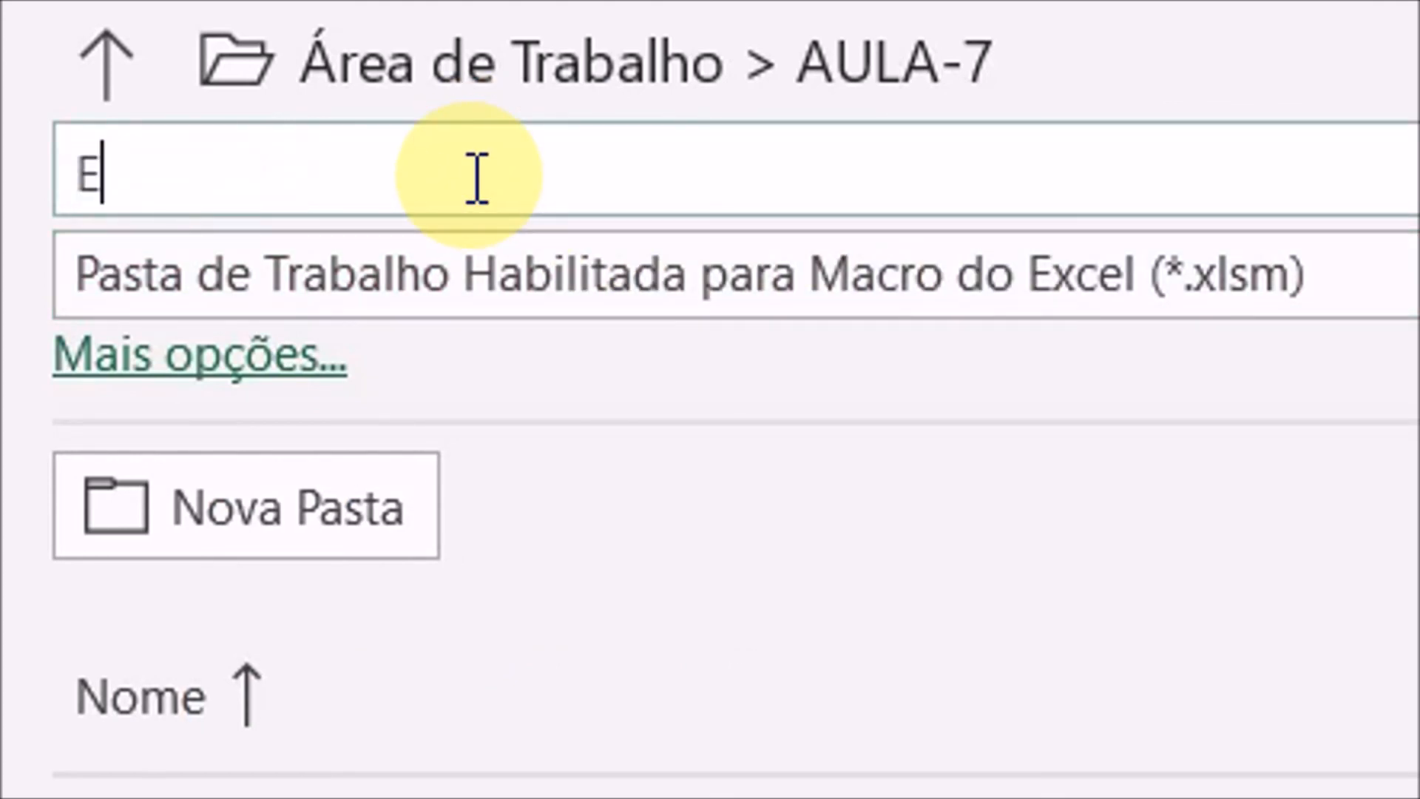
pyautogui.write('XEMPLO_AULA_')
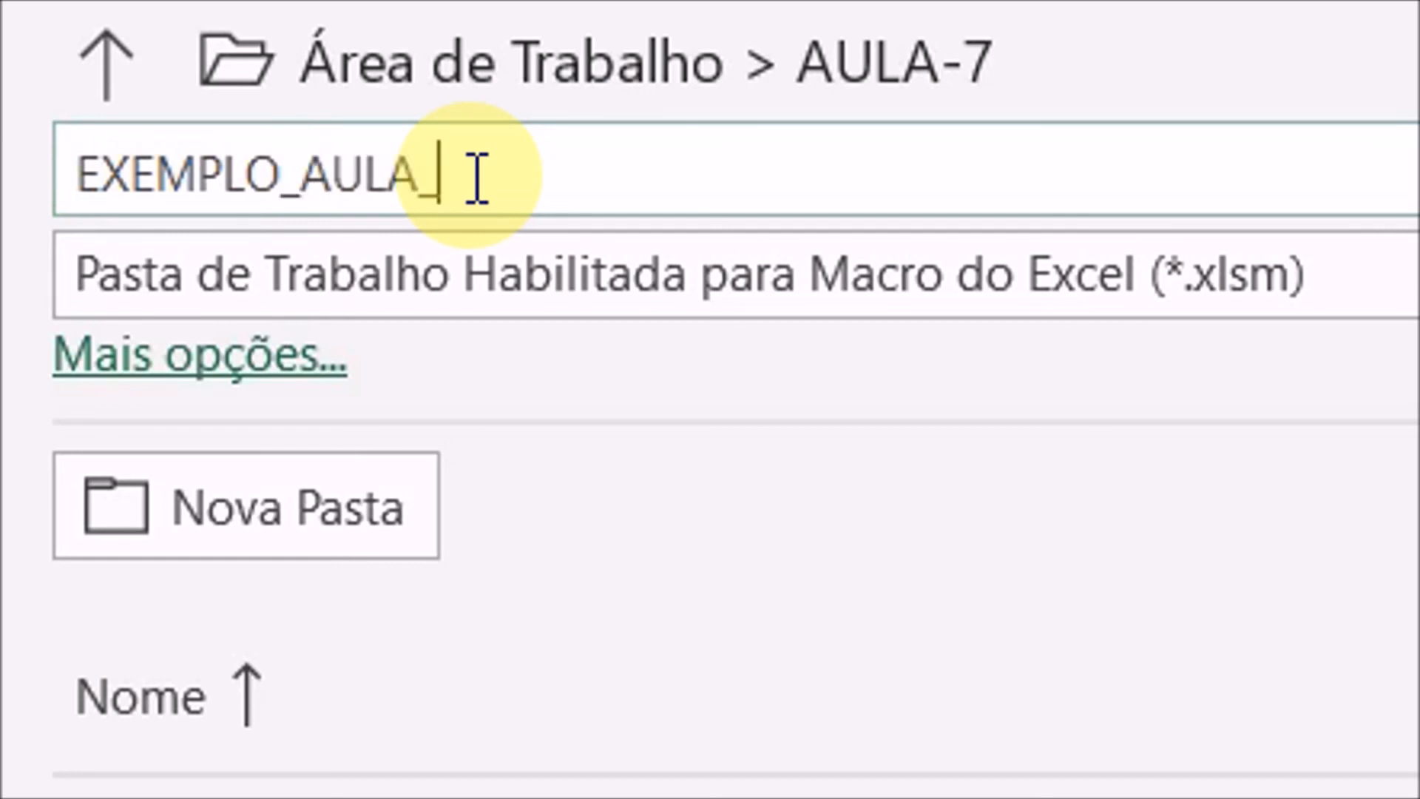
pyautogui.write('7')
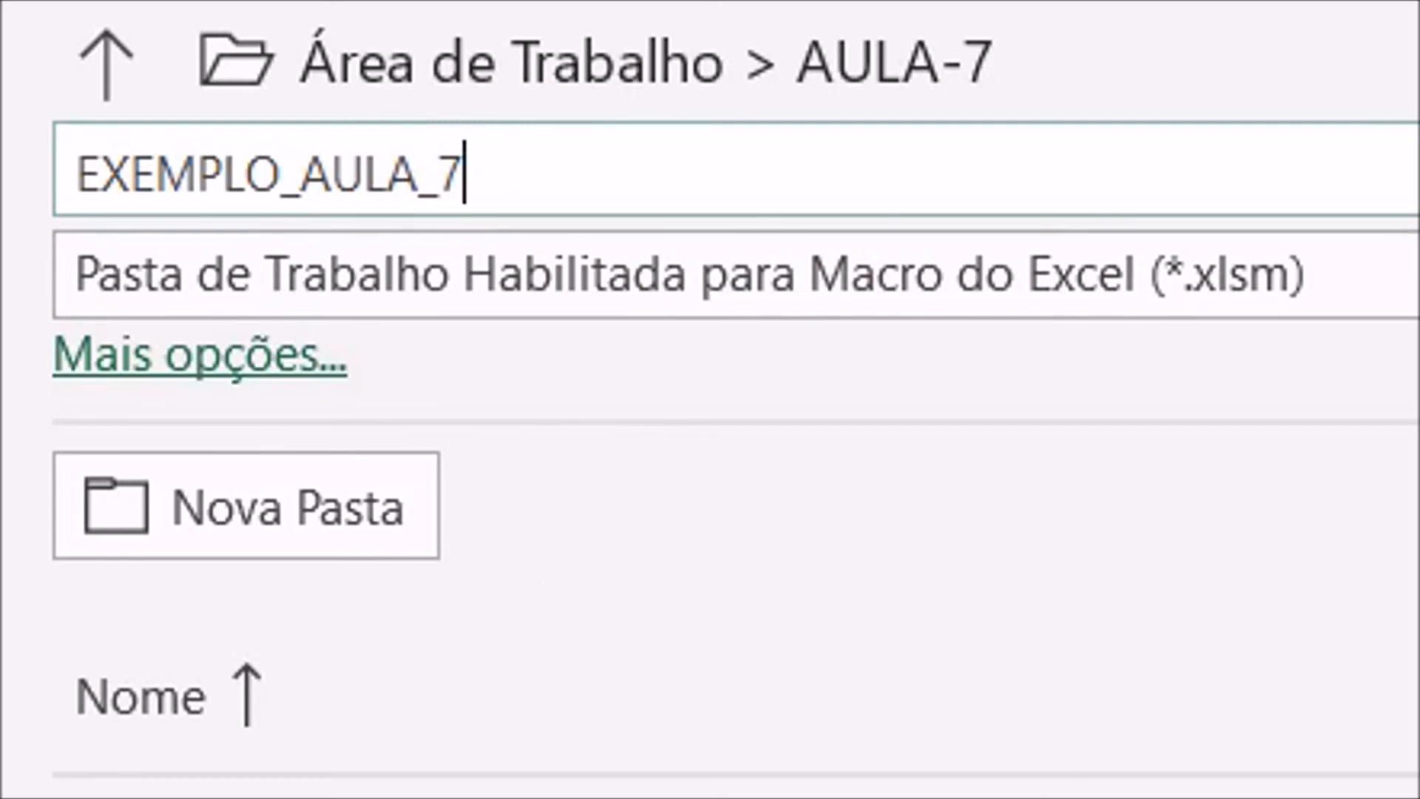
pyautogui.press('Return')
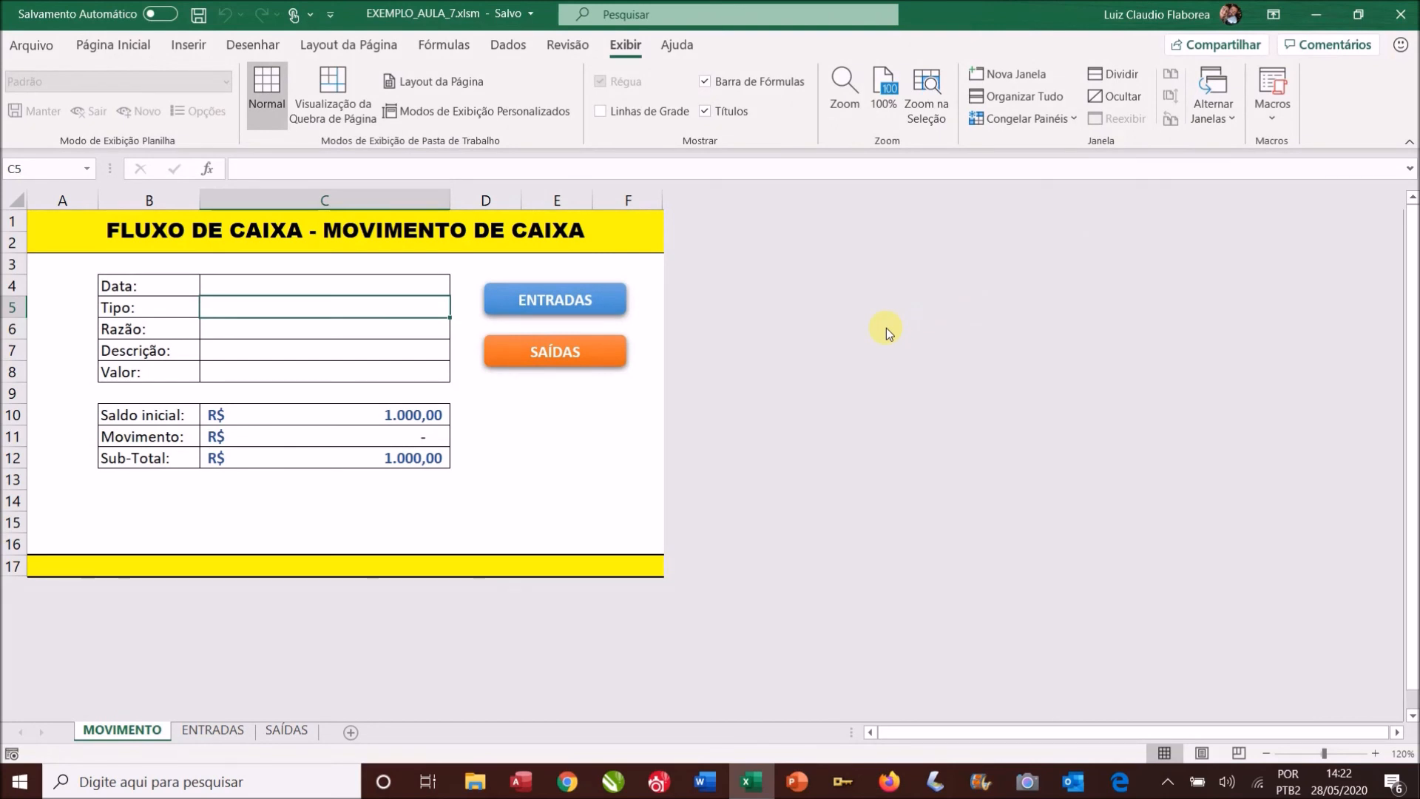
pyautogui.click(1405, 16)
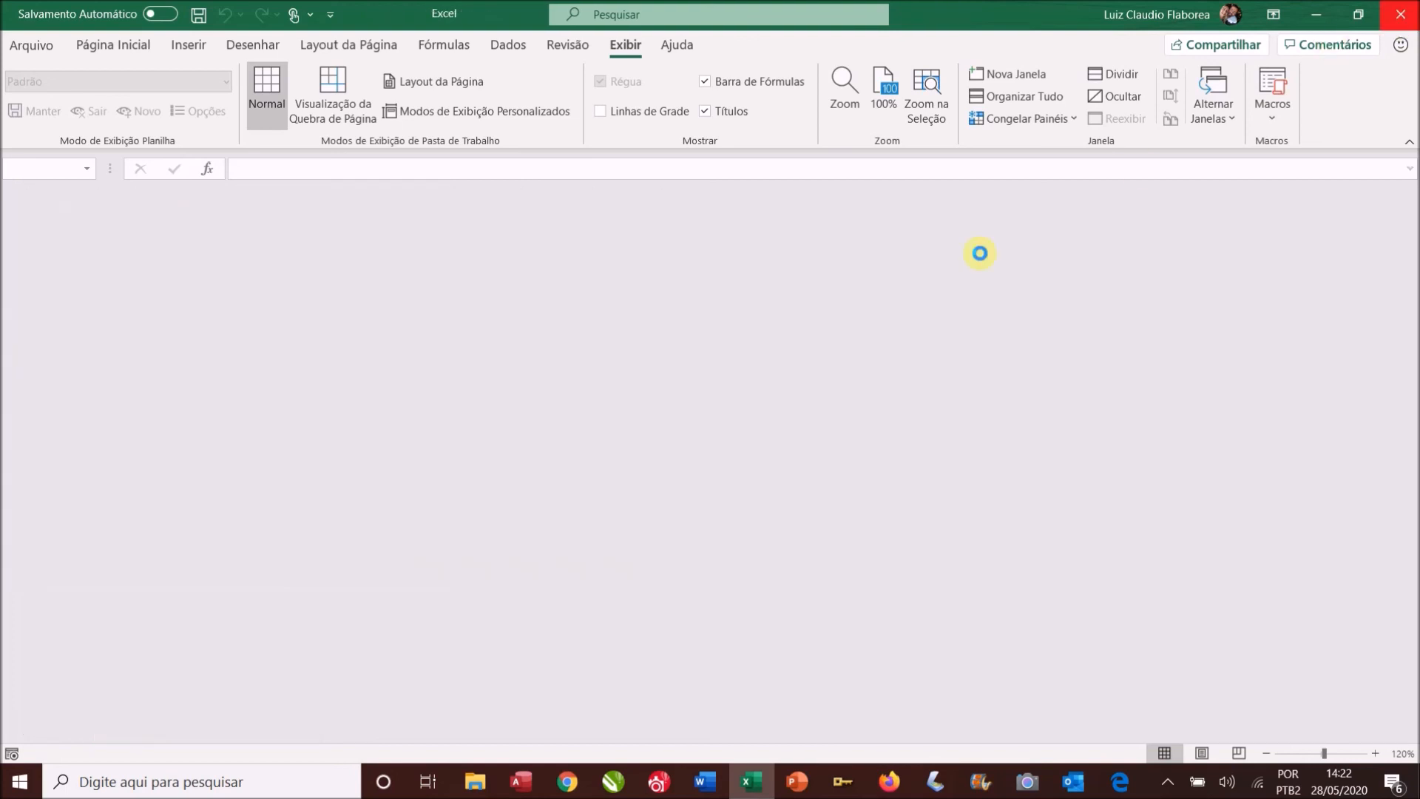